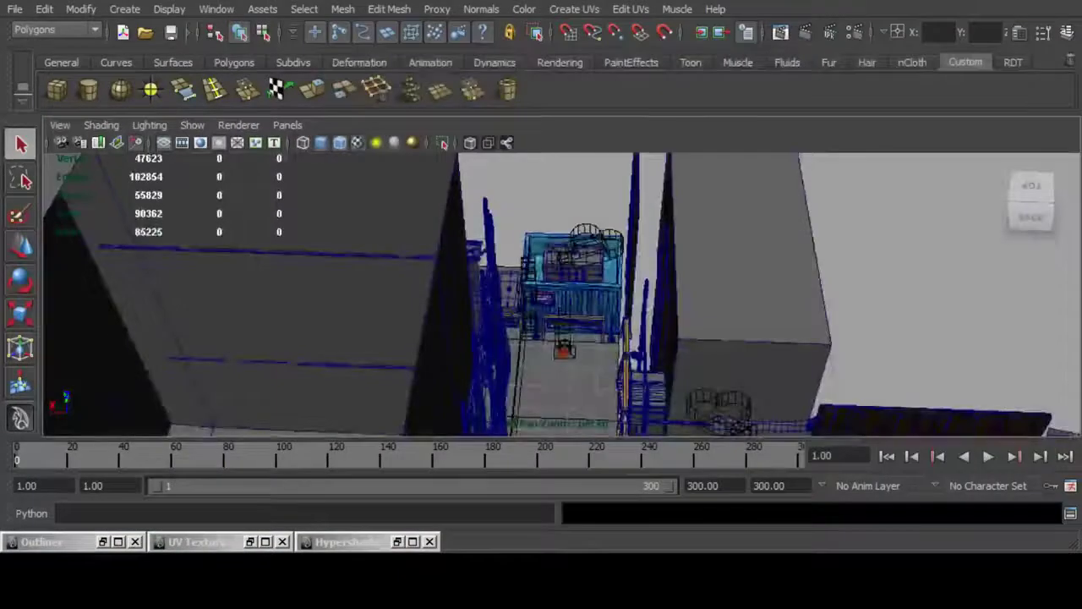
Step: Create a rectangular polygon box on the open floor area away from the existing props
left_click_drag(508, 296, 592, 287, "alt")
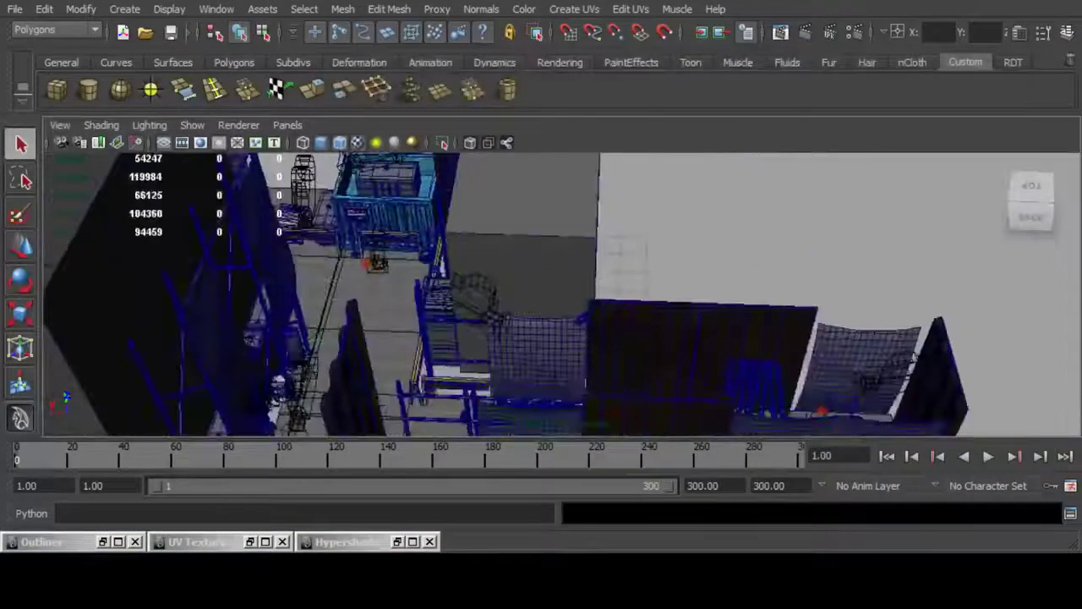
right_click_drag(592, 287, 575, 423, "alt")
middle_click_drag(647, 292, 968, 233, "alt")
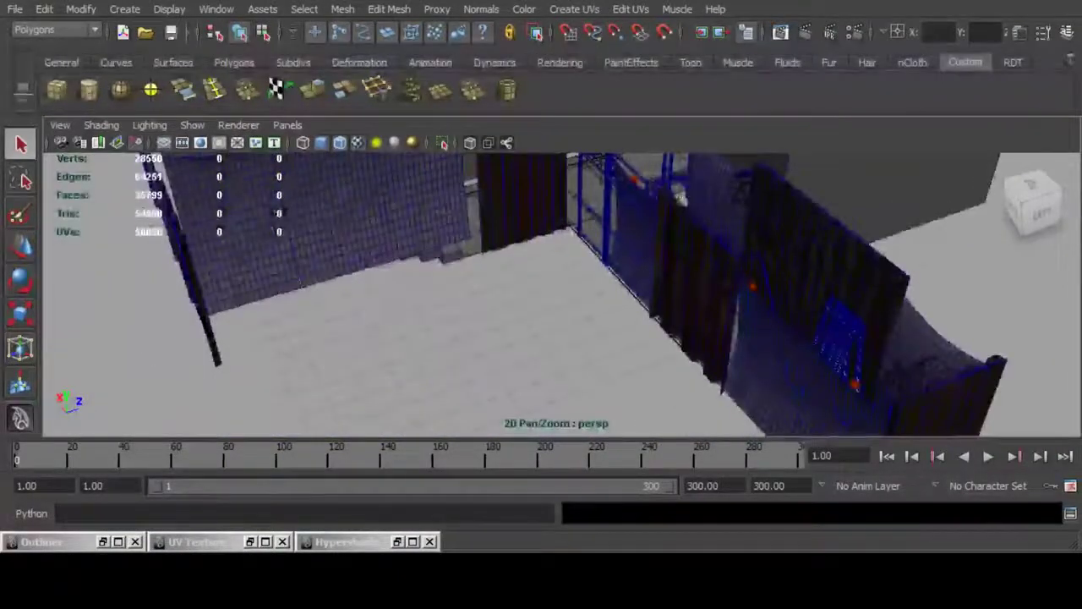
left_click(57, 90)
left_click_drag(643, 296, 542, 292, "alt")
right_click_drag(474, 296, 761, 296, "alt")
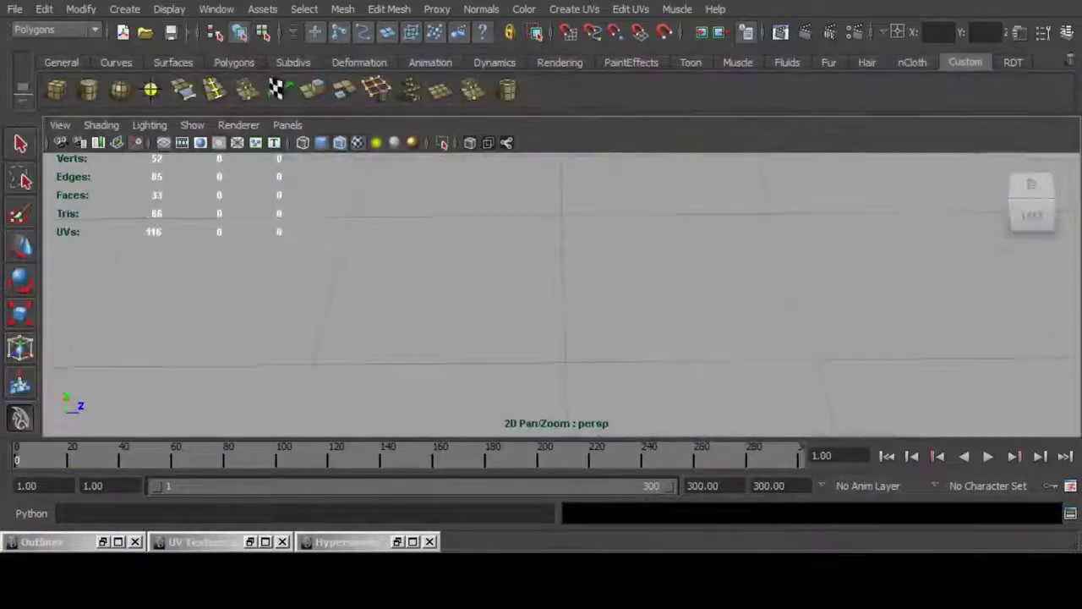
left_click_drag(558, 288, 746, 273, "alt")
key("f")
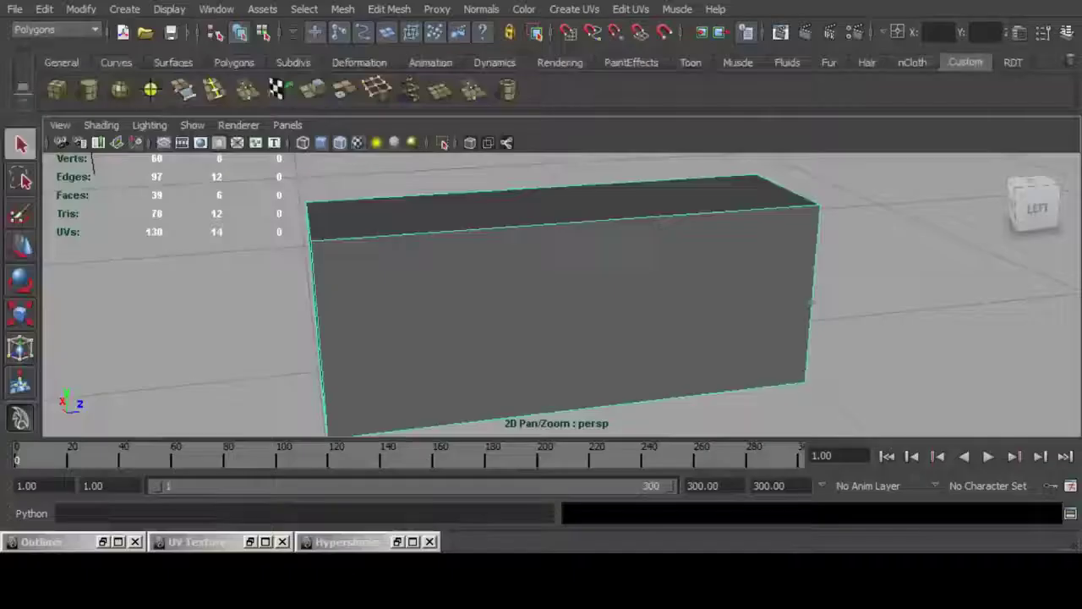
Step: Lower the box's top face to flatten the box into a thin slab
left_click(561, 207)
key("w")
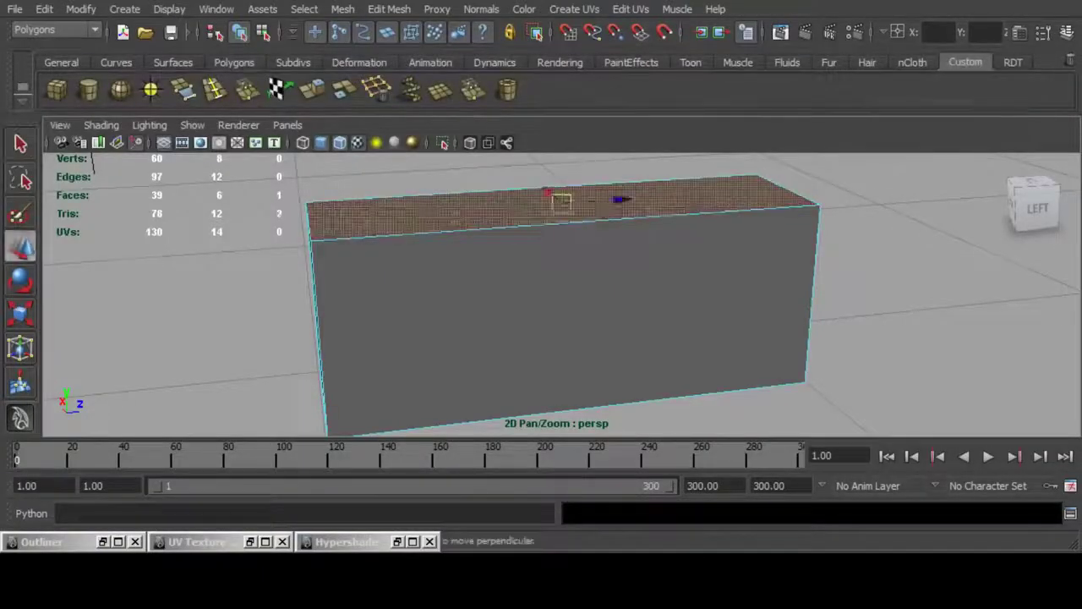
scroll(562, 220, "down", 4)
left_click_drag(541, 254, 584, 255, "alt")
left_click_drag(561, 190, 561, 271)
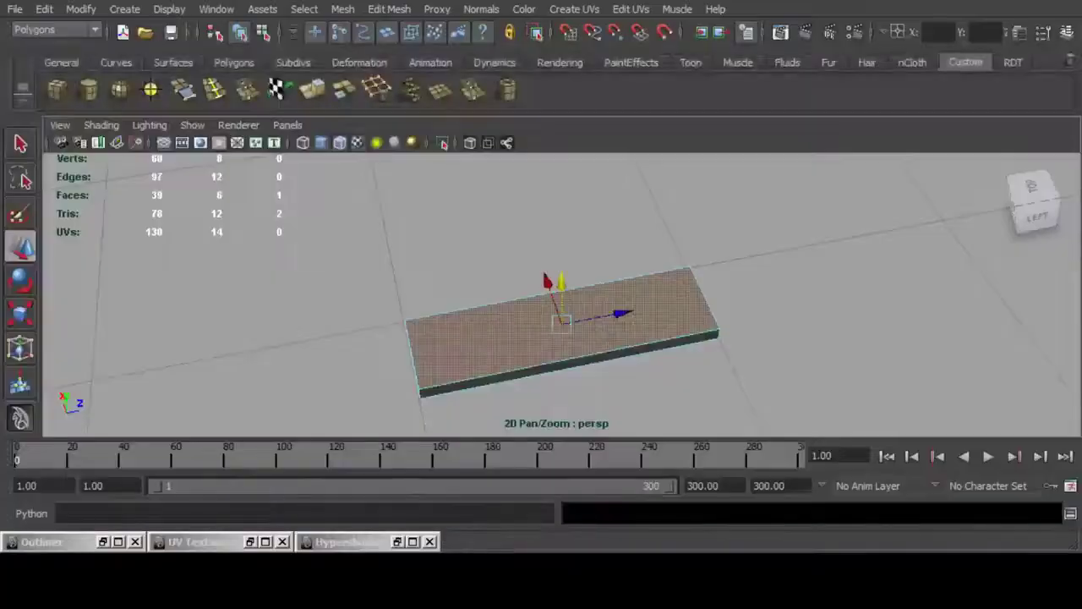
Step: Extrude the slab's top face and scale it inward to leave a border on all four sides
left_click(312, 90)
key("r")
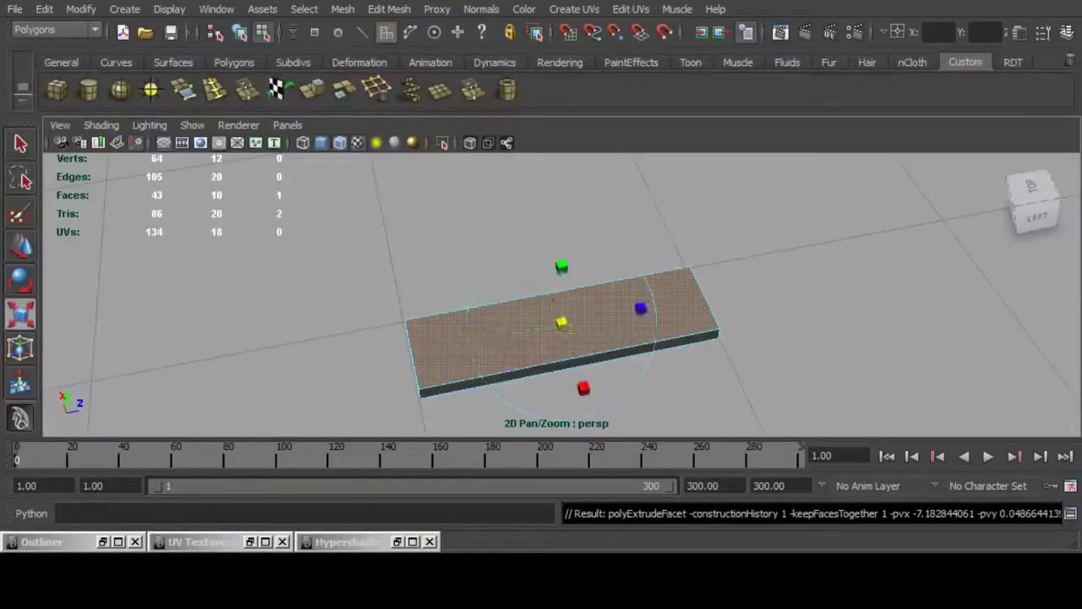
mouse_move(542, 305)
left_mouse_down("alt")
mouse_move(579, 330)
mouse_move(548, 317)
left_mouse_up("alt")
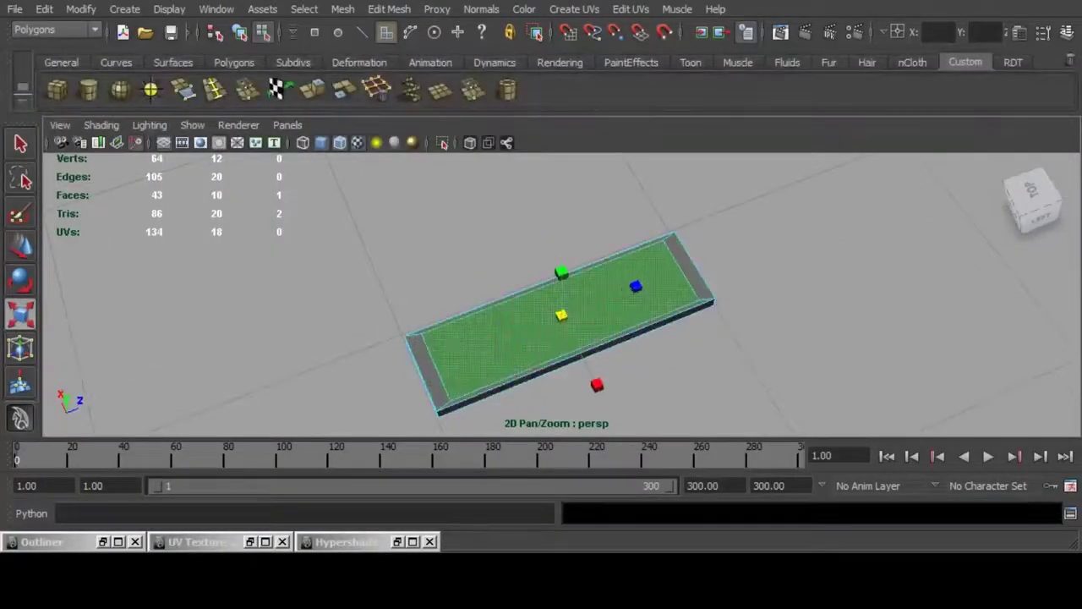
left_click_drag(597, 385, 592, 375)
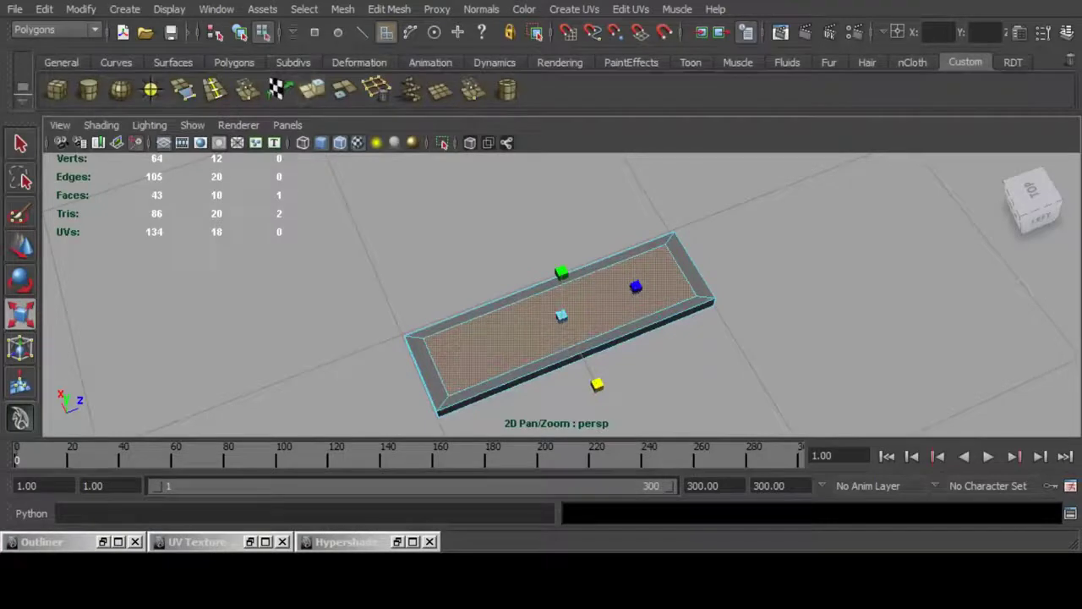
Step: Extrude the inset face upward and narrow its top lengthwise to form a tapered base
left_click(312, 90)
key("w")
left_click_drag(541, 321, 561, 215, "alt")
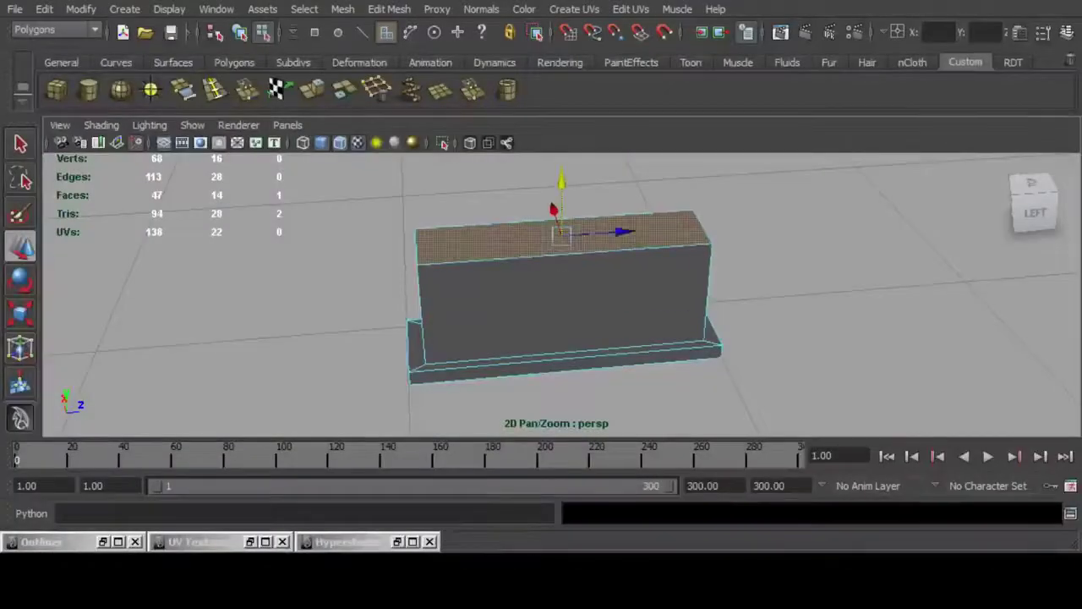
key("r")
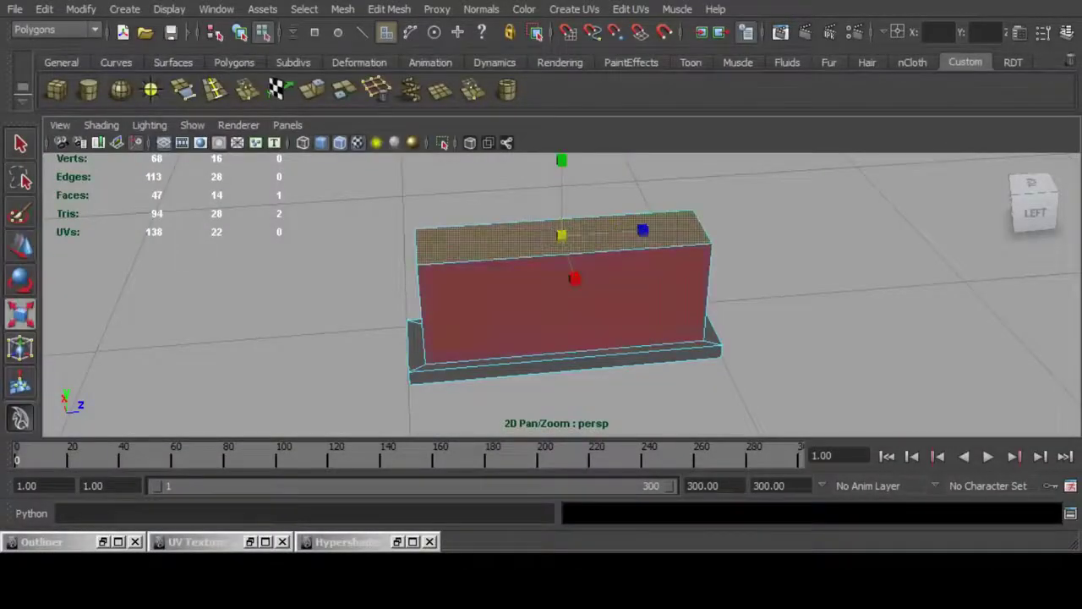
left_click_drag(643, 229, 596, 232)
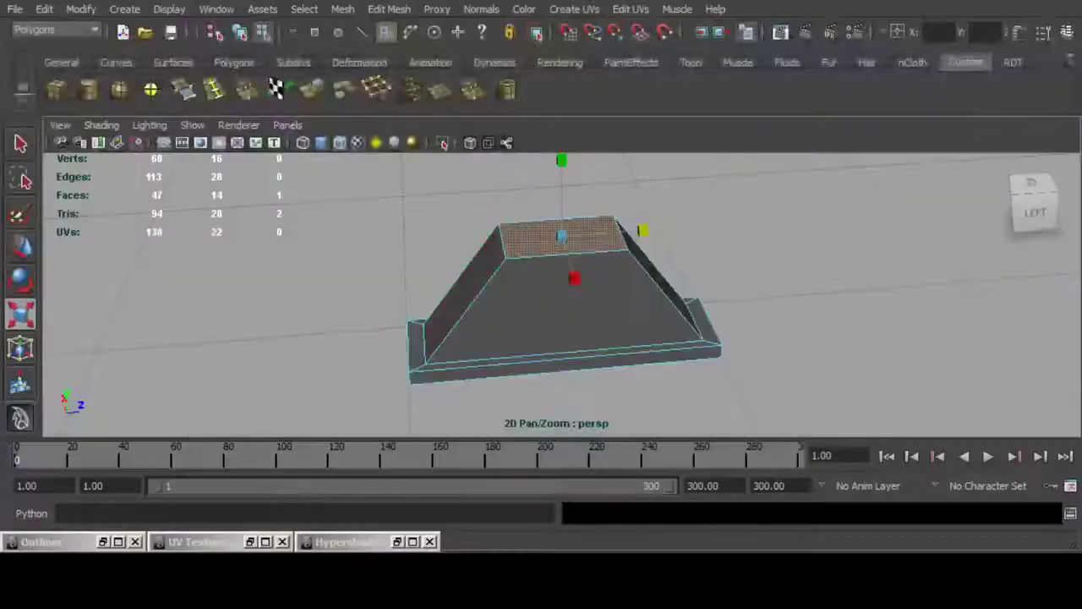
Step: Extrude the tapered base's small top face straight up to form a block-shaped neck
key("w")
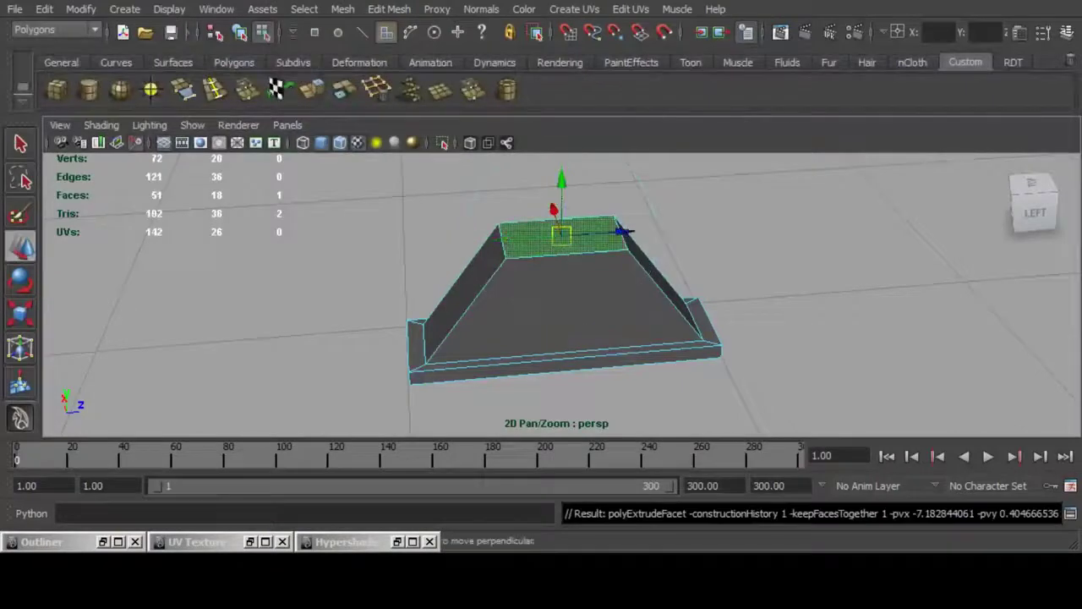
scroll(562, 270, "up", 2)
middle_click_drag(562, 254, 569, 317, "alt")
left_click_drag(570, 245, 568, 126)
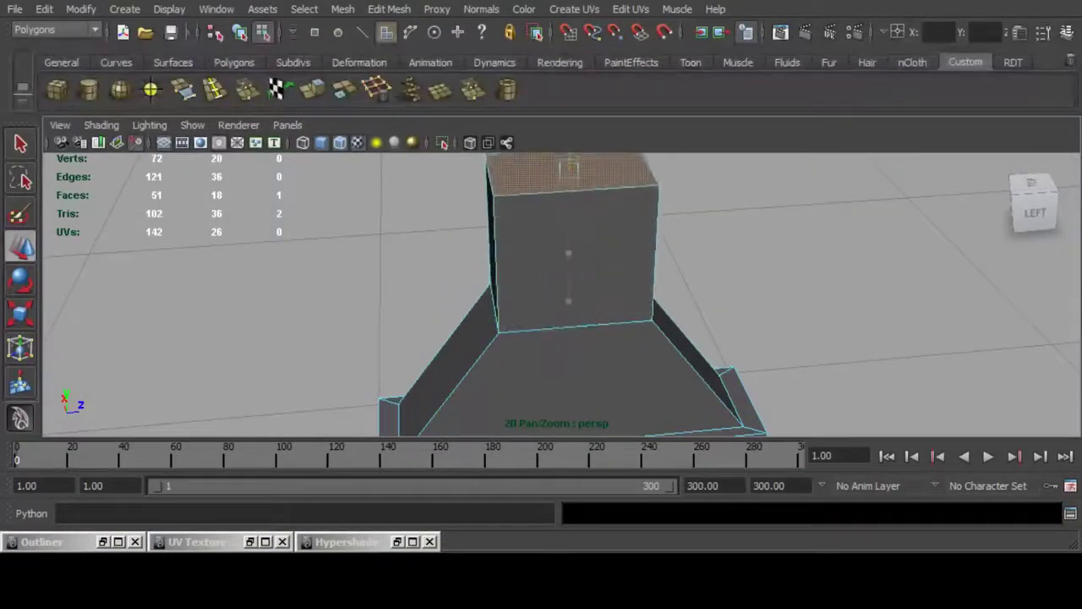
scroll(569, 287, "down", 5)
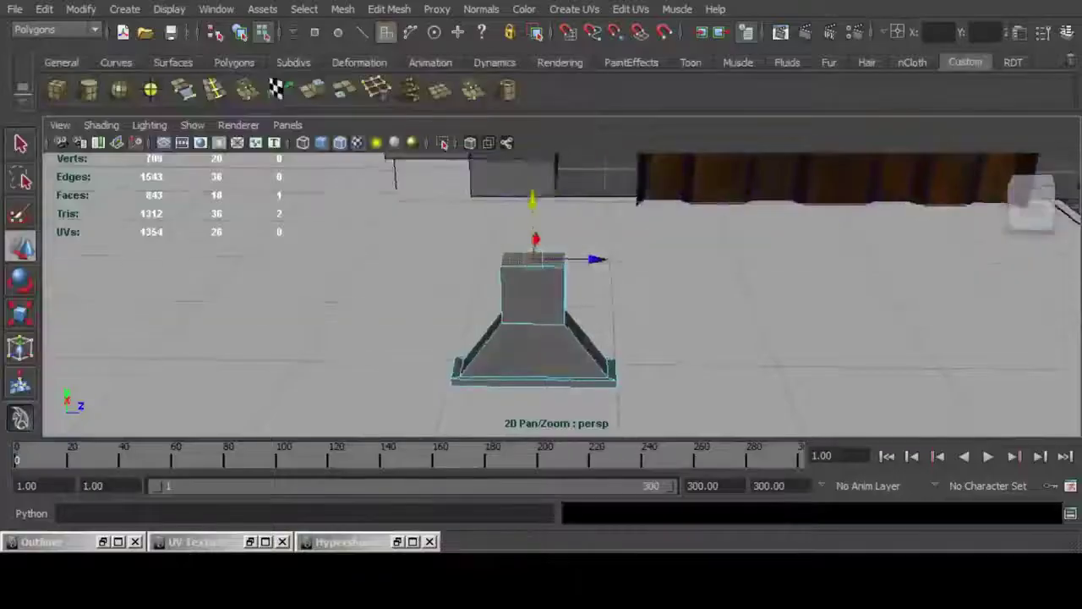
Step: Create a thin upright polygon cylinder beside the base and move it onto the neck as a pole
key("F8")
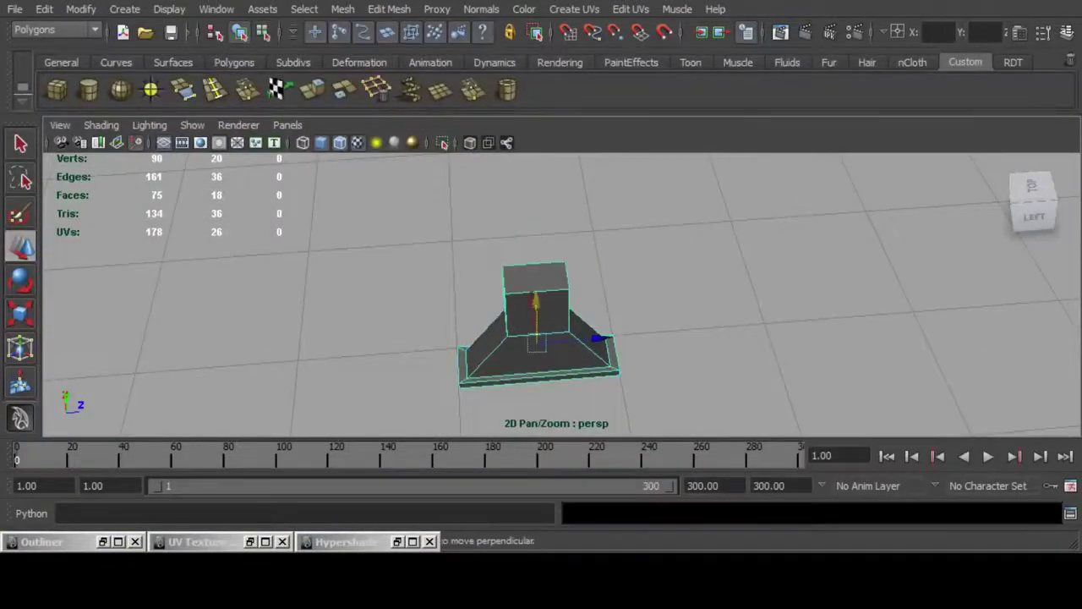
left_click(676, 296)
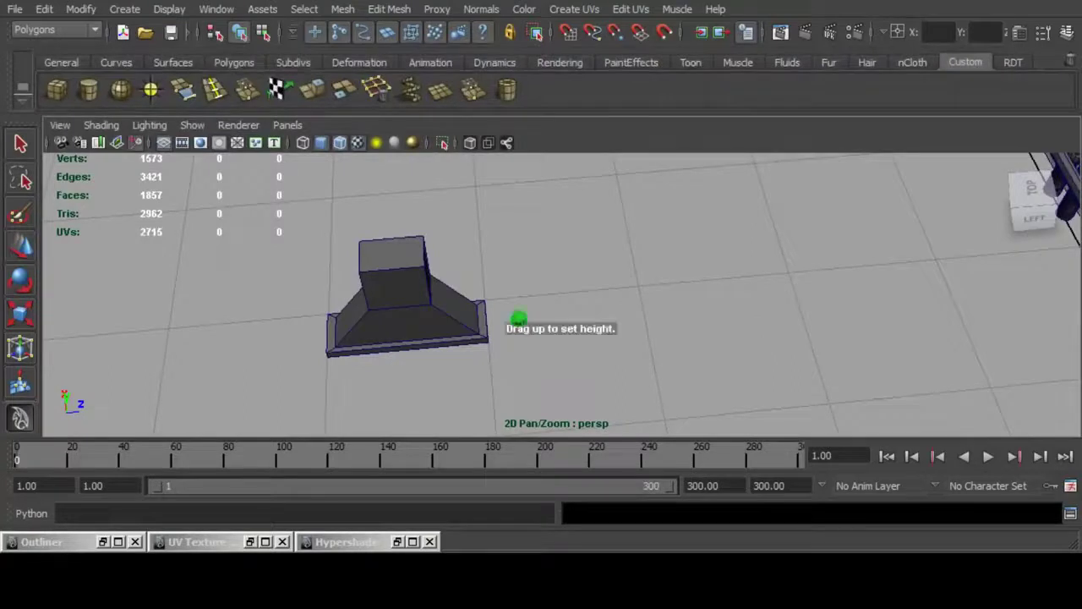
left_click_drag(519, 320, 510, 156)
left_click_drag(513, 240, 389, 243)
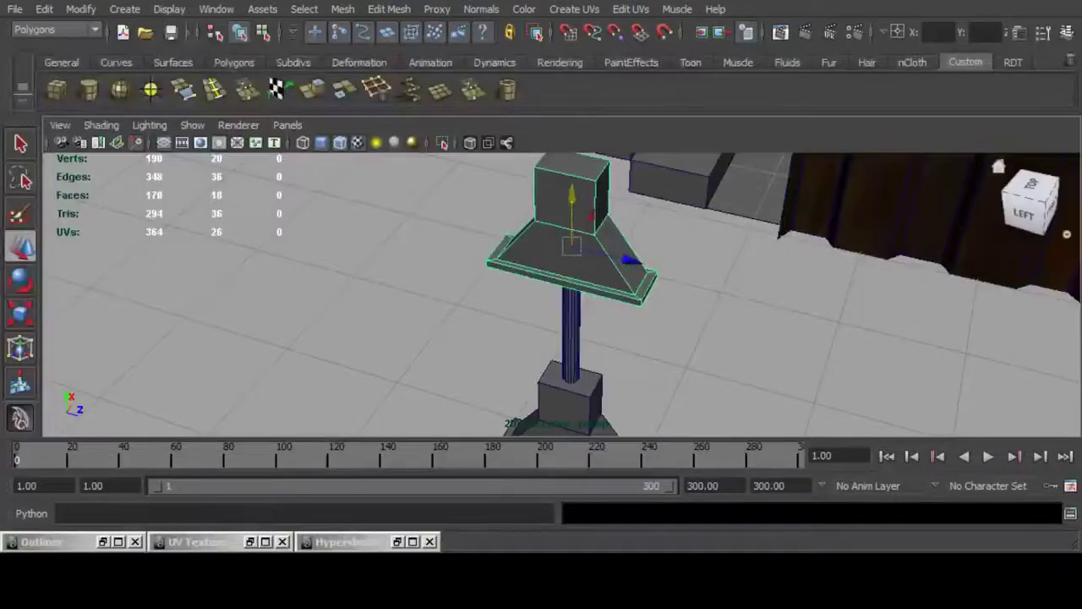
Step: Set Rotate X to 180 for the duplicated base piece on the pole to turn it upside down
left_click(1068, 33)
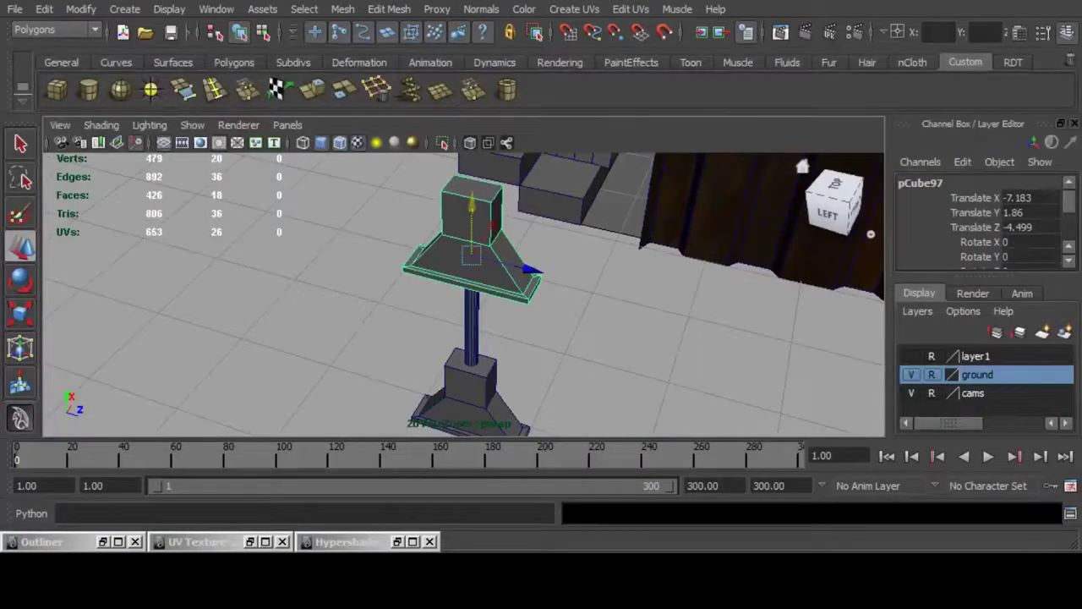
left_click(1020, 243)
type("1")
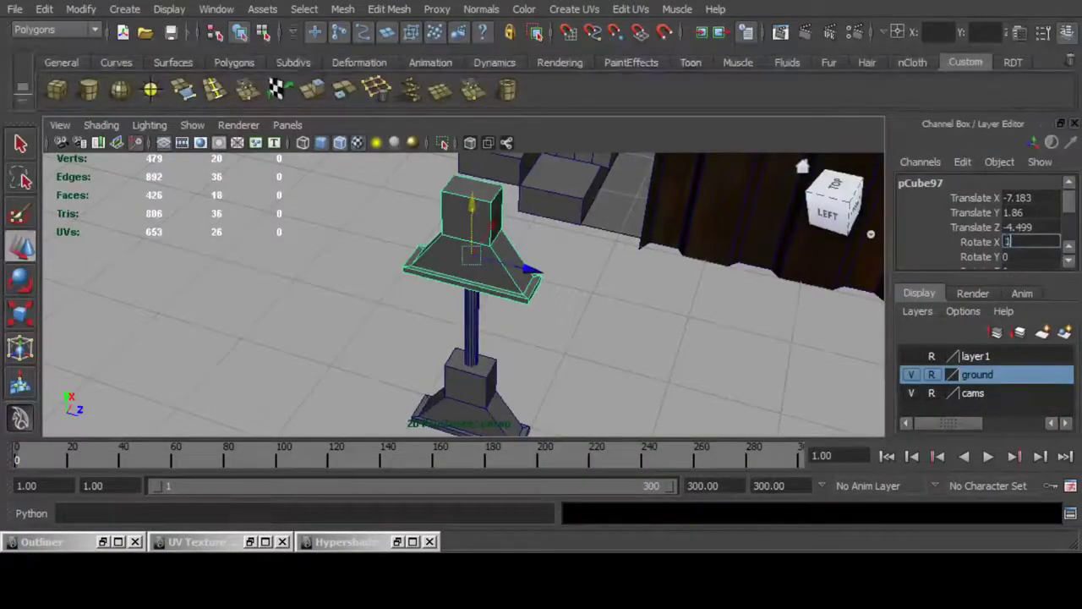
type("80")
key("Return")
left_click(1067, 33)
Step: Raise the upside-down piece so its neck sits on the pole's upper end
left_click_drag(592, 313, 592, 245, "alt")
left_click_drag(603, 199, 603, 86)
right_click_drag(584, 220, 651, 228, "alt")
middle_click_drag(626, 228, 571, 381, "alt")
key("f")
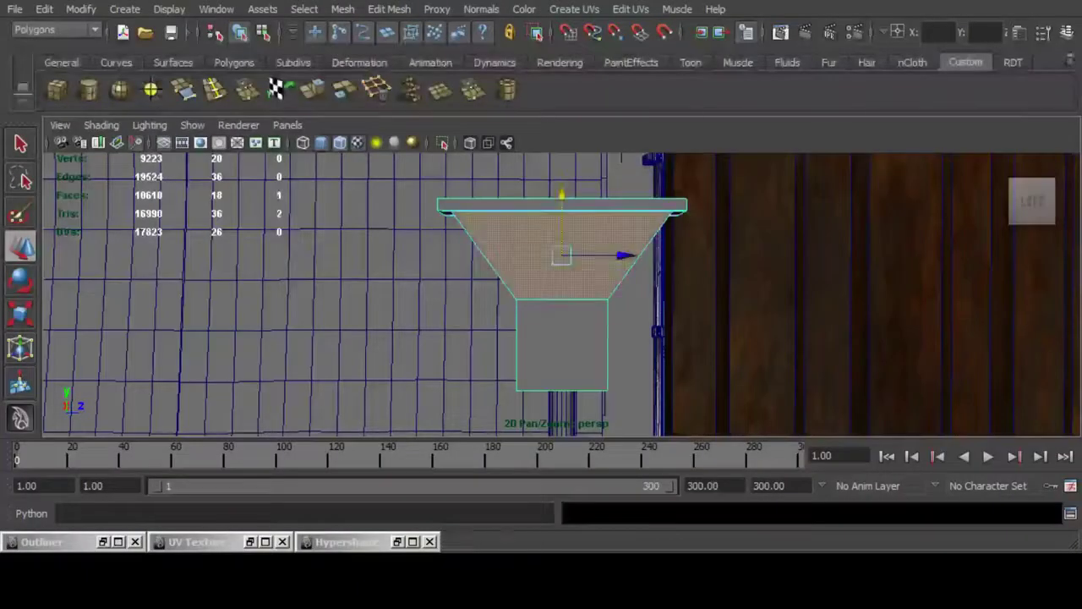
Step: Extrude the upper piece's wide sloped face and scale it inward to leave a narrow border
key("ctrl+e")
key("r")
left_click_drag(541, 266, 638, 312, "alt")
Step: Extrude the inset sloped face again and push it inward as a recess, then return to object mode
key("ctrl+e")
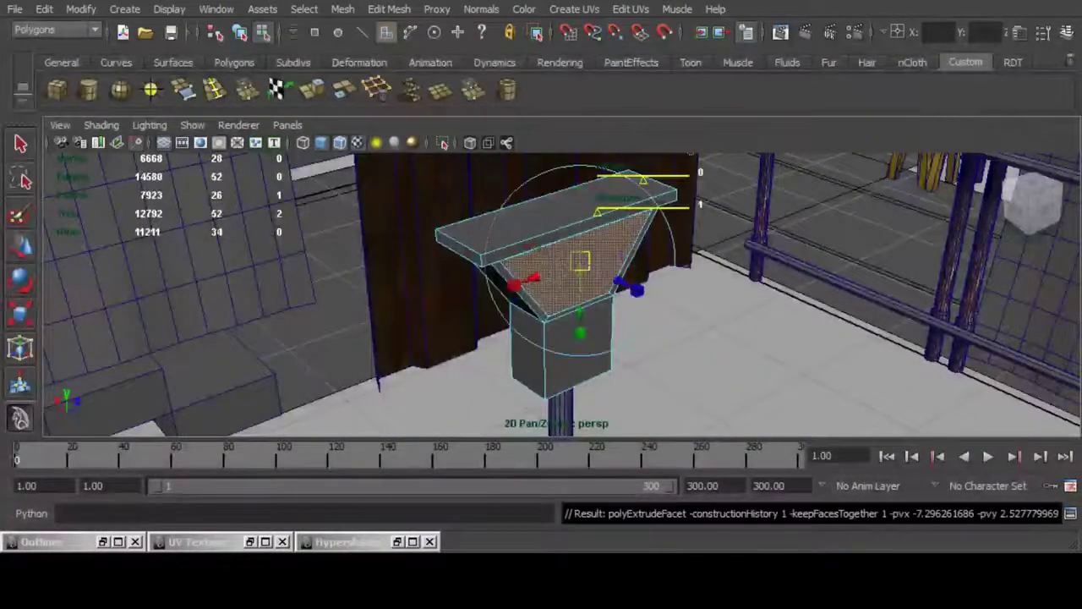
key("w")
left_click_drag(499, 211, 363, 220, "alt")
left_click_drag(600, 245, 587, 252)
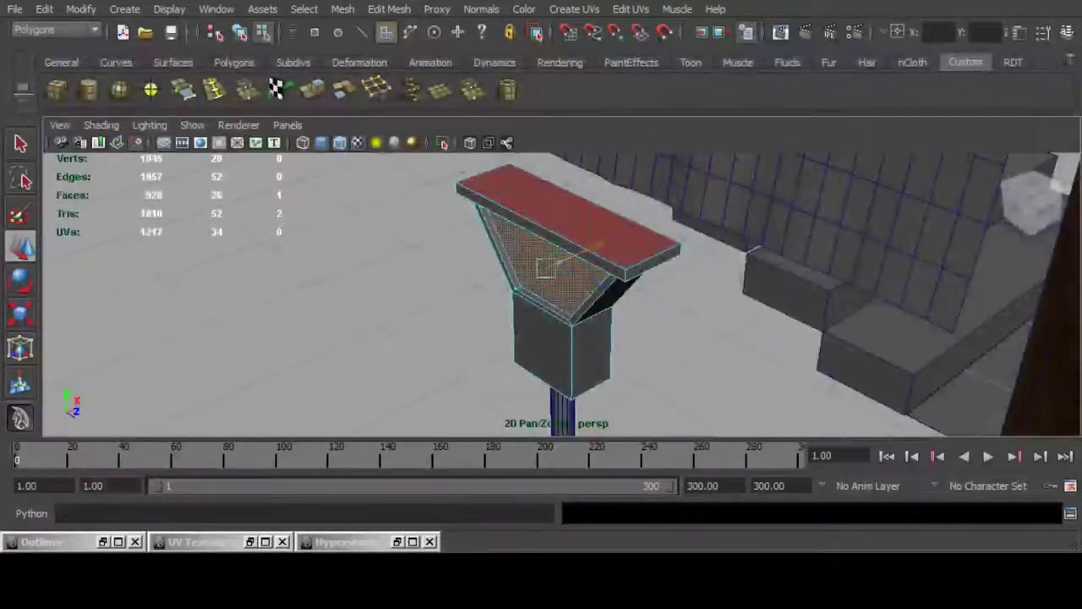
key("F8")
left_click(405, 321)
Step: Extrude the long side face of the base's lower slab outward to form a flat foot plate
scroll(541, 287, "down", 6)
left_click_drag(473, 271, 604, 338, "alt")
left_click_drag(626, 279, 656, 269, "alt")
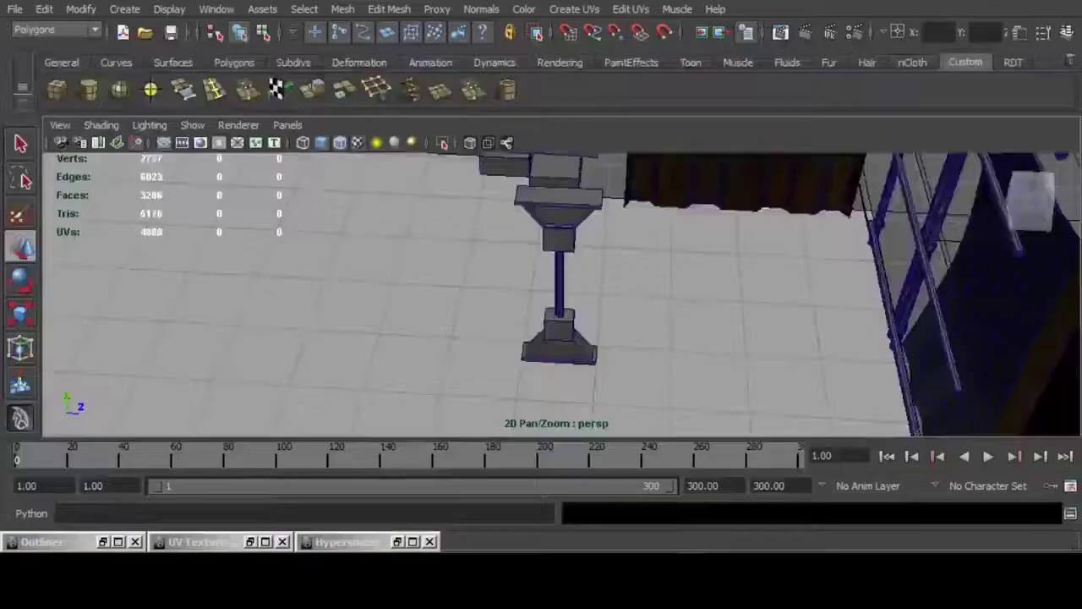
scroll(558, 288, "up", 5)
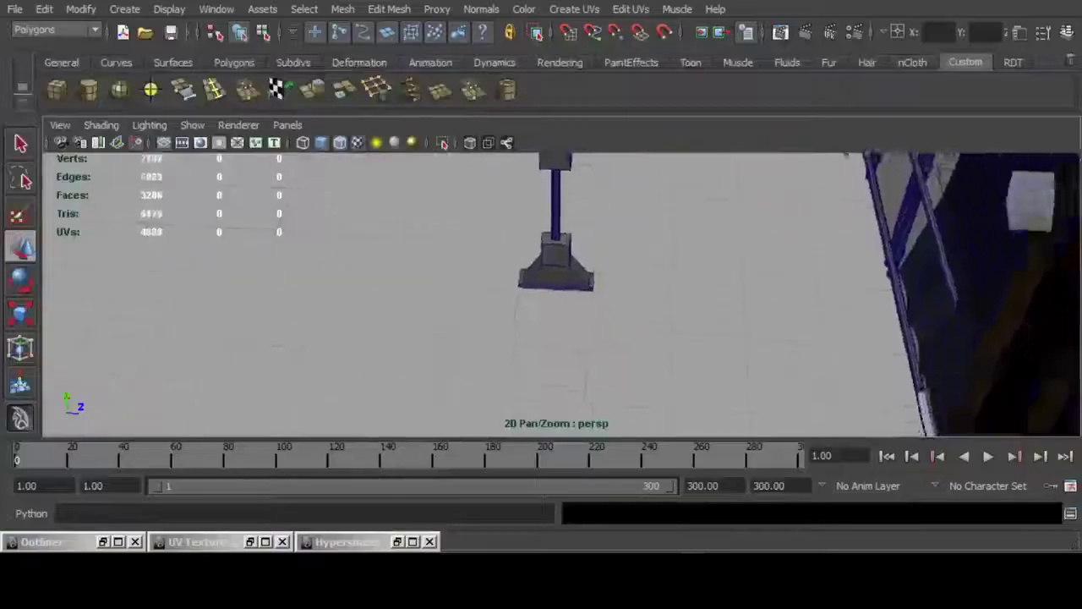
right_click_drag(403, 346, 404, 387)
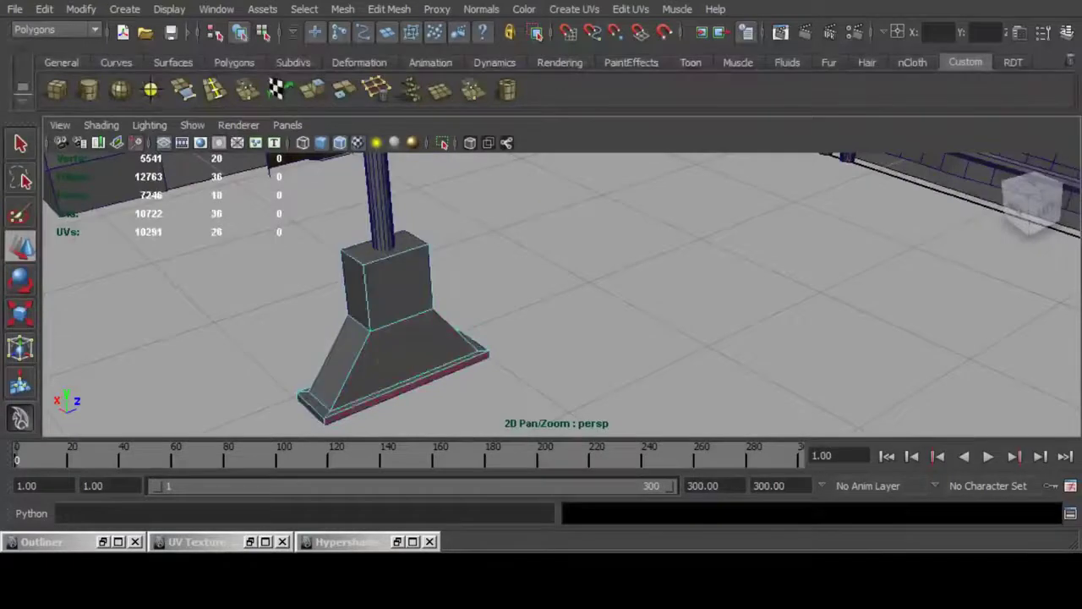
left_click(409, 387)
left_click(311, 90)
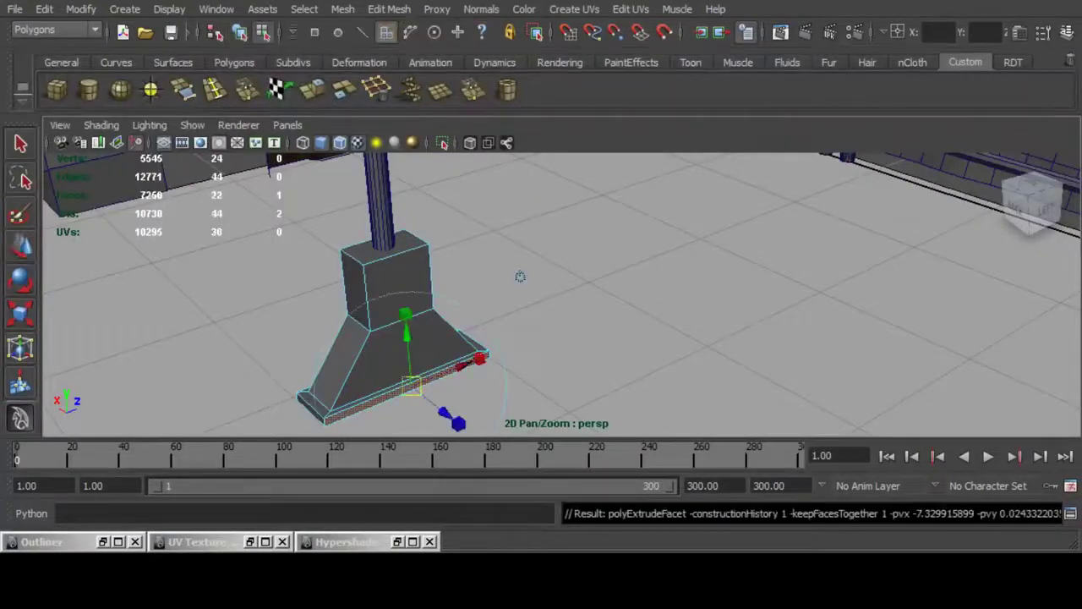
key("w")
left_click_drag(383, 363, 442, 409)
scroll(443, 409, "down", 4)
left_click_drag(456, 355, 532, 381, "alt")
right_click_drag(532, 381, 482, 372, "alt")
key("F8")
left_click(660, 355)
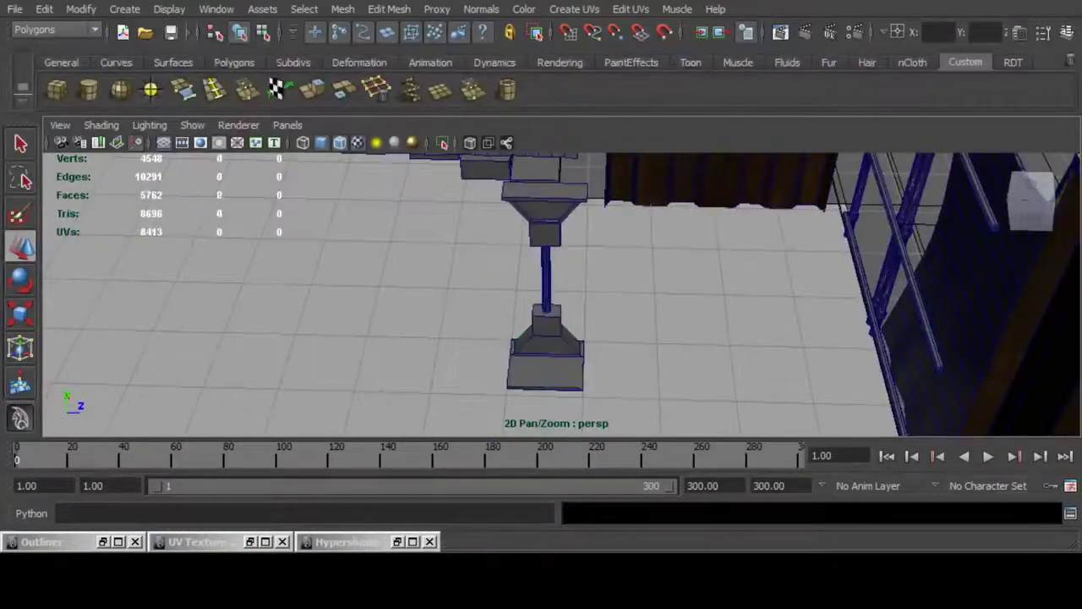
Step: Combine the base, pole and upper piece into one mesh and center its pivot
scroll(559, 296, "down", 4)
left_click_drag(558, 296, 571, 363, "alt")
left_click_drag(508, 236, 592, 321)
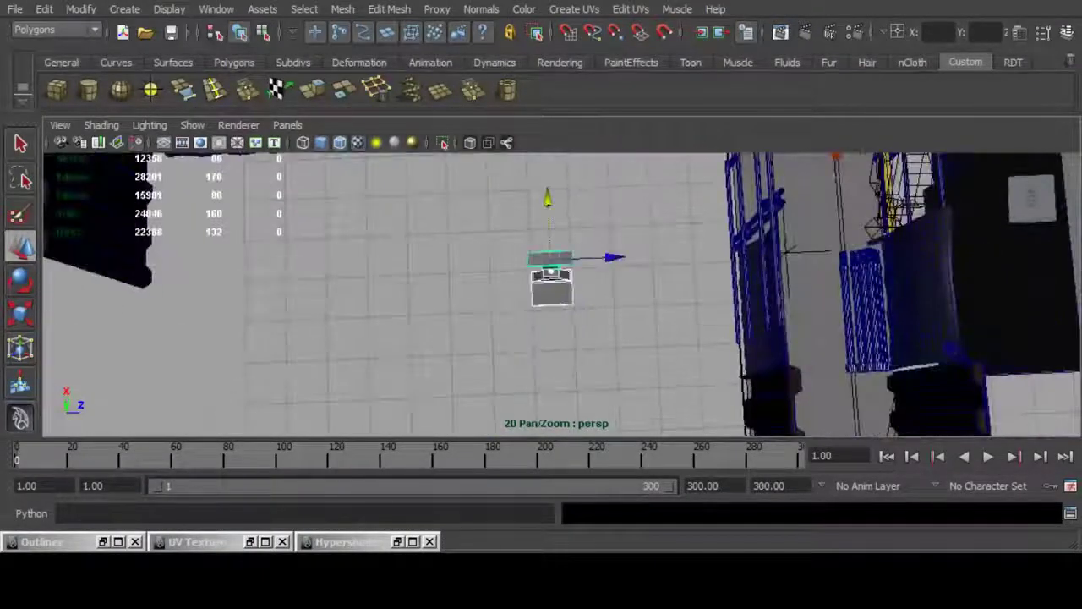
left_click(343, 8)
left_click(367, 33)
left_click(80, 9)
left_click(112, 181)
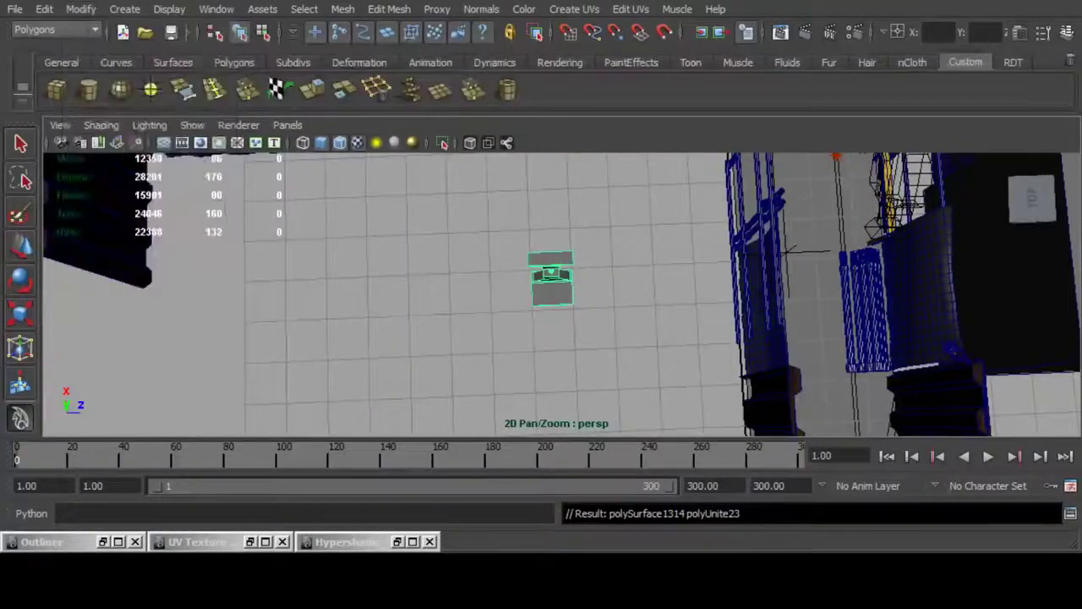
Step: Move the combined stand across the scene to behind the yellow beam beside the blue tub
key("w")
scroll(551, 287, "down", 5)
middle_click_drag(551, 288, 332, 281, "alt")
mouse_move(331, 279)
left_mouse_down()
mouse_move(601, 269)
mouse_move(508, 229)
mouse_move(415, 237)
mouse_move(338, 291)
left_mouse_up()
scroll(558, 292, "up", 3)
key("f")
middle_click_drag(507, 292, 544, 335, "alt")
left_click_drag(538, 331, 455, 328)
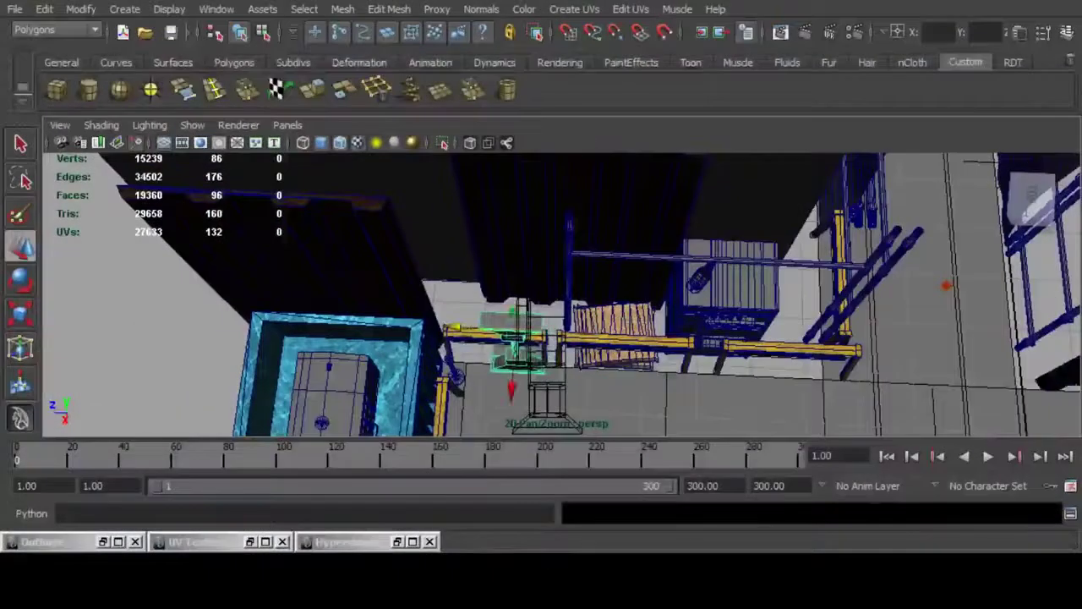
left_click(511, 339)
key("ctrl+z")
left_click_drag(511, 389, 514, 361)
Step: Change the viewport layout configuration to Two Panes Side by Side
left_click(288, 124)
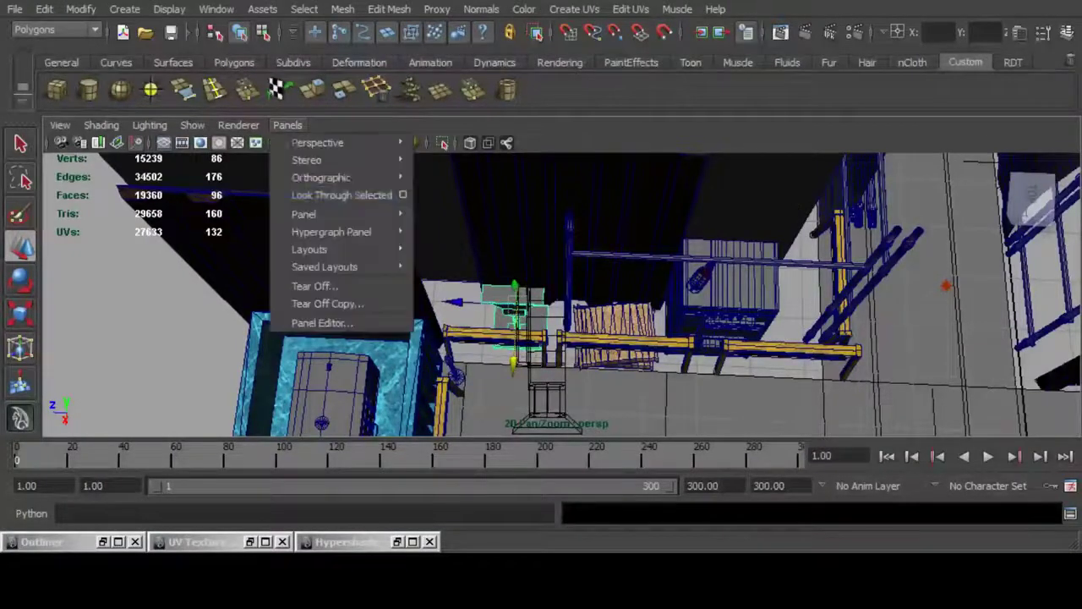
left_click(321, 321)
left_click(591, 230)
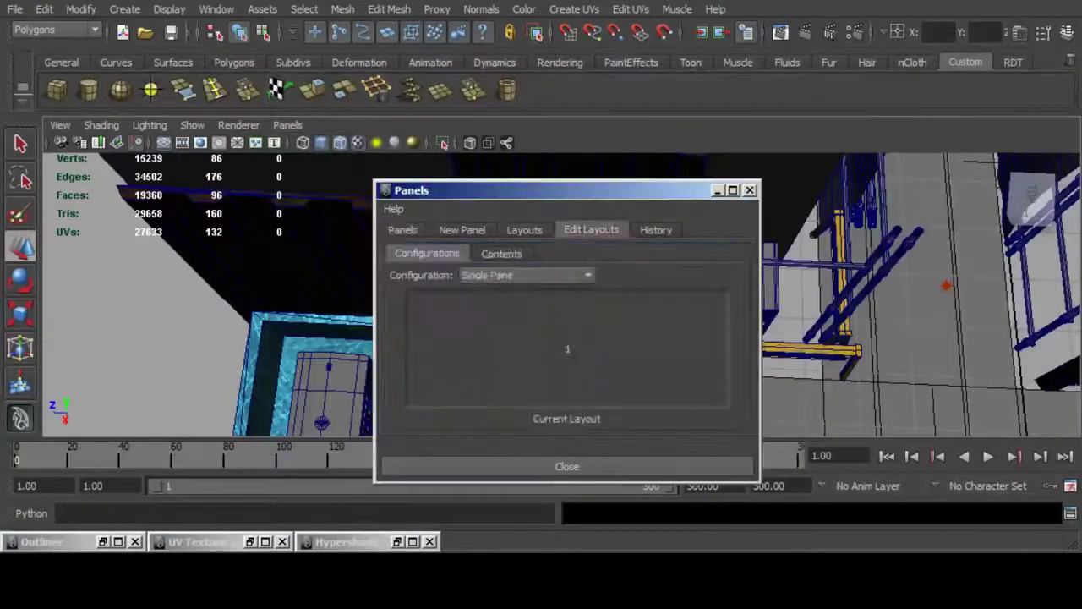
left_click(525, 274)
left_click(486, 311)
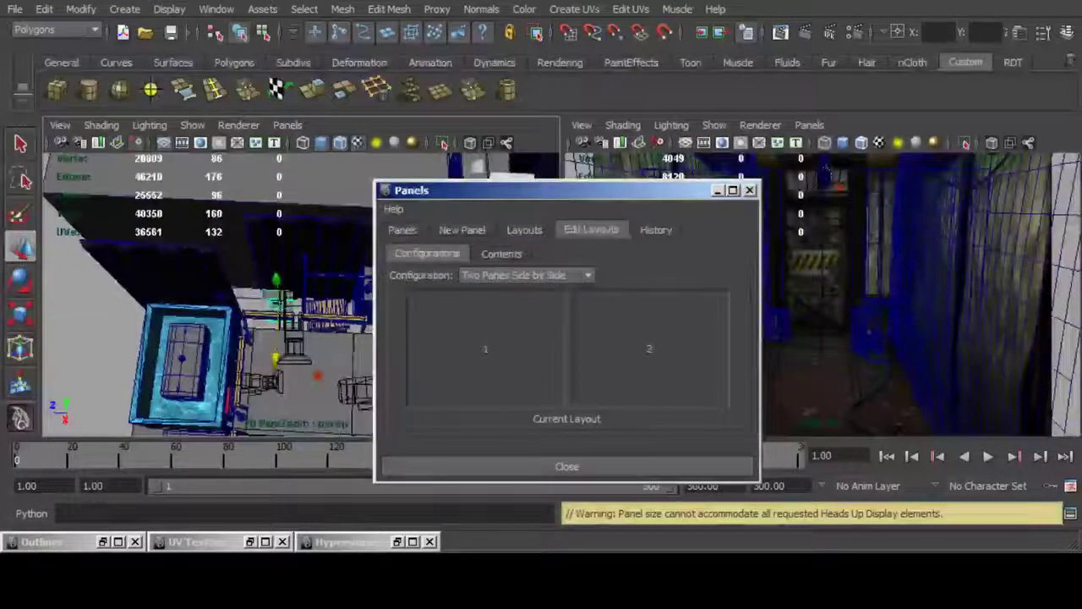
left_click(567, 467)
Step: Show the scene camera that overlooks the dark walkway and the stand in the second viewport
left_click(809, 125)
mouse_move(825, 143)
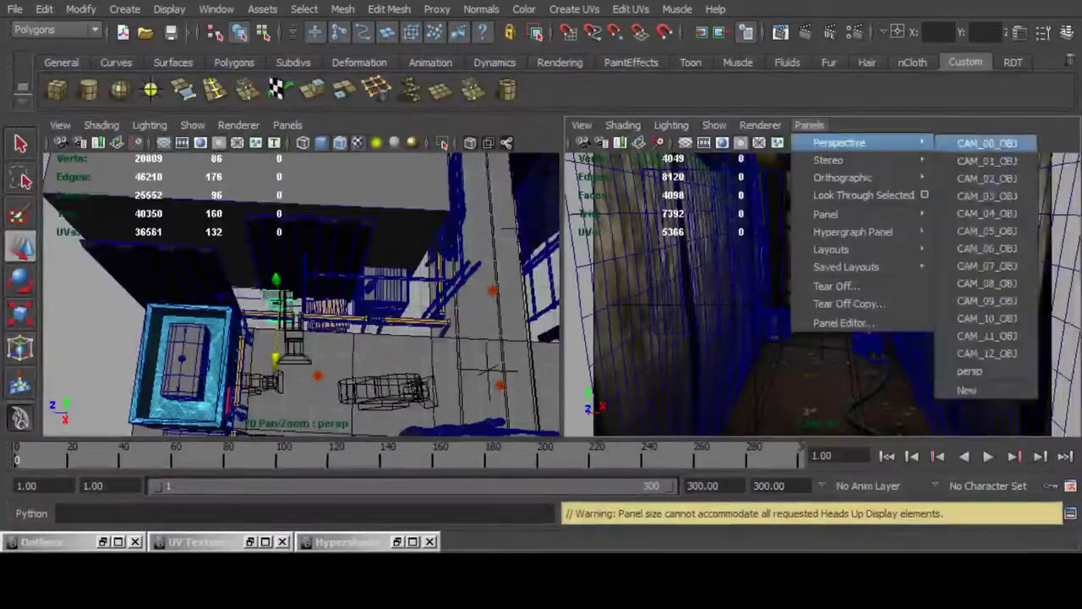
left_click(985, 241)
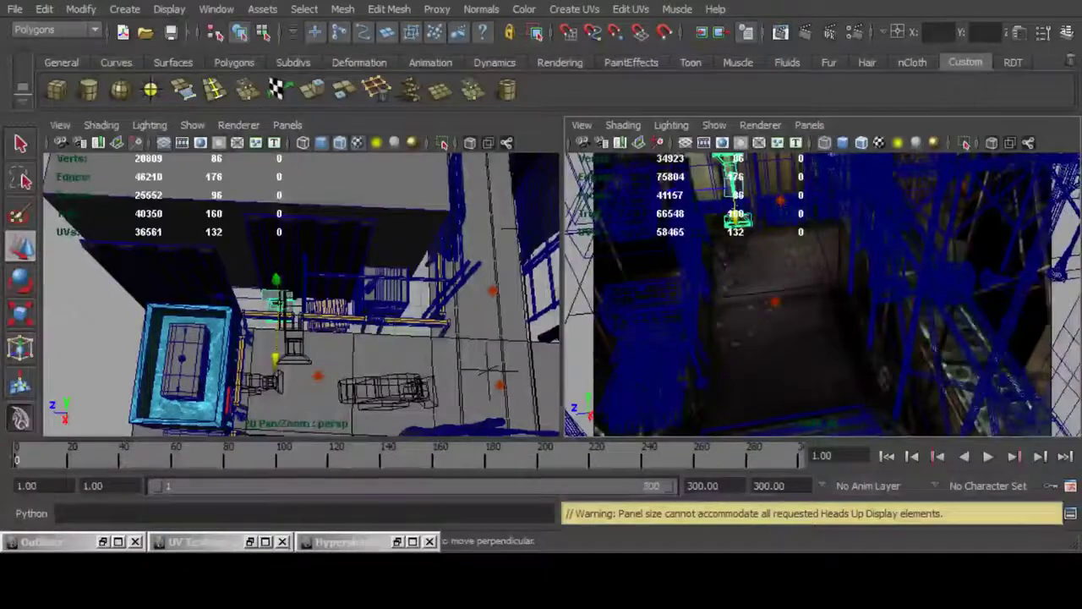
Step: Set the stand's Rotate Y to 180 and slide it sideways behind the yellow beam
left_click_drag(288, 338, 320, 275, "alt")
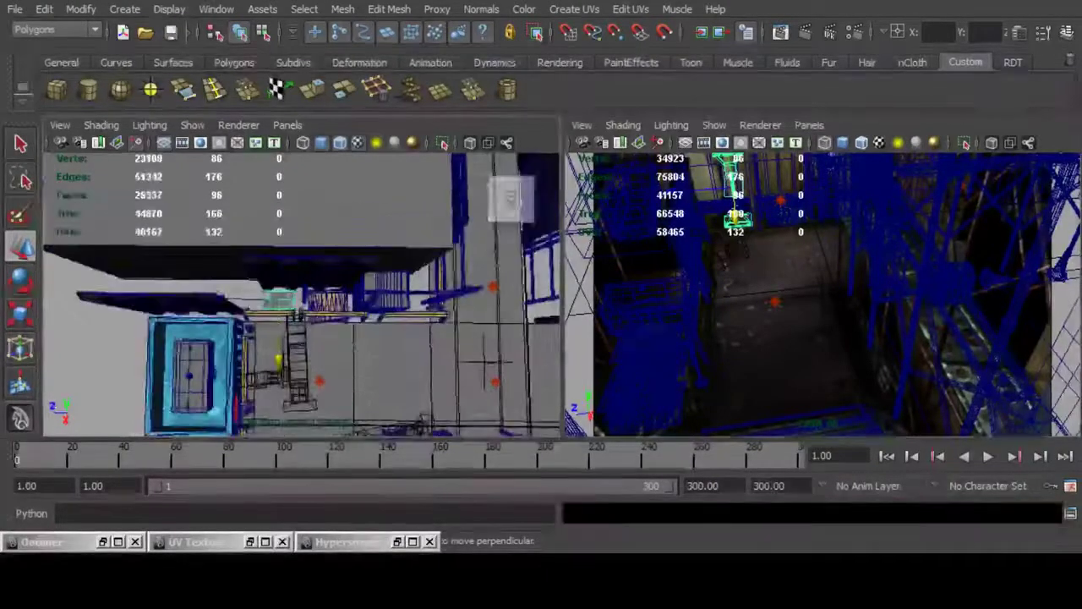
right_click_drag(288, 305, 347, 305, "alt")
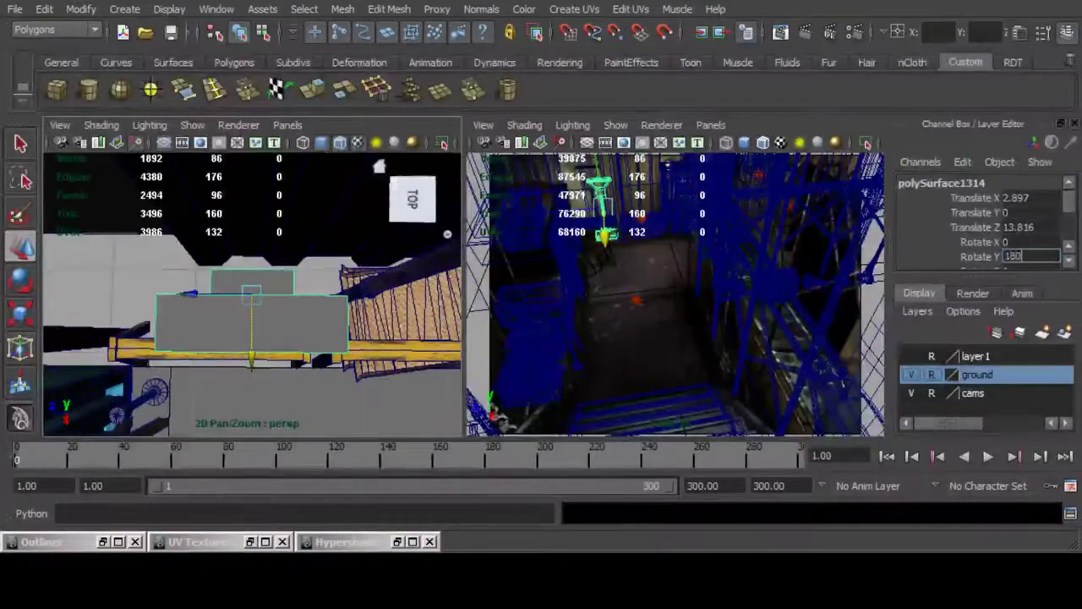
key("Return")
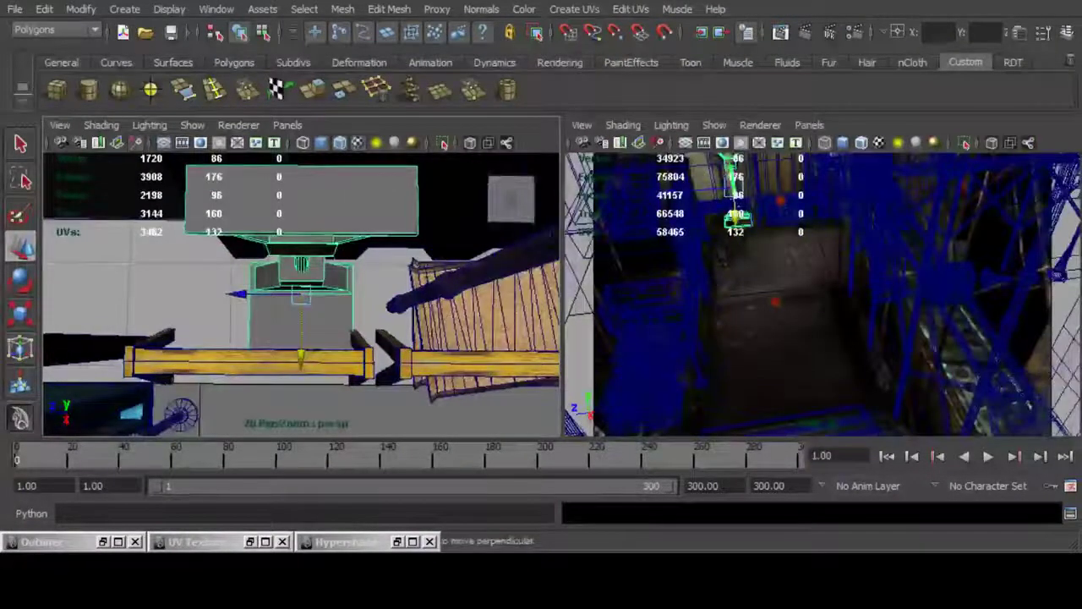
left_click_drag(330, 330, 336, 254, "alt")
left_click_drag(240, 295, 190, 297)
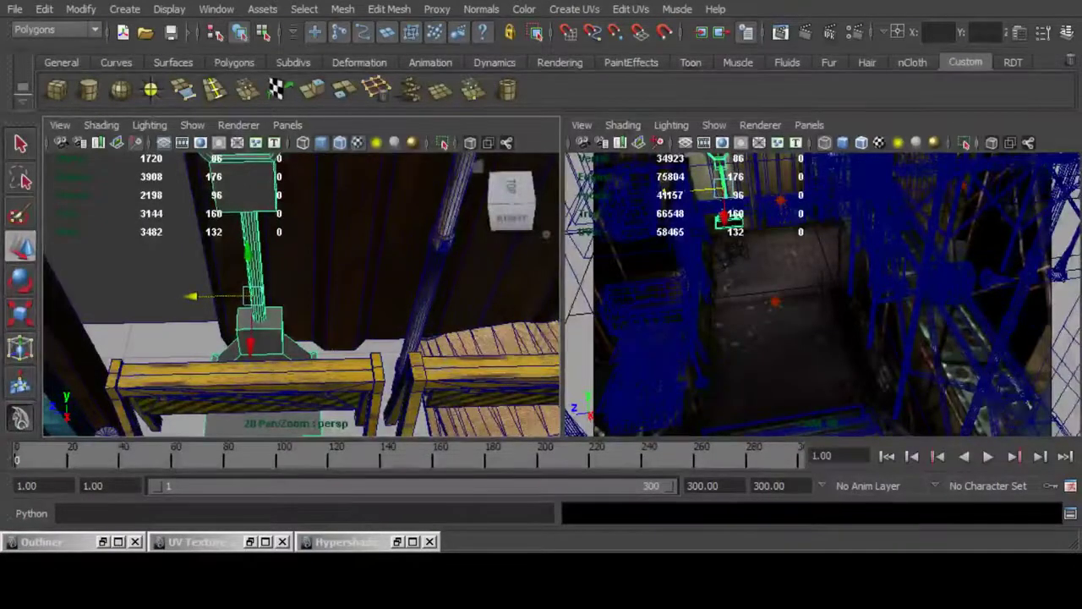
Step: Select the vertices of the stand's upper piece and raise them slightly to lengthen the pole
key("ctrl+a")
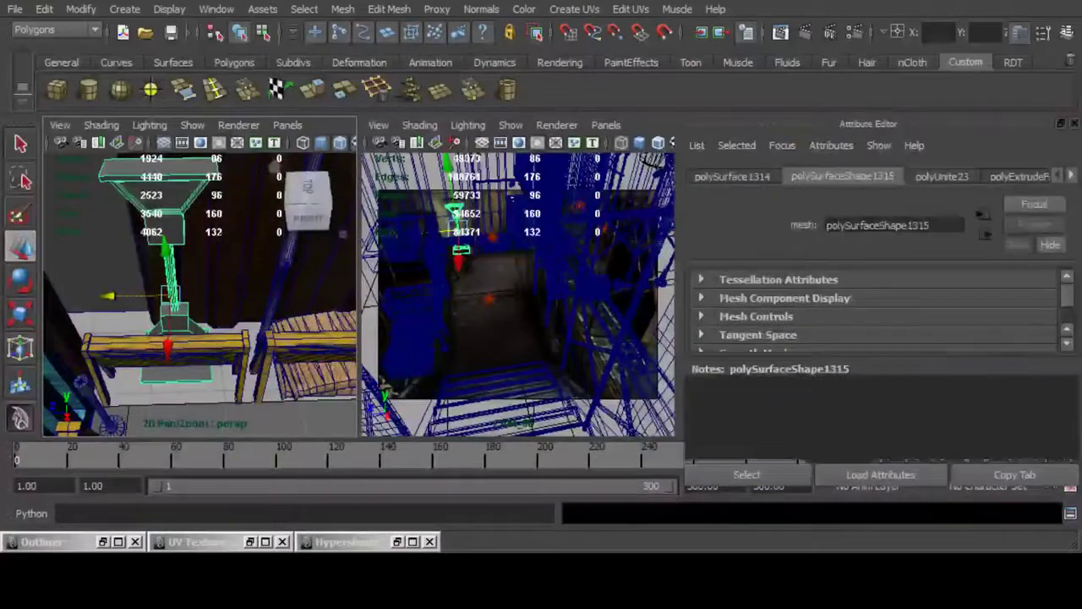
left_click_drag(199, 309, 202, 288, "alt")
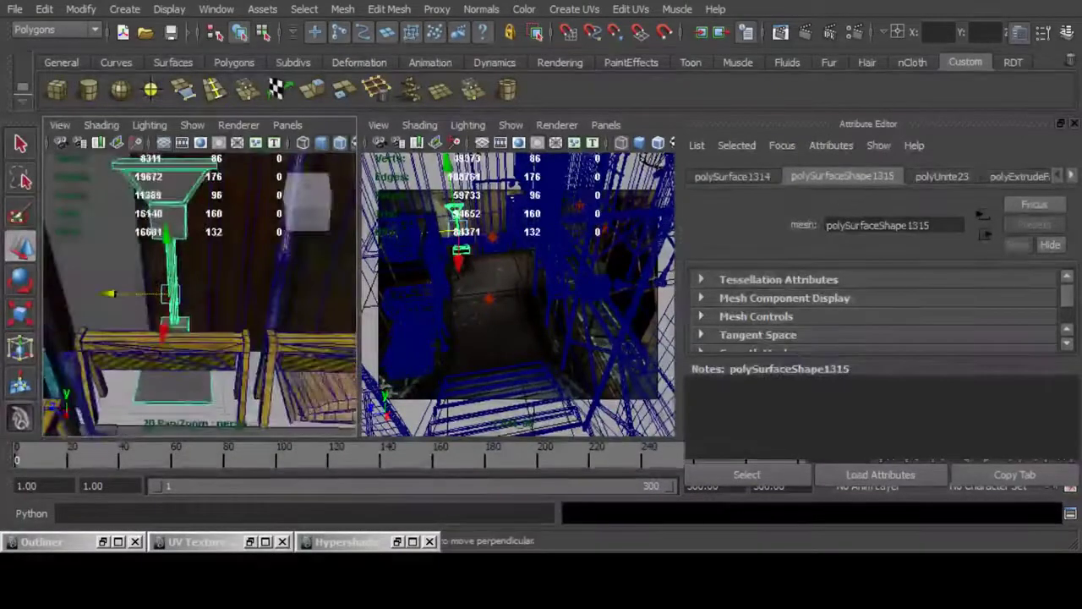
key("F9")
middle_click_drag(173, 254, 194, 302, "alt")
left_click_drag(120, 196, 255, 309)
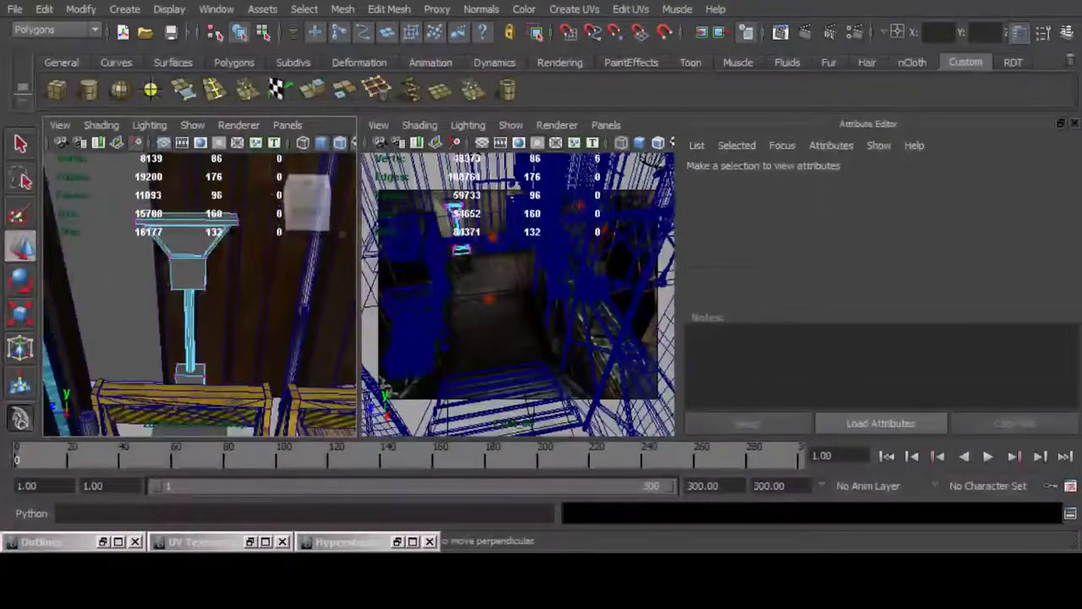
left_click_drag(187, 185, 187, 167)
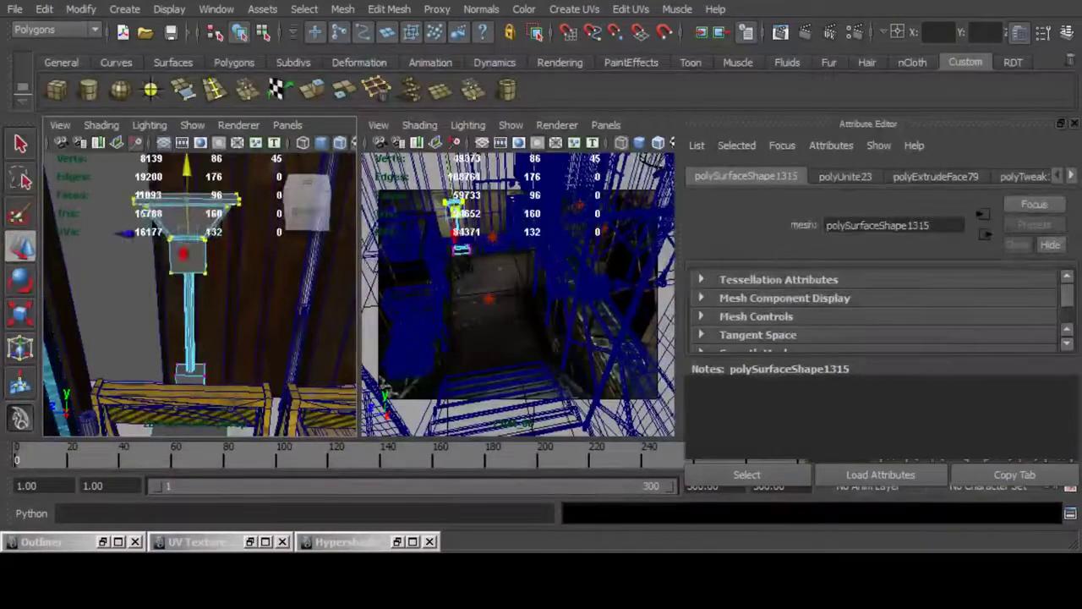
key("ctrl+a")
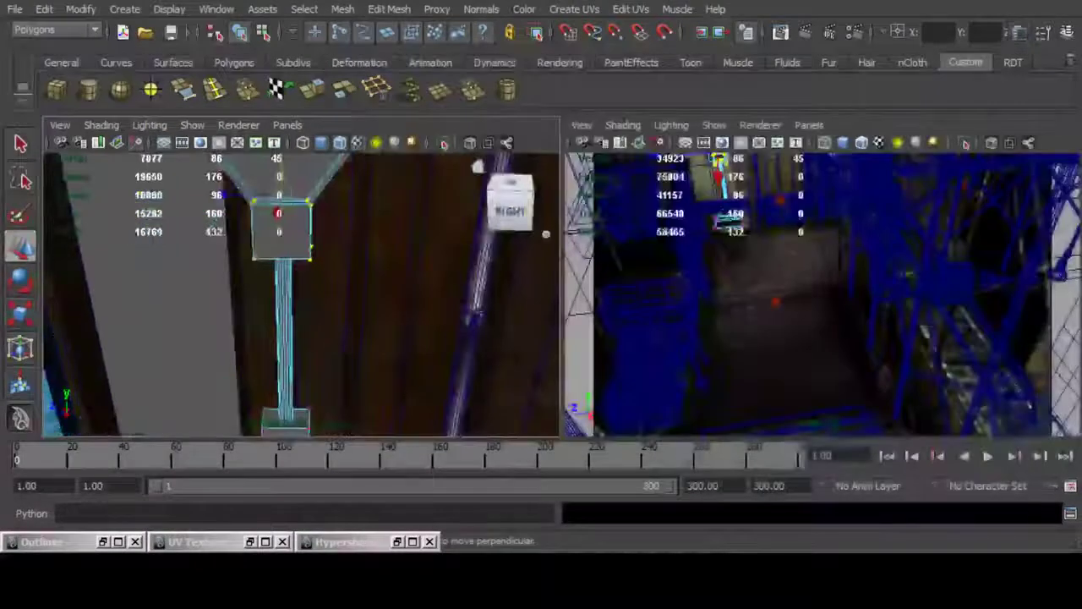
Step: Return to object mode in a single perspective view with nothing selected, and save the scene
key("space")
scroll(551, 295, "down", 5)
left_click_drag(525, 287, 554, 334, "alt")
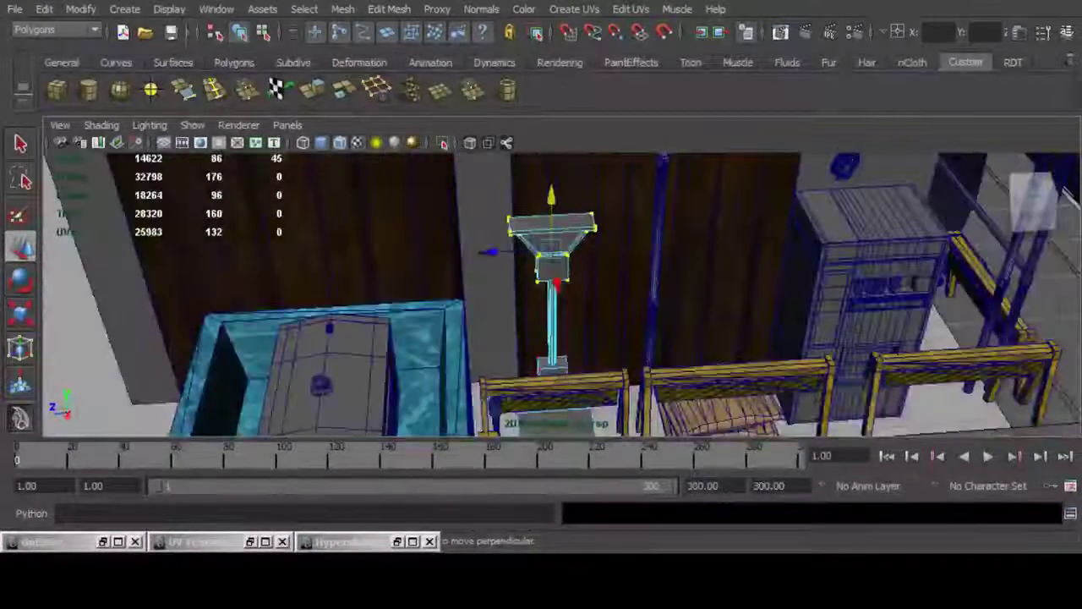
key("F8")
left_click(93, 338)
scroll(562, 294, "down", 5)
left_click_drag(592, 288, 431, 309, "alt")
key("q")
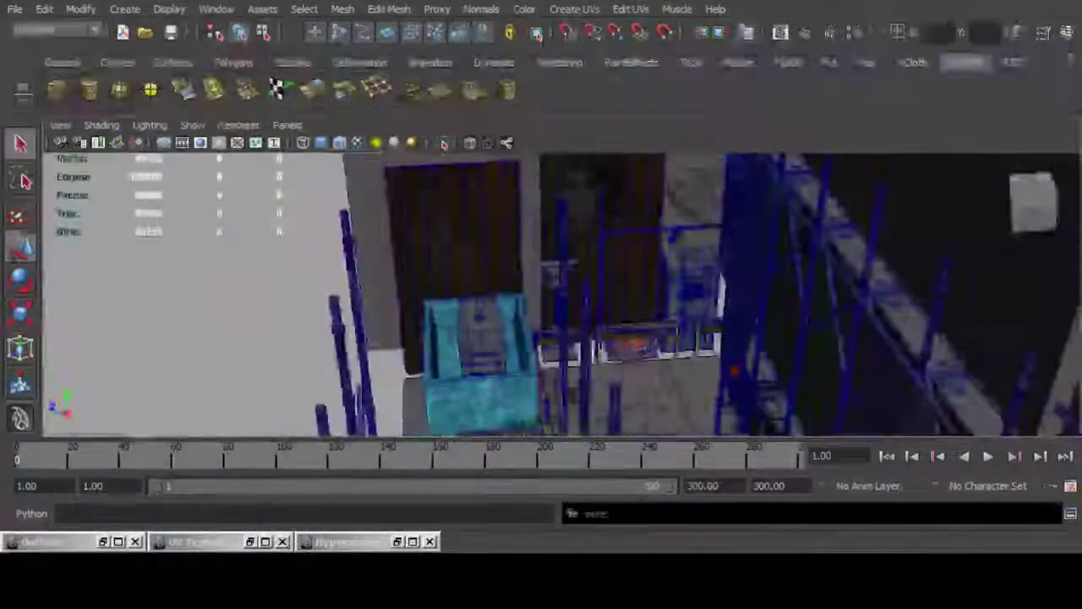
key("ctrl+s")
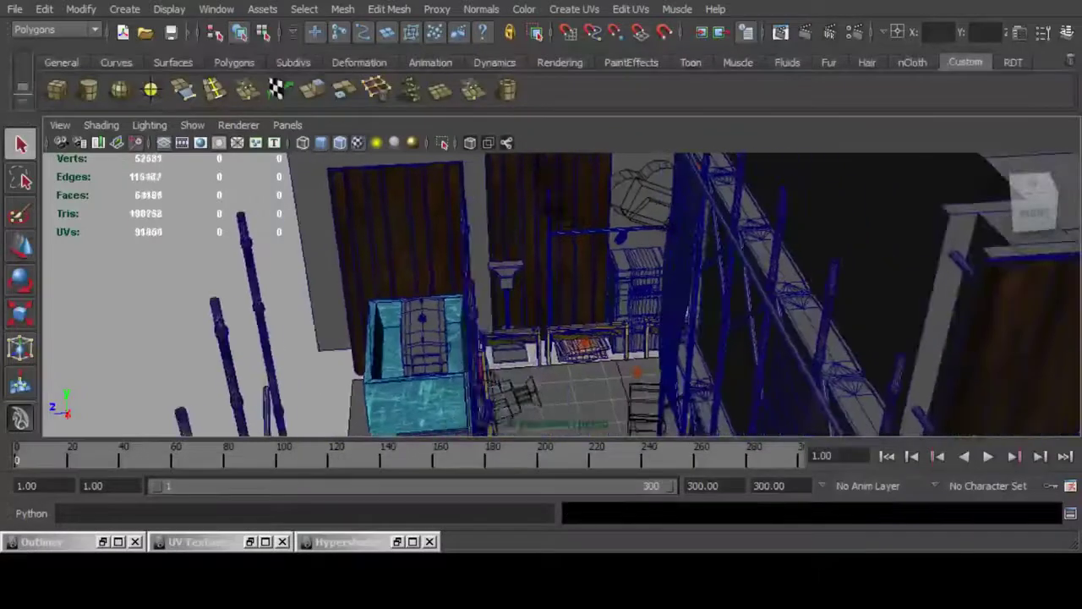
left_click_drag(584, 344, 555, 357, "alt")
key("ctrl+s")
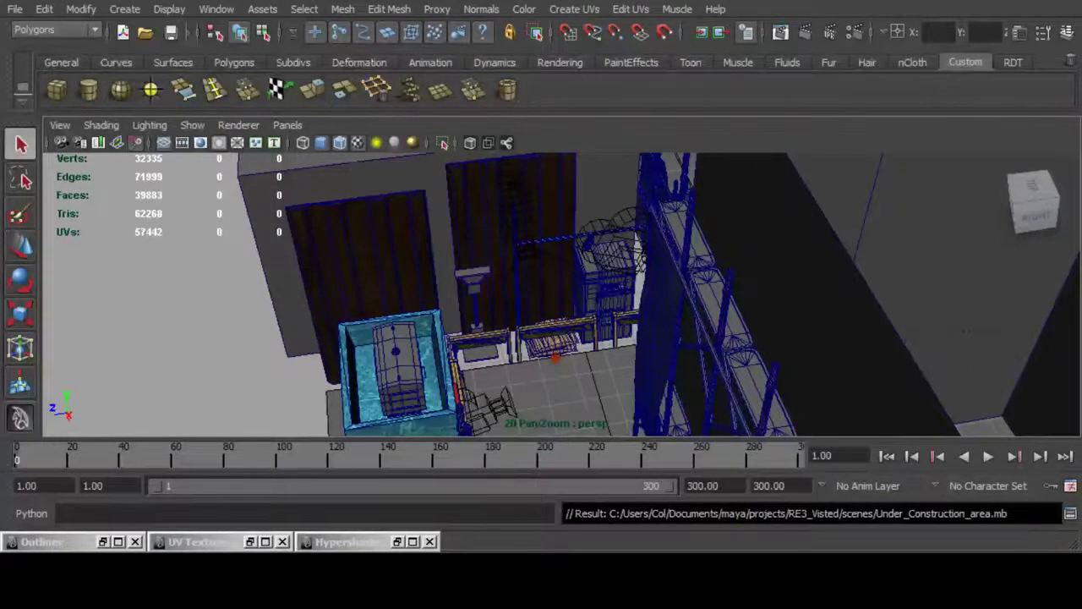
Step: Switch to the image viewer and browse the reference pictures to examine the hose's route through the corridor and walkway
scroll(562, 294, "down", 8)
left_click_drag(541, 288, 778, 330, "alt")
scroll(640, 381, "up", 4)
middle_click_drag(592, 271, 571, 330, "alt")
scroll(571, 329, "up", 4)
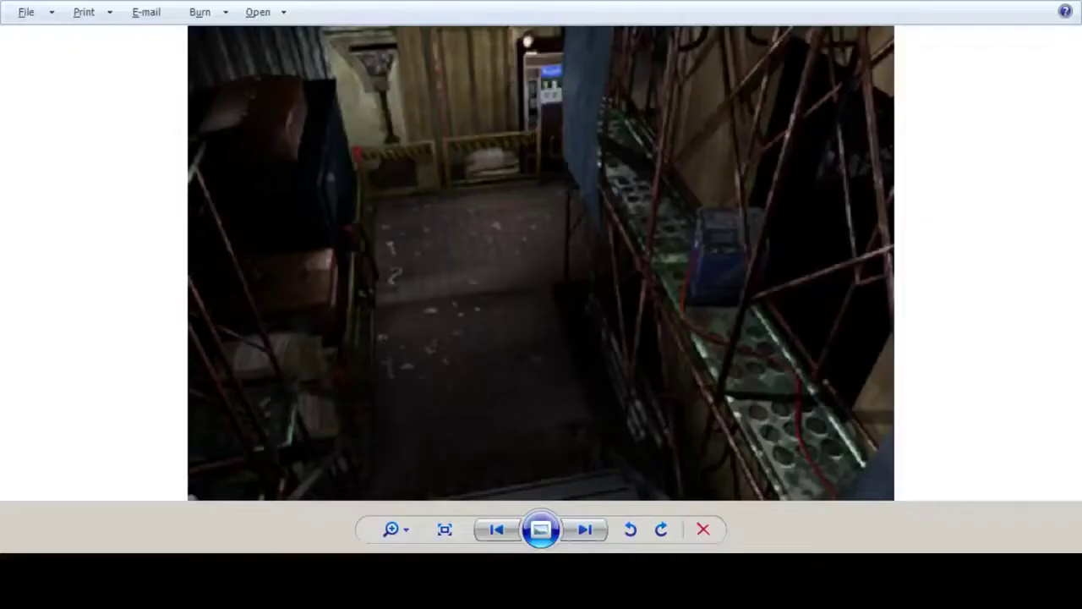
key("Right")
key("Right")
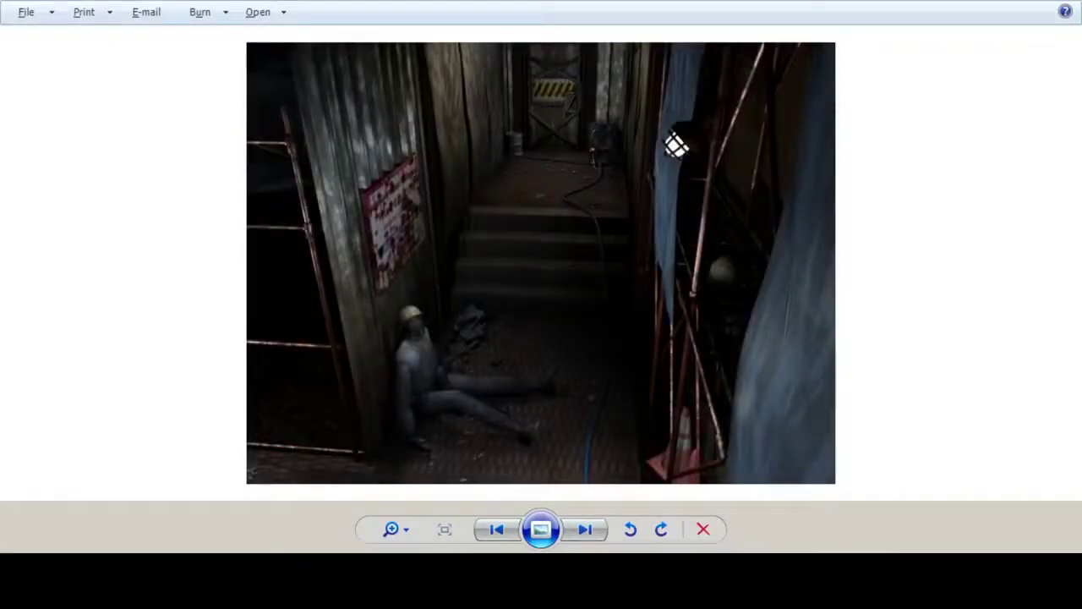
scroll(565, 160, "up", 5)
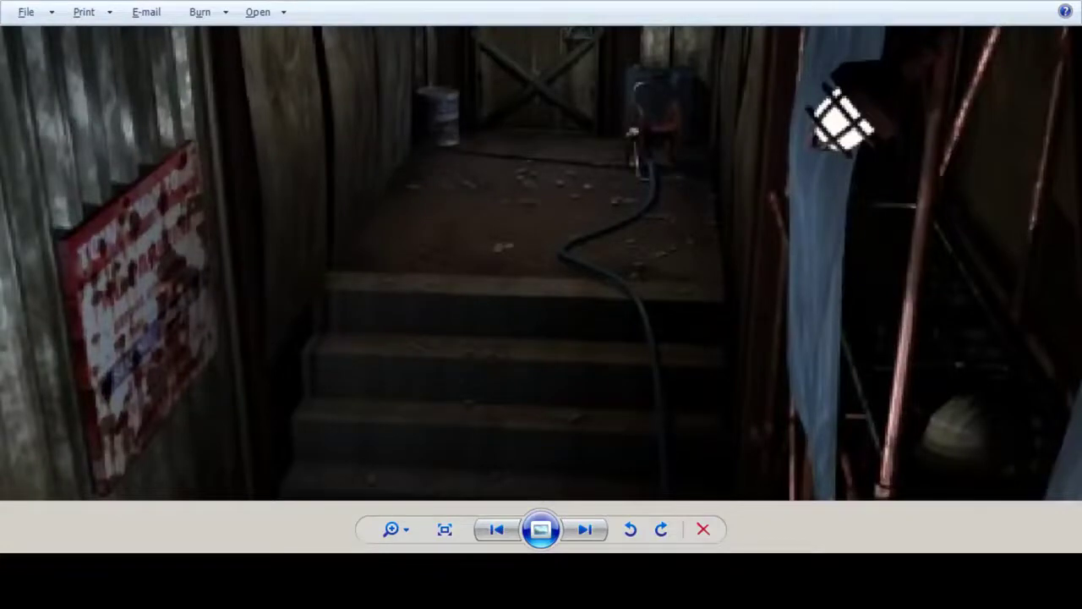
scroll(592, 246, "down", 3)
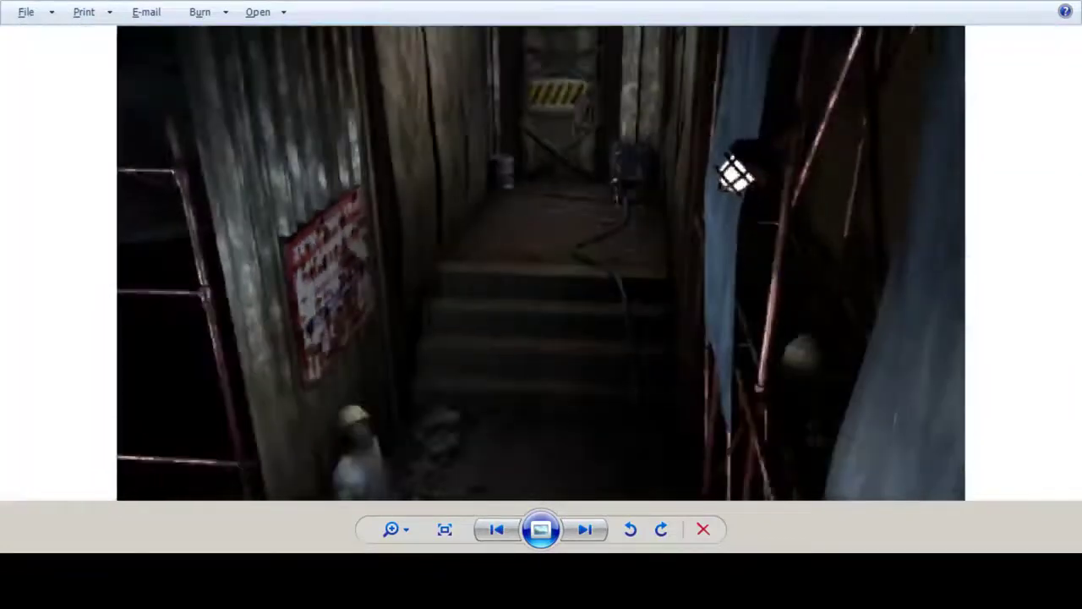
key("Right")
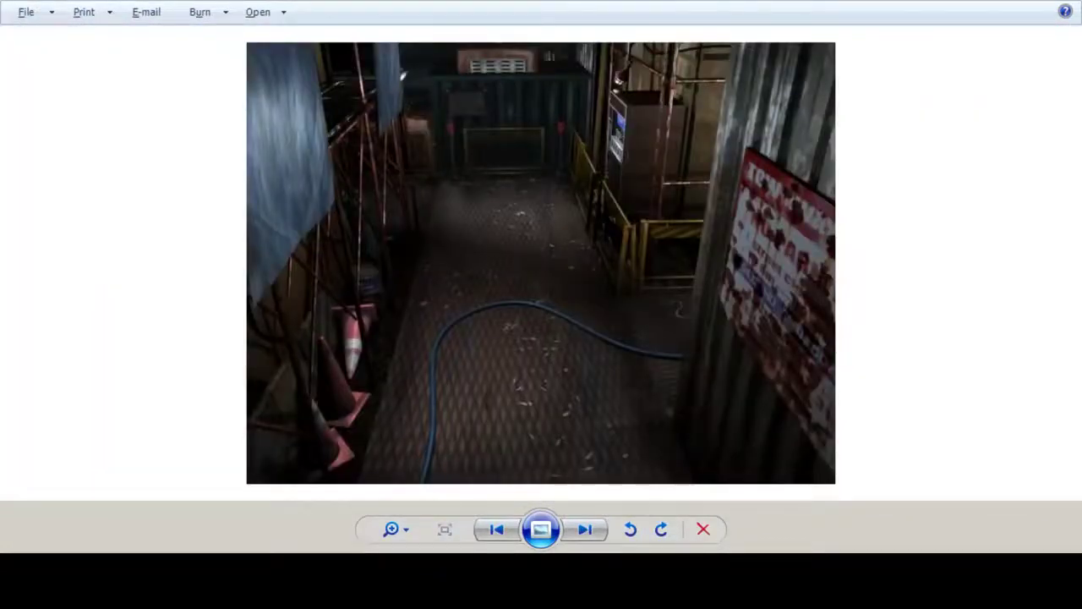
key("Right")
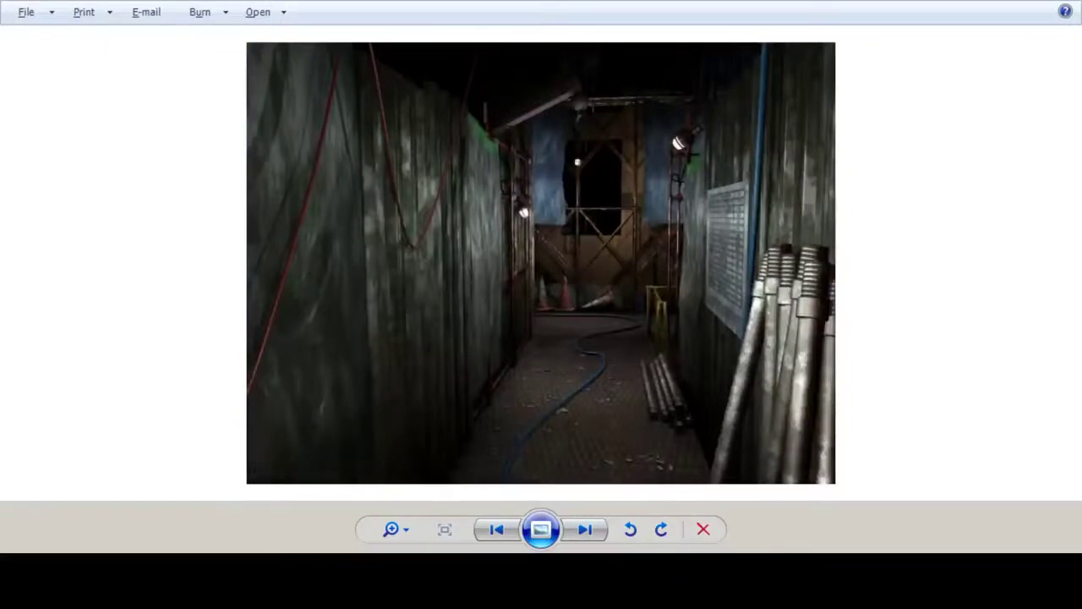
key("Right")
key("Right")
key("Right")
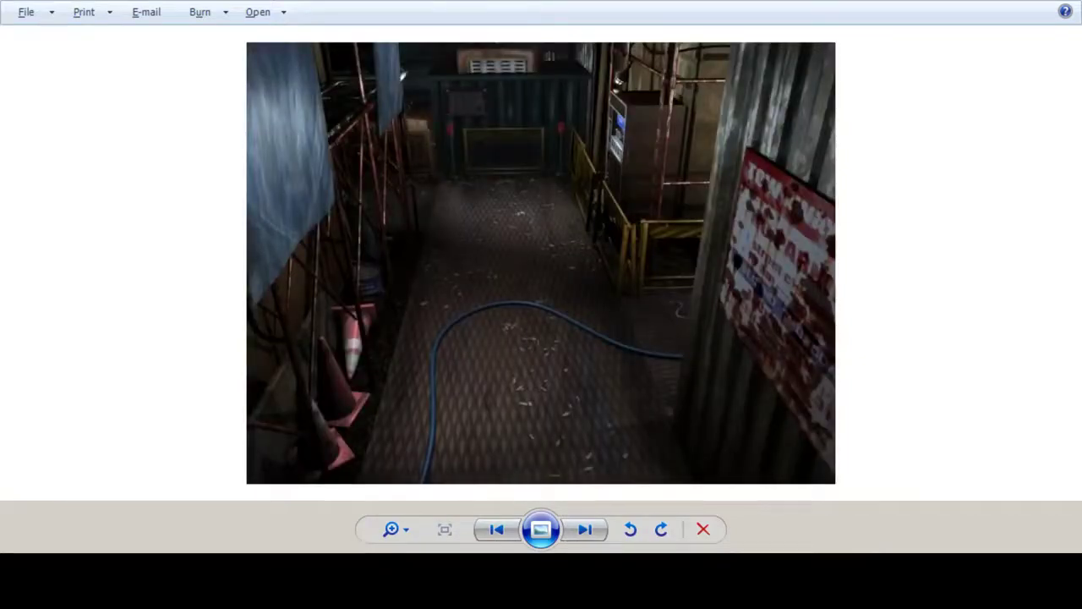
key("Right")
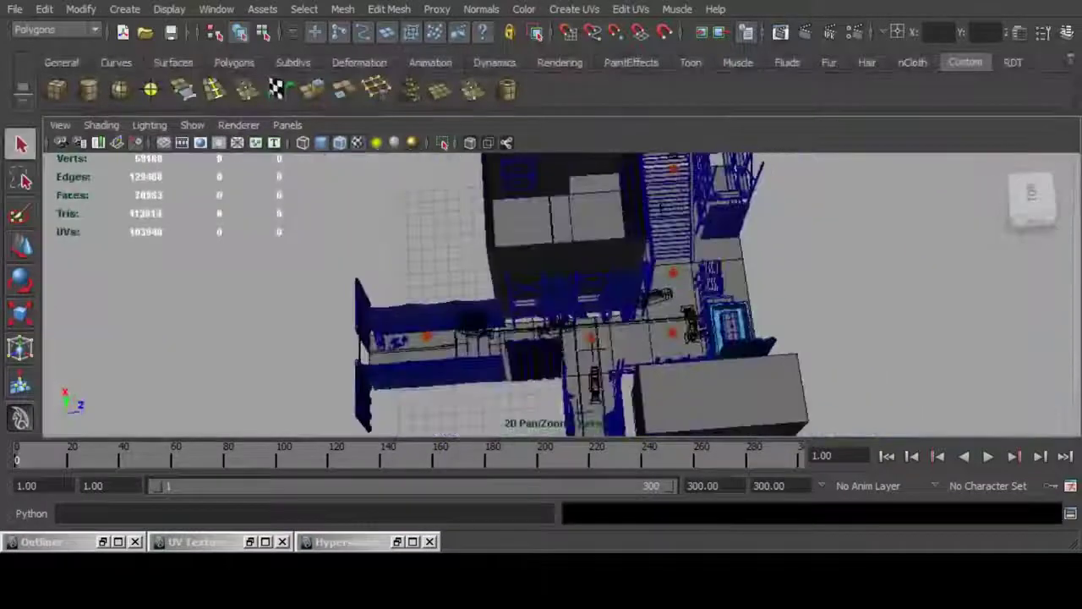
Step: Start an EP curve for the hose in the raised corridor beyond the steps and remove its last point
left_click(116, 63)
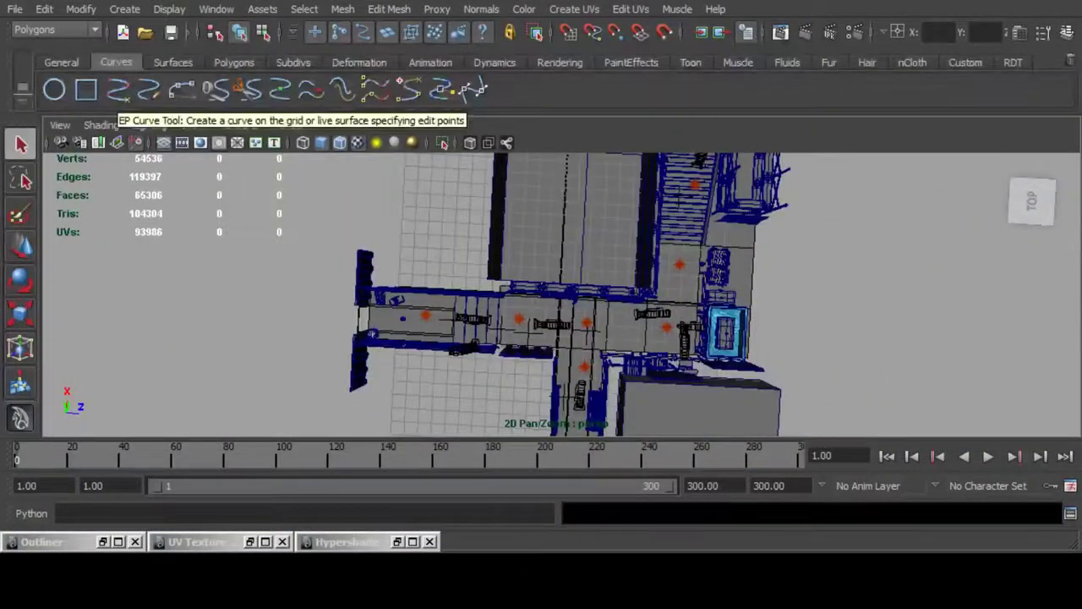
left_click(118, 90)
middle_click_drag(422, 313, 580, 280, "alt")
scroll(562, 295, "up", 5)
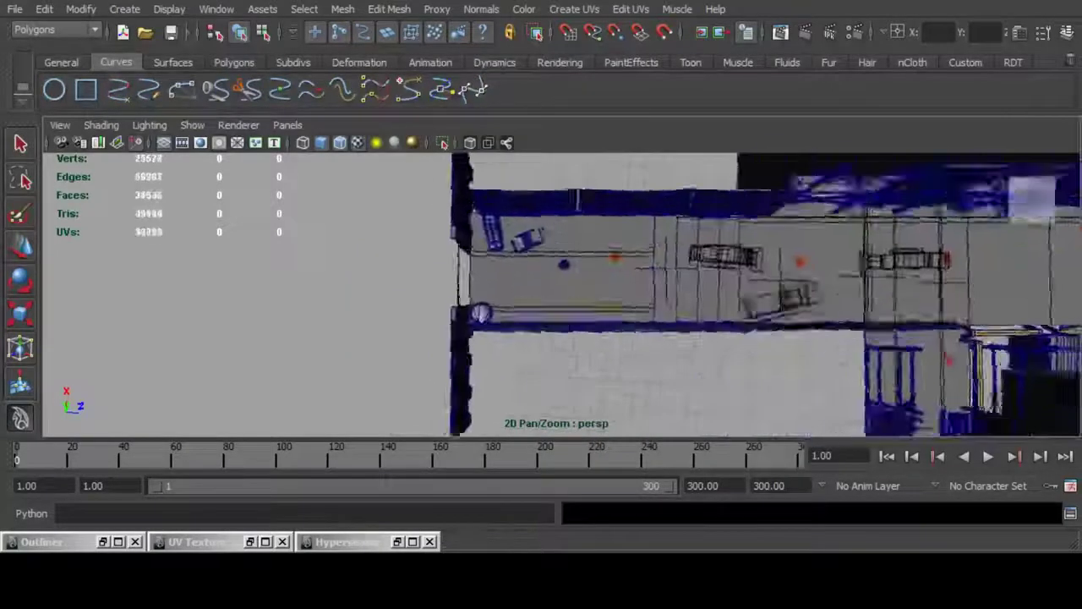
left_click_drag(542, 313, 664, 226, "alt")
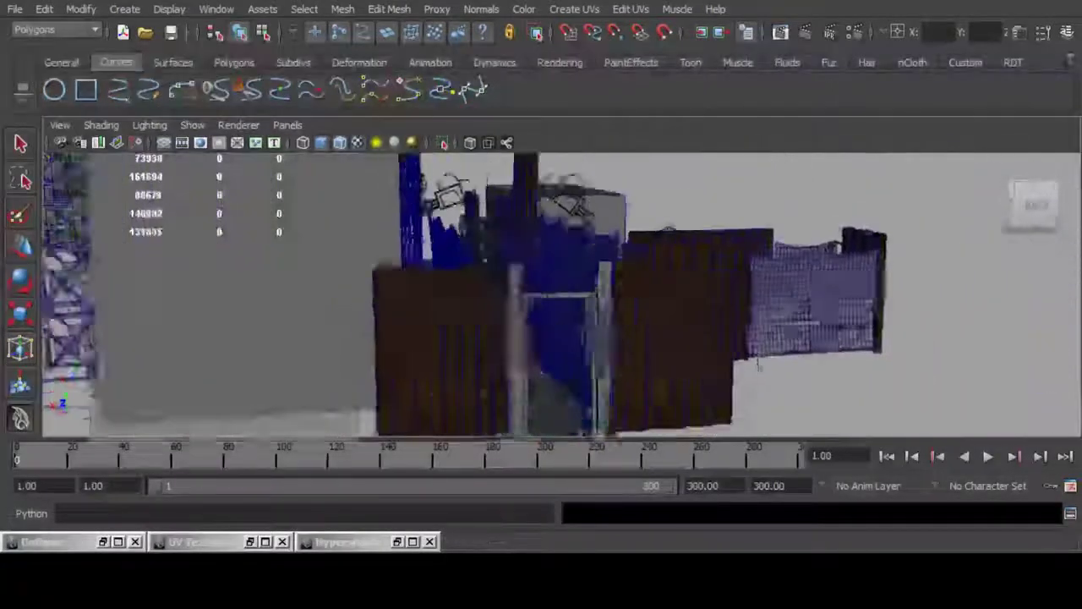
middle_click_drag(558, 338, 565, 224, "alt")
left_click_drag(609, 228, 440, 372, "alt")
middle_click_drag(592, 296, 499, 298, "alt")
left_click_drag(524, 296, 558, 313, "alt")
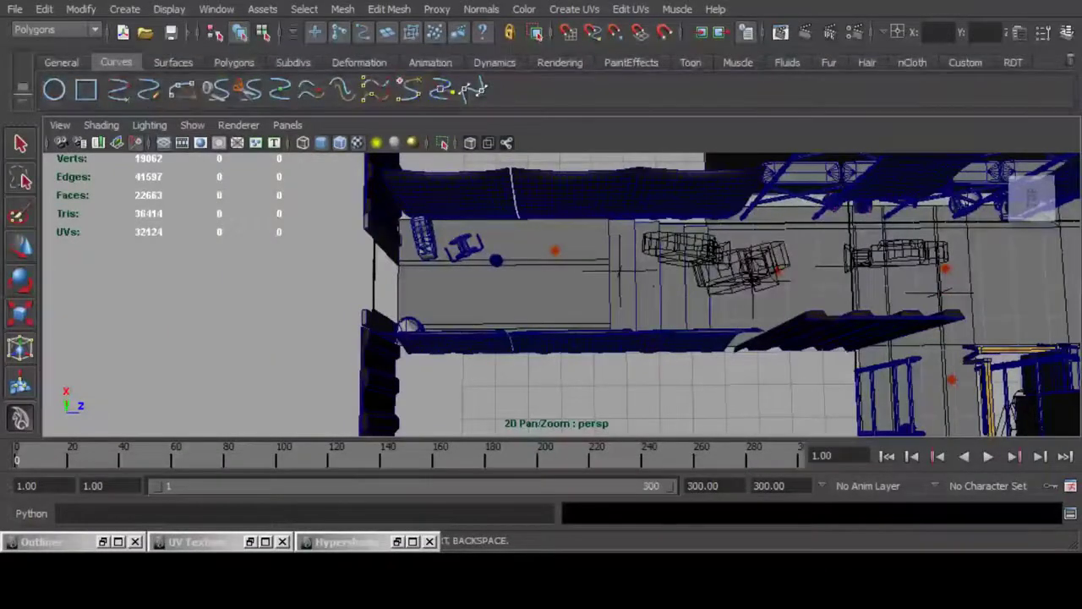
key("ctrl+1")
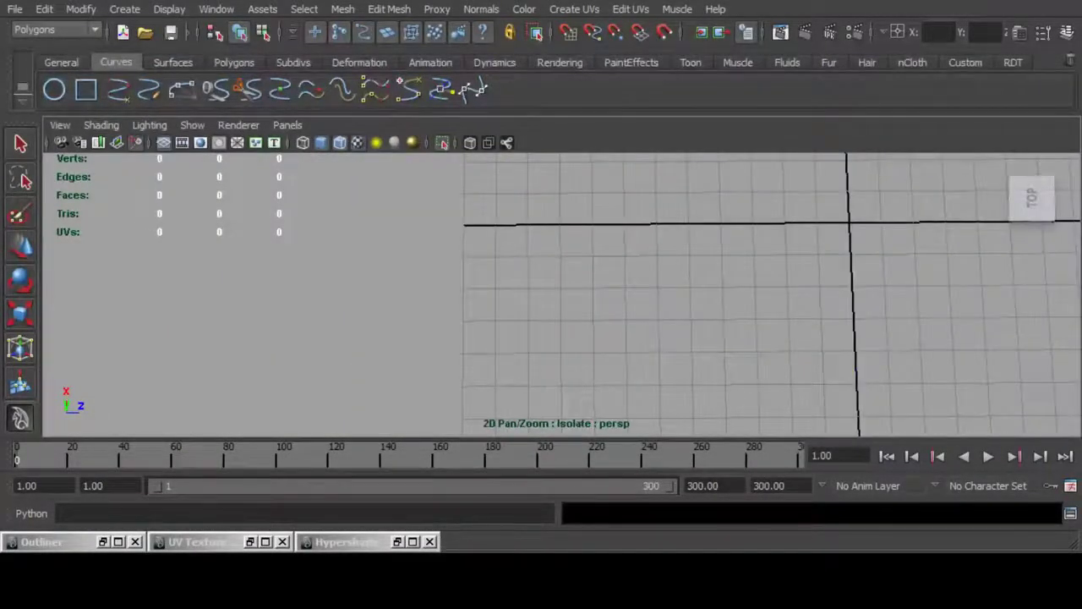
key("ctrl+1")
middle_click_drag(592, 296, 461, 296, "alt")
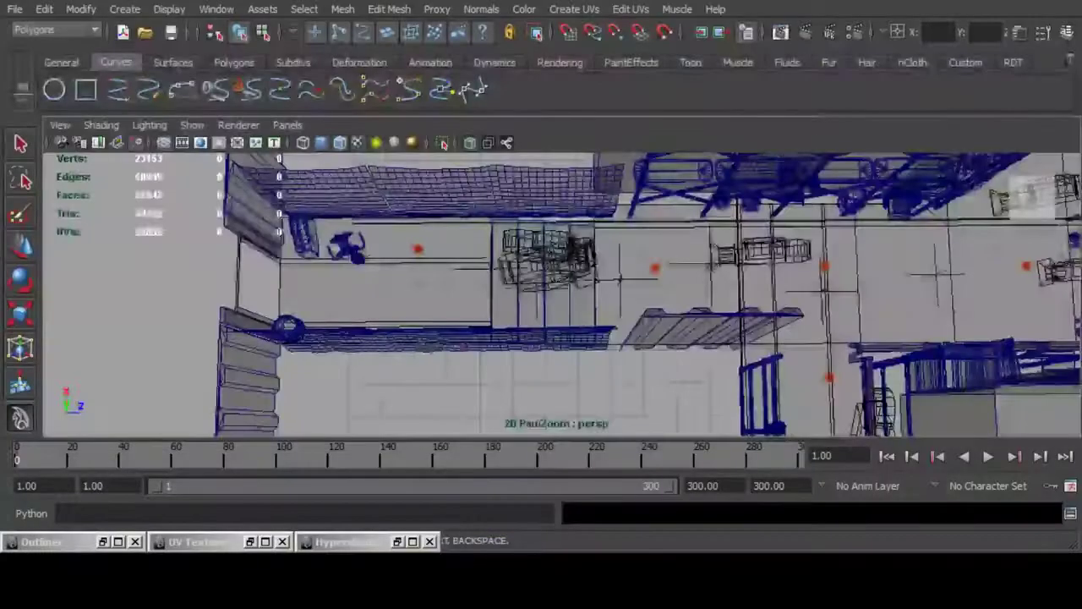
key("BackSpace")
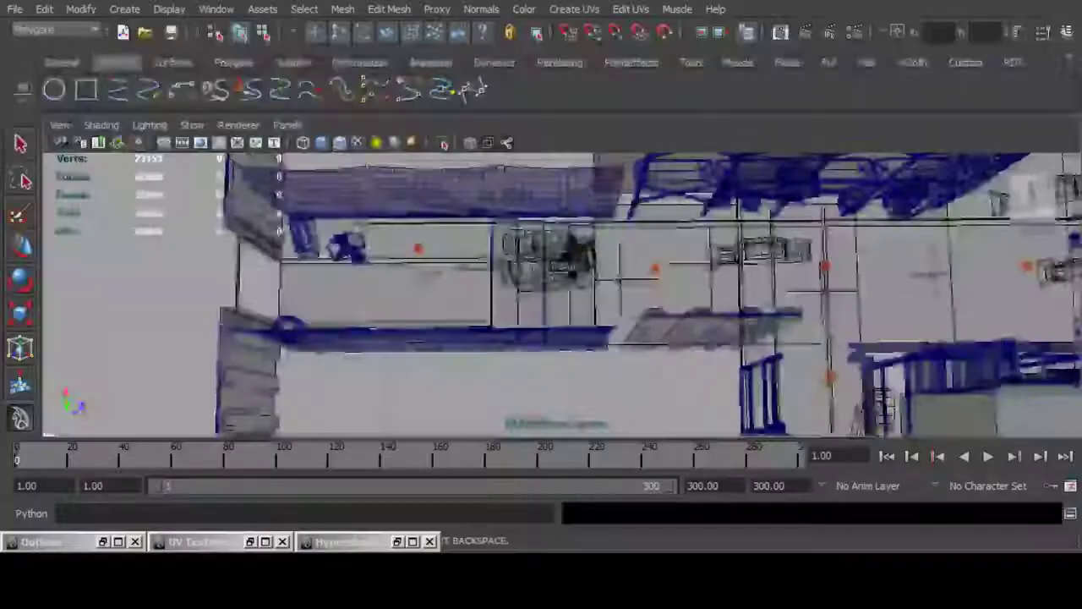
Step: Extend the hose curve from the raised corridor past the steps to the junction, following its route in the reference pictures
scroll(563, 294, "up", 4)
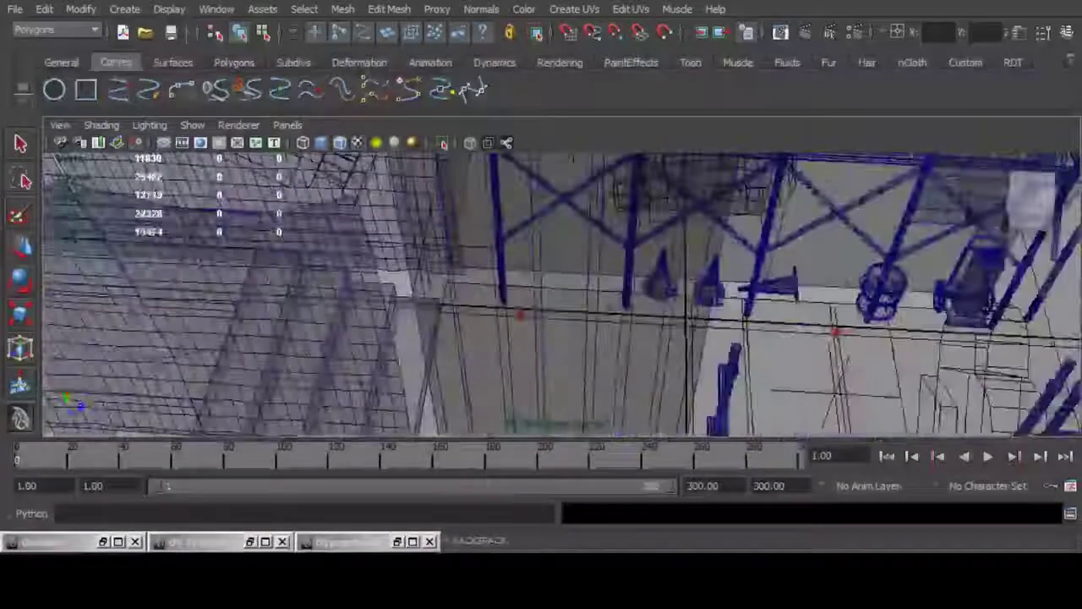
scroll(563, 294, "up", 3)
middle_click_drag(577, 278, 560, 372, "alt")
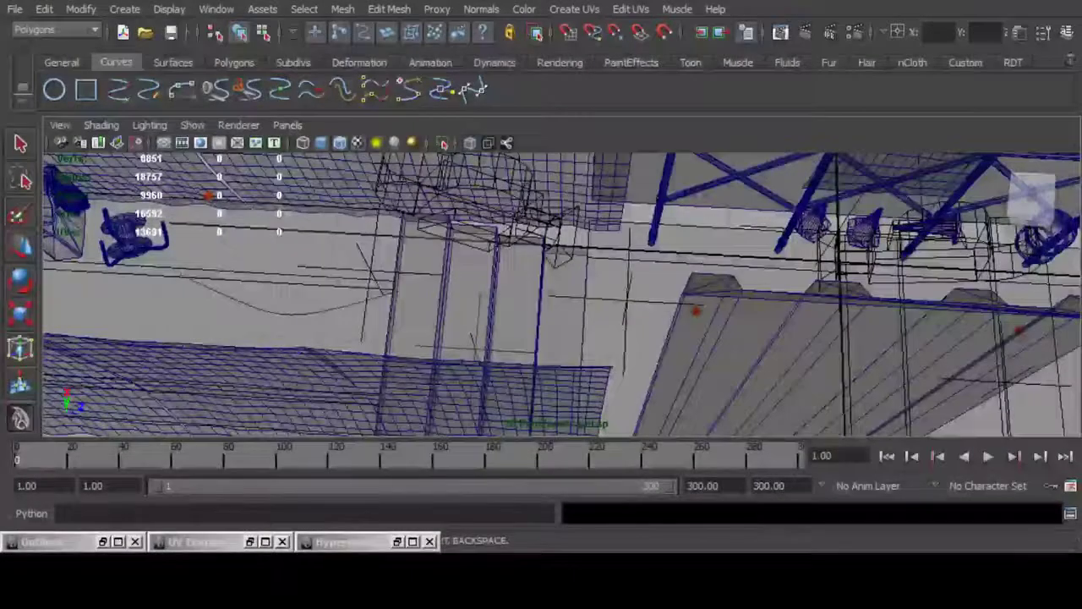
scroll(562, 295, "down", 5)
middle_click_drag(592, 294, 368, 275, "alt")
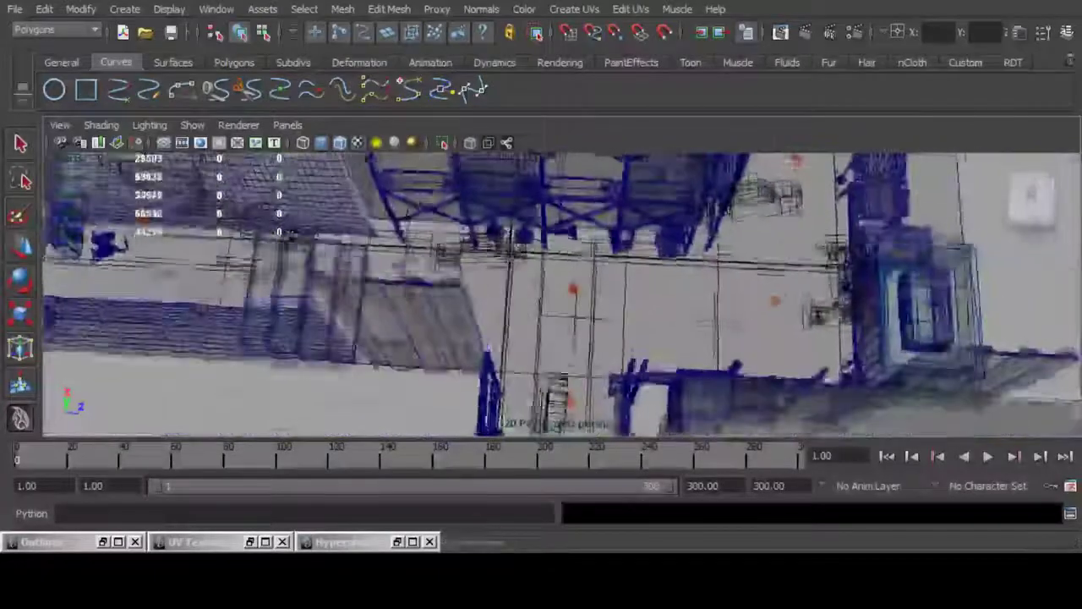
left_click_drag(507, 279, 515, 317, "alt")
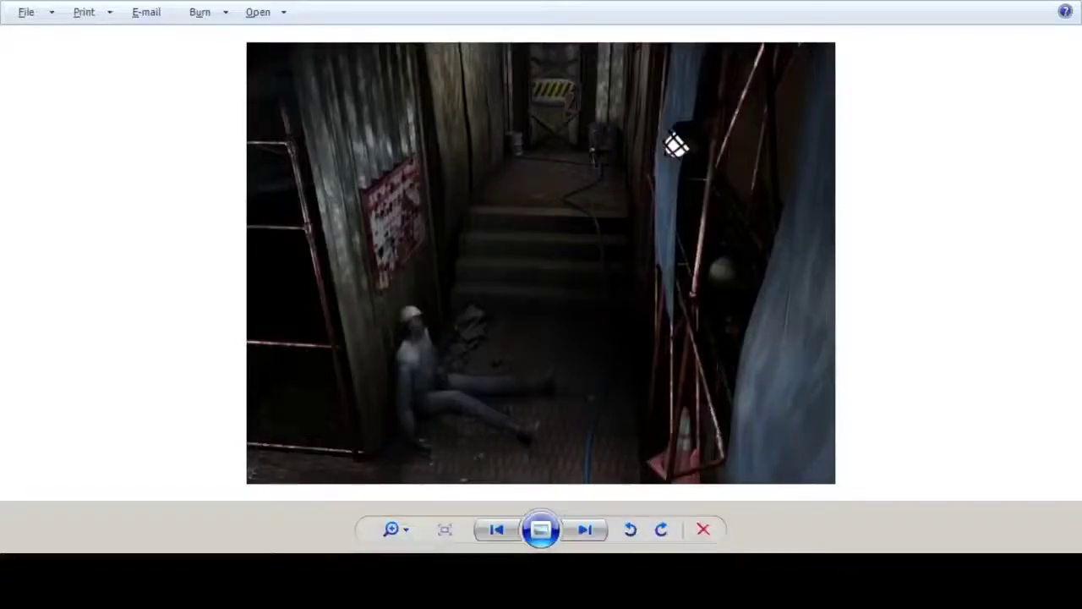
key("Right")
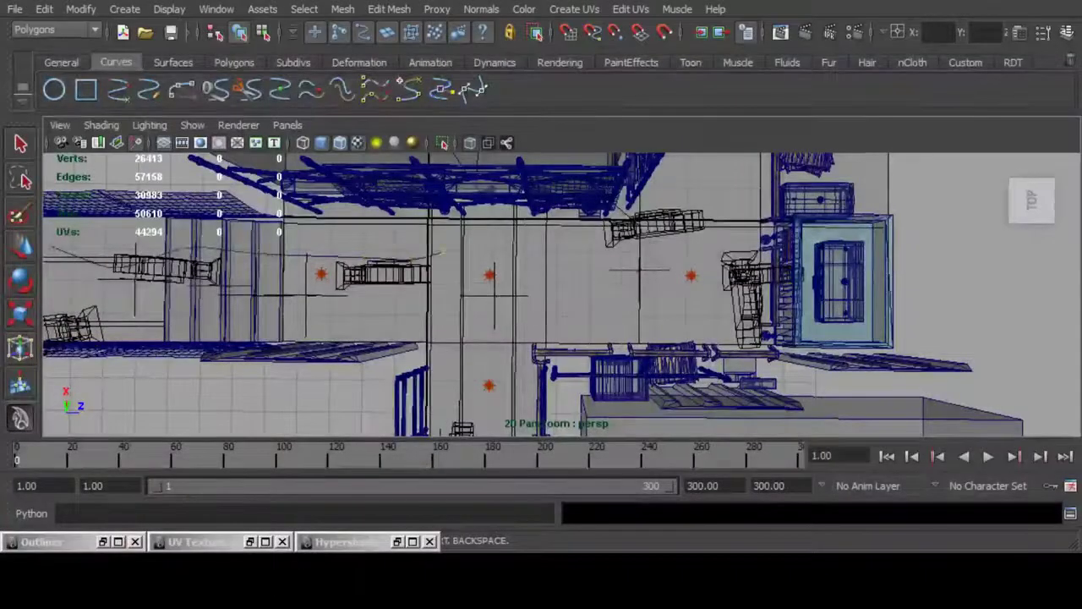
left_click(505, 309)
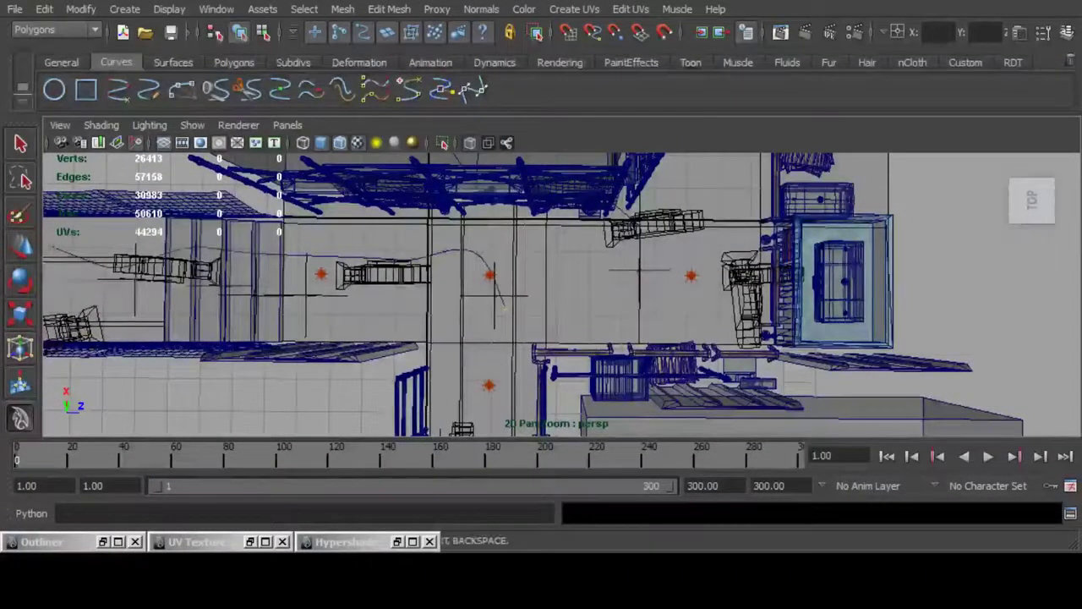
Step: Continue the hose curve around the corner and along the side passage, and finish it there
middle_click_drag(506, 359, 501, 219, "alt")
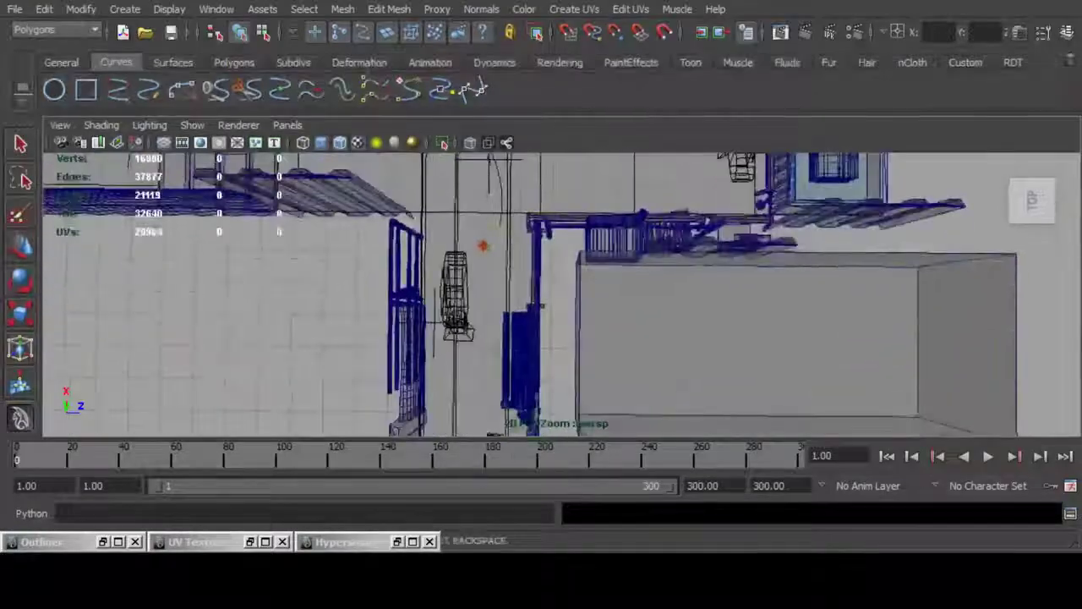
left_click(494, 286)
left_click(489, 326)
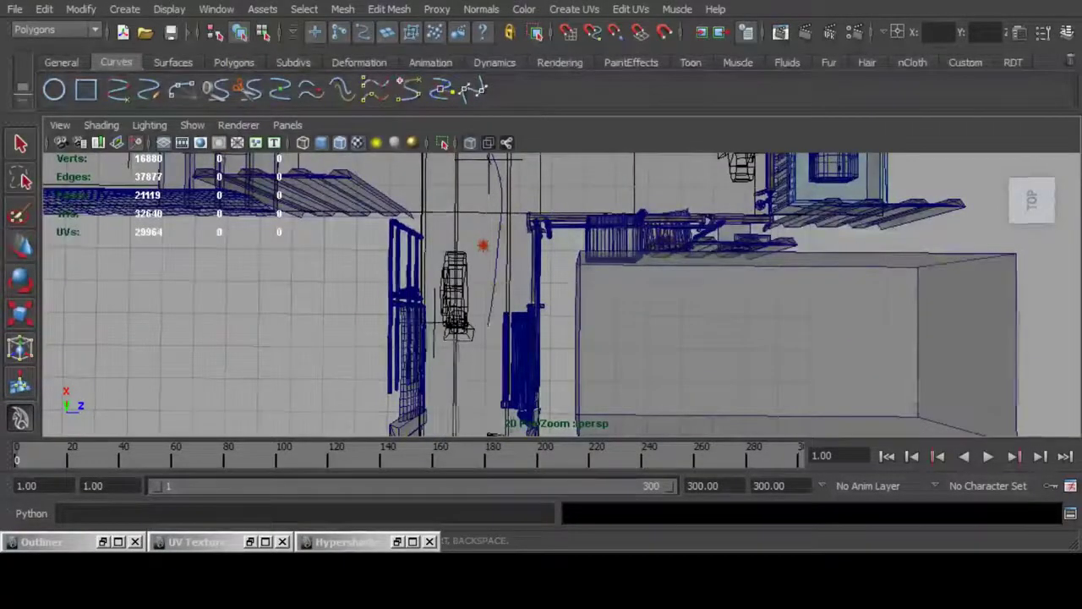
left_click_drag(491, 326, 608, 233, "alt")
middle_click_drag(608, 338, 457, 262, "alt")
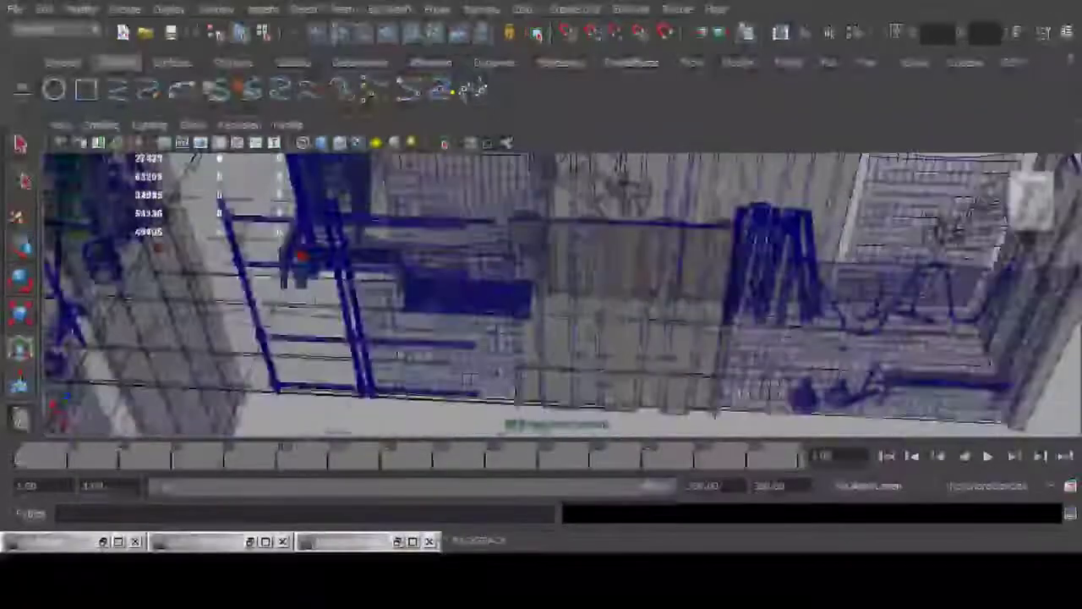
left_click_drag(456, 263, 461, 355, "alt")
left_click(489, 347)
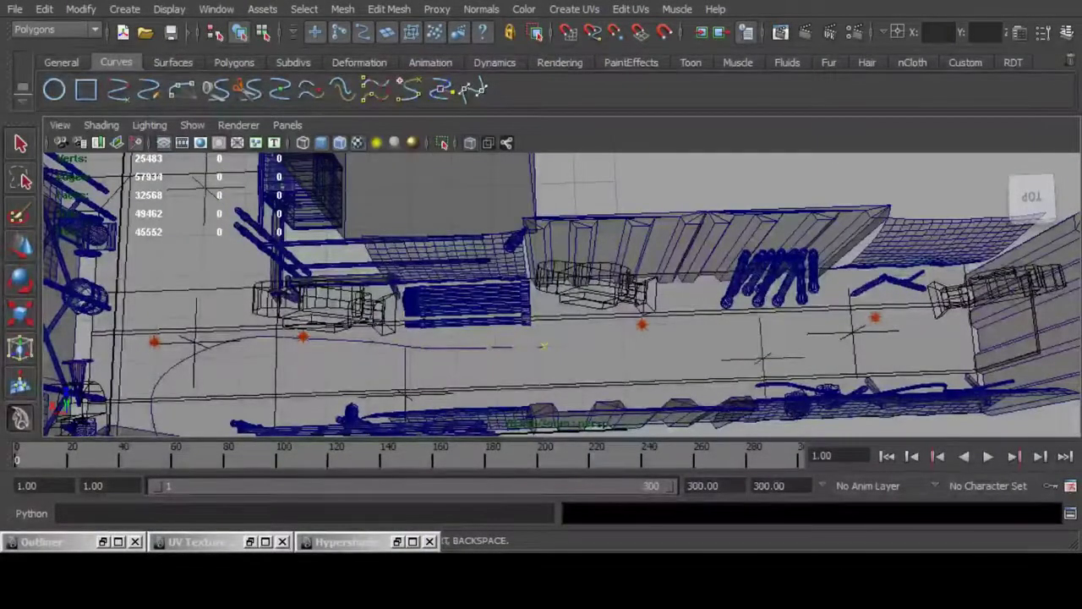
key("q")
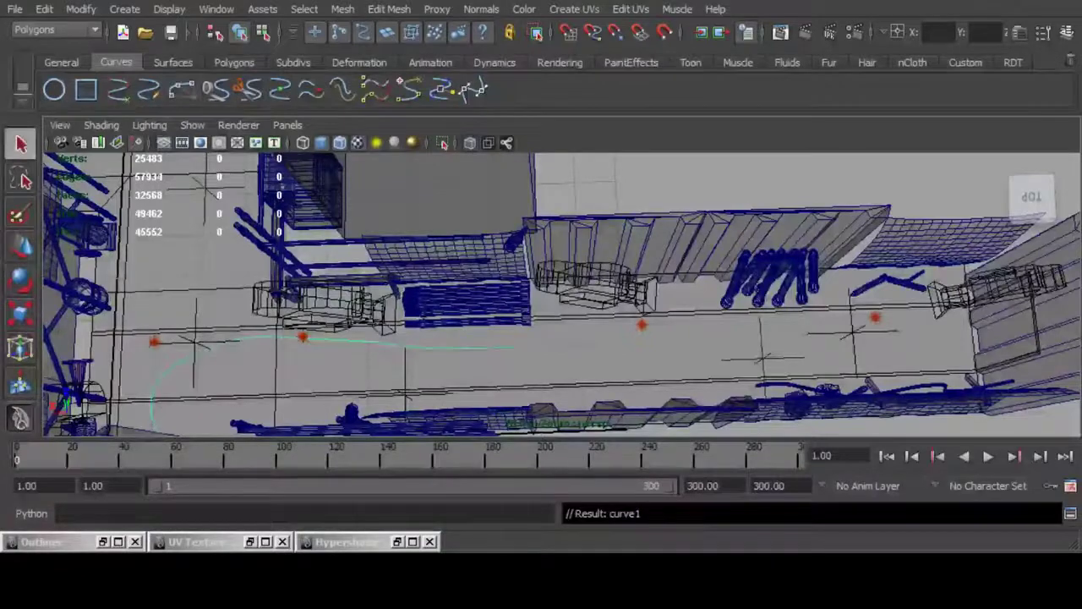
Step: Switch the hose curve to component editing and adjust the height of its points in the side passage
key("F8")
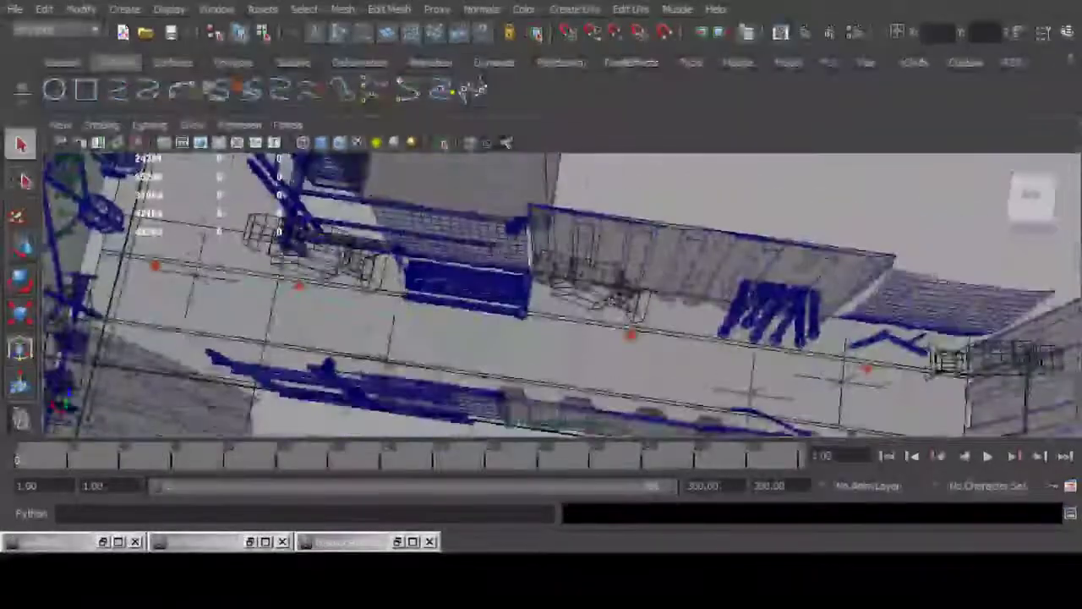
key("w")
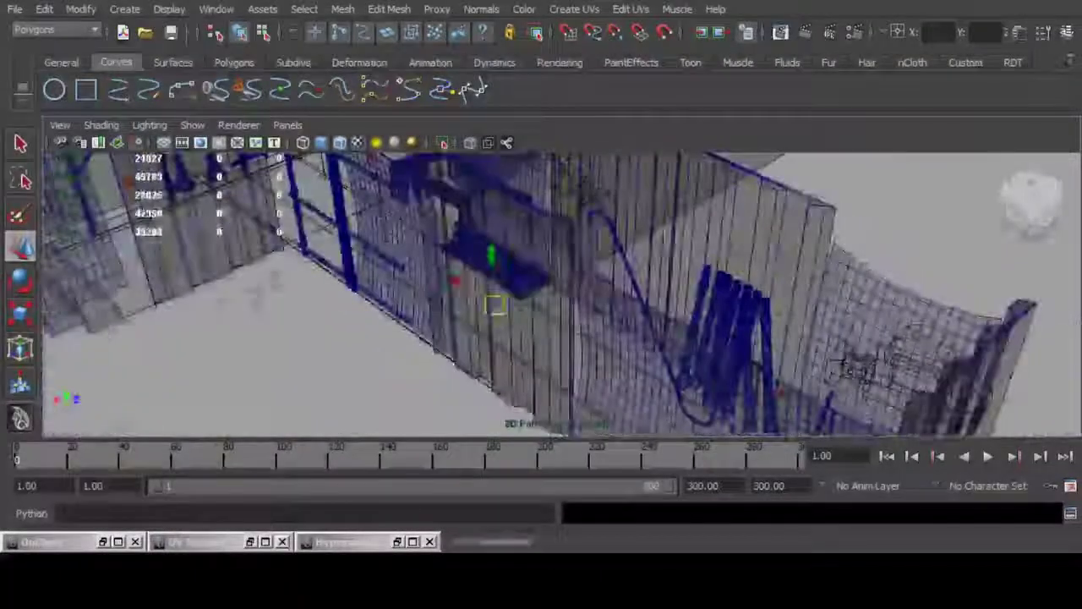
key("f")
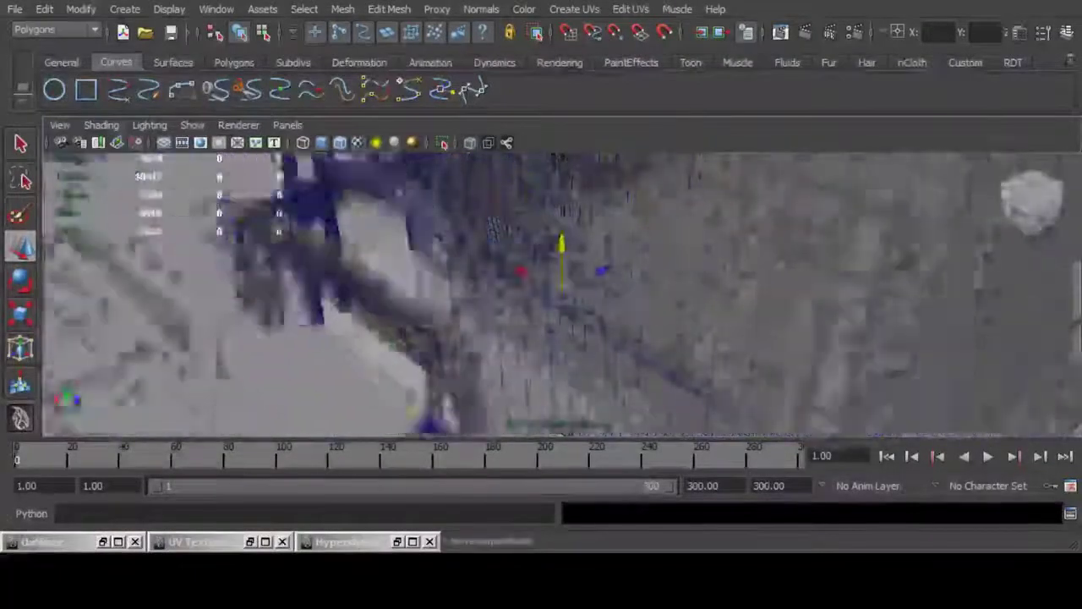
scroll(562, 294, "down", 4)
scroll(563, 294, "down", 4)
left_click_drag(563, 295, 542, 380, "alt")
scroll(516, 346, "down", 4)
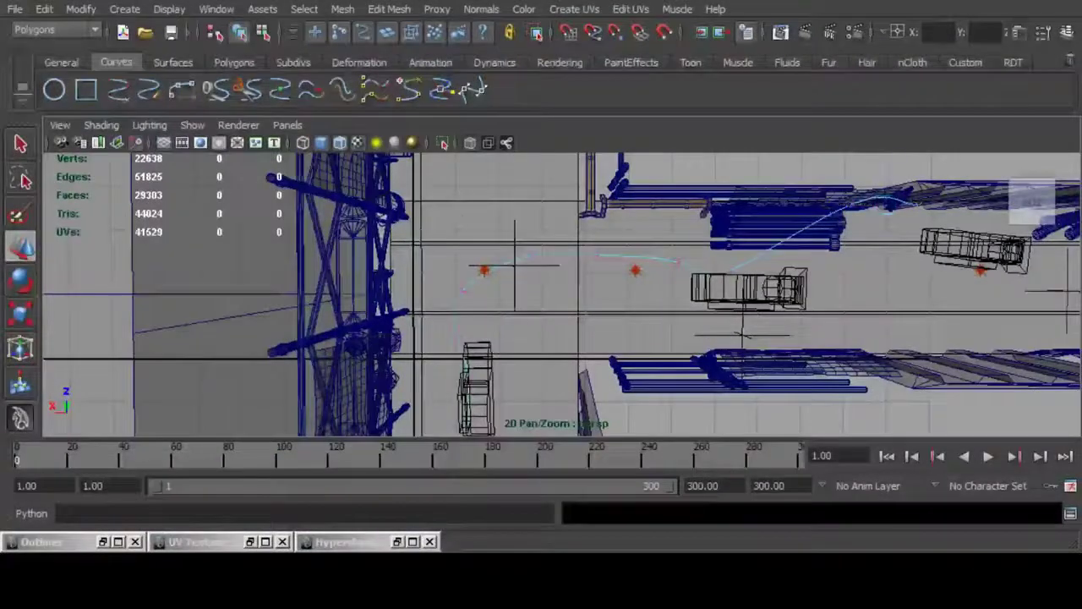
left_click_drag(463, 227, 463, 221)
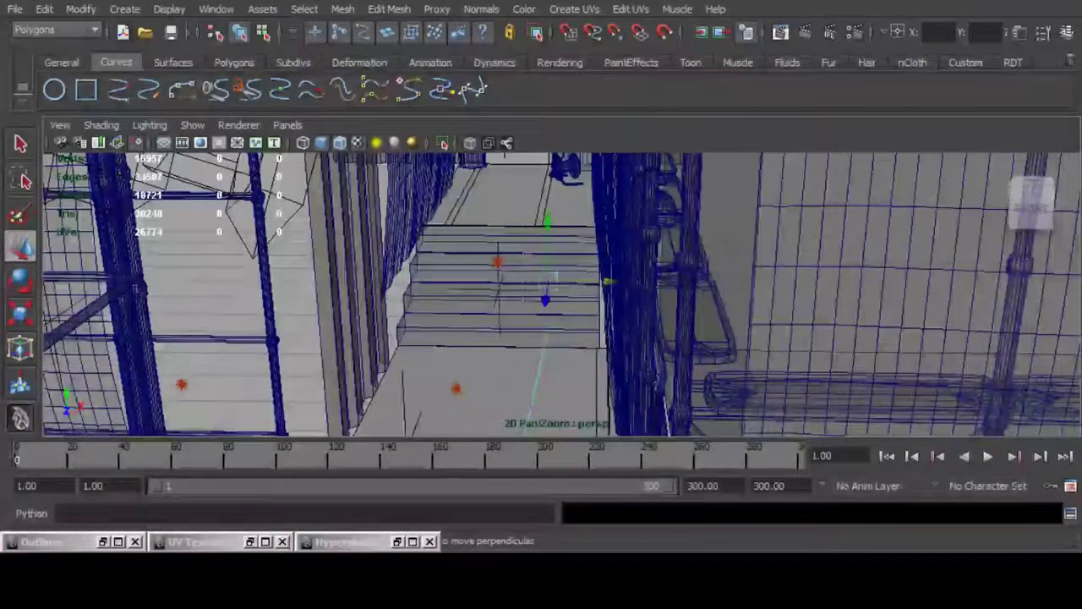
Step: Raise the selected hose curve points at the steps to the level of the raised corridor floor
left_click_drag(548, 221, 548, 159)
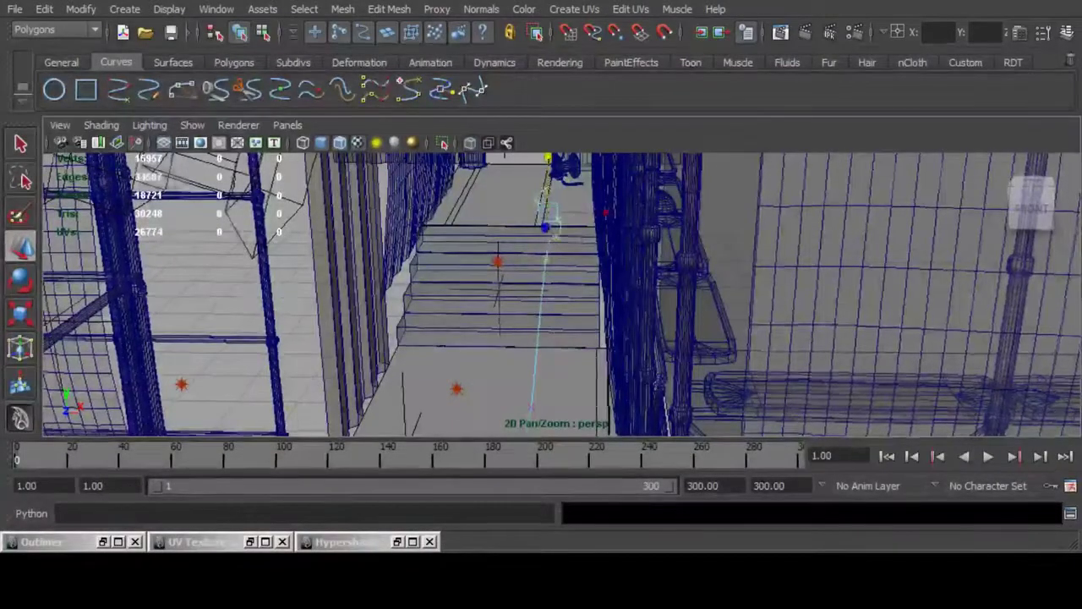
key("f")
left_click_drag(524, 287, 592, 372, "alt")
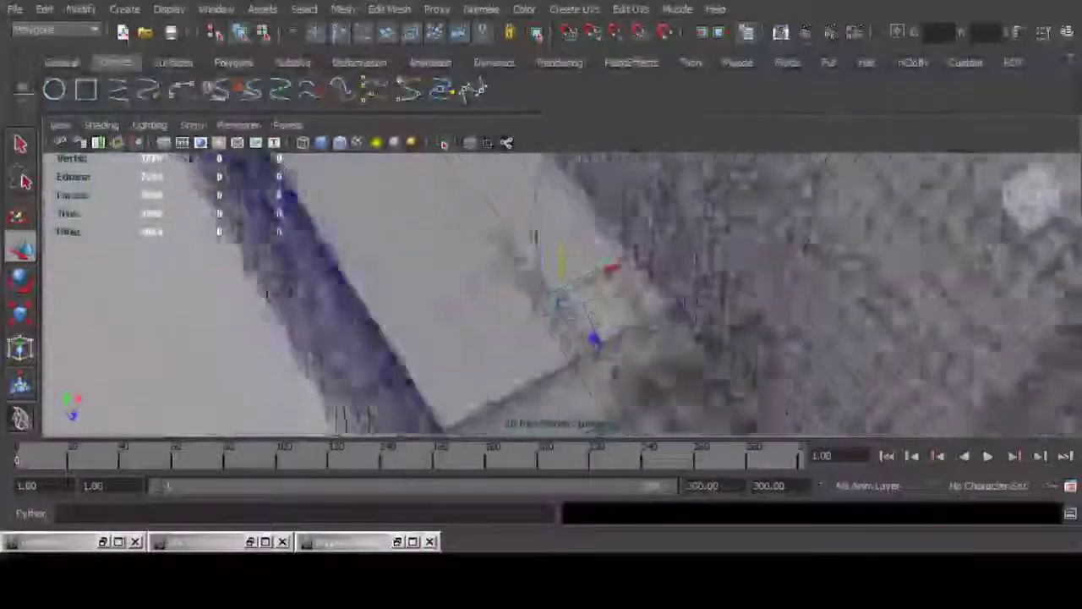
scroll(584, 304, "down", 6)
left_click_drag(584, 304, 744, 347, "alt")
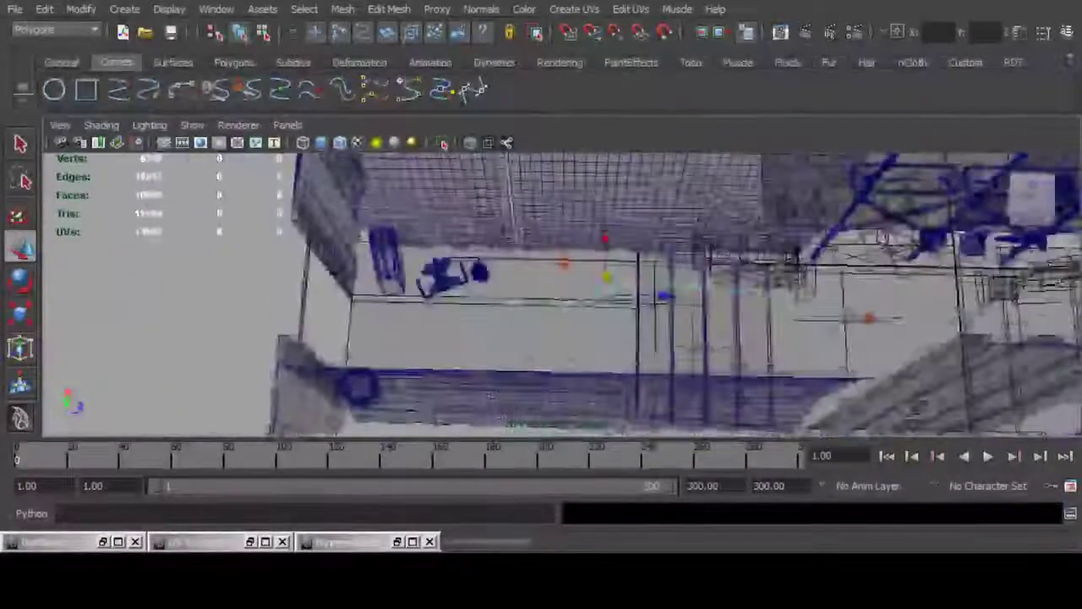
middle_click_drag(677, 317, 597, 308, "alt")
Step: Select individual hose curve points above the steps and move them so the curve follows the descending treads
left_click(620, 278)
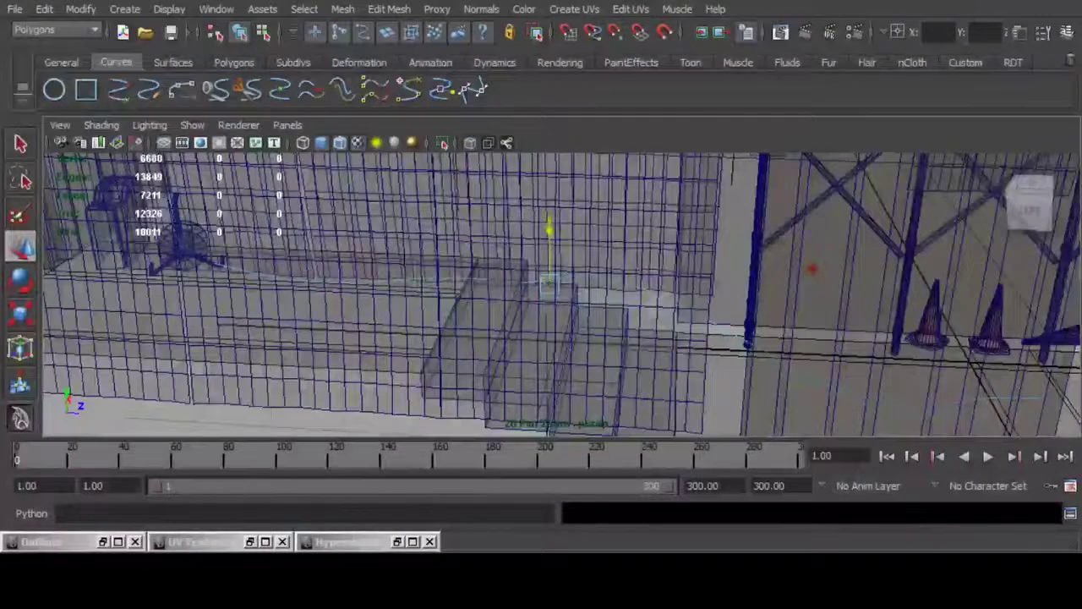
left_click(594, 283)
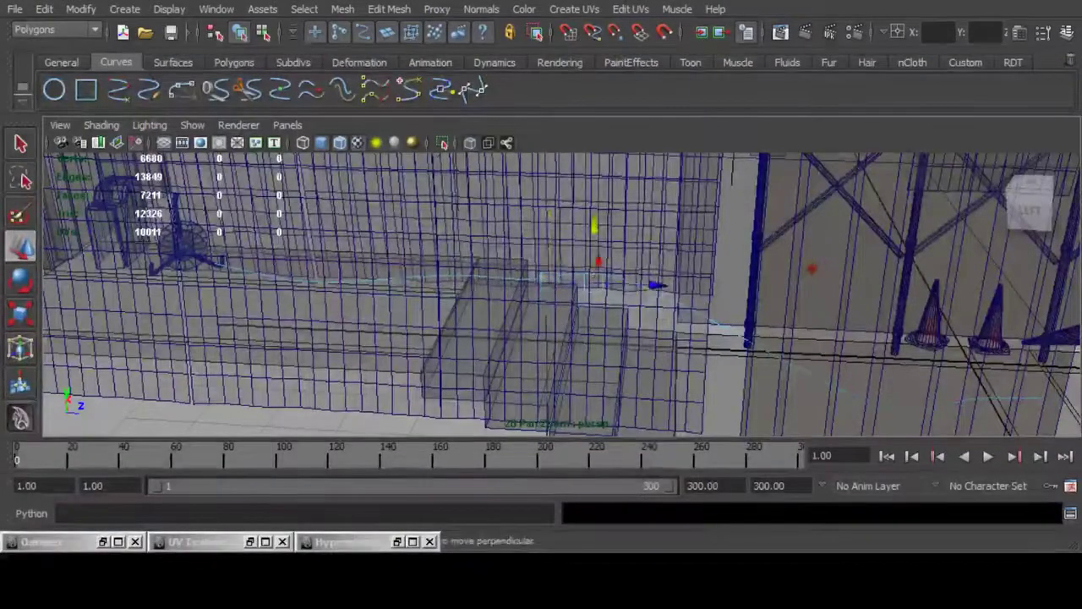
left_click_drag(594, 224, 512, 225)
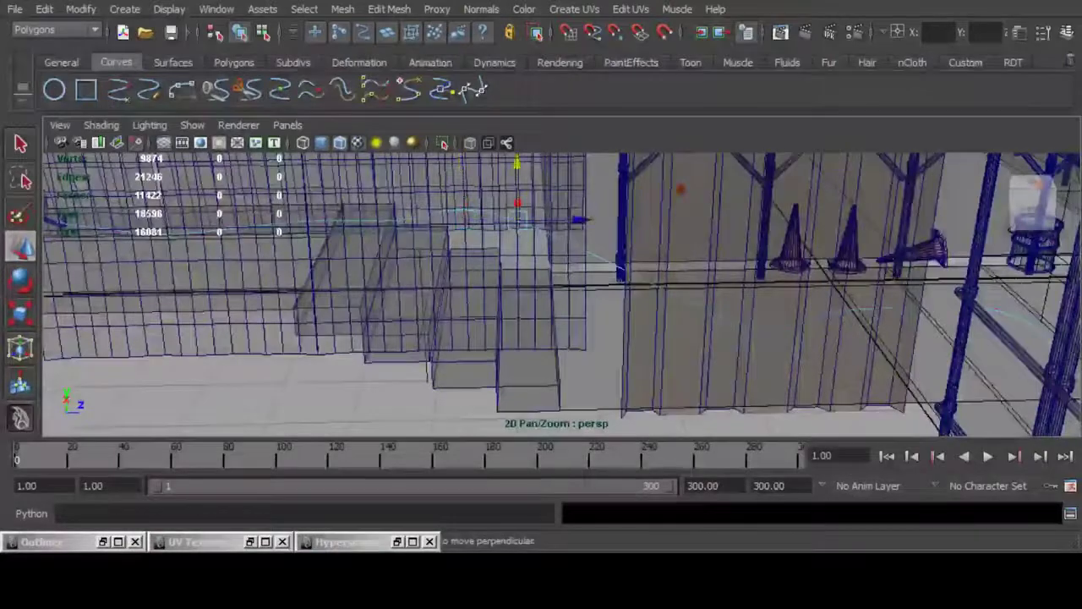
left_click_drag(518, 164, 517, 215)
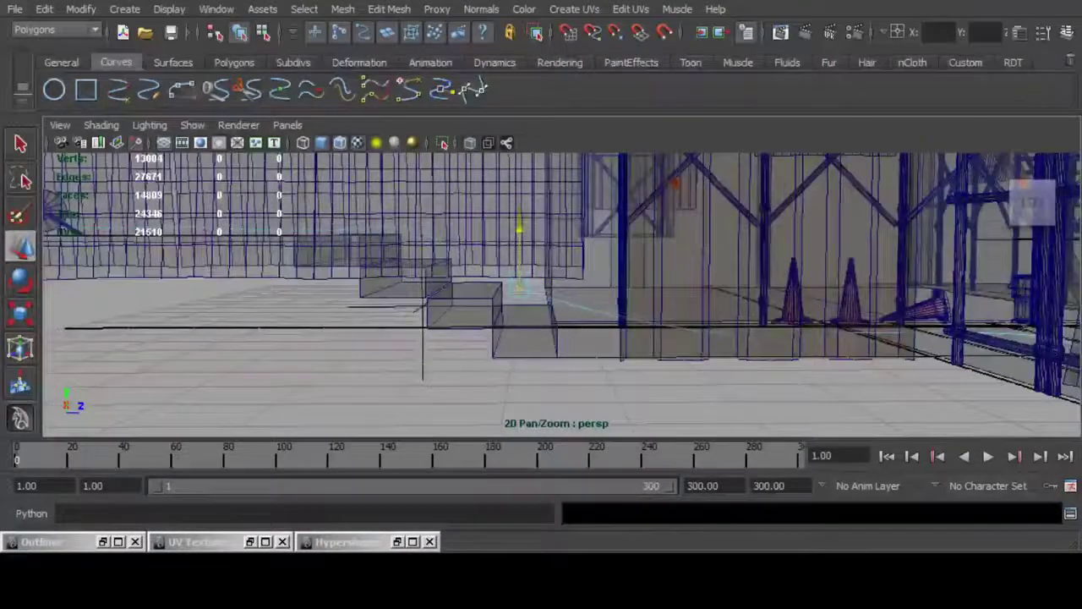
Step: Examine the hose curve's height along the side passage and around its start beside the wheeled equipment
left_click_drag(508, 254, 660, 339, "alt")
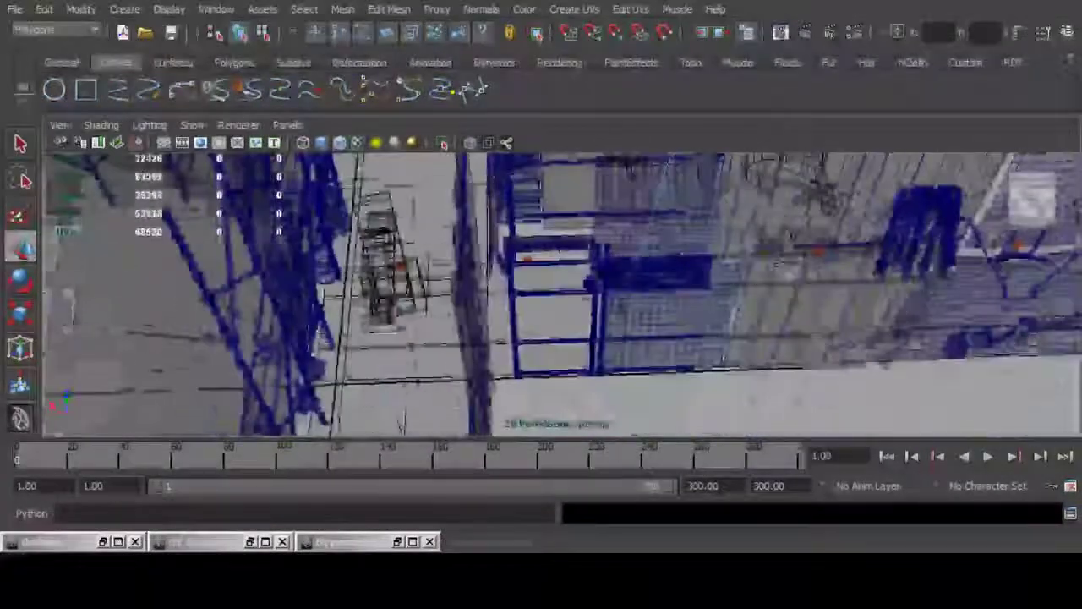
left_click_drag(558, 330, 537, 266, "alt")
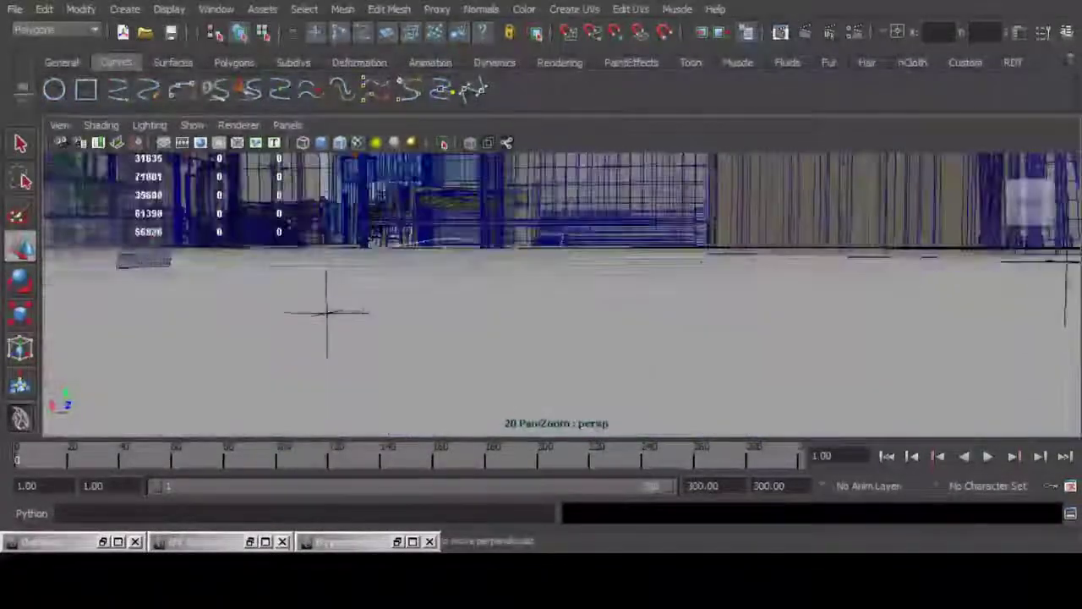
middle_click_drag(537, 266, 571, 350, "alt")
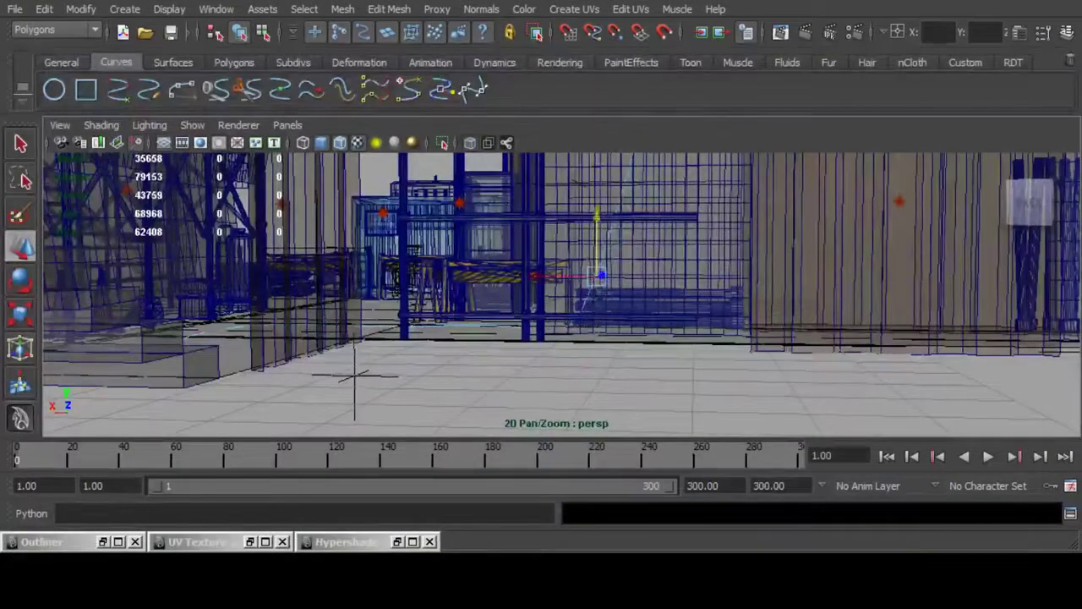
left_click_drag(558, 279, 511, 372, "alt")
scroll(537, 338, "down", 5)
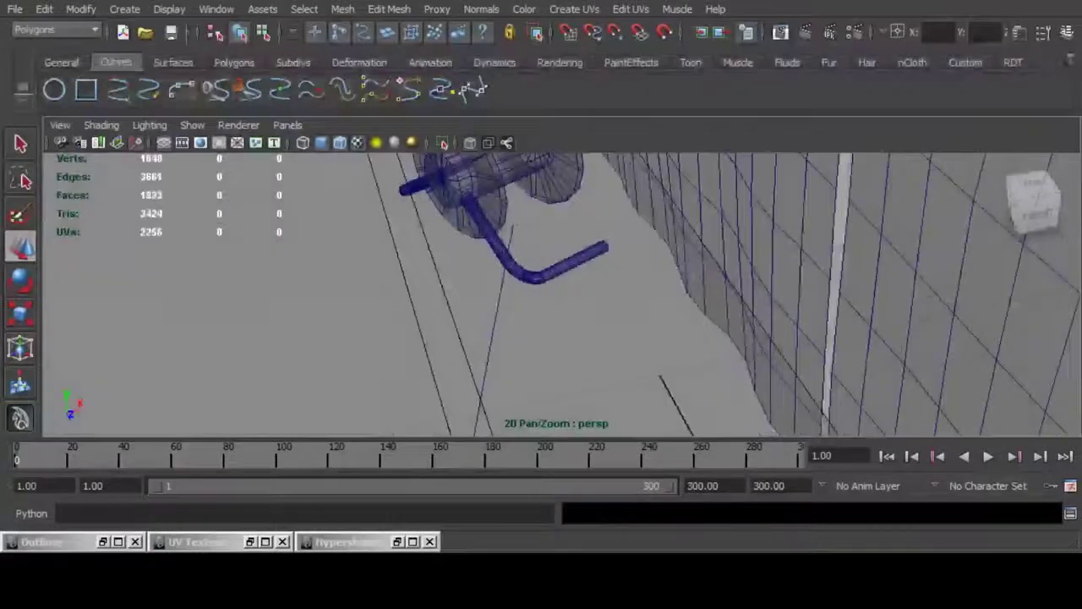
Step: Create a polygon cylinder for the hose profile and inspect it in isolation before showing the whole scene again
left_click(965, 63)
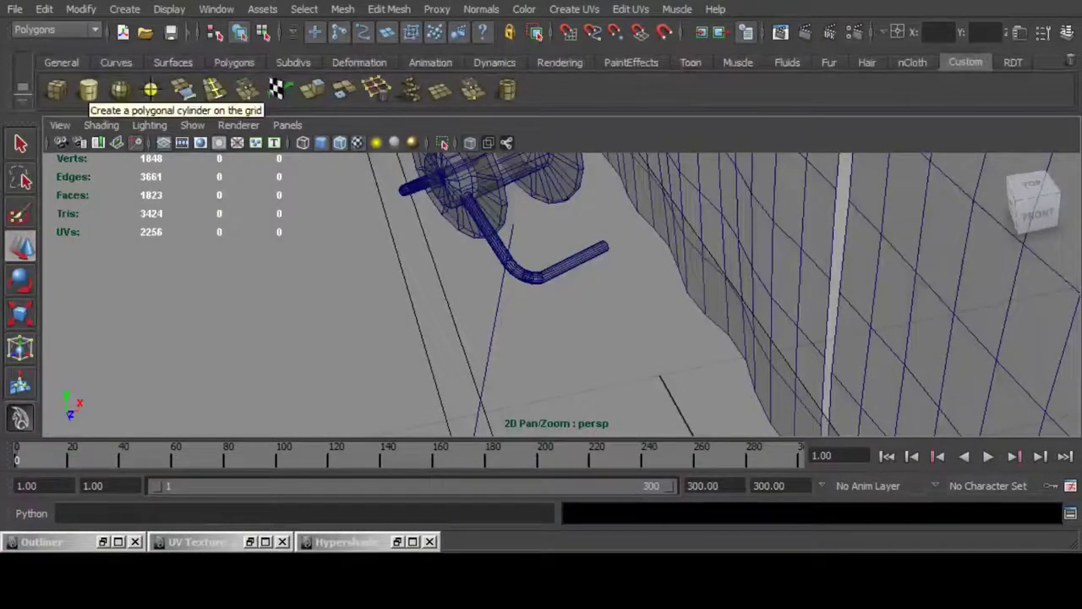
left_click(88, 90)
left_click_drag(429, 279, 435, 272)
key("w")
key("ctrl+1")
key("f")
left_click_drag(561, 322, 562, 262, "alt")
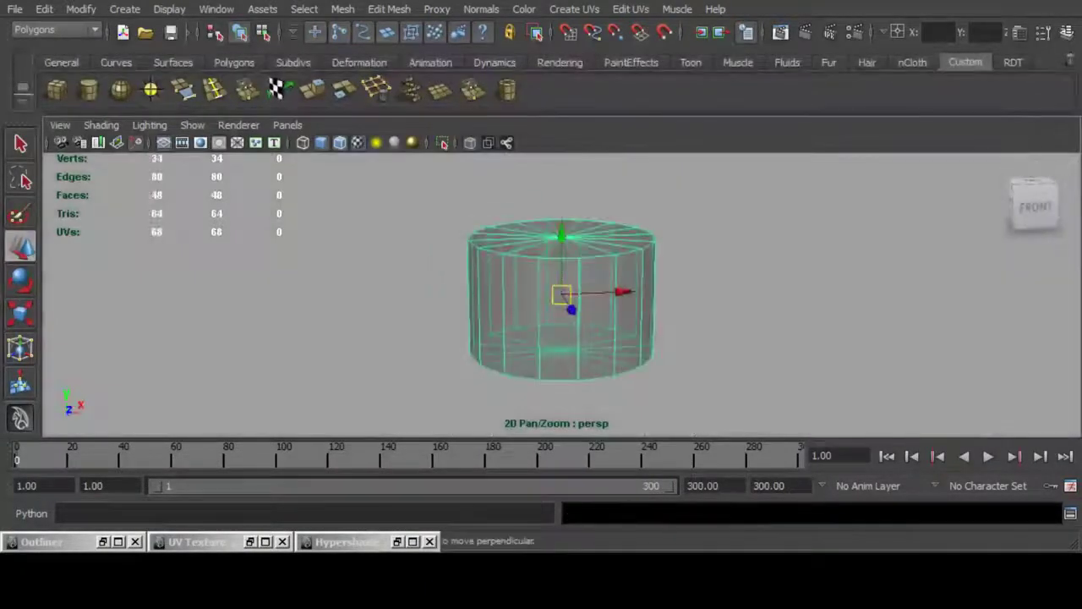
scroll(562, 295, "down", 1)
scroll(561, 296, "down", 5)
key("ctrl+1")
Step: Move the cylinder onto the raised corridor beside the wheeled equipment's bent legs
scroll(561, 295, "down", 4)
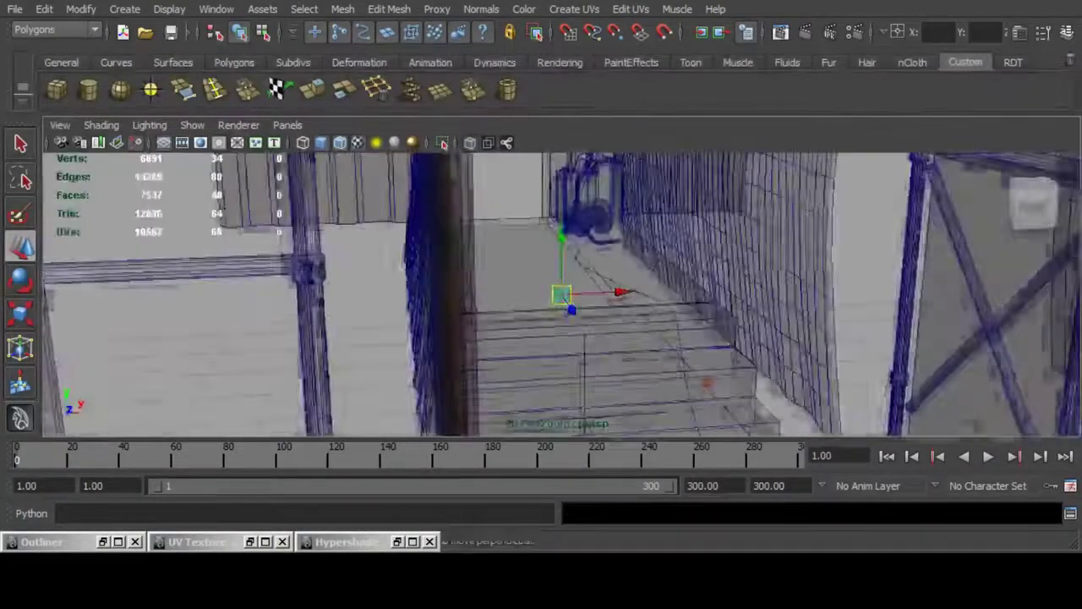
middle_click_drag(562, 295, 524, 349, "alt")
left_click_drag(523, 289, 555, 231)
key("f")
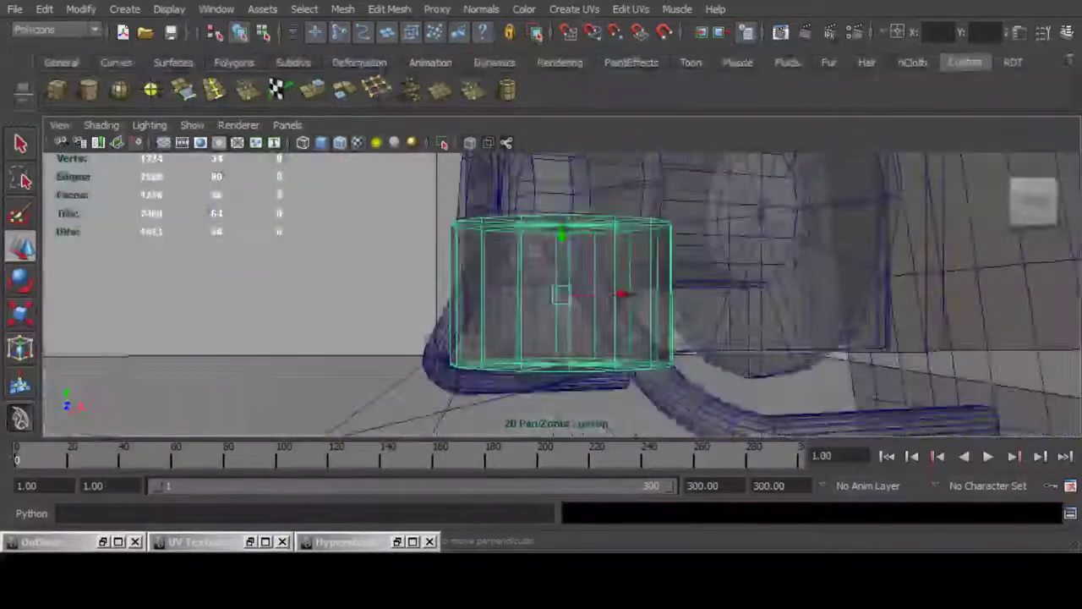
Step: Delete the cylinder's side and bottom faces, keeping only the top cap as a flat disc
key("F11")
left_click_drag(396, 261, 719, 398)
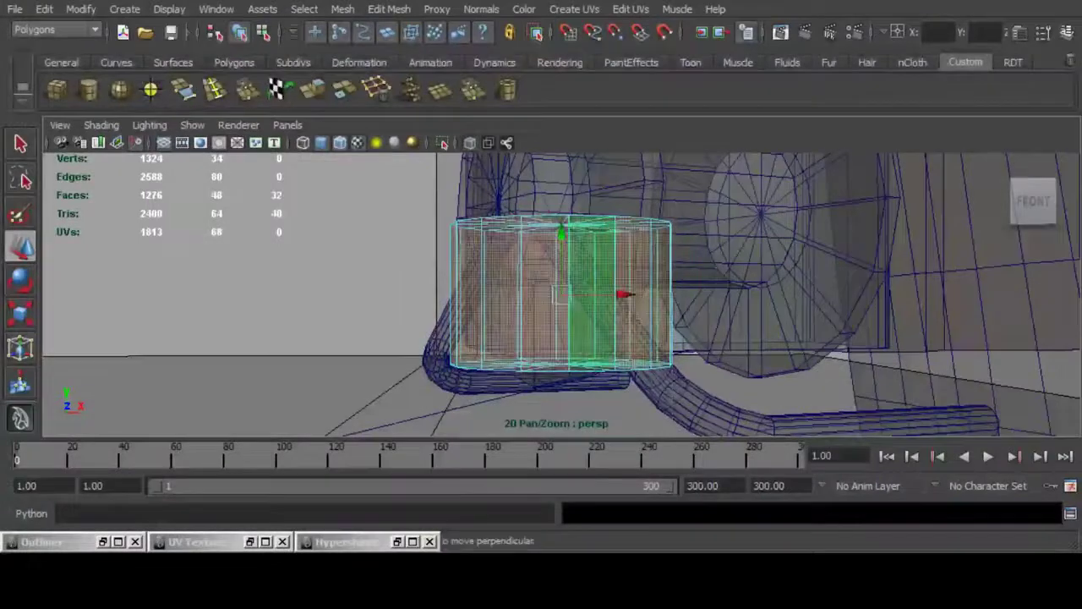
key("Delete")
key("F8")
key("F8")
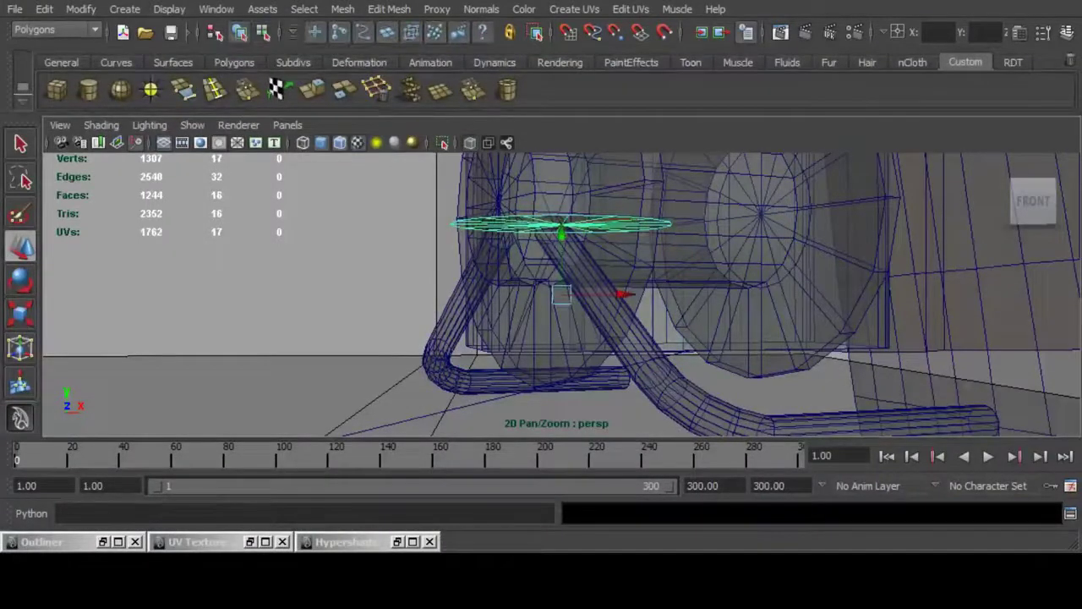
Step: Center the disc's pivot and bring the disc to the start of the hose curve
left_click(81, 9)
left_click(126, 180)
scroll(561, 295, "down", 5)
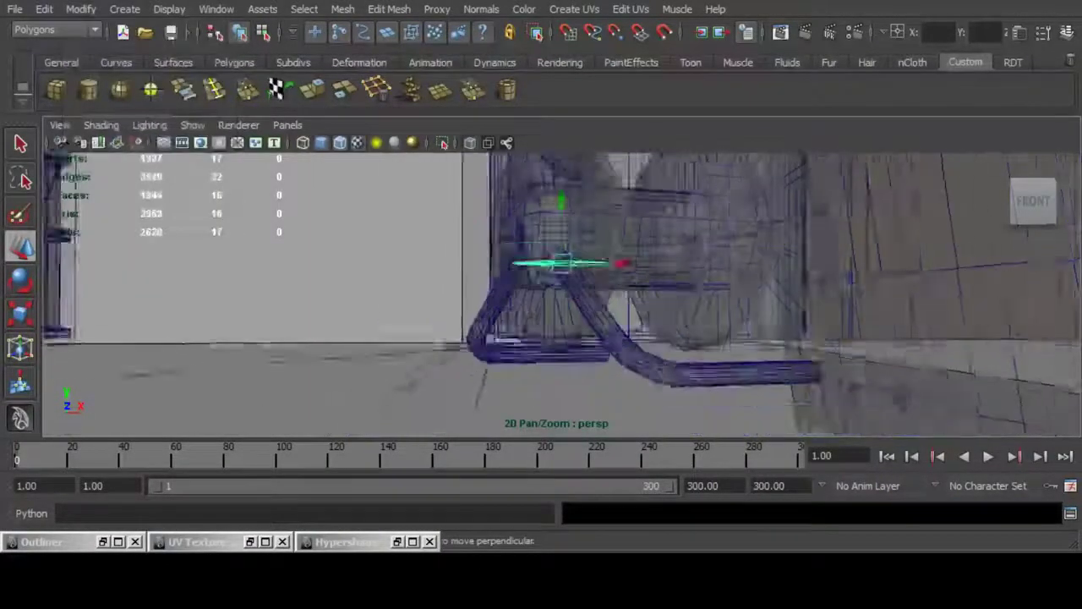
left_click_drag(541, 279, 575, 339, "alt")
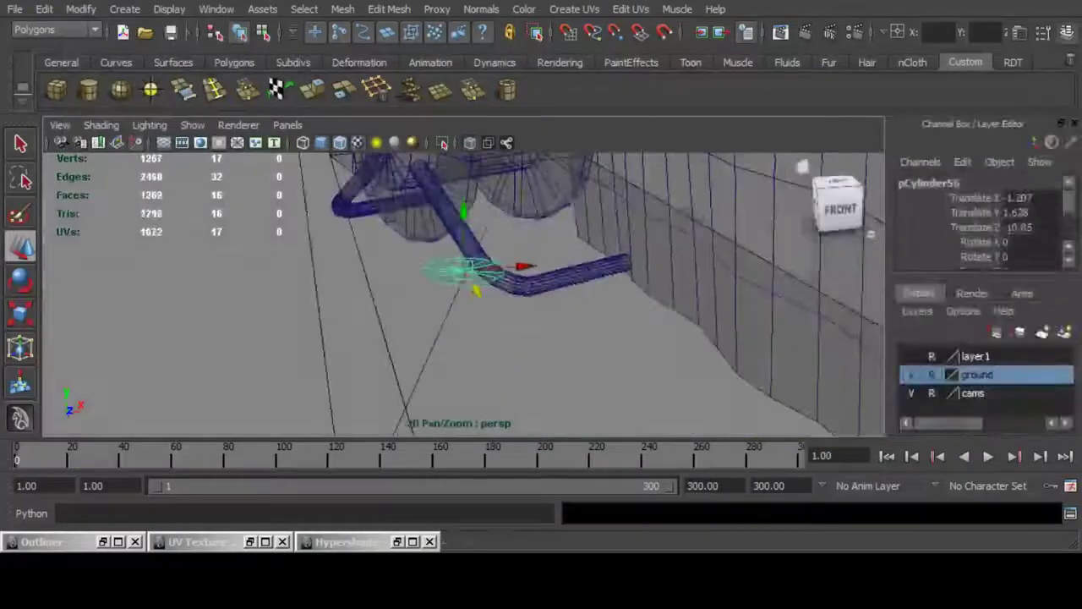
Step: Stand the disc upright with a Rotate X of 90 and move it closer to the start of the hose curve
left_click(1032, 242)
type("90")
key("Return")
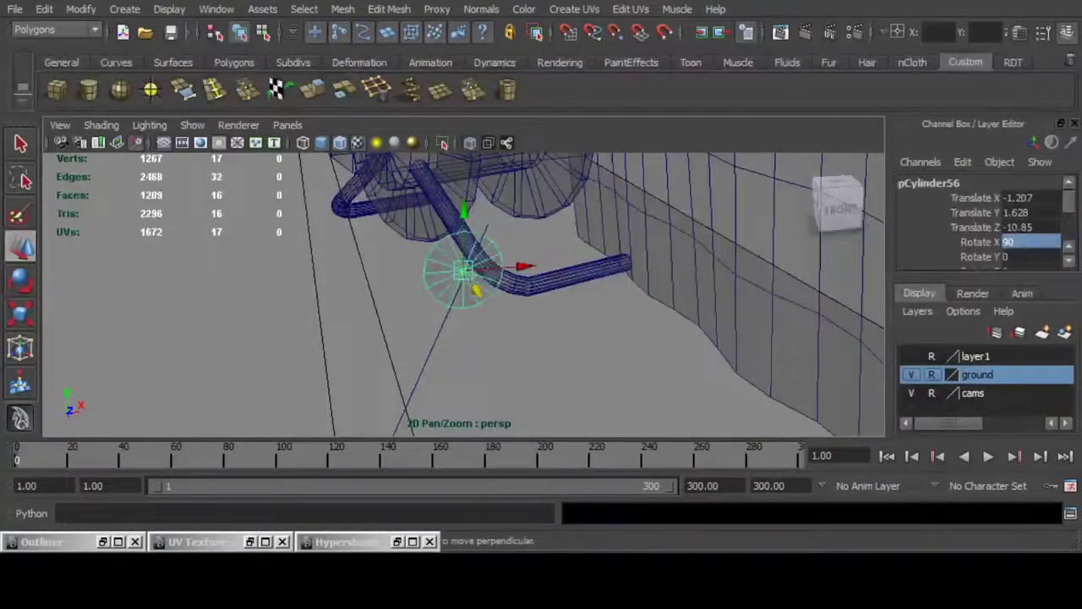
scroll(507, 296, "down", 4)
left_click_drag(507, 296, 584, 299, "alt")
left_click_drag(507, 296, 393, 194, "alt")
left_click_drag(402, 243, 457, 218)
key("f")
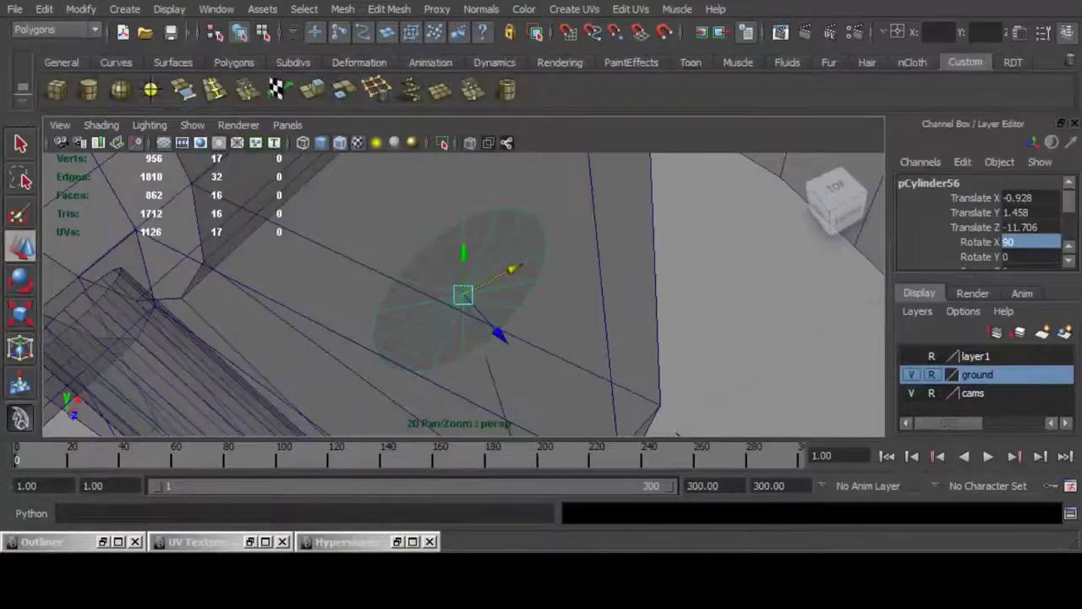
Step: Undo the last move and reposition the disc so its center lines up with the curve's starting point
left_click_drag(508, 288, 317, 249, "alt")
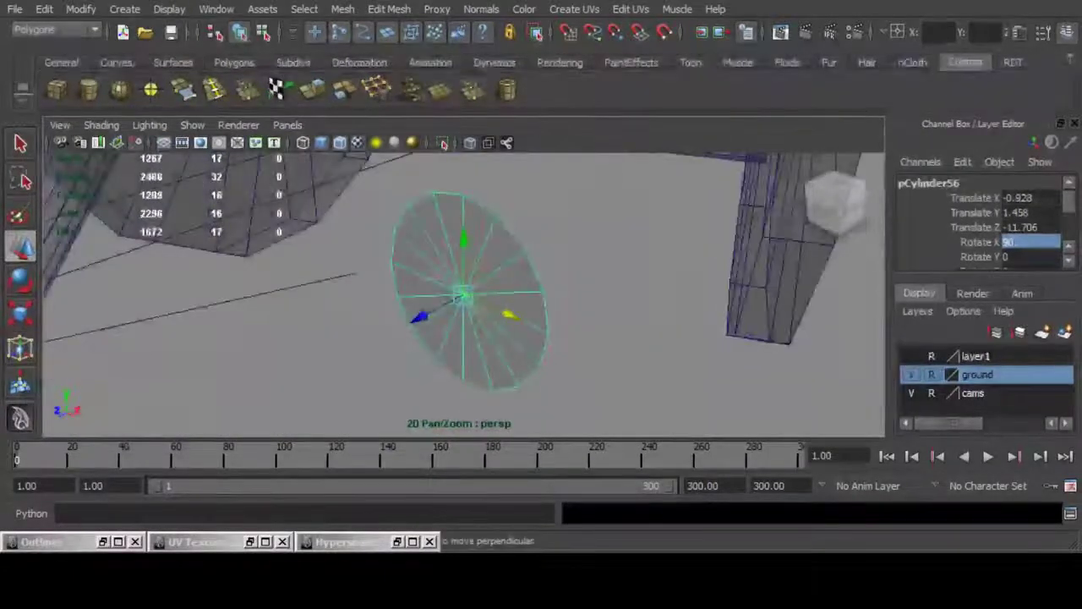
key("ctrl+z")
left_click_drag(418, 317, 414, 359)
left_click_drag(433, 280, 423, 317)
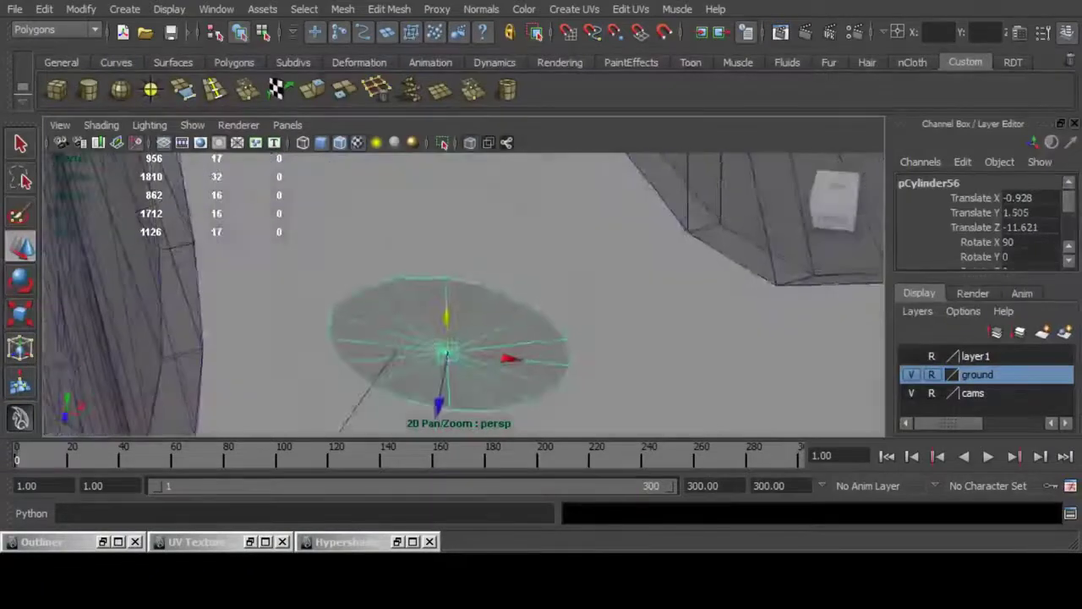
left_click_drag(511, 360, 461, 353)
Step: Turn the disc to about -21 degrees in Rotate Y to face the curve and scale it down uniformly to about 0.097
left_click_drag(461, 354, 390, 270, "alt")
key("f")
left_click_drag(464, 236, 495, 275)
key("e")
key("r")
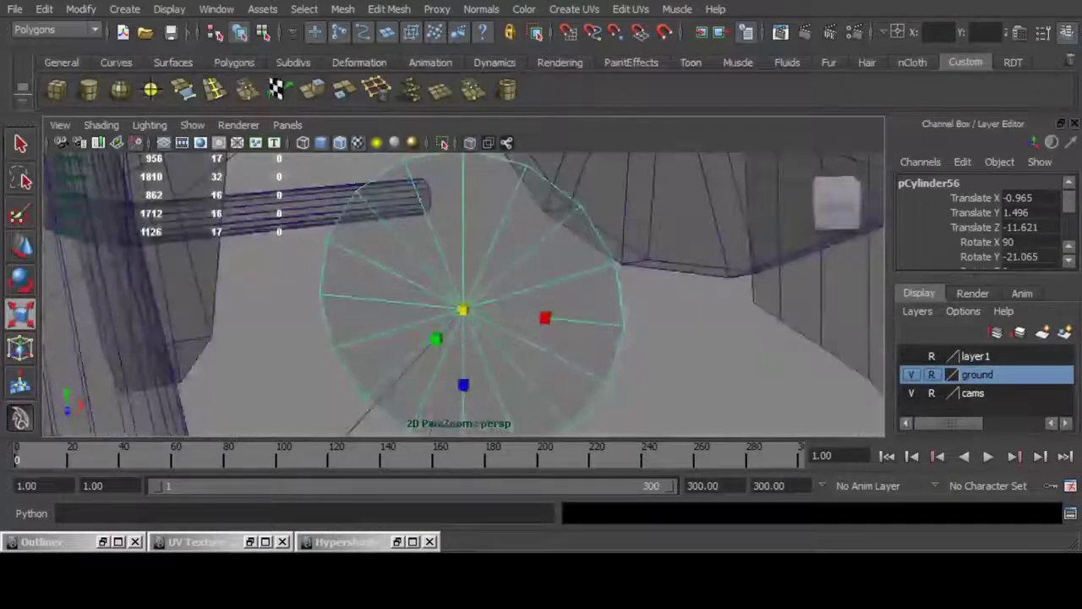
left_click_drag(463, 309, 448, 330)
Step: Try to extrude the disc along the hose curve with the default settings and undo it
left_click(411, 390, "shift")
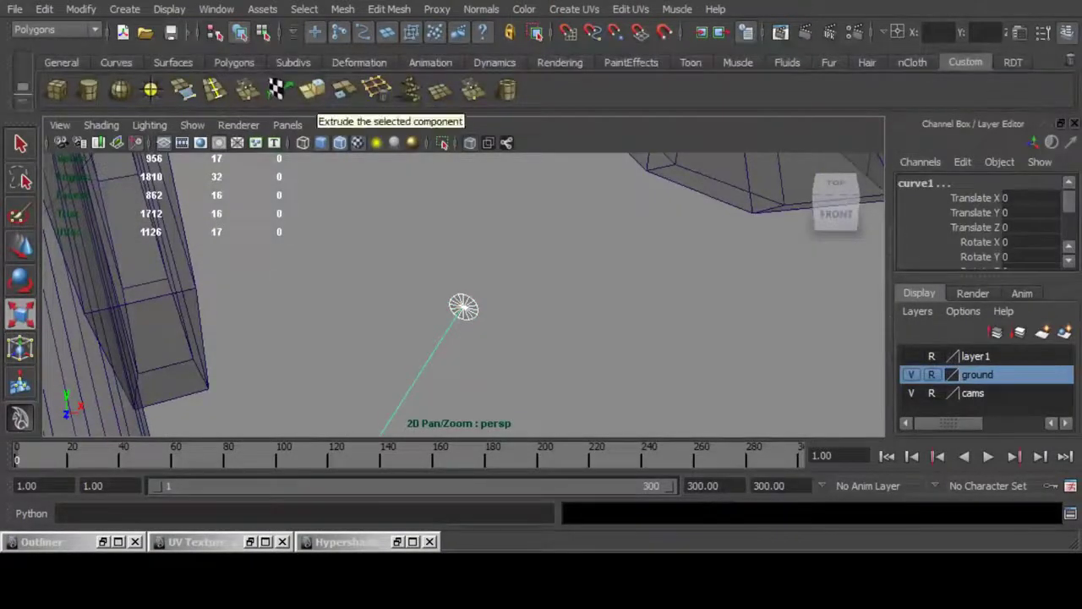
left_click(313, 90)
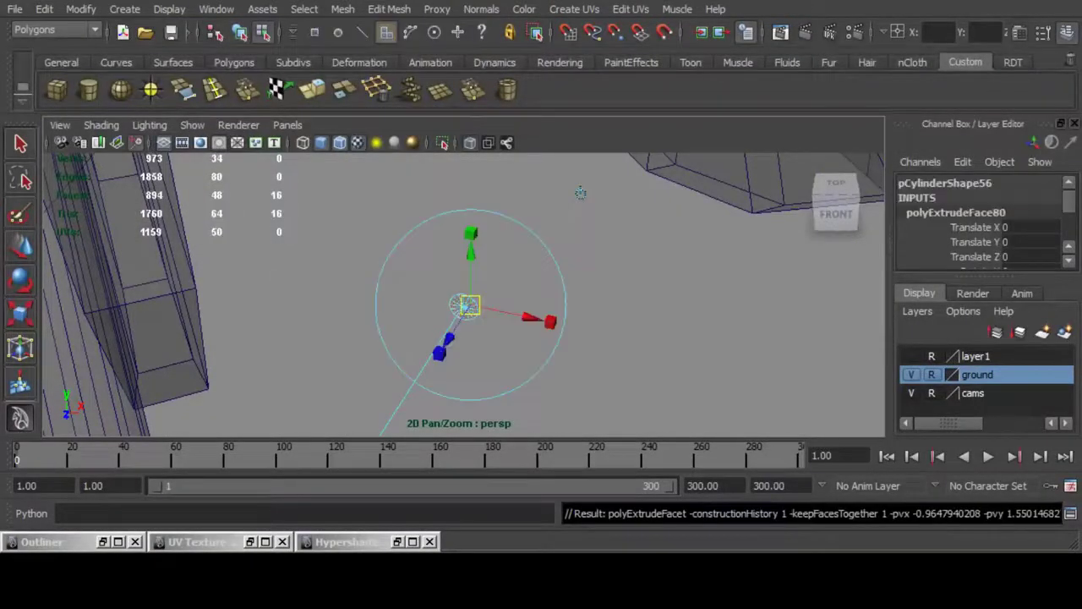
left_click_drag(581, 193, 464, 298, "alt")
key("ctrl+z")
key("f")
key("bracketleft")
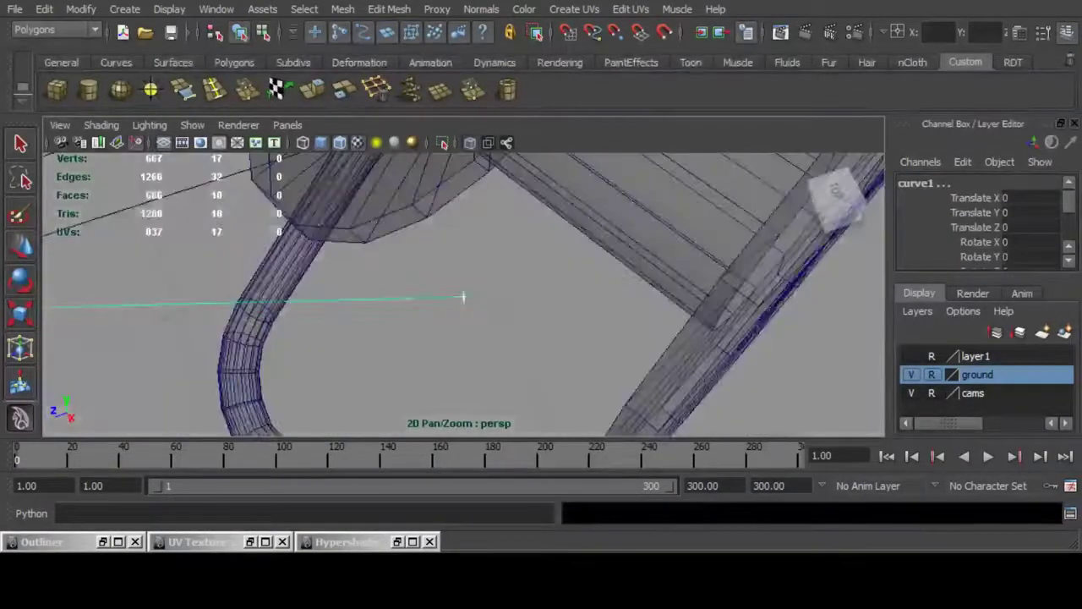
Step: Restore the disc and curve selection, repeat the default extrusion and undo it again
key("a")
scroll(463, 294, "down", 3)
middle_click_drag(507, 279, 406, 304, "alt")
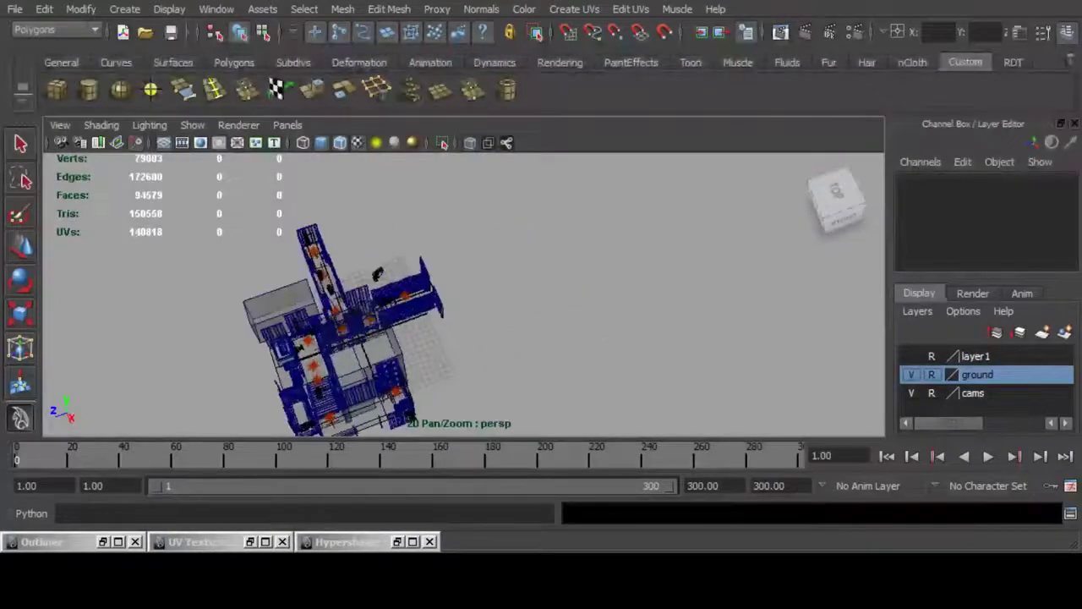
key("ctrl+z")
left_click(313, 89)
scroll(707, 206, "up", 5)
middle_click_drag(707, 206, 457, 287, "alt")
key("ctrl+z")
scroll(643, 205, "up", 8)
left_click_drag(457, 287, 482, 321, "alt")
scroll(464, 294, "up", 4)
left_click_drag(507, 287, 423, 297, "alt")
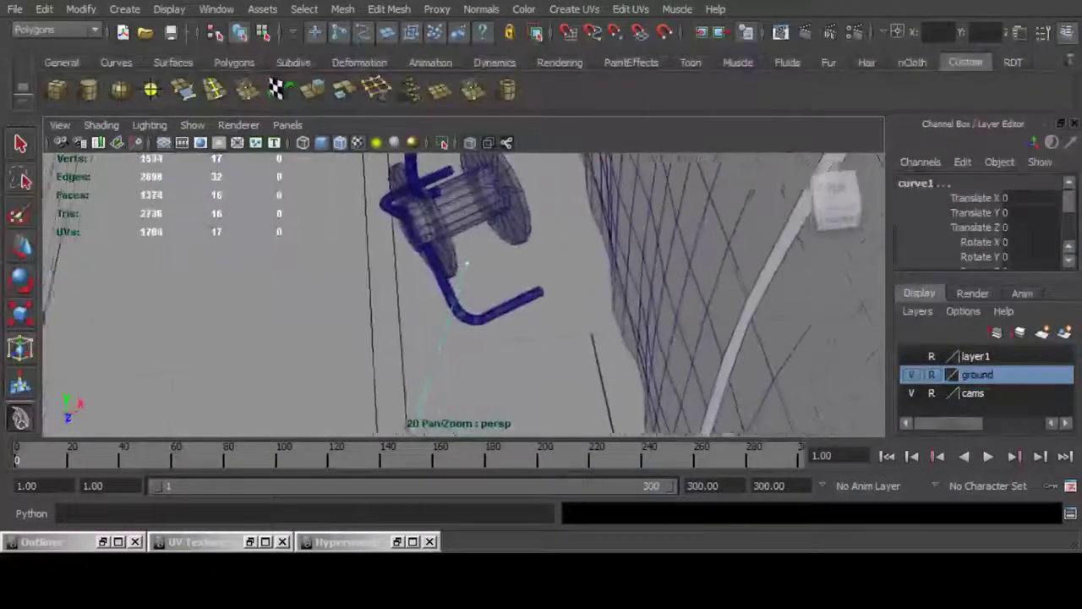
Step: Select the disc alone and nudge it exactly onto the curve's starting point
left_click(466, 264)
key("f")
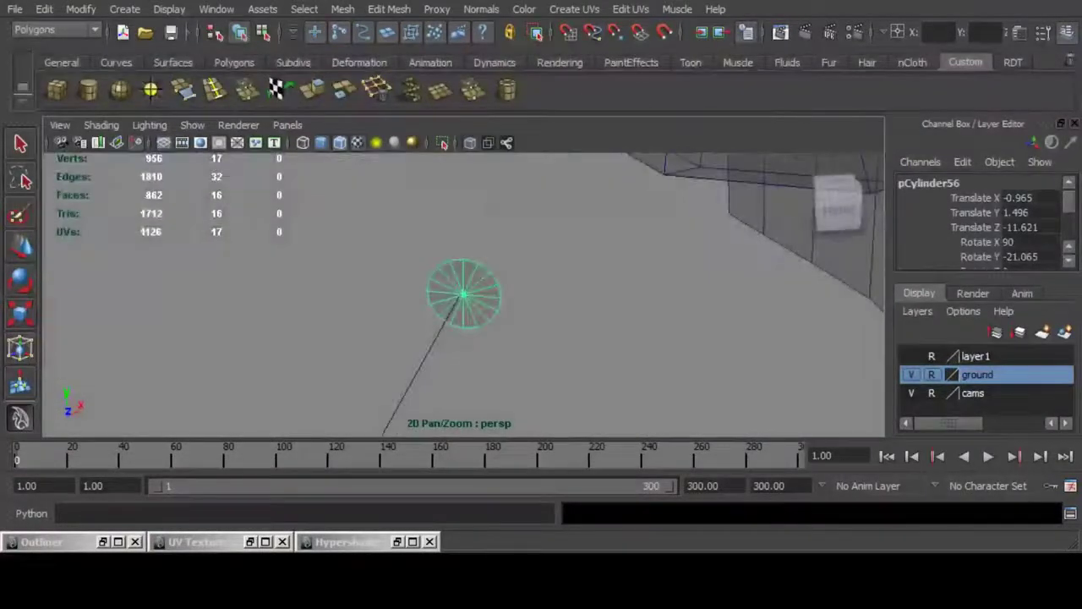
key("w")
left_click_drag(473, 291, 475, 325, "alt")
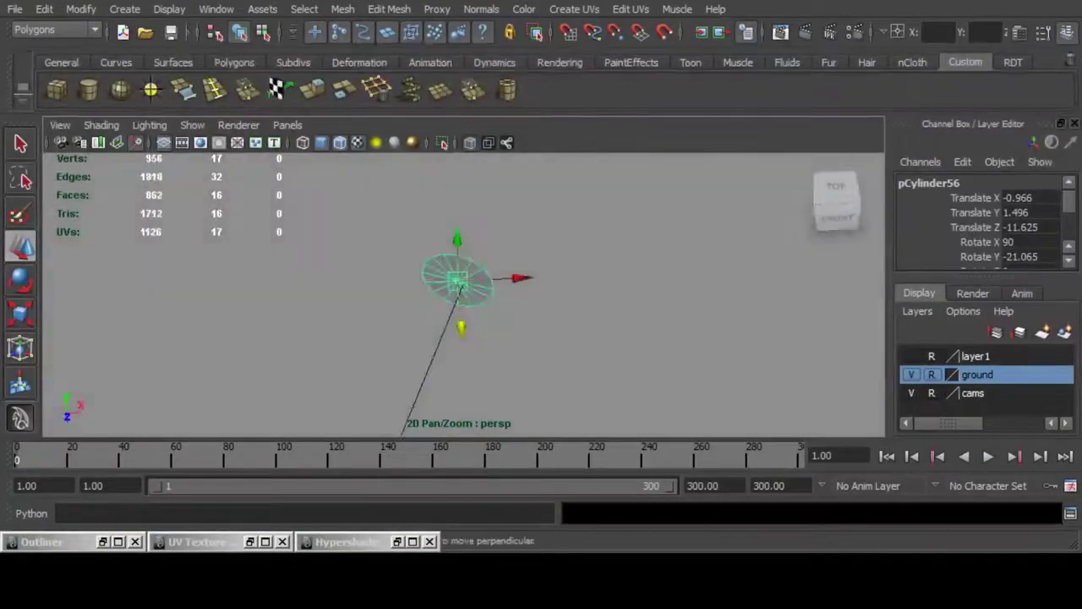
left_click_drag(464, 239, 464, 242)
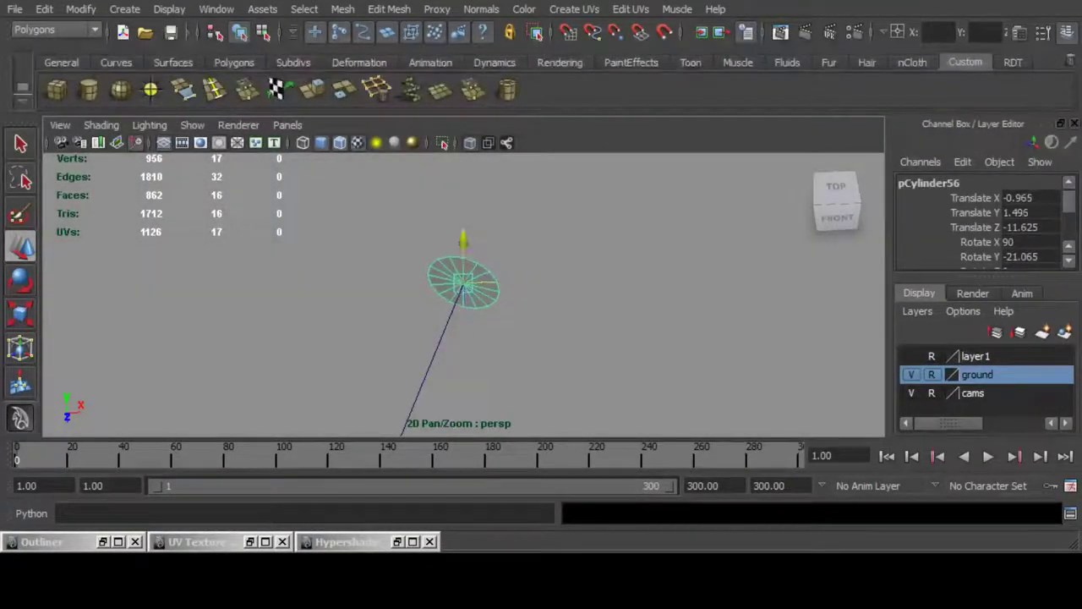
scroll(463, 285, "up", 5)
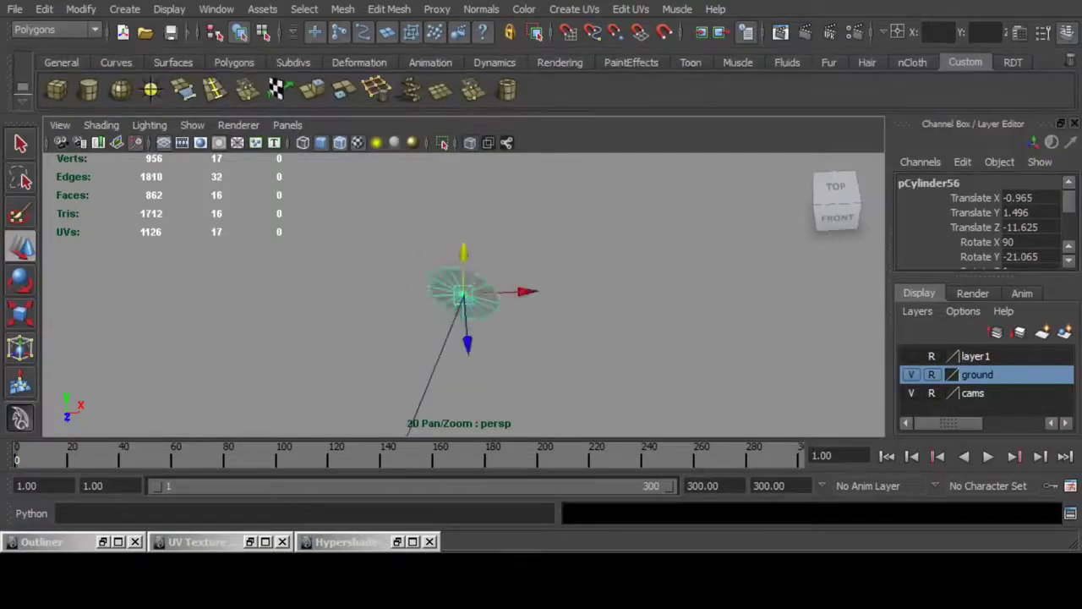
left_click_drag(464, 292, 423, 292, "alt")
Step: Try extruding the disc along the curve with 21 divisions, and undo the extrusion and the curve selection
left_click(414, 338, "shift")
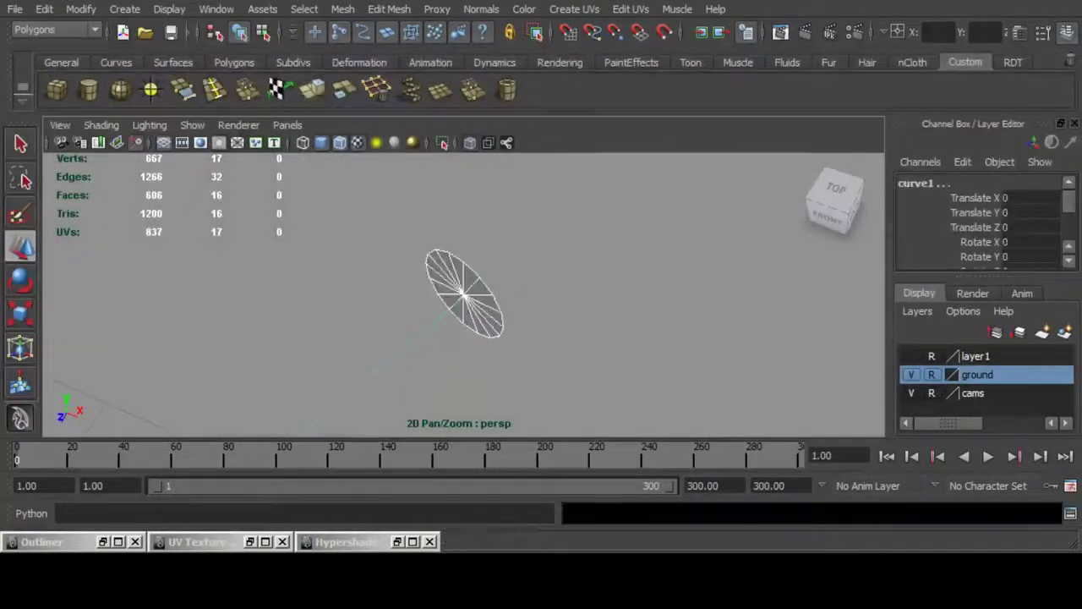
double_click(312, 89)
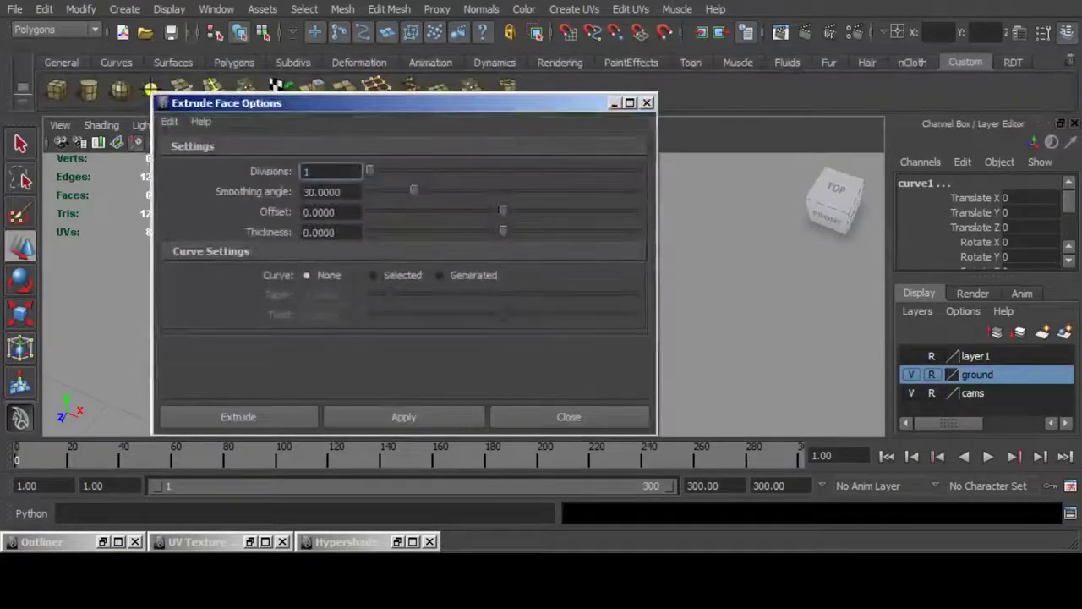
type("2")
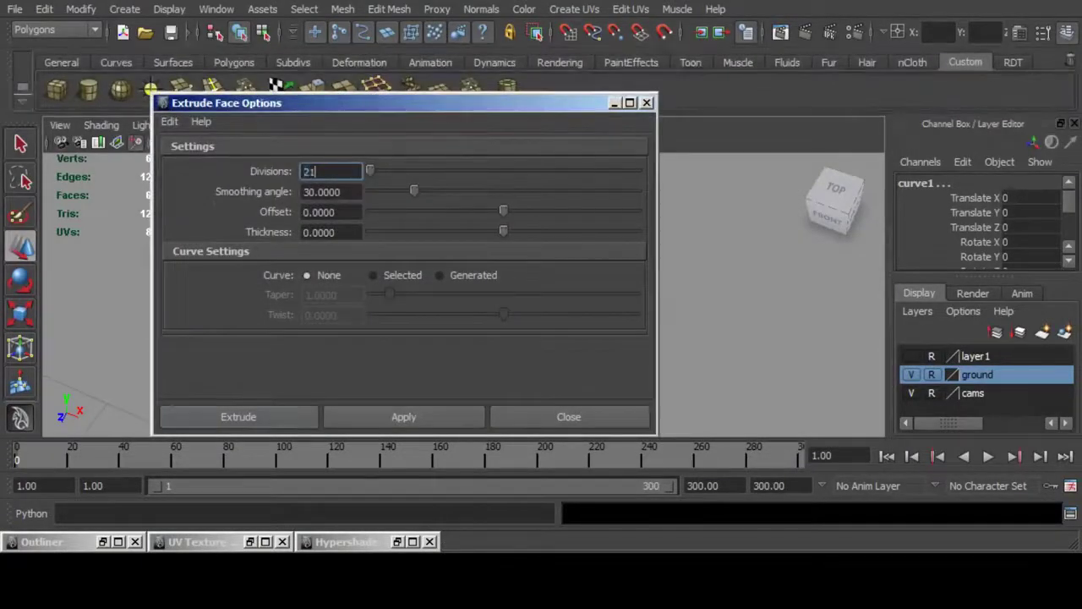
key("Return")
right_click_drag(594, 188, 507, 191, "alt")
left_click_drag(727, 229, 576, 183, "alt")
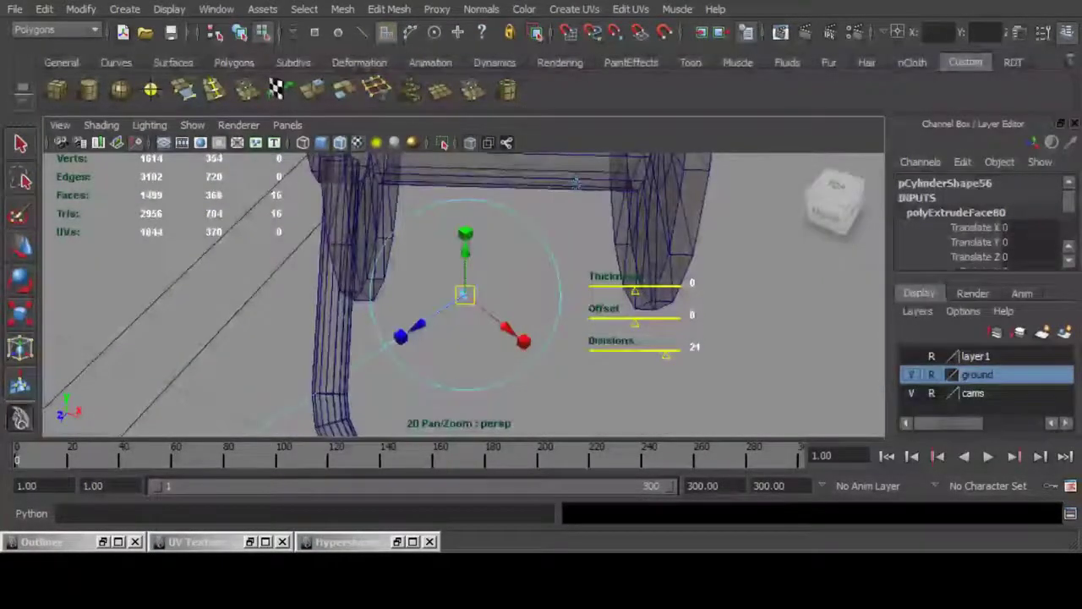
key("ctrl+z")
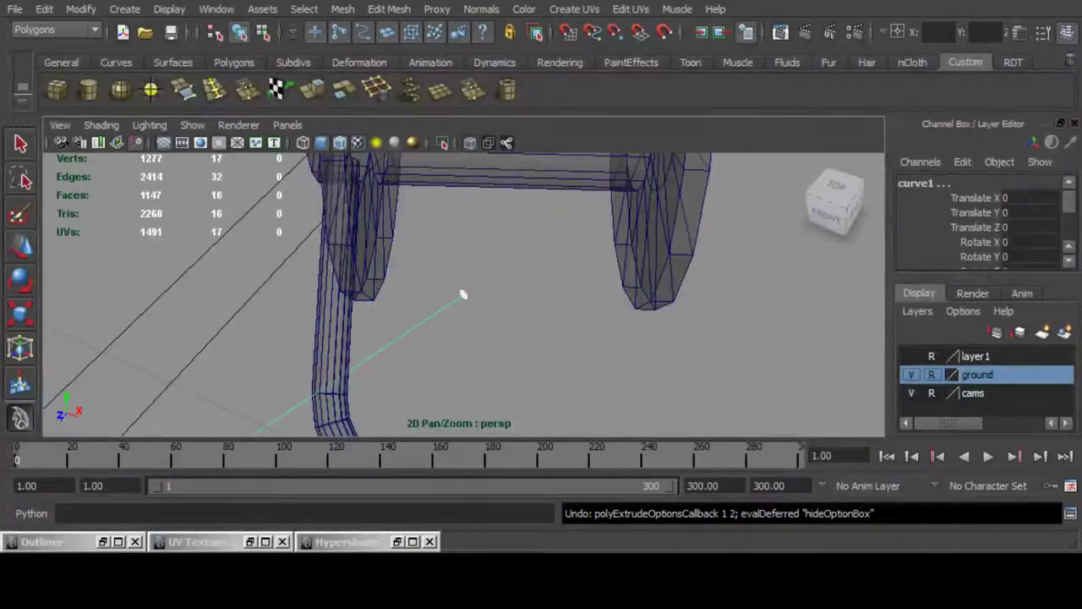
key("ctrl+z")
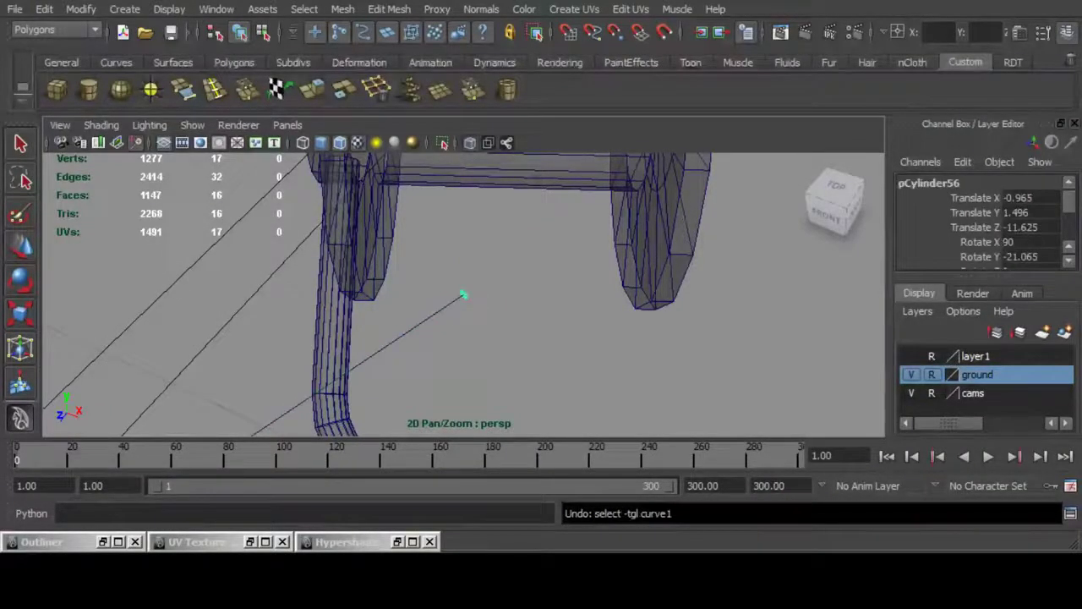
Step: Move the disc from the wheeled equipment across the scene toward the opposite end of the hose curve
key("w")
scroll(463, 294, "down", 10)
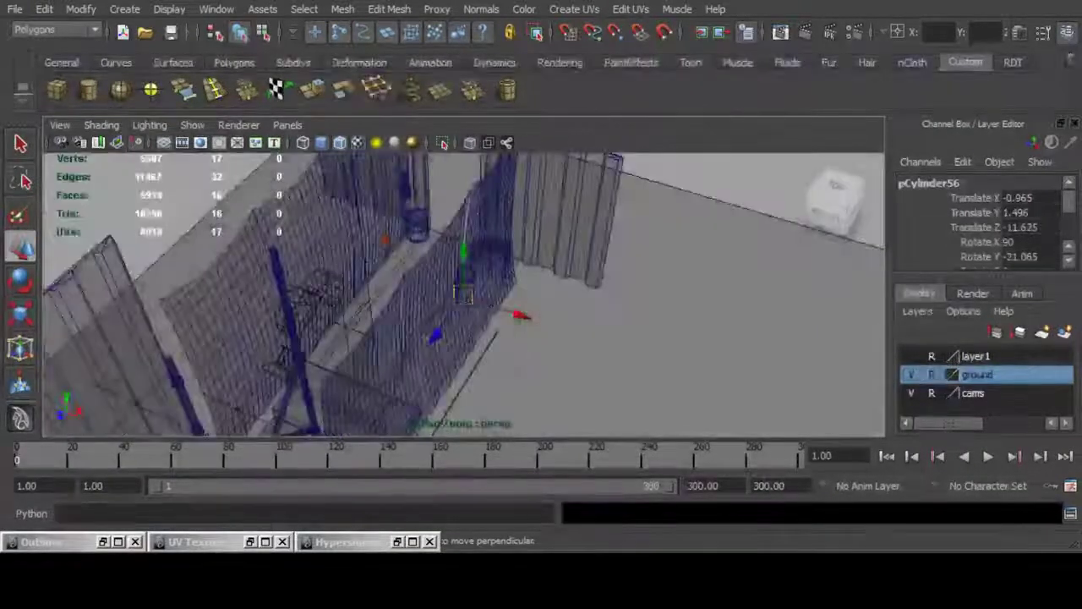
left_click_drag(473, 279, 381, 381, "alt")
left_click(580, 247)
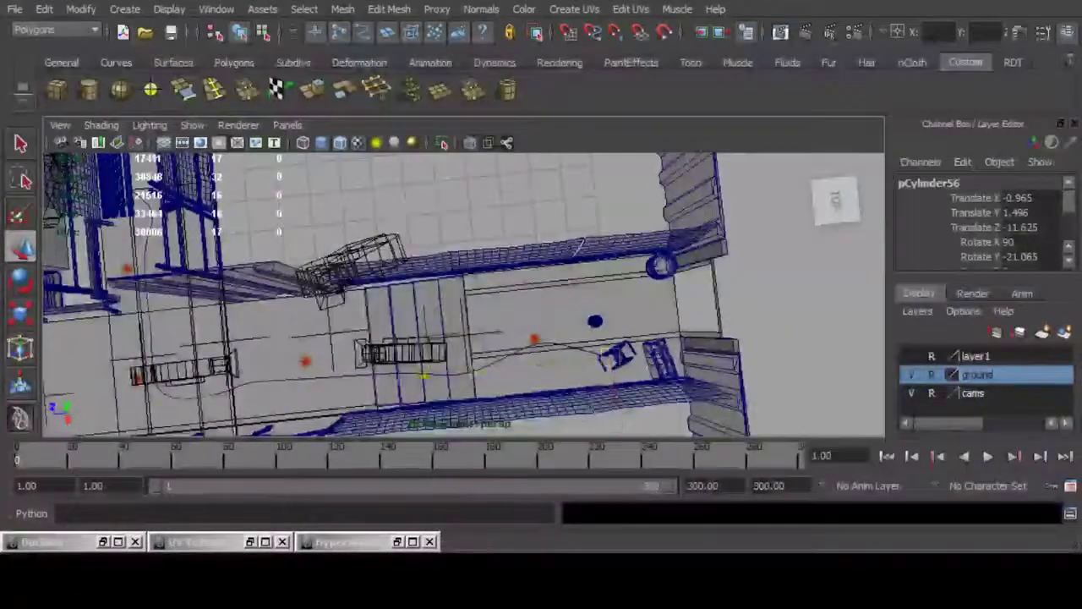
middle_click_drag(580, 247, 803, 259, "alt")
left_click_drag(804, 259, 524, 245, "alt")
left_click_drag(237, 319, 580, 375)
left_click_drag(579, 375, 499, 335, "alt")
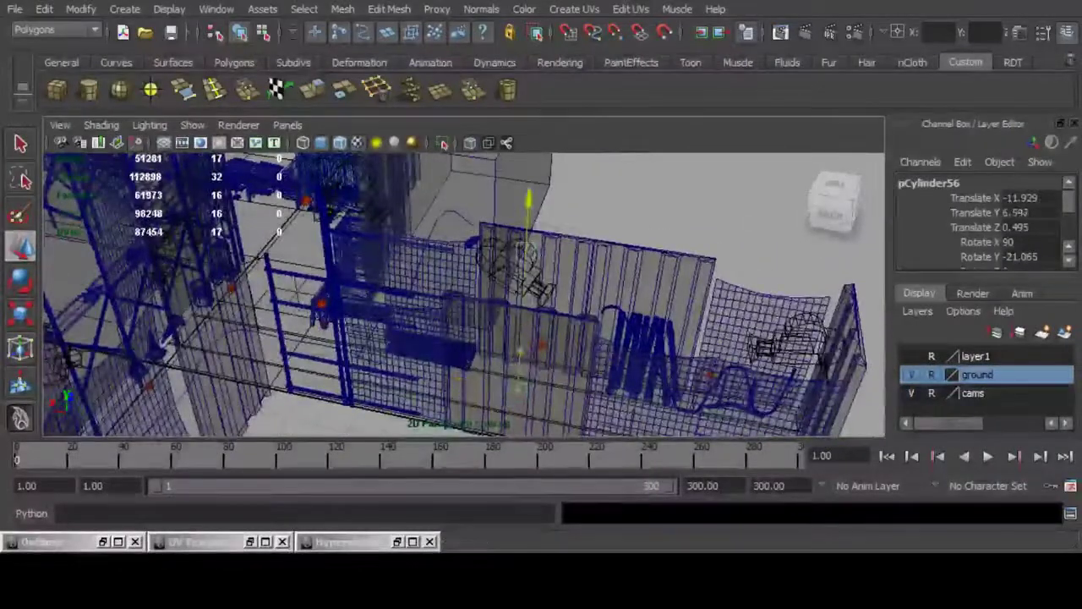
Step: Adjust the disc's height and depth to bring it near the curve's far end, above the corrugated fence corner
left_click_drag(529, 203, 530, 181)
right_click_drag(530, 180, 626, 195, "alt")
key("f")
scroll(542, 254, "down", 5)
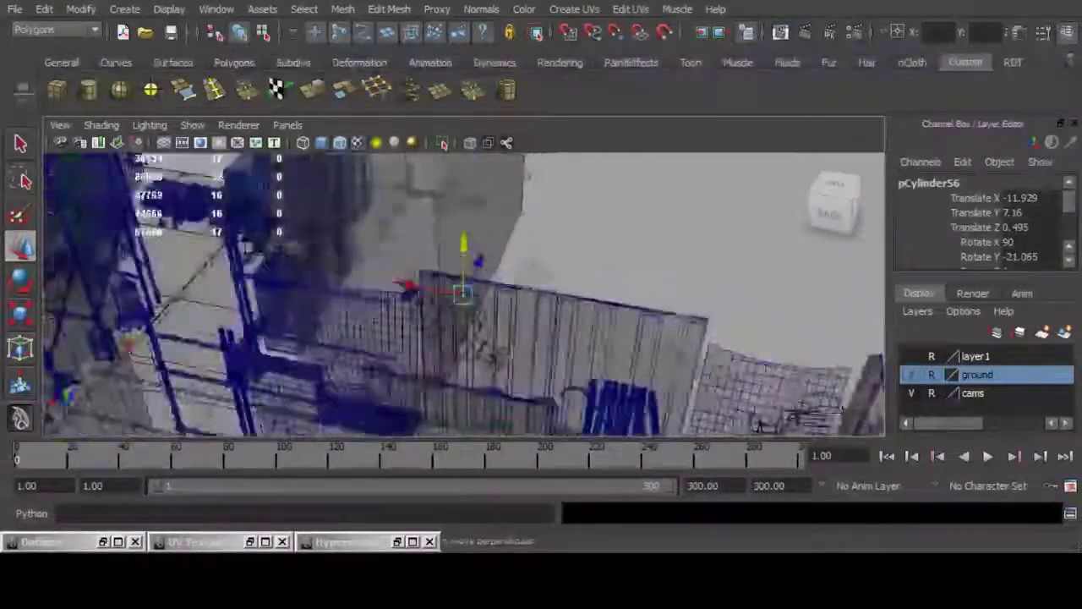
left_click_drag(567, 313, 406, 317, "alt")
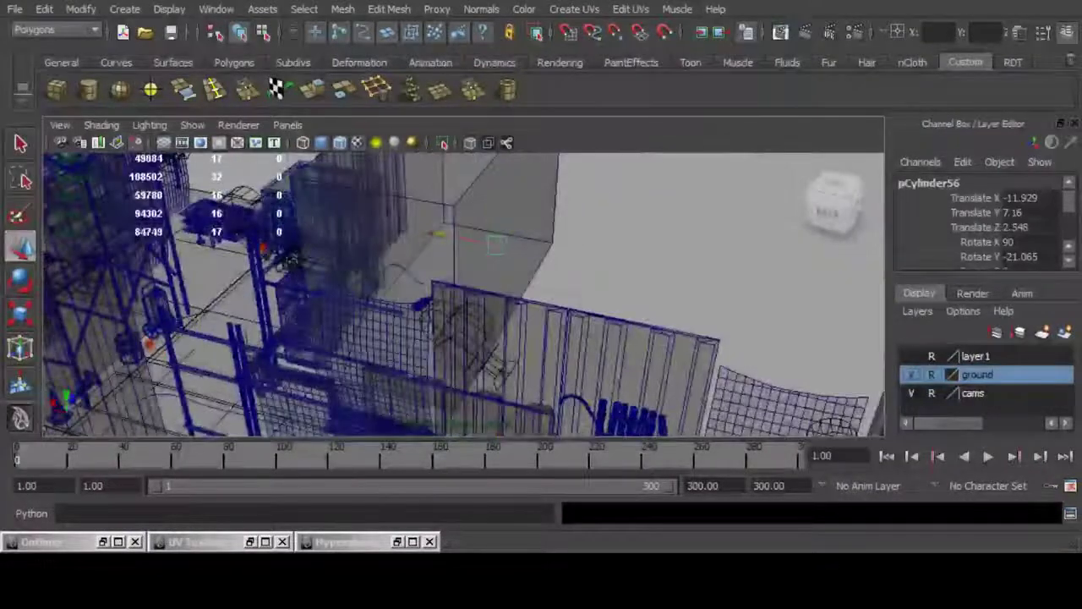
mouse_move(439, 233)
left_mouse_down()
mouse_move(364, 220)
mouse_move(420, 225)
left_mouse_up()
key("f")
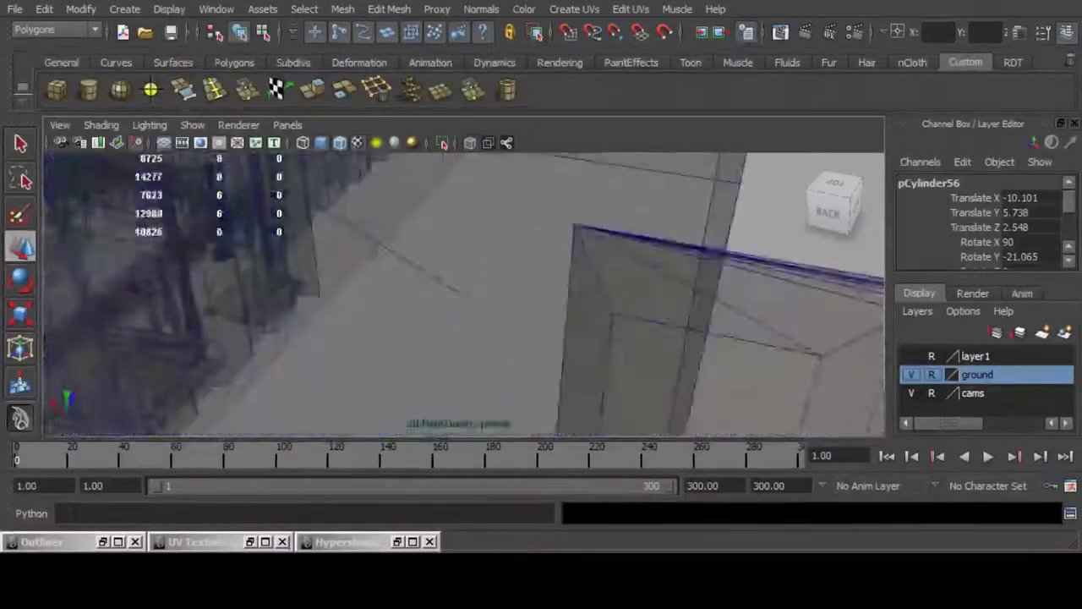
scroll(464, 295, "down", 4)
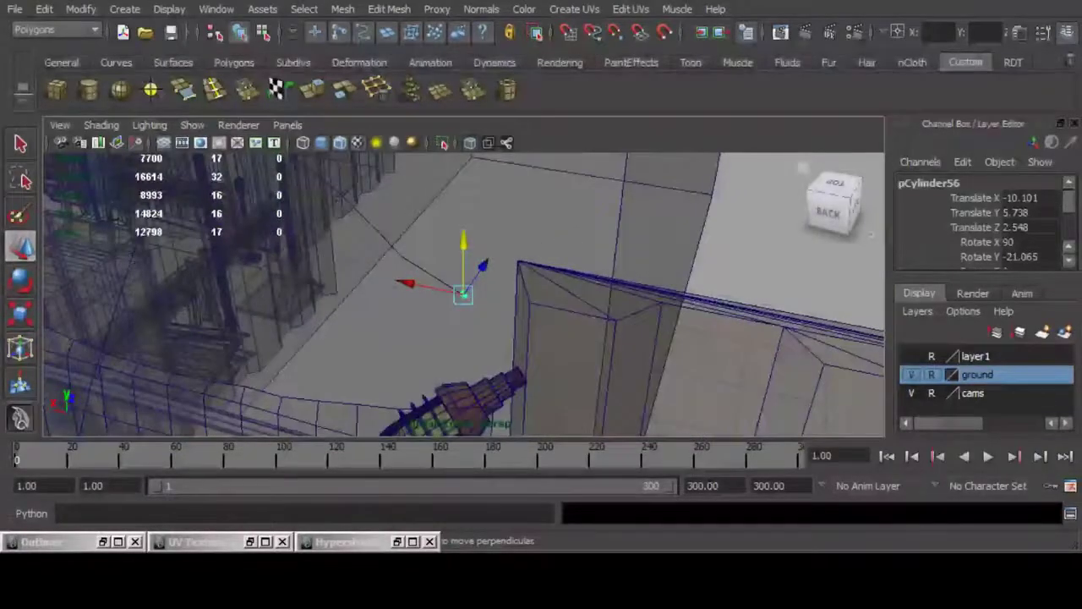
Step: Set the disc's Rotate Y to 0 and shift it to about 5.368 in Y and 3.172 in Z
type("0")
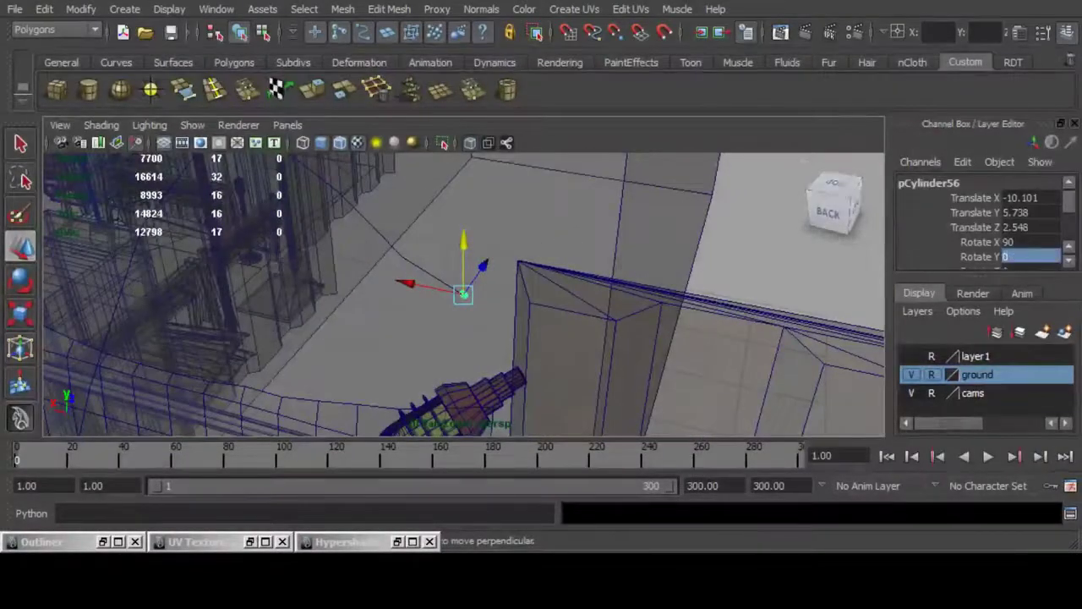
left_click_drag(508, 313, 347, 291, "alt")
middle_click_drag(463, 292, 386, 220, "alt")
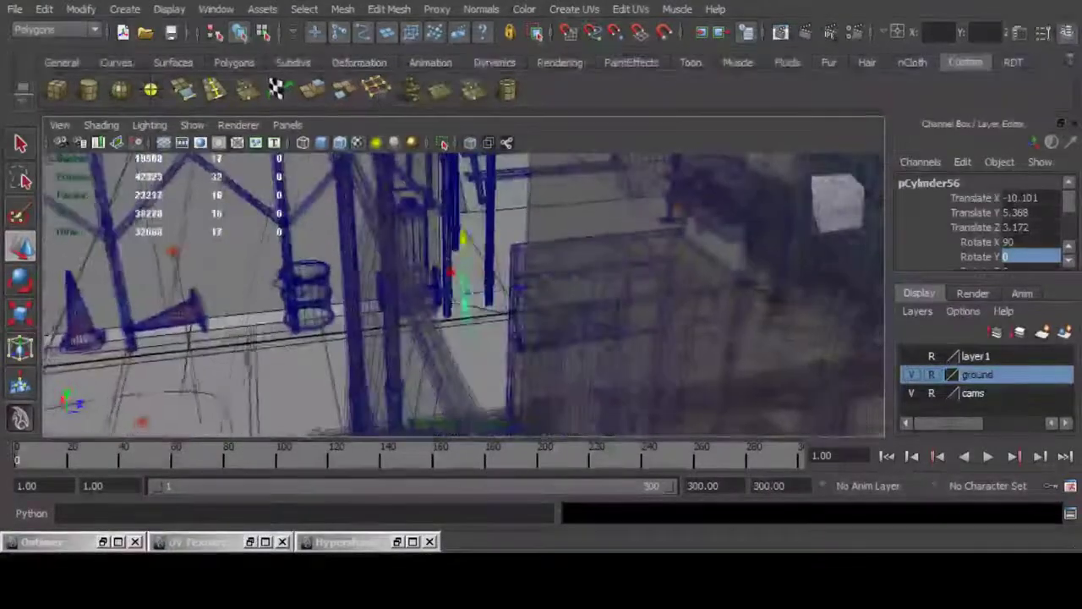
Step: Isolate the disc and the hose curve in the view and select only the disc
left_click(225, 401, "shift")
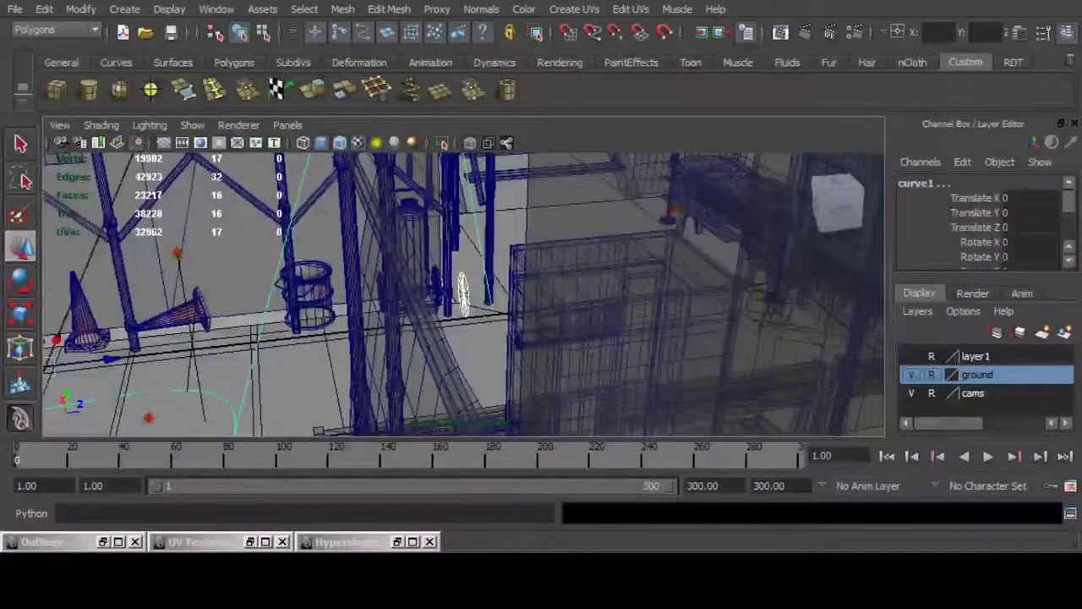
left_click(442, 142)
left_click_drag(406, 241, 466, 283, "alt")
left_click(464, 293)
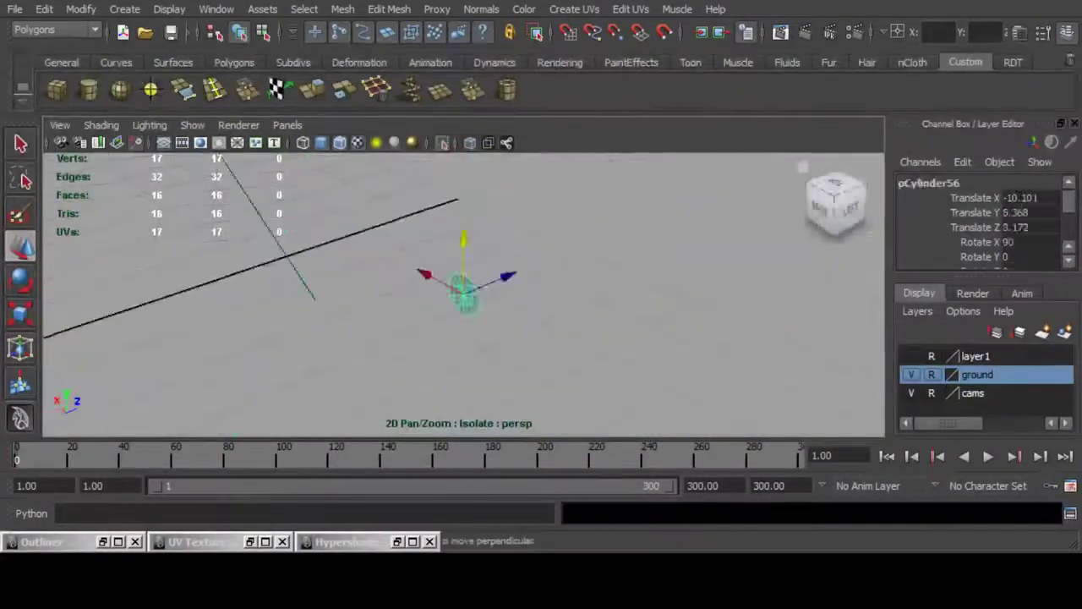
Step: Test the disc's Rotate X at 0, return it to 90, and set Rotate Y to 90
key("Return")
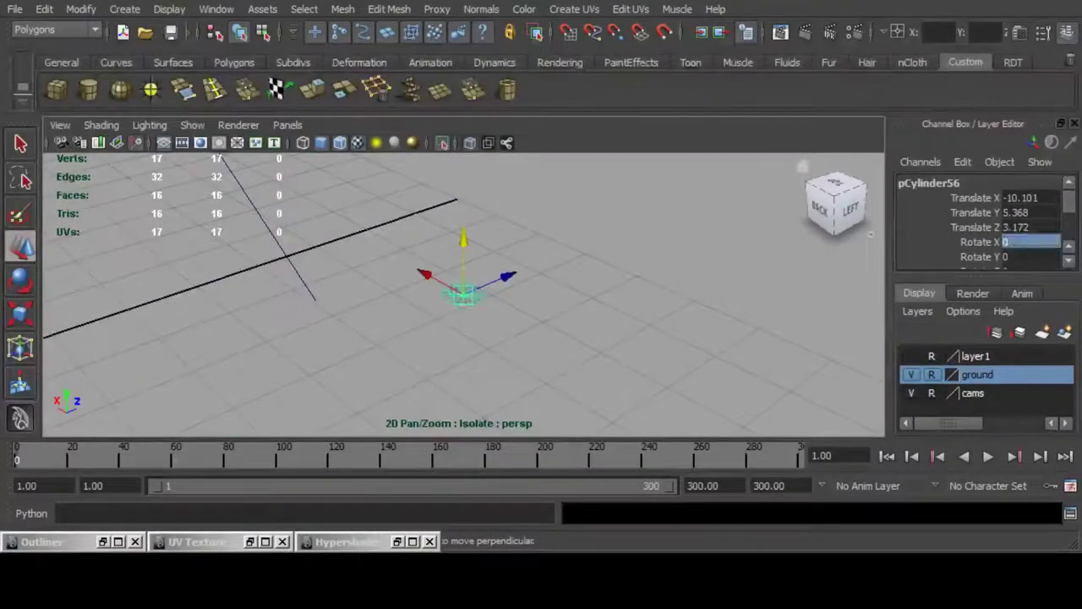
scroll(1030, 227, "down", 1)
left_click(1030, 218)
type("90")
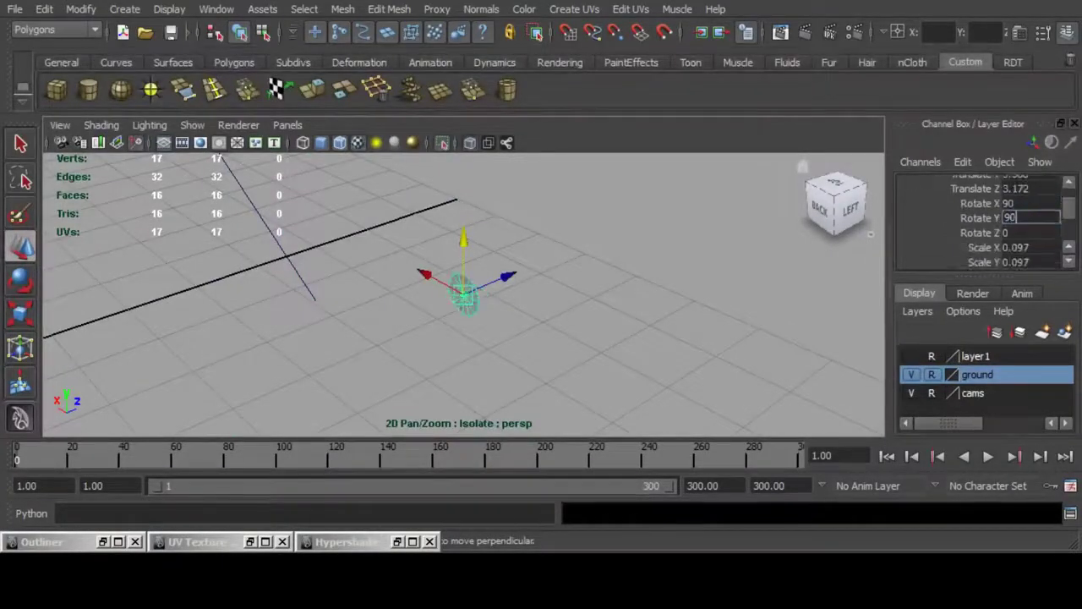
key("Return")
Step: Move the disc onto the hose curve's end point, at about 5.226 in Y and 3.257 in Z
scroll(464, 295, "down", 5)
left_click_drag(463, 294, 541, 269, "alt")
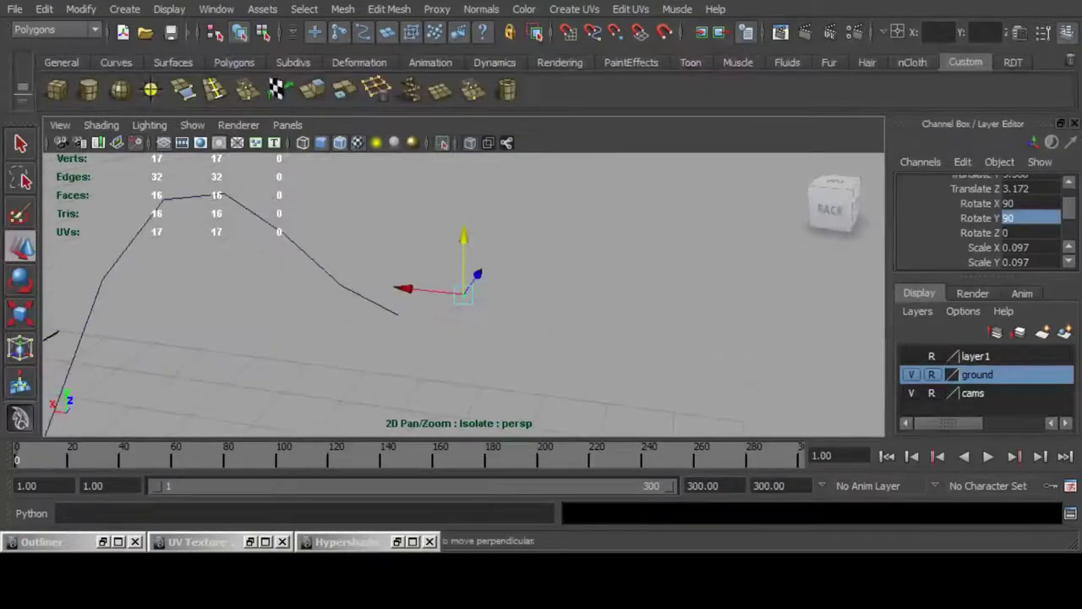
left_click_drag(404, 289, 336, 281)
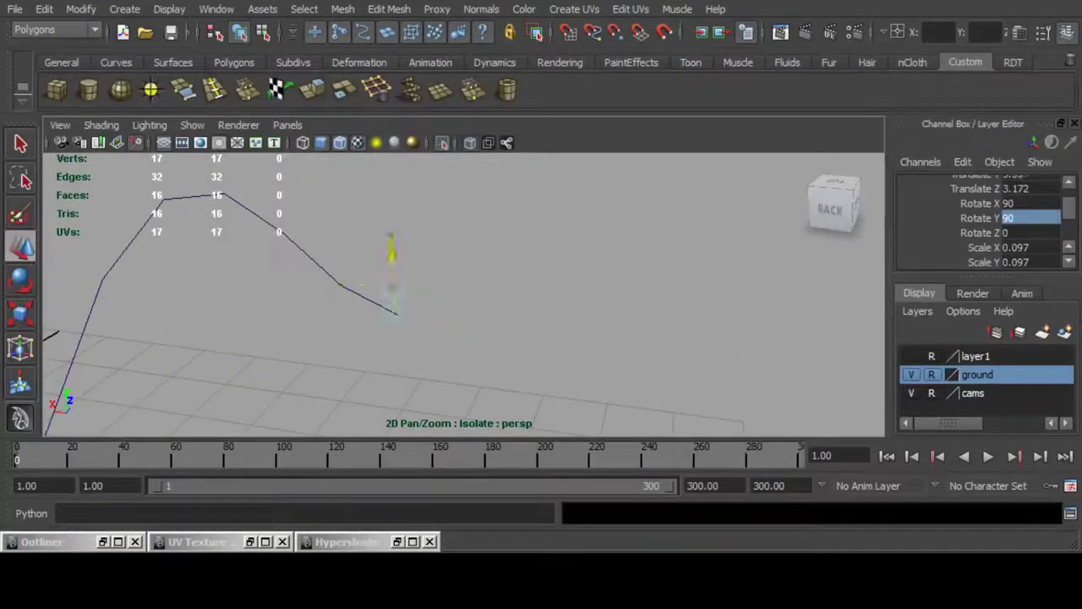
left_click_drag(392, 247, 393, 259)
scroll(392, 259, "up", 1)
key("f")
scroll(464, 294, "down", 5)
left_click_drag(463, 294, 287, 258, "alt")
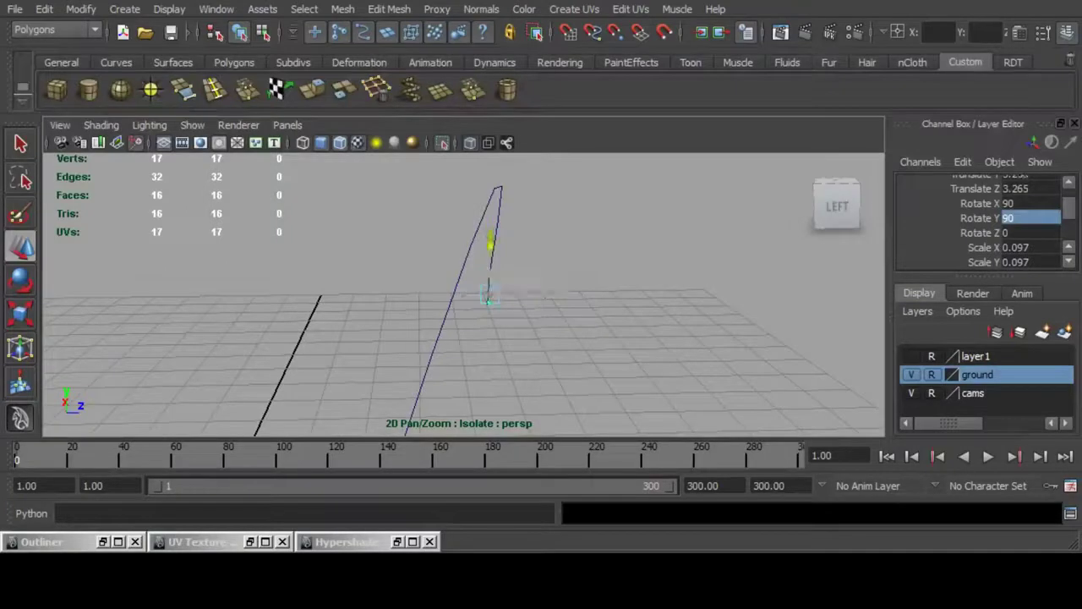
scroll(463, 295, "up", 2)
key("f")
scroll(464, 294, "down", 4)
left_click_drag(296, 157, 368, 201, "alt")
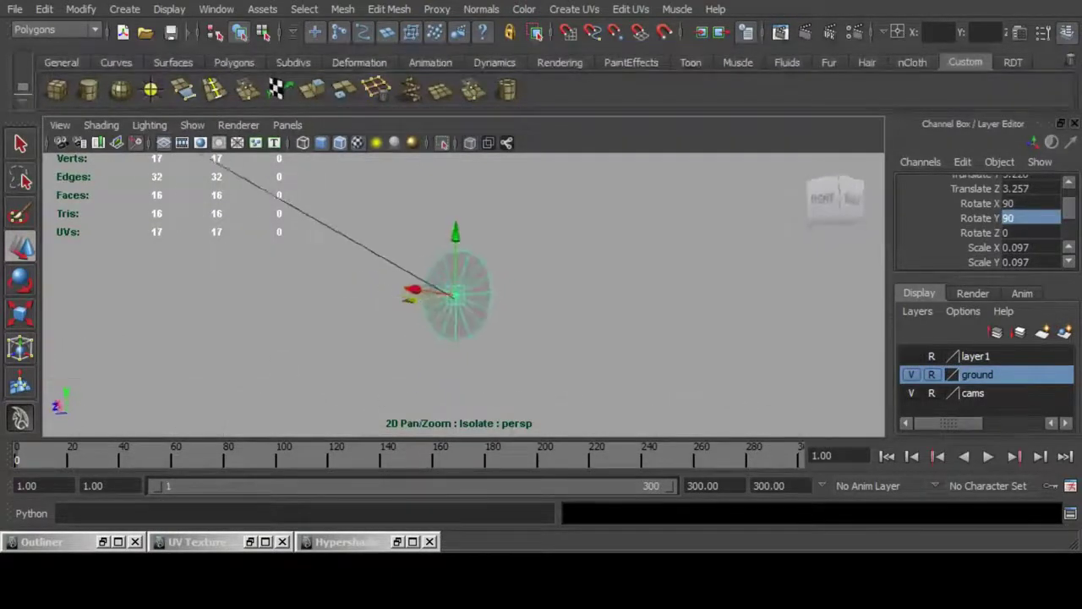
Step: Scale the disc down to about 0.055 and tilt its Rotate X to about 75.978, square to the curve's end segment
key("r")
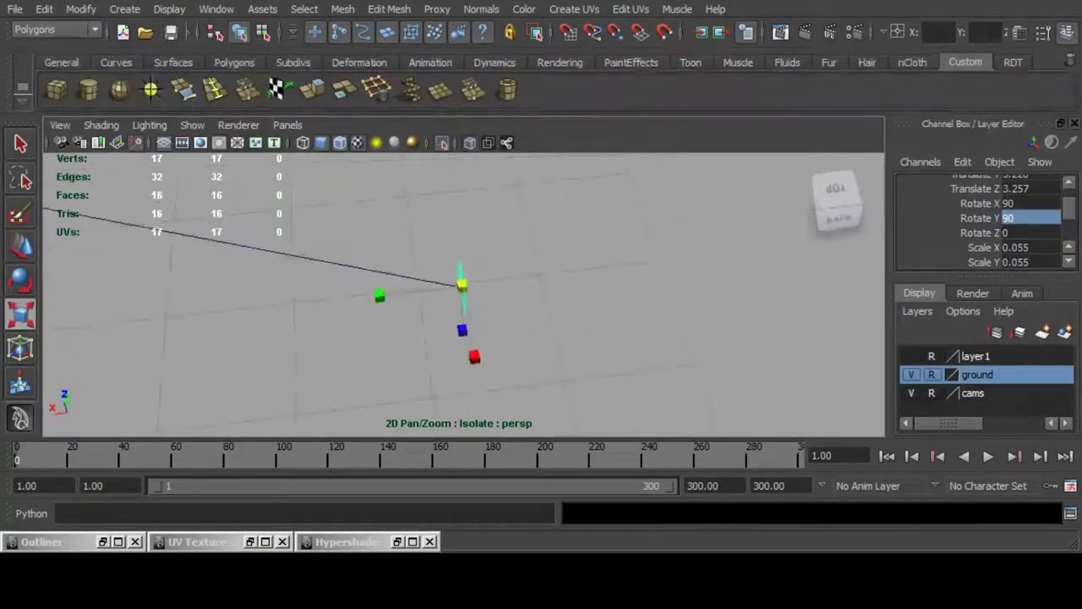
key("e")
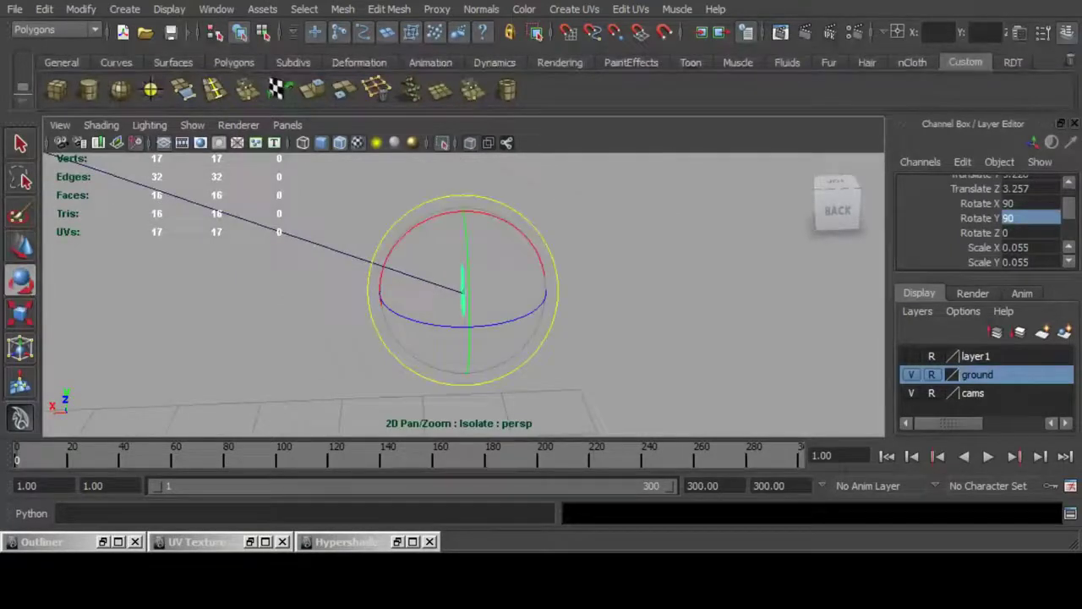
left_click_drag(491, 214, 510, 223)
left_click(491, 382)
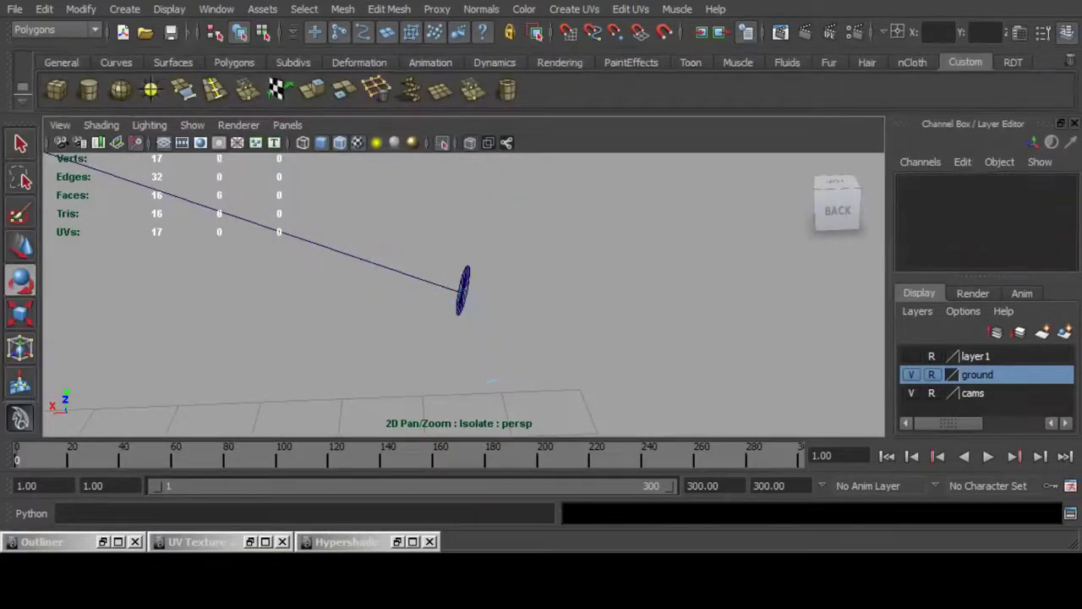
Step: Try extruding with the disc and the hose curve selected as whole objects, and undo the extrusion
left_click(463, 291)
left_click(391, 270, "shift")
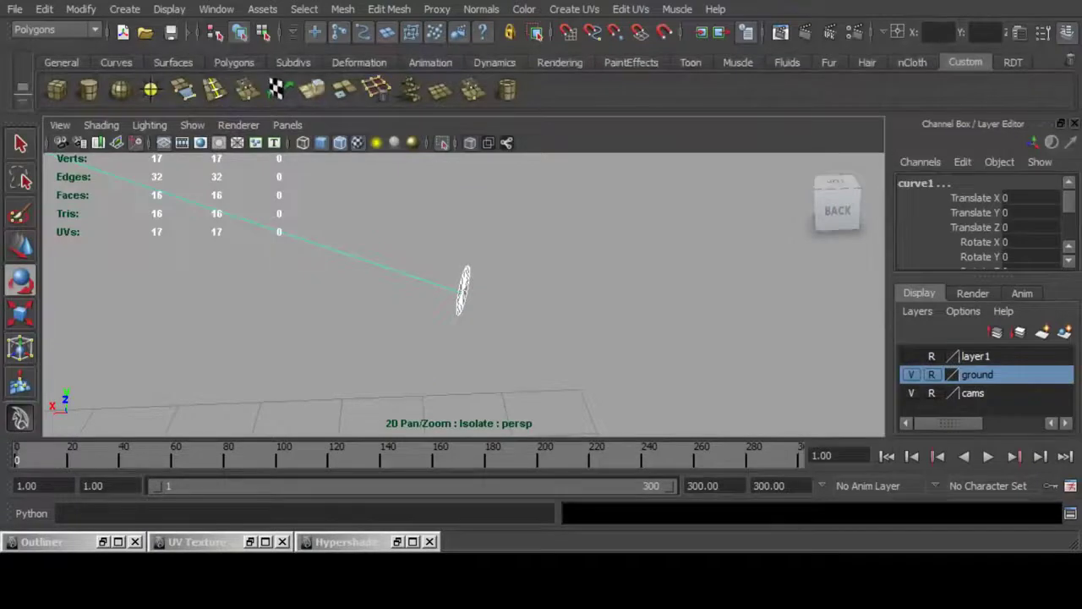
key("ctrl+e")
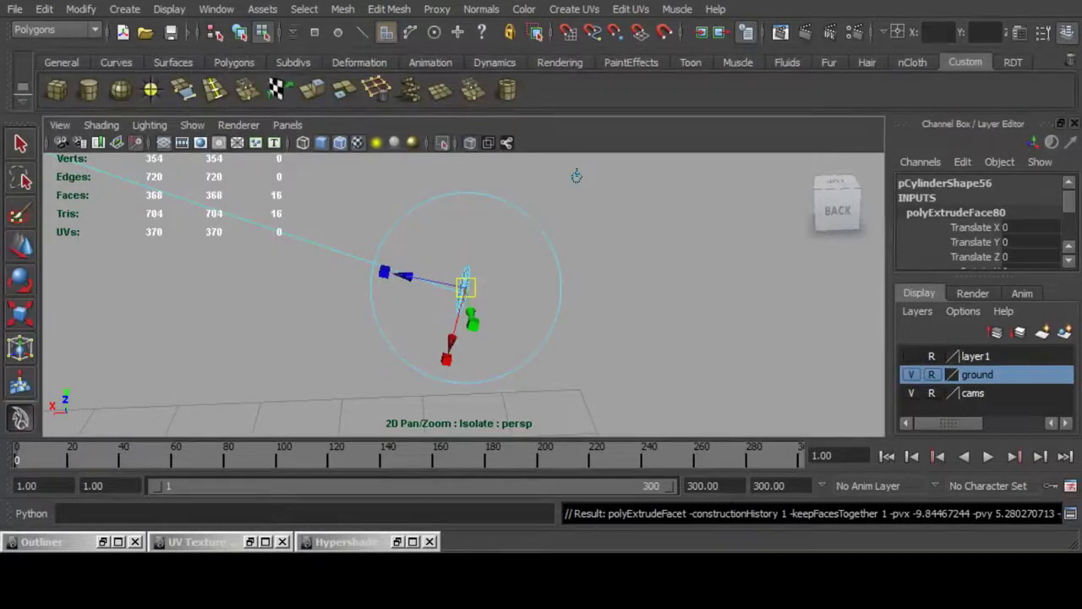
key("ctrl+z")
left_click(577, 176)
left_click_drag(577, 176, 630, 216, "alt")
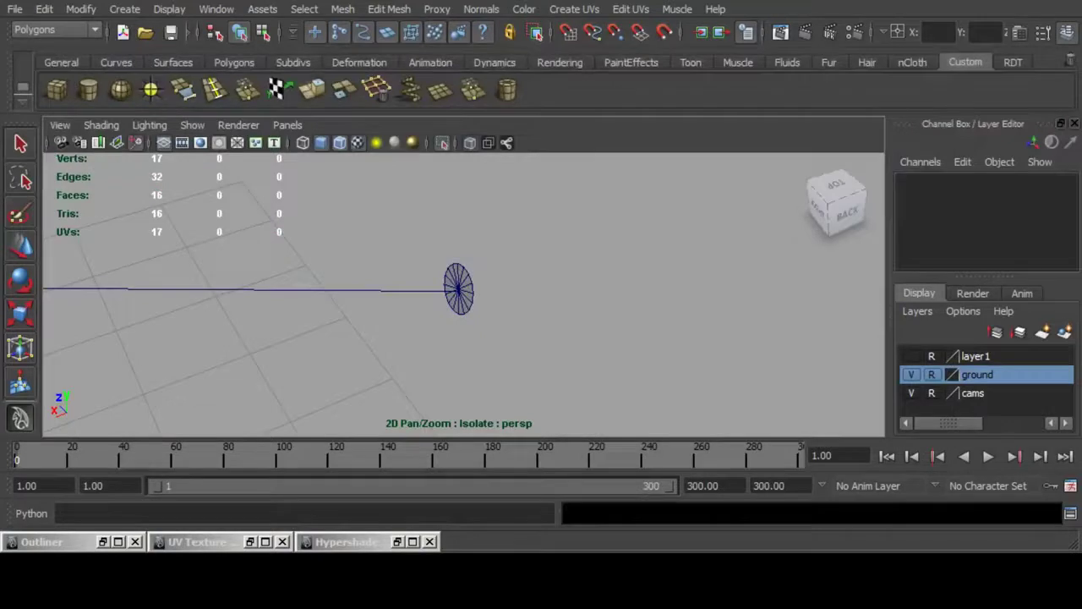
Step: Set Divisions to 1 in the Extrude Face options, apply them, and close the dialog
key("ctrl+e")
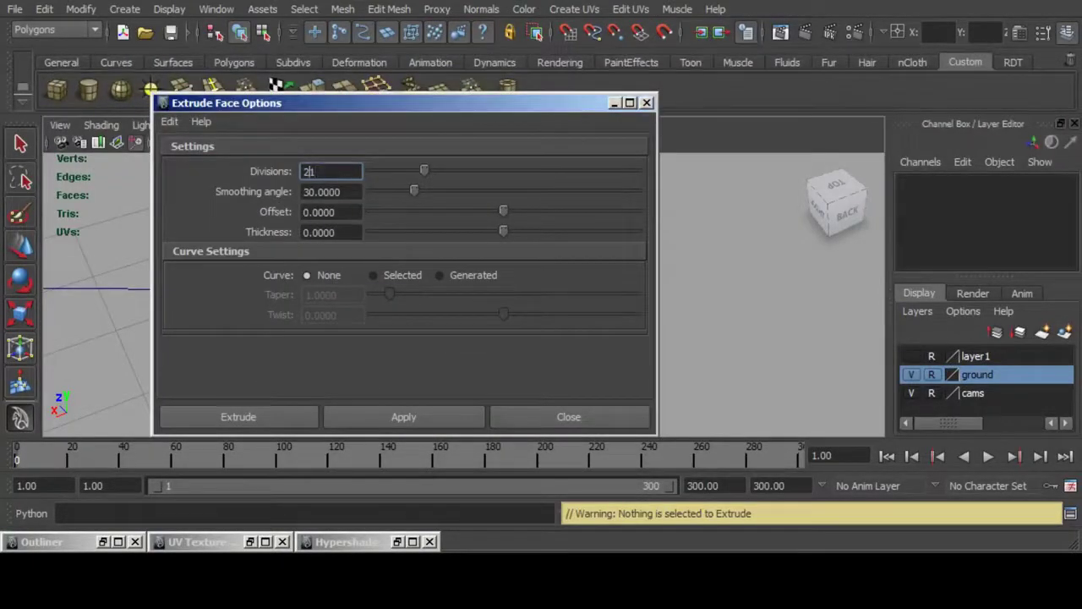
left_click(404, 417)
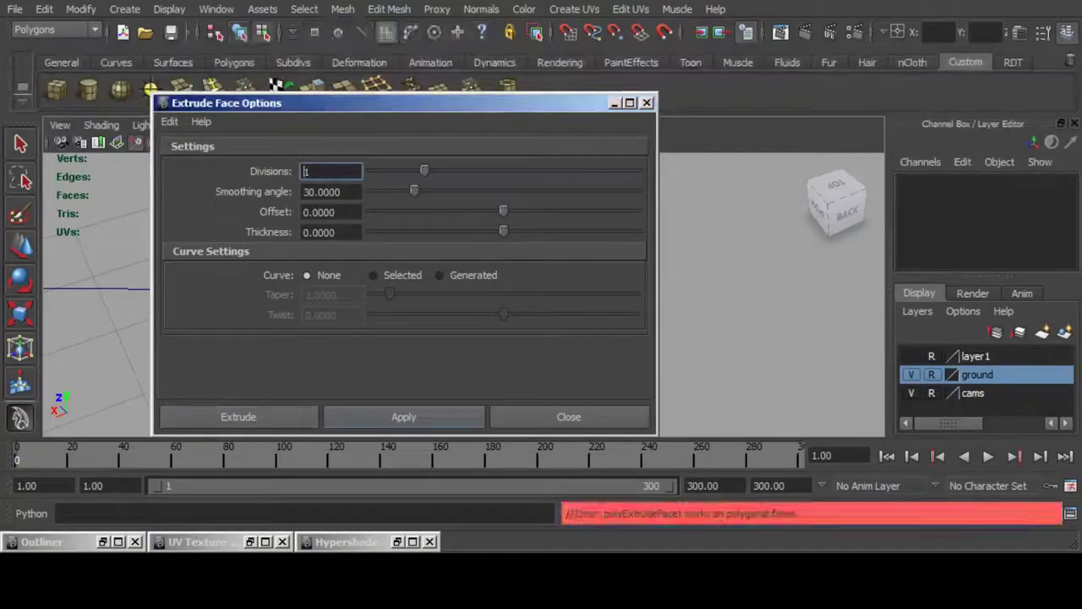
left_click(569, 417)
Step: Try extruding in object mode with the curve selected first and the disc added, and undo the attempt
left_click(459, 290)
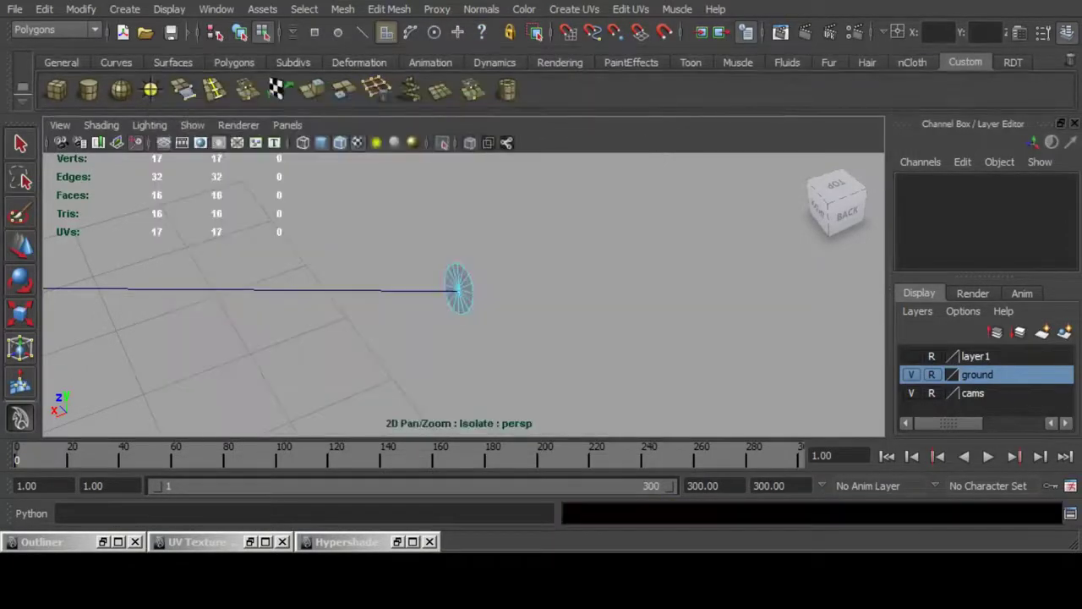
key("F8")
left_click(381, 291)
left_click(459, 290, "shift")
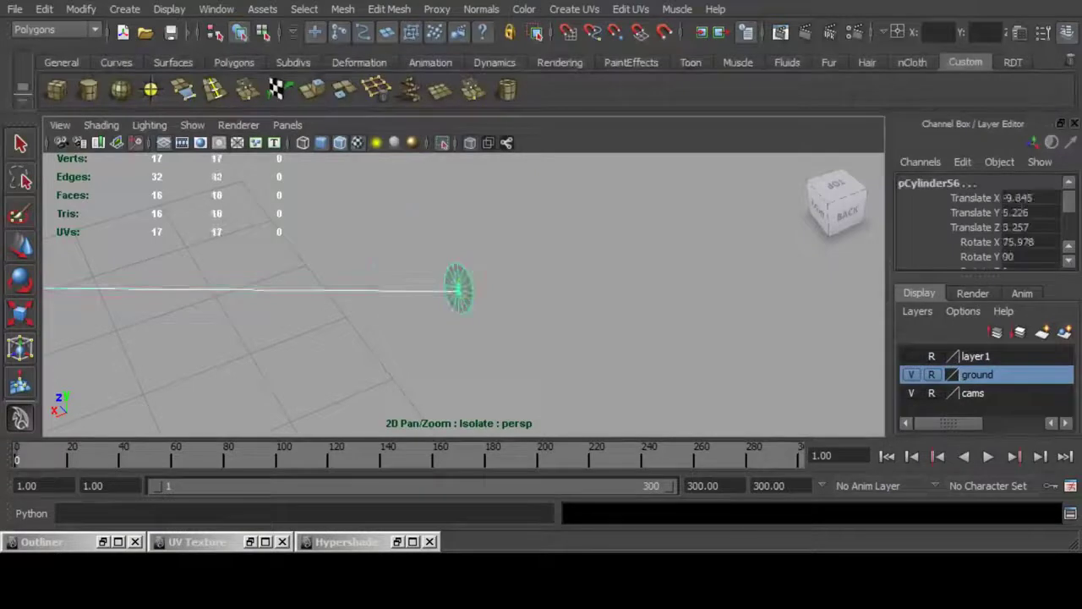
key("ctrl+e")
key("ctrl+z")
key("ctrl+z")
key("ctrl+z")
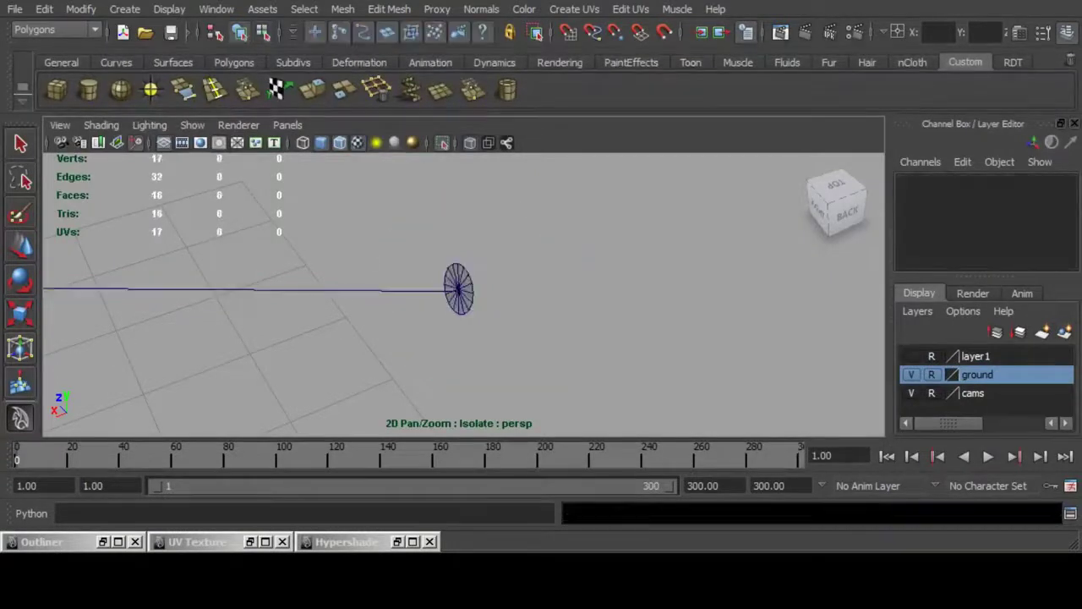
Step: Repeat the extrusion with the disc selected first and the curve second, undo it, and clear the selection
left_click(459, 290)
left_click(380, 291, "shift")
key("g")
key("ctrl+z")
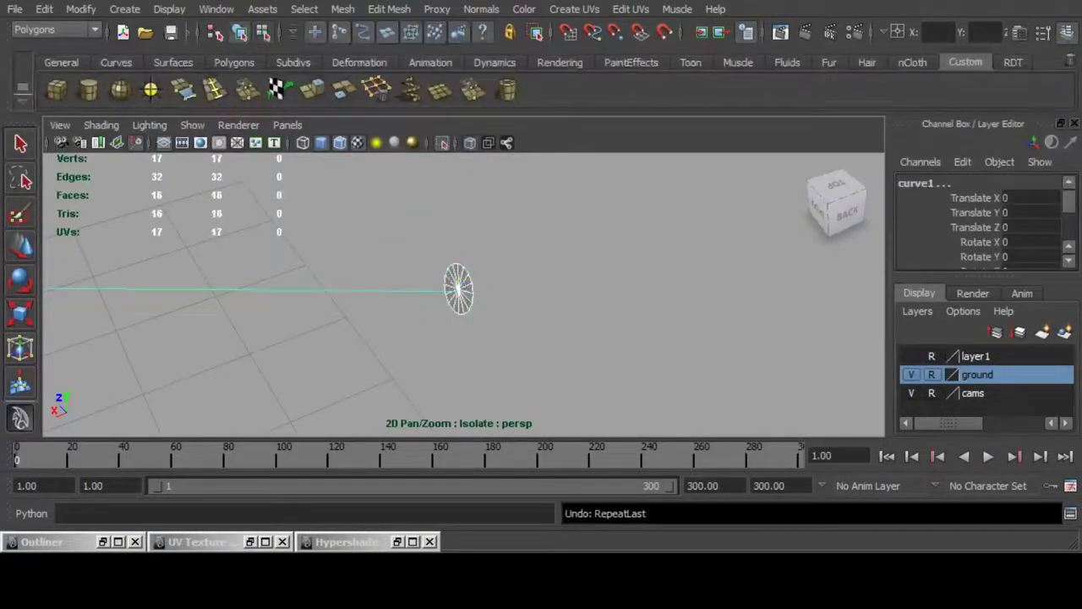
left_click(541, 355)
left_click_drag(507, 355, 618, 325, "alt")
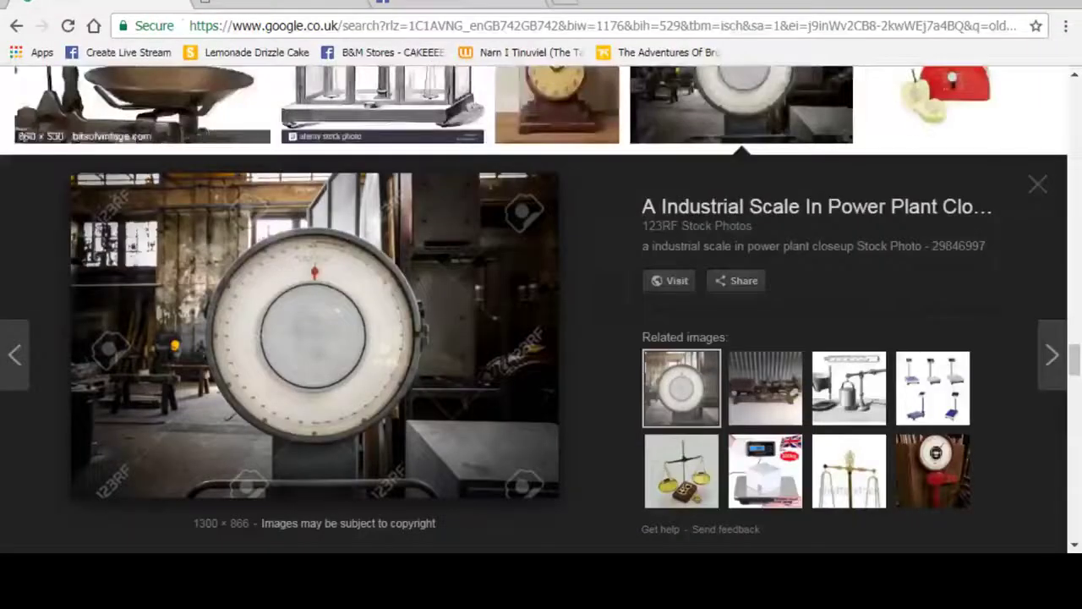
Step: Switch to the Chrome browser and search Google for "extruding curve maya 2012"
scroll(542, 313, "up", 3)
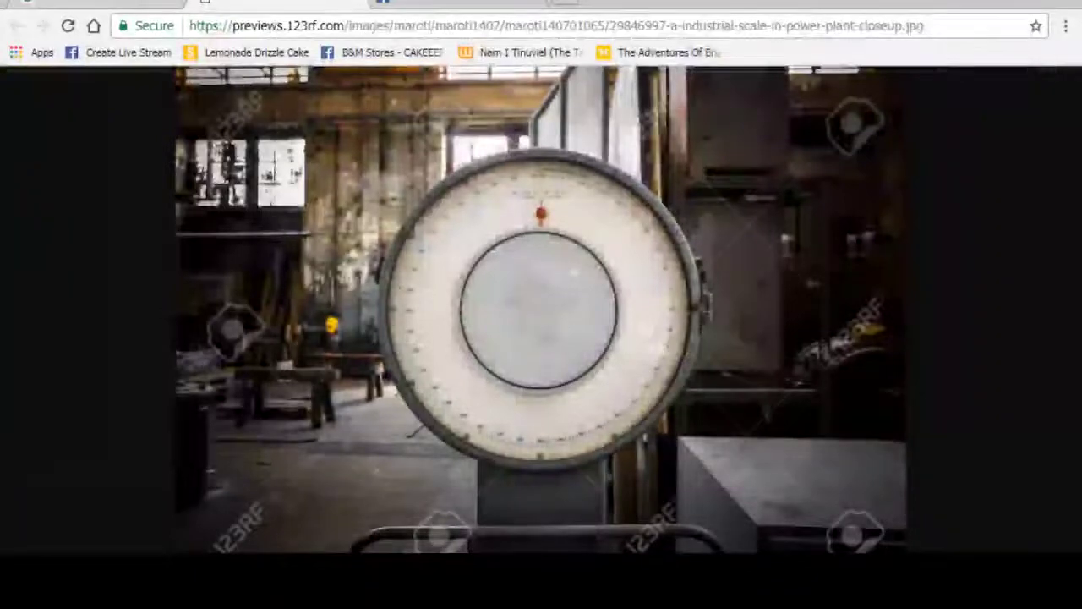
key("ctrl+l")
type("ex")
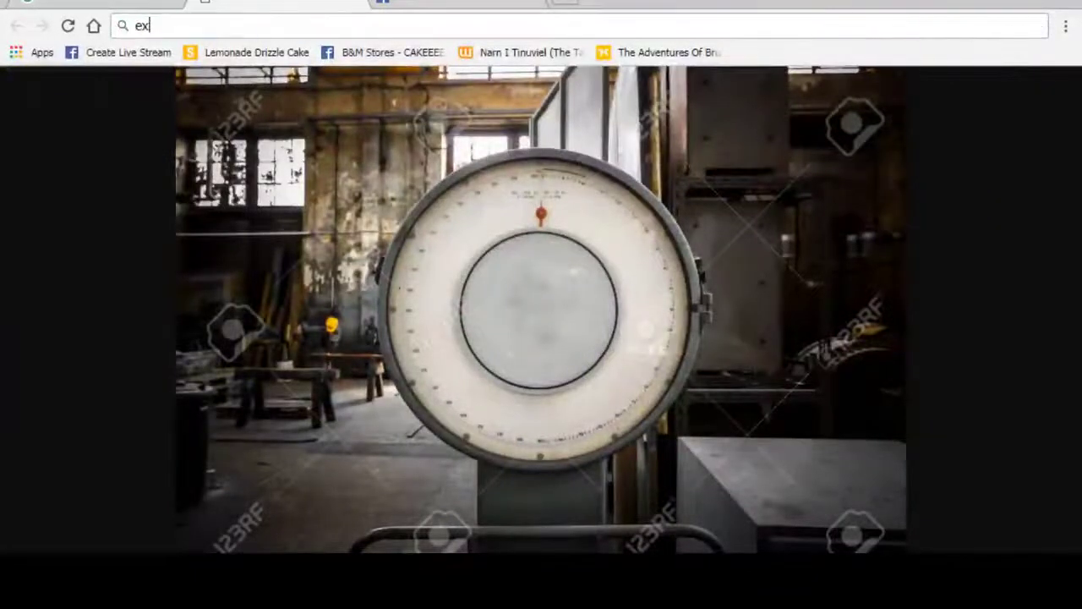
type("truding cu")
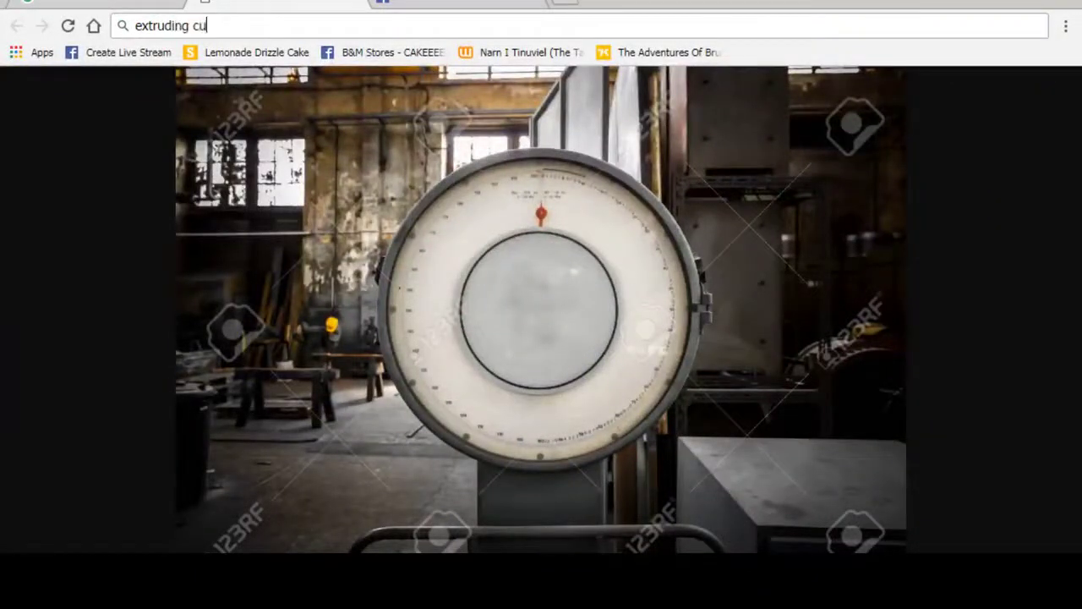
type("rve maya 2")
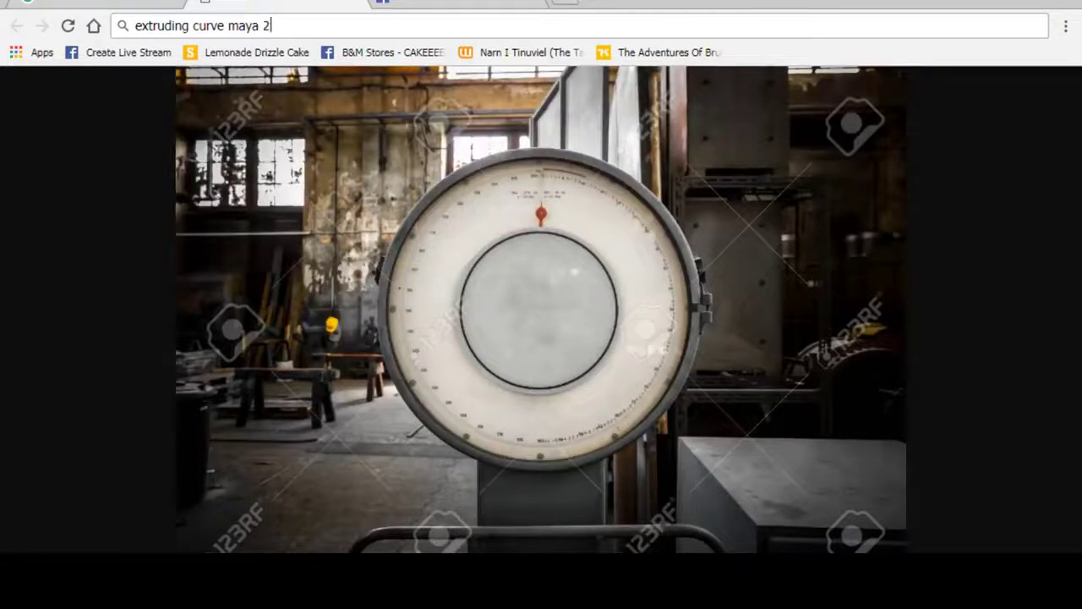
type("012")
key("Return")
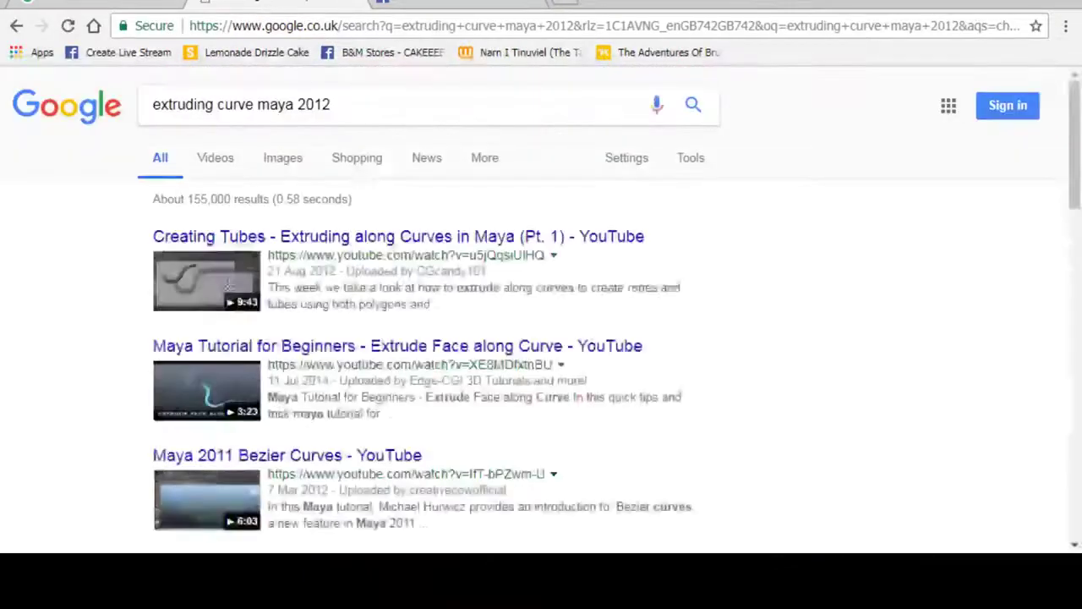
Step: Open Autodesk's article on extruding edges or faces along a path curve and read its numbered instructions
scroll(541, 313, "down", 3)
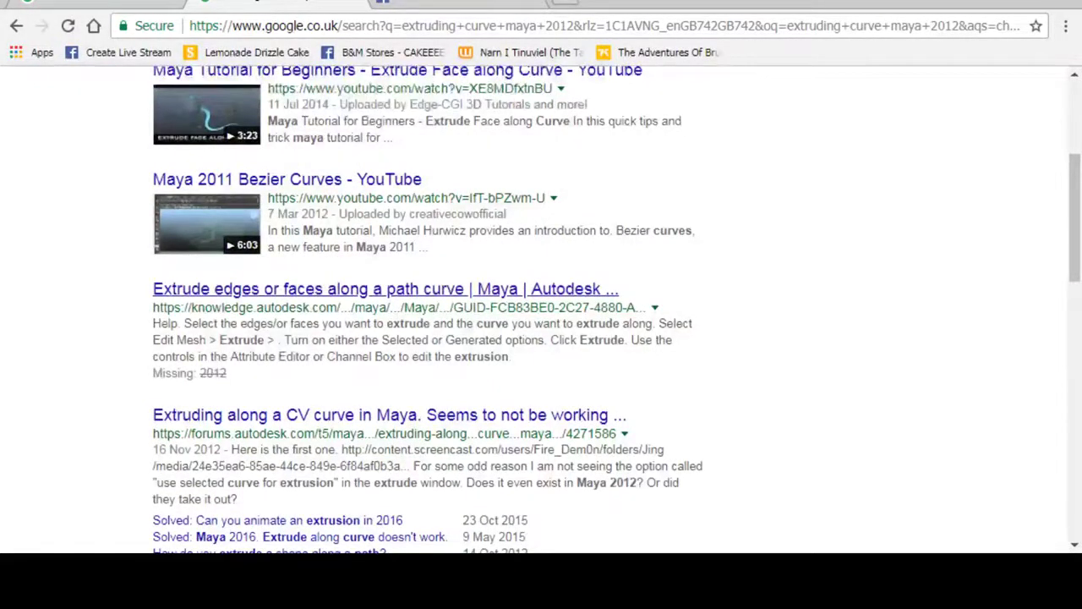
left_click(385, 289)
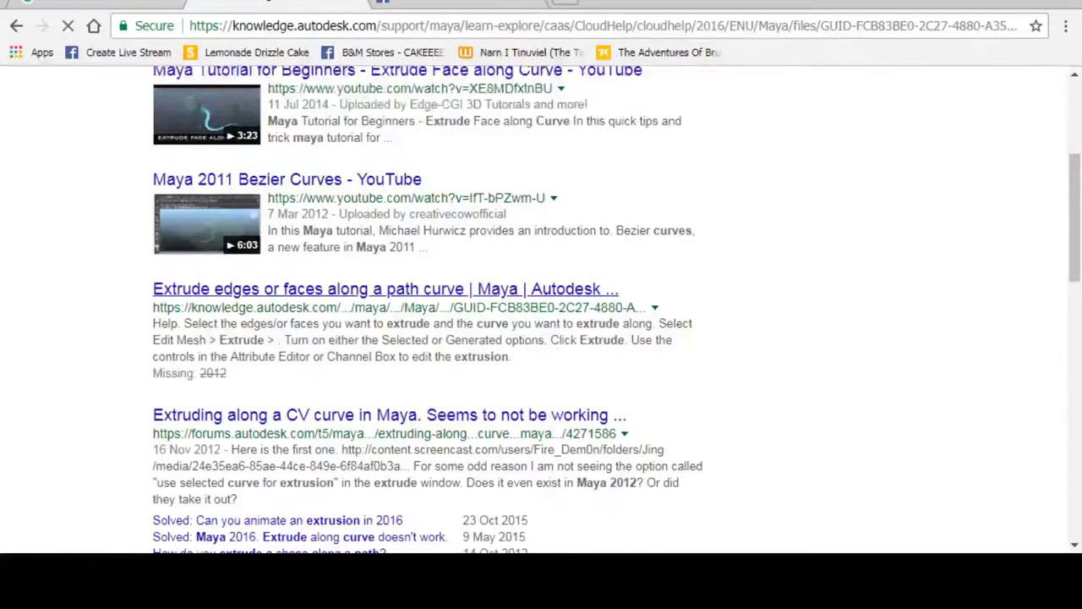
scroll(541, 339, "down", 3)
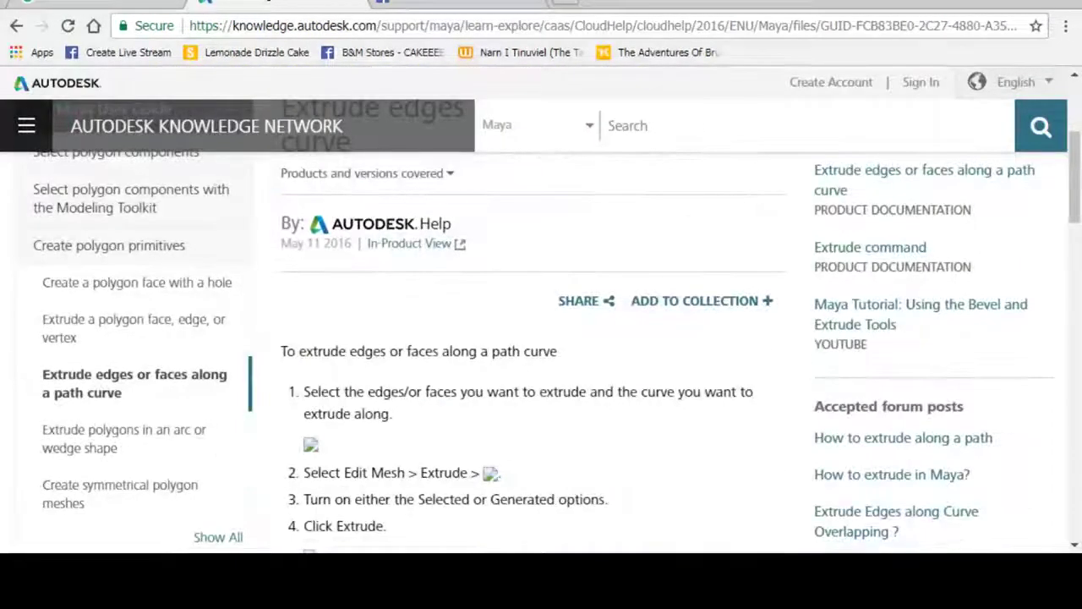
key("Escape")
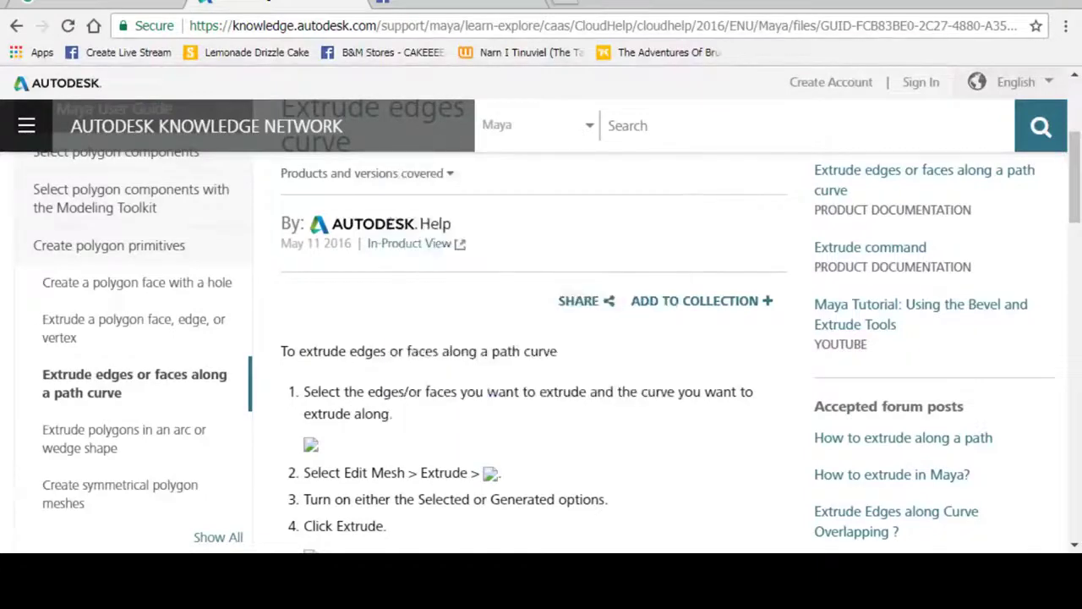
scroll(541, 338, "down", 1)
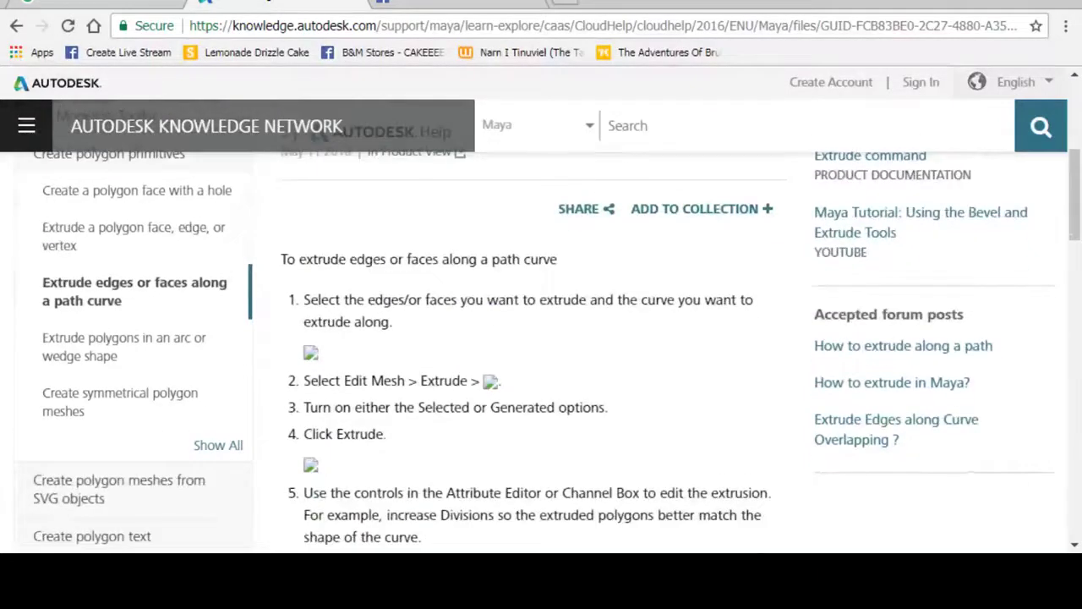
scroll(542, 339, "down", 1)
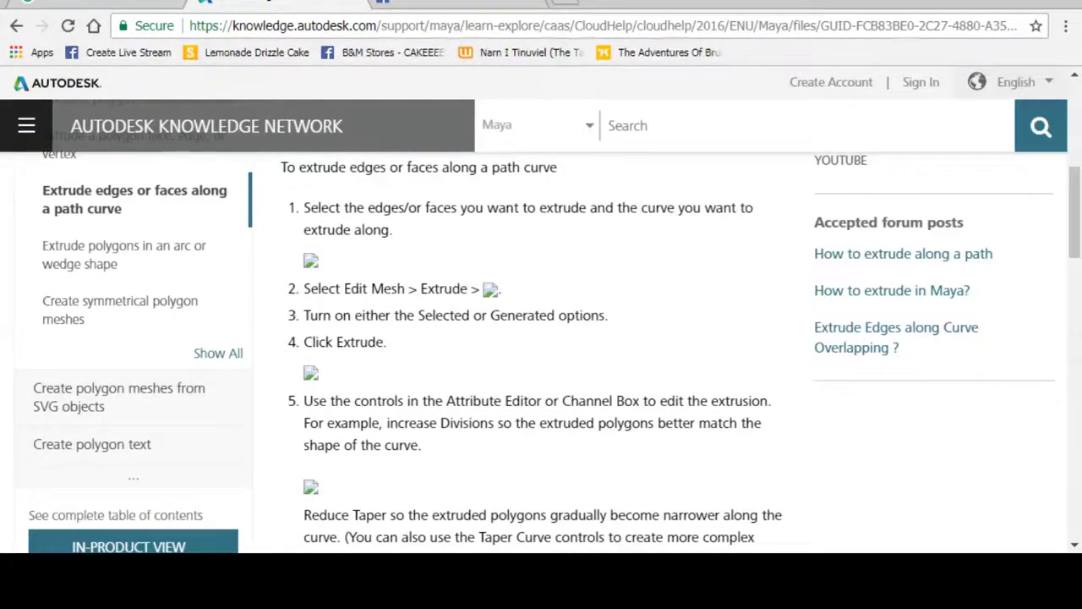
scroll(541, 338, "up", 2)
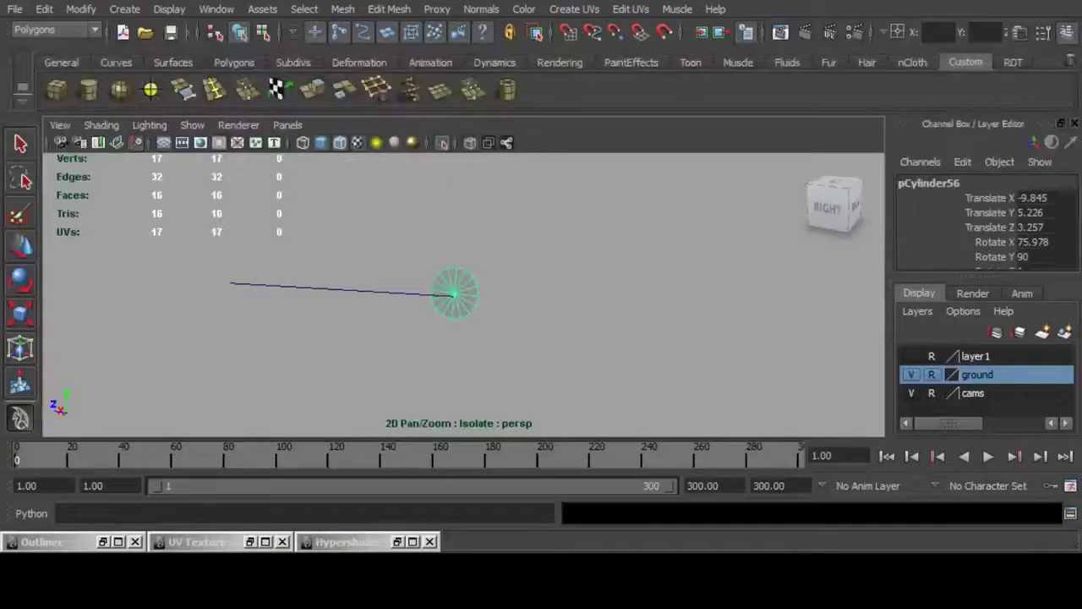
Step: Back in Maya, select all of the disc's faces together with the hose curve
key("F11")
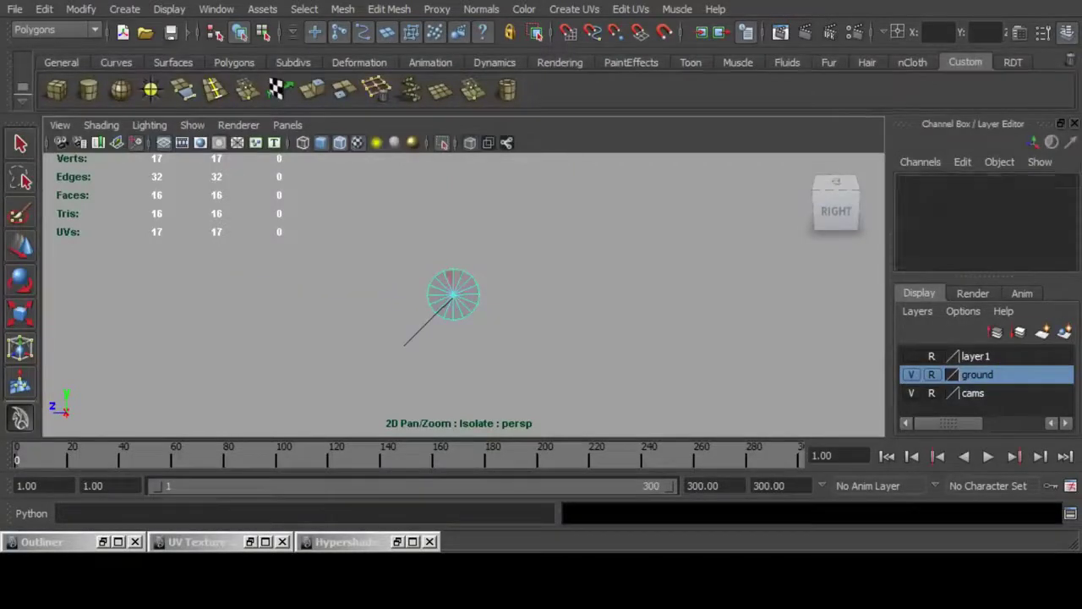
double_click(444, 283)
left_click(419, 330, "shift")
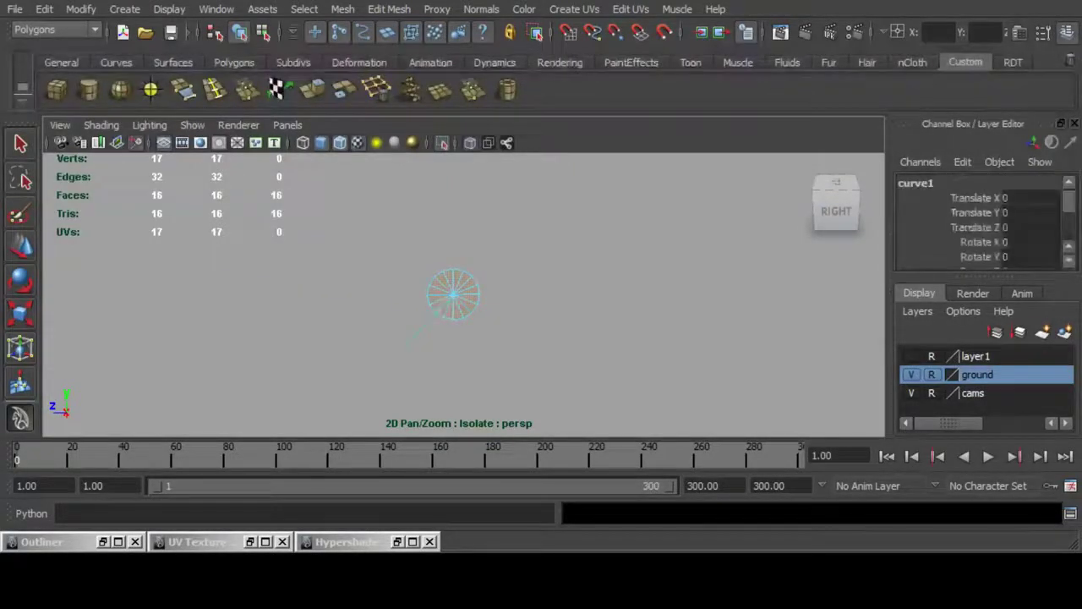
Step: Try a direct extrusion of the disc's faces with the curve selected, and undo it
left_click(312, 90)
left_click_drag(575, 174, 577, 179, "alt")
key("ctrl+z")
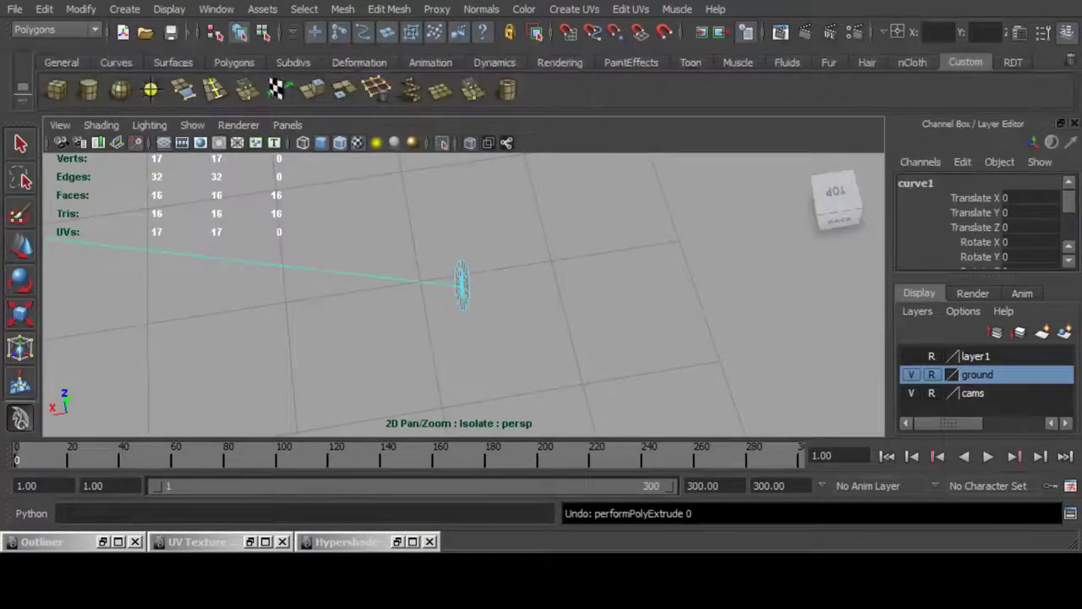
Step: Extrude the disc's faces along the hose curve with the Curve option set to Selected
left_click(389, 9)
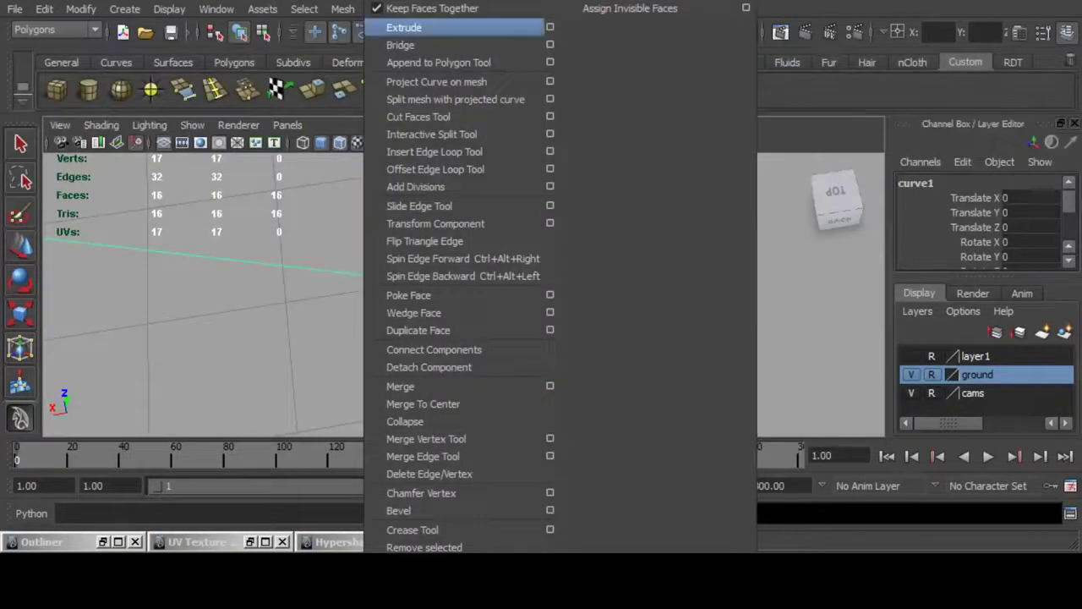
left_click(550, 28)
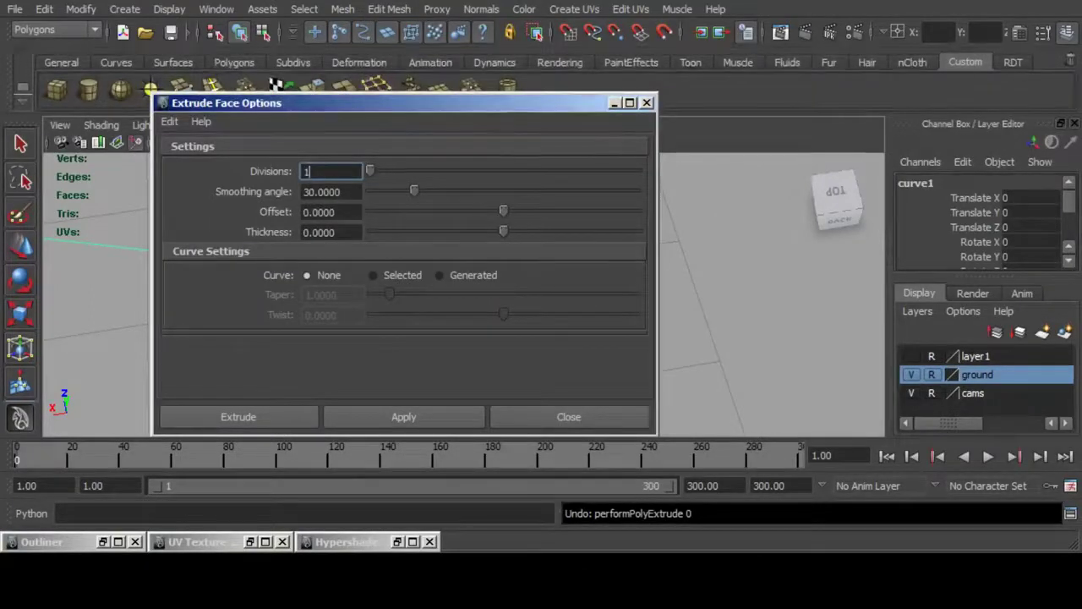
left_click(374, 276)
left_click(238, 416)
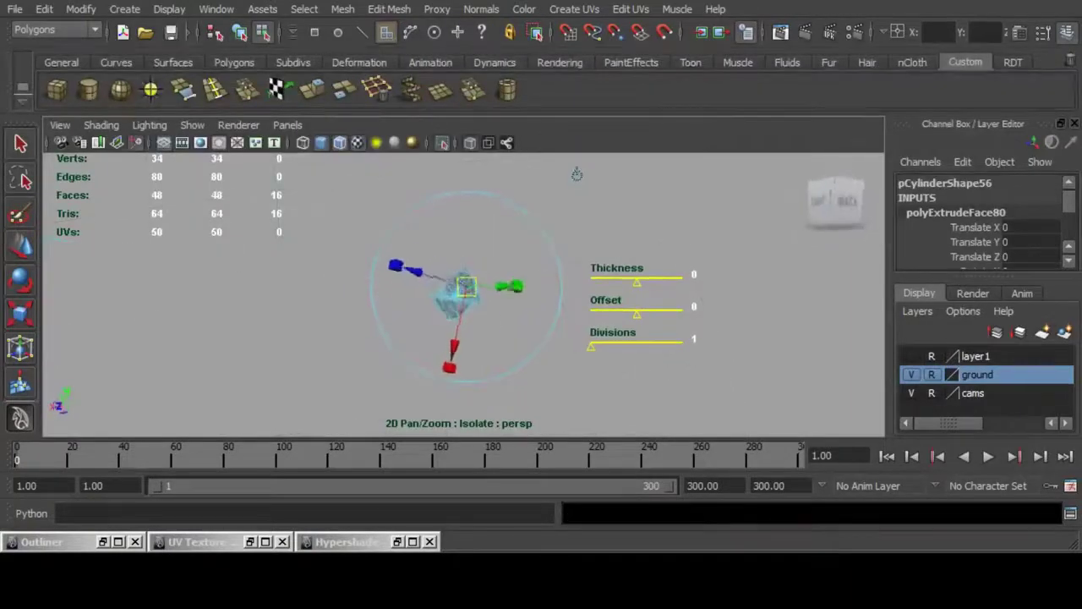
Step: Undo the extrusion along the curve and the face selections, back to having the whole disc and hose curve selected as objects
key("ctrl+z")
key("ctrl+z")
key("ctrl+z")
key("ctrl+z")
key("ctrl+z")
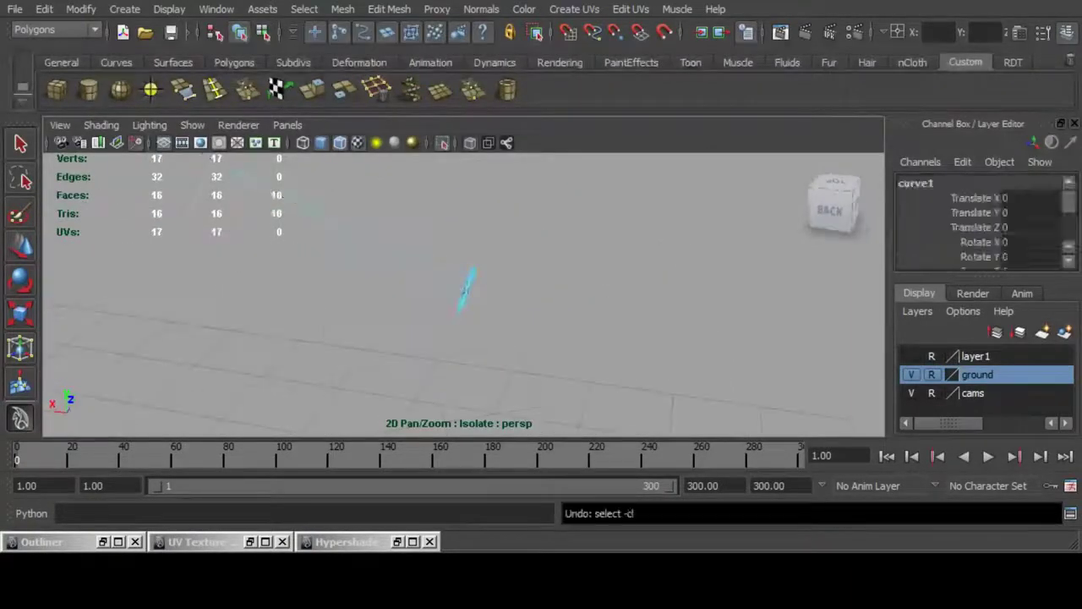
left_click_drag(507, 296, 347, 330, "alt")
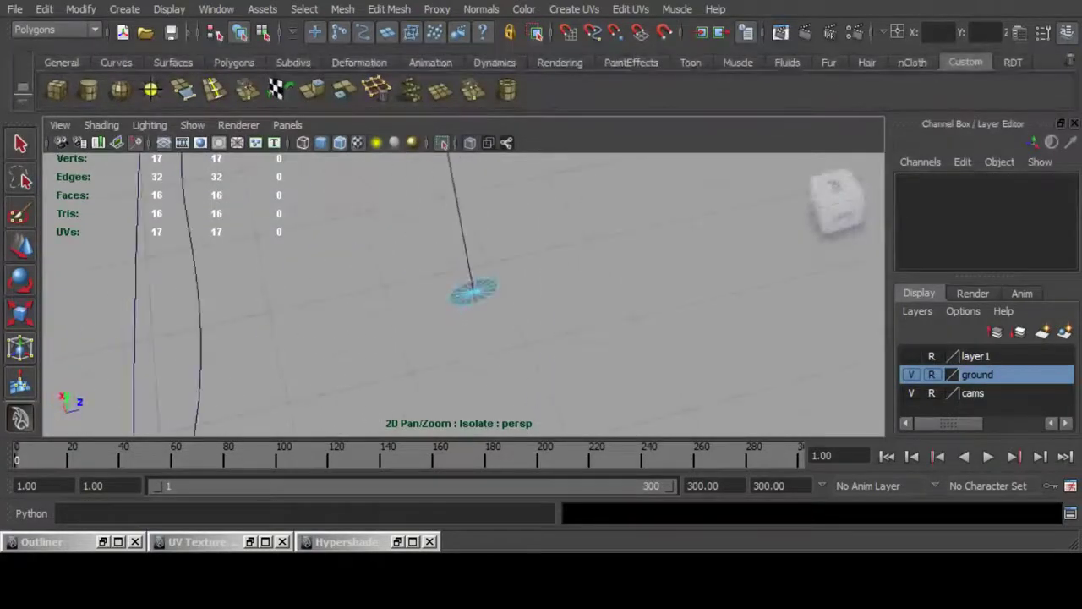
key("ctrl+z")
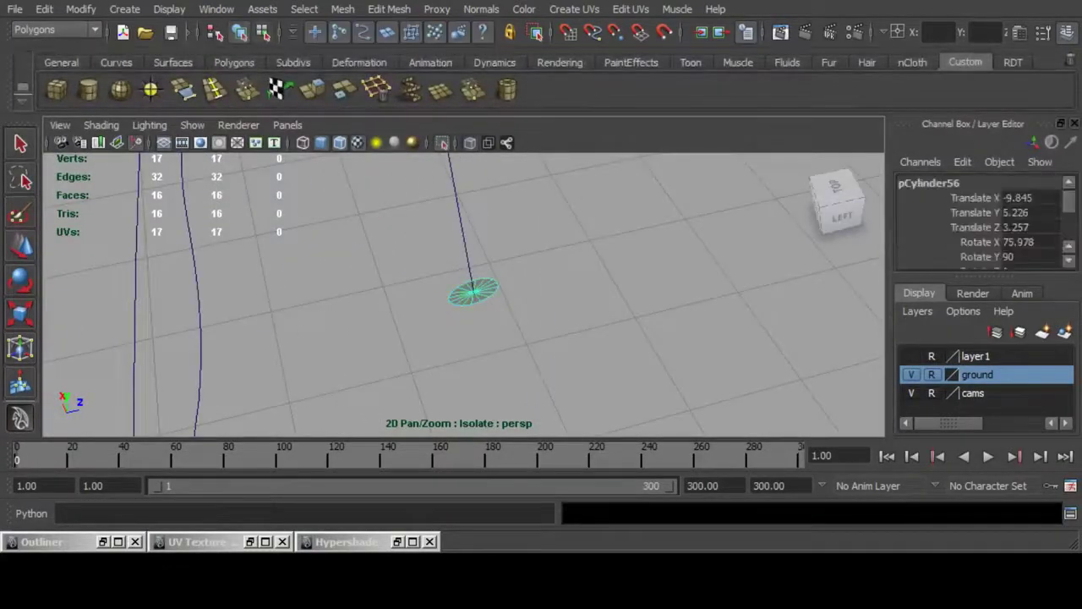
key("ctrl+z")
key("ctrl+z")
key("ctrl+z")
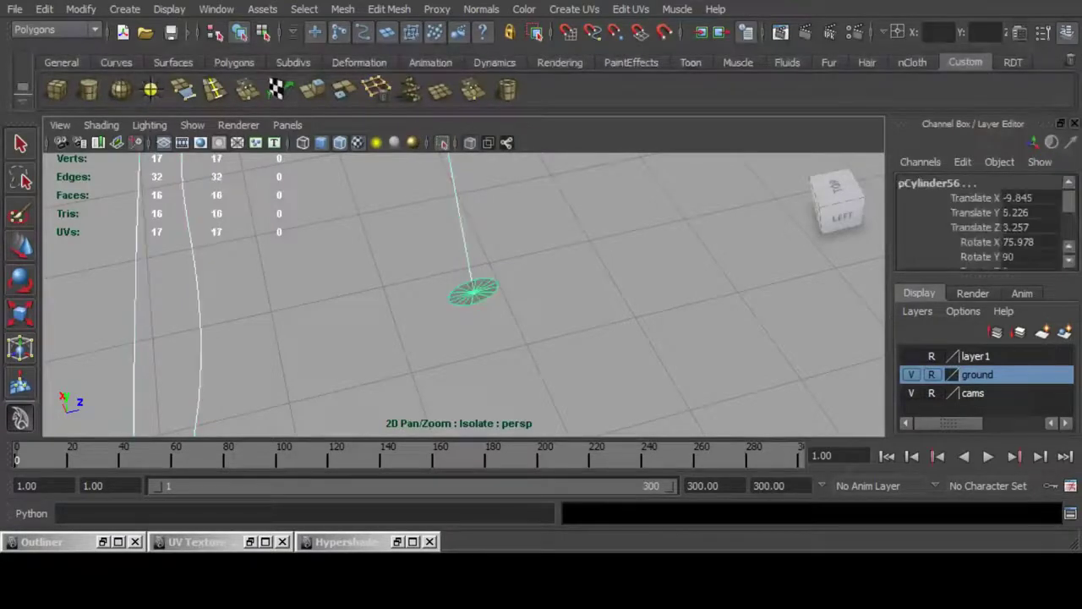
Step: Try extruding the disc directly with the curve selected, retry with the Curve option set to Generated, and undo both extrusions
left_click(312, 89)
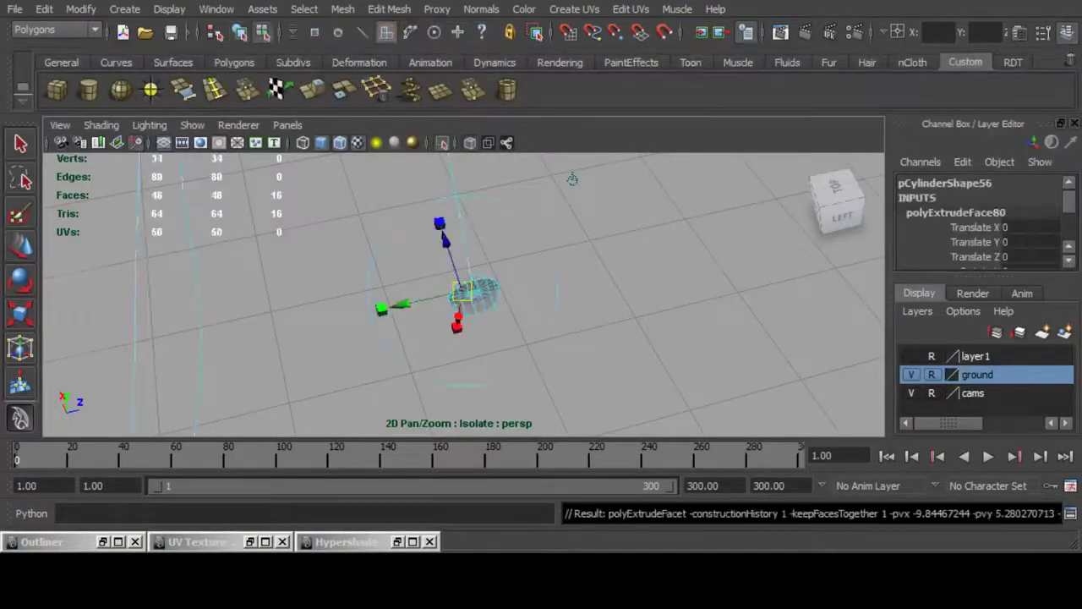
key("ctrl+z")
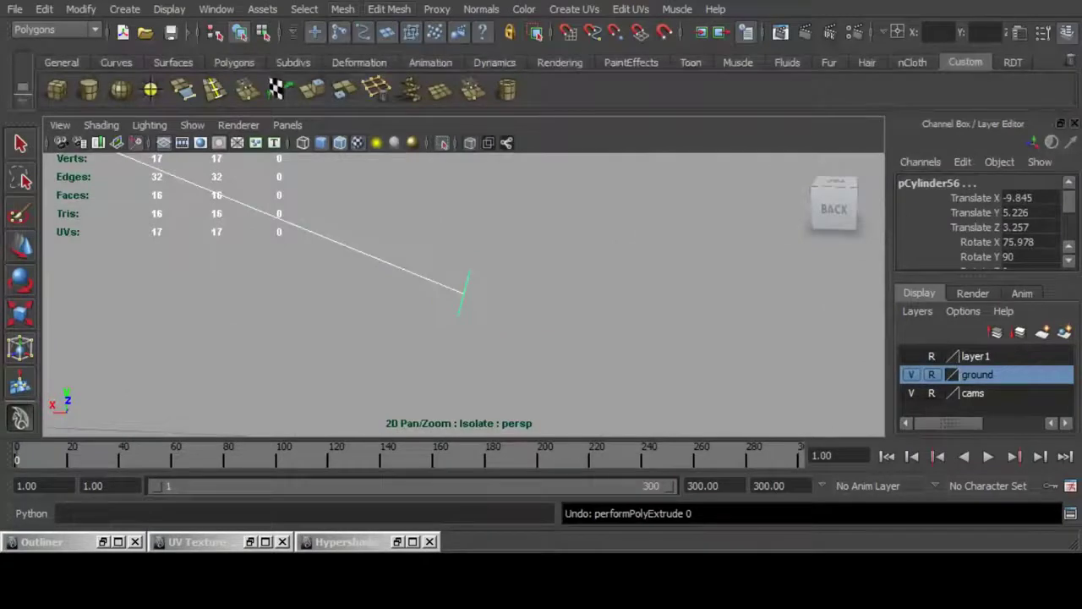
left_click(389, 8)
left_click(603, 27)
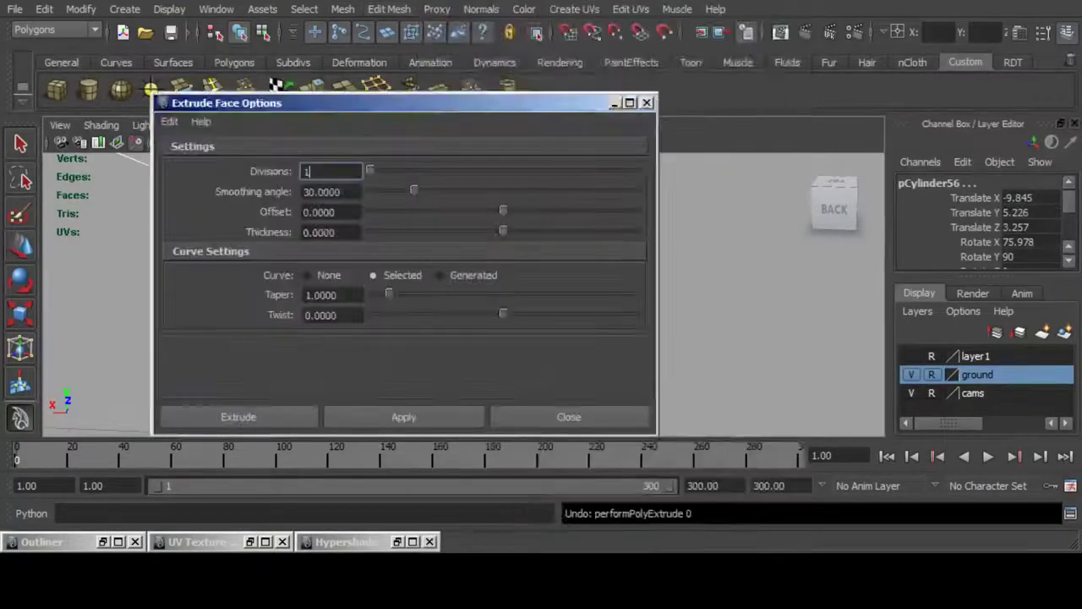
left_click(307, 275)
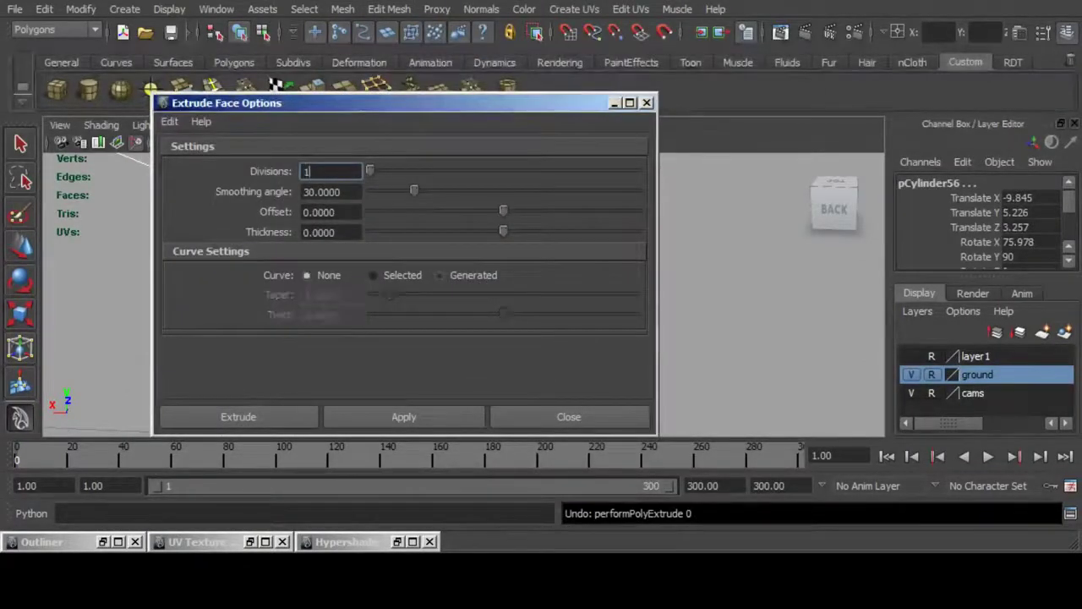
left_click(438, 275)
left_click(238, 417)
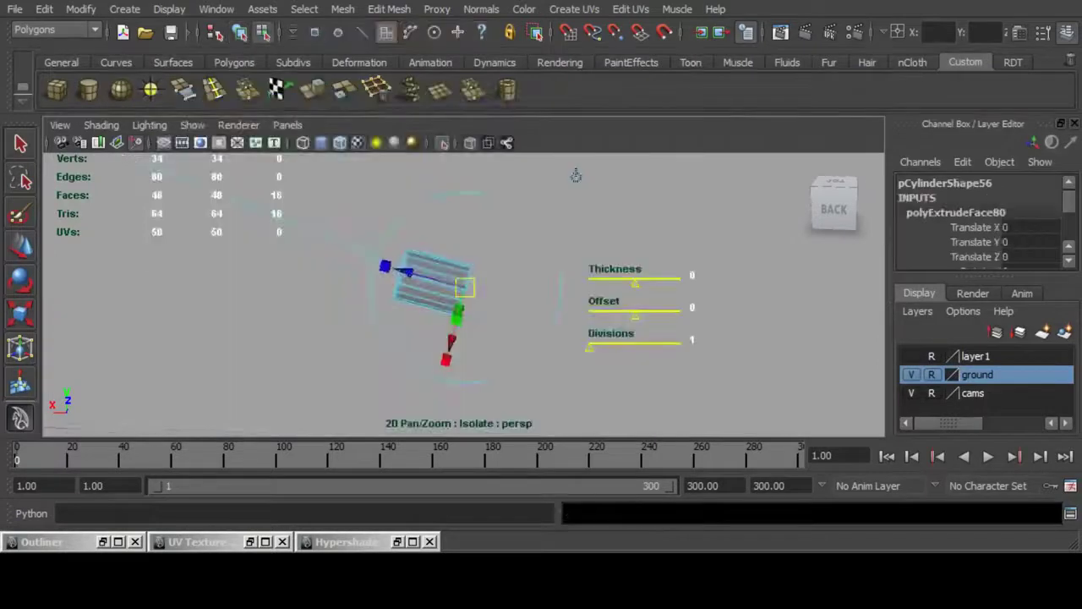
left_click_drag(576, 175, 576, 178, "alt")
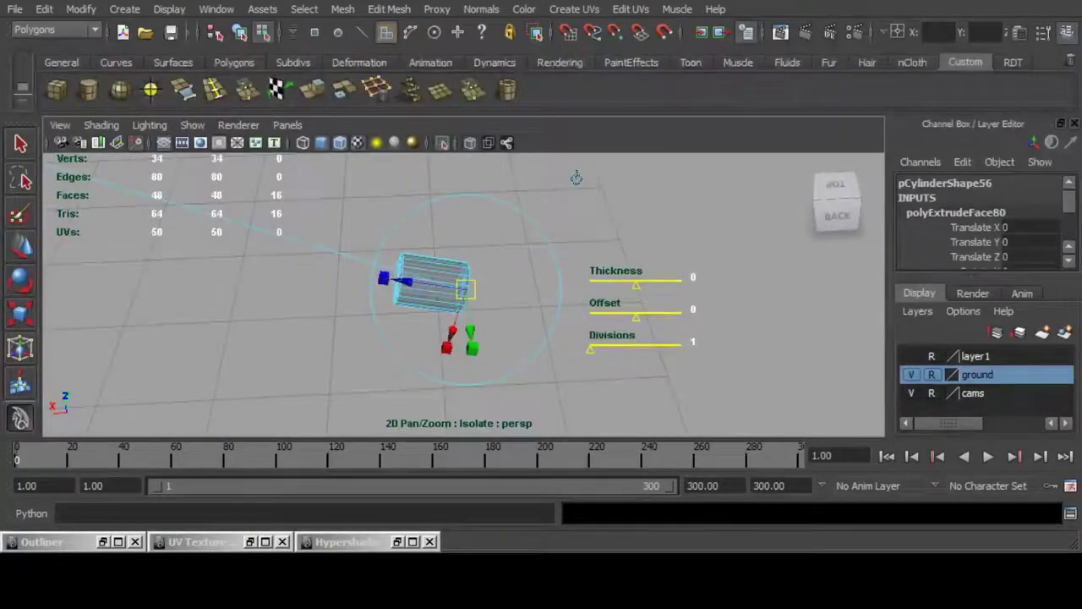
key("ctrl+z")
Step: Choose None as the extrude Curve option, close the options without extruding, and select only the disc
left_click(343, 8)
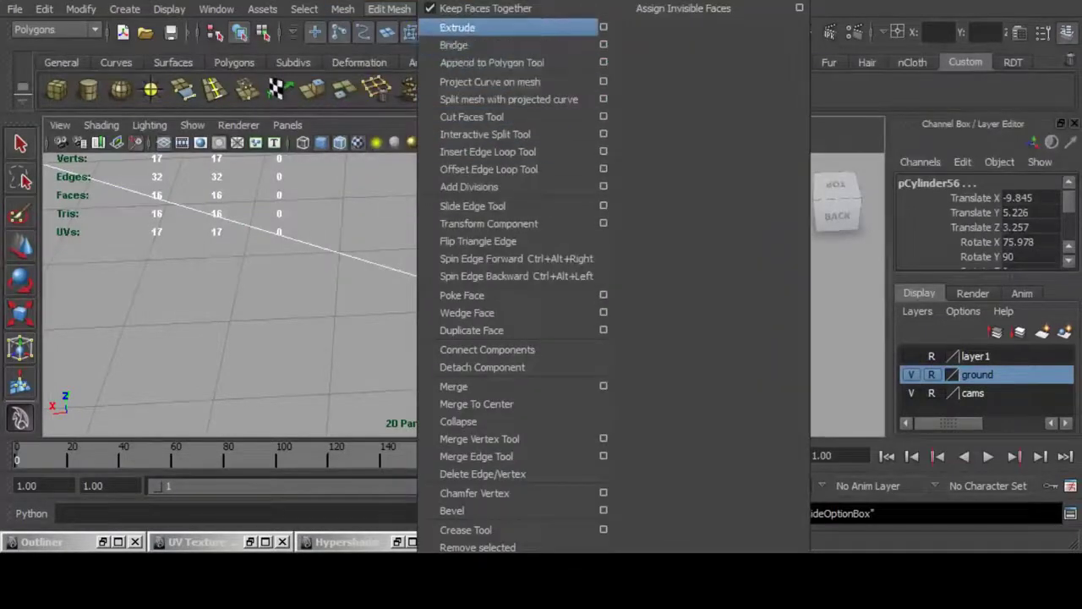
left_click(603, 28)
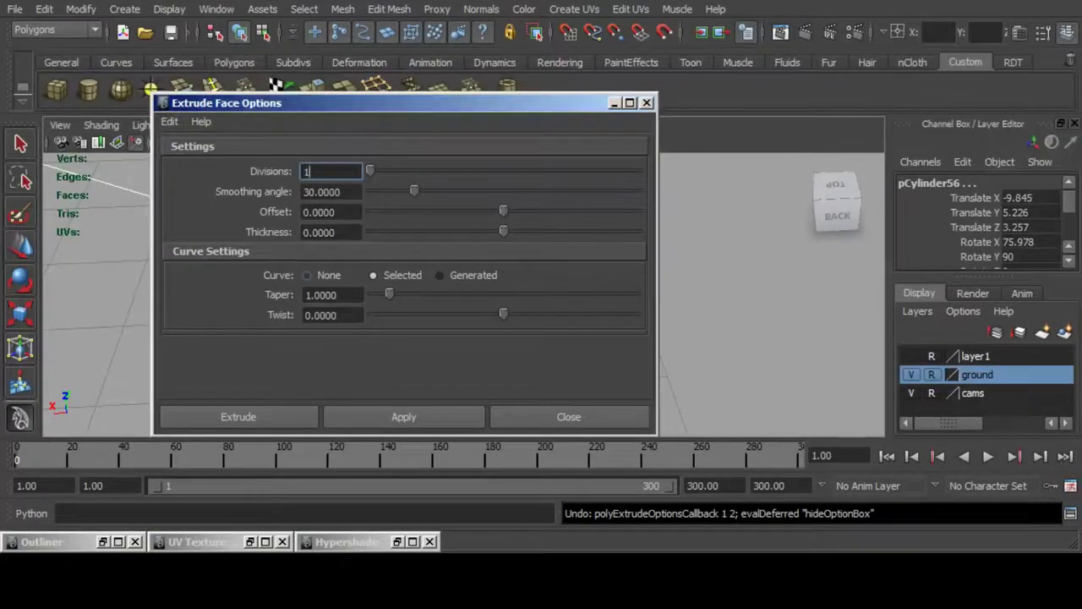
left_click(307, 276)
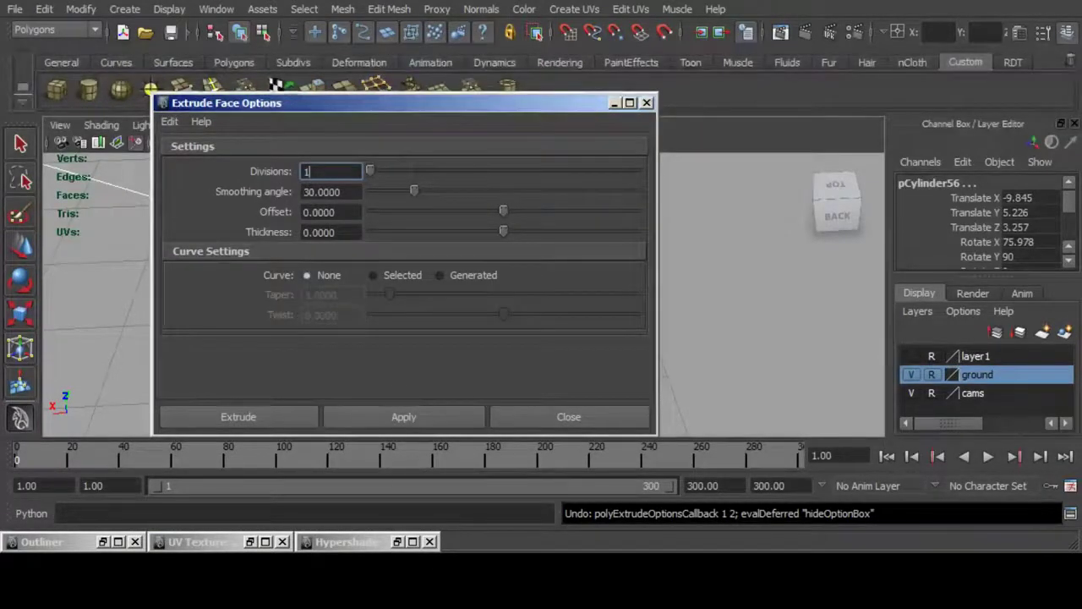
left_click(569, 417)
left_click(463, 288)
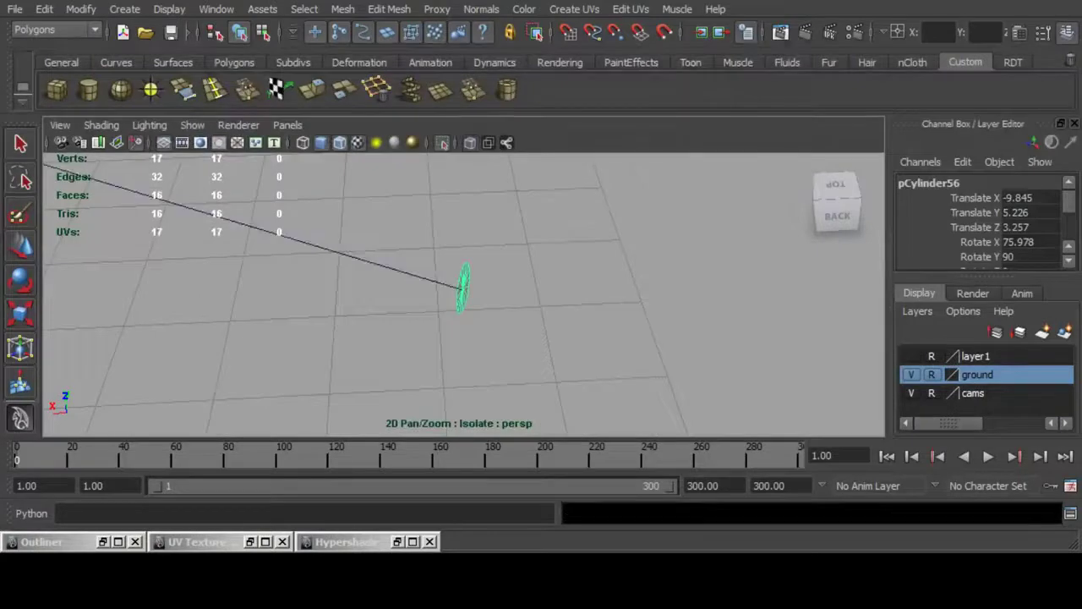
Step: Undo the disc's selections, rotations and moves as far as the history allows, back to its position at the hose curve's opposite end
scroll(464, 292, "down", 8)
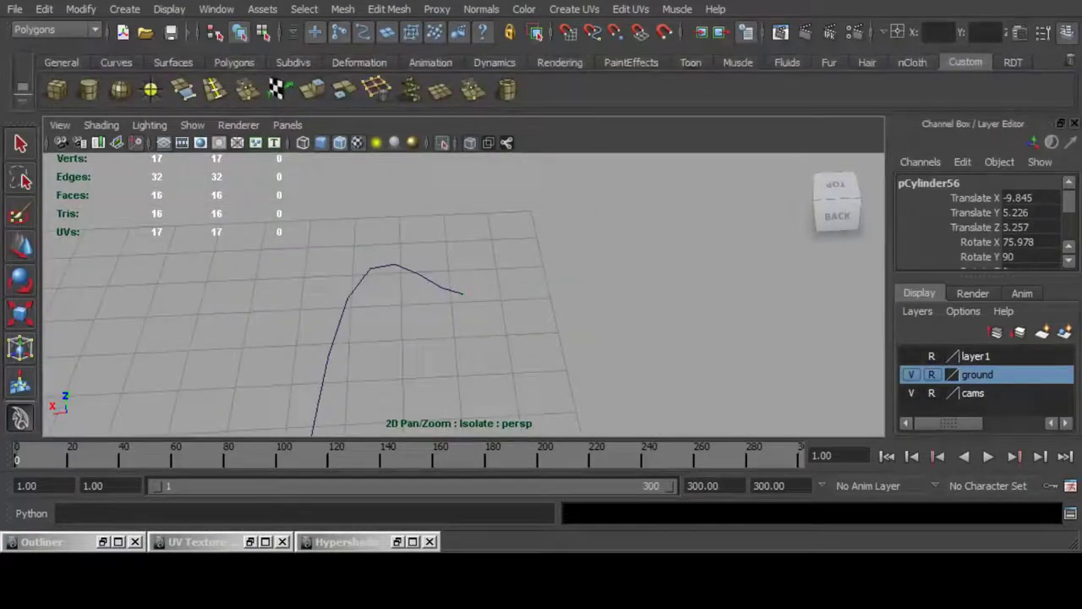
middle_click_drag(463, 291, 457, 209, "alt")
left_click_drag(457, 209, 262, 199, "alt")
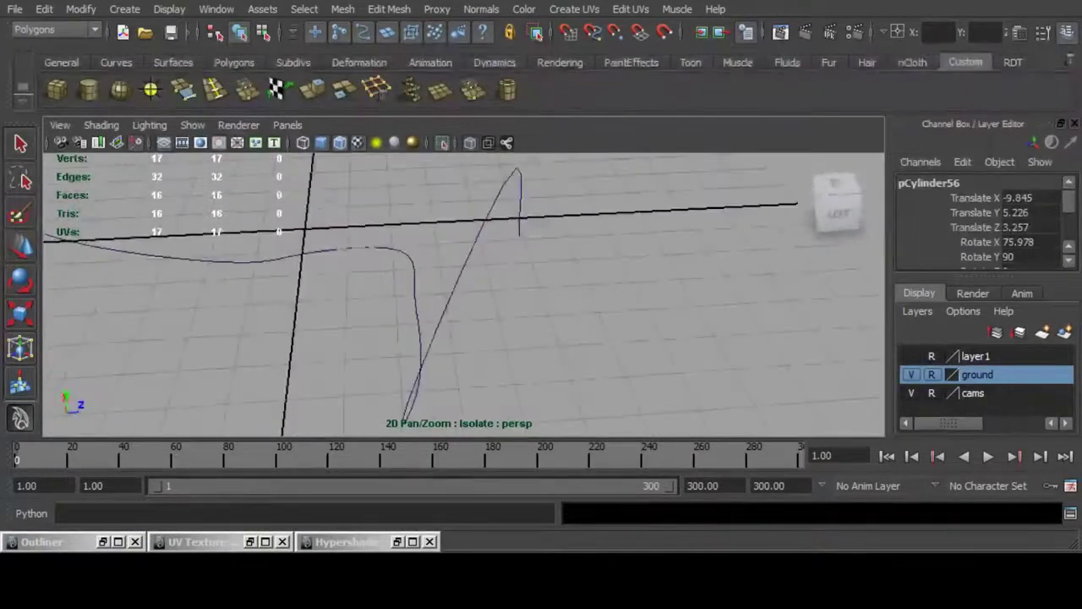
key("ctrl+z")
key("ctrl+z")
key("ctrl+z")
key("ctrl+z")
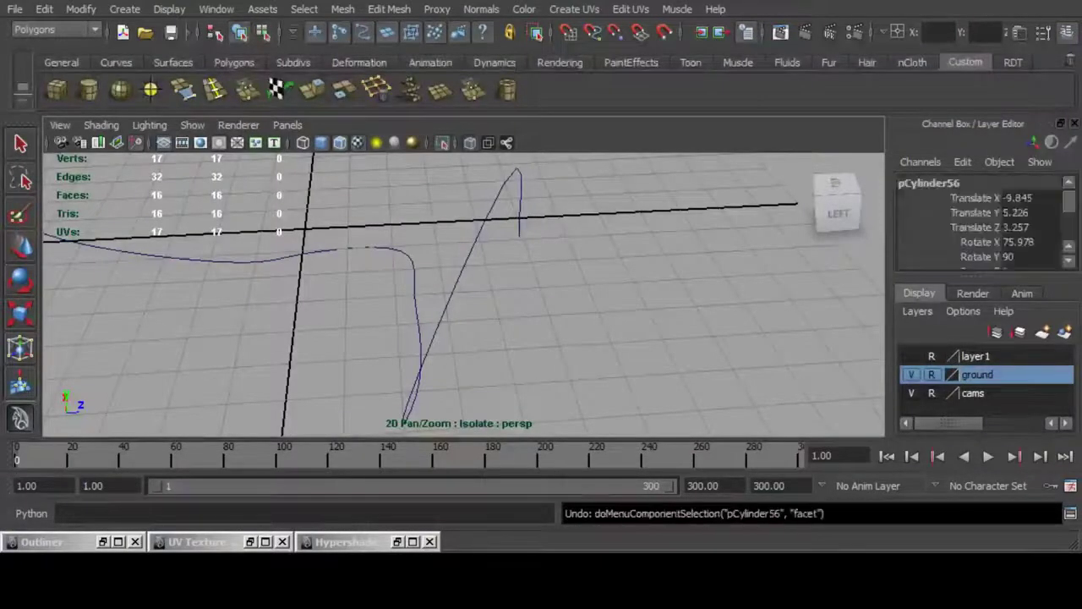
key("ctrl+z")
key("ctrl+z")
key("ctrl+z")
key("ctrl+z")
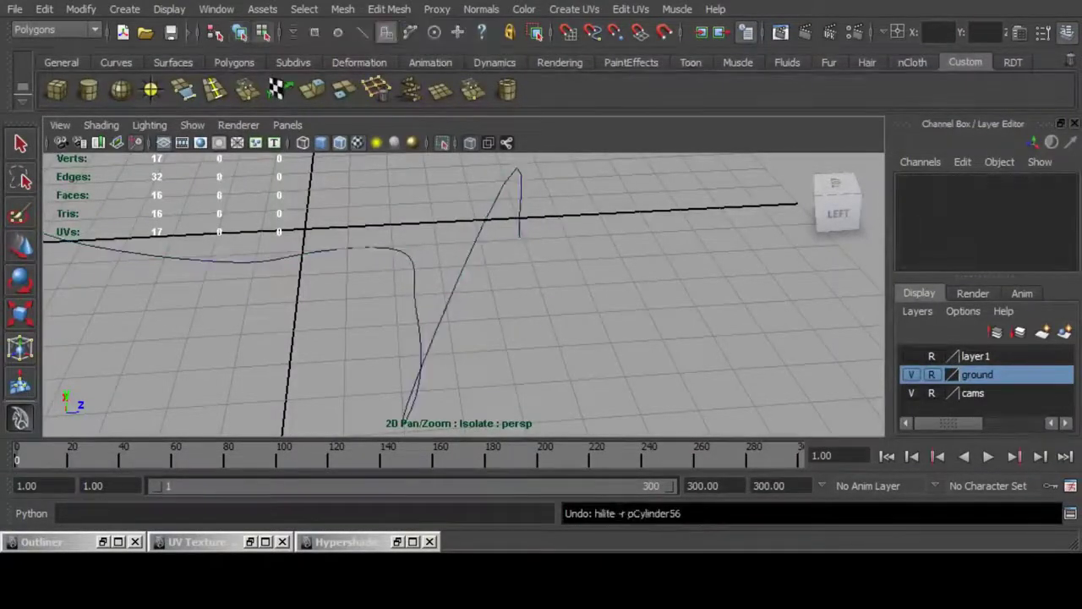
key("ctrl+z")
key("ctrl+z")
key("ctrl+z")
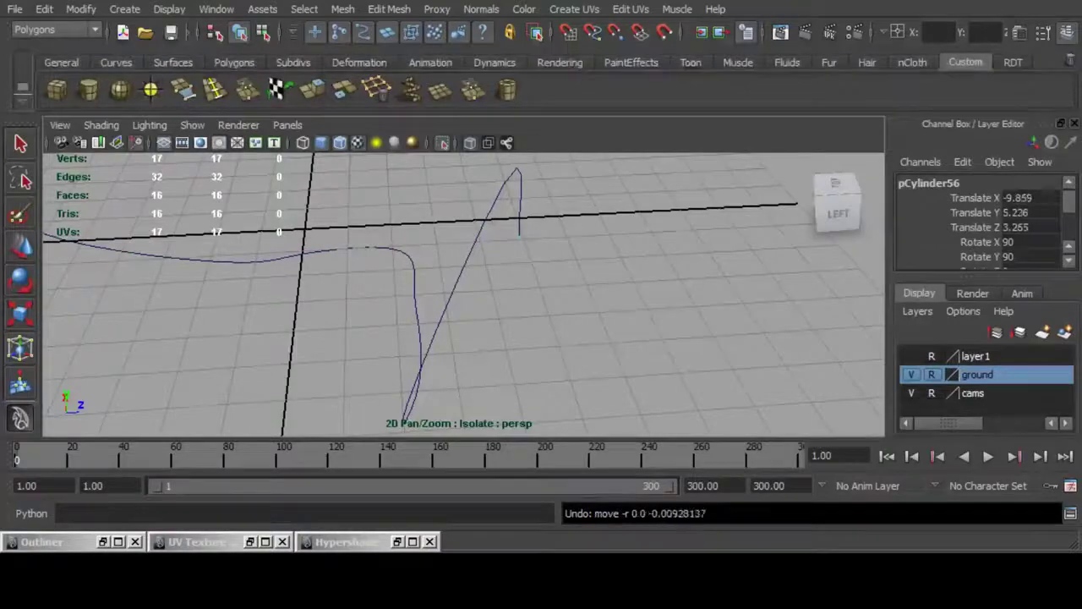
key("ctrl+z")
key("ctrl+z")
key("ctrl+z")
key("ctrl+z")
key("ctrl+z")
key("ctrl+z")
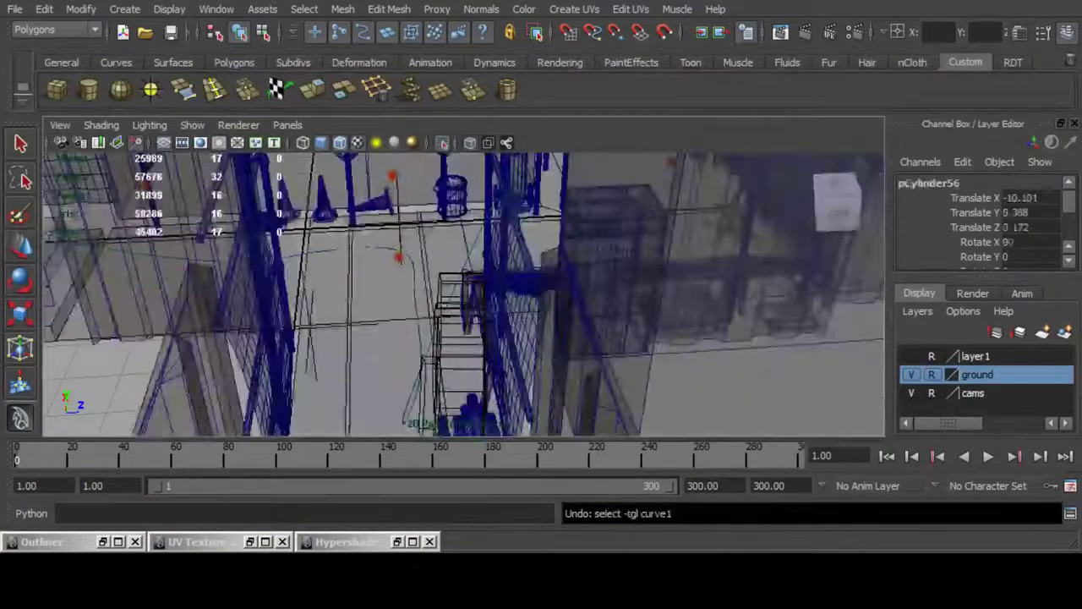
key("ctrl+z")
key("ctrl+z")
key("ctrl+z")
key("ctrl+z")
key("ctrl+z")
key("ctrl+z")
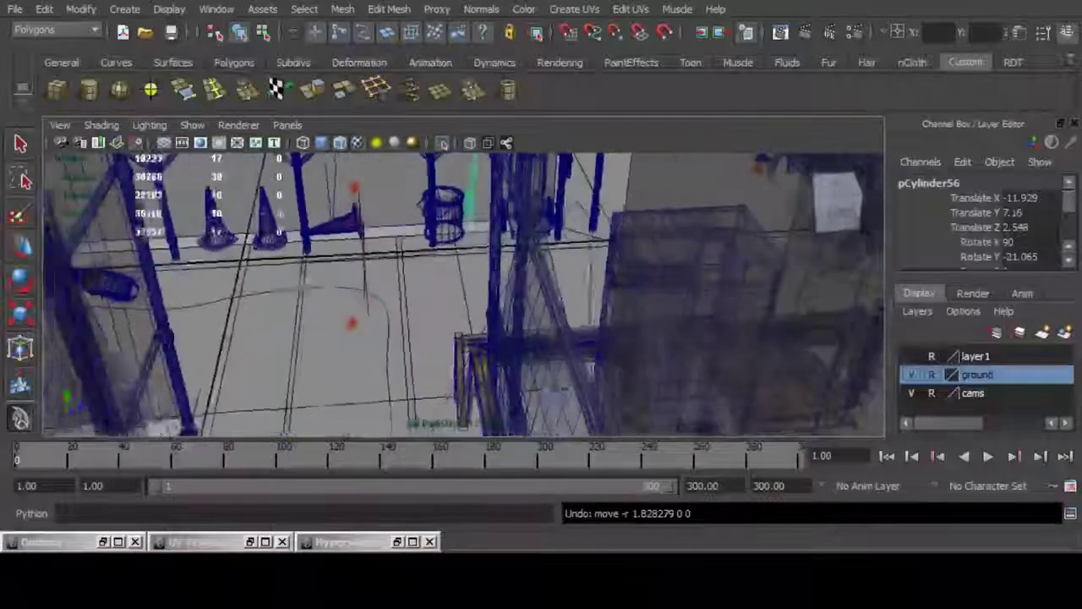
key("ctrl+z")
key("ctrl+z")
key("ctrl+z")
key("ctrl+z")
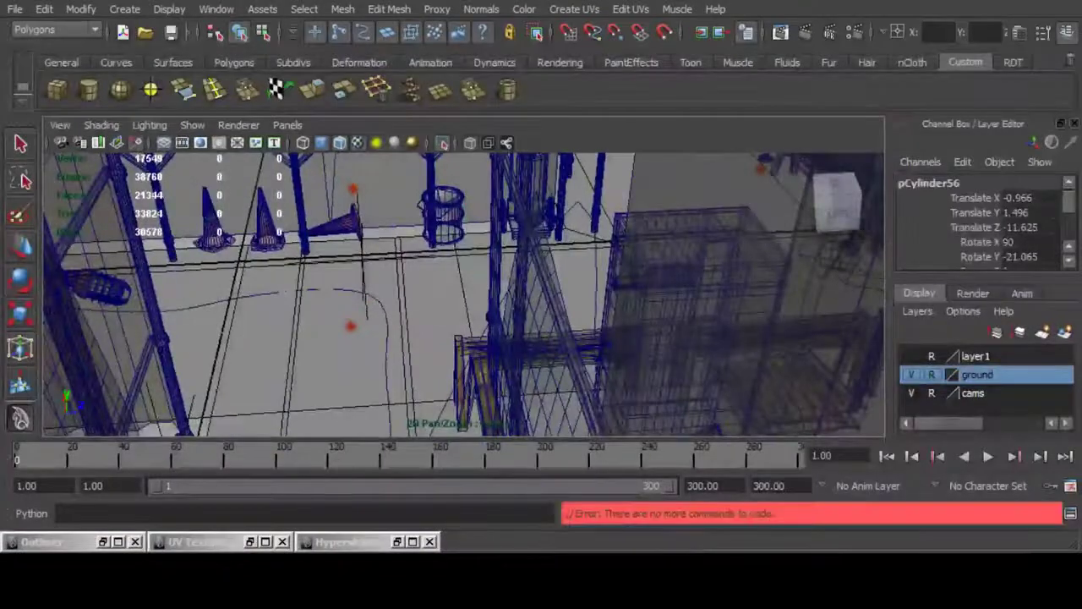
Step: Nudge the disc along X and Z to about X -0.965 and Z -11.624, centring it on the hose curve's end
key("f")
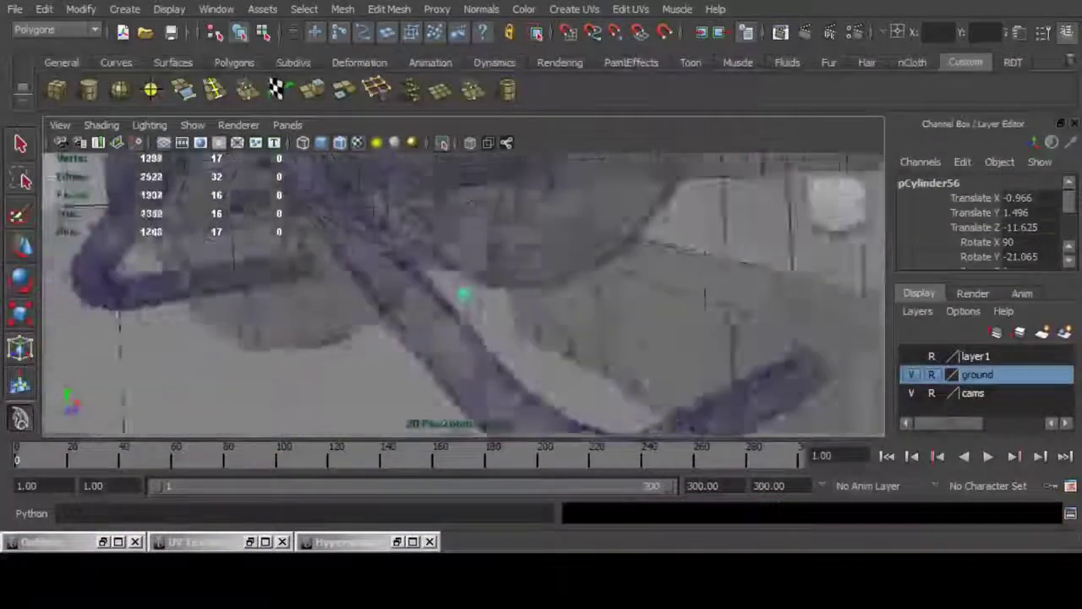
key("bracketleft")
key("bracketleft")
key("bracketleft")
key("bracketleft")
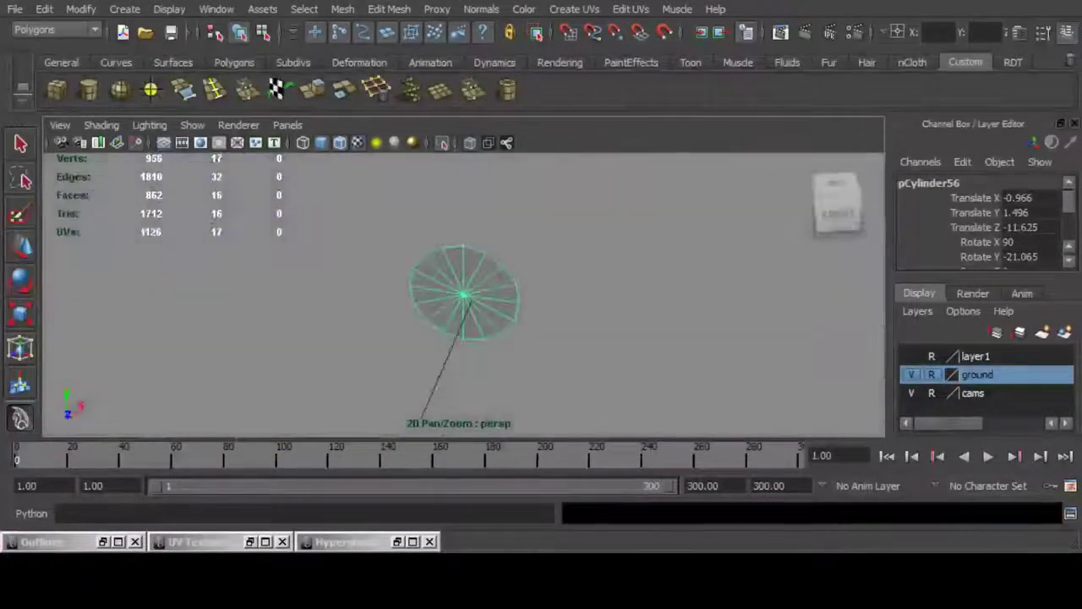
key("w")
left_click_drag(499, 262, 537, 285, "alt")
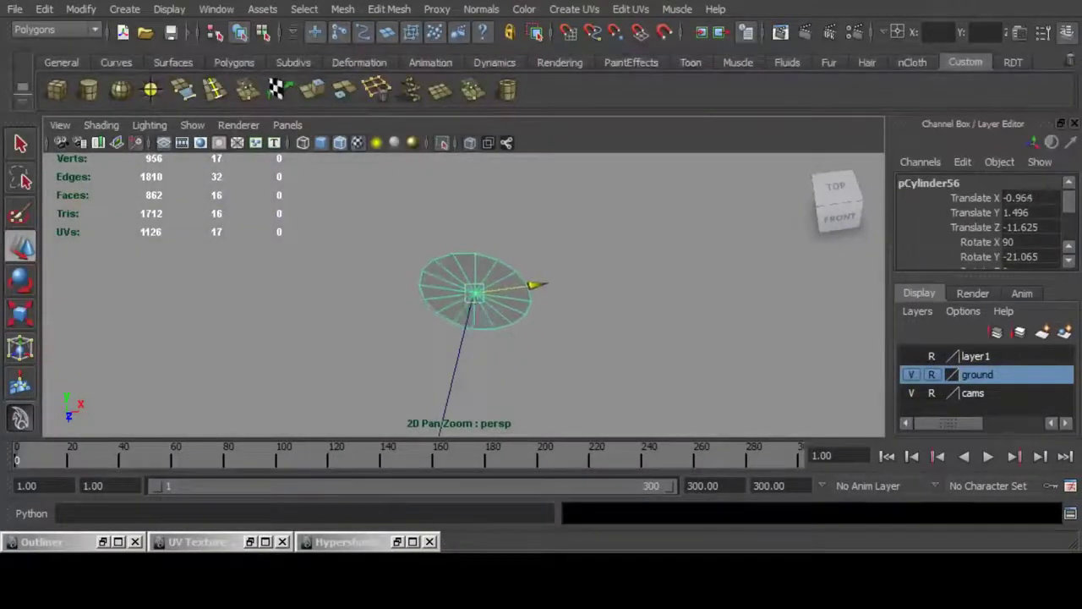
key("bracketleft")
key("bracketleft")
key("bracketleft")
key("bracketleft")
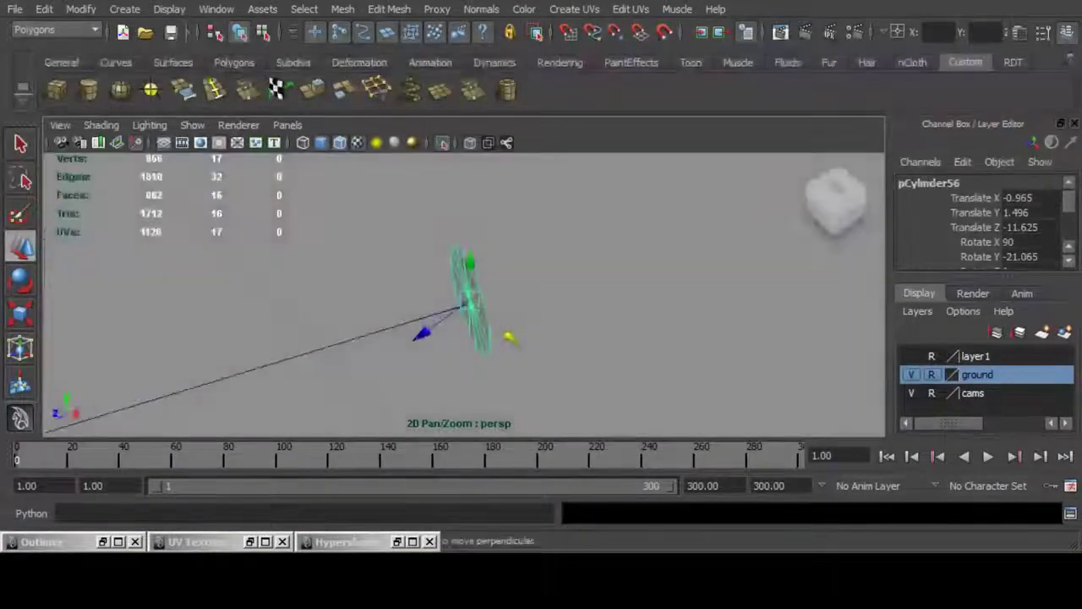
left_click_drag(421, 334, 542, 316)
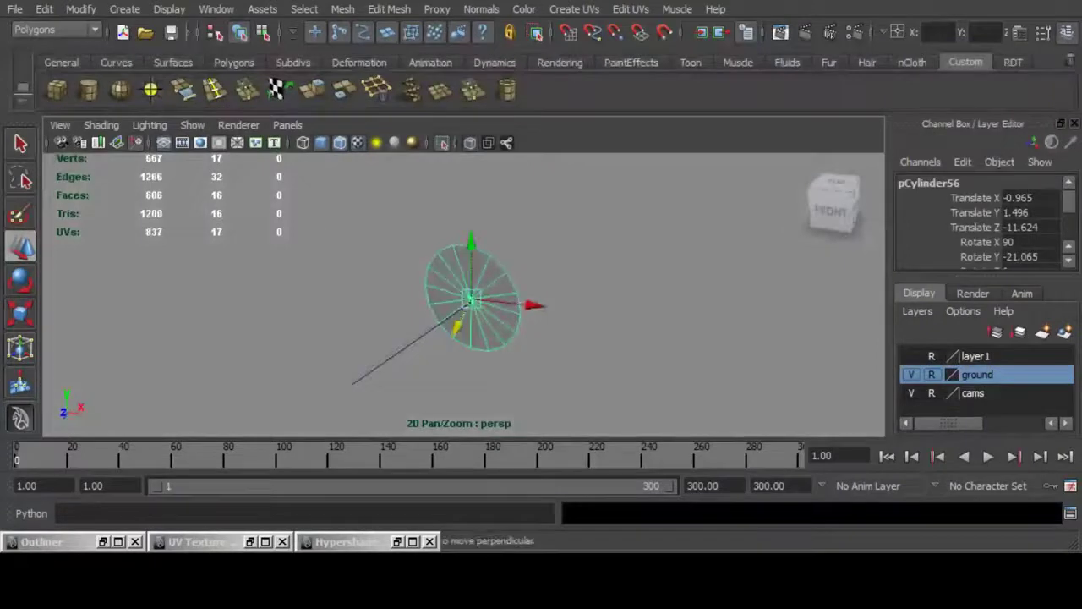
Step: Add the hose curve to the disc selection, try a direct extrusion, and undo it
left_click(395, 354, "shift")
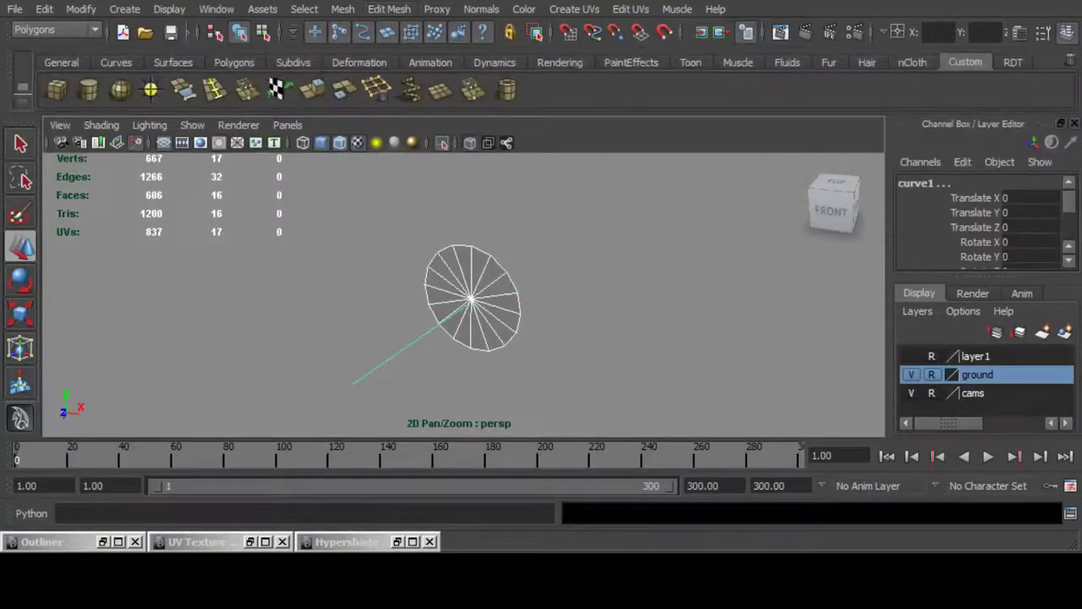
left_click(312, 89)
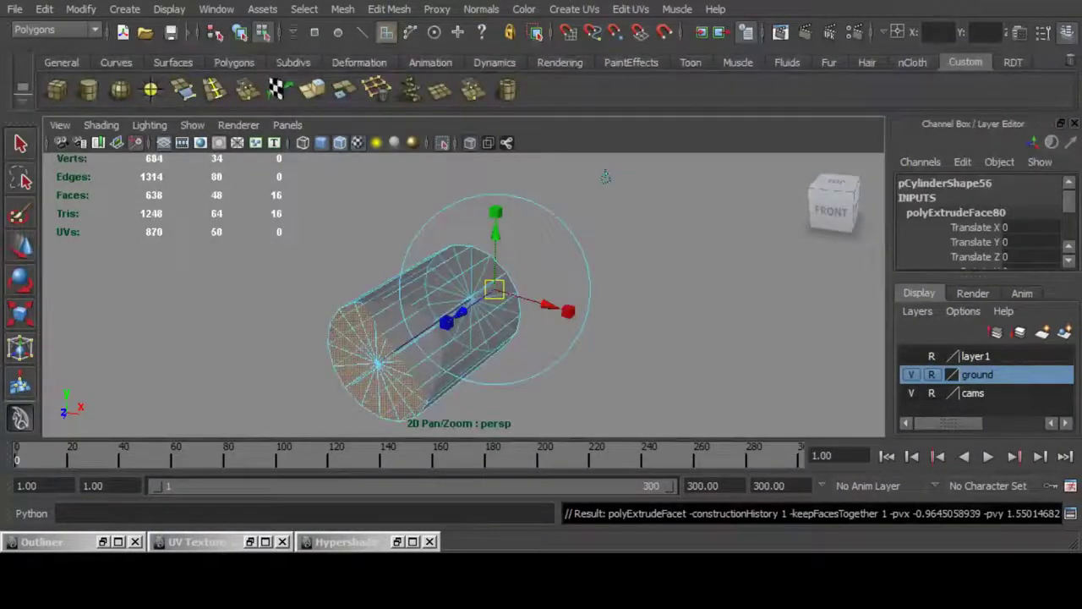
scroll(606, 177, "down", 10)
key("ctrl+z")
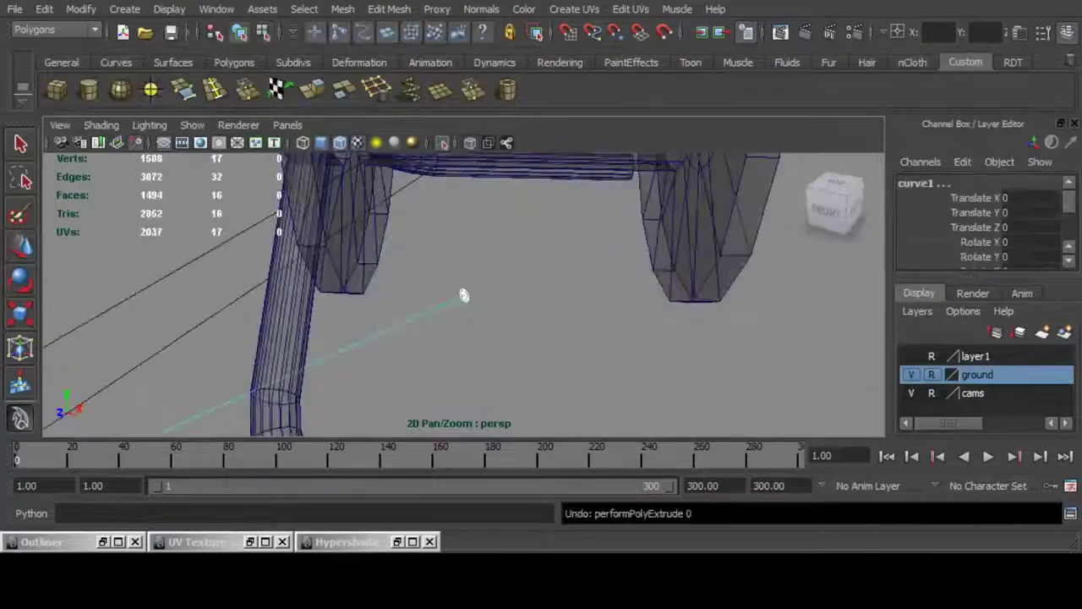
Step: Extrude the disc's faces with the Curve option set to None, trying 10 divisions and undoing that change
left_click(389, 9)
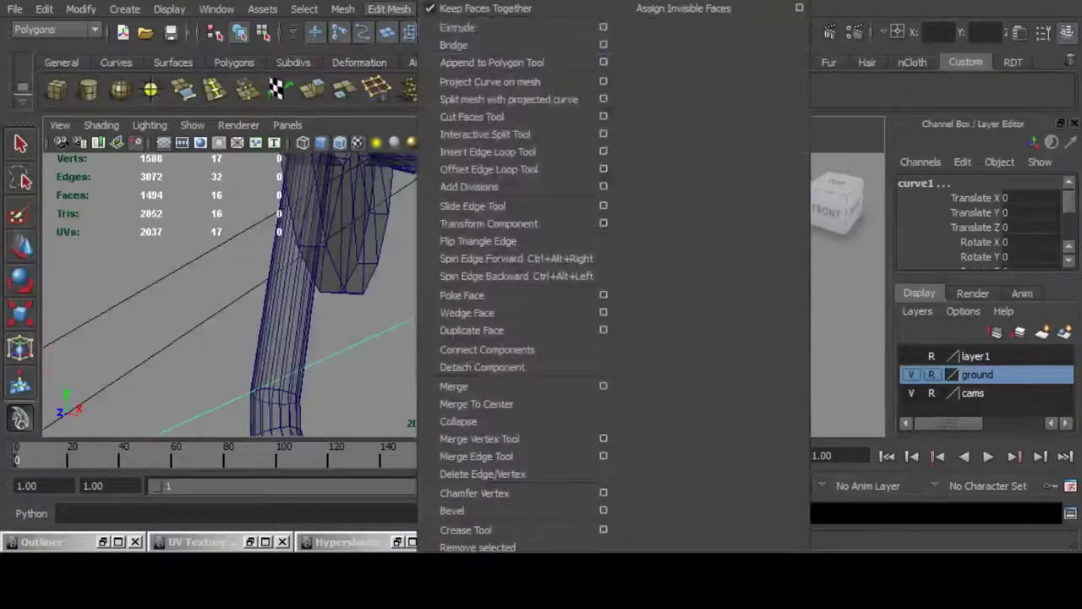
left_click(602, 33)
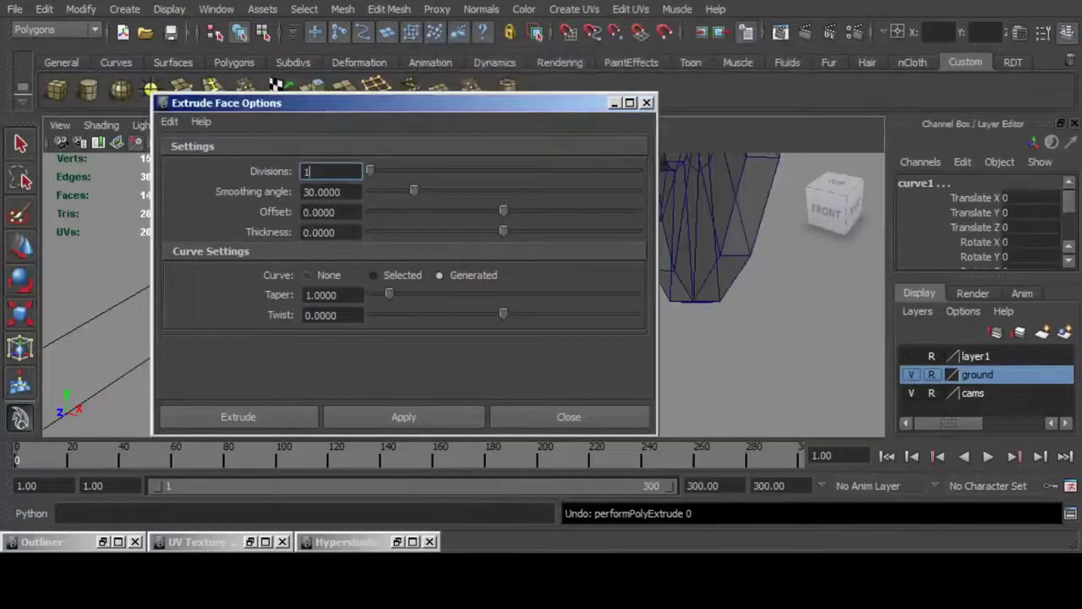
left_click(307, 275)
left_click(239, 416)
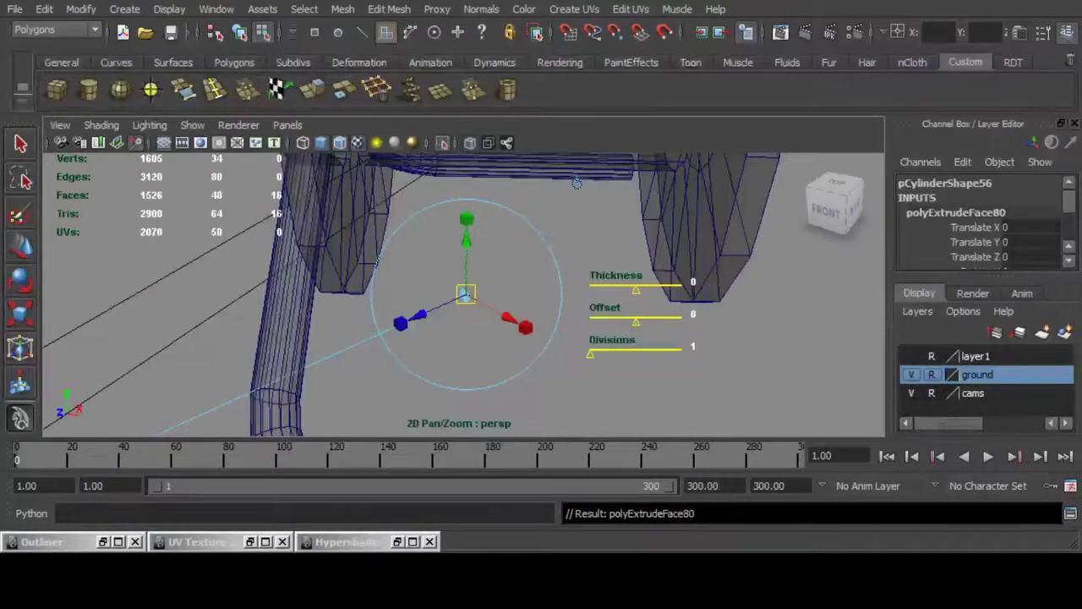
key("ctrl+z")
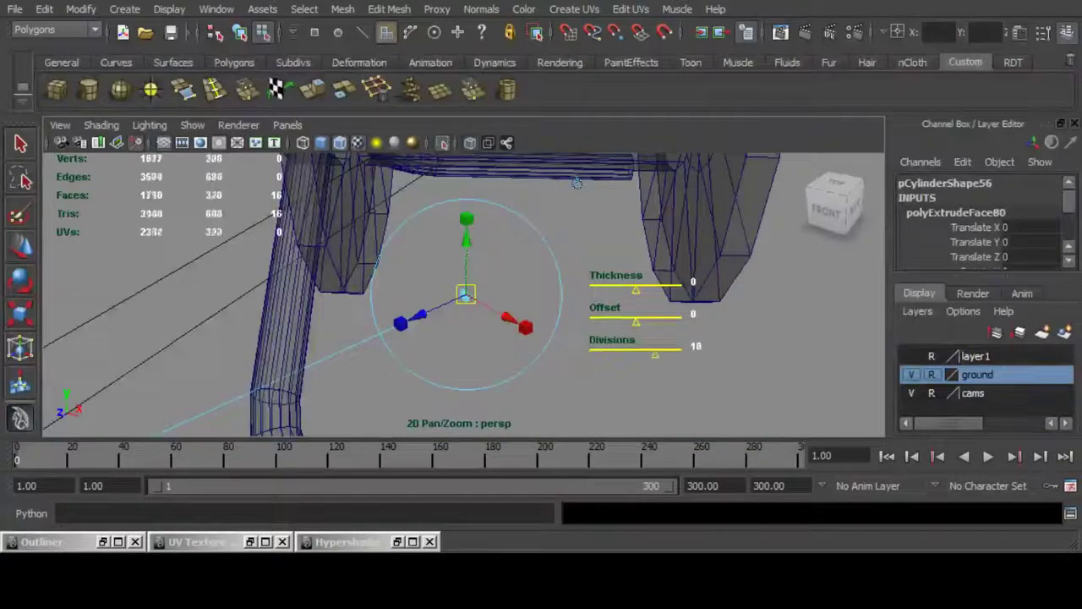
Step: Set the disc extrusion's Thickness to about 1 to lengthen it along the start of the hose curve
left_click_drag(636, 289, 671, 289)
left_click_drag(577, 182, 571, 182, "alt")
left_click_drag(669, 288, 676, 287)
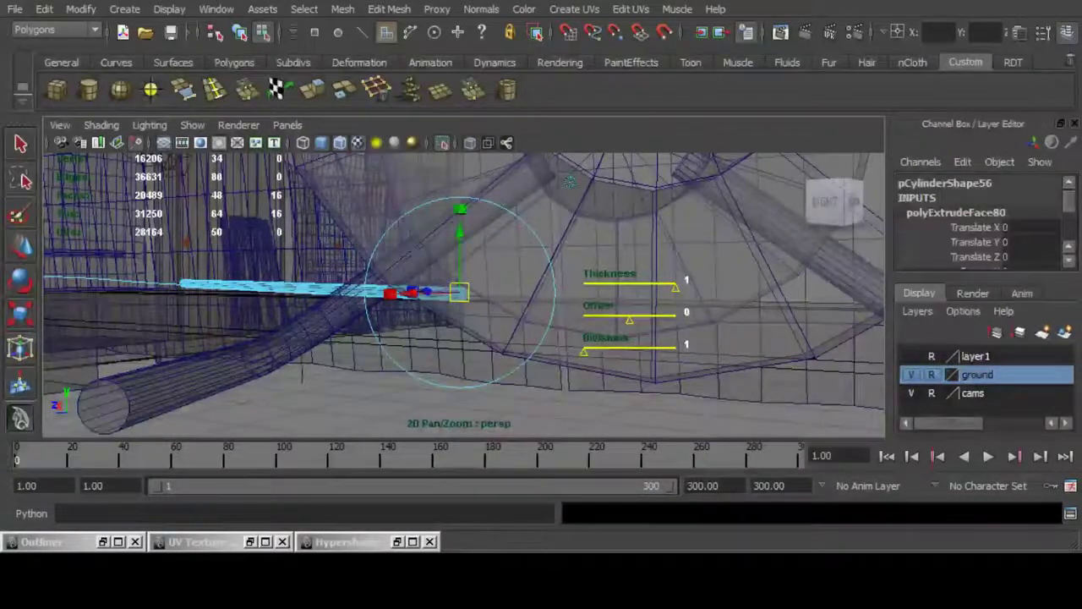
Step: Try the disc extrusion's Thickness at 1 again, and undo the extrusion and the changes just before it
middle_click_drag(571, 181, 570, 181)
left_click_drag(584, 288, 676, 288)
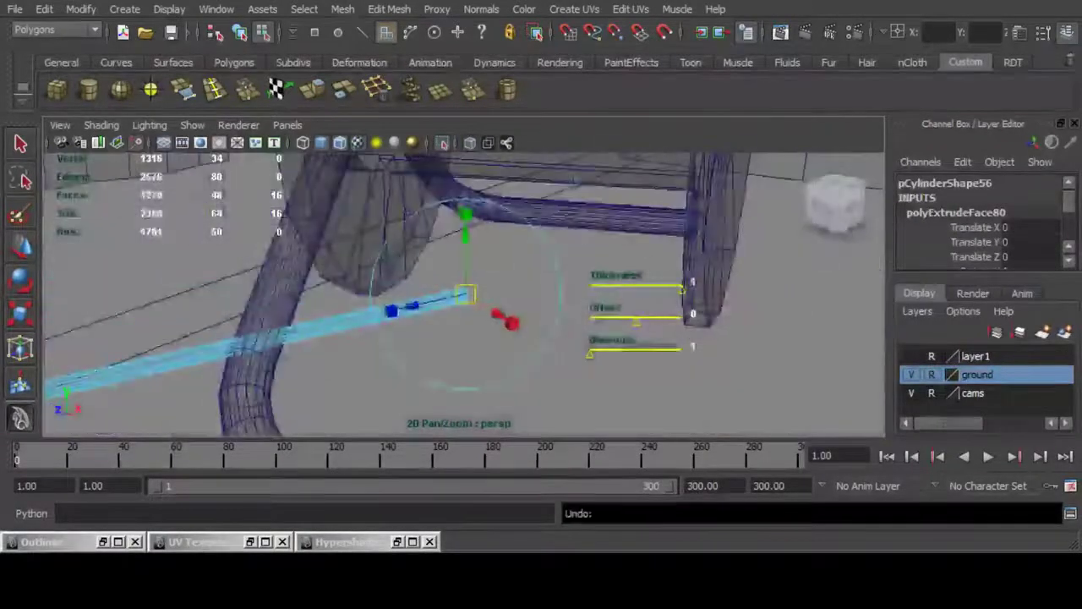
key("ctrl+z")
key("ctrl+z")
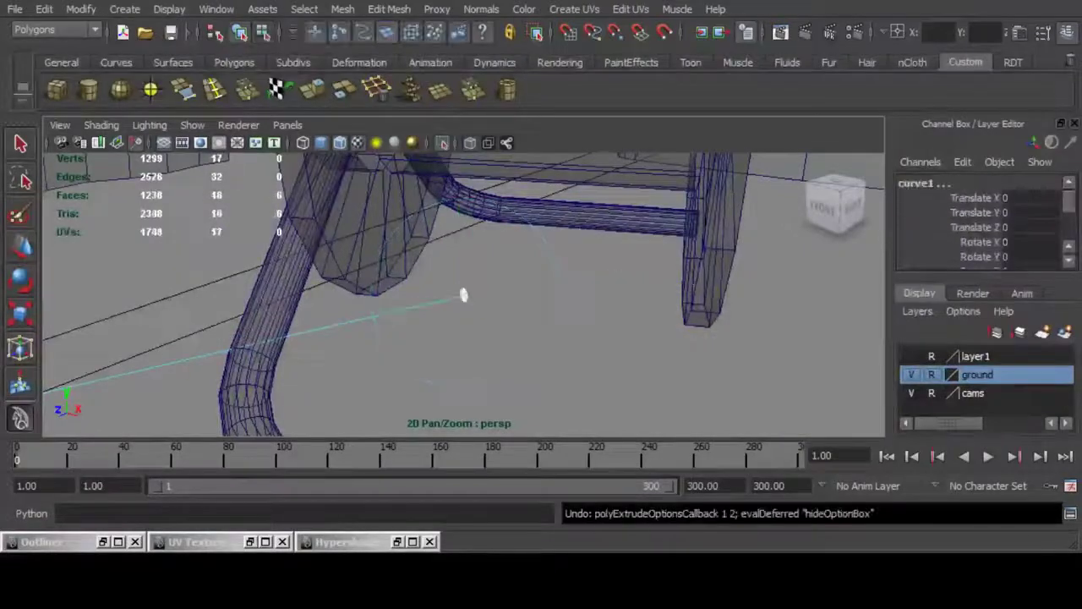
left_click_drag(575, 182, 541, 401, "alt")
key("ctrl+z")
key("ctrl+z")
key("ctrl+z")
key("ctrl+z")
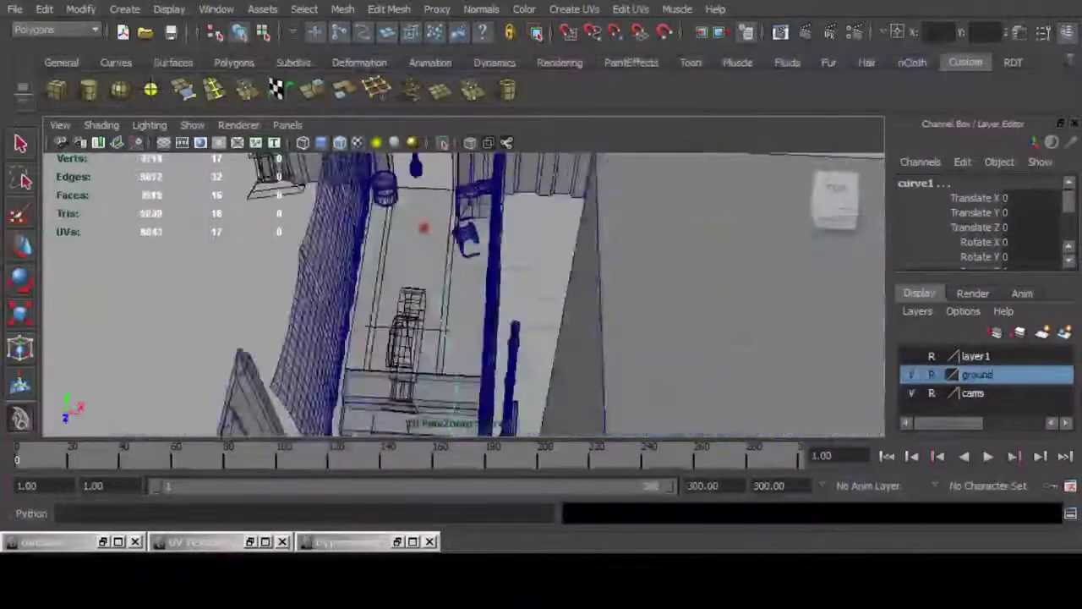
key("ctrl+z")
key("ctrl+z")
Step: Switch to the browser and search Google for "extruding curve maya 2012 esp curve tool"
key("alt+Tab")
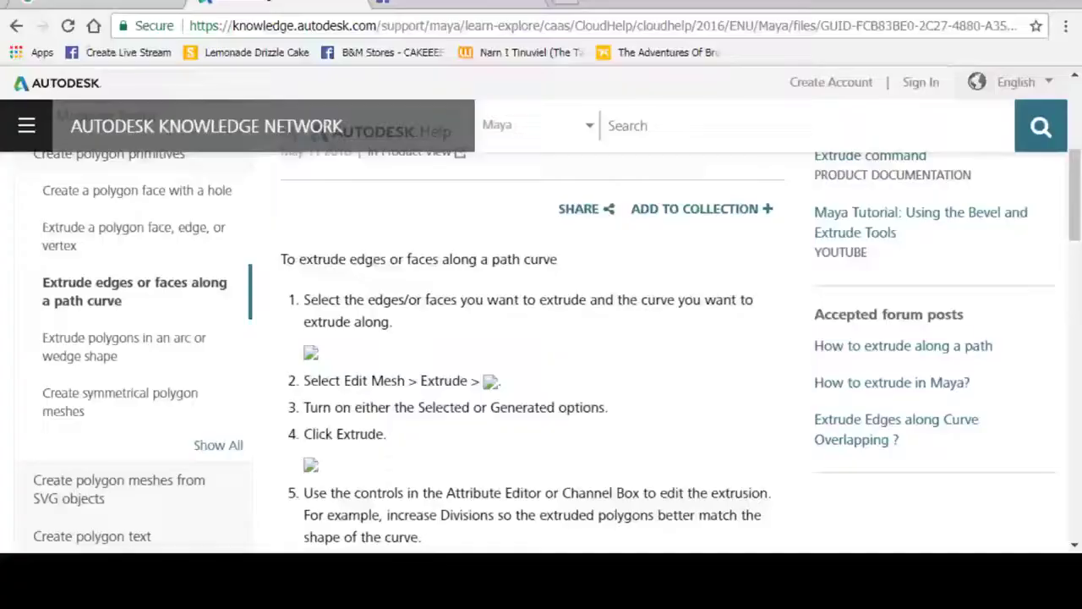
key("alt+Left")
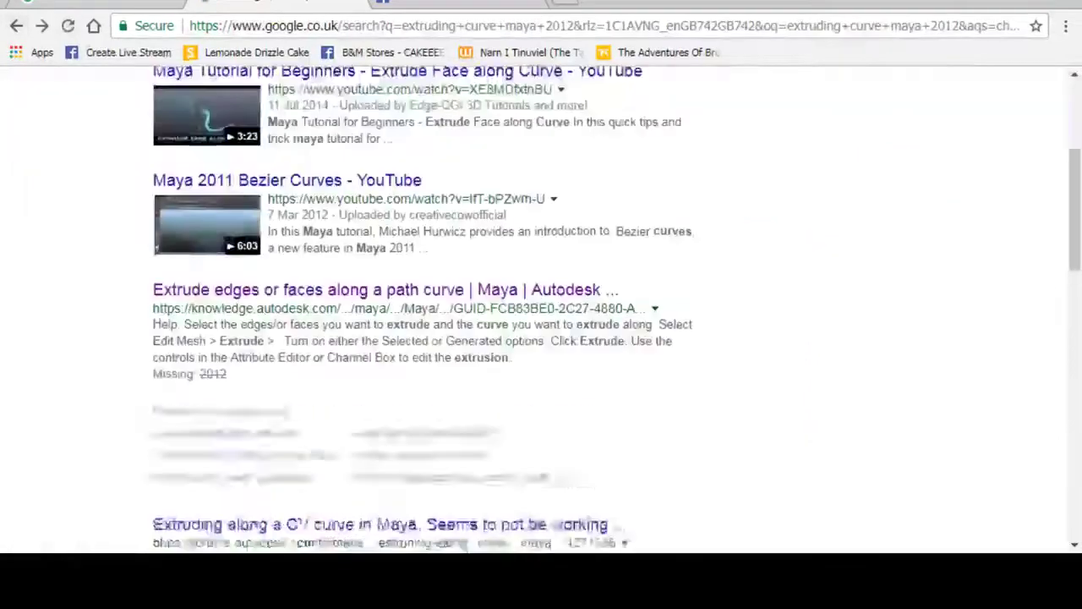
scroll(541, 338, "up", 5)
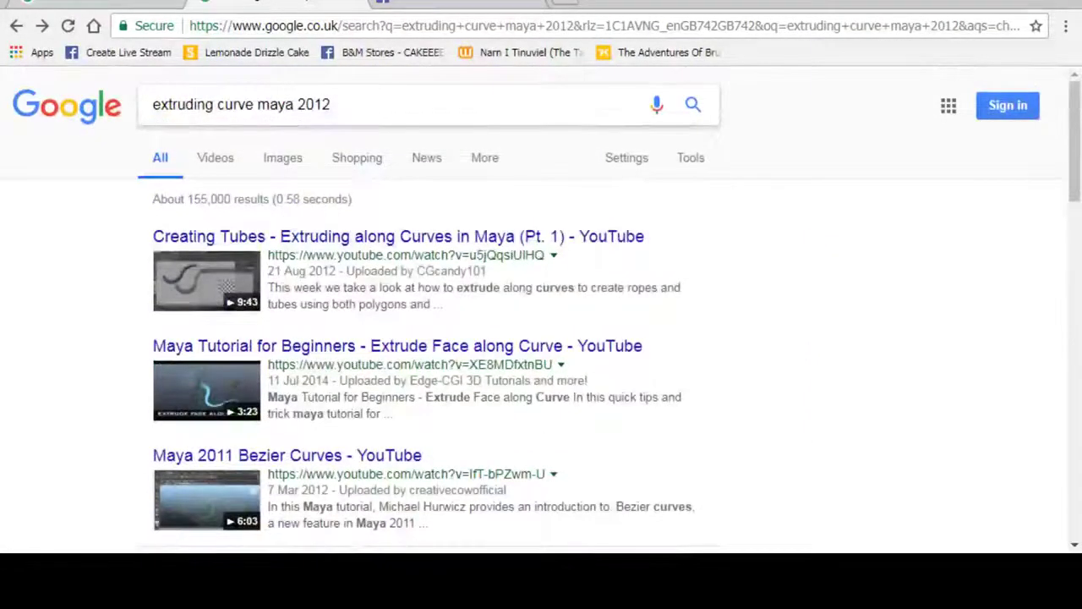
left_click(333, 105)
type("esp")
type(" curv")
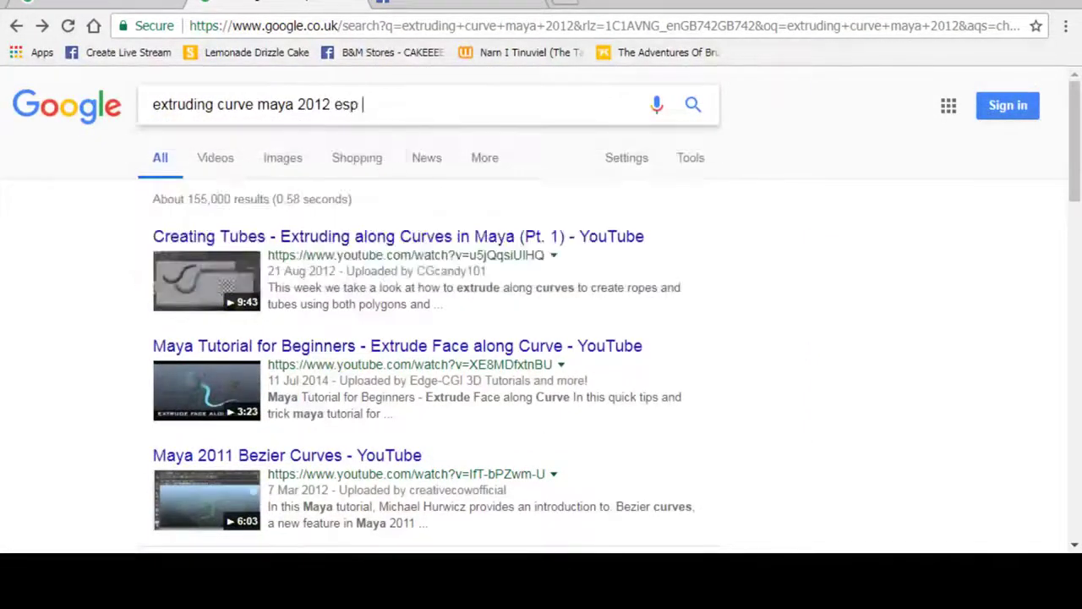
type("e")
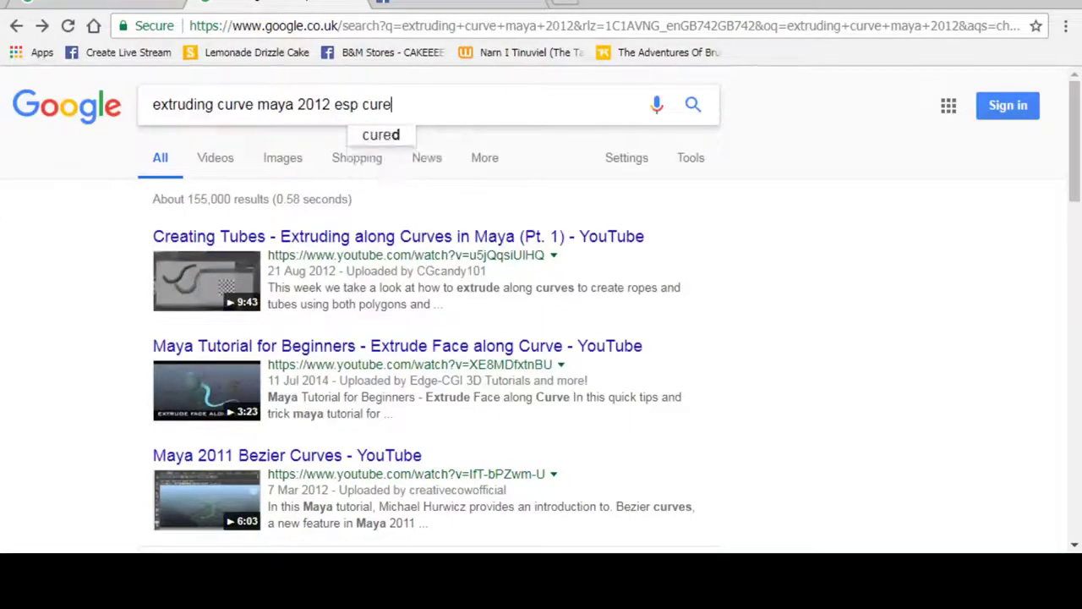
key("BackSpace")
key("BackSpace")
type("rve tool")
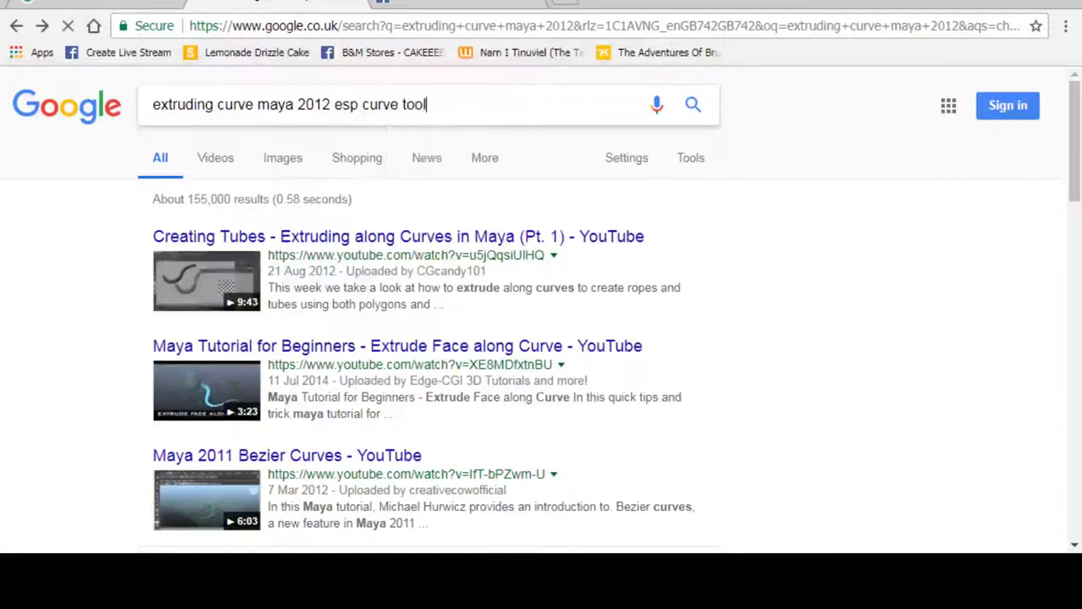
key("Return")
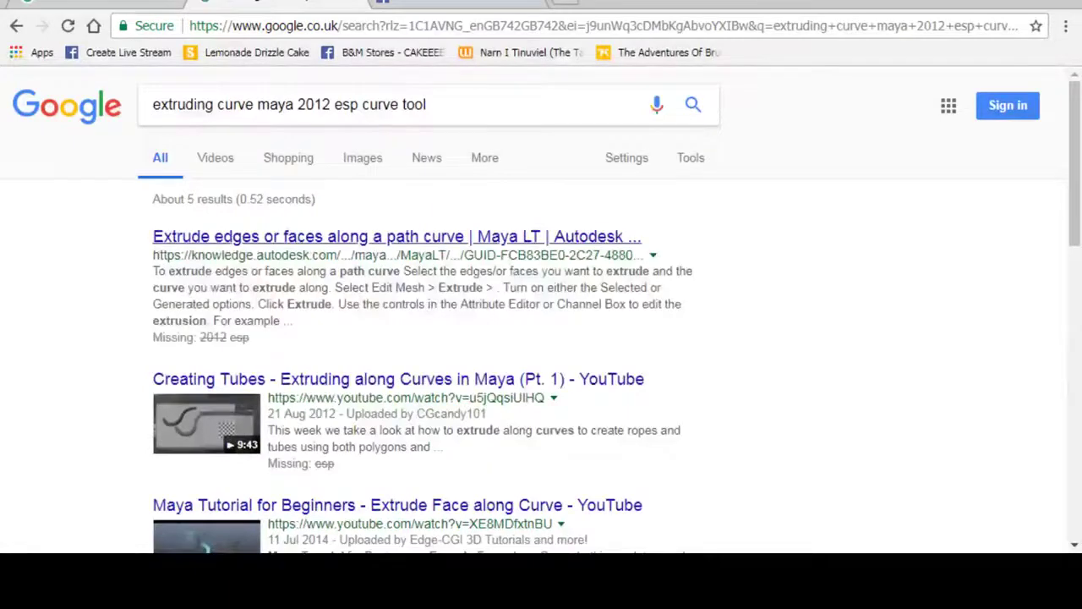
Step: Look through the search results and the Autodesk Maya LT article on extruding edges or faces along a path curve
scroll(423, 338, "down", 3)
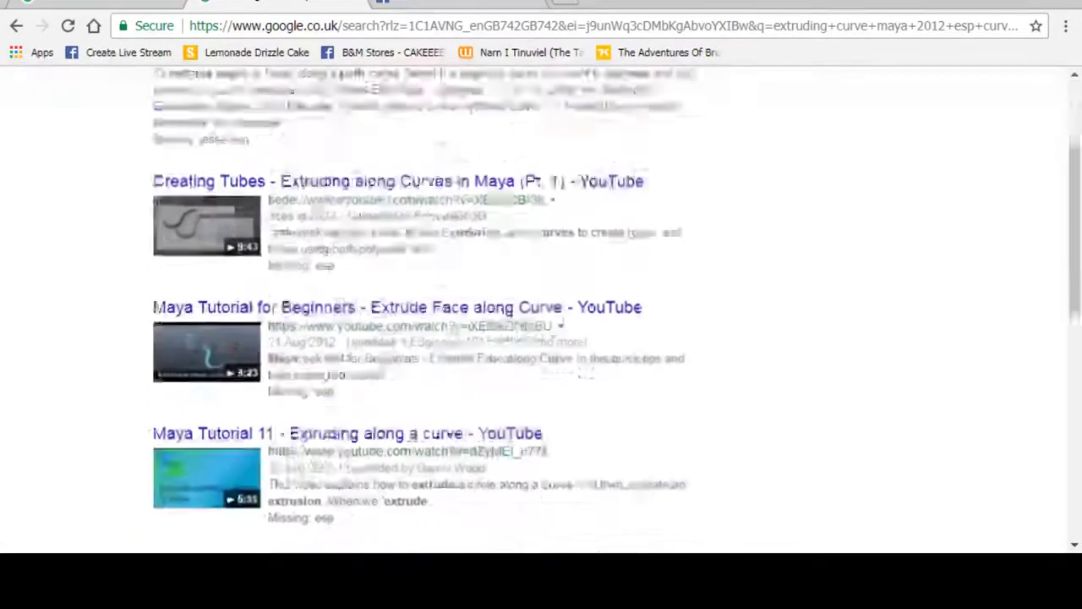
scroll(423, 338, "down", 3)
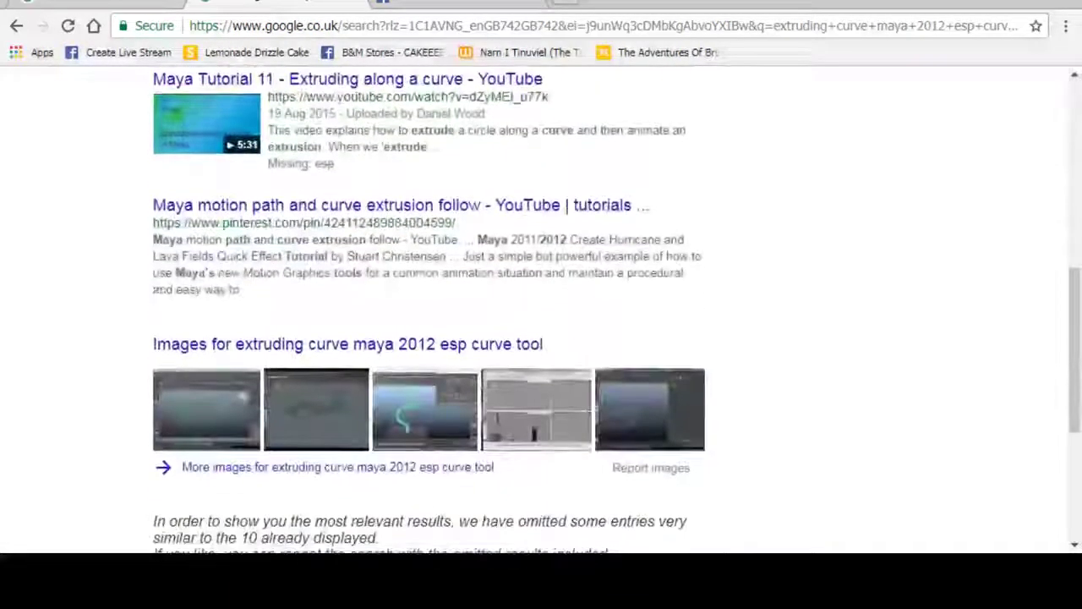
key("ctrl+Tab")
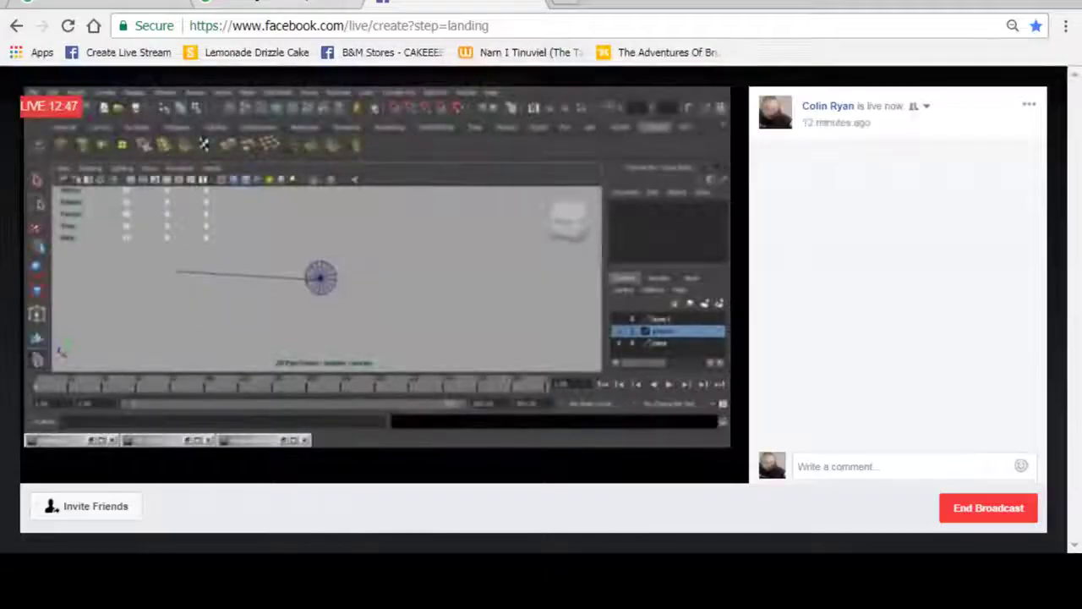
key("ctrl+shift+Tab")
scroll(769, 442, "down", 3)
scroll(541, 305, "up", 15)
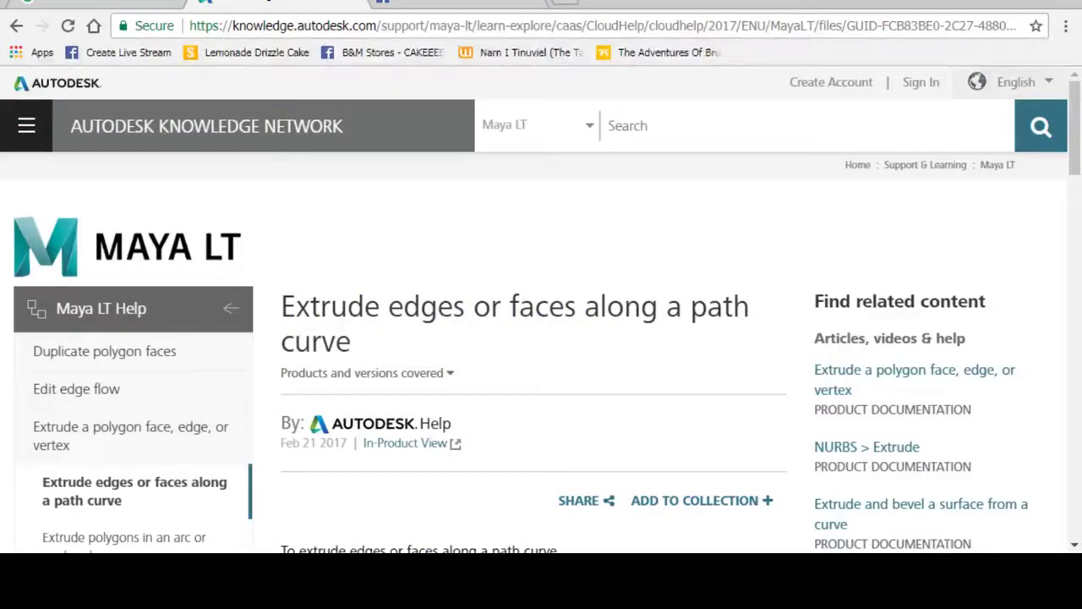
key("alt+Left")
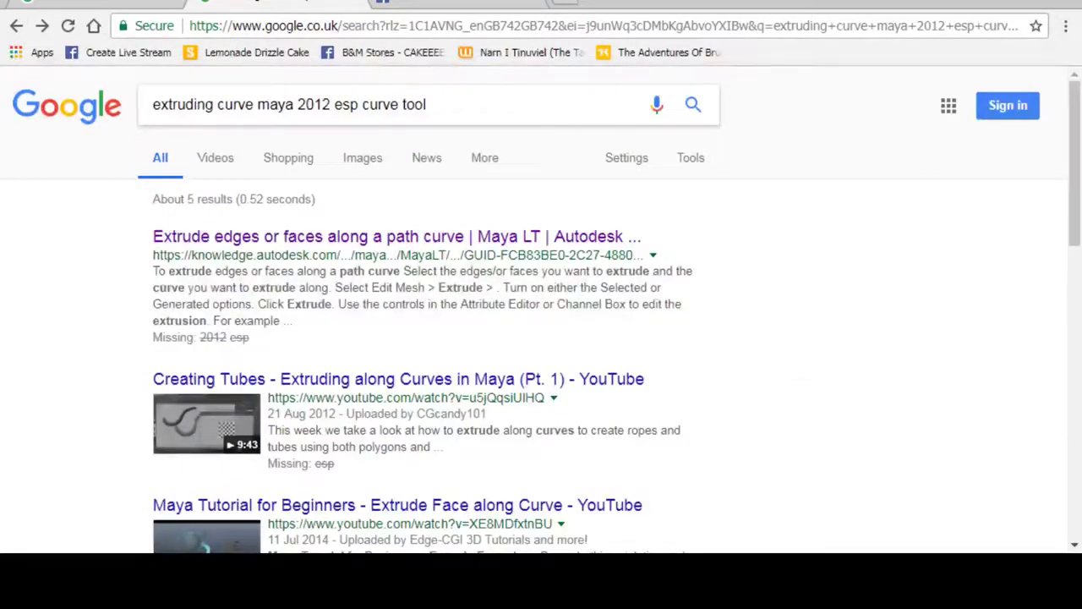
Step: Switch back to Maya, select all the disc's faces together with the hose curve, and extrude them
key("alt+Tab")
left_click(116, 62)
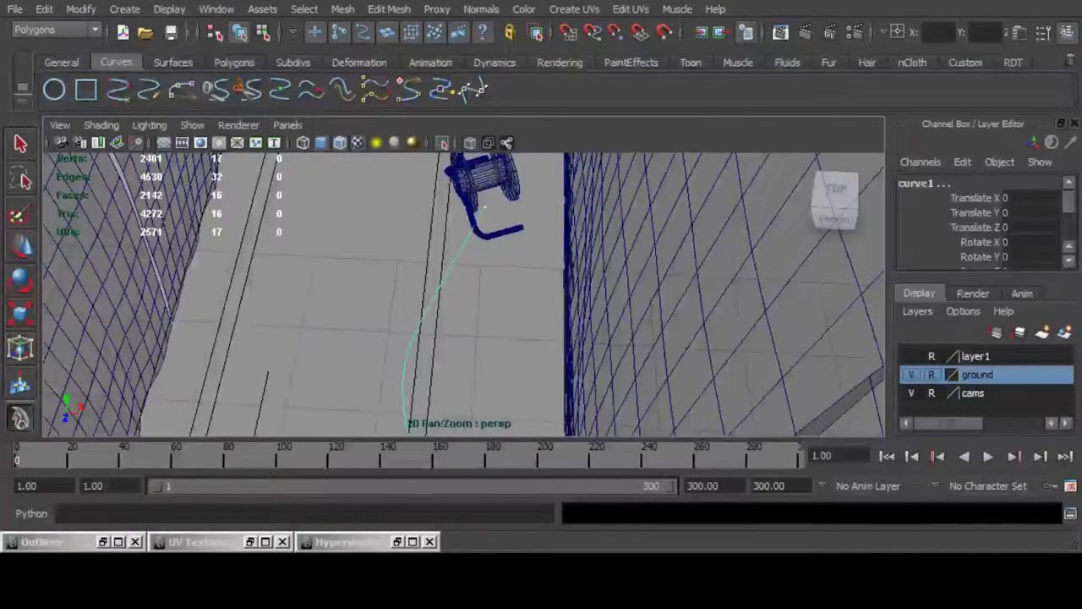
left_click(966, 62)
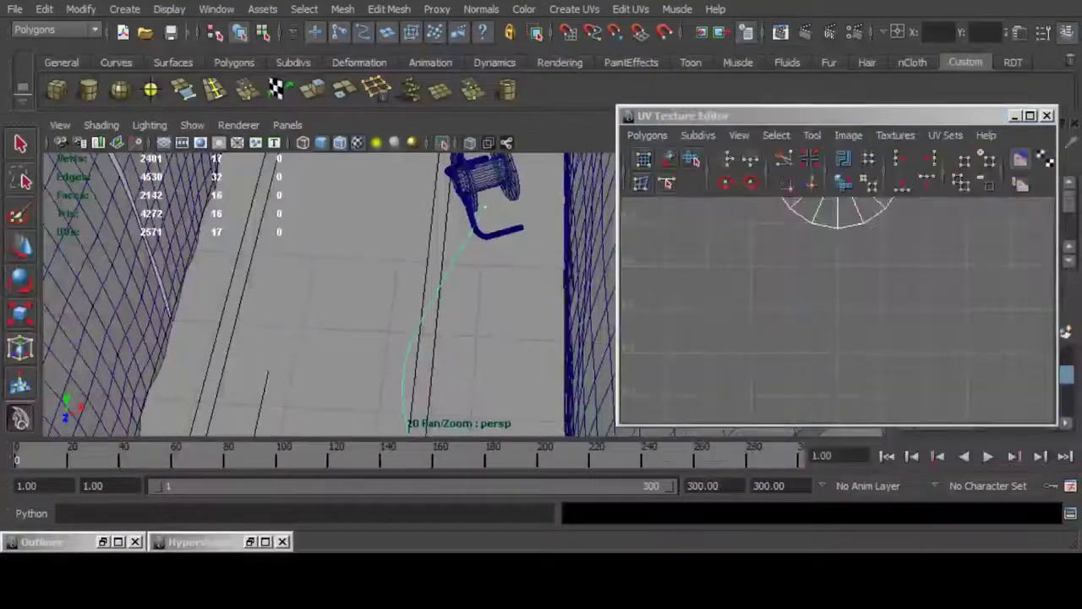
left_click(410, 342)
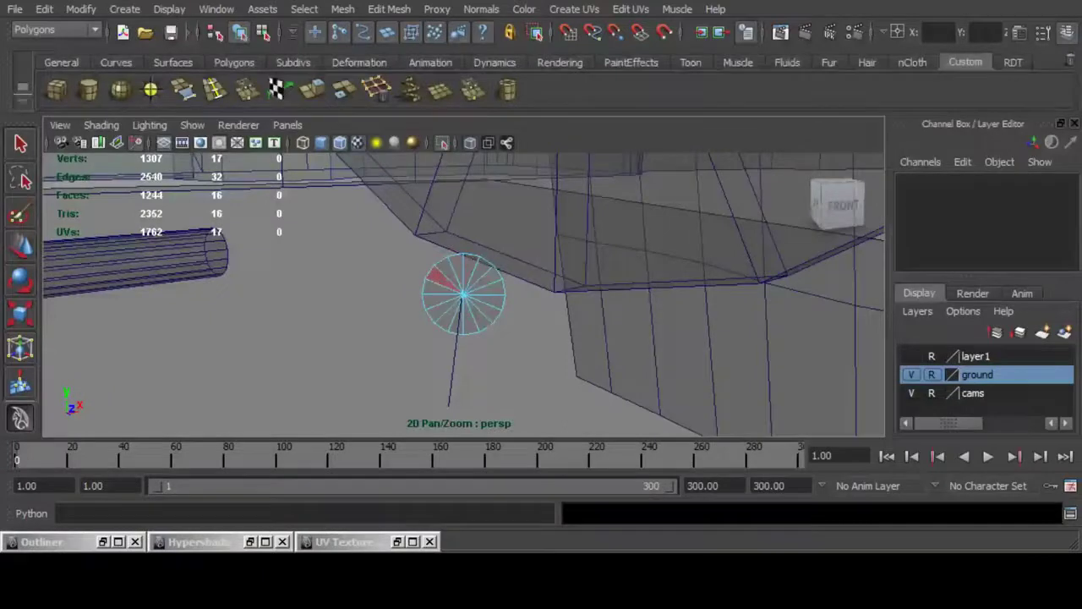
double_click(439, 278)
left_click(455, 348, "shift")
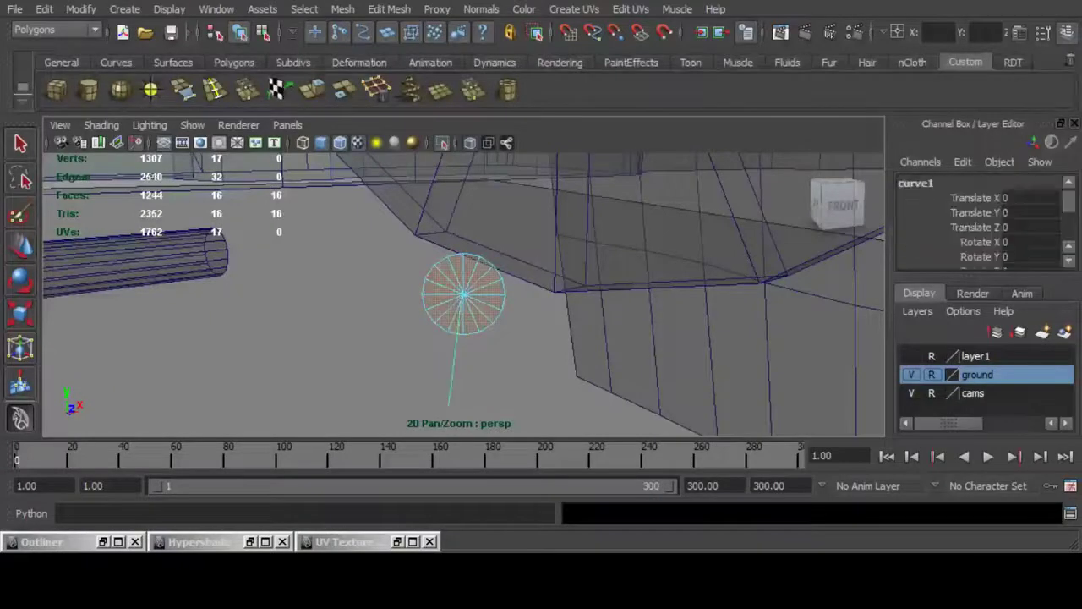
left_click(312, 89)
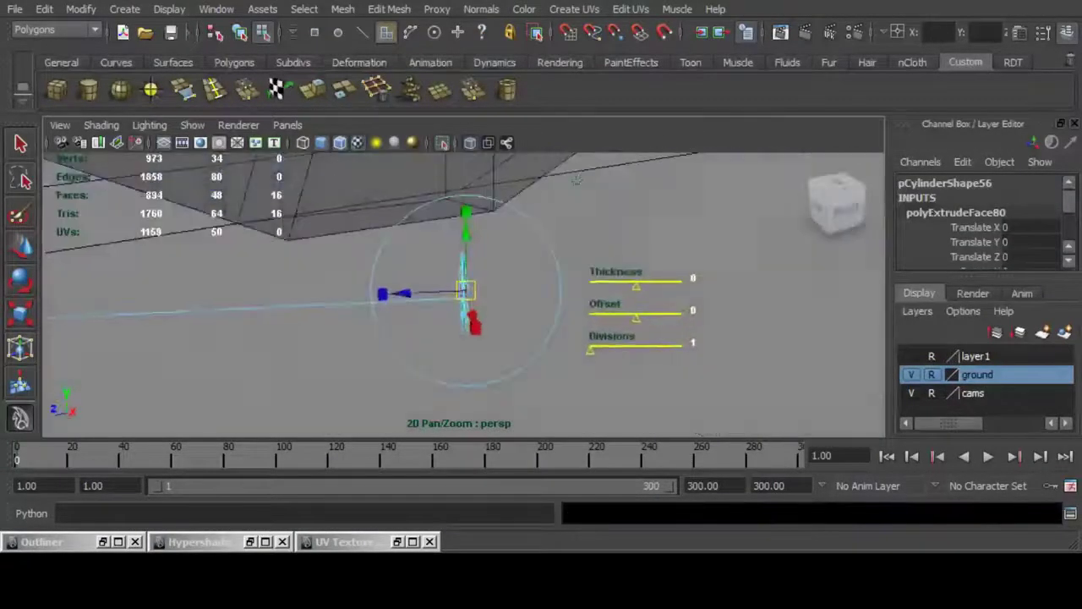
Step: Set the extrusion's Thickness to 1 and inspect the extruded tube against the hose curve
left_click_drag(578, 191, 592, 179, "alt")
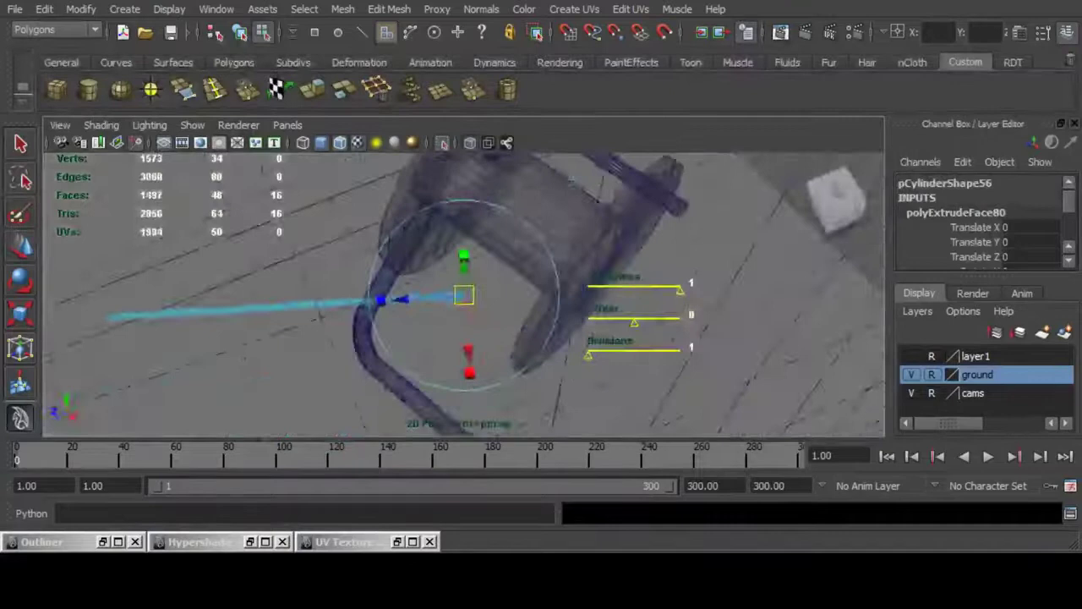
left_click_drag(464, 295, 471, 289, "alt")
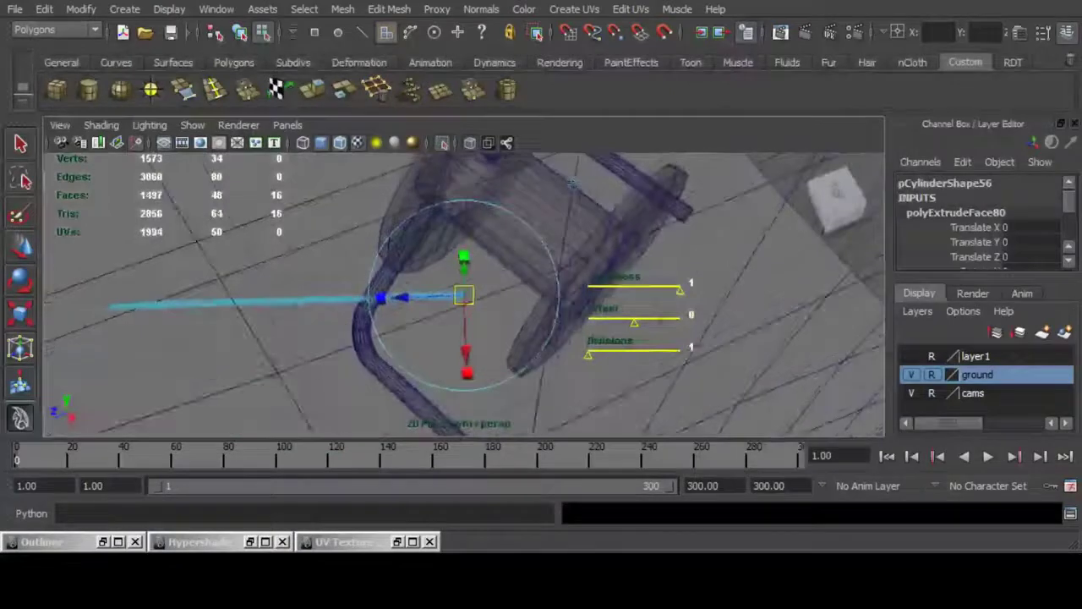
middle_click_drag(466, 295, 750, 251, "alt")
right_click_drag(464, 295, 541, 288, "alt")
left_click_drag(542, 288, 474, 253, "alt")
left_click_drag(464, 296, 609, 253, "alt")
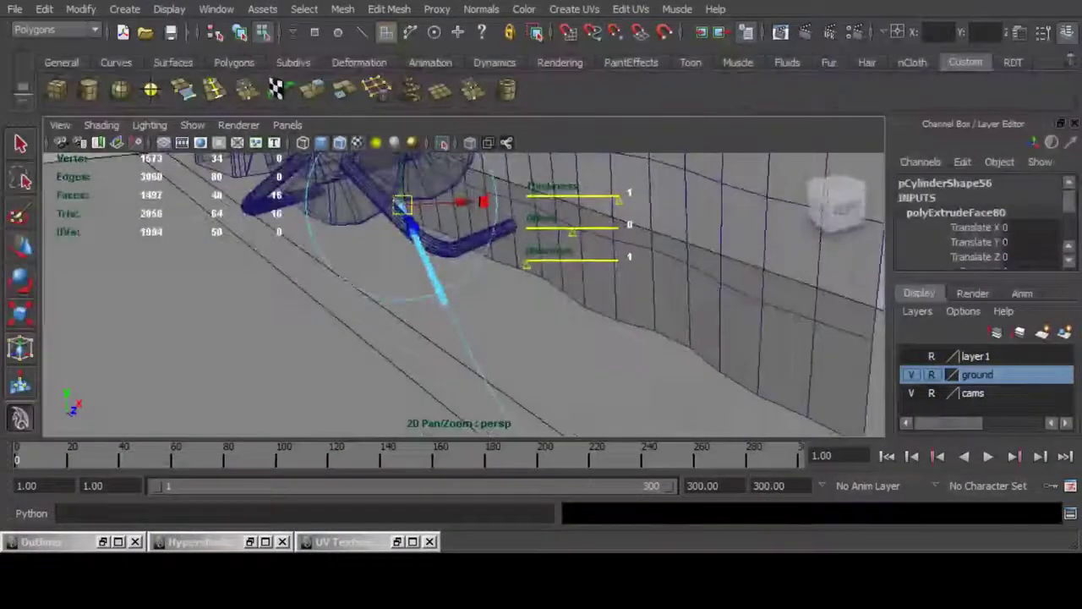
Step: Try a greater Height and a Subdivisions Axis of 33 in the disc's polyCylinder16 attributes, and undo the changes
key("ctrl+a")
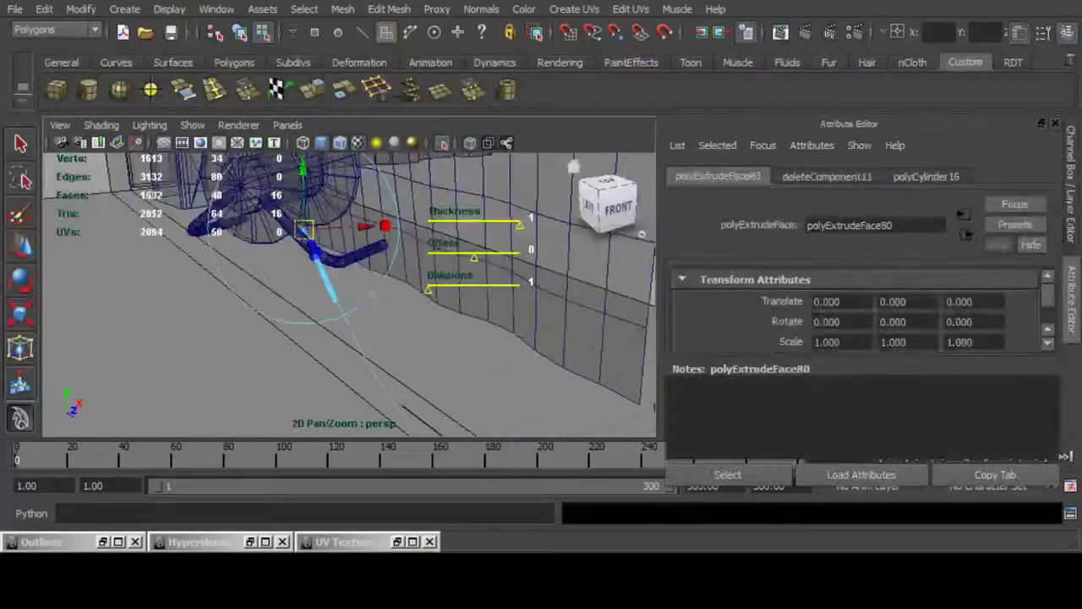
left_click(926, 177)
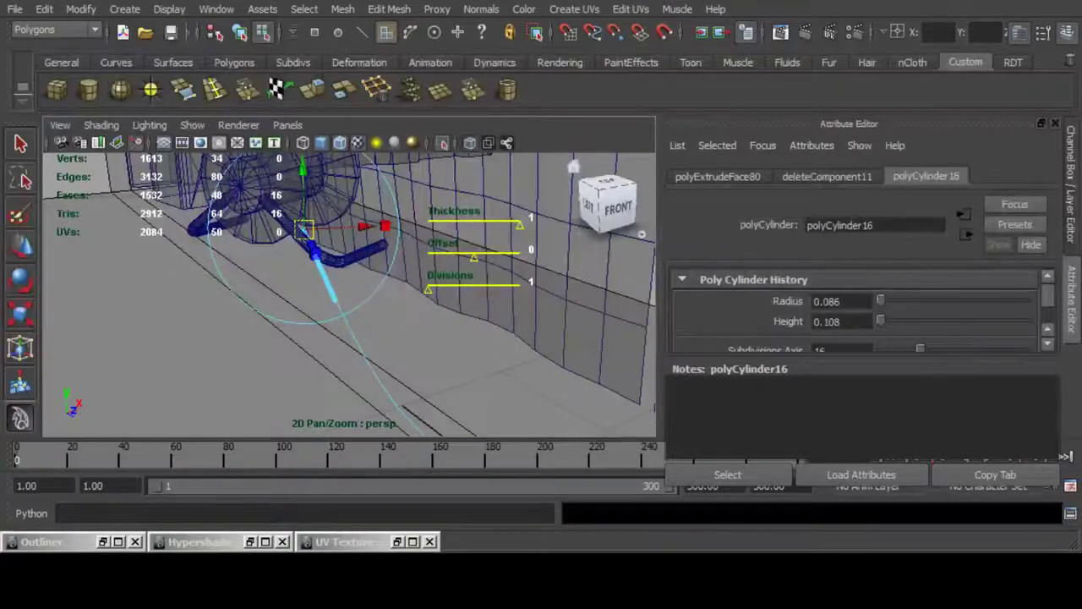
key("ctrl+z")
left_click_drag(881, 321, 974, 296)
key("ctrl+z")
scroll(880, 313, "down", 1)
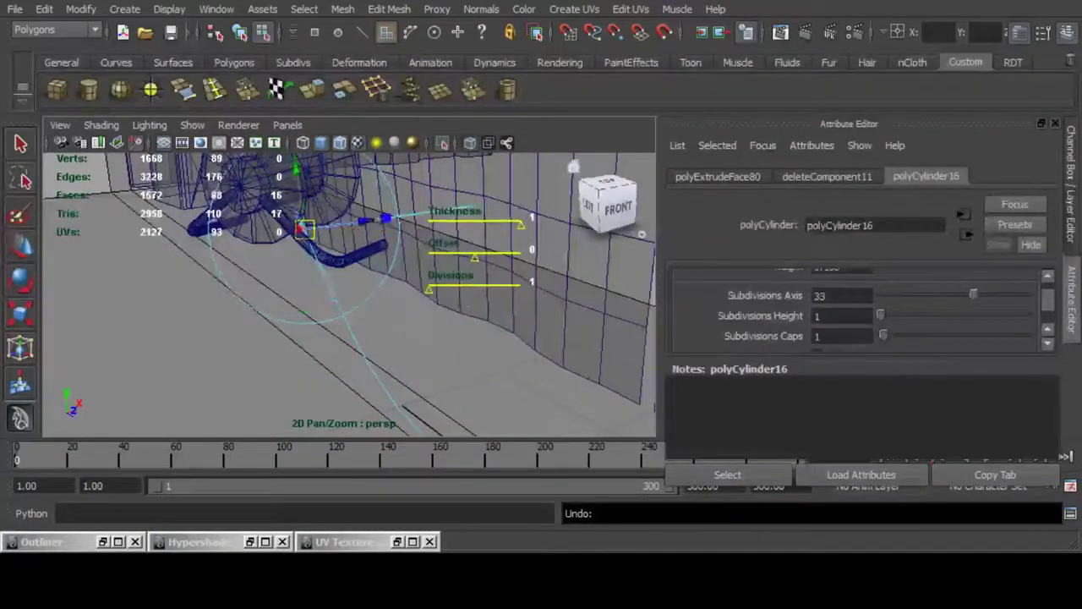
key("ctrl+z")
scroll(879, 313, "down", 2)
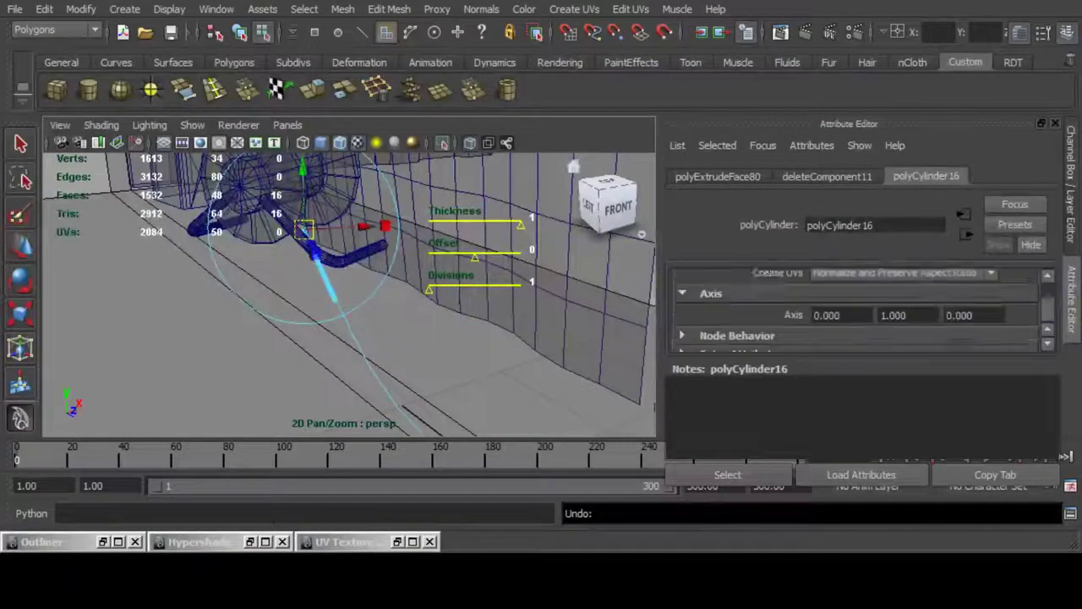
scroll(858, 309, "down", 1)
scroll(858, 309, "up", 5)
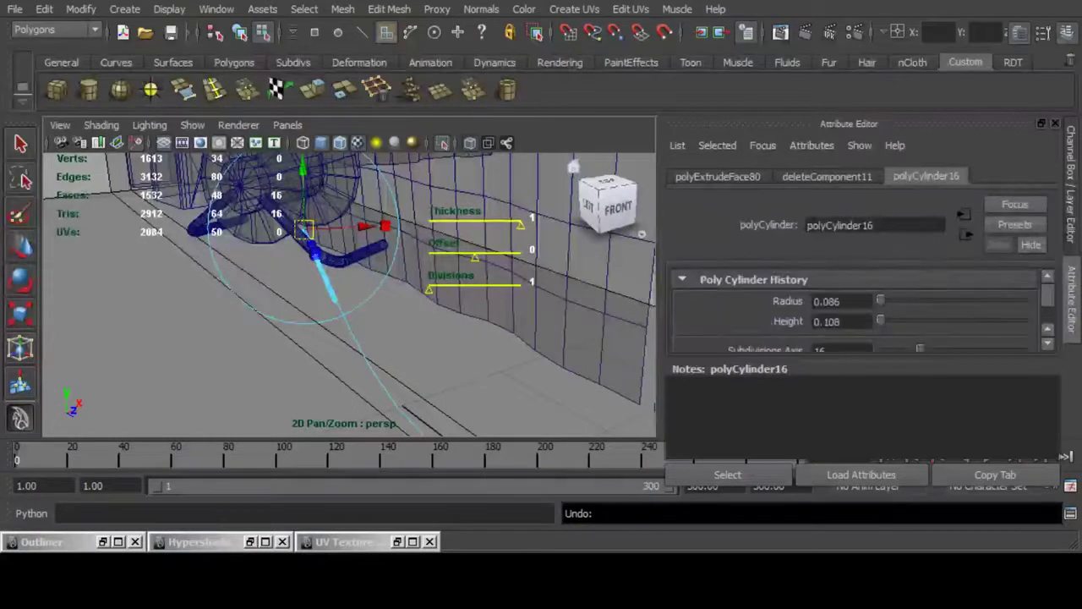
Step: Look through the polyExtrudeFace80 attributes for curve extrusion settings and close the Attribute Editor
left_click(718, 176)
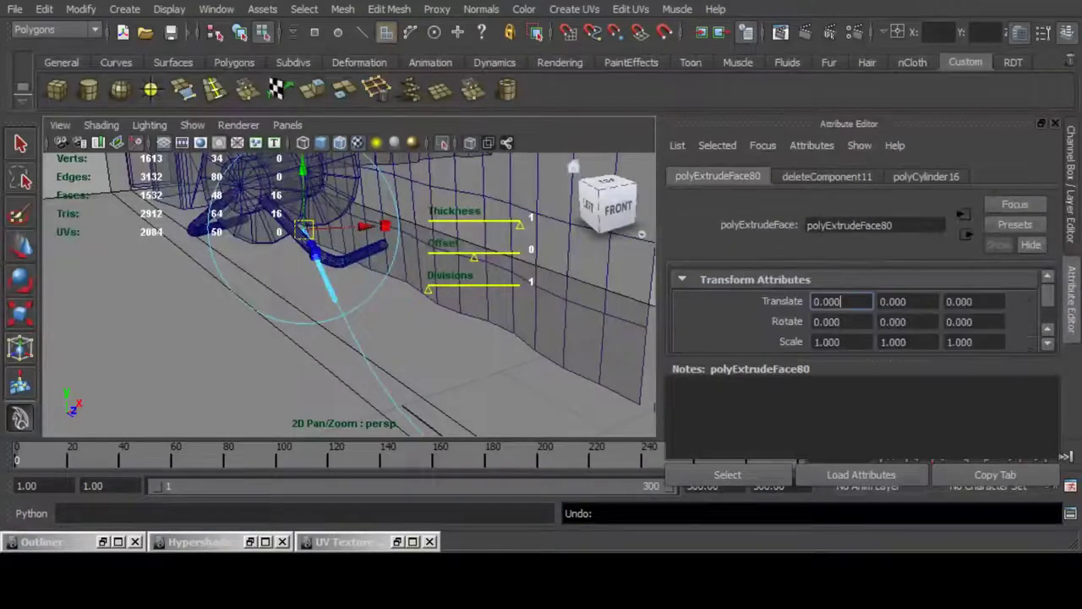
scroll(859, 309, "down", 5)
scroll(859, 309, "down", 3)
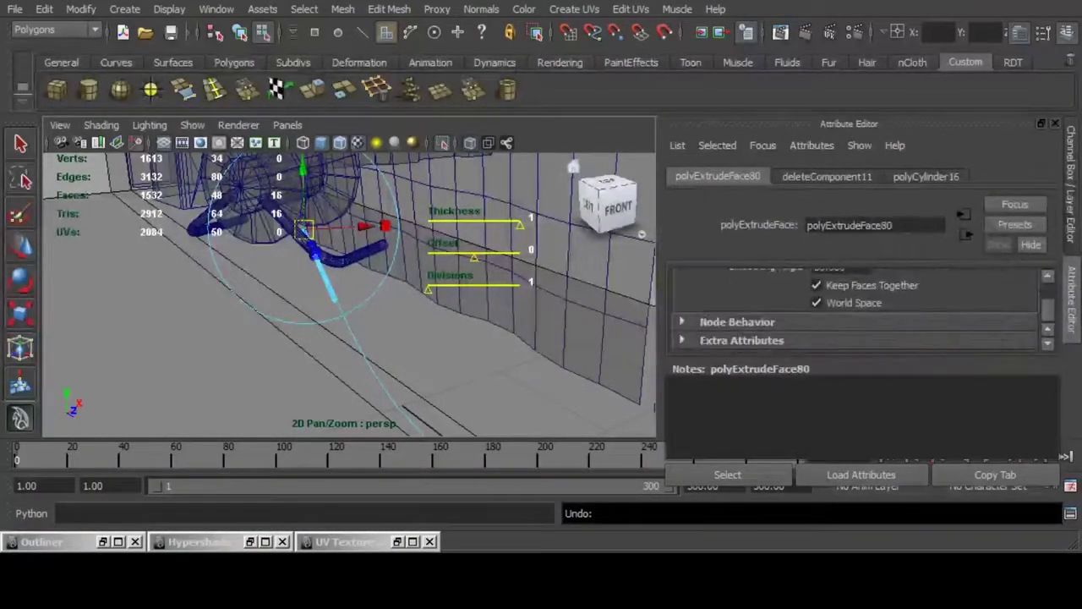
key("ctrl+a")
Step: Undo the extrusion's Thickness change and the extrusion of the disc's faces
left_click_drag(423, 296, 558, 262, "alt")
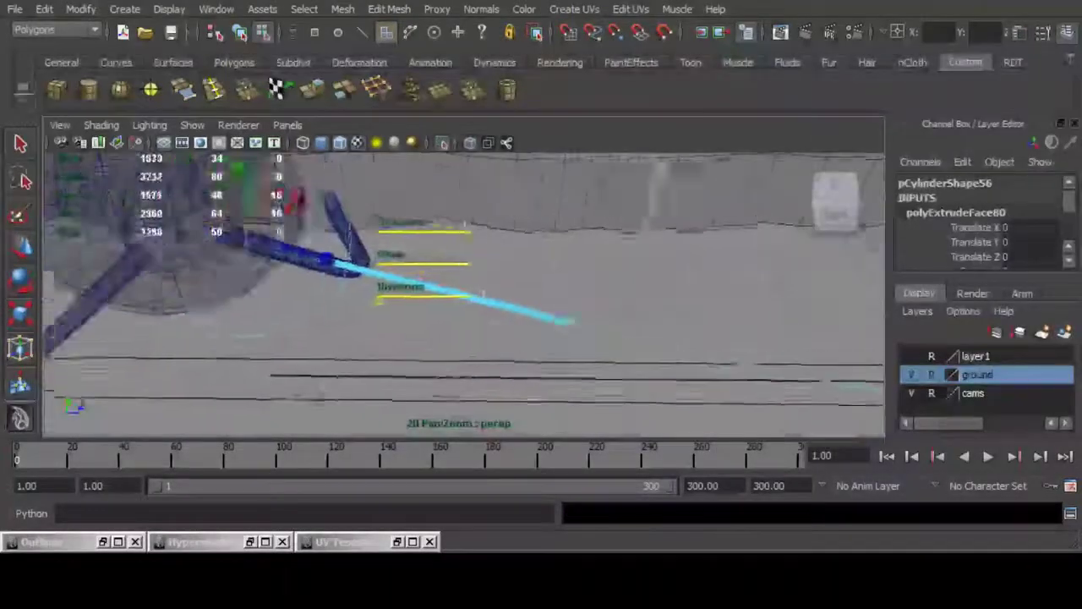
left_click_drag(473, 152, 291, 170, "alt")
key("ctrl+z")
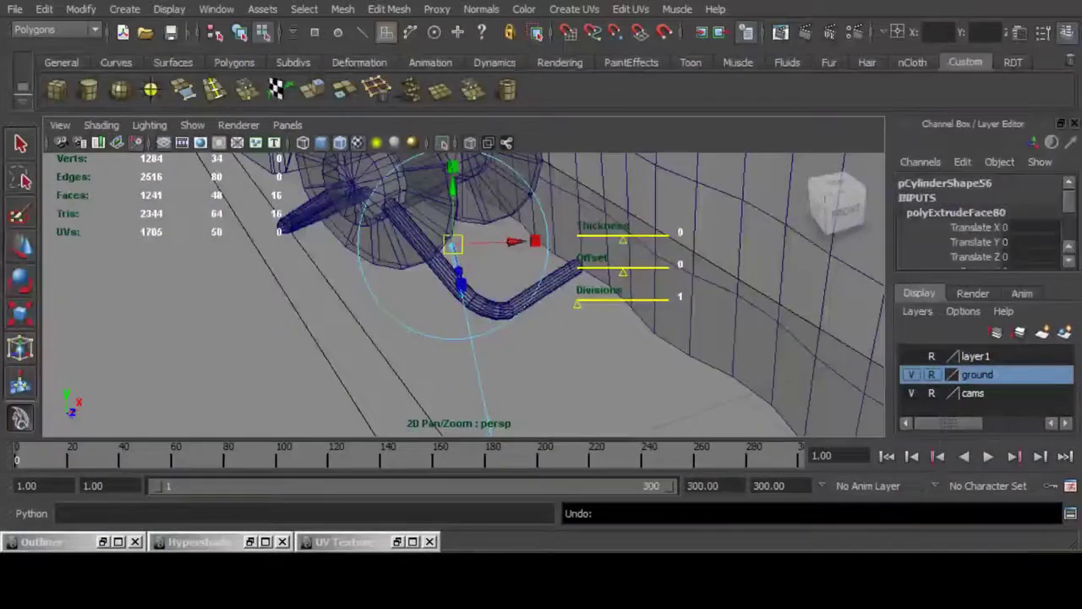
key("ctrl+z")
Step: Clear the selection of the disc's faces and hose curve, and try a deletion in the scene
key("f")
left_click_drag(473, 237, 423, 313, "alt")
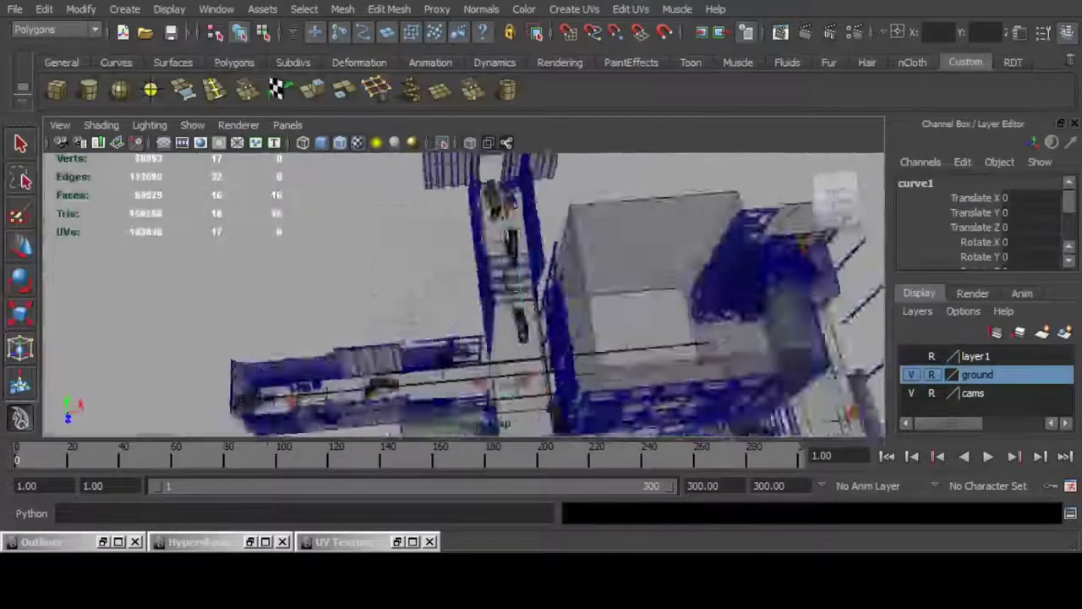
right_click_drag(423, 312, 576, 333, "alt")
middle_click_drag(575, 253, 499, 347, "alt")
middle_click_drag(493, 217, 434, 333, "alt")
right_click_drag(435, 333, 718, 333, "alt")
middle_click_drag(533, 288, 457, 430, "alt")
right_click_drag(457, 338, 541, 339, "alt")
left_click(541, 296)
key("f")
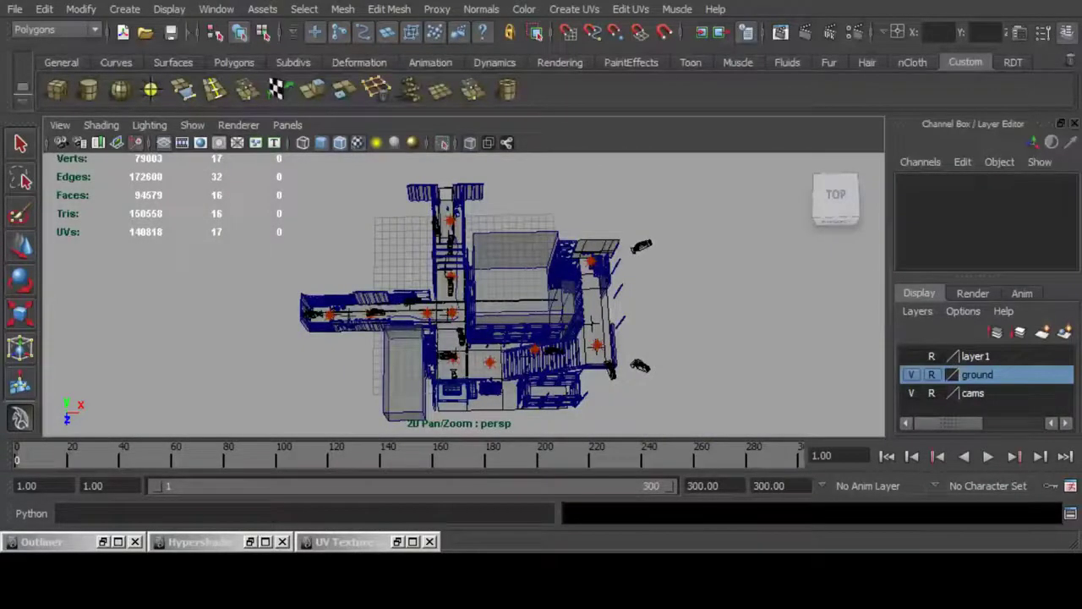
key("Delete")
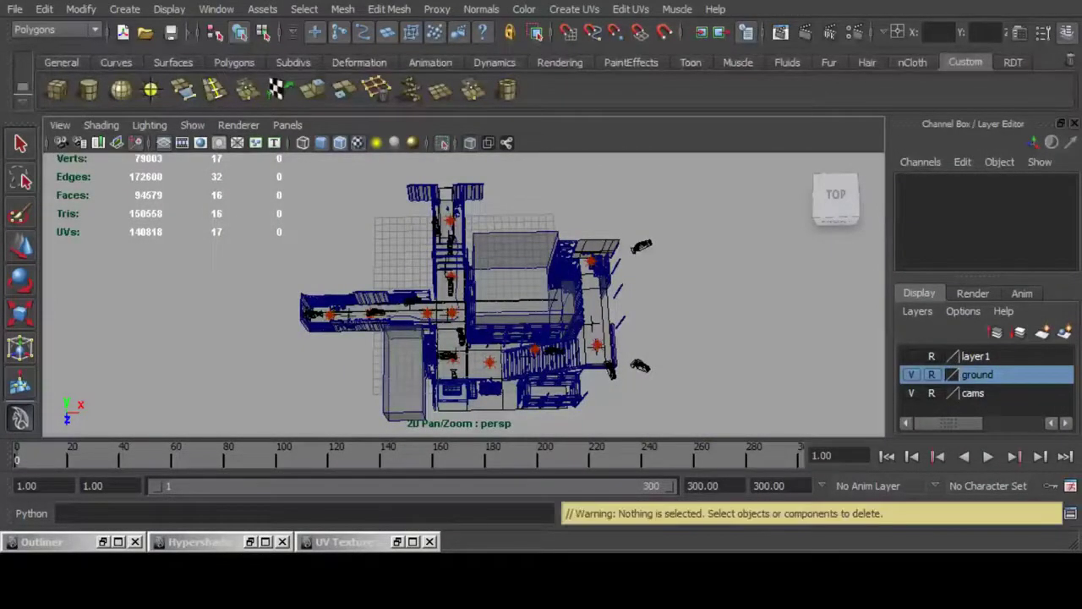
Step: Delete the disc at the start of the hose curve beside the hose reel
left_click(458, 270)
scroll(465, 295, "up", 5)
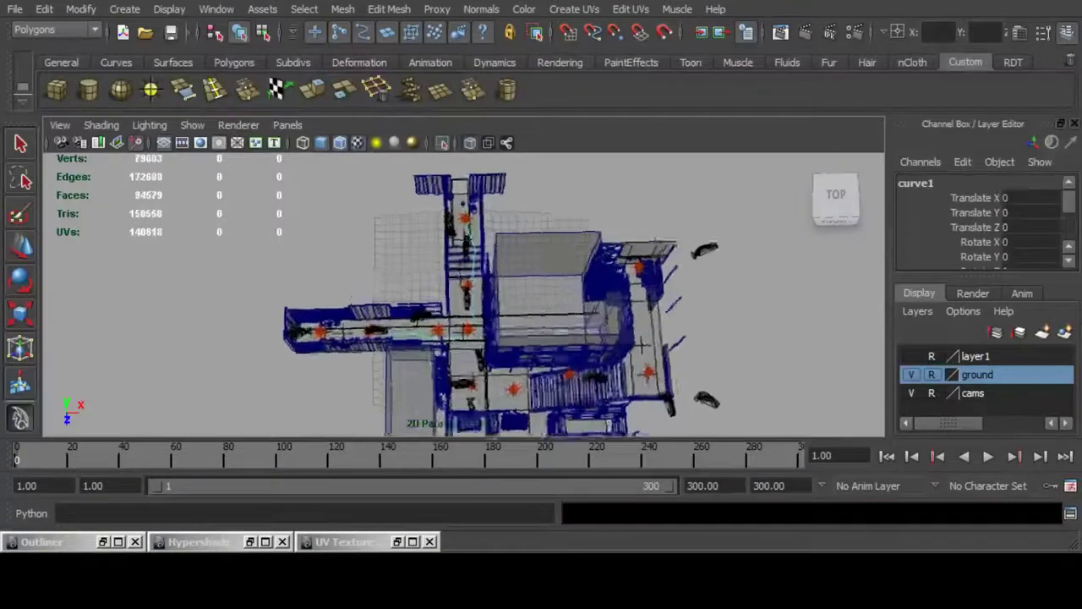
middle_click_drag(465, 254, 449, 380, "alt")
scroll(464, 294, "up", 5)
scroll(464, 294, "up", 6)
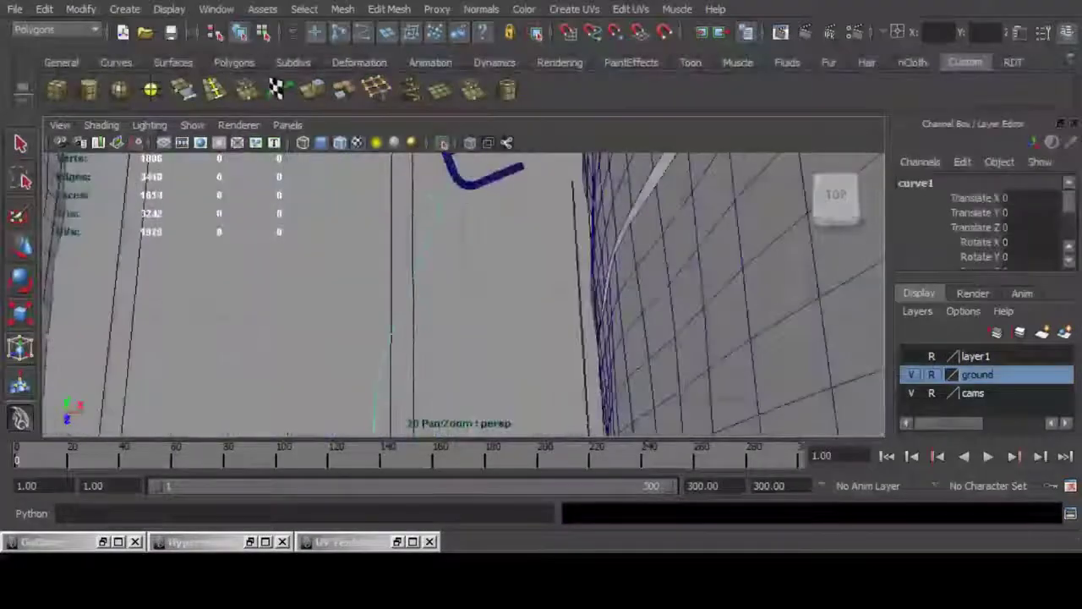
middle_click_drag(464, 246, 455, 342, "alt")
left_click(452, 224)
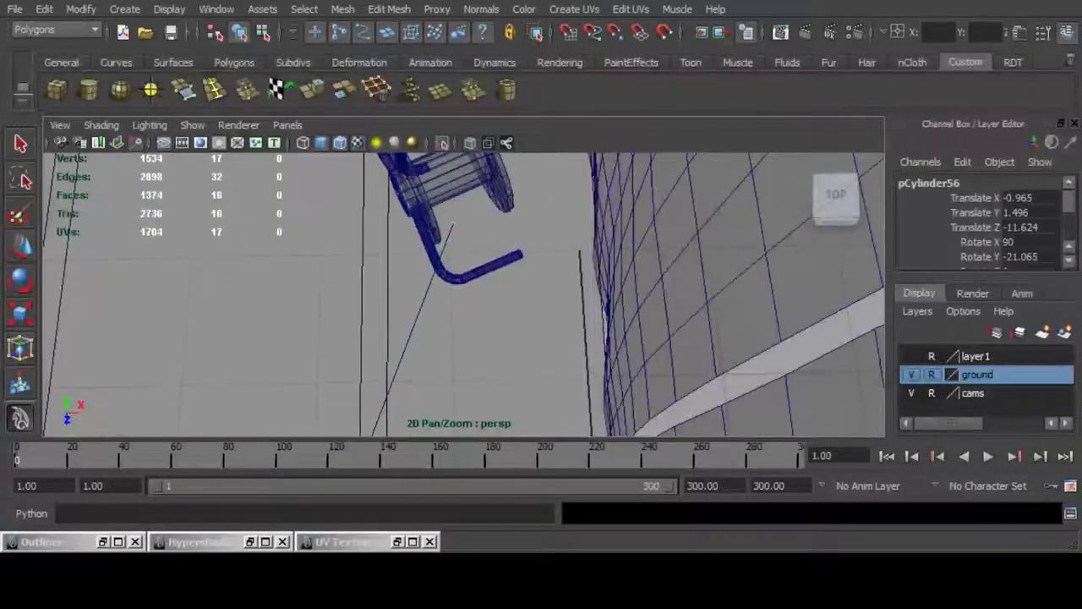
key("Delete")
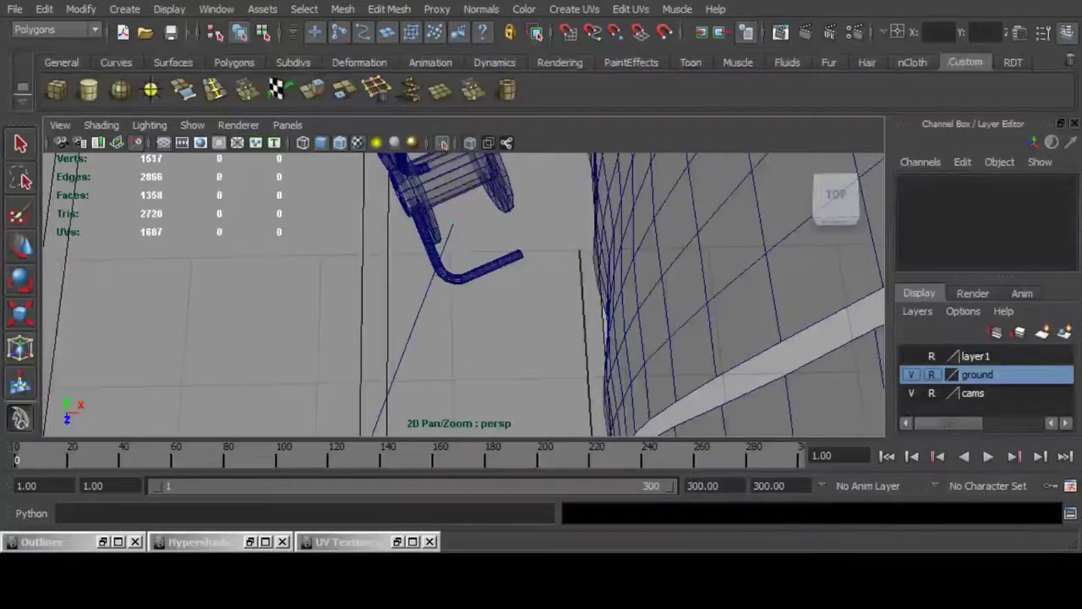
Step: Draw a new polygon cylinder on the ground in front of the hose reel, near the start of the hose curve
left_click(89, 90)
scroll(465, 294, "down", 2)
scroll(464, 294, "down", 4)
middle_click_drag(507, 298, 467, 293, "alt")
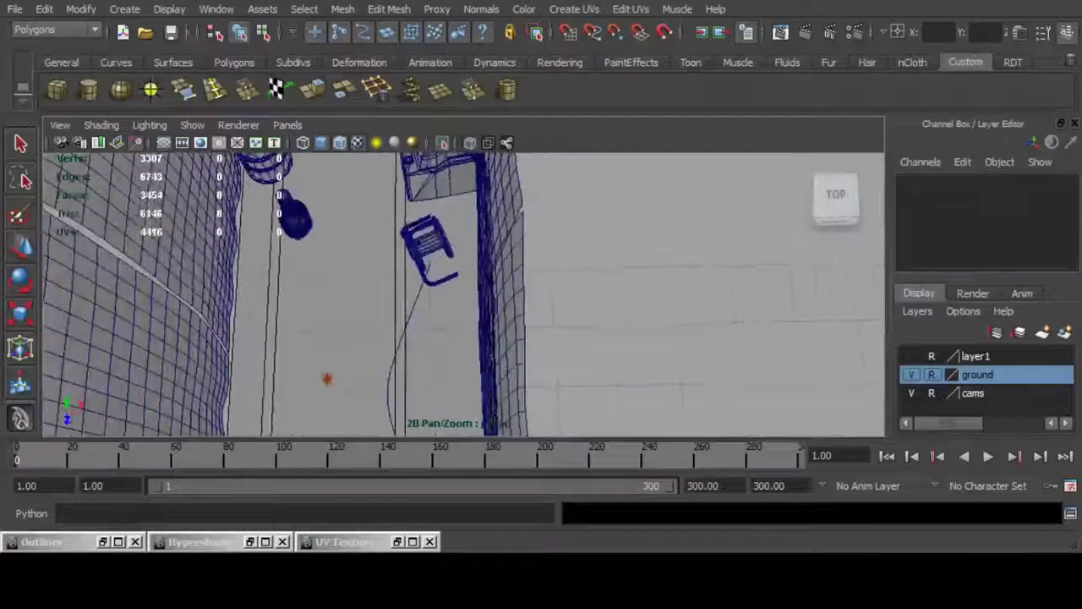
left_click_drag(654, 303, 418, 276)
key("w")
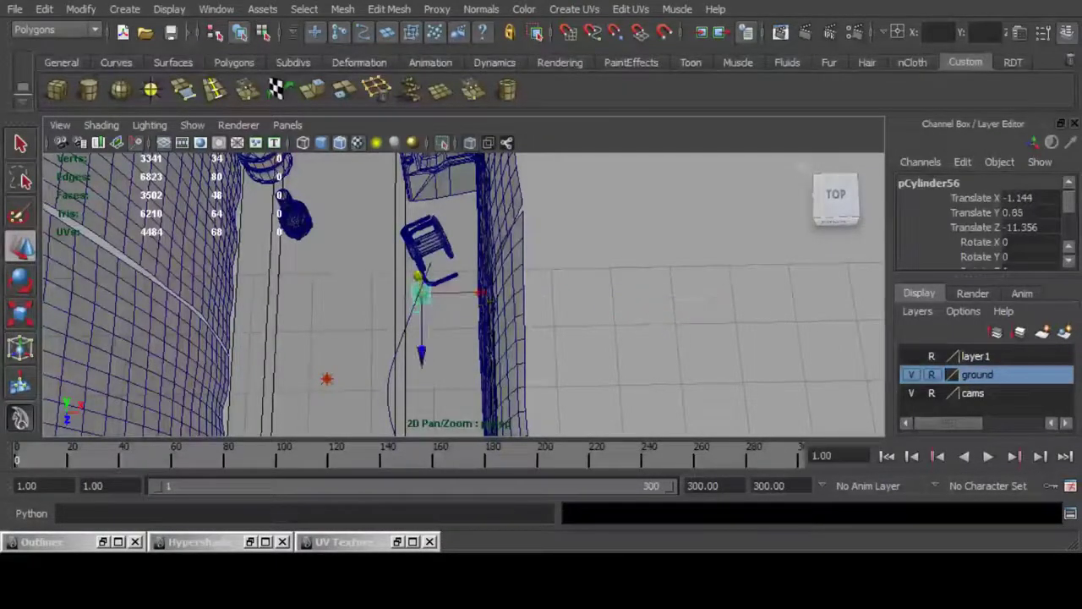
Step: Move the new cylinder up and across to the hose reel, close to the start of the hose curve
left_click_drag(422, 351, 421, 323)
middle_click_drag(423, 323, 456, 347, "alt")
scroll(456, 347, "up", 5)
key("f")
left_click_drag(455, 347, 461, 229, "alt")
scroll(457, 279, "down", 6)
middle_click_drag(460, 228, 459, 254, "alt")
left_click_drag(460, 276, 460, 194)
left_click_drag(522, 254, 546, 254)
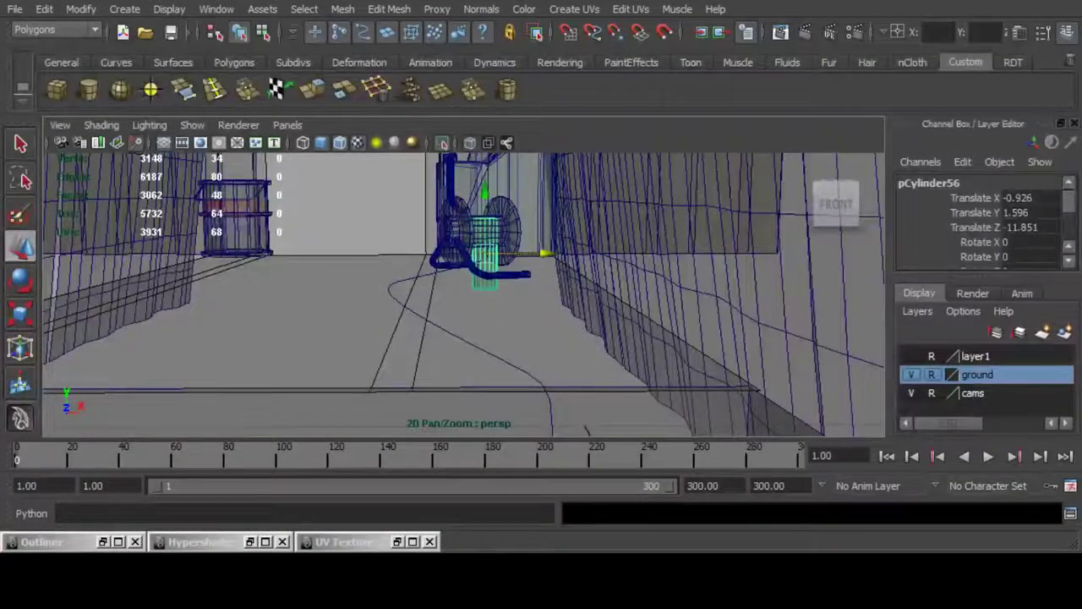
Step: Set the cylinder's Rotate X to 90 so it lies on its side
left_click(1028, 242)
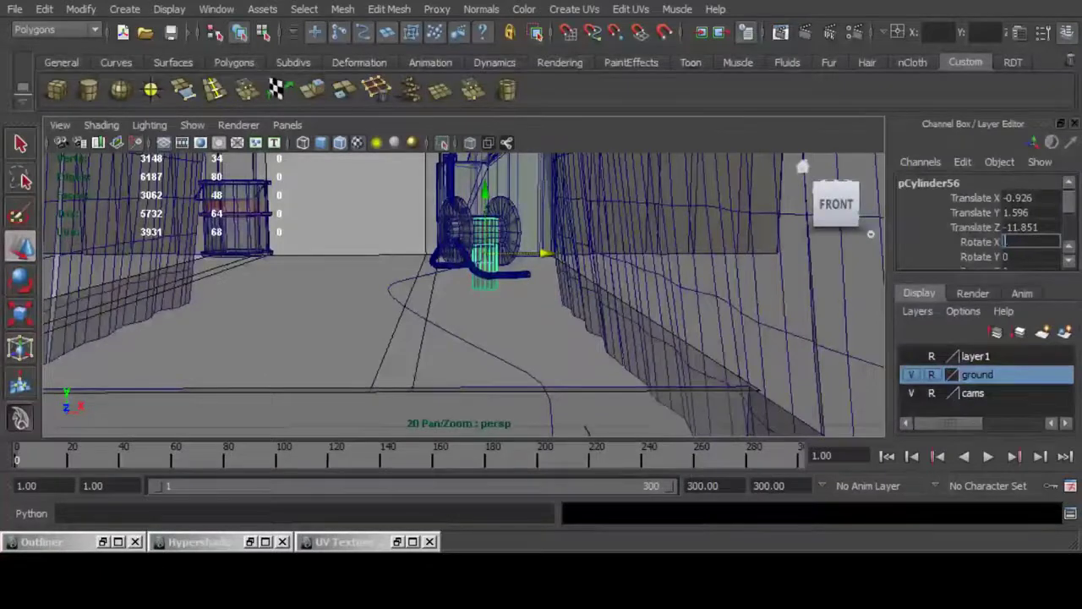
type("90")
key("Return")
key("ctrl+a")
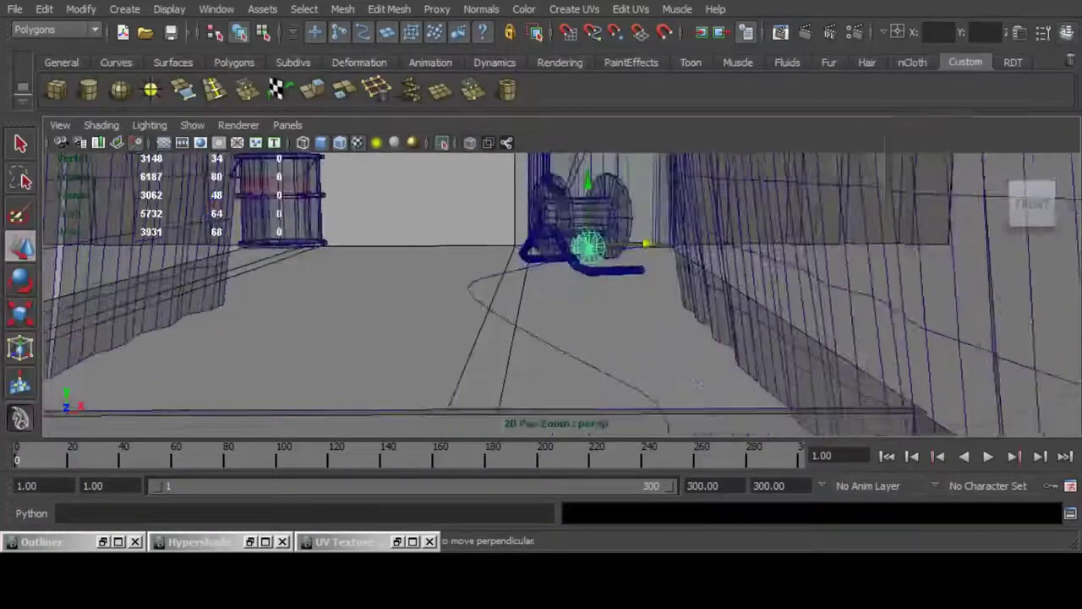
Step: Rotate the lying cylinder to point its end cap along the direction of the hose curve
key("f")
left_click_drag(698, 383, 636, 416, "alt")
key("e")
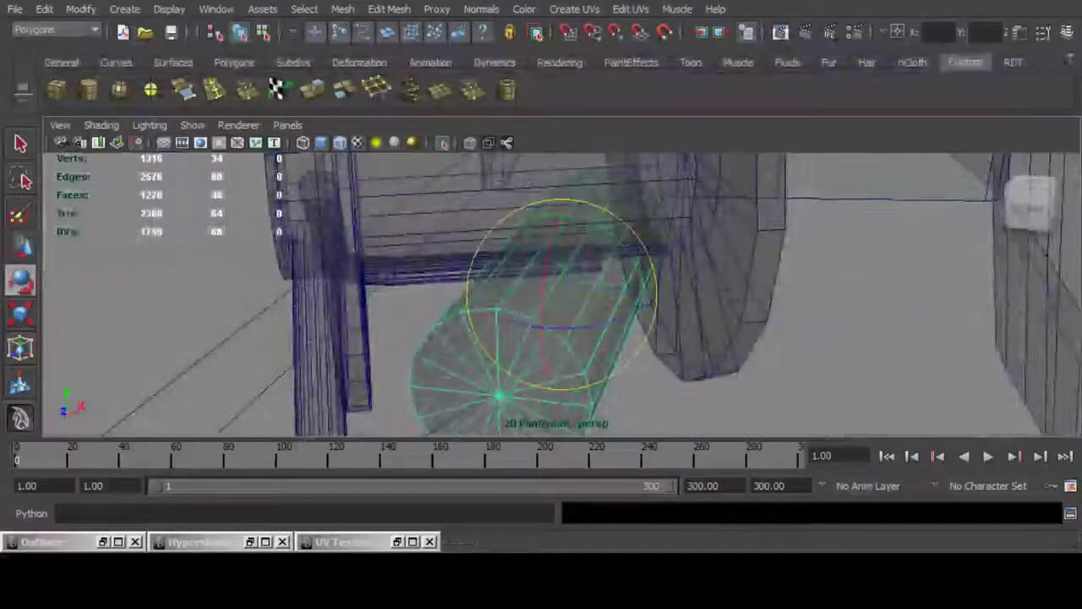
scroll(562, 330, "down", 4)
left_click_drag(583, 331, 565, 355)
Step: Reposition the cylinder beneath the hose reel, undoing a misplaced adjustment and changing its height
key("w")
left_click_drag(624, 302, 663, 264)
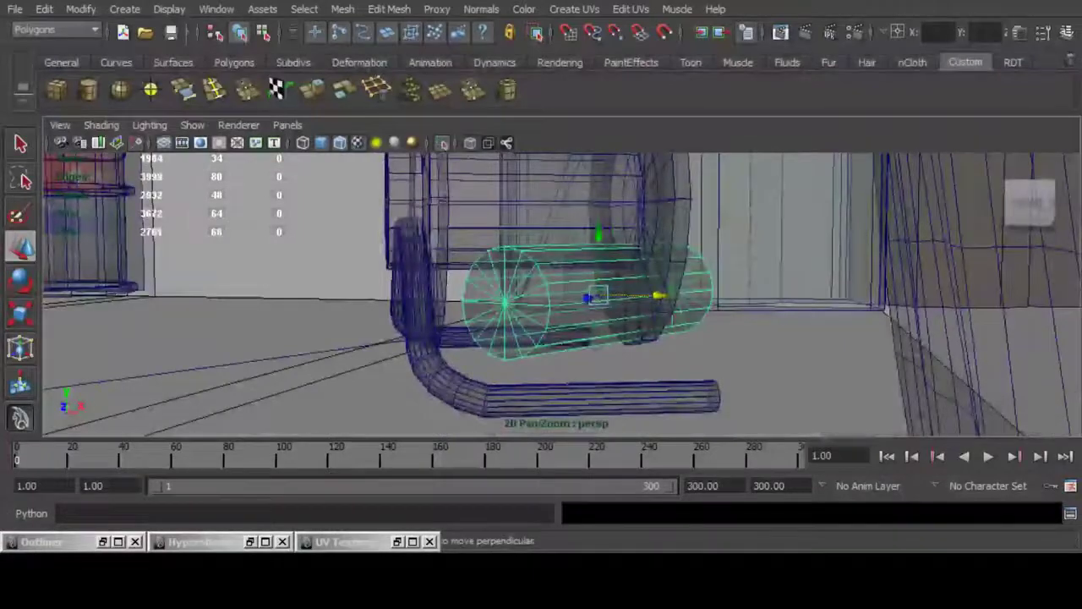
key("ctrl+z")
left_click_drag(599, 234, 604, 338)
middle_click_drag(605, 338, 596, 301, "alt")
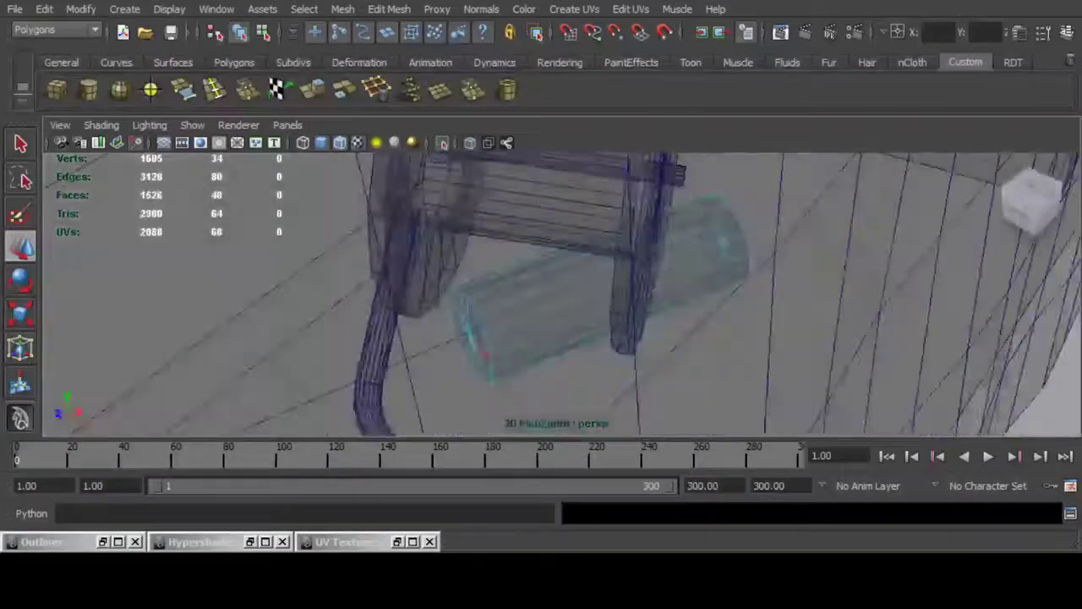
Step: Try to extrude the faces of the cylinder's front end cap along the hose curve
left_click_drag(485, 355, 770, 173, "alt")
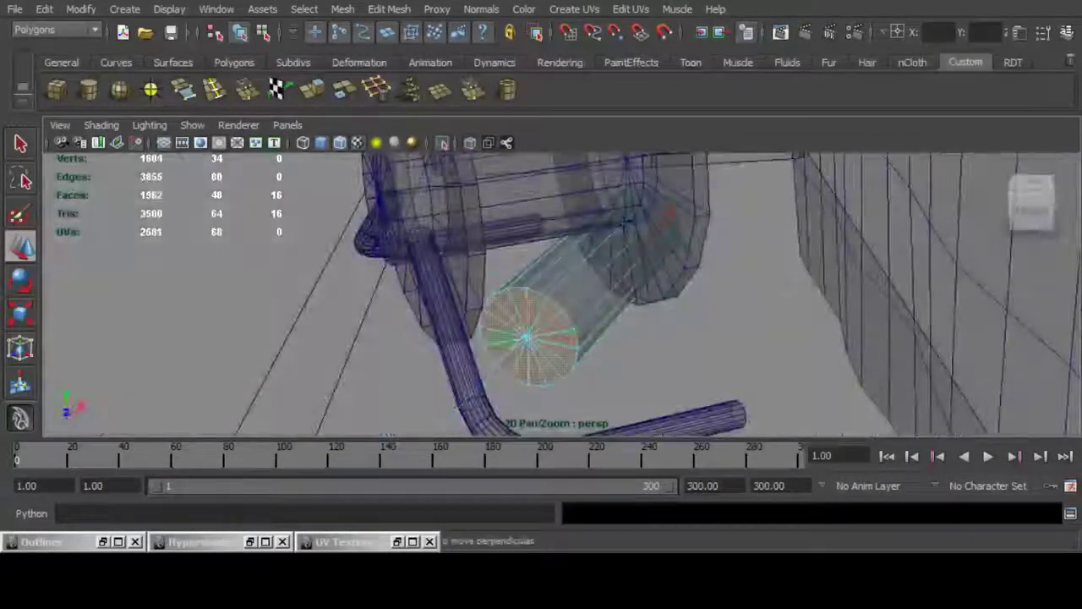
left_click(312, 89)
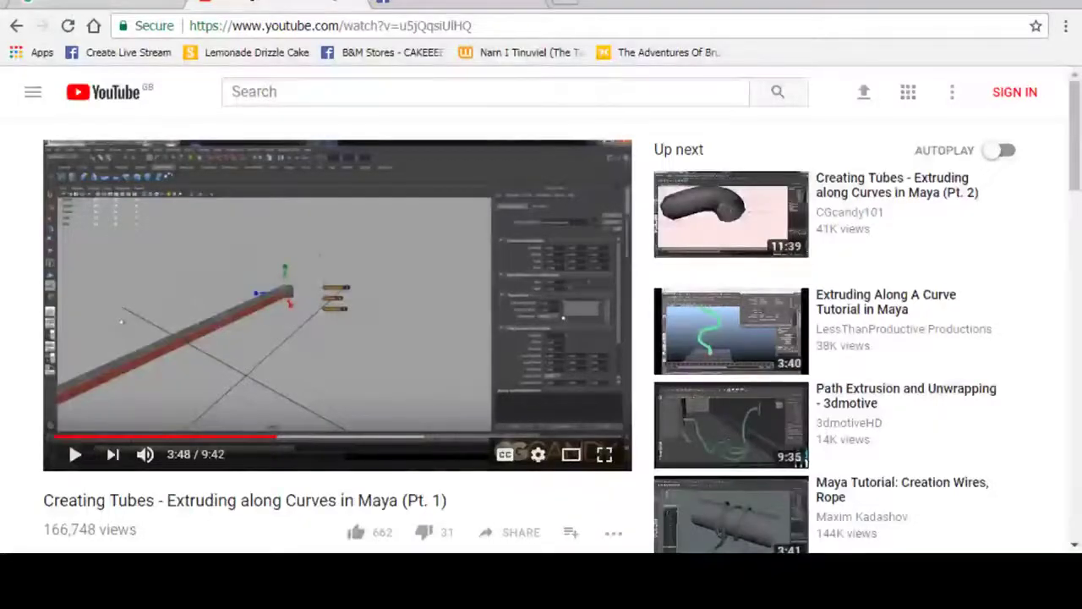
Step: Replay the curve extrusion part of the YouTube tutorial on creating tubes from 3:32, and return to Maya
left_click(262, 437)
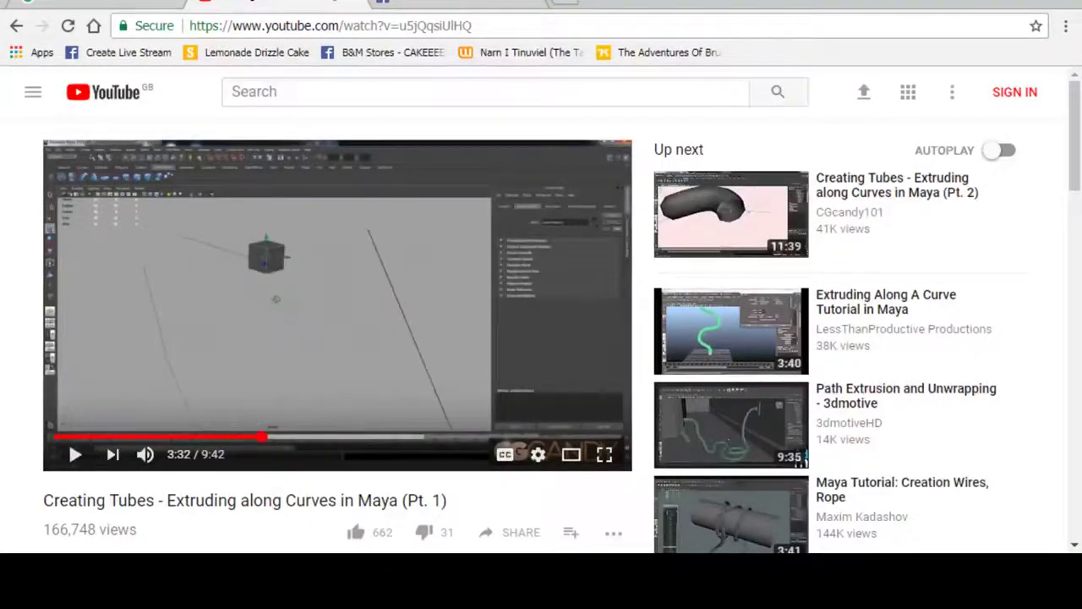
key("space")
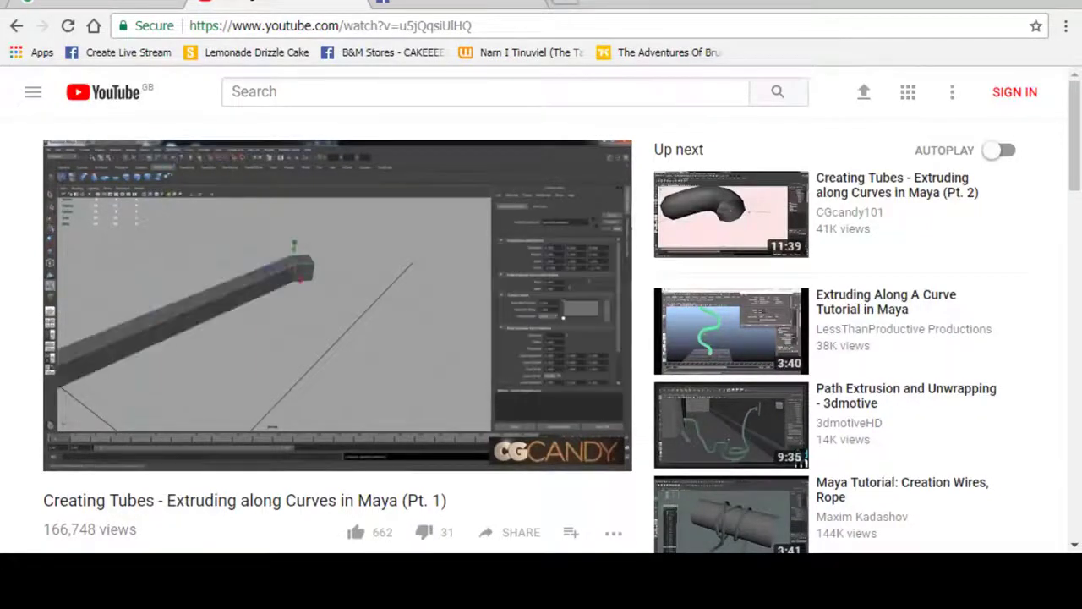
key("space")
key("ctrl+Tab")
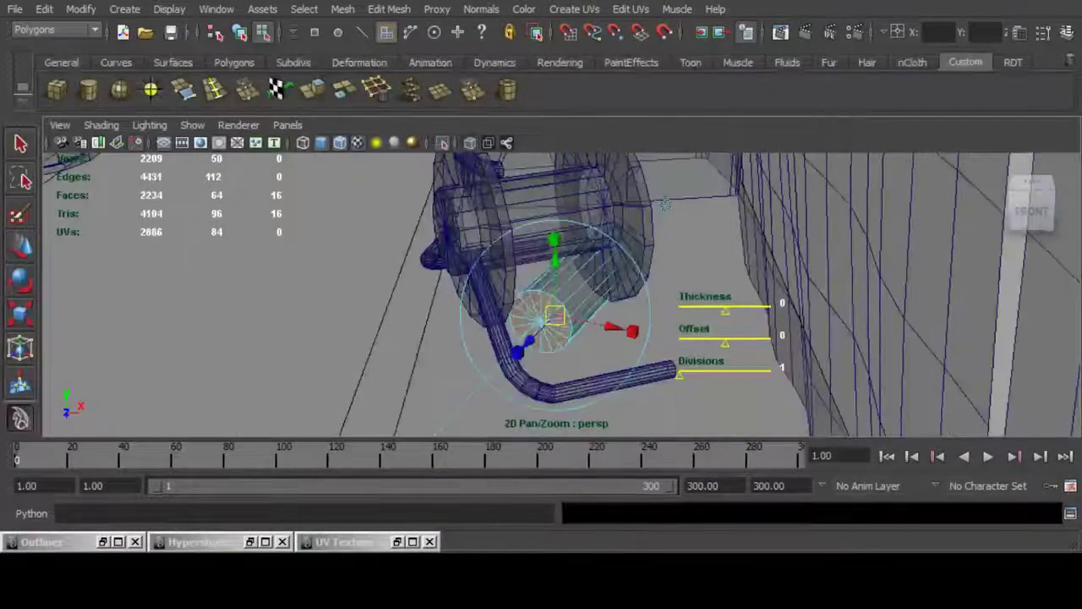
Step: Undo the last extrusion and centre the pivot of the disc made from the cylinder's end cap
key("ctrl+z")
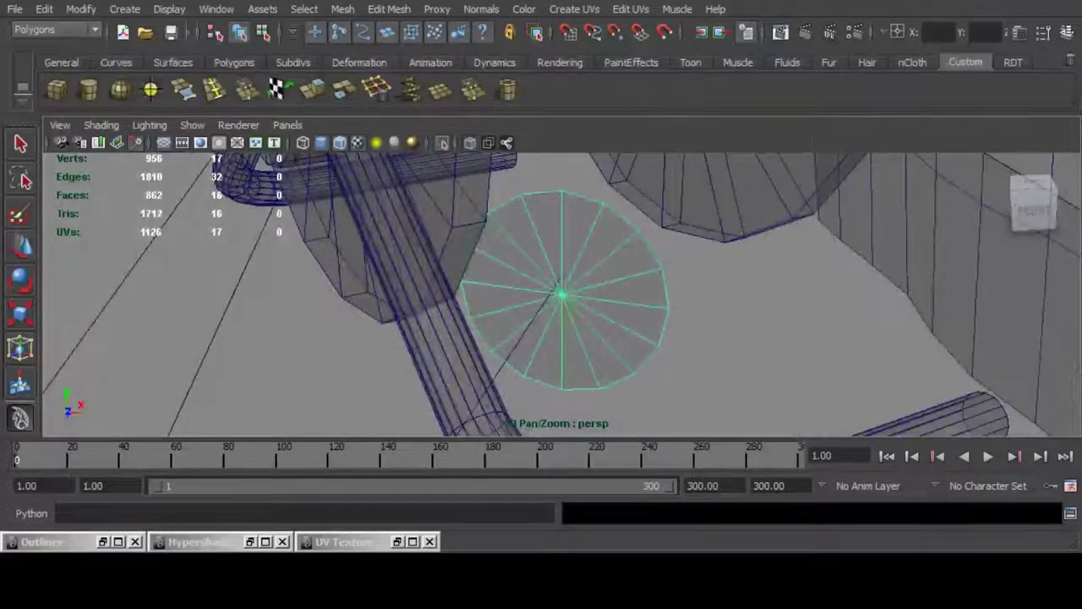
left_click(82, 9)
left_click(114, 181)
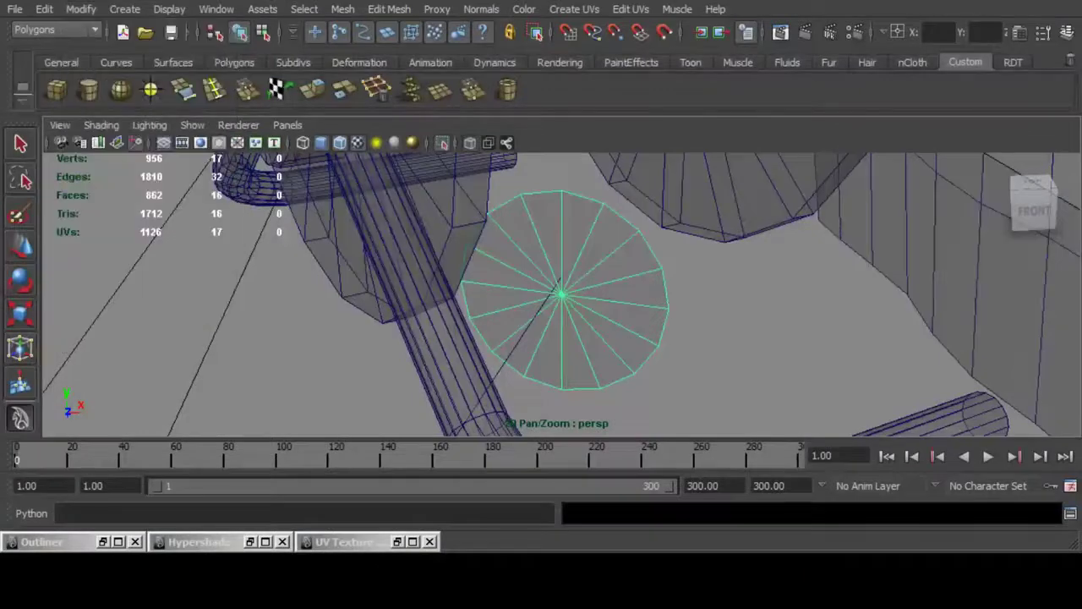
Step: Move the disc onto the start of the hose curve and scale it down uniformly to the hose's thickness
key("w")
left_click_drag(583, 292, 536, 297, "alt")
mouse_move(626, 298)
left_mouse_down()
mouse_move(639, 305)
mouse_move(731, 262)
mouse_move(719, 284)
mouse_move(507, 258)
mouse_move(575, 288)
mouse_move(643, 284)
left_mouse_up()
key("f")
key("r")
left_click_drag(562, 295, 489, 296)
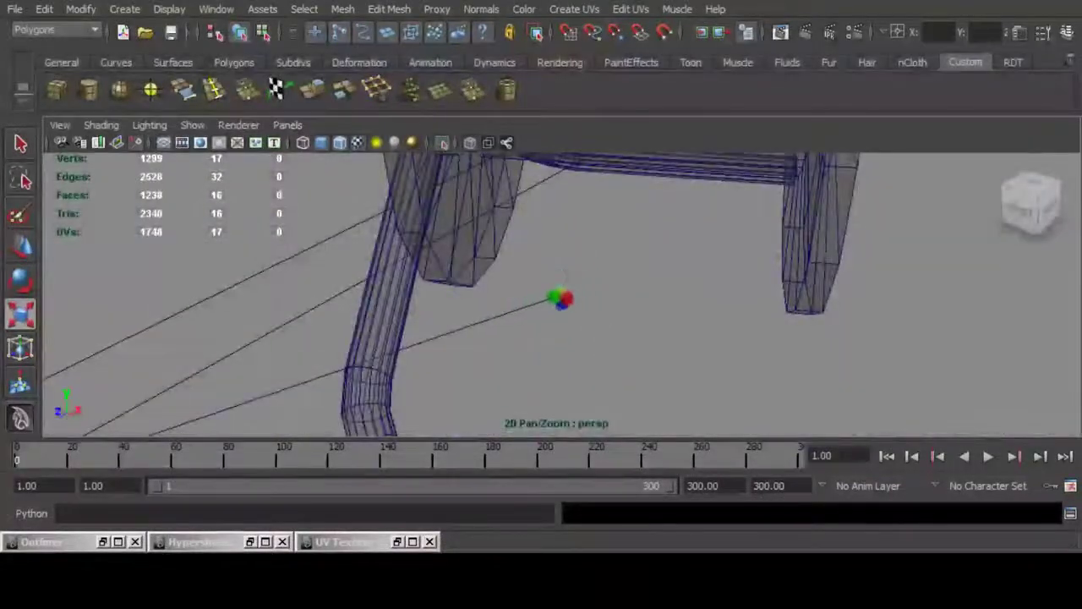
Step: Add the hose curve to the disc selection, try an extrusion, and undo it
left_click(485, 321, "shift")
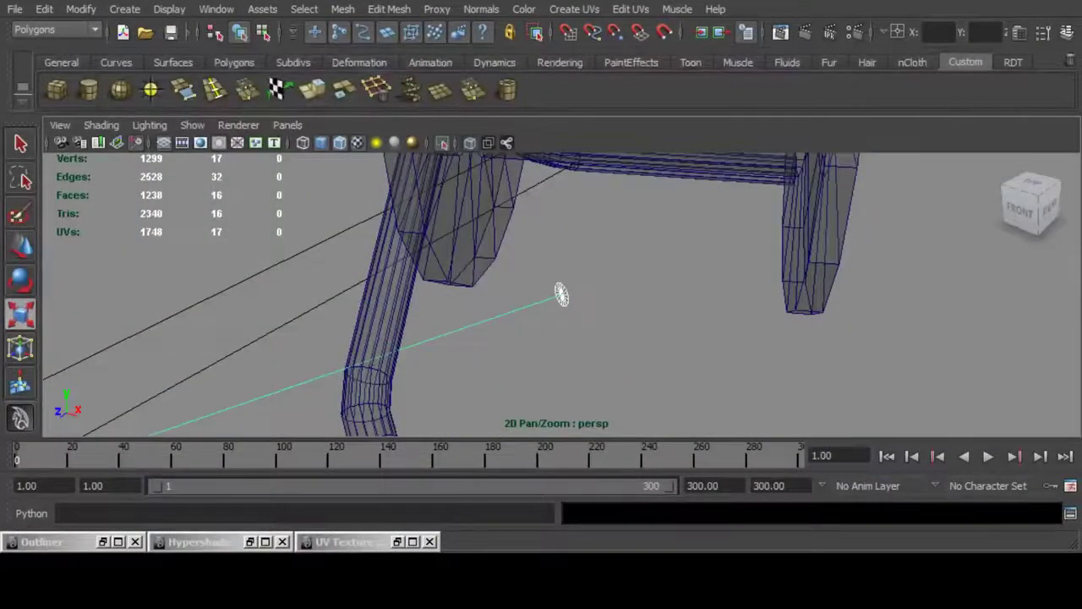
key("ctrl+e")
key("ctrl+z")
Step: Adjust the small disc's position on each axis to centre it on the end of the hose curve
left_click(561, 294)
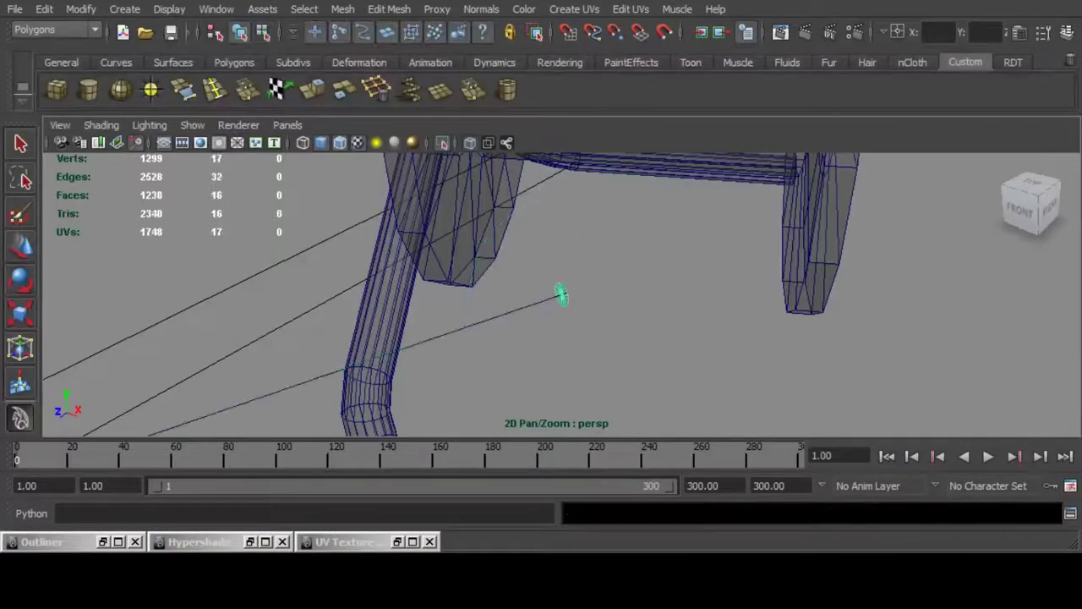
key("f")
key("w")
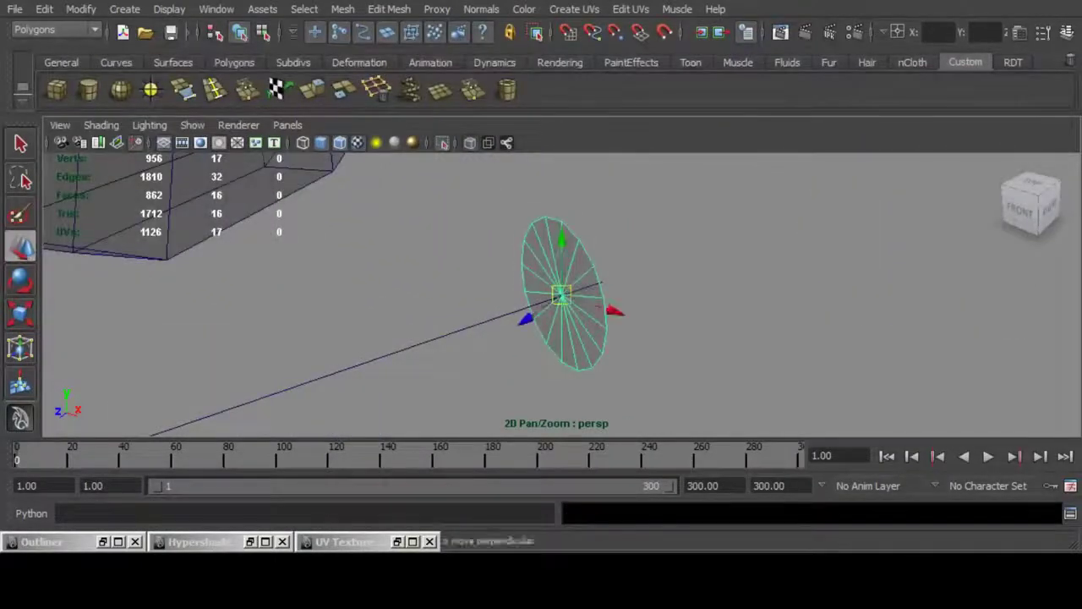
left_click_drag(562, 294, 401, 318, "alt")
left_click_drag(563, 293, 554, 341, "alt")
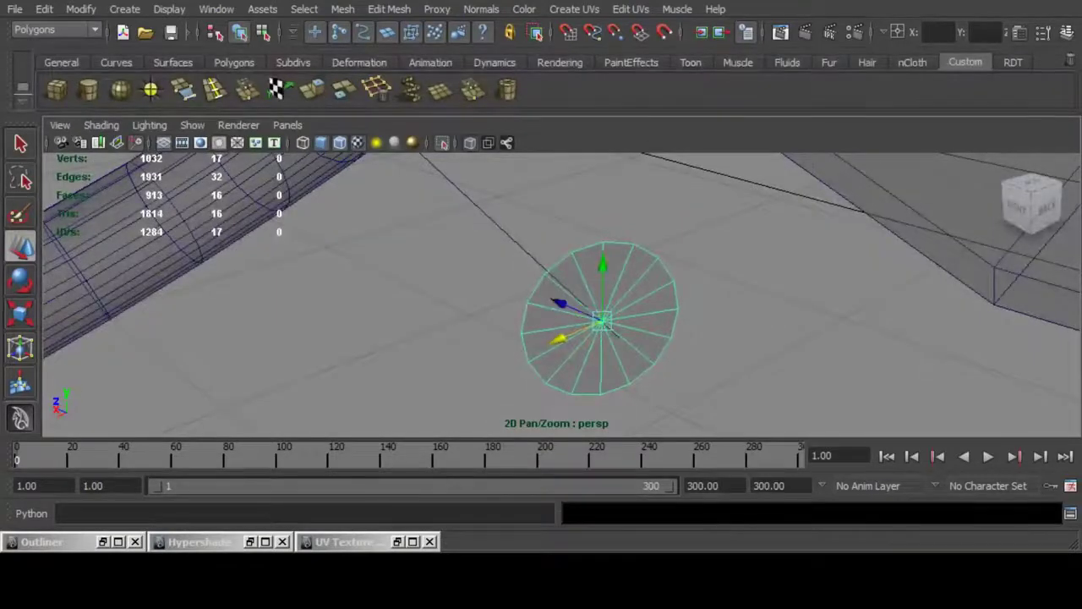
key("ctrl+z")
left_click_drag(551, 297, 610, 292)
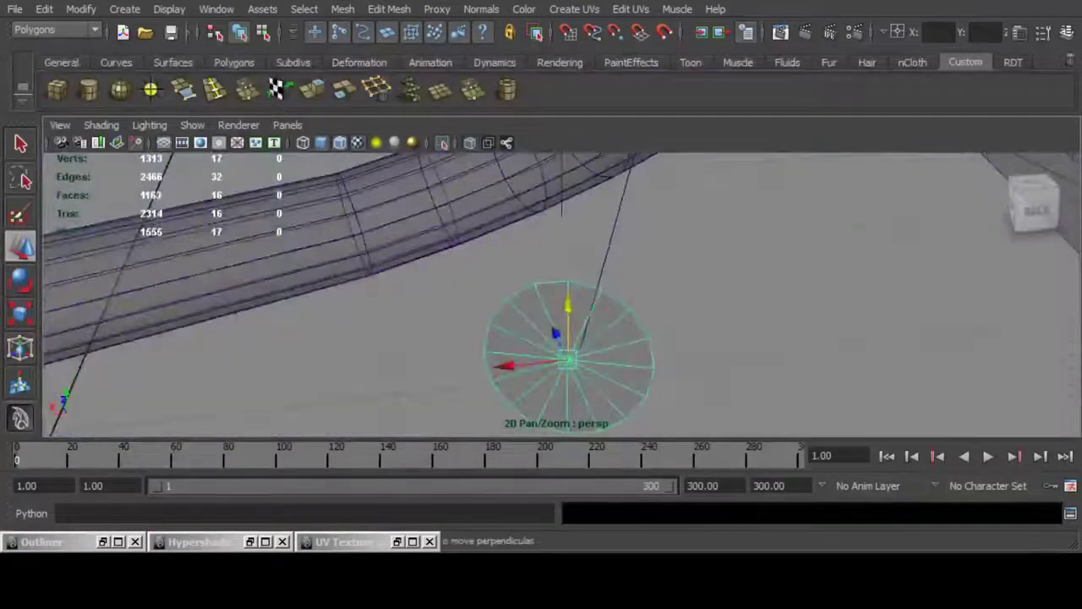
left_click_drag(509, 365, 659, 315)
left_click_drag(594, 302, 583, 305)
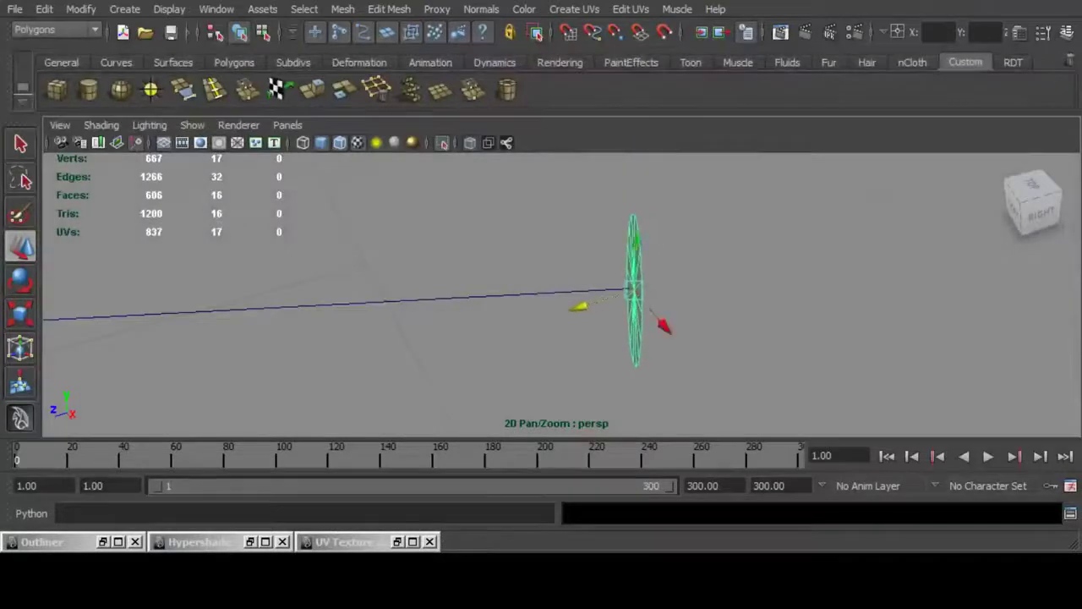
left_click_drag(518, 312, 698, 318, "alt")
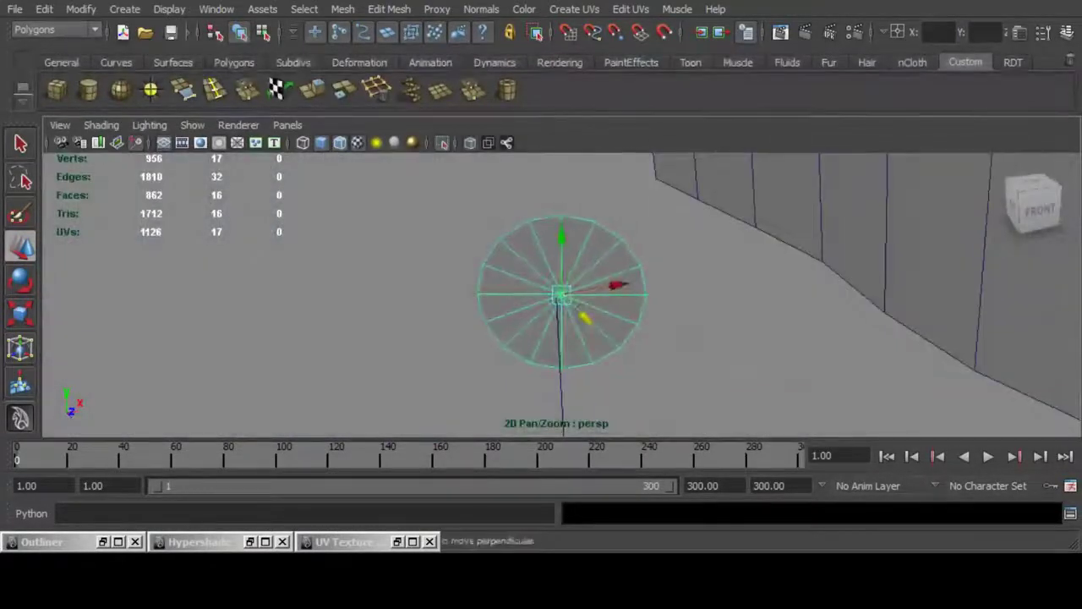
left_click_drag(617, 285, 526, 353)
Step: Try to extrude the repositioned disc's faces with the hose curve selected, and undo the extrusion
key("ctrl+e")
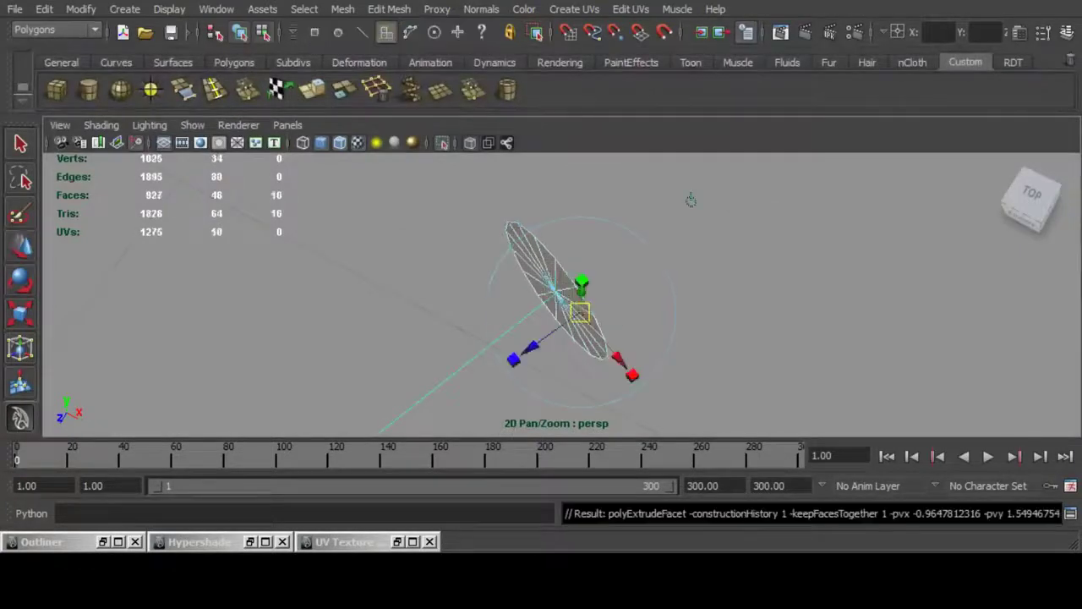
left_click_drag(691, 199, 665, 200, "alt")
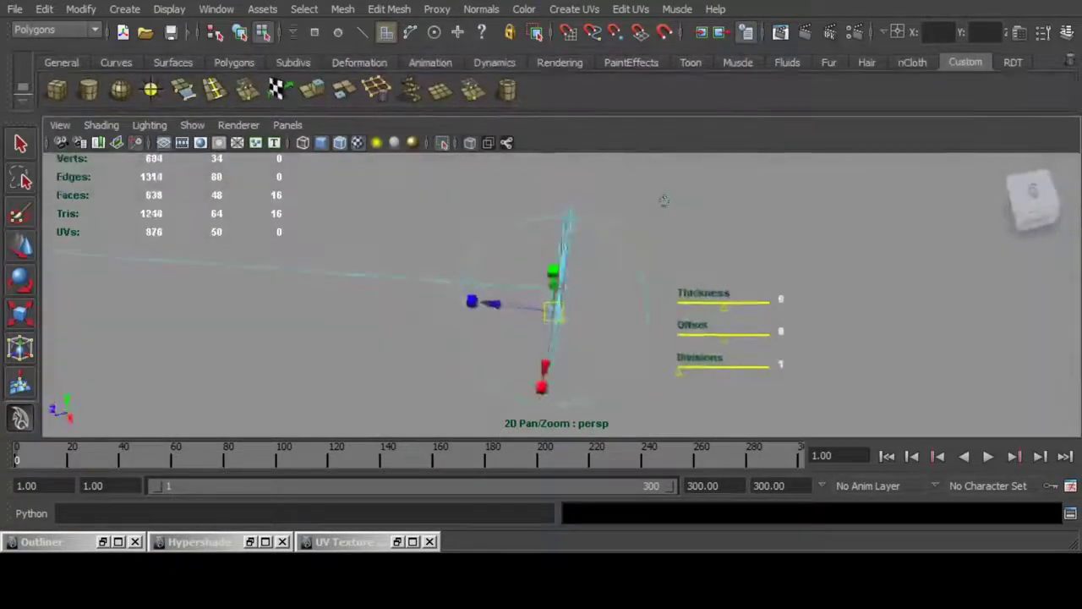
key("ctrl+z")
Step: Select all of the disc's faces, try extruding them along the hose curve twice, and undo both extrusions
left_click_drag(583, 254, 673, 275, "alt")
left_click(558, 292)
left_click_drag(558, 292, 731, 275, "alt")
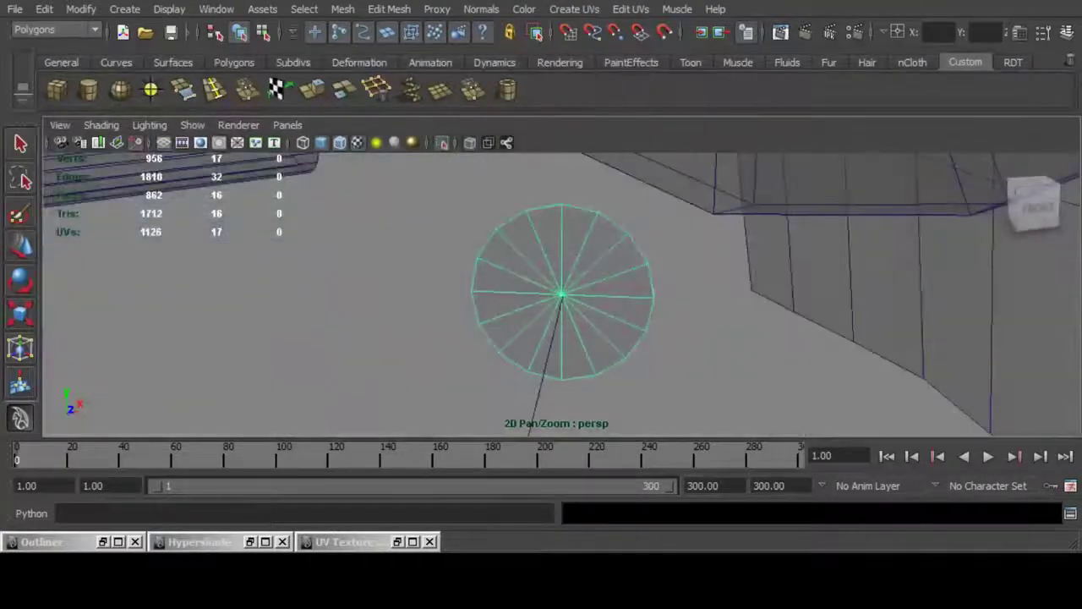
double_click(524, 242)
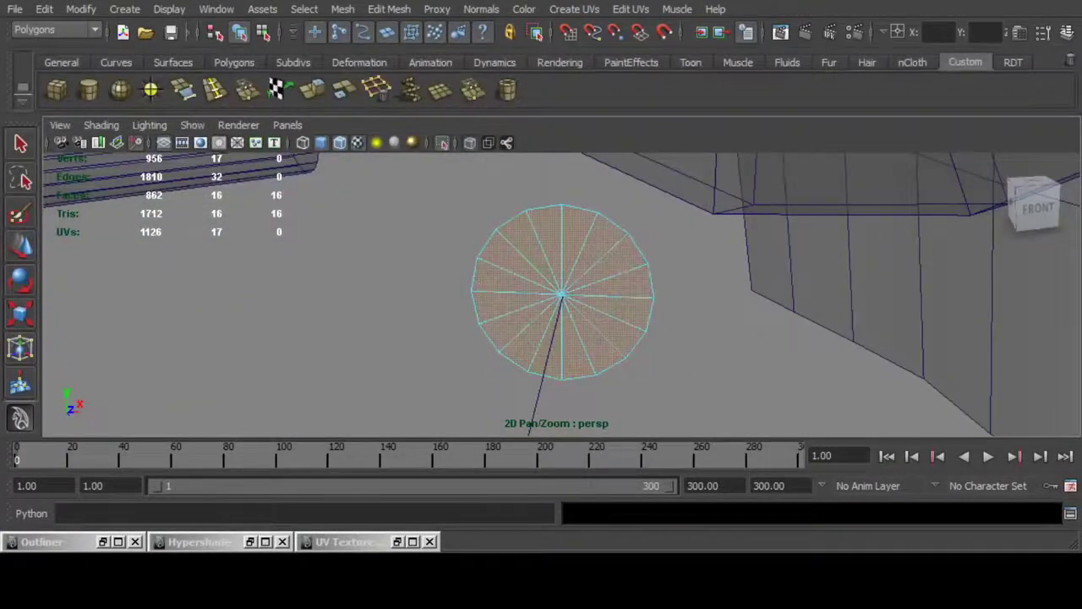
left_click(312, 89)
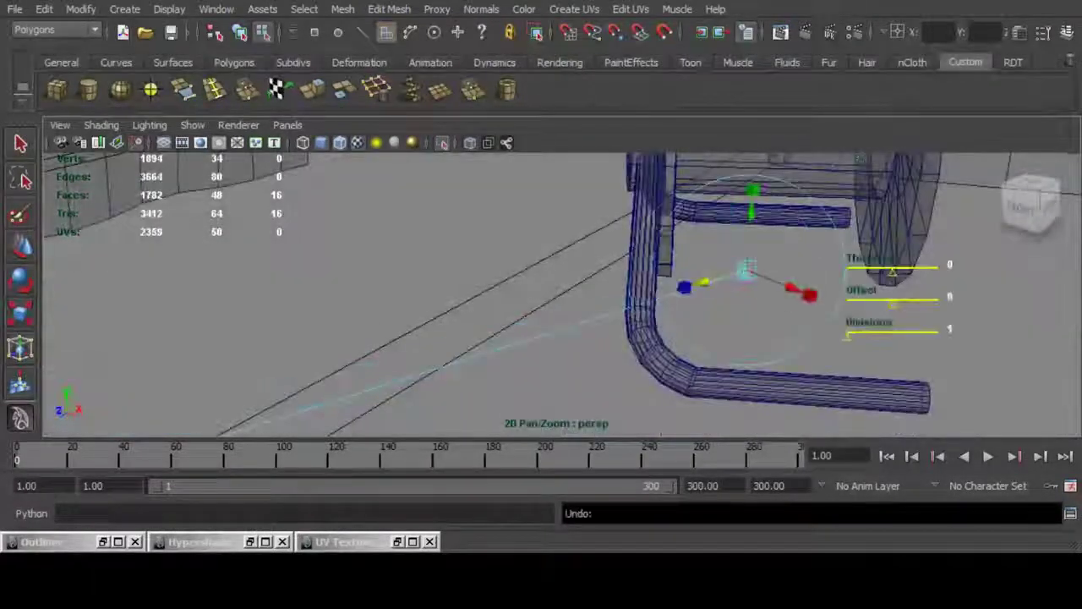
key("ctrl+z")
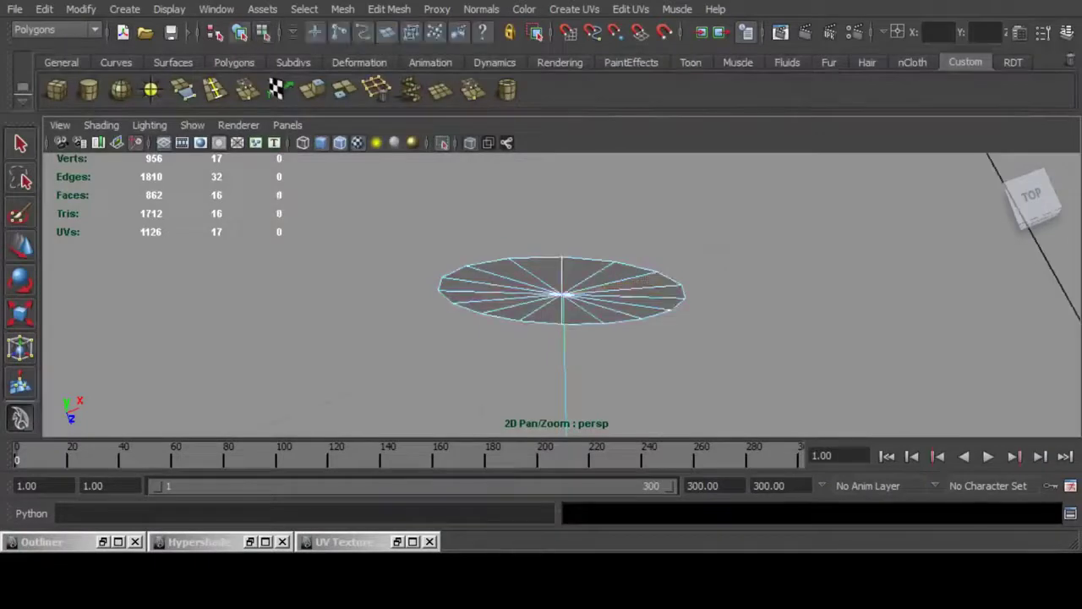
key("e")
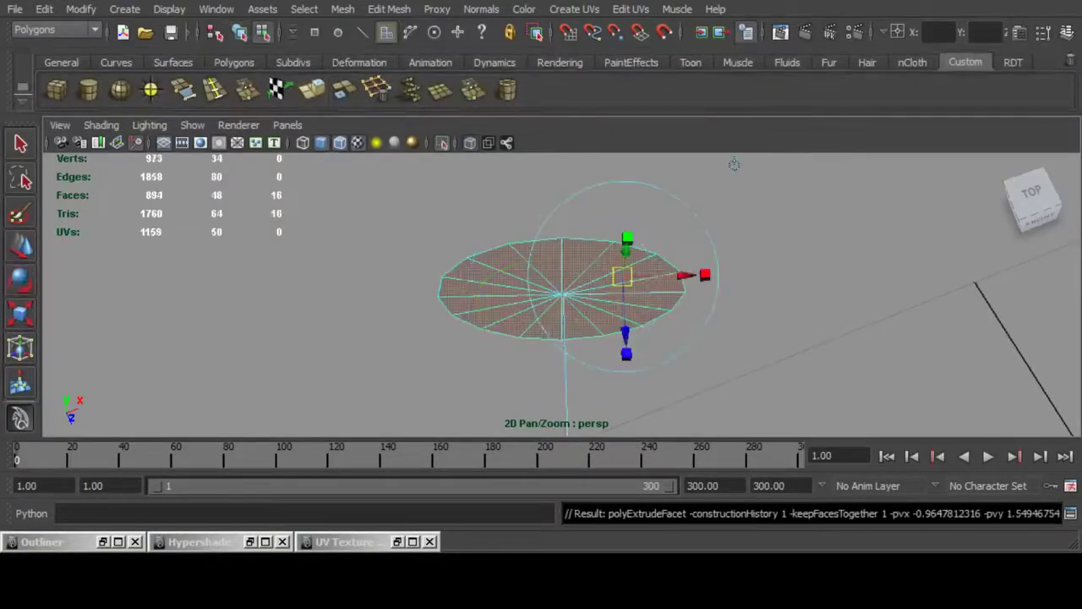
key("ctrl+z")
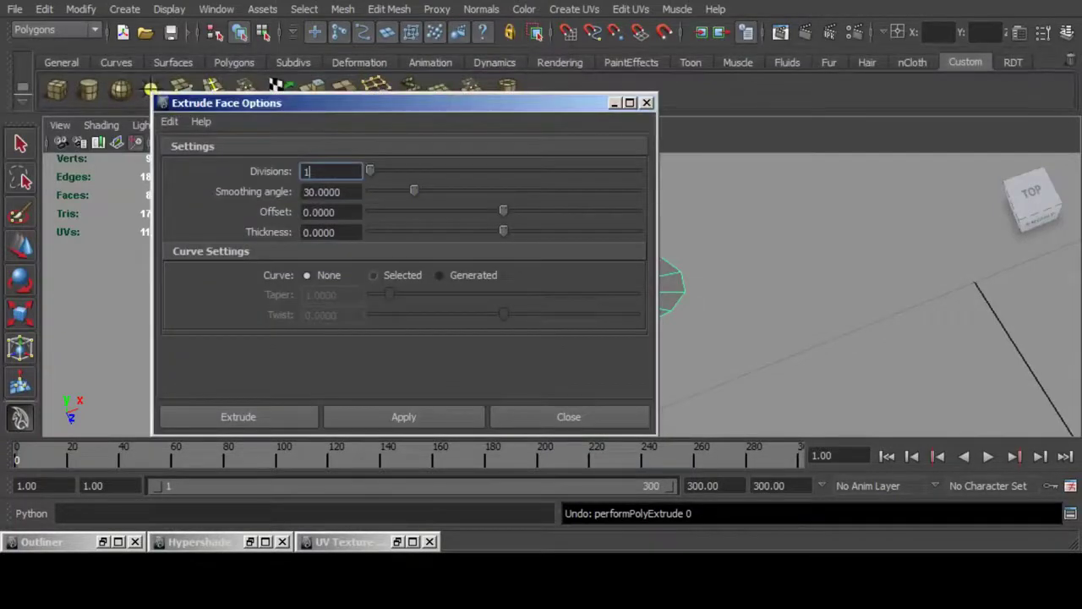
Step: Set the face extrusion's curve option to Selected, try extruding the disc along the hose curve, and undo the extrusion
left_click(374, 276)
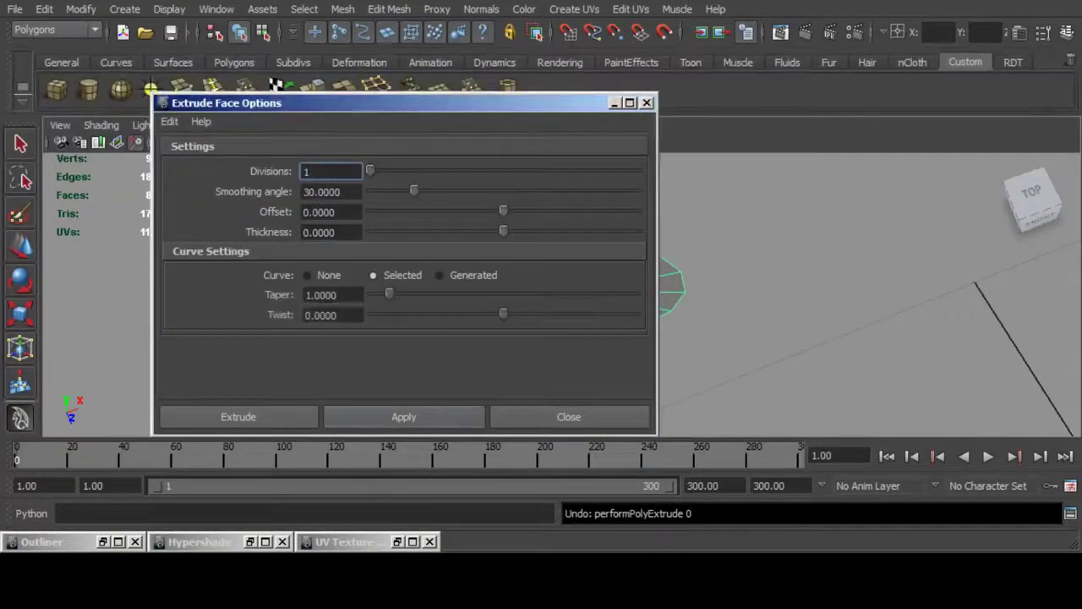
left_click(239, 417)
right_click_drag(732, 166, 473, 279, "alt")
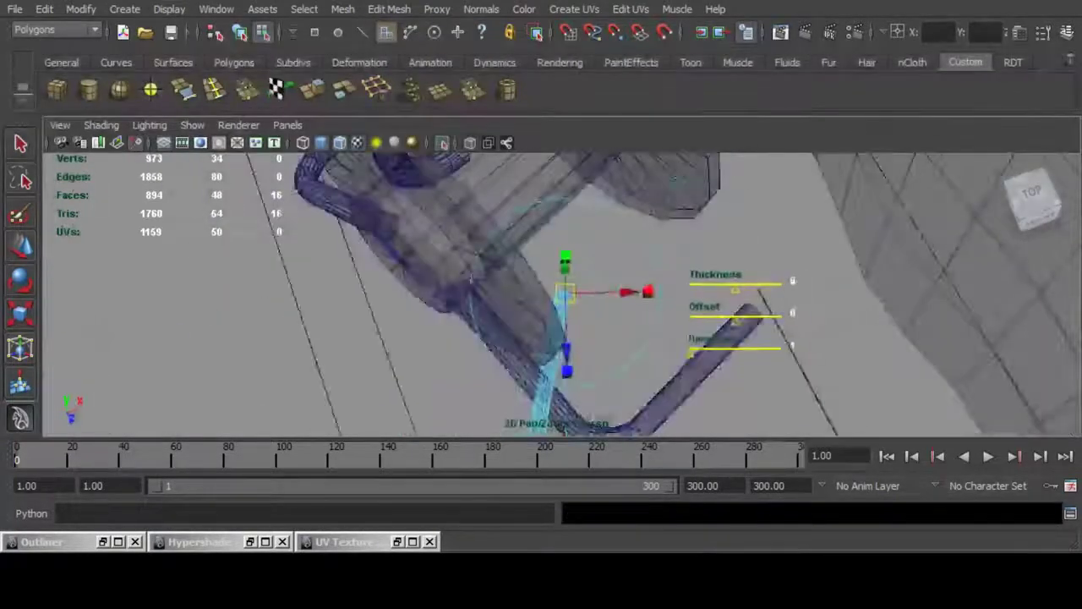
left_click_drag(473, 280, 338, 254, "alt")
left_click_drag(508, 271, 541, 313, "alt")
right_click_drag(541, 313, 321, 270, "alt")
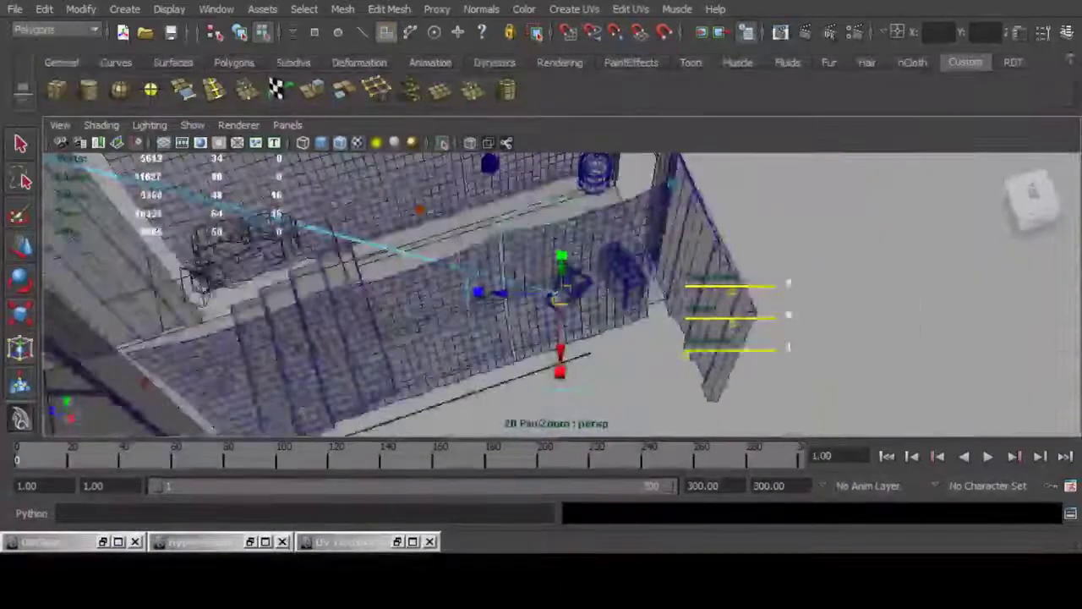
middle_click_drag(440, 279, 577, 321, "alt")
middle_click_drag(814, 227, 717, 203, "alt")
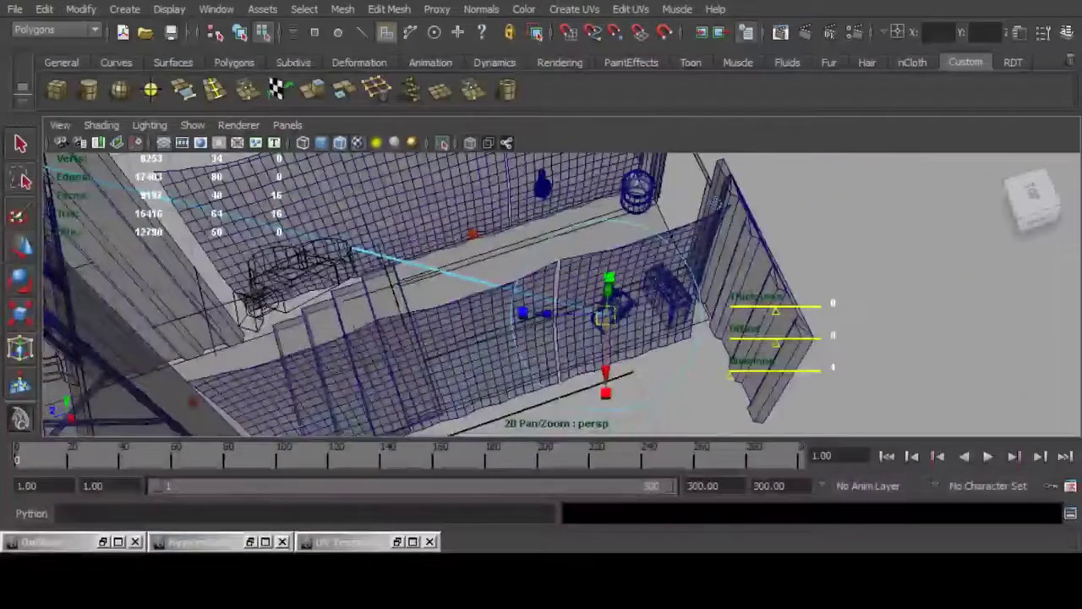
key("ctrl+z")
key("F8")
Step: Extrude the disc's faces along the selected hose curve with 21 divisions and check the tube along its path
left_click_drag(717, 203, 660, 254, "alt")
right_click_drag(660, 254, 541, 236, "alt")
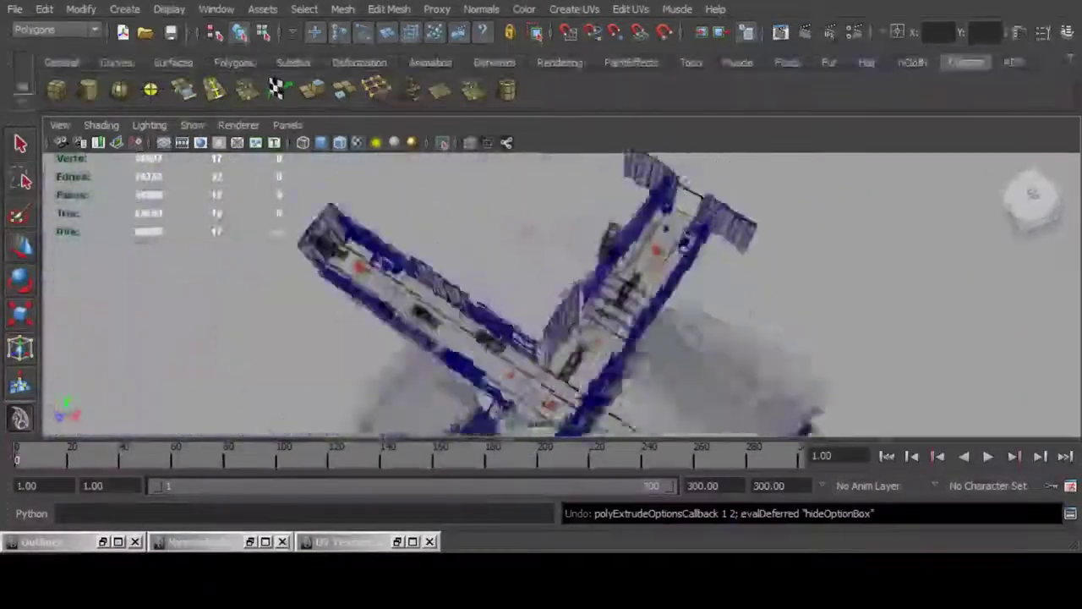
middle_click_drag(626, 228, 499, 301, "alt")
right_click_drag(499, 301, 677, 304, "alt")
left_click_drag(592, 296, 655, 292, "alt")
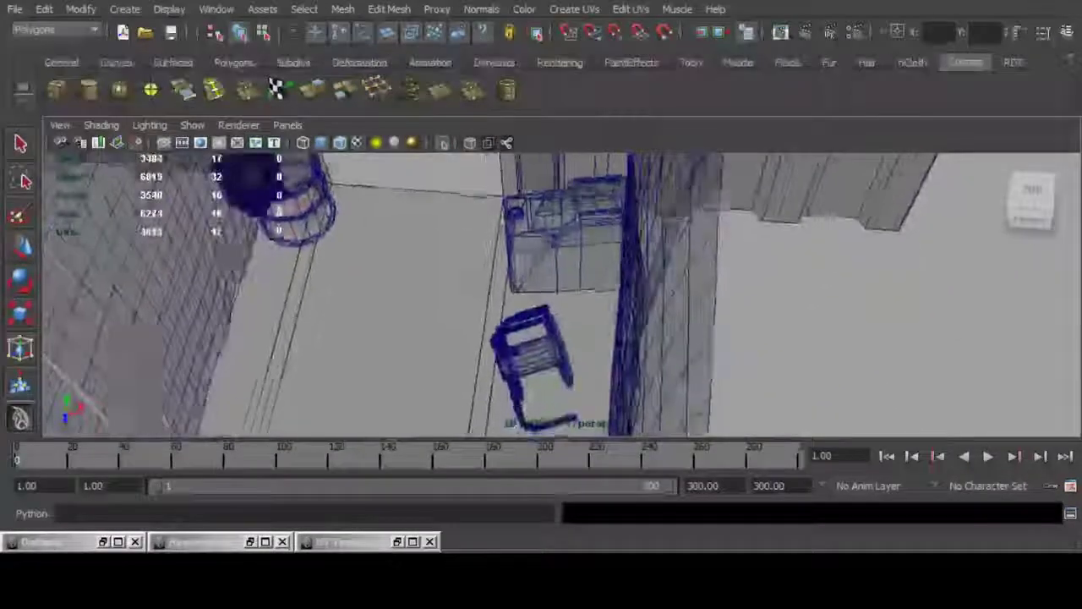
middle_click_drag(541, 363, 544, 300, "alt")
right_click_drag(544, 300, 626, 300, "alt")
middle_click_drag(541, 364, 595, 288, "alt")
right_click_drag(541, 296, 630, 296, "alt")
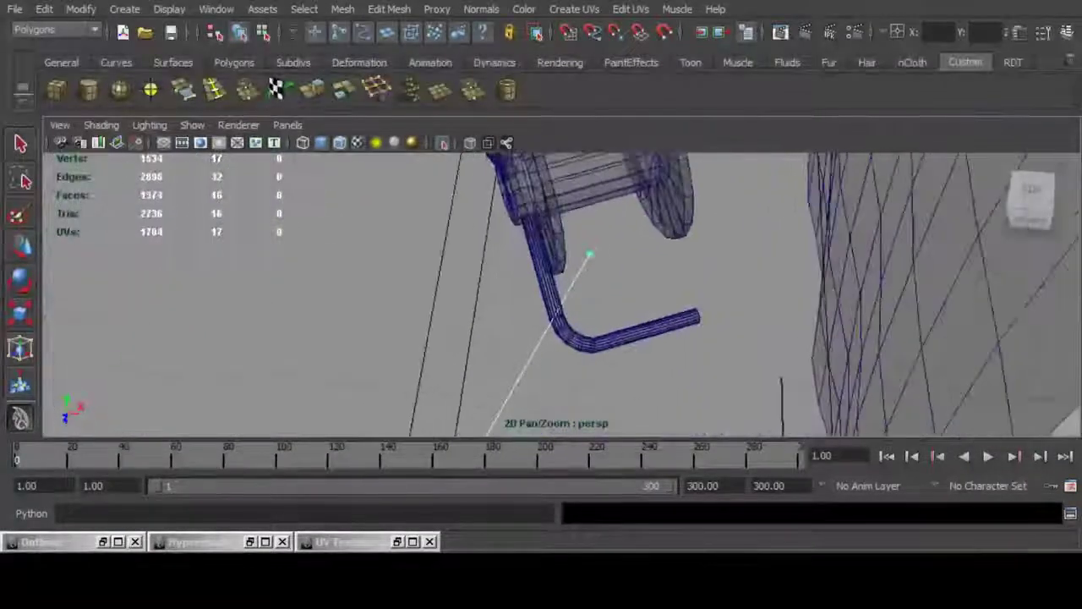
left_click(389, 9)
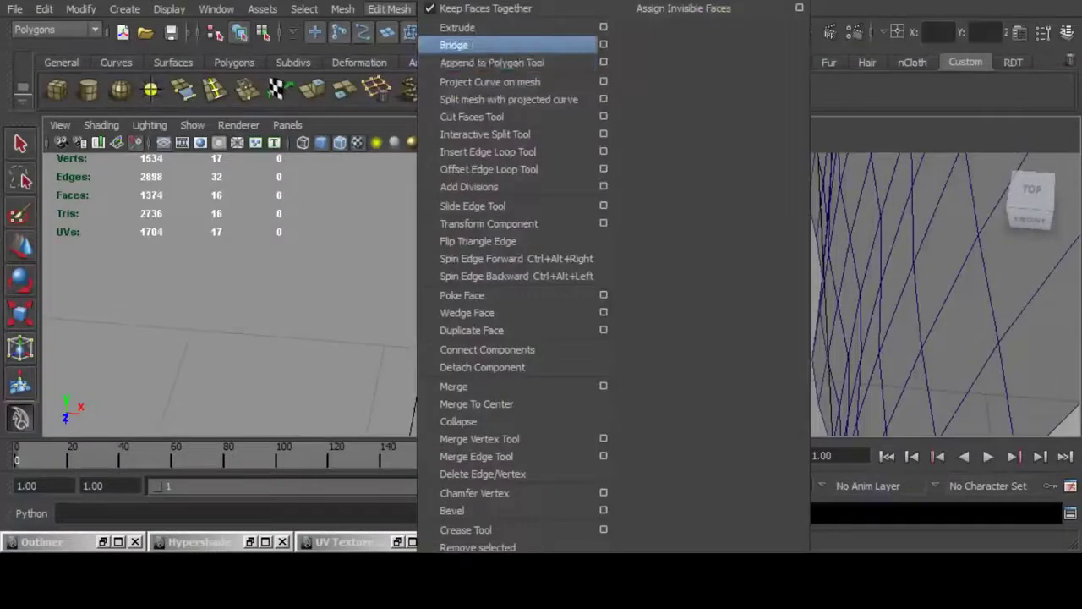
left_click(605, 27)
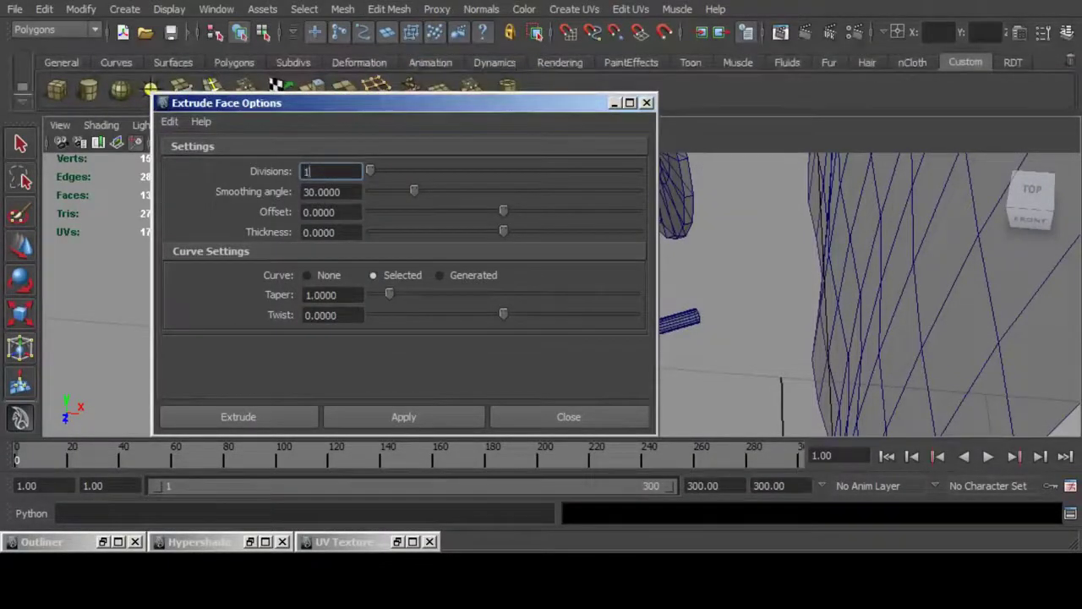
left_click(232, 417)
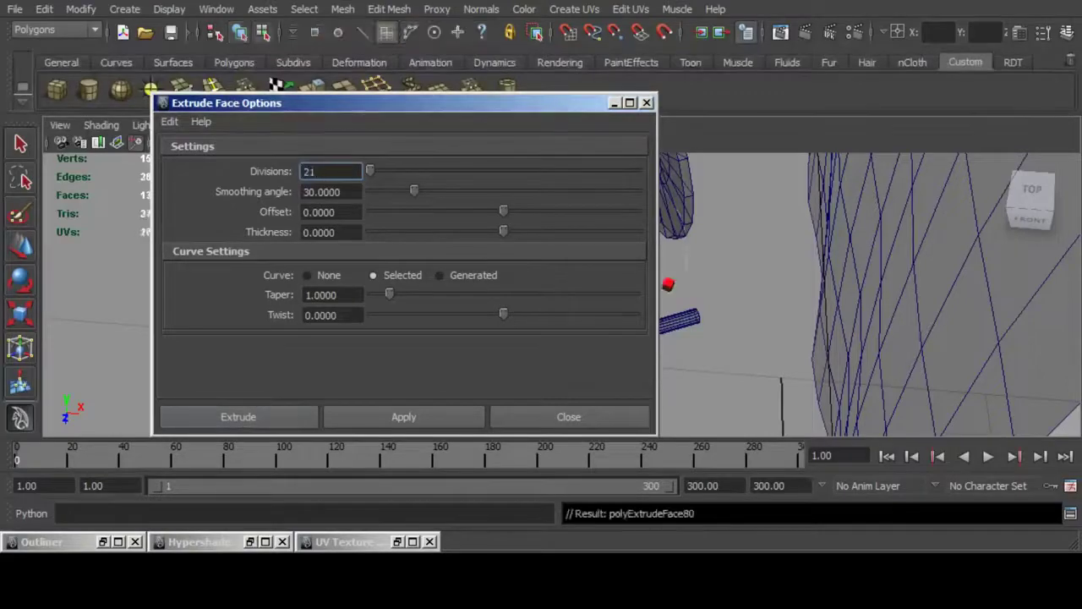
right_click_drag(592, 296, 381, 296, "alt")
middle_click_drag(511, 288, 549, 161, "alt")
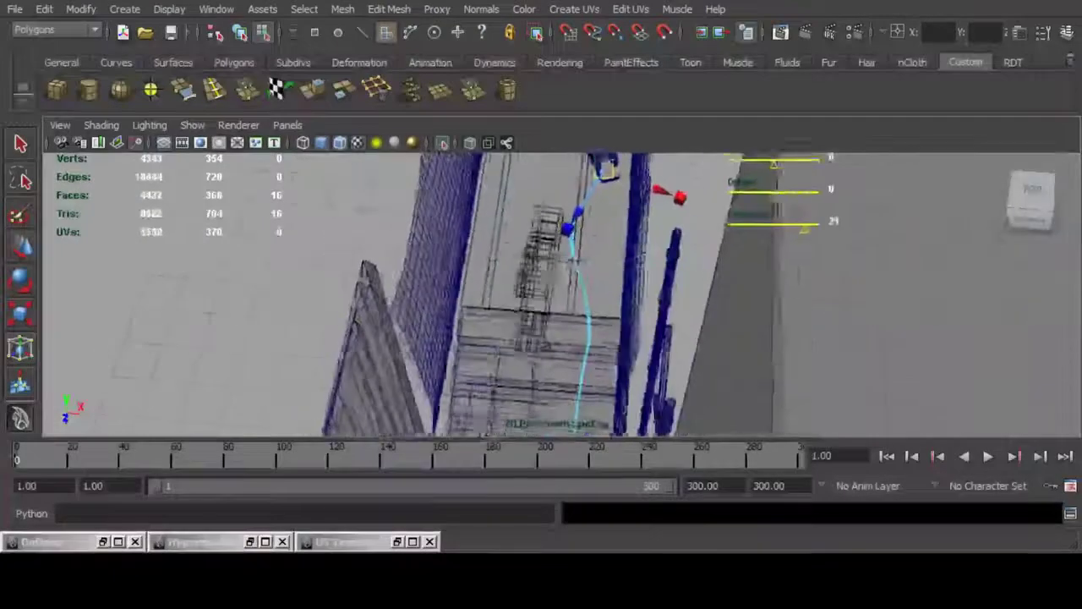
middle_click_drag(546, 433, 550, 404, "alt")
left_click_drag(551, 404, 338, 334, "alt")
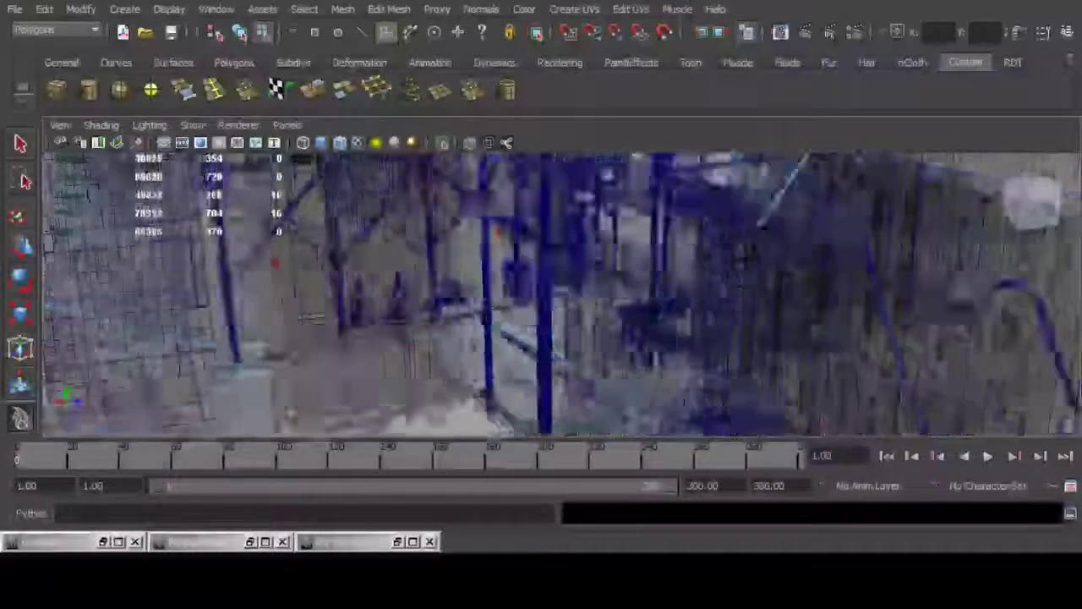
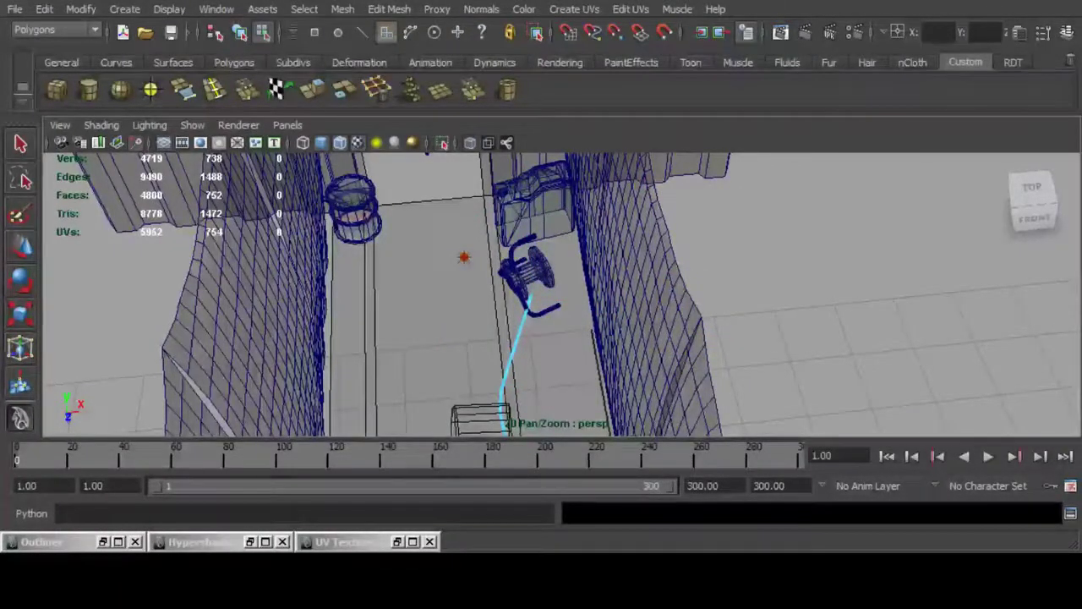
Step: Turn off X-ray display, deselect the hose's faces and return to object mode
left_click(470, 143)
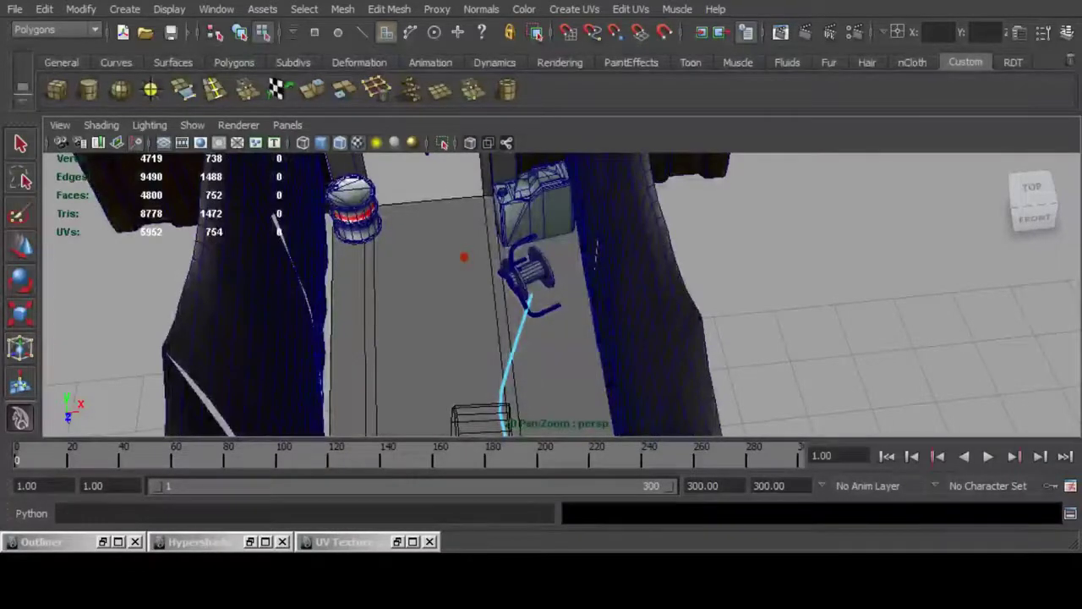
key("F8")
key("F8")
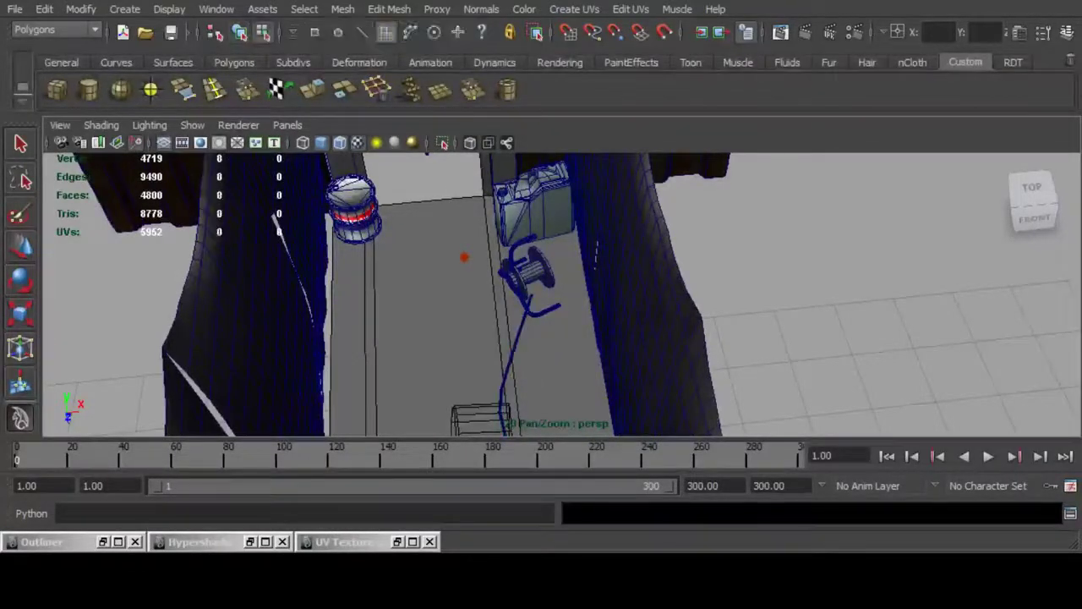
key("F8")
Step: Select the hose where it dips below the floor, turn on X-ray display, and show its vertices for editing
scroll(541, 294, "up", 5)
left_click_drag(542, 321, 569, 176, "alt")
scroll(617, 321, "down", 5)
middle_click_drag(568, 271, 527, 292, "alt")
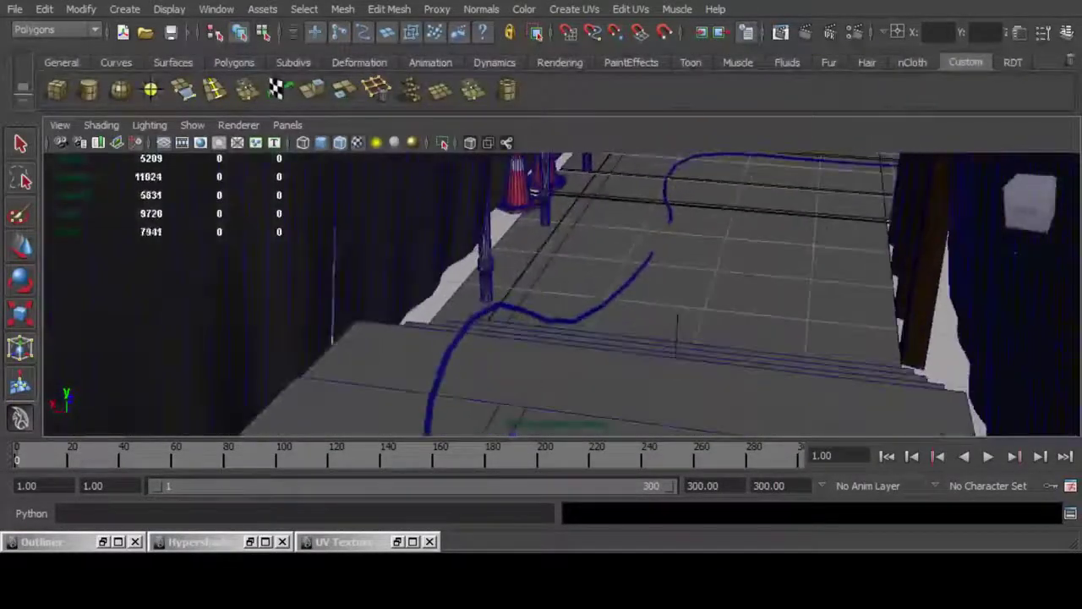
left_click(549, 320)
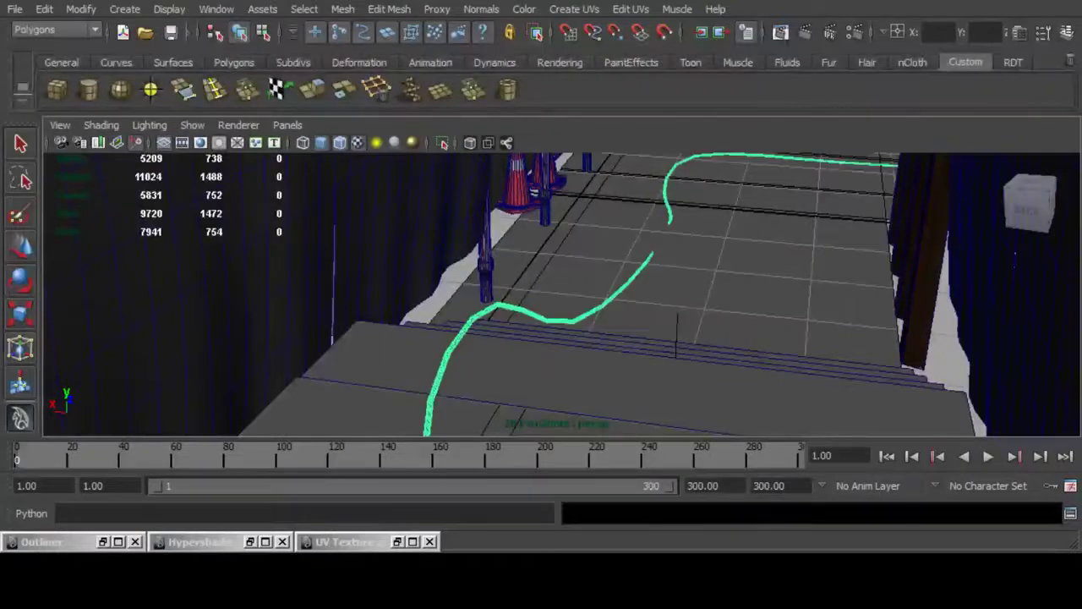
key("alt+x")
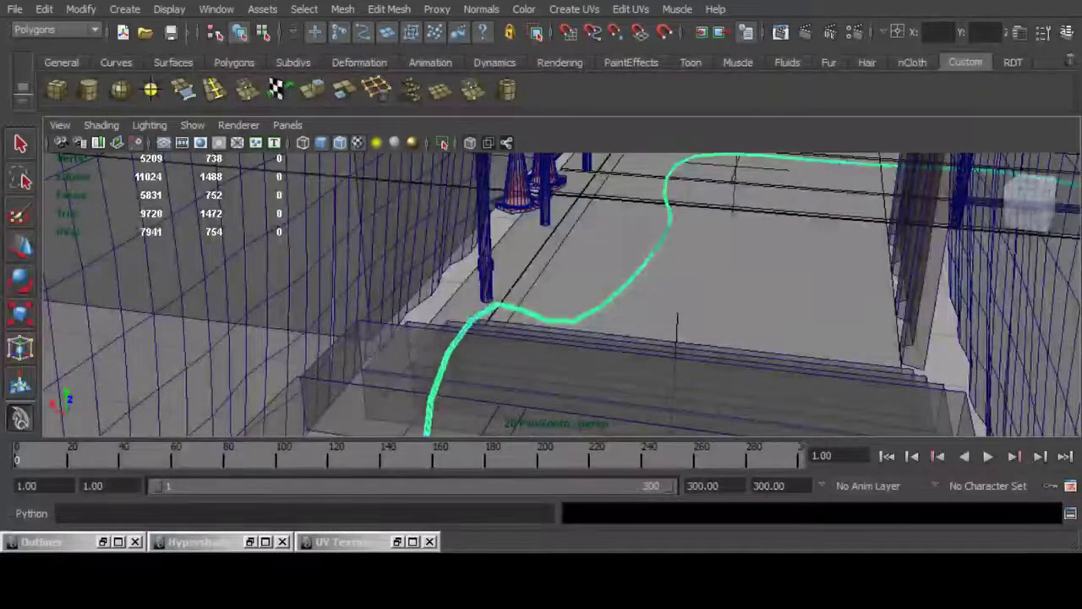
key("F9")
left_click_drag(643, 263, 457, 330, "alt")
middle_click_drag(677, 271, 418, 293, "alt")
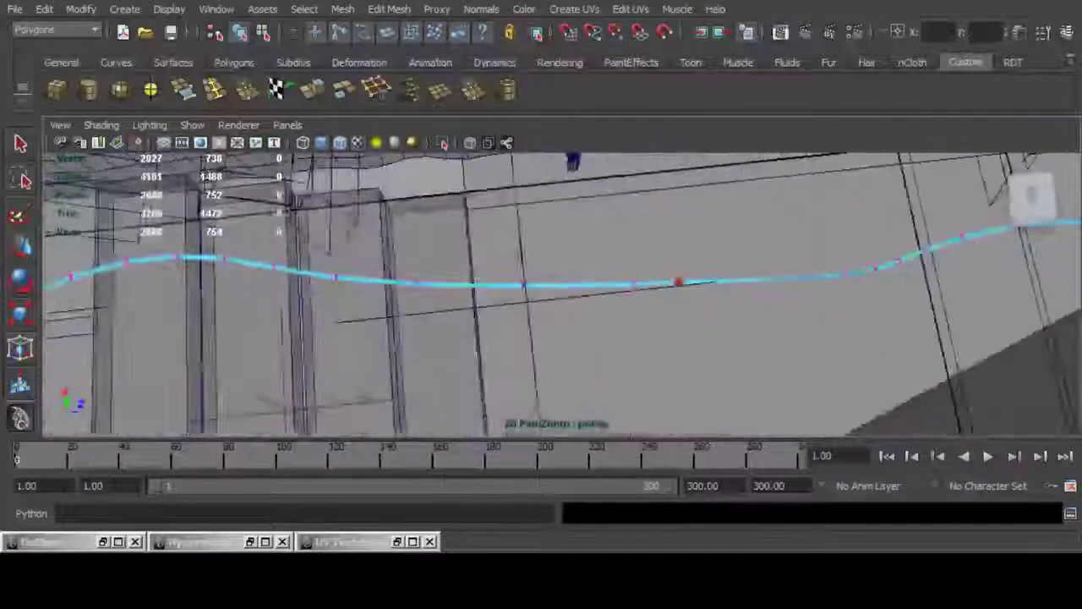
scroll(562, 294, "down", 3)
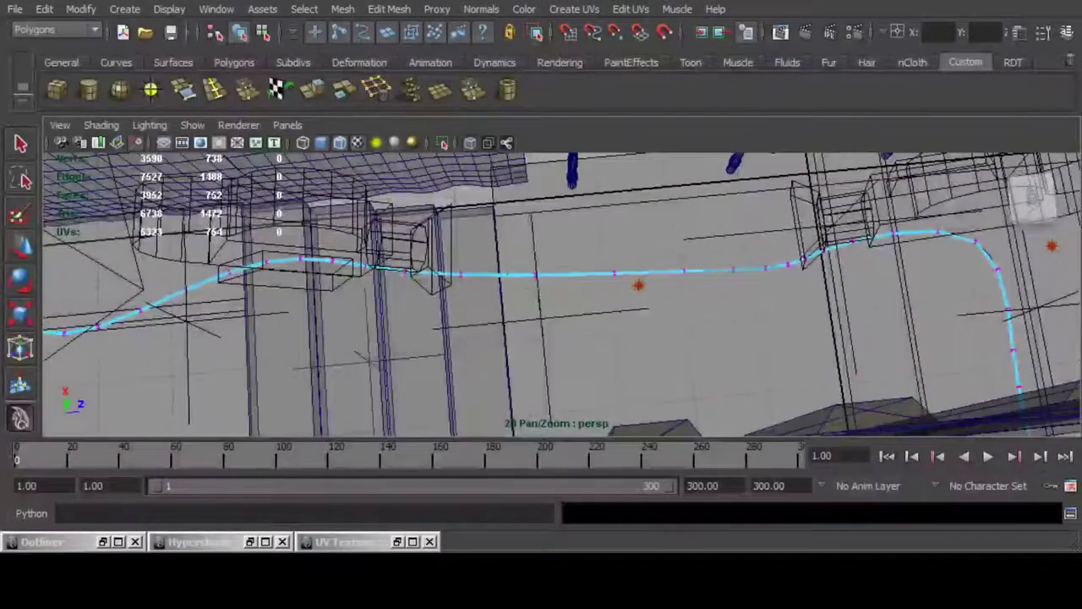
Step: Select the vertices of the hose section sunk below the floor, try raising them, and undo the moves
left_click_drag(516, 250, 744, 296)
key("f")
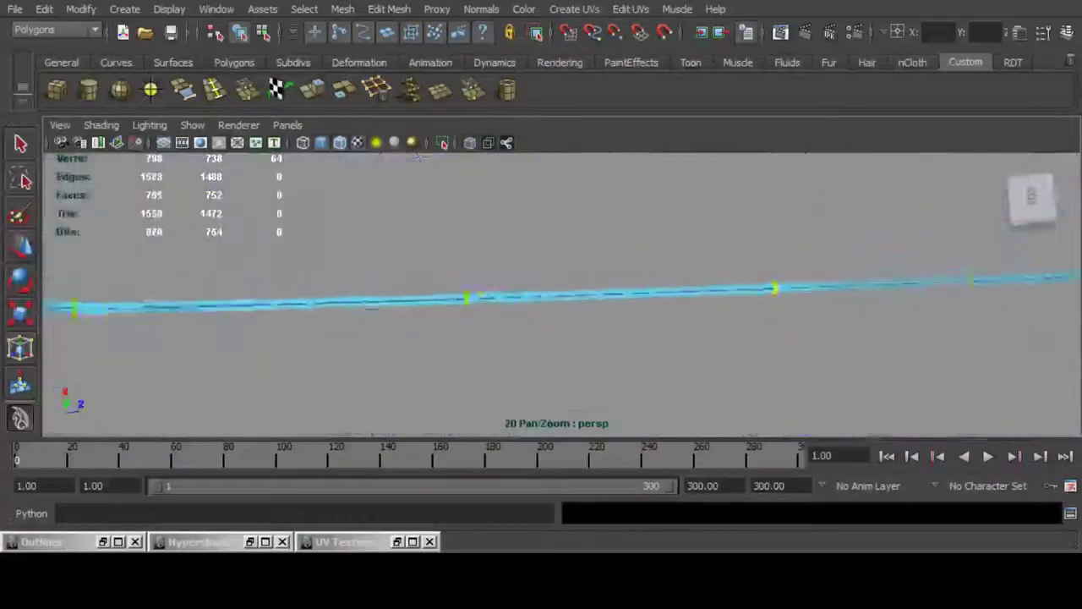
left_click_drag(626, 288, 542, 212, "alt")
left_click_drag(541, 279, 640, 180, "alt")
left_click_drag(396, 317, 433, 354, "ctrl")
left_click_drag(474, 313, 643, 326, "alt")
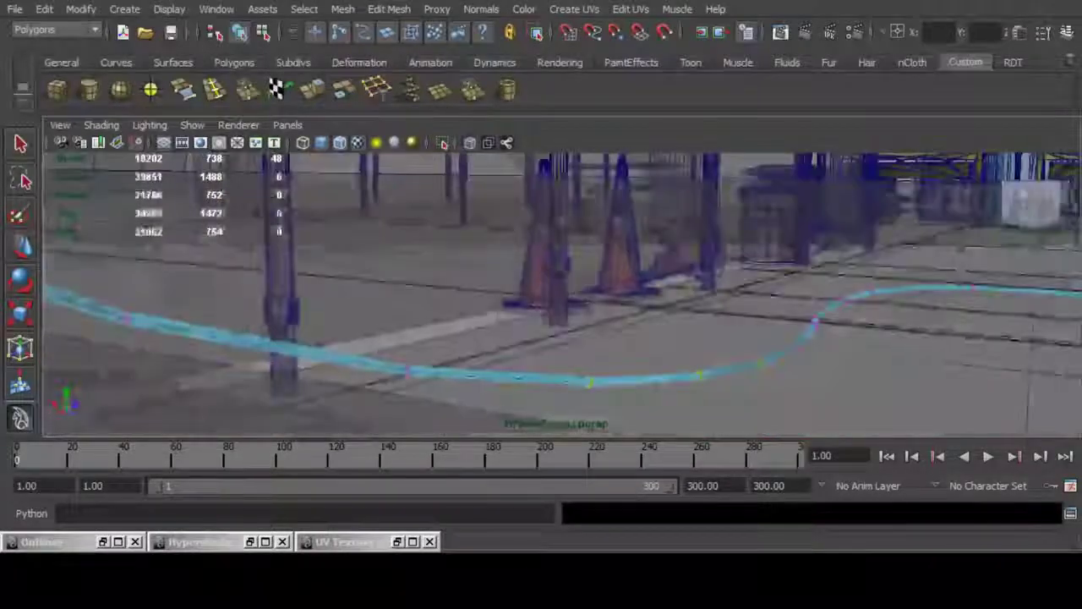
middle_click_drag(626, 321, 546, 325, "alt")
key("w")
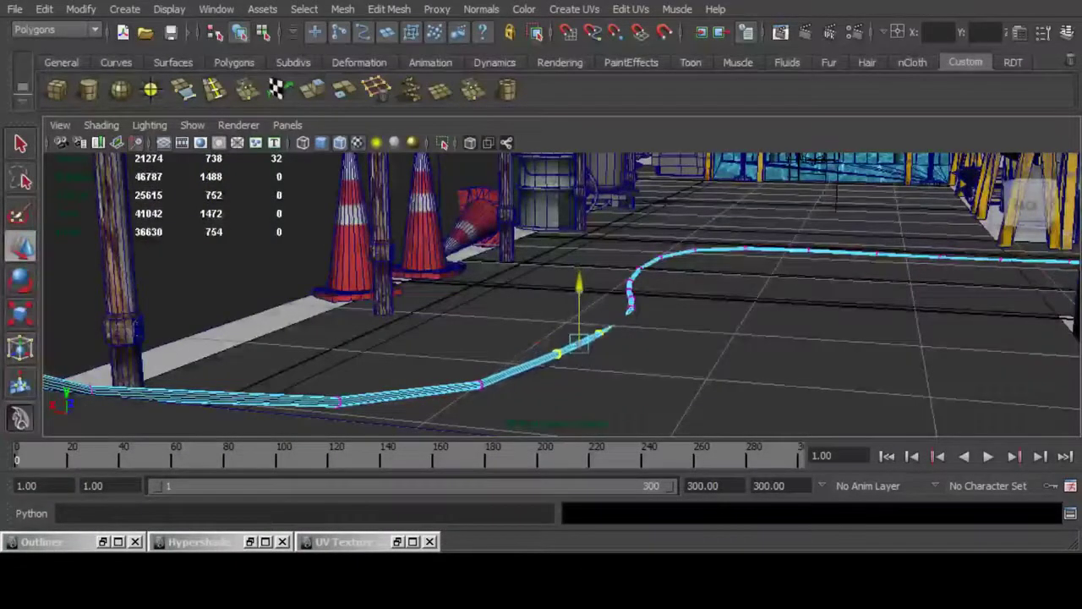
left_click_drag(542, 313, 473, 347, "alt")
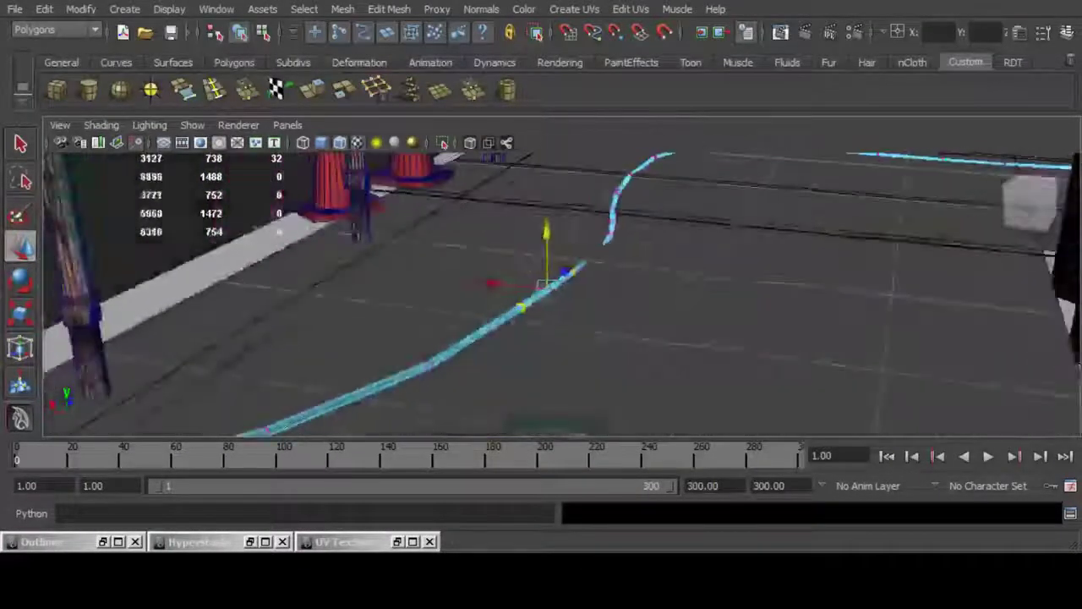
key("ctrl+z")
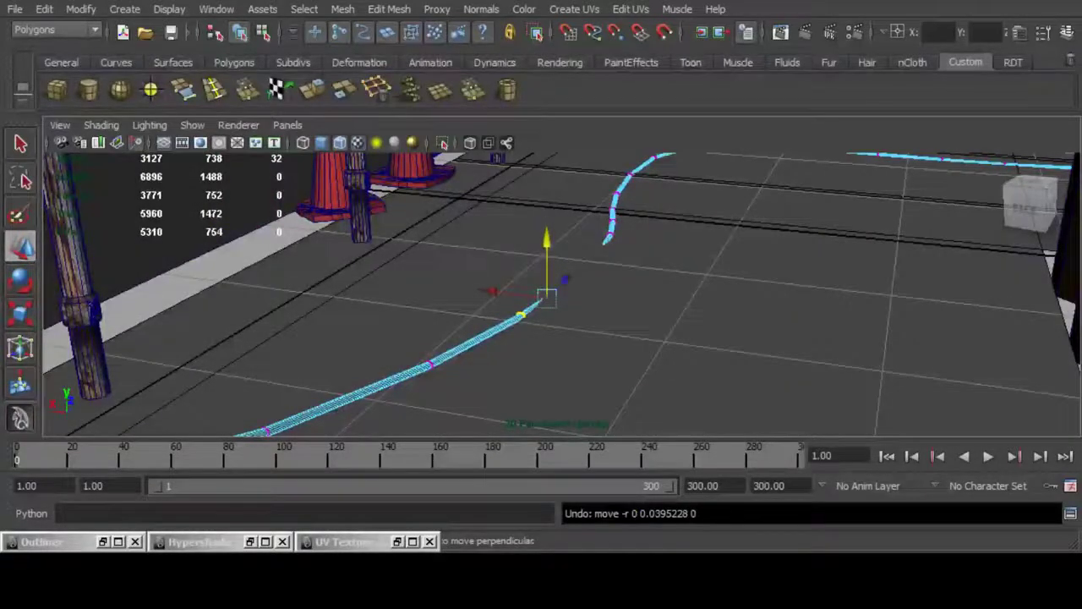
key("ctrl+z")
Step: Select the hose vertices around the gap and raise them in two moves so the sunken section lies above the floor
left_click_drag(468, 224, 623, 347)
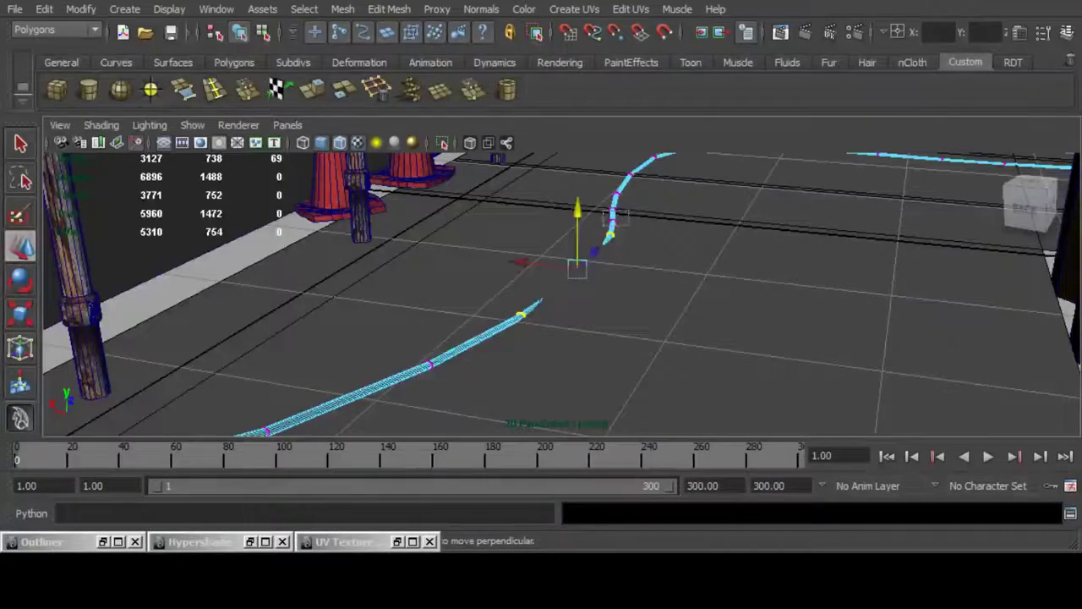
mouse_move(572, 218)
left_mouse_down()
mouse_move(572, 196)
mouse_move(572, 211)
left_mouse_up()
left_click_drag(660, 214, 586, 276, "ctrl")
left_click_drag(546, 231, 546, 227)
Step: Try deleting the guide curve under the hose and undo the deletion
left_click(490, 333)
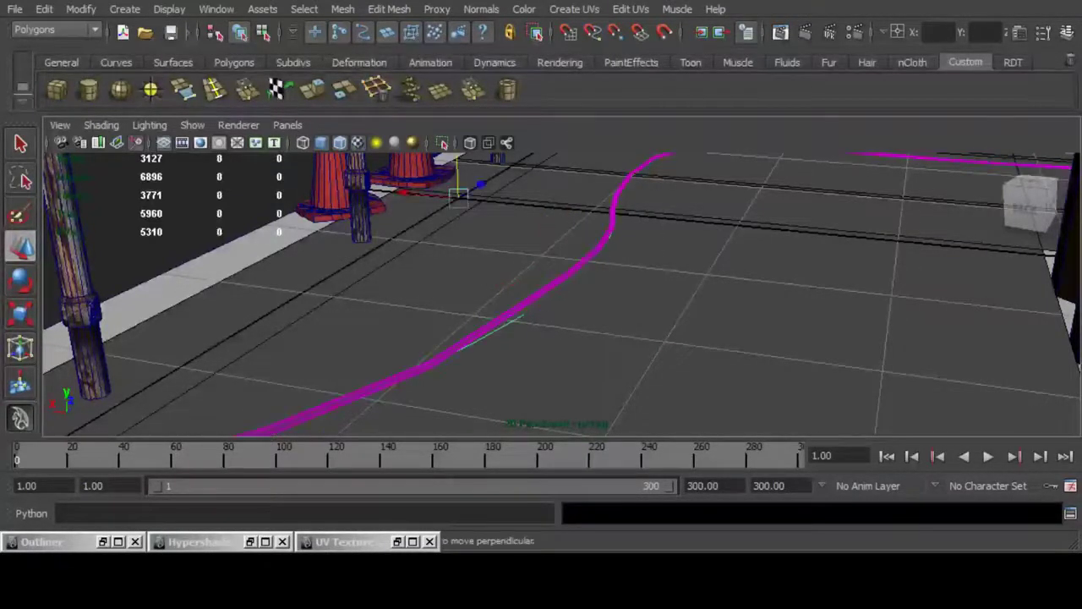
key("Delete")
key("ctrl+z")
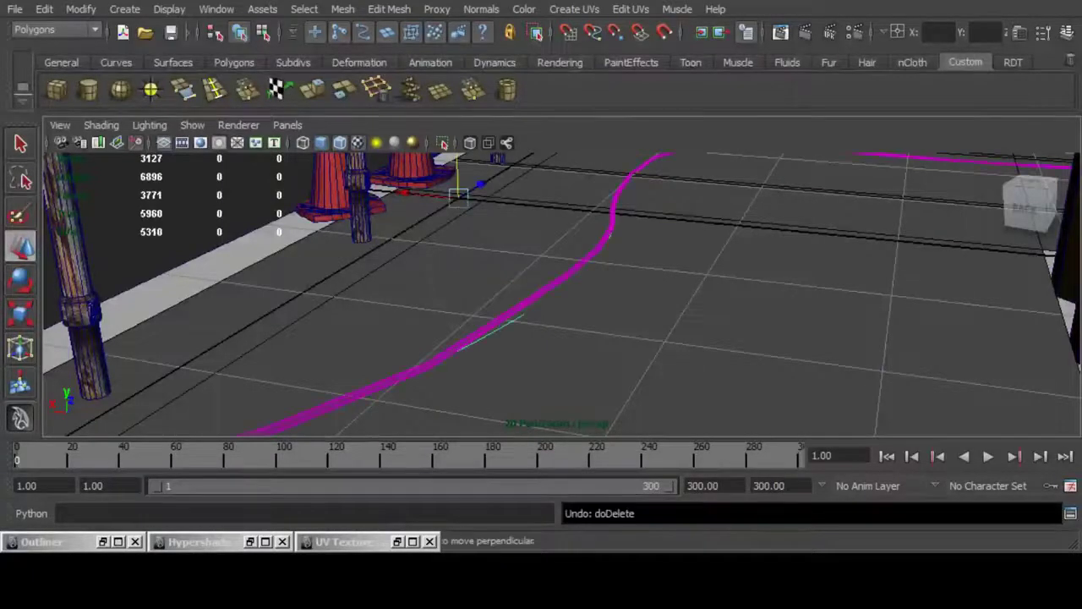
Step: Select the extruded hose and delete its construction history
left_click(499, 325)
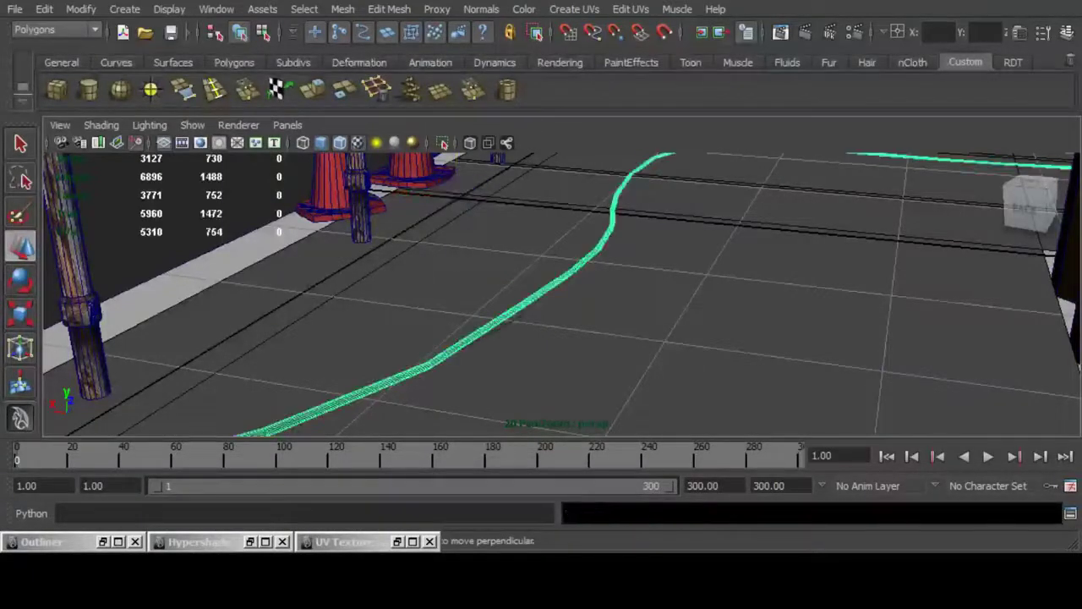
right_click_drag(602, 241, 423, 262, "alt")
left_click_drag(423, 262, 432, 338, "alt")
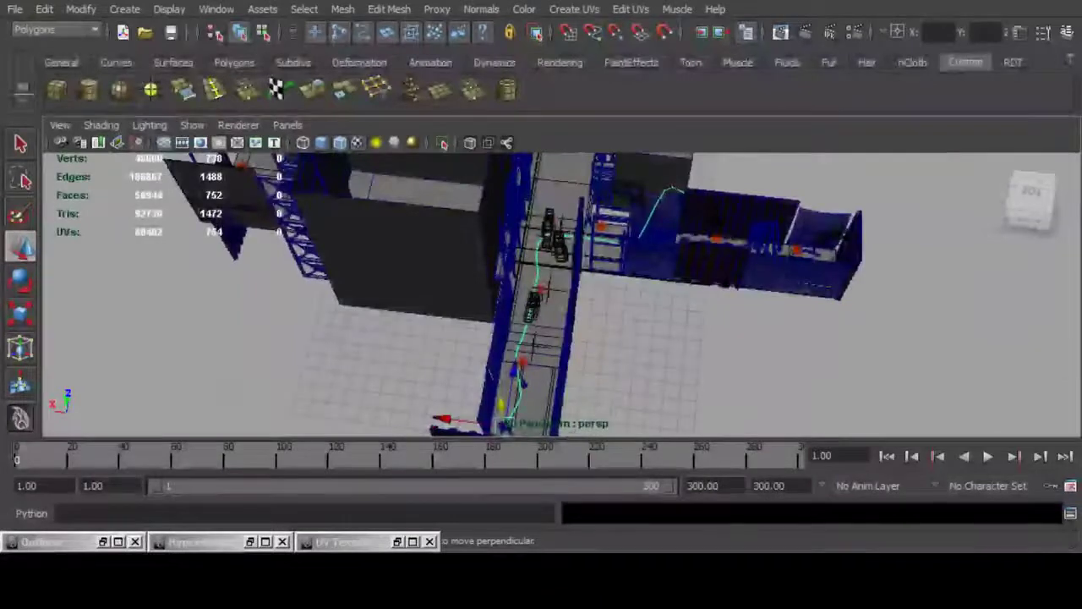
left_click(44, 9)
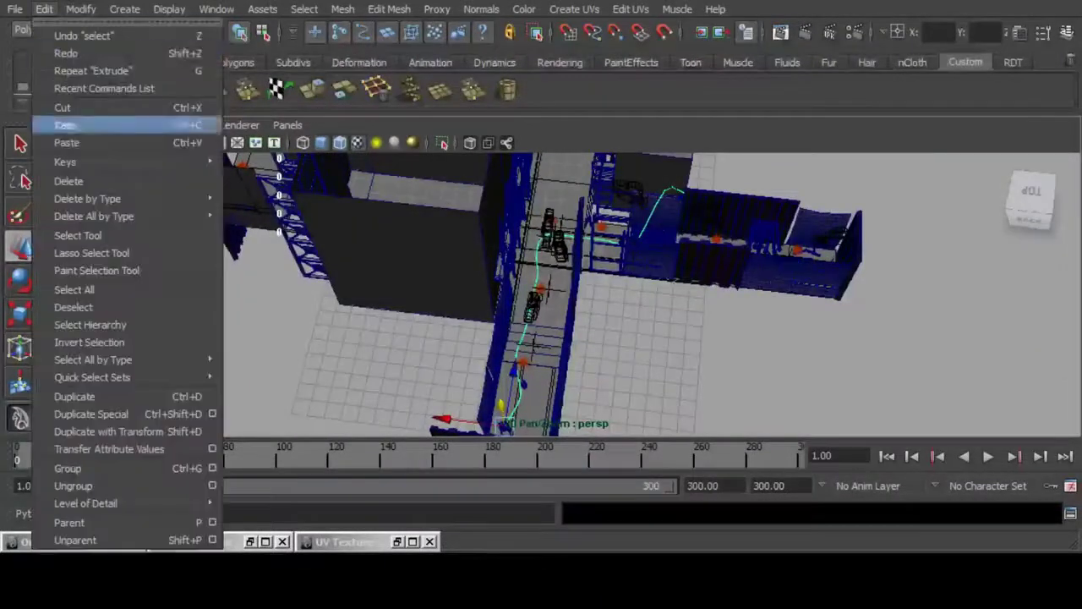
mouse_move(84, 198)
left_click(254, 207)
left_click(44, 8)
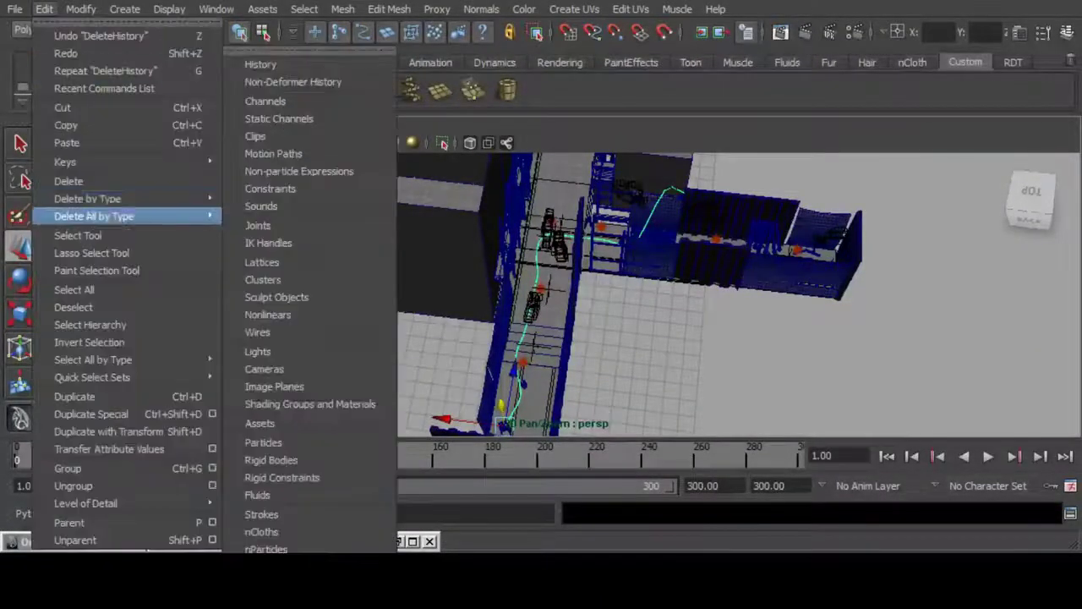
left_click(292, 225)
Step: Select the leftover guide curve beside the hose tube and delete it
right_click_drag(431, 288, 518, 299, "alt")
scroll(541, 296, "up", 10)
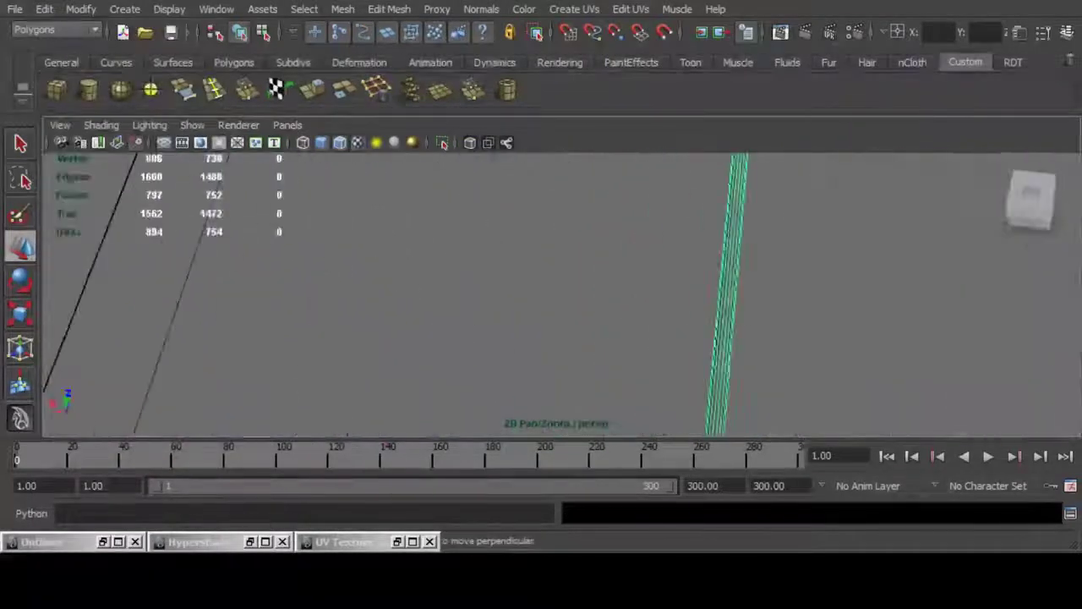
left_click_drag(524, 304, 639, 275, "alt")
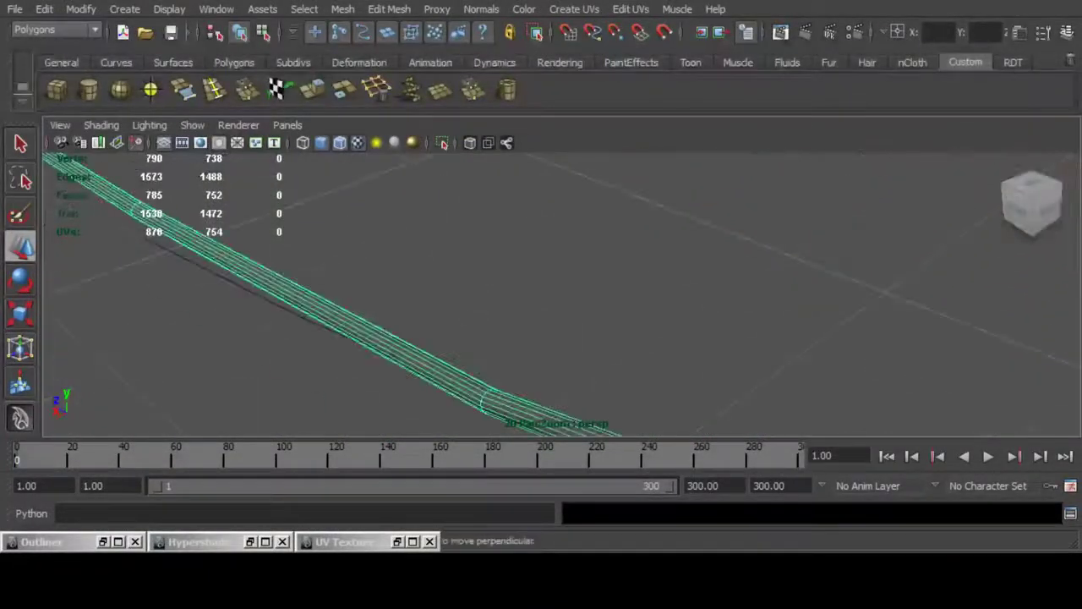
left_click(241, 285)
key("Delete")
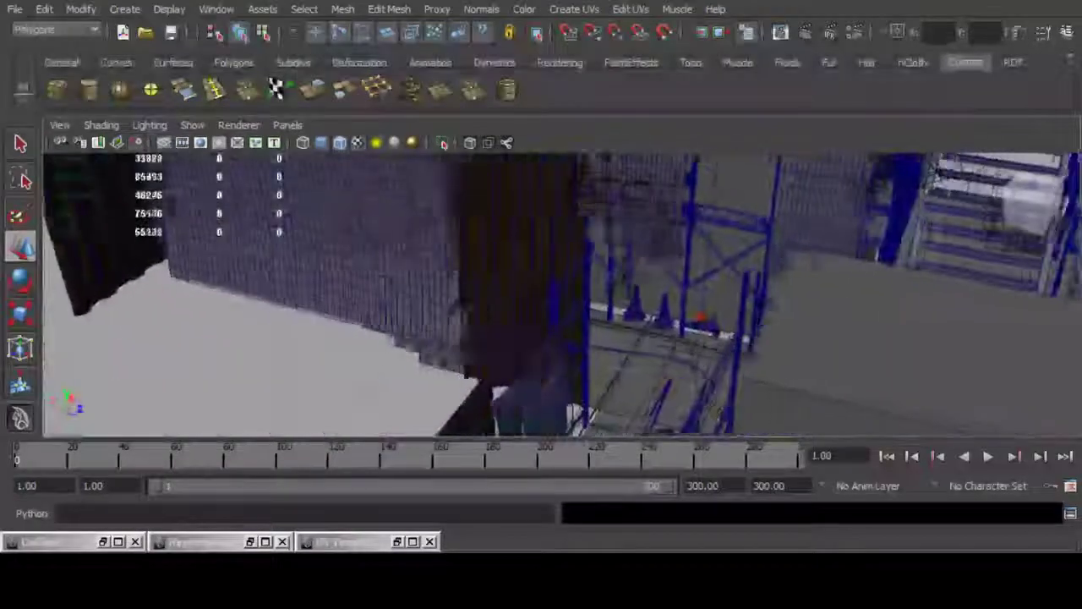
Step: Select the hose vertices at the gap beside the stacked pipes and raise them above the floor
left_click_drag(499, 329, 595, 339, "alt")
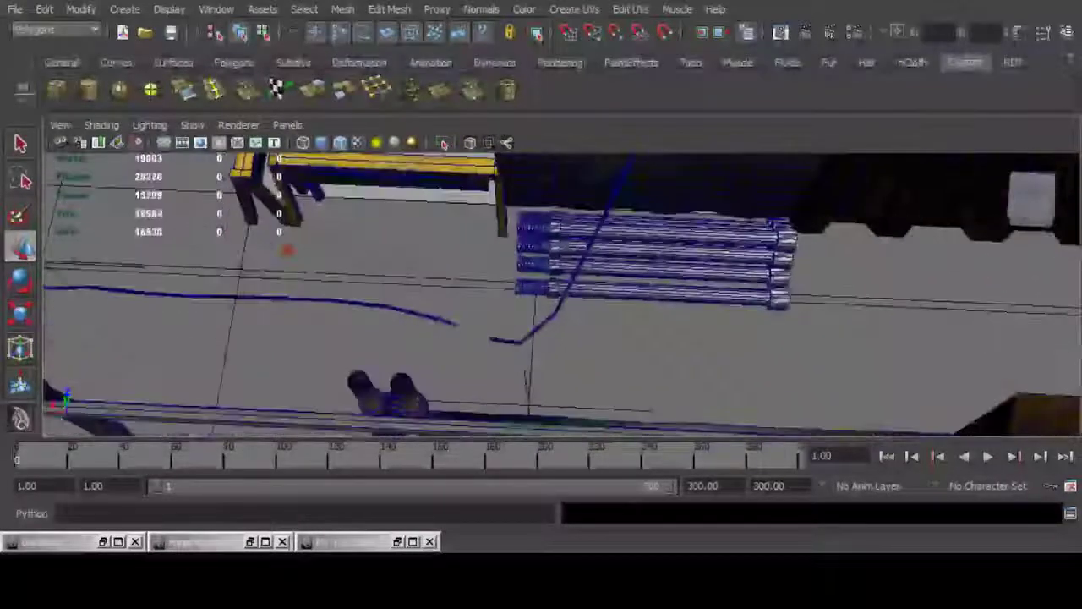
left_click(521, 340)
key("F9")
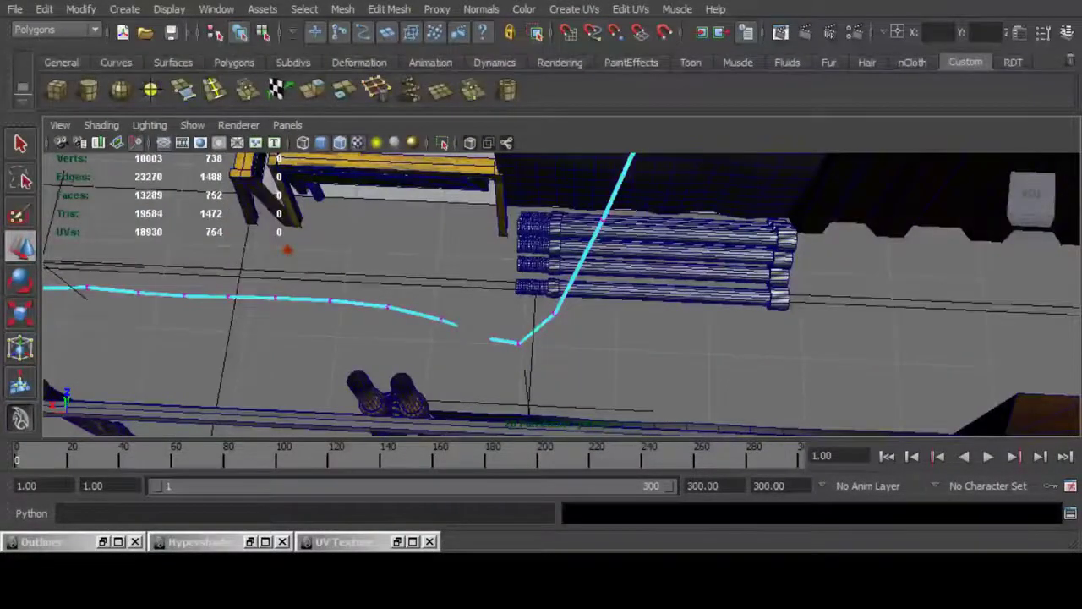
left_click_drag(419, 294, 535, 362)
key("f")
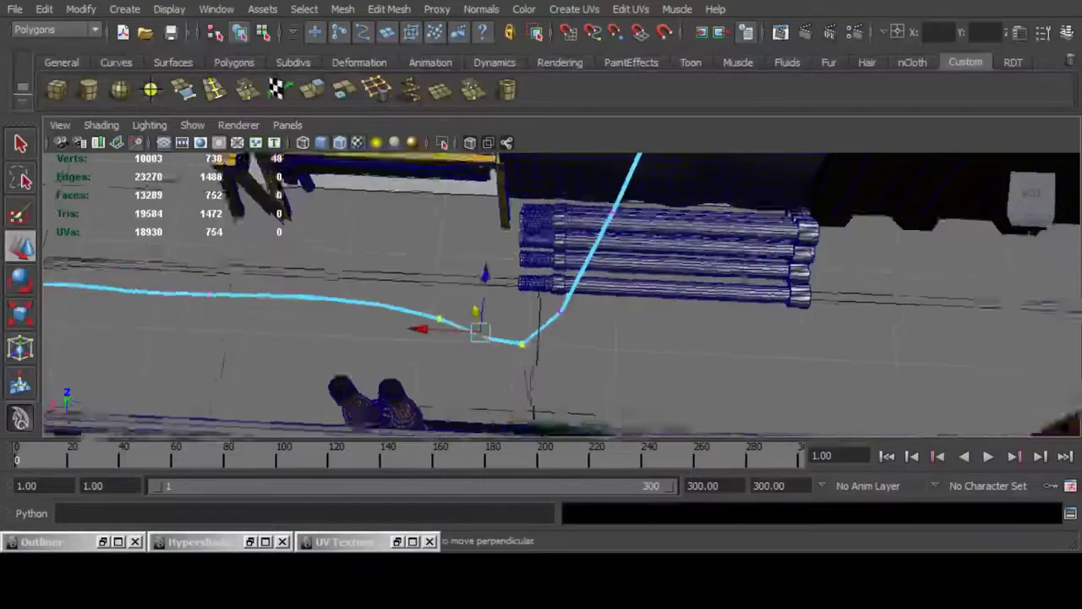
Step: Try shifting the hose vertices from the stacked pipes to the hose's end sideways, and undo the move
scroll(562, 291, "down", 5)
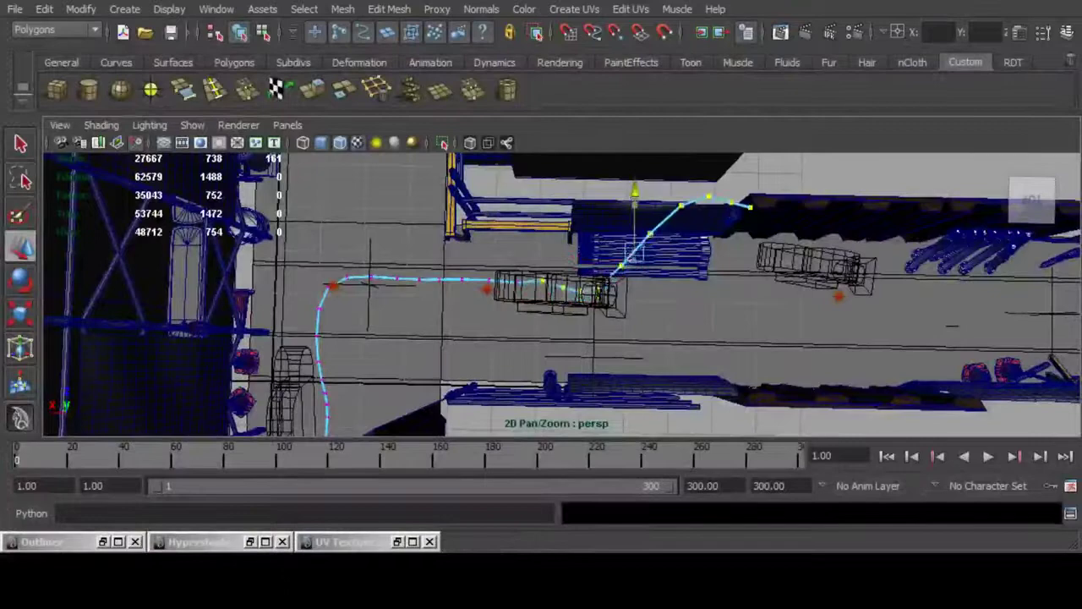
left_click_drag(635, 192, 636, 182)
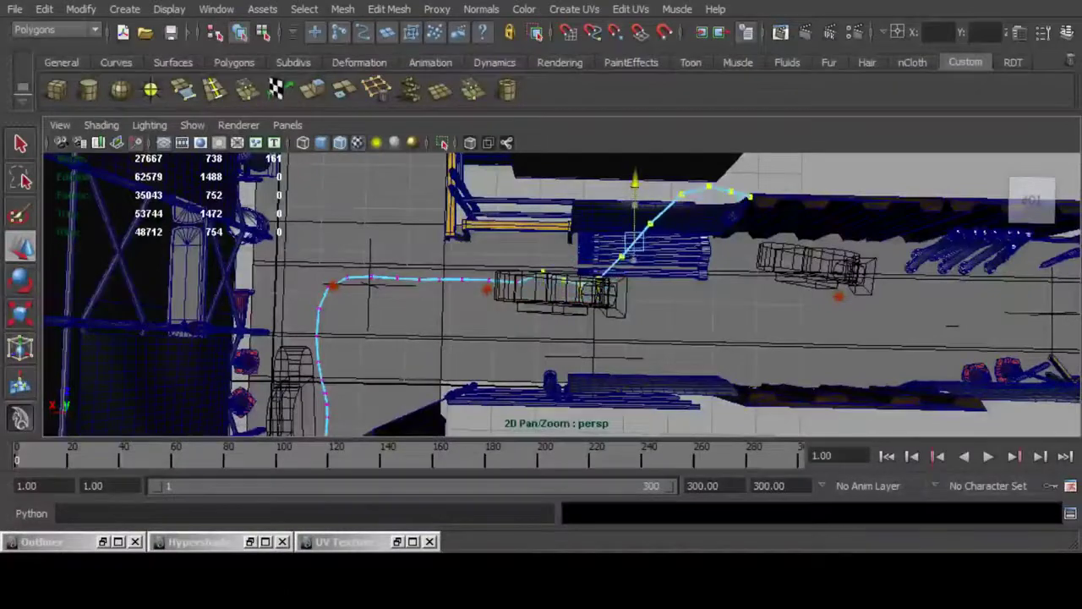
left_click_drag(634, 253, 448, 246, "alt")
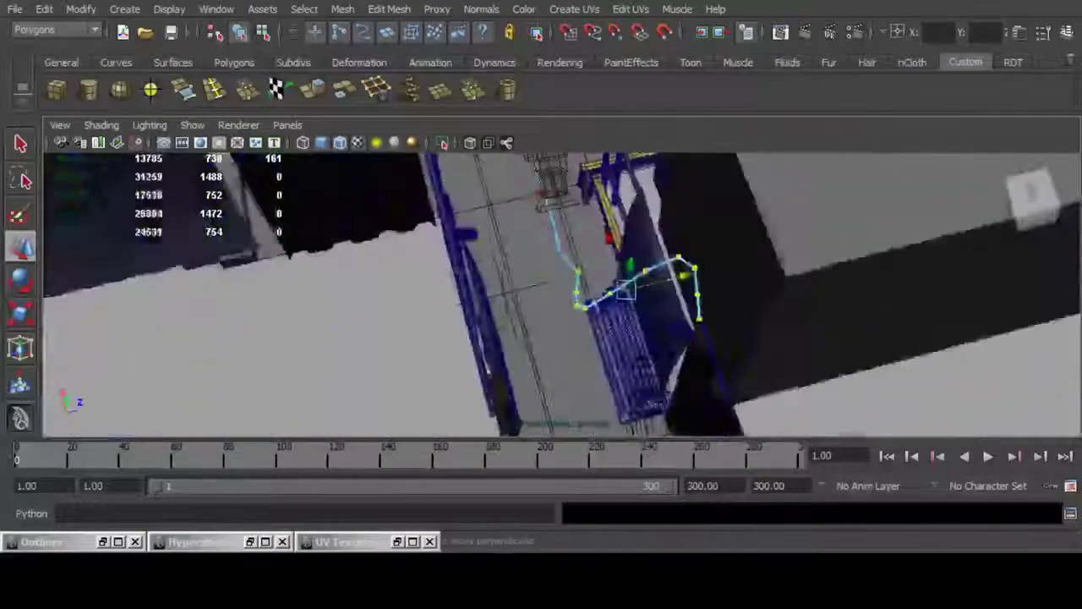
middle_click_drag(541, 253, 575, 364, "alt")
left_click_drag(575, 296, 537, 224, "alt")
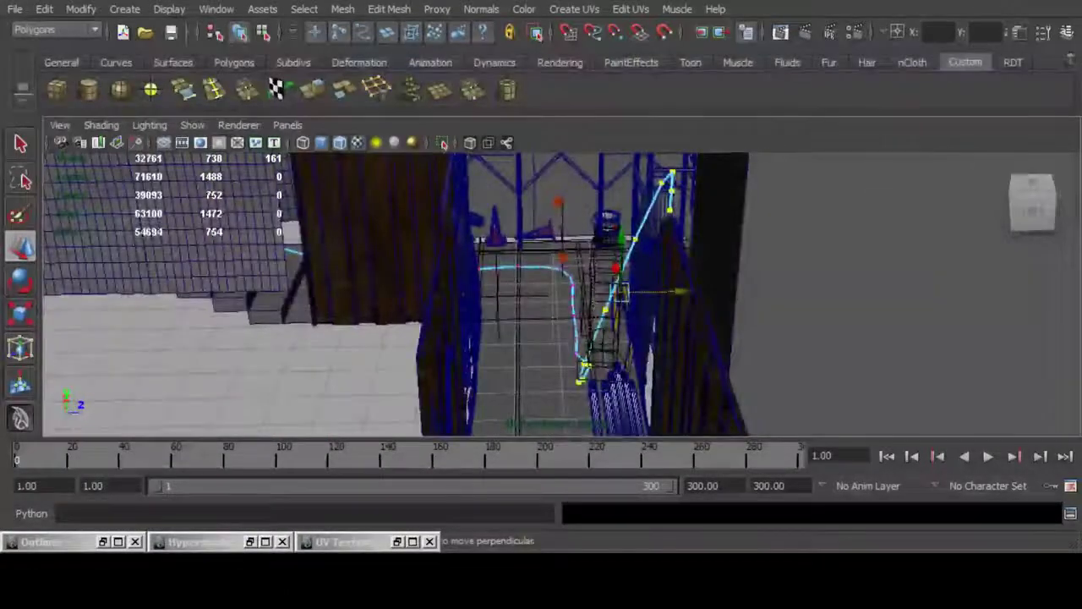
key("ctrl+z")
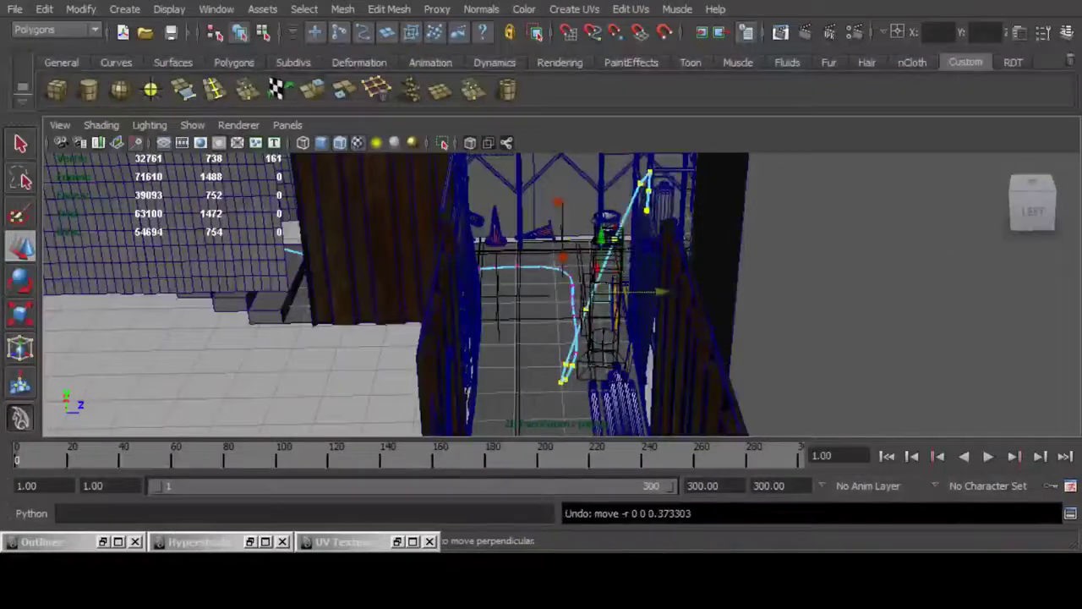
Step: Select the hose vertices along the straight walkway run and bend, move them sideways, and finish vertex editing with the hose deselected
left_click_drag(548, 257, 582, 395)
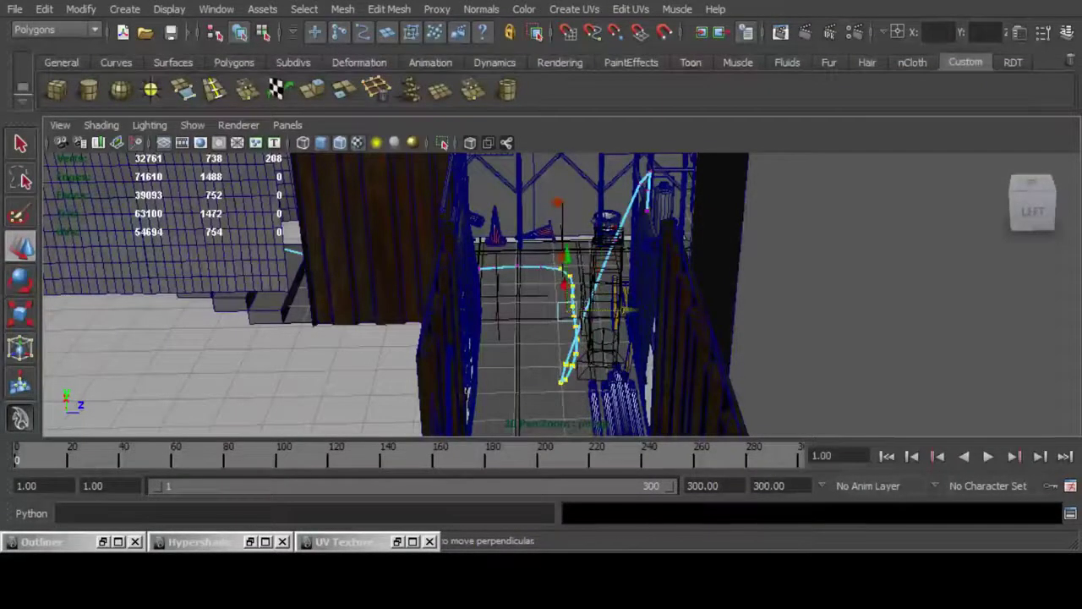
left_click_drag(624, 310, 664, 364)
scroll(727, 372, "down", 3)
key("F8")
key("F8")
left_click(845, 211)
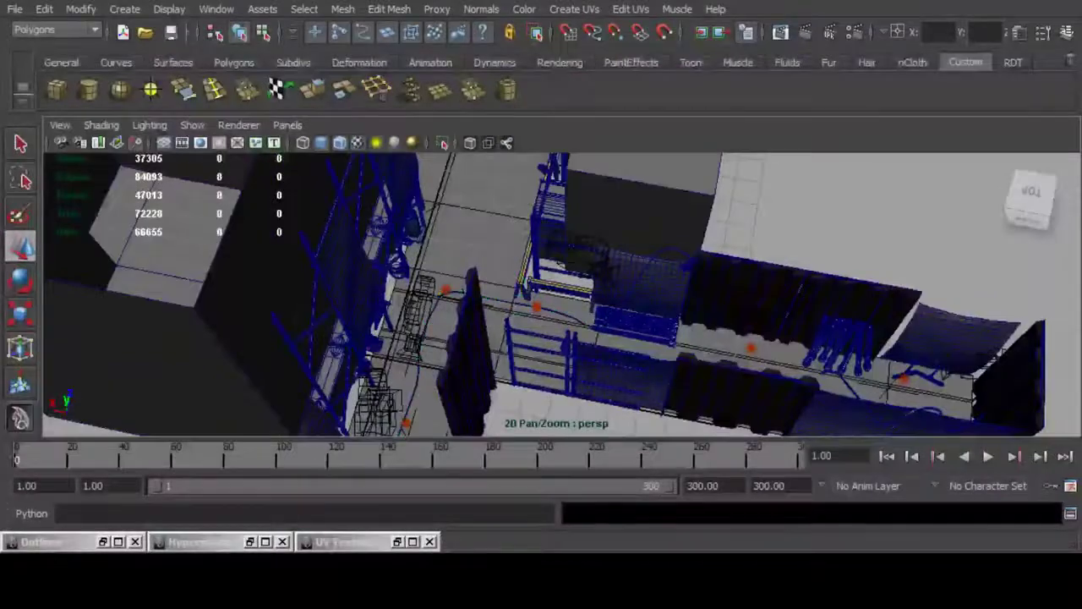
Step: Save the construction-area scene
left_click_drag(592, 279, 473, 288, "alt")
middle_click_drag(474, 288, 550, 355, "alt")
left_click_drag(550, 355, 719, 321, "alt")
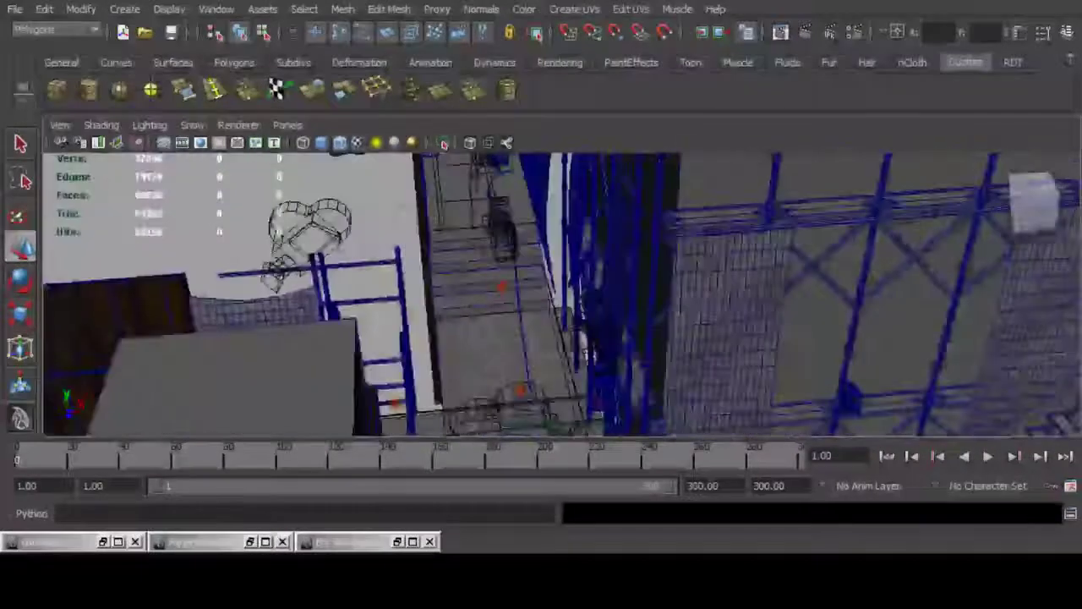
key("q")
key("ctrl+s")
Step: Render the scene through the CAM_05_OBJ and CAM_03_OBJ cameras to check the hose
left_click(780, 32)
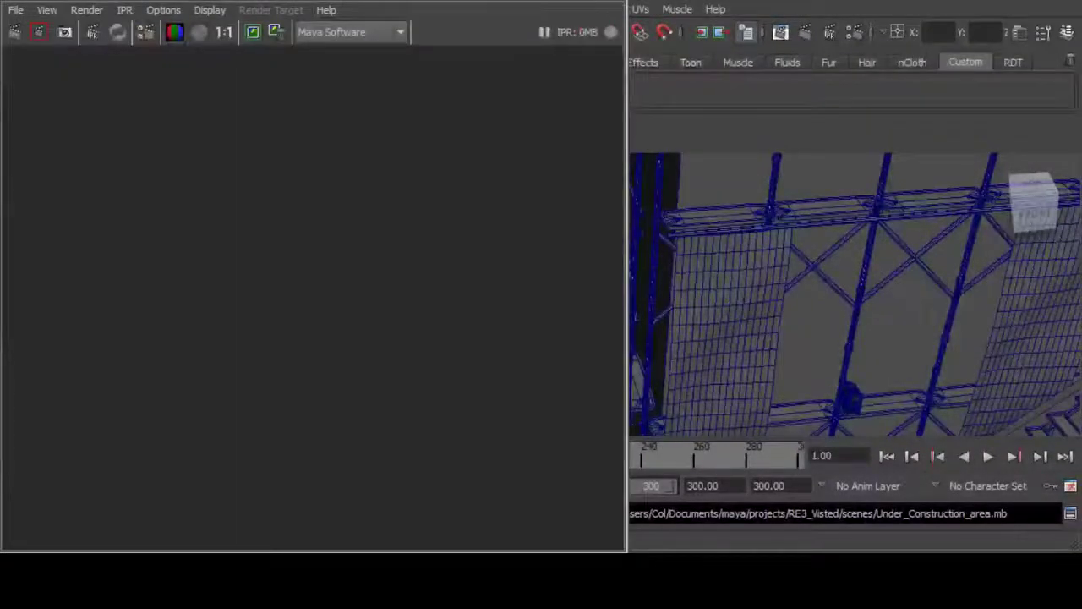
left_click(86, 9)
mouse_move(105, 110)
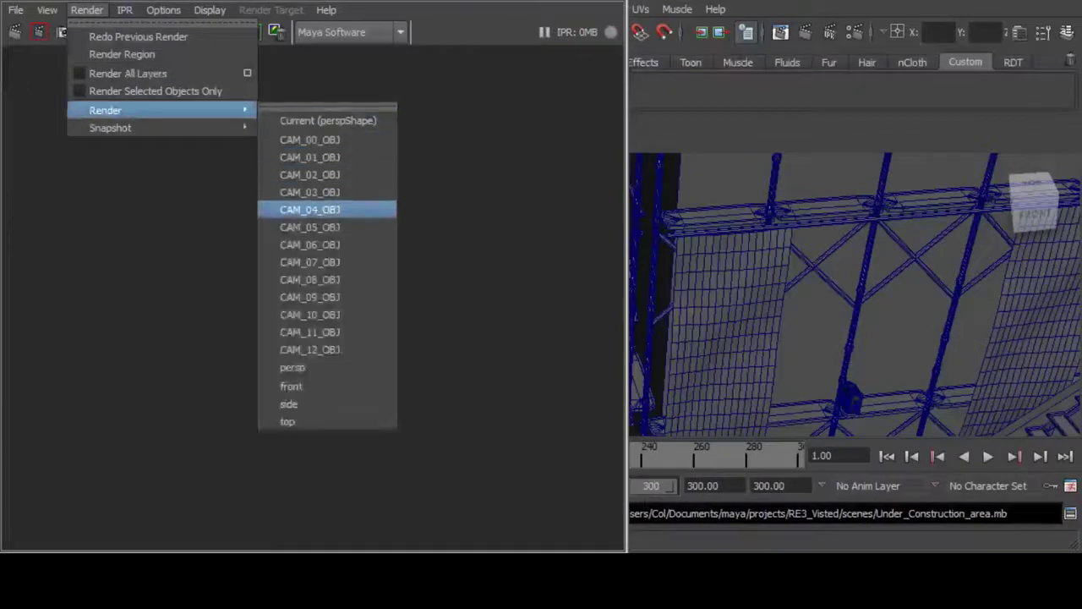
left_click(310, 208)
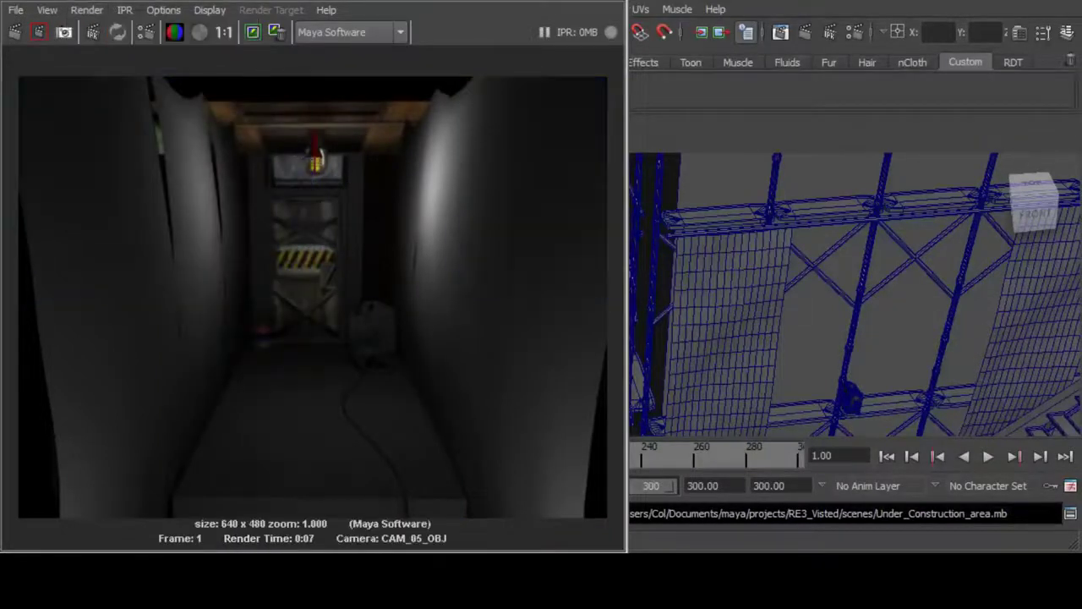
left_click(86, 9)
mouse_move(105, 110)
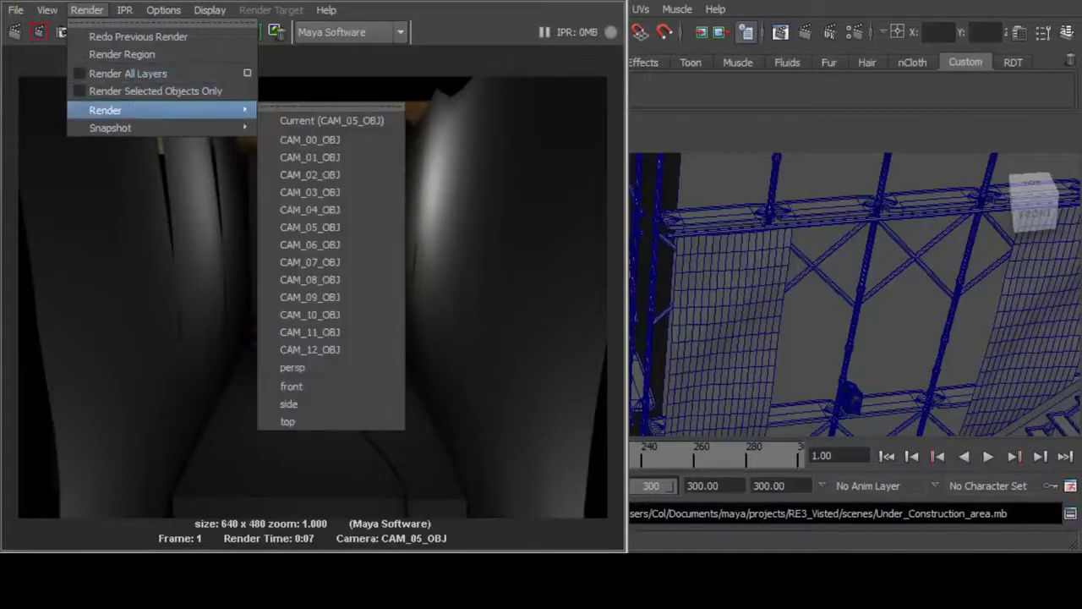
left_click(309, 192)
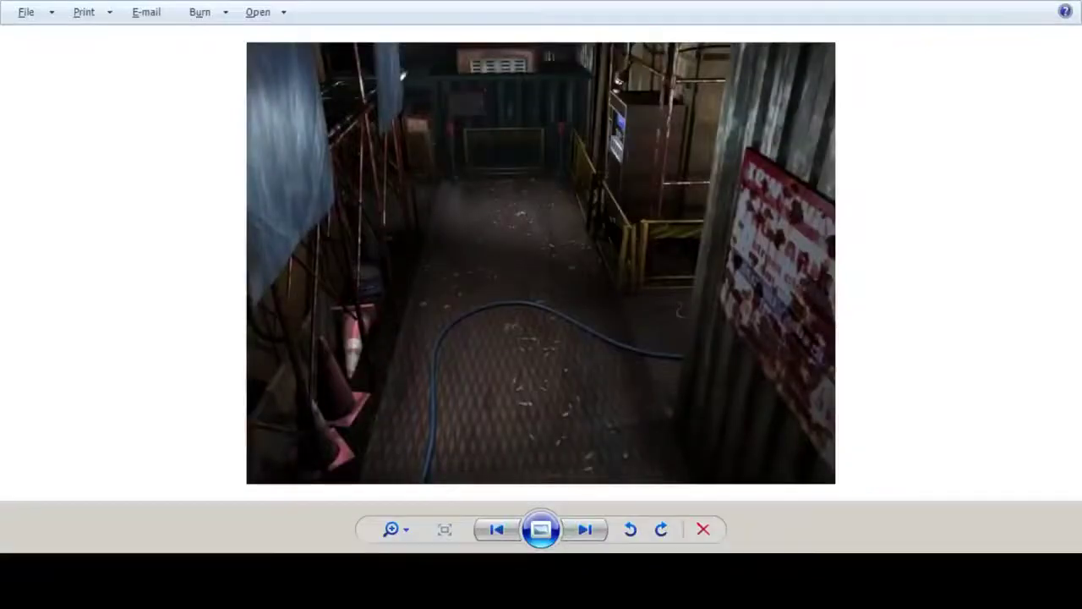
Step: Switch to the image viewer and examine the reference pictures of the hose walkway, stairs and landing for details to model
key("Right")
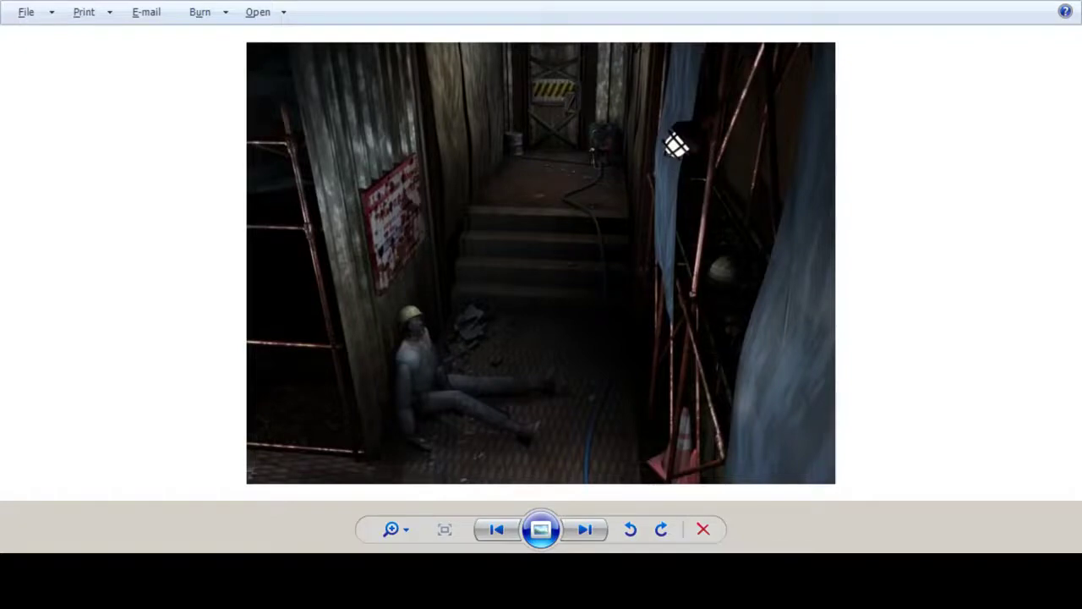
key("Left")
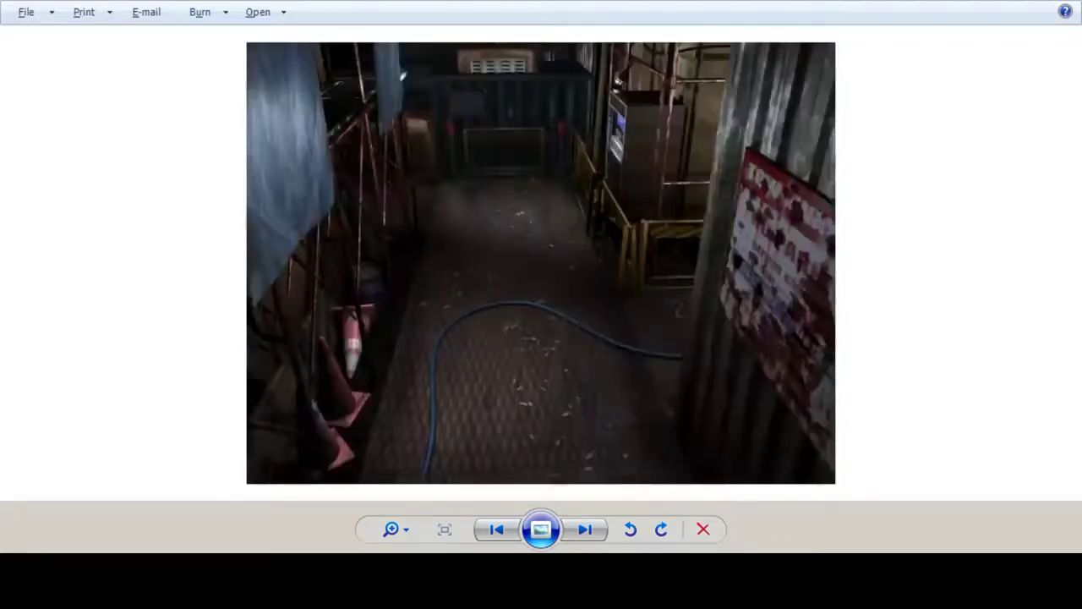
key("Right")
key("Right")
key("Right")
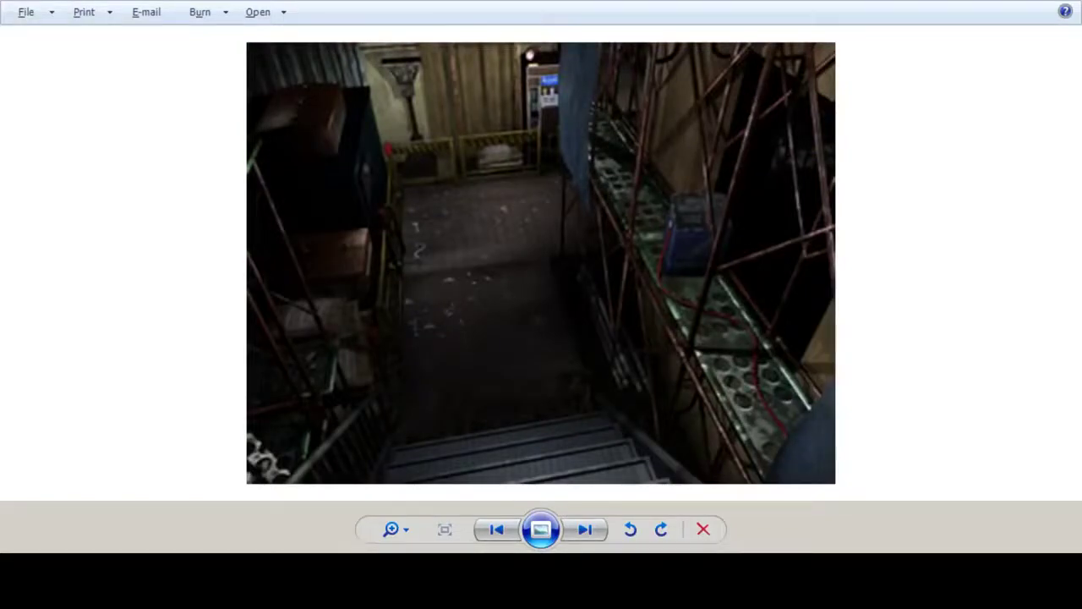
key("Left")
key("Right")
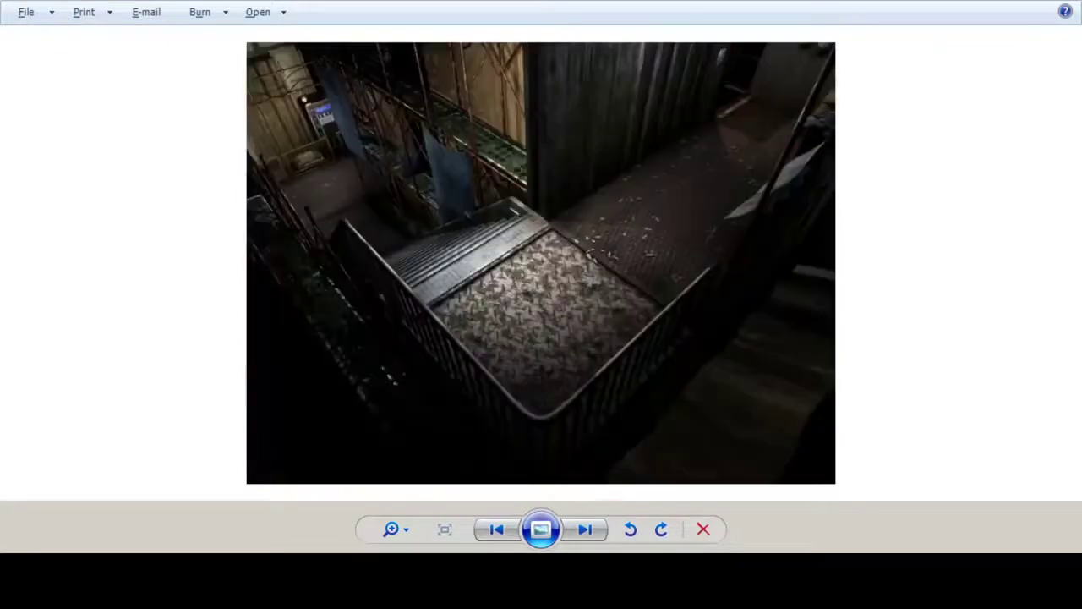
key("Left")
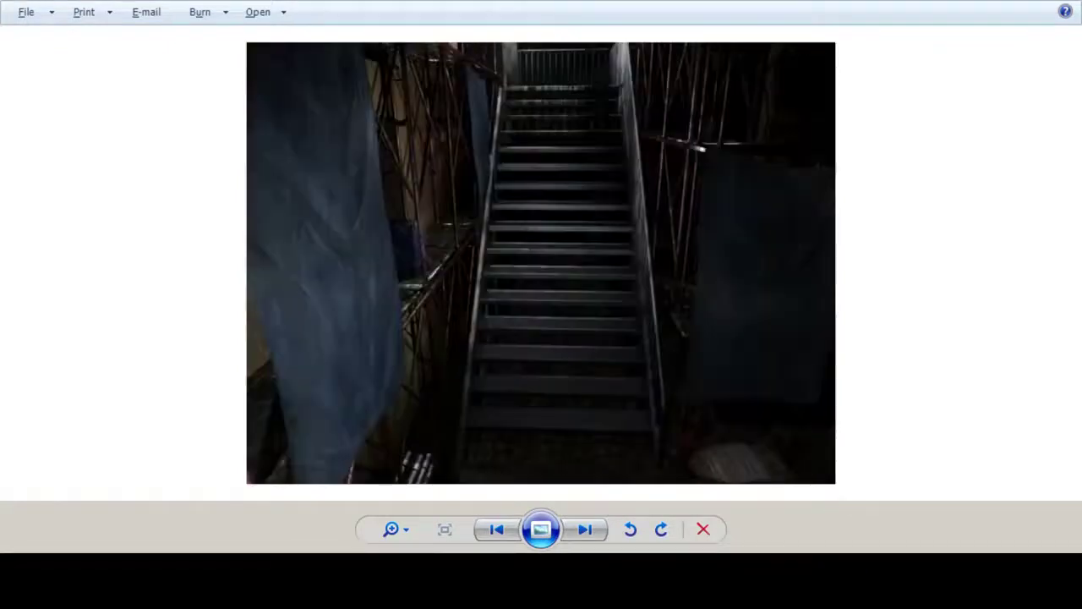
key("Right")
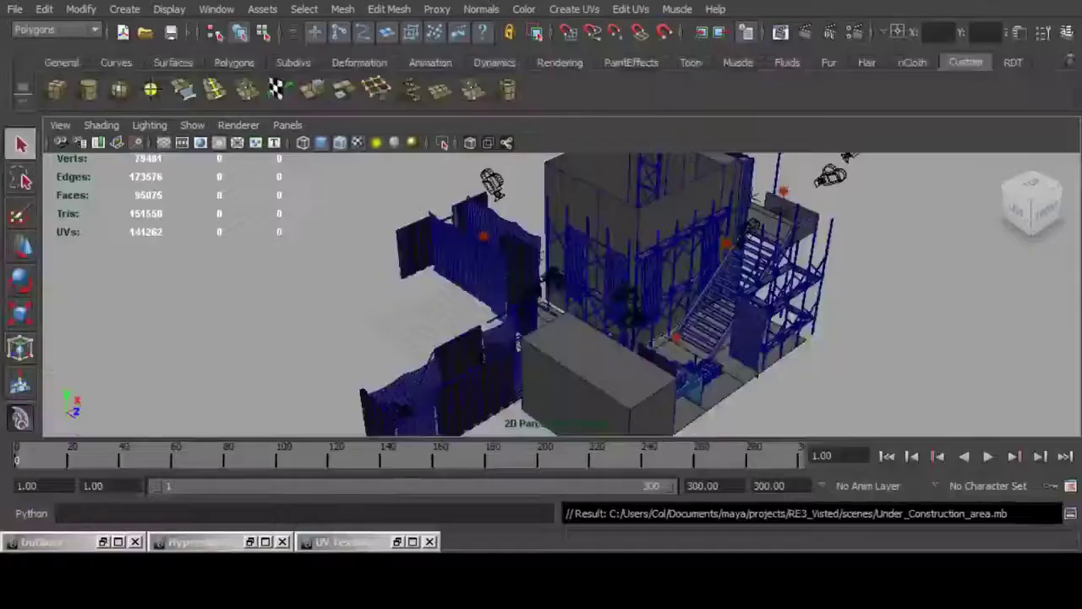
Step: Inspect the box-shaped prop on the scaffold in Maya and compare it with the staircase reference pictures in the image viewer
key("f")
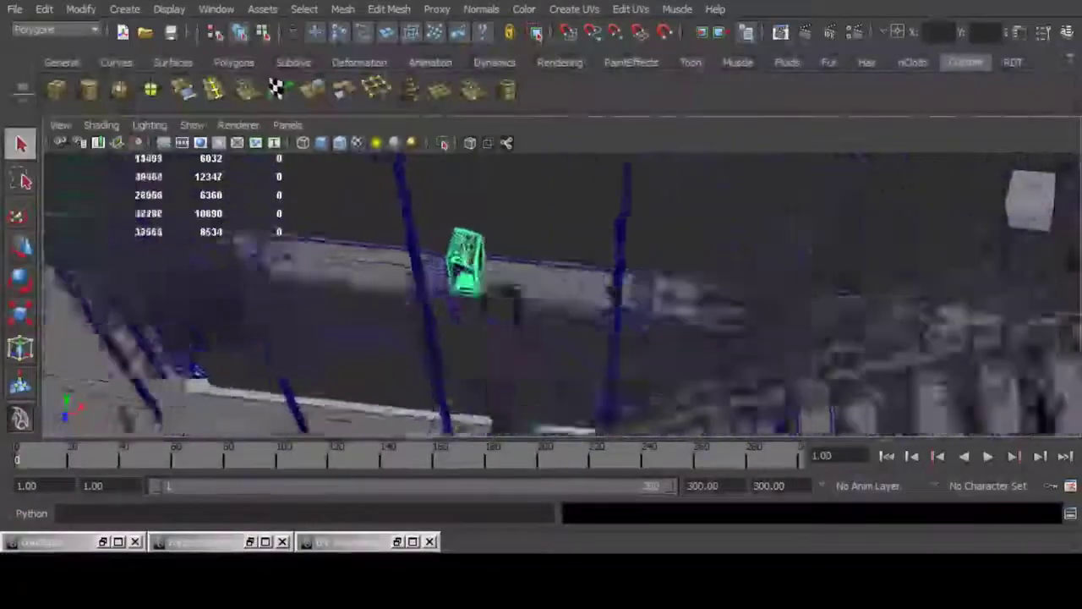
key("f")
left_click_drag(422, 338, 372, 427, "alt")
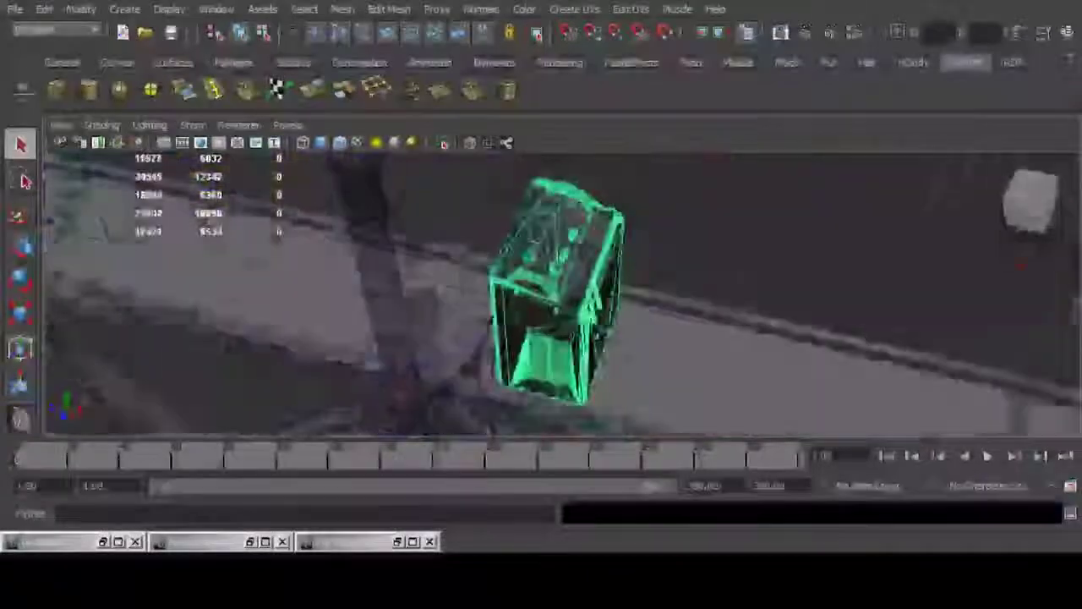
scroll(372, 381, "down", 5)
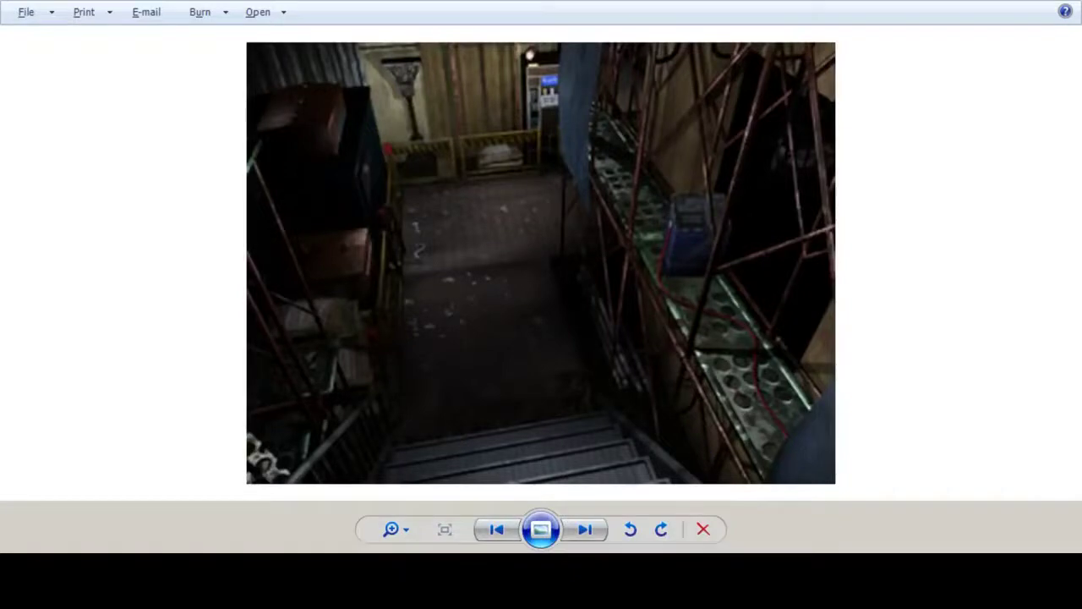
key("Right")
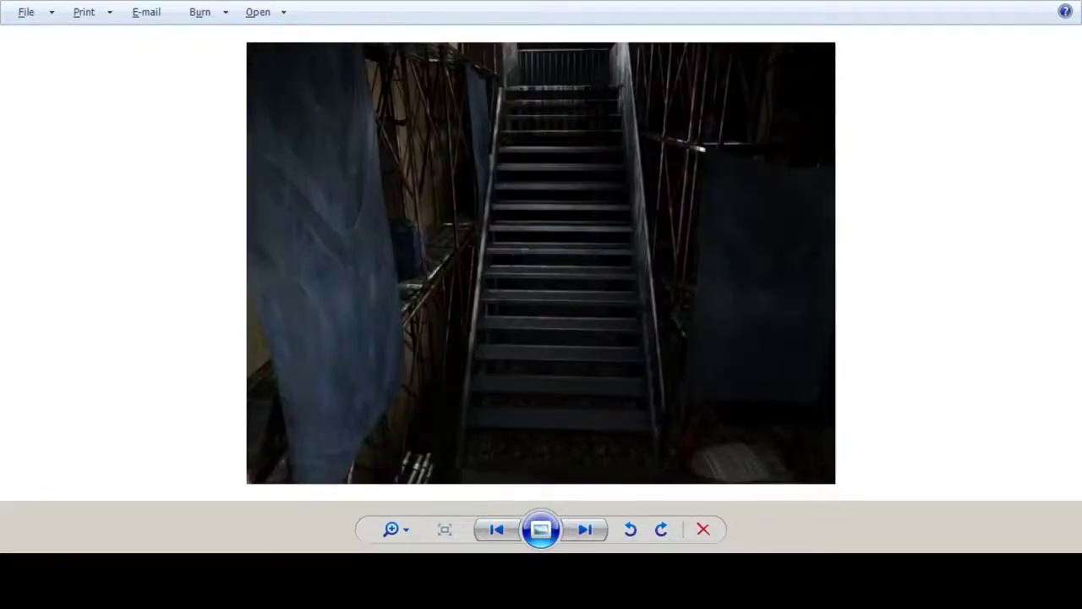
key("Right")
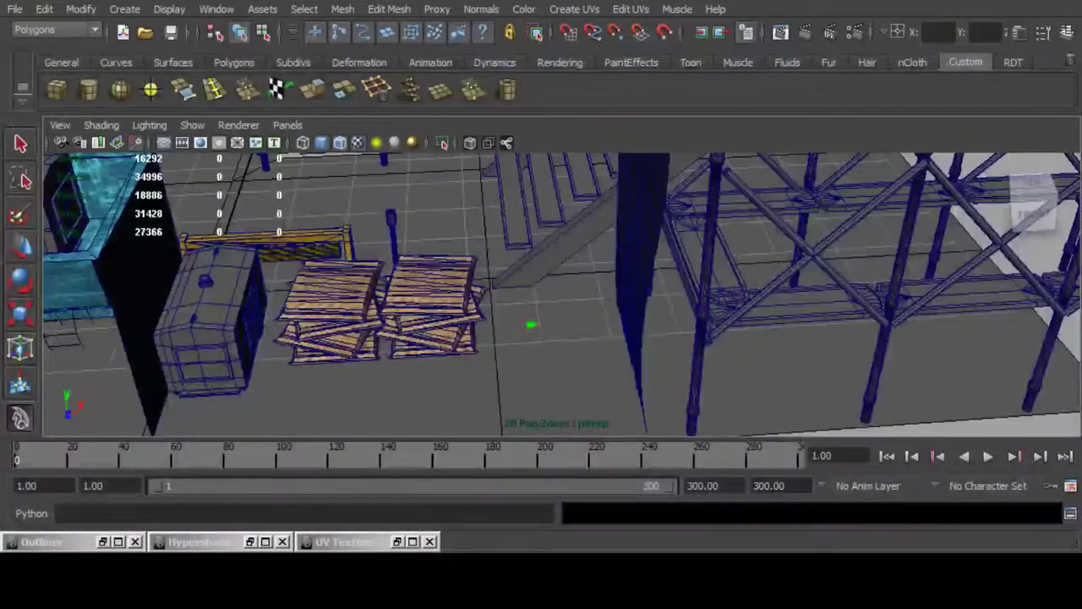
Step: Create a thin upright cylinder near the pallets and place it on the staircase's side beam at the lowest steps as a railing post
left_click_drag(530, 325, 530, 227)
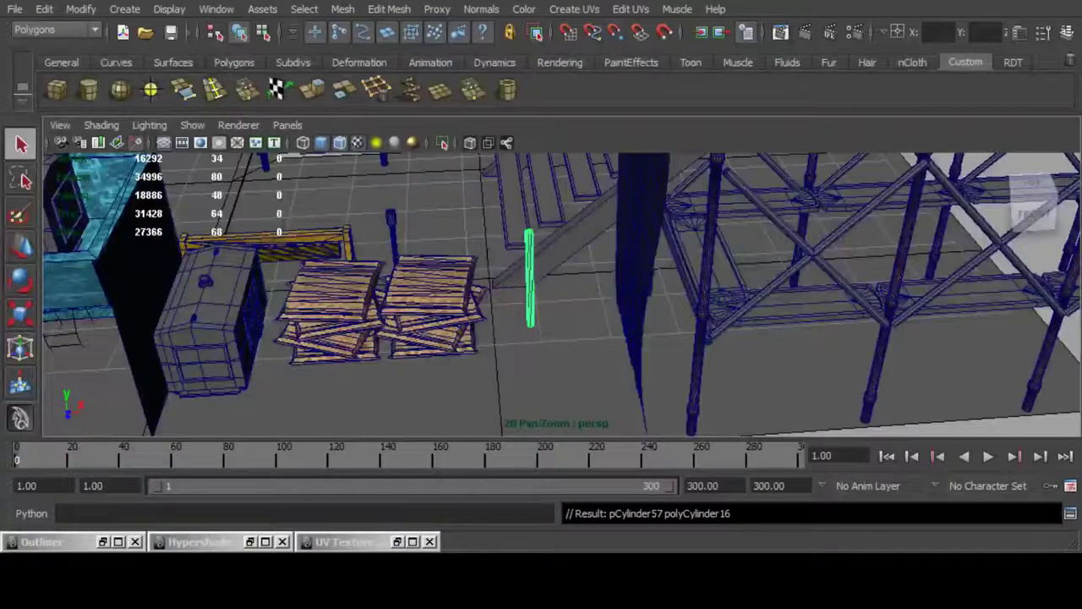
key("y")
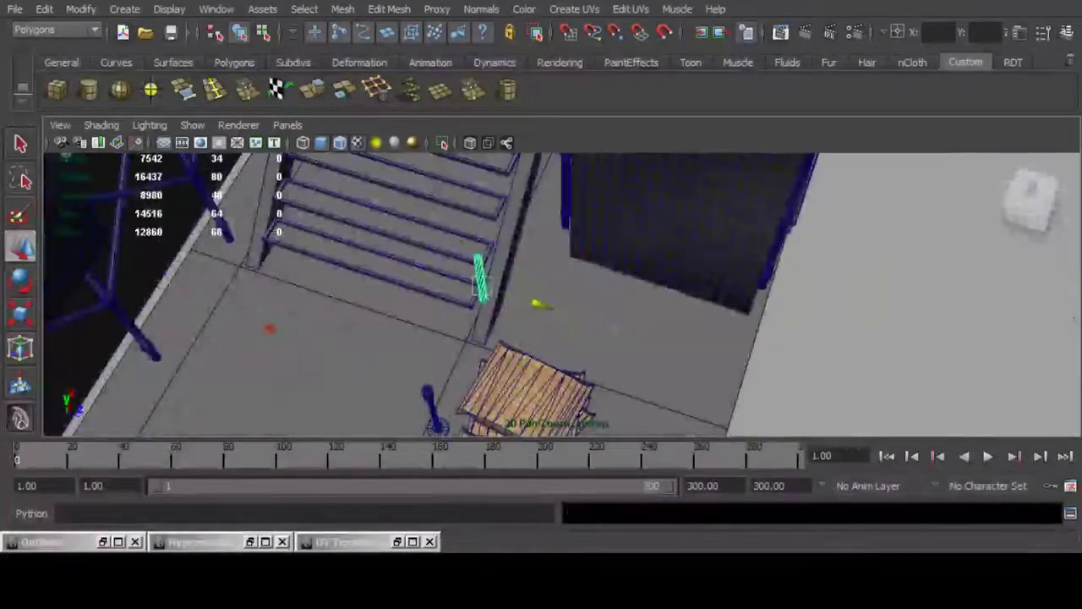
left_click_drag(541, 305, 339, 211)
scroll(545, 306, "up", 3)
scroll(562, 294, "down", 3)
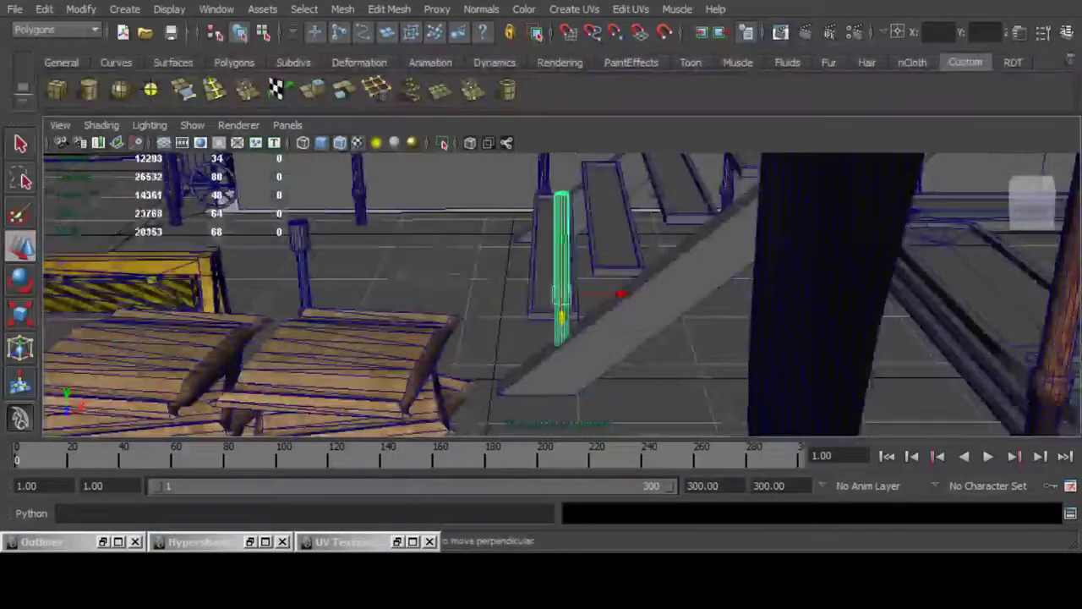
left_click_drag(562, 233, 562, 190)
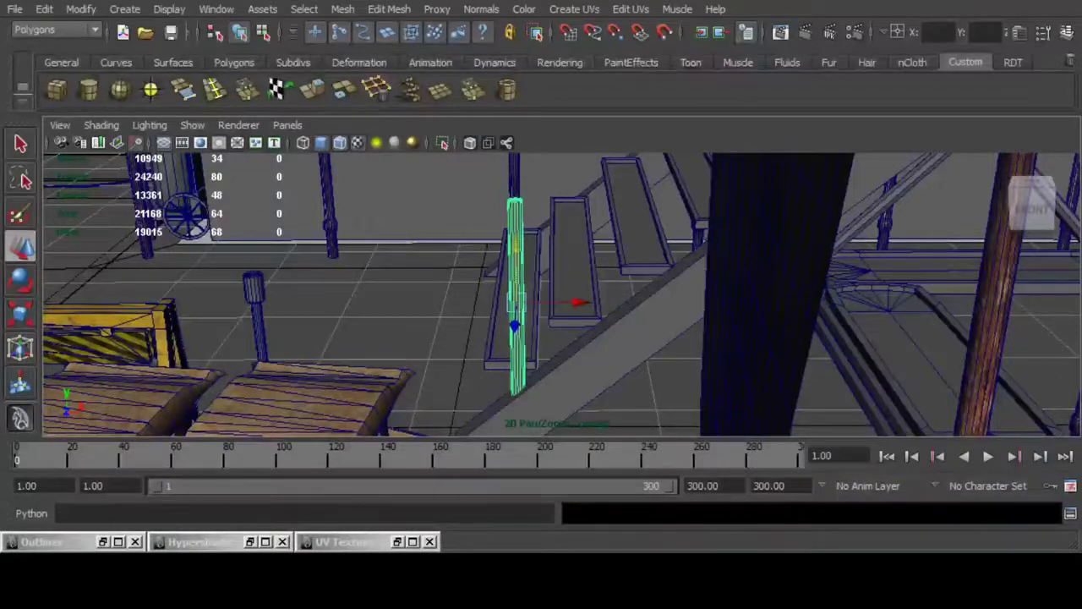
Step: Duplicate the railing post and position the copy farther up the staircase's side beam
scroll(542, 296, "down", 4)
left_click_drag(541, 330, 636, 296, "alt")
key("ctrl+d")
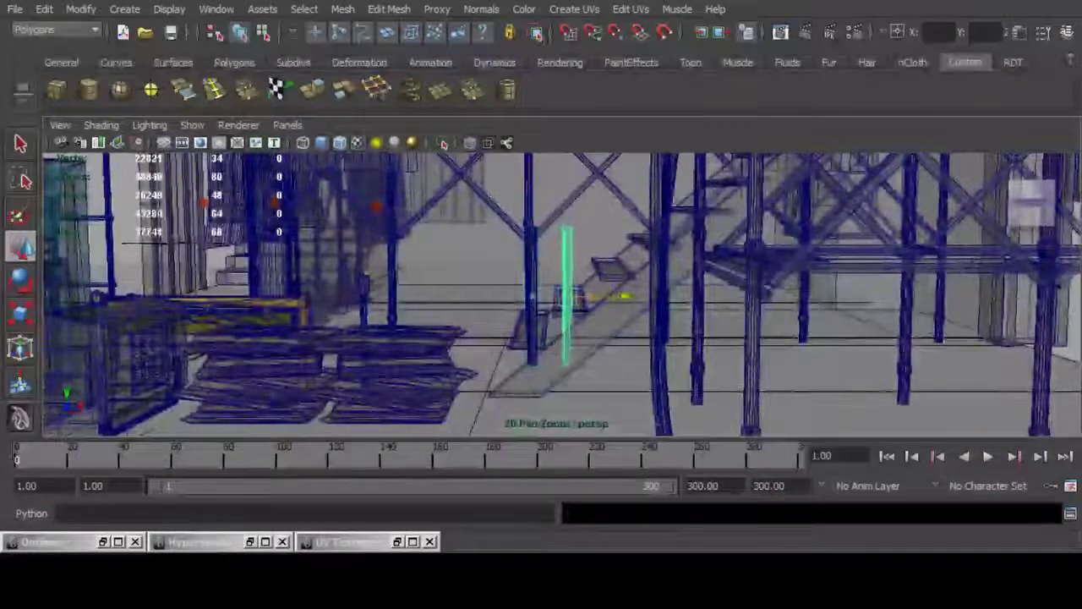
left_click_drag(578, 238, 579, 213)
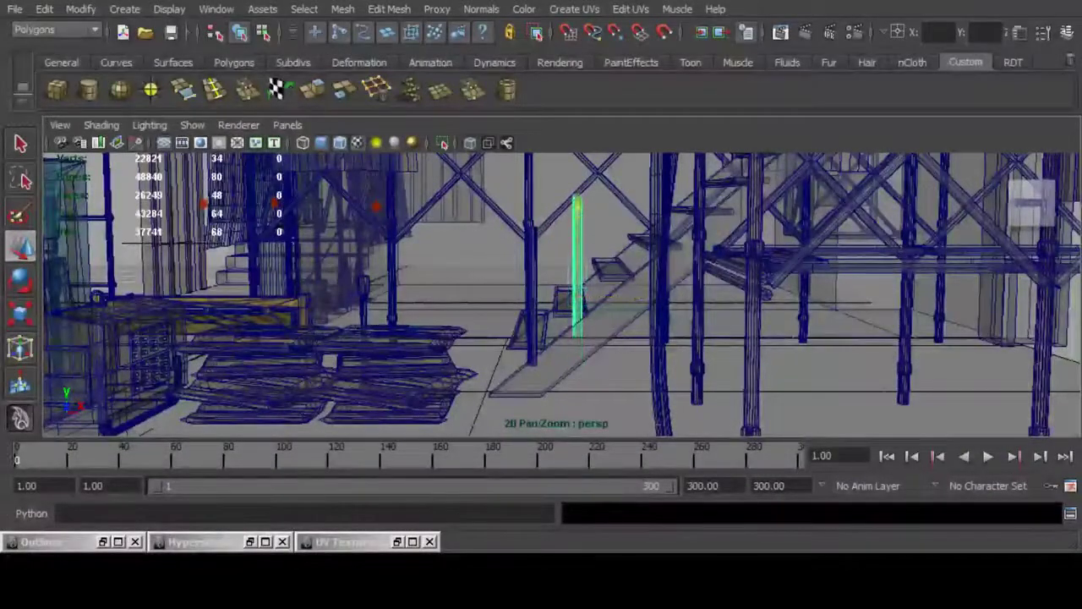
Step: Select both railing posts, duplicate the pair and move the copies up along the stairs to continue the row
left_click(532, 296, "shift")
middle_click_drag(532, 296, 485, 344, "alt")
key("ctrl+d")
left_click_drag(543, 346, 634, 346)
left_click_drag(575, 289, 575, 216)
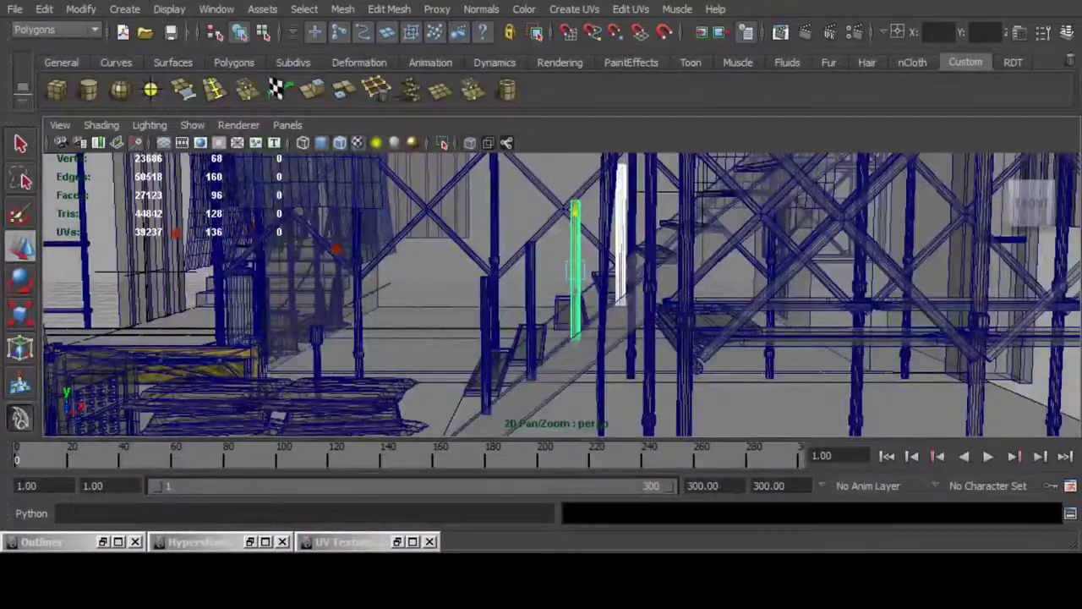
left_click_drag(575, 254, 626, 349, "alt")
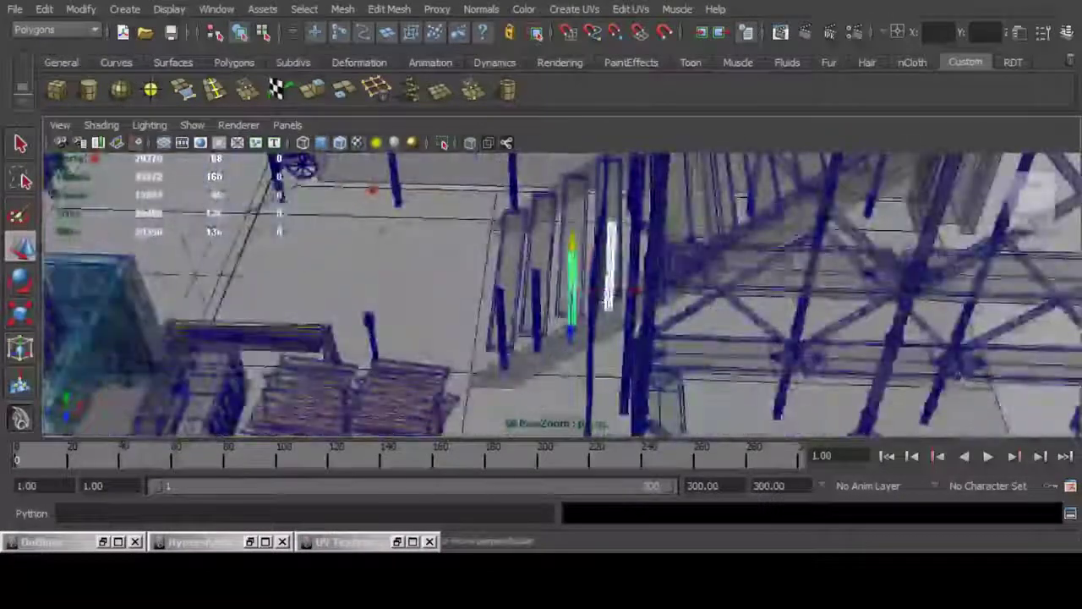
Step: Select the railing posts already on the stairs, duplicate them and move the copies farther up the staircase's side beam
left_click(535, 310, "shift")
left_click(497, 325, "shift")
middle_click_drag(497, 324, 457, 334, "alt")
key("ctrl+d")
left_click_drag(515, 340, 595, 225)
left_click_drag(542, 313, 469, 272, "alt")
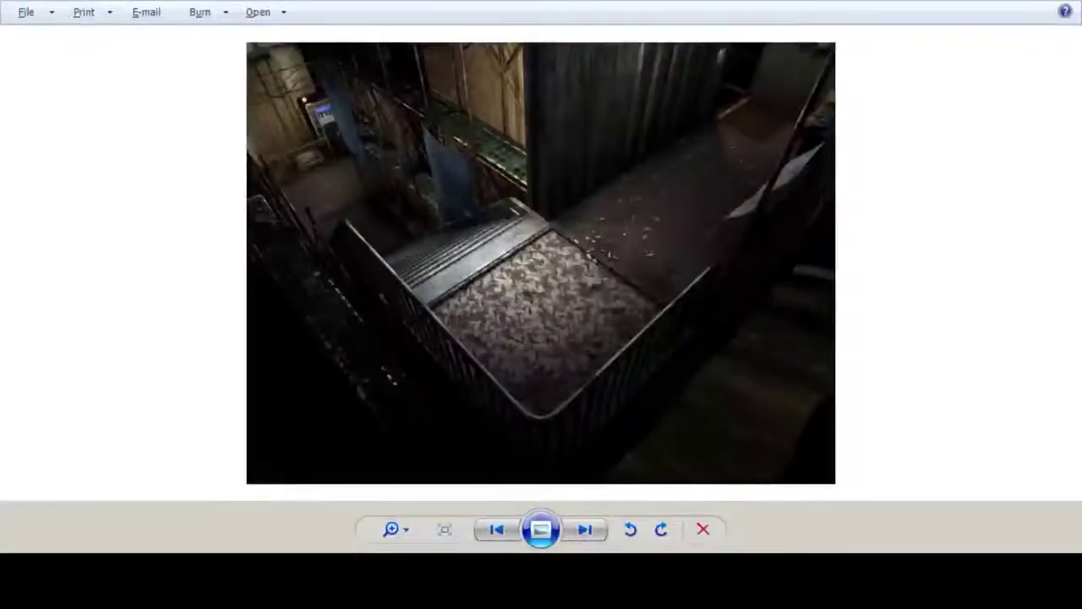
Step: Examine the reference pictures of the staircase, its landing and the landing railing, and return to the Maya scene
key("Right")
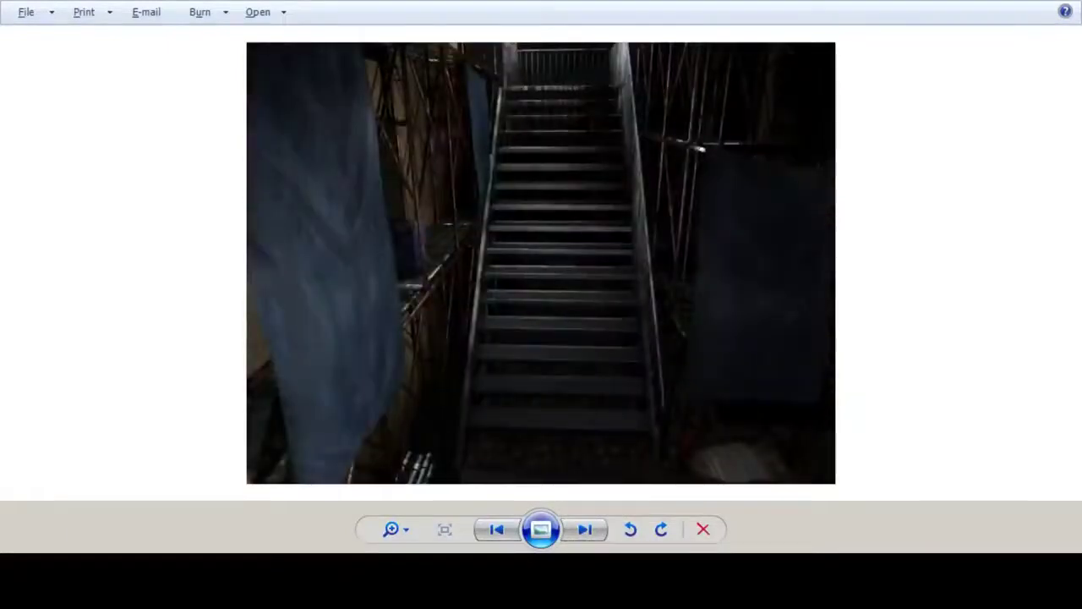
key("Right")
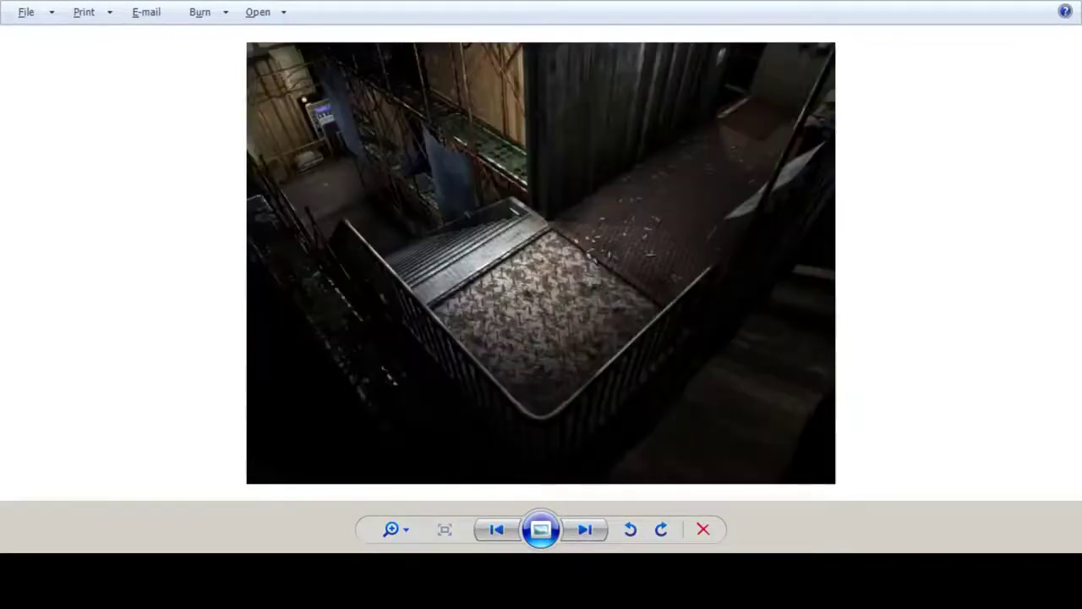
key("Right")
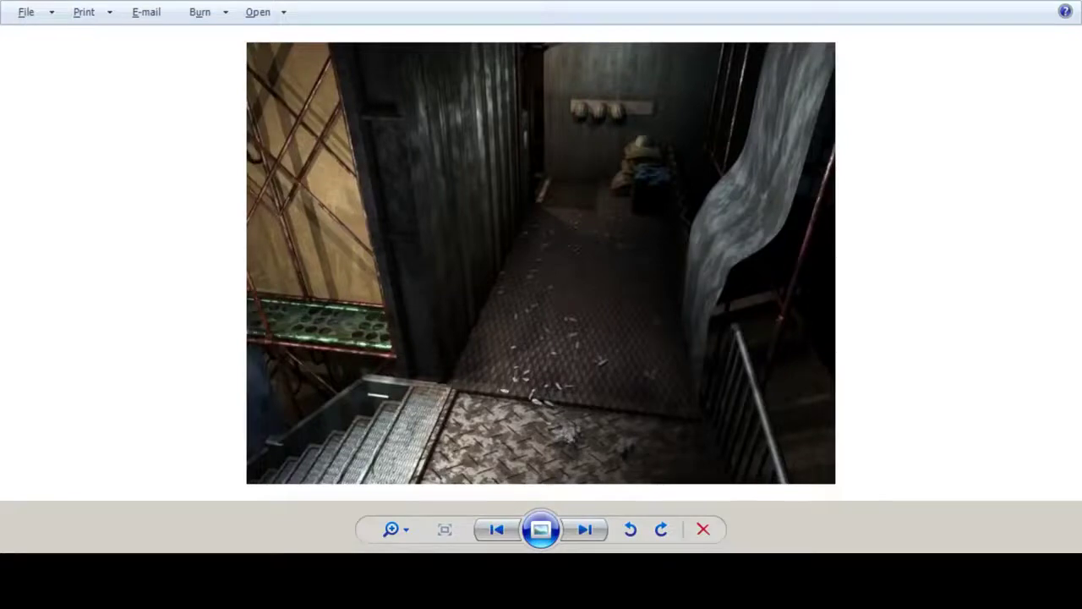
key("Right")
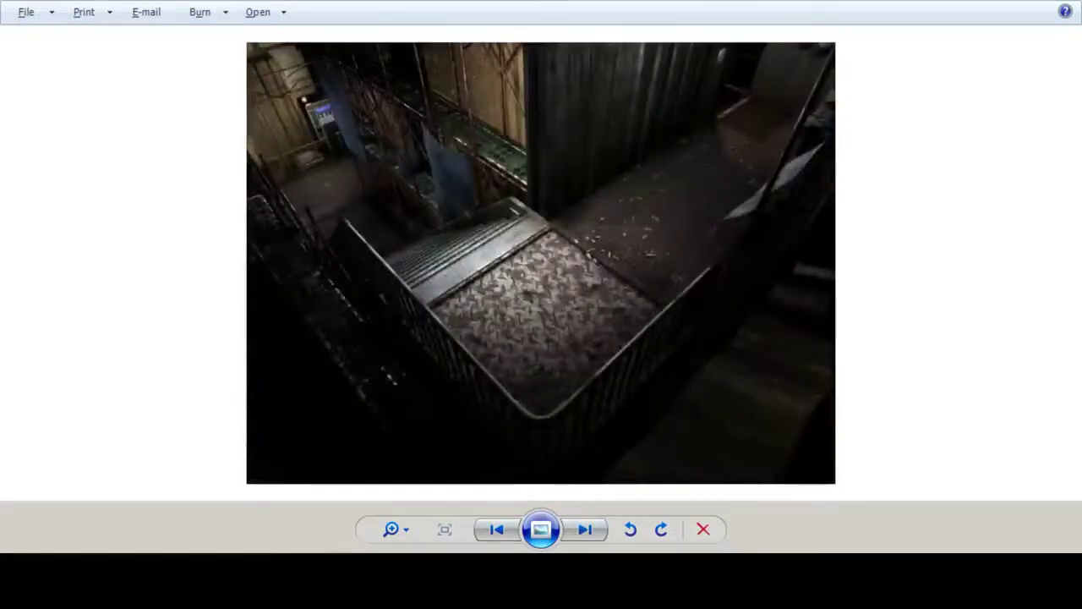
key("Right")
key("Right")
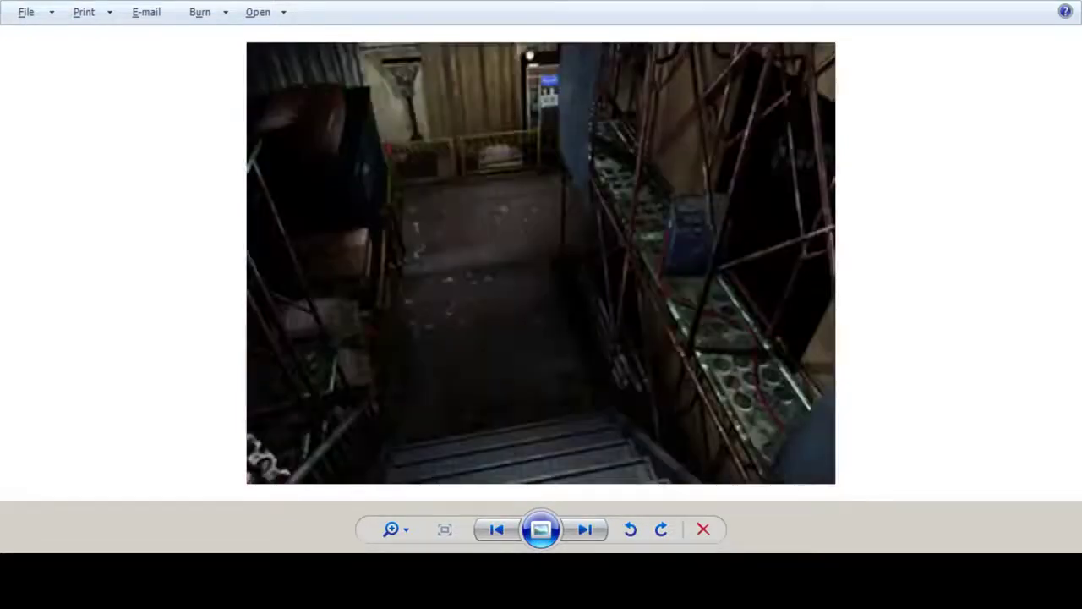
key("Left")
key("Left")
key("Right")
key("Right")
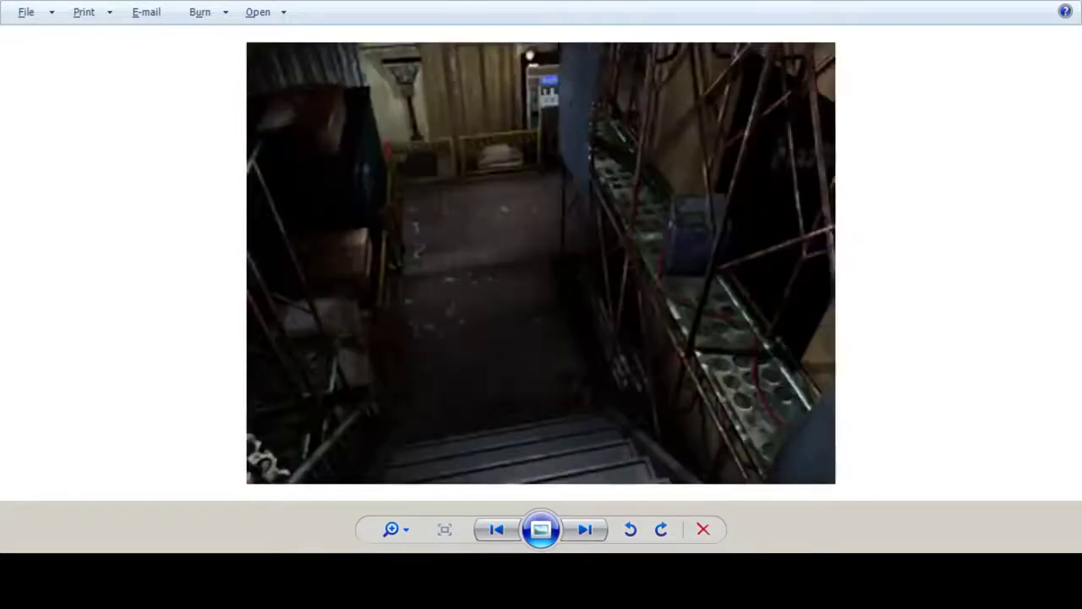
key("Left")
key("Left")
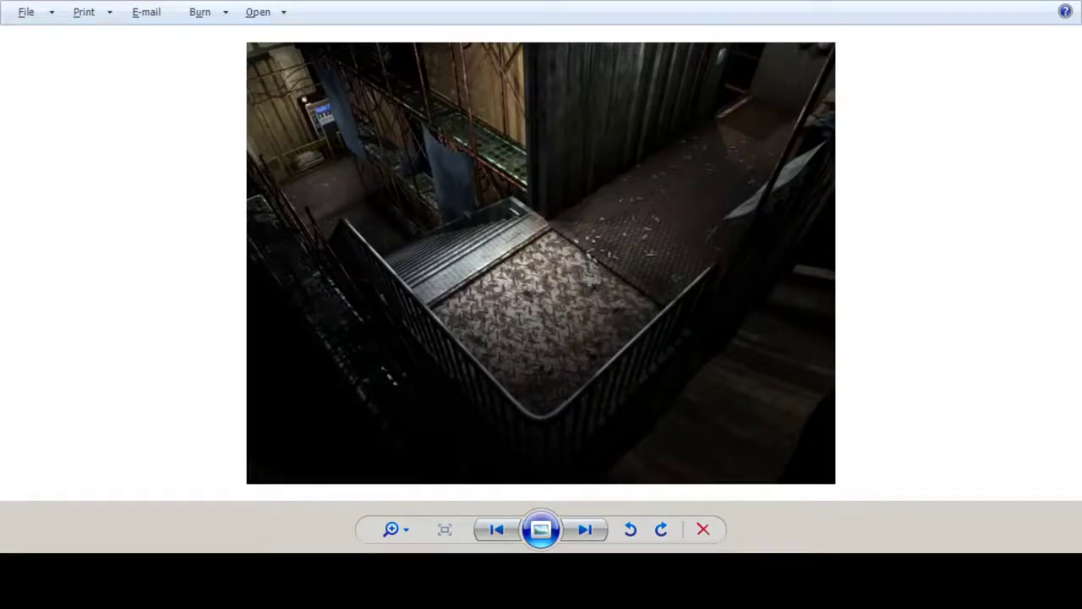
key("alt+Tab")
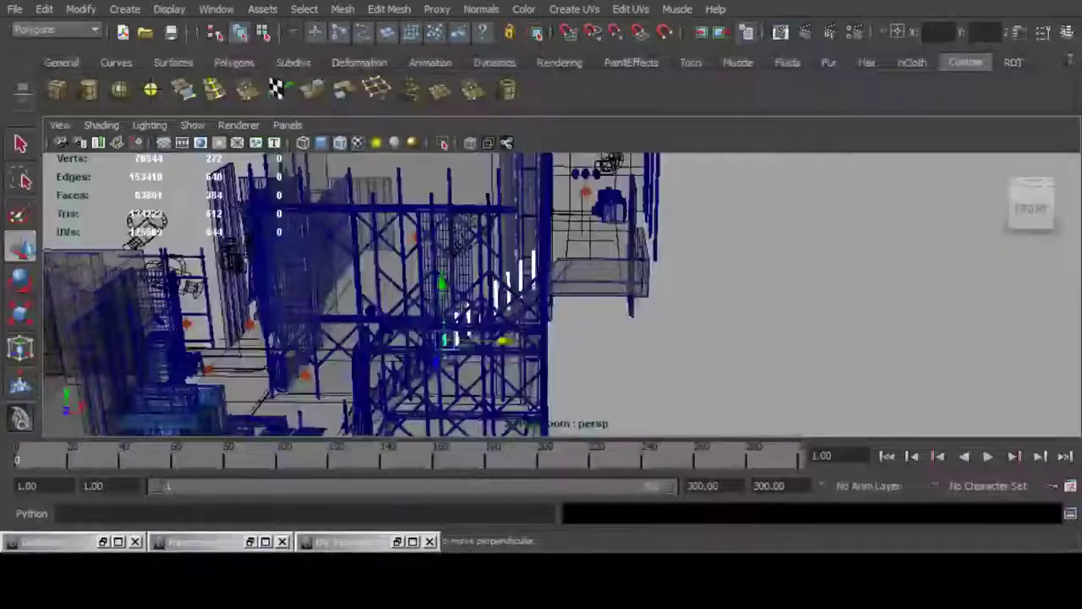
Step: Select the upper faces of the box-shaped wall around the stair landing and delete them to leave a low ledge
mouse_move(516, 312)
left_mouse_down("alt")
mouse_move(623, 344)
mouse_move(524, 313)
left_mouse_up("alt")
right_click_drag(524, 312, 592, 317, "alt")
left_click_drag(592, 317, 533, 313, "alt")
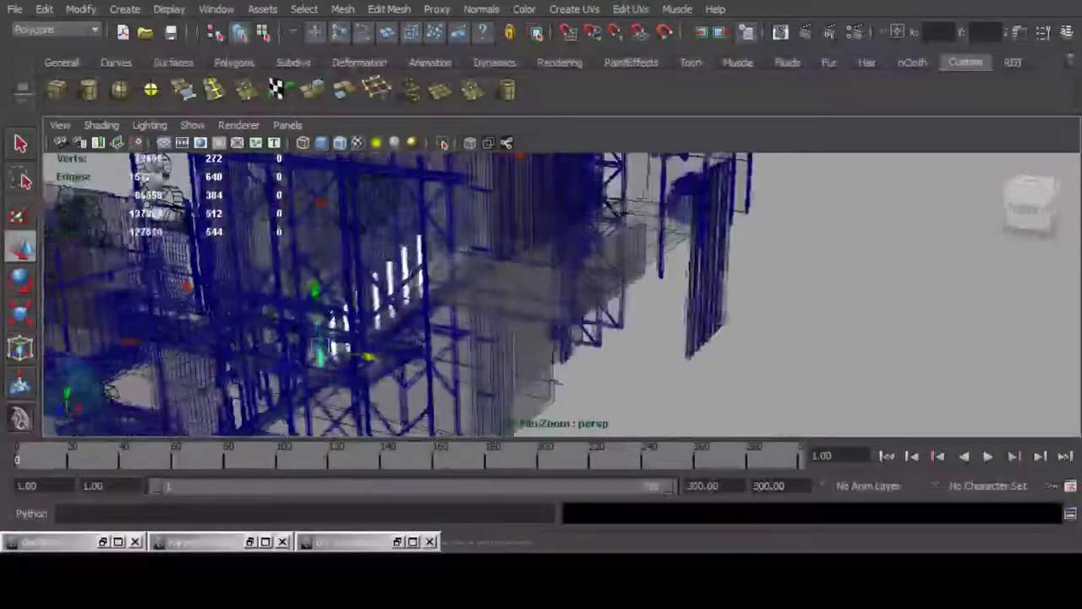
key("5")
scroll(554, 296, "up", 2)
left_click(516, 287)
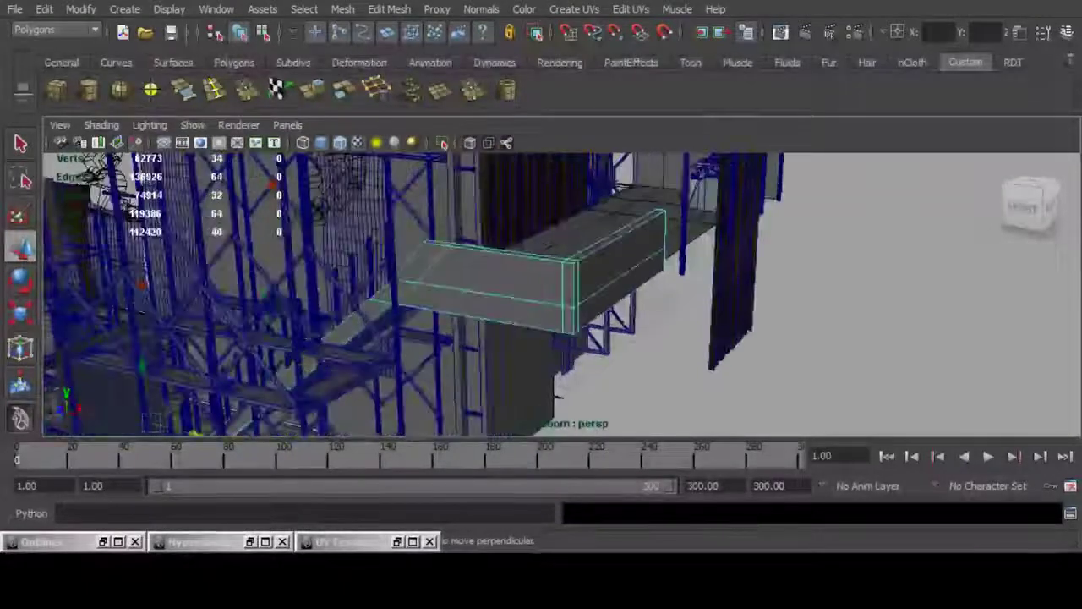
left_click_drag(556, 396, 549, 343, "alt")
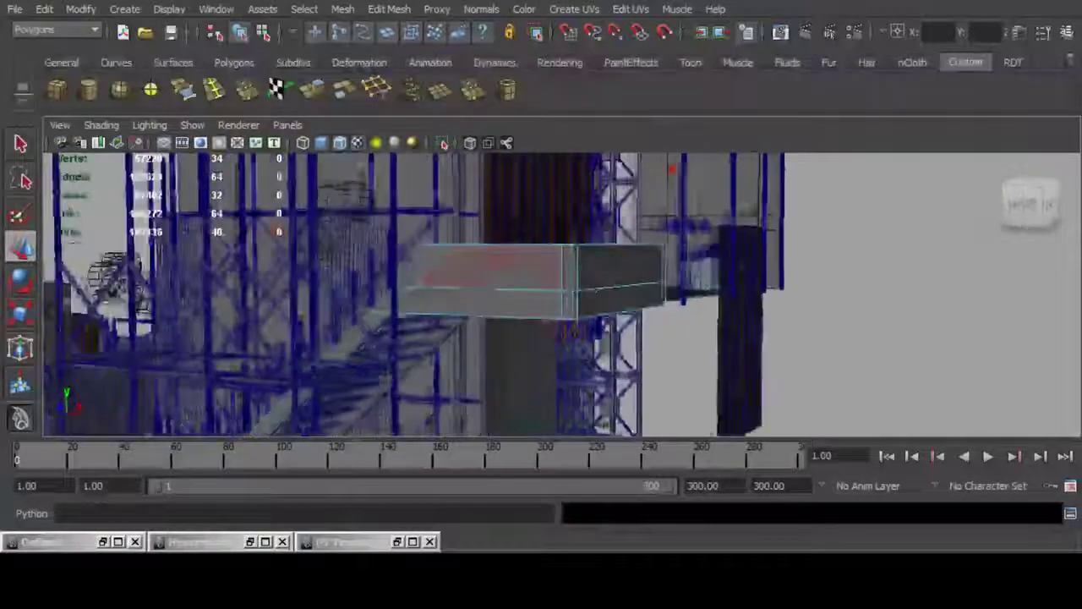
left_click_drag(385, 222, 683, 275)
left_click_drag(683, 288, 807, 377, "alt")
mouse_move(523, 210)
left_mouse_down("alt")
mouse_move(496, 212)
mouse_move(524, 213)
left_mouse_up("alt")
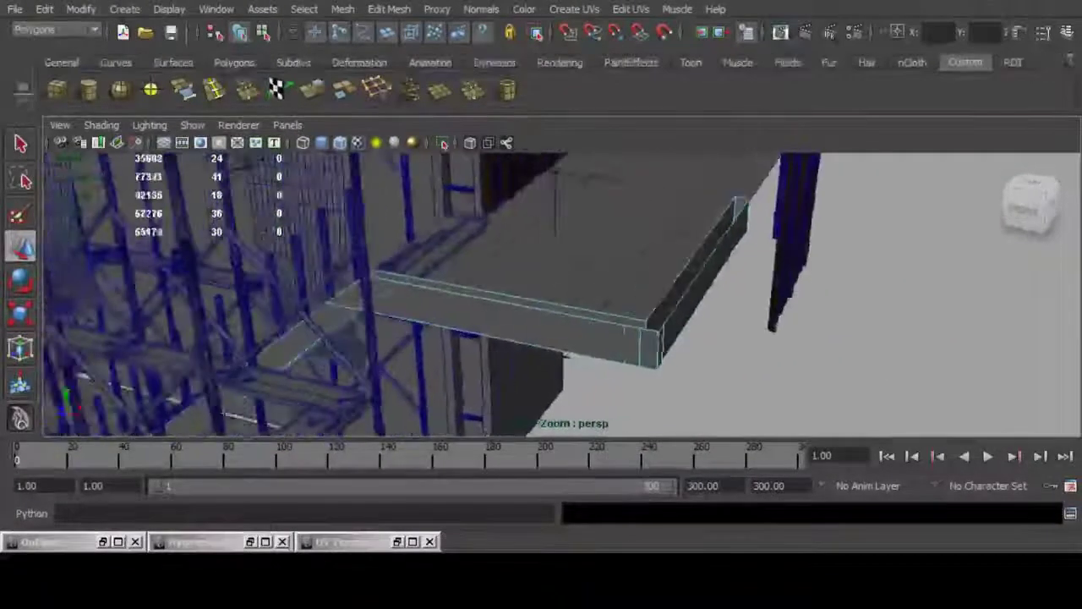
Step: Cap the open top of the landing ledge's side nearest the stairs using the Append to Polygon Tool
left_click_drag(524, 339, 630, 325, "alt")
left_click_drag(292, 369, 510, 178, "alt")
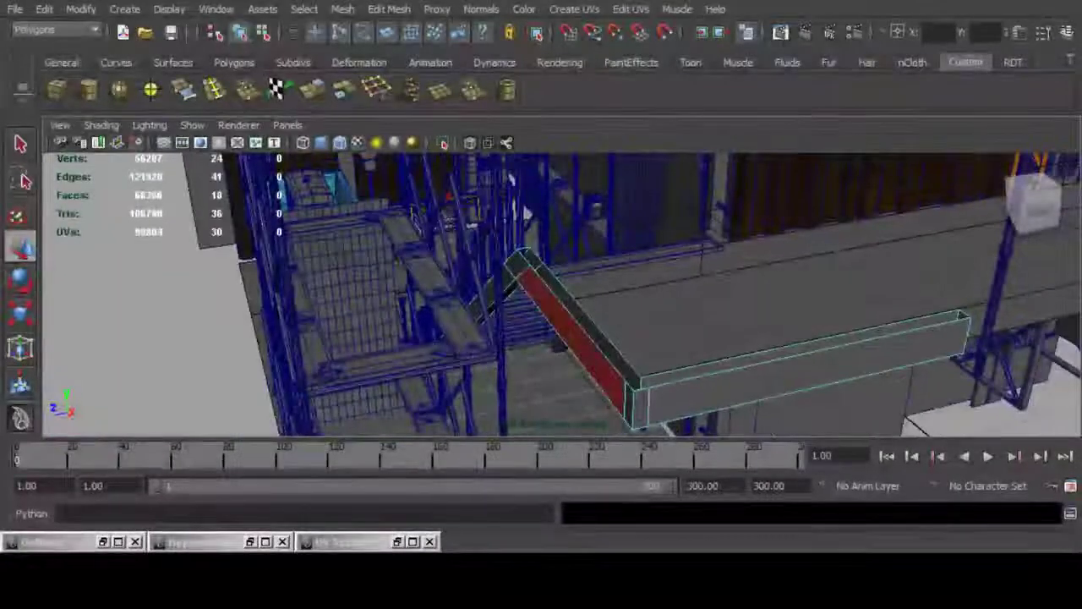
left_click(389, 9)
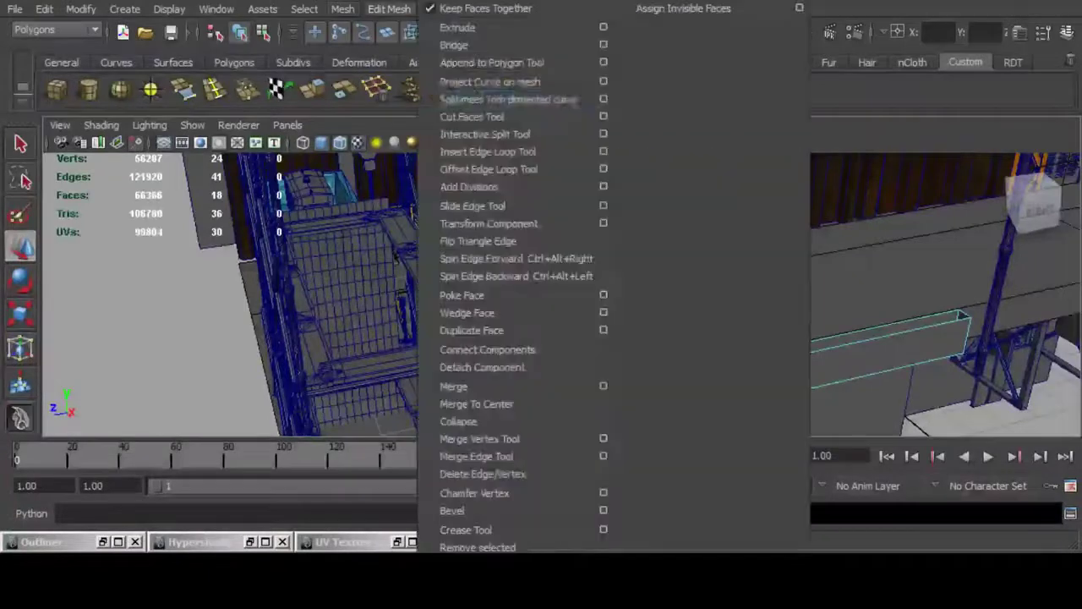
left_click(492, 61)
scroll(585, 335, "up", 4)
left_click_drag(584, 334, 595, 203, "alt")
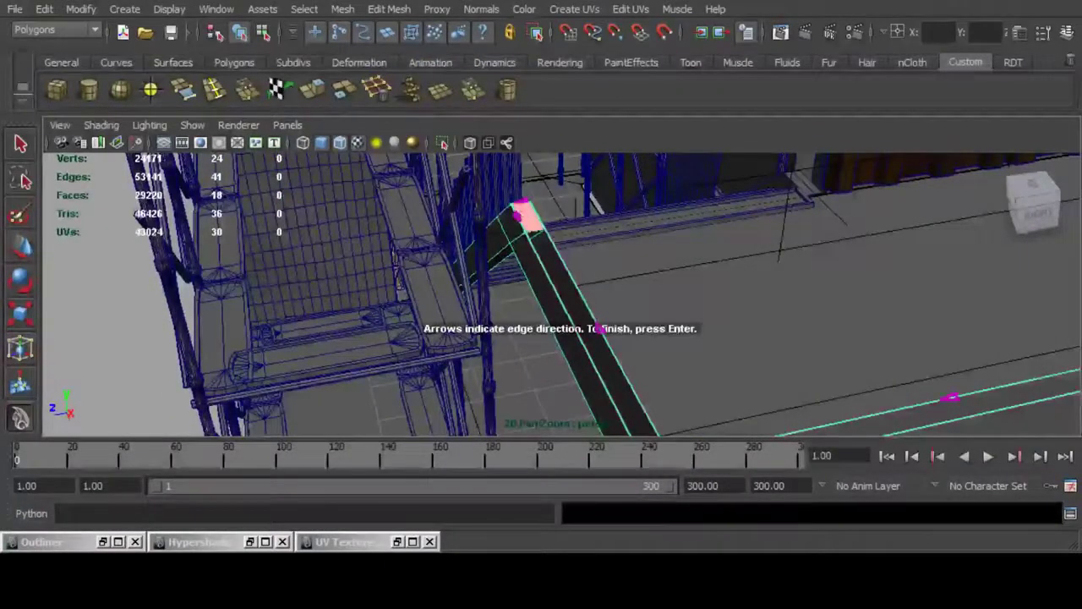
key("Return")
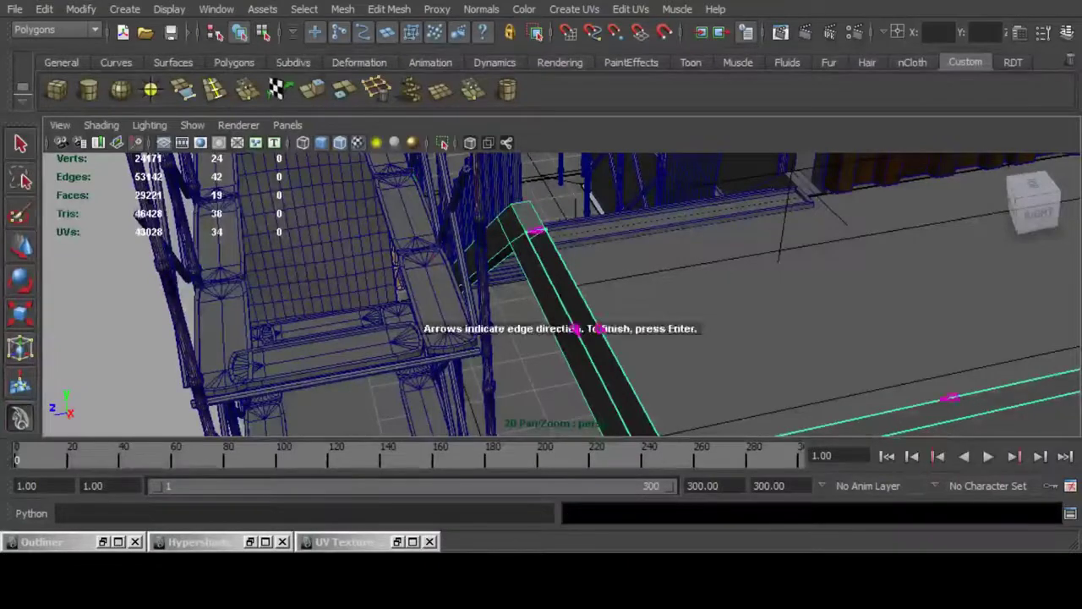
left_click(575, 328)
key("Return")
Step: Append polygons across the ledge's outer corner and its adjoining long side to close the remaining top gap
scroll(575, 328, "down", 4)
middle_click_drag(576, 328, 448, 242, "alt")
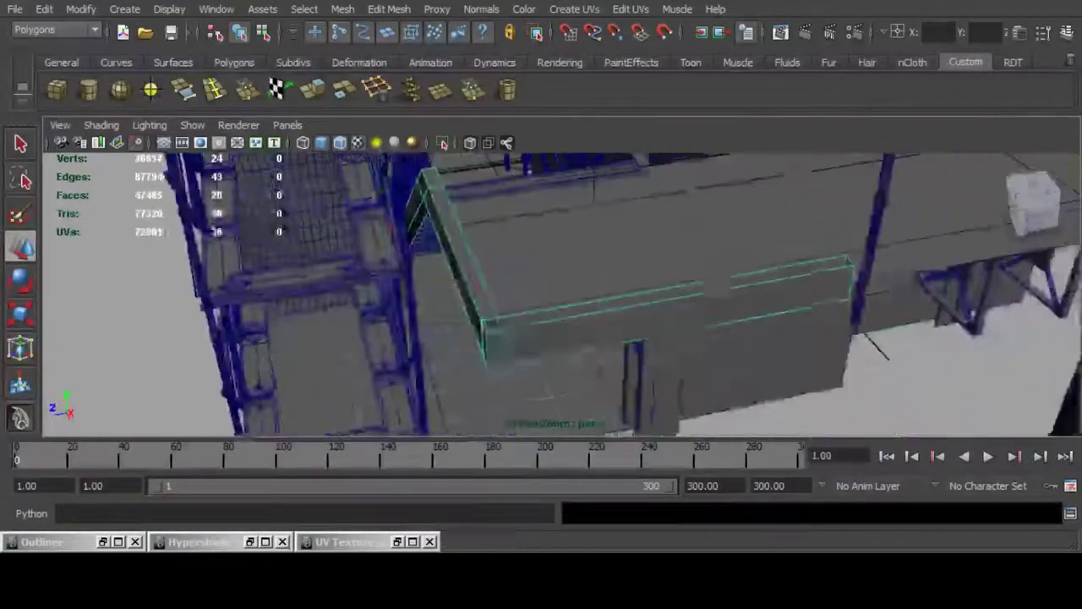
key("g")
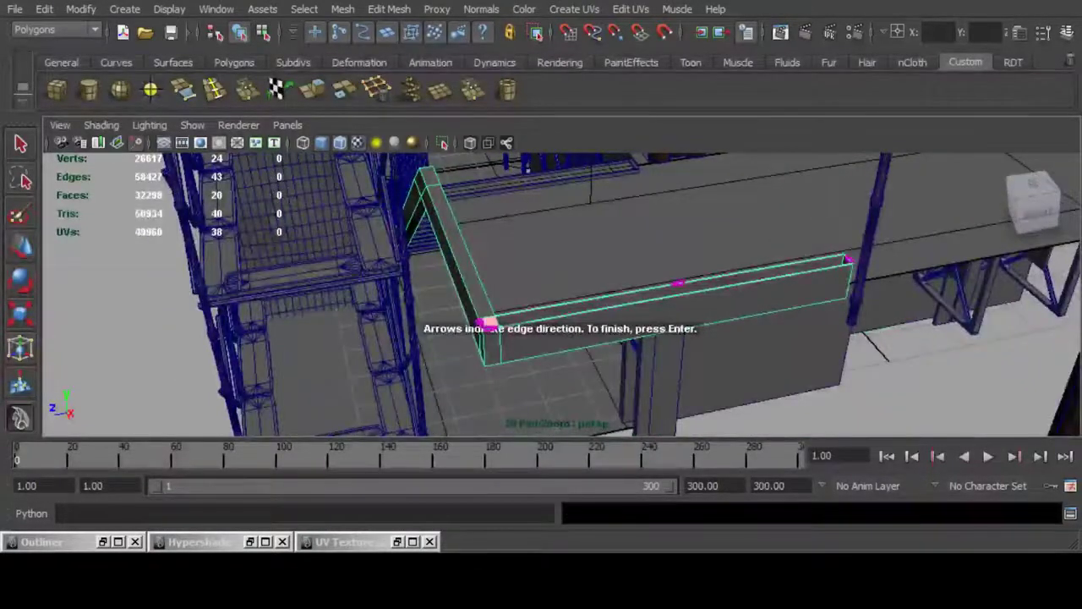
key("Return")
key("g")
left_click(681, 293)
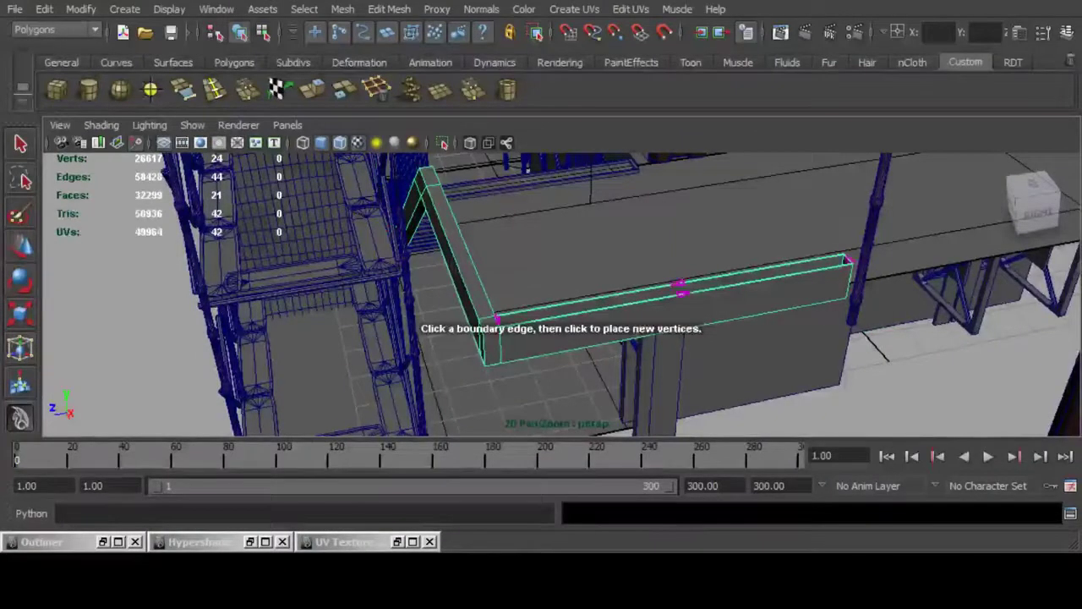
left_click(680, 283)
key("Return")
Step: Try to duplicate the railing post near the top of the stairs and place the copy by the landing
left_click_drag(643, 296, 719, 262, "alt")
left_click_drag(218, 250, 279, 254, "alt")
left_click(438, 199)
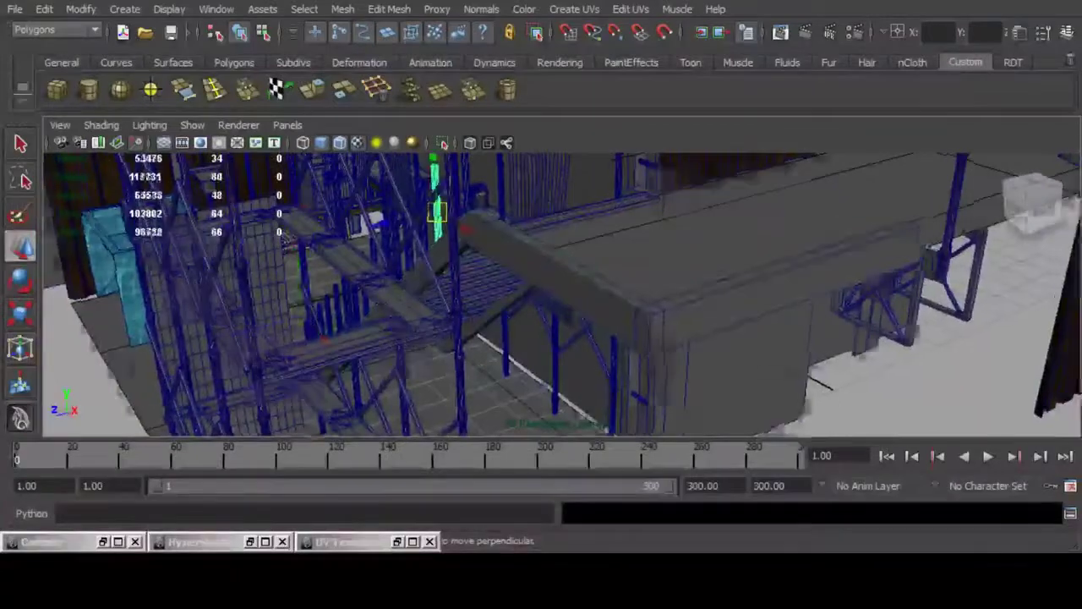
key("f")
left_click_drag(440, 203, 486, 188, "alt")
key("ctrl+d")
left_click_drag(620, 304, 659, 245)
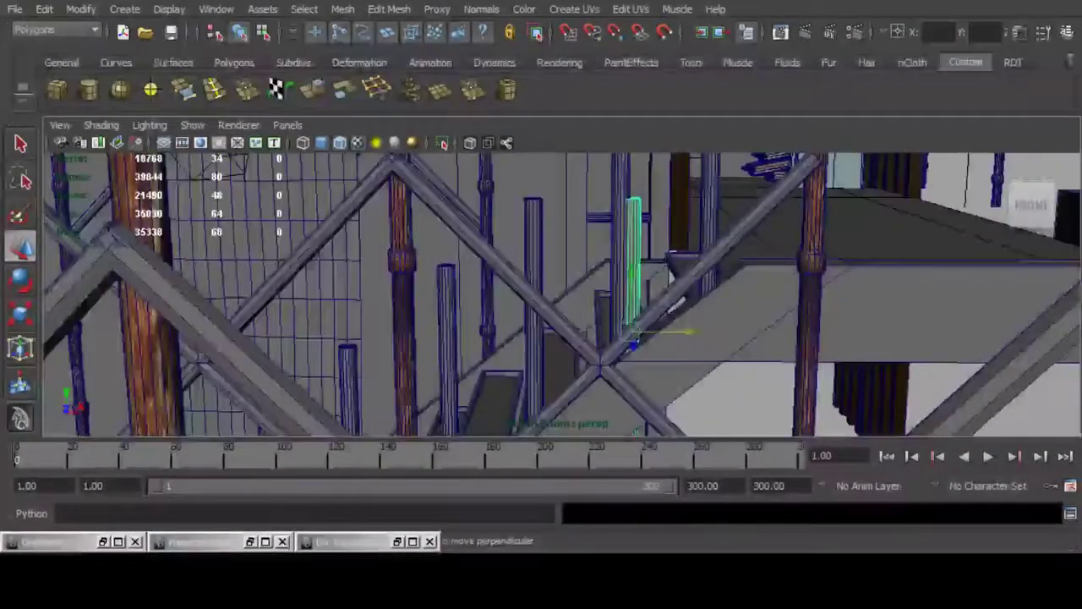
key("ctrl+z")
key("ctrl+z")
Step: Duplicate the uppermost stair railing post and move the copy horizontally onto the start of the landing ledge
middle_click_drag(712, 184, 606, 285, "alt")
left_click(678, 254)
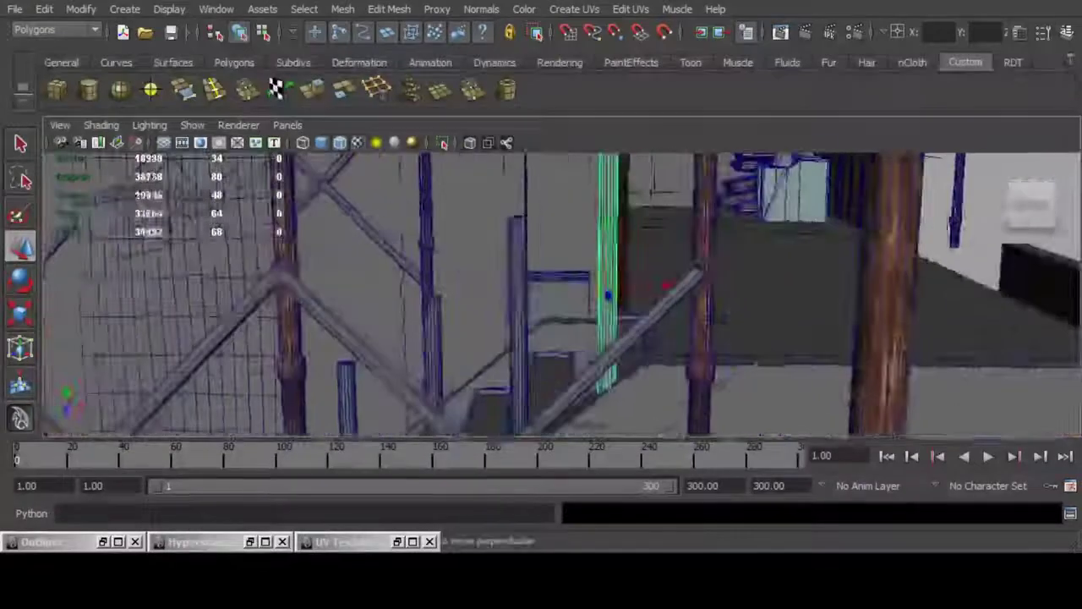
key("ctrl+d")
left_click_drag(668, 286, 745, 285)
middle_click_drag(744, 285, 707, 297, "alt")
right_click_drag(707, 297, 668, 297, "alt")
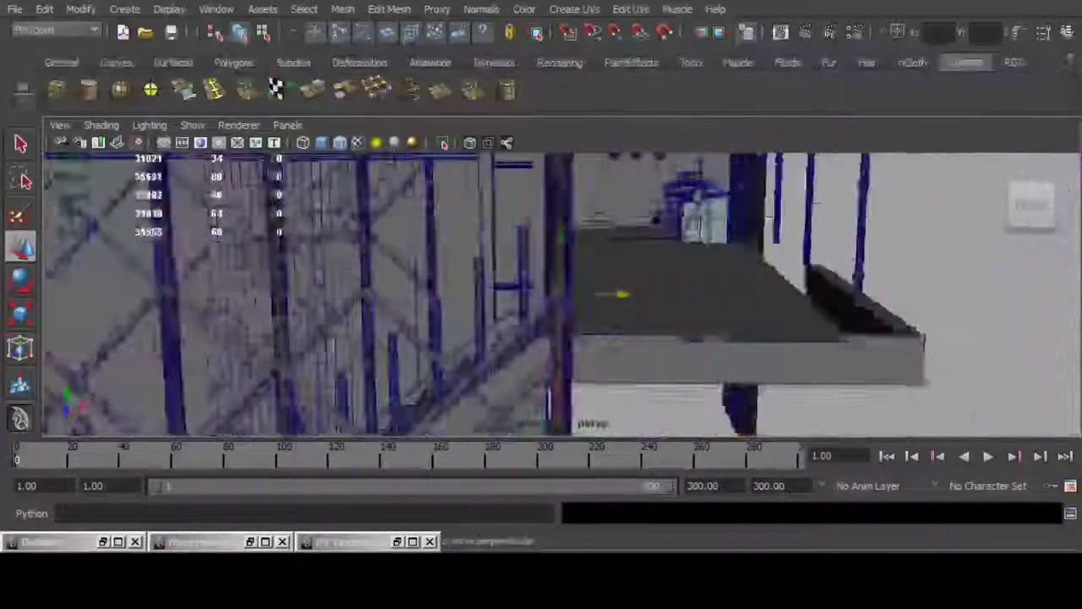
left_click_drag(669, 297, 507, 328, "alt")
key("ctrl+d")
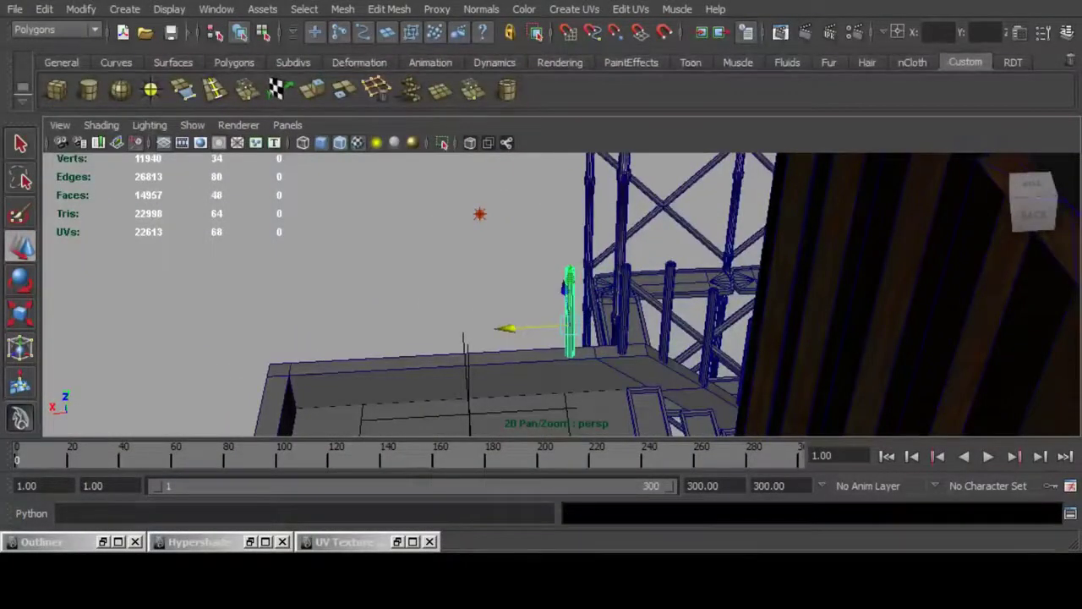
Step: Duplicate the first two landing posts together and move the pair along the ledge to continue the row
left_click(624, 320, "shift")
key("ctrl+d")
left_click_drag(562, 325, 461, 330)
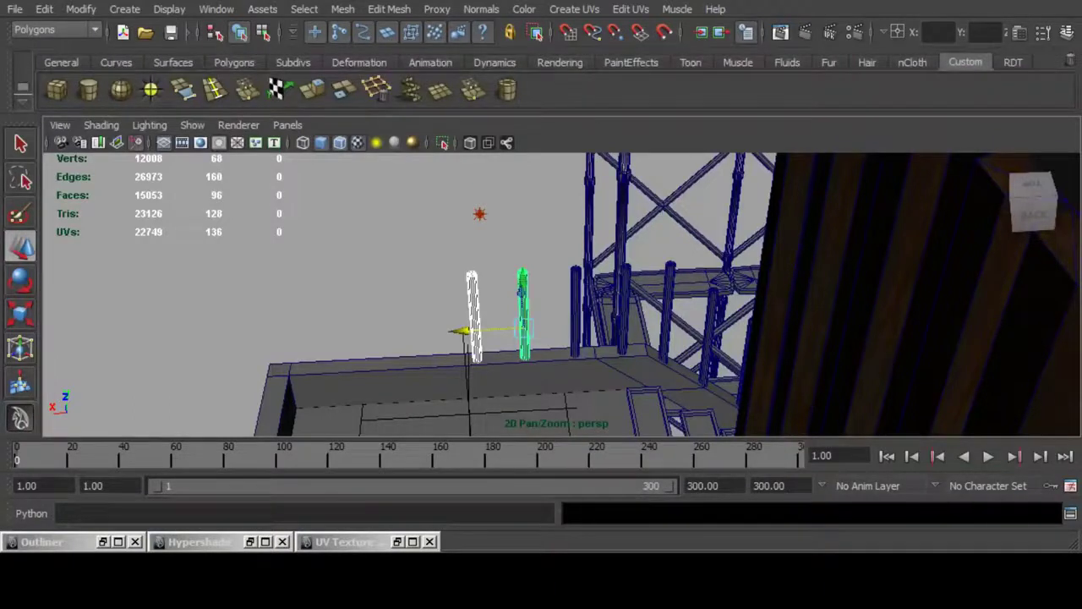
Step: Select the four posts on the landing ledge, duplicate them and move the copies along to reach the outer corner
left_click(625, 308)
left_click(576, 310, "shift")
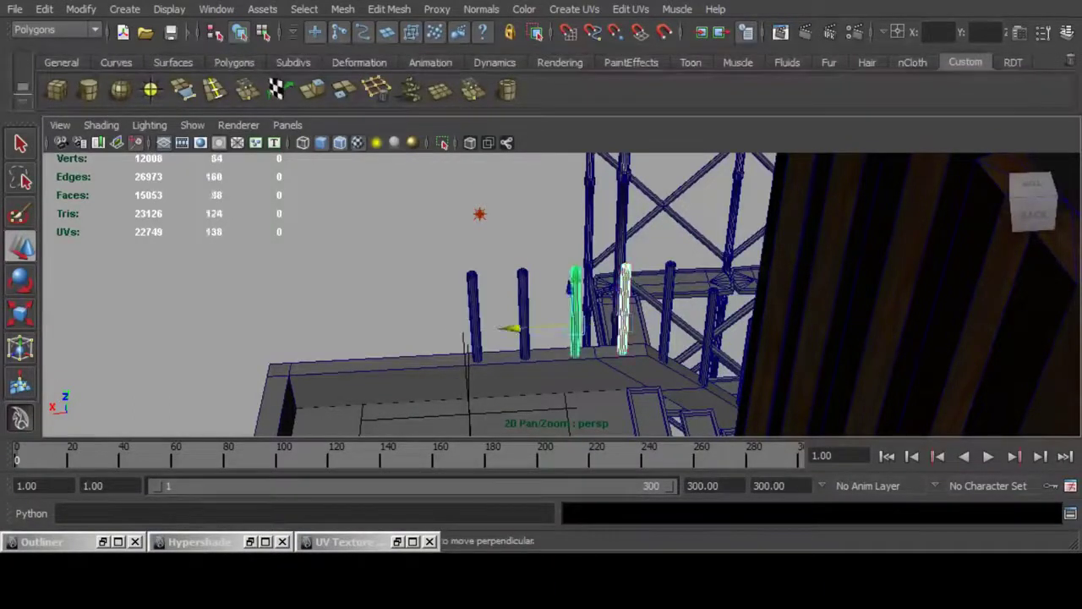
left_click(523, 313, "shift")
left_click(475, 316, "shift")
key("ctrl+d")
left_click_drag(410, 332, 208, 344)
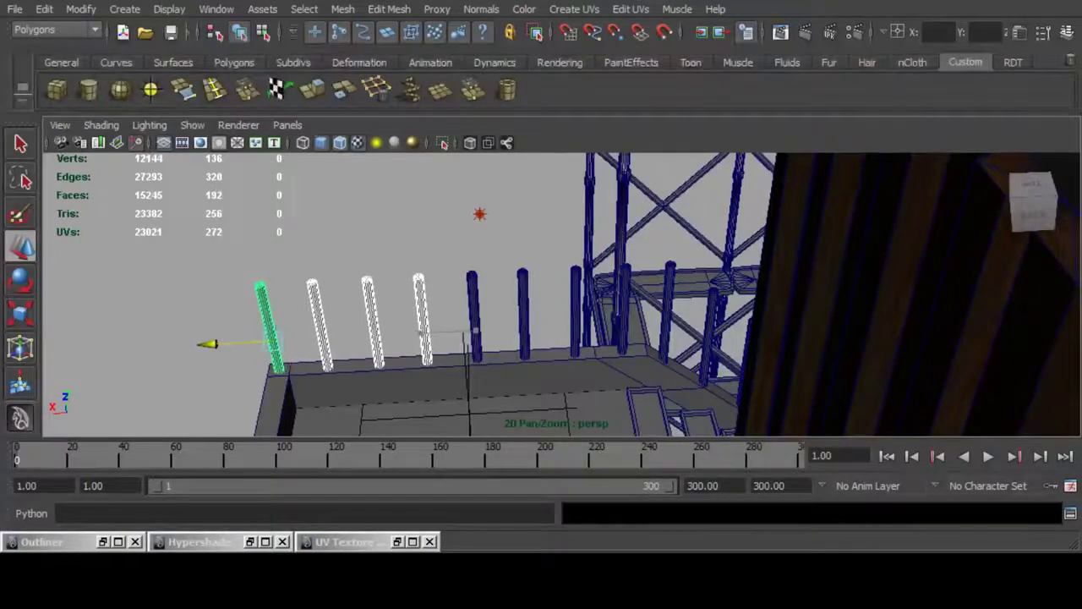
Step: Duplicate the corner post onto the landing's adjoining long side, and copy the resulting pair to begin a second row
middle_click_drag(208, 344, 340, 217, "alt")
left_click_drag(340, 216, 482, 254, "alt")
middle_click_drag(482, 254, 340, 267, "alt")
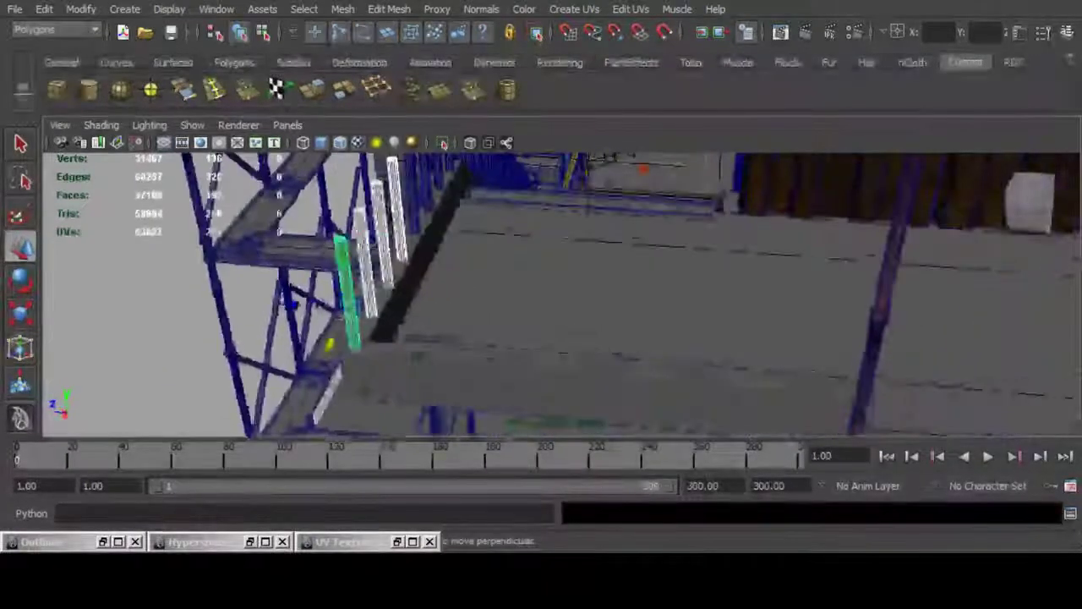
left_click(343, 257)
left_click(347, 285)
key("ctrl+d")
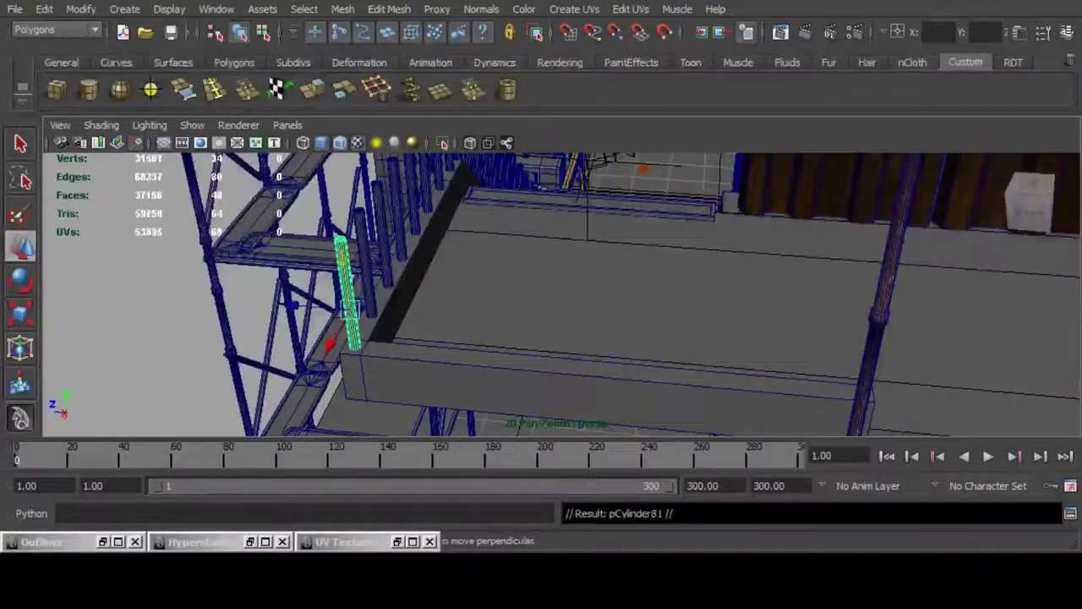
left_click_drag(291, 305, 408, 336)
left_click(365, 314, "shift")
key("ctrl+d")
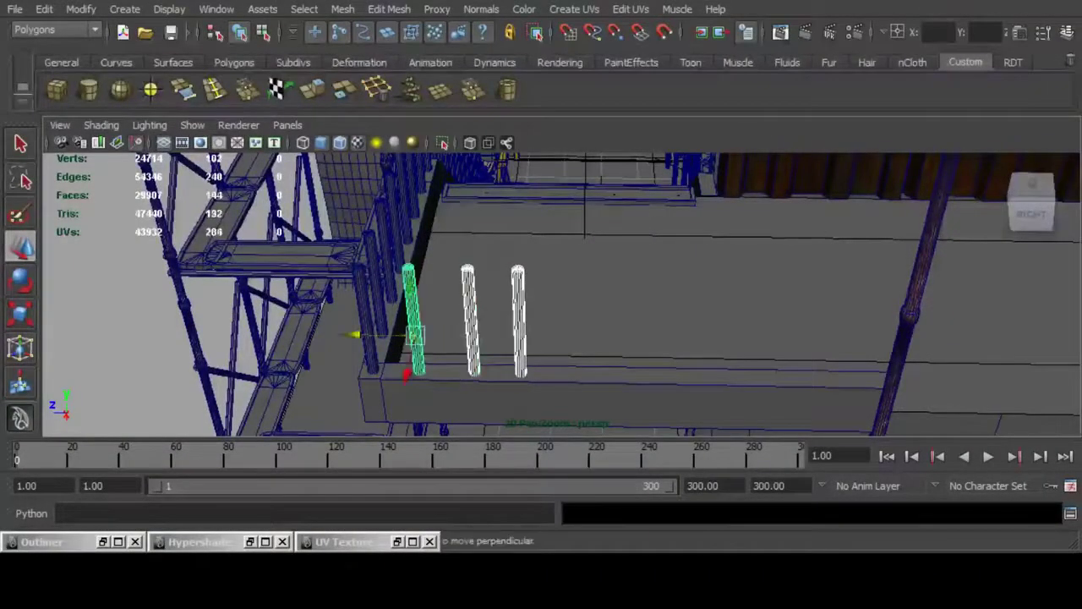
Step: Add the corner post to the selection, duplicate the four posts and move the copies along the long ledge
left_click(366, 314, "shift")
key("ctrl+d")
left_click_drag(307, 334, 521, 336)
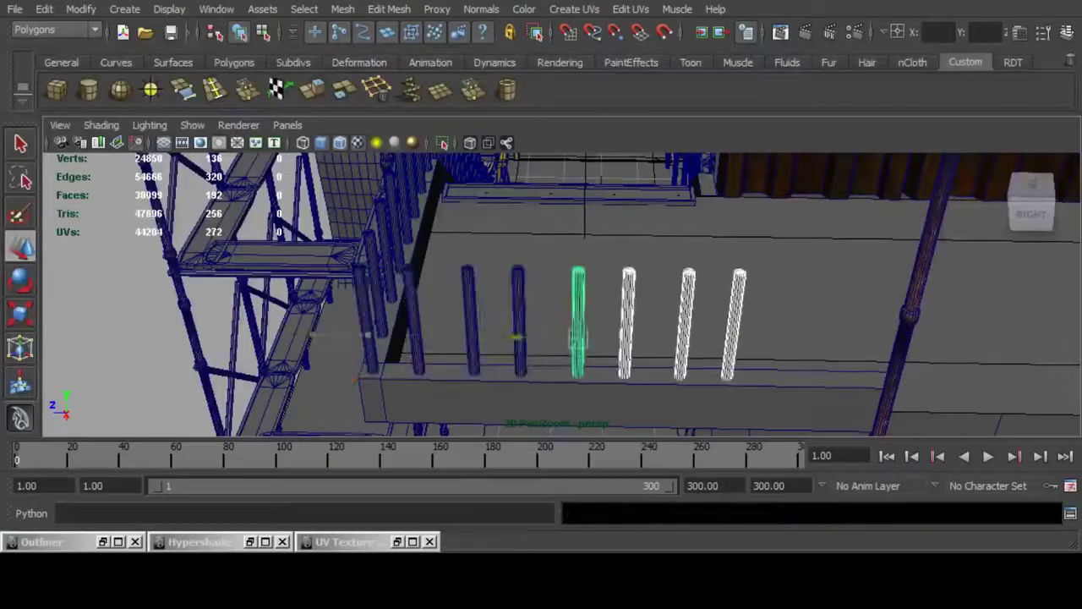
Step: Duplicate the last four posts to the far end of the long ledge and delete the surplus post beyond it
middle_click_drag(521, 336, 293, 329, "alt")
key("ctrl+d")
left_click_drag(293, 328, 481, 329)
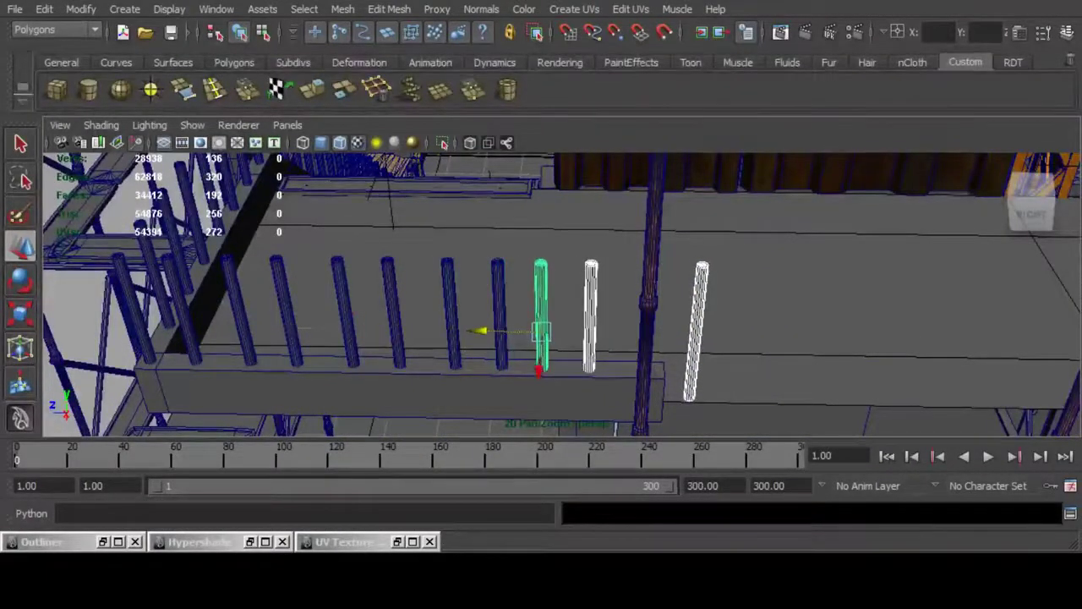
left_click(695, 332)
key("Delete")
left_click_drag(677, 334, 541, 313, "alt")
right_click_drag(542, 313, 419, 241, "alt")
middle_click_drag(419, 241, 484, 262, "alt")
left_click_drag(483, 262, 640, 390, "alt")
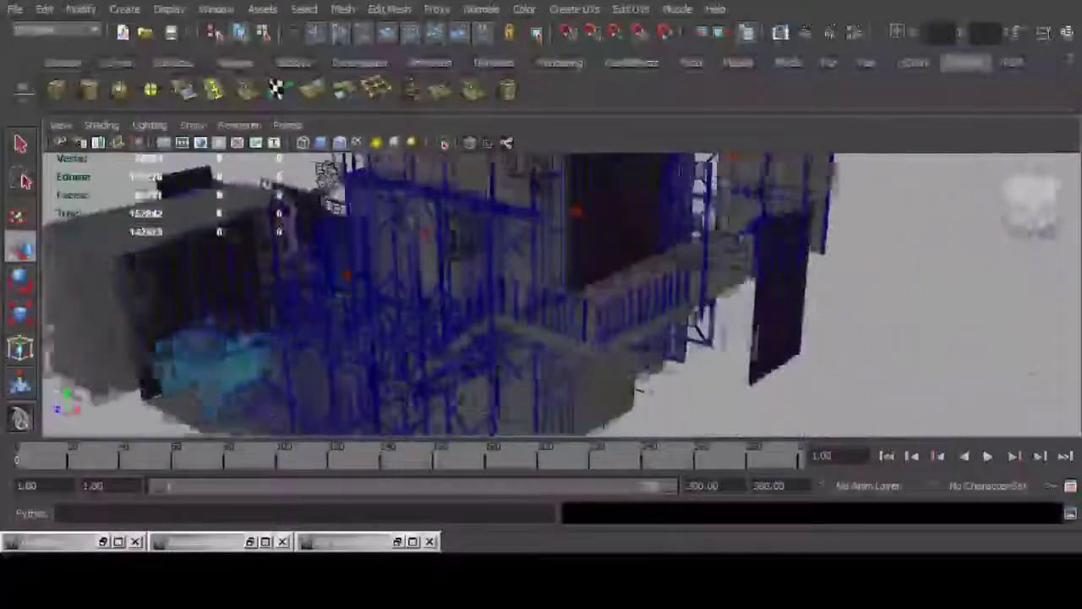
Step: Look through the CAM_07_OBJ camera in the second view, and switch that view to CAM_08_OBJ
middle_click_drag(640, 391, 723, 353, "alt")
left_click_drag(723, 354, 532, 348, "alt")
key("space")
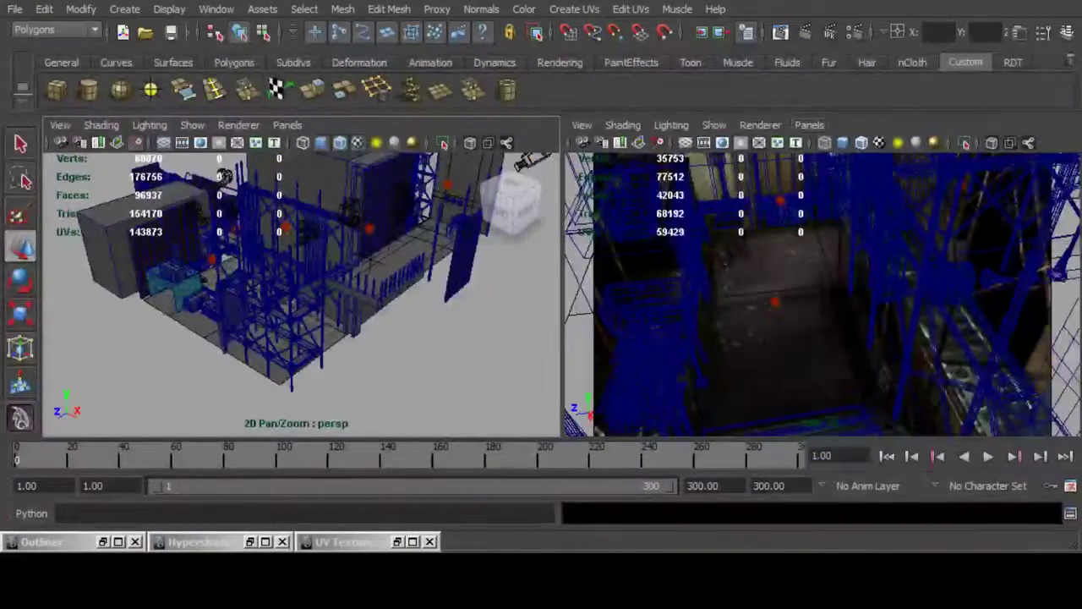
left_click(810, 125)
mouse_move(840, 142)
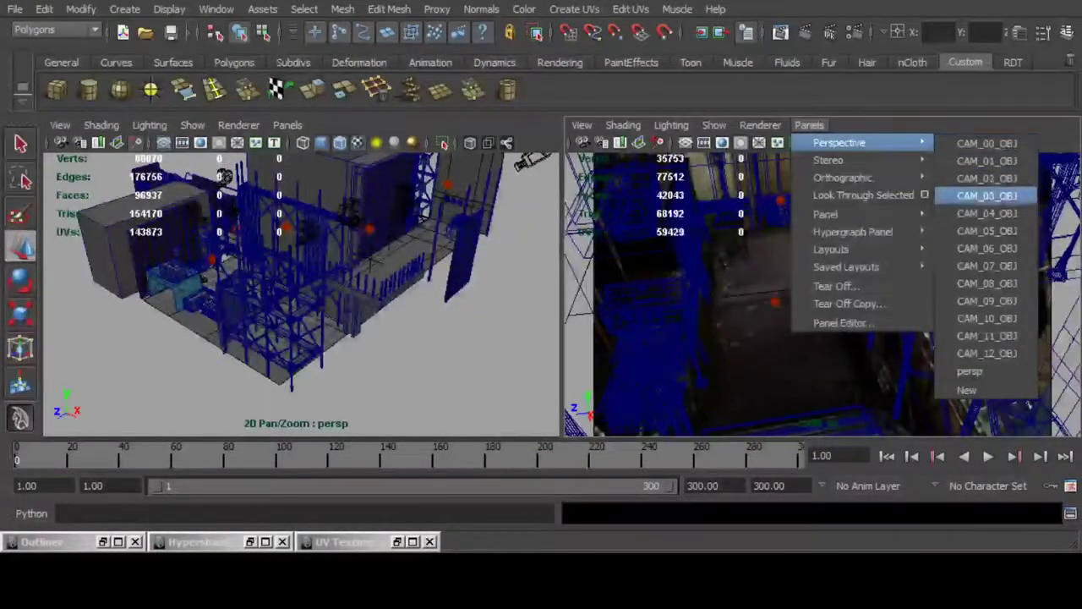
left_click(987, 266)
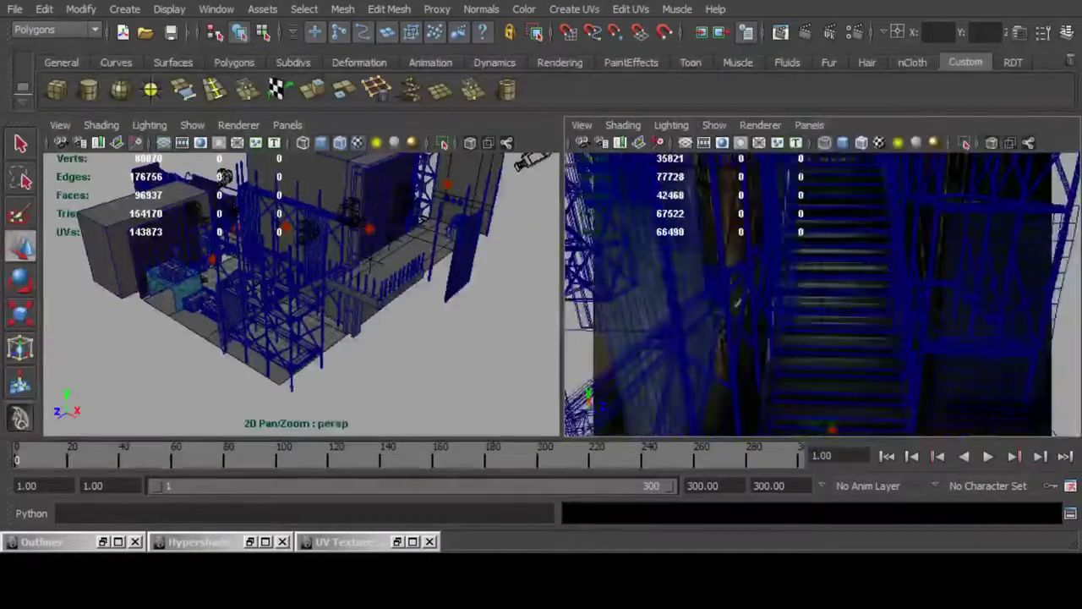
left_click(809, 125)
mouse_move(840, 142)
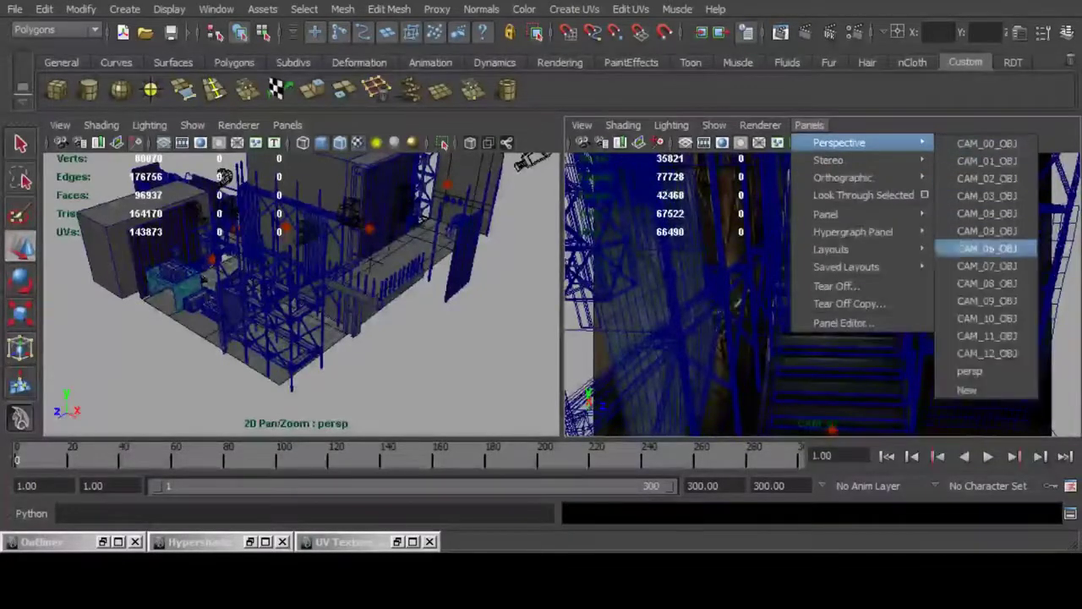
left_click(987, 283)
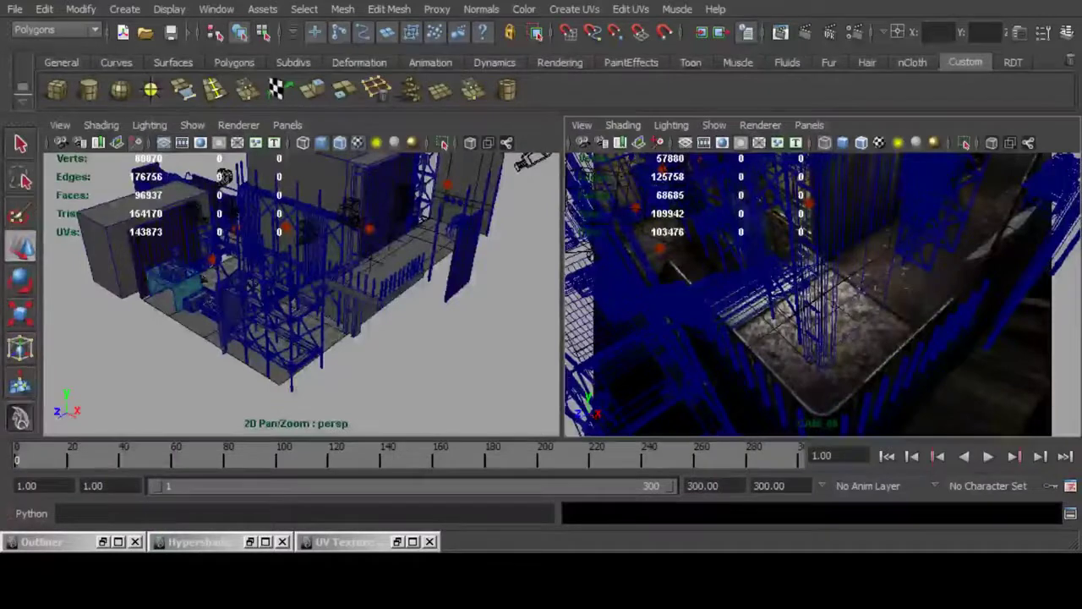
Step: Delete the last two railing posts at the outer end of the raised walkway's ledge
left_click_drag(355, 296, 262, 292, "alt")
right_click_drag(271, 296, 510, 188, "alt")
left_click(470, 292)
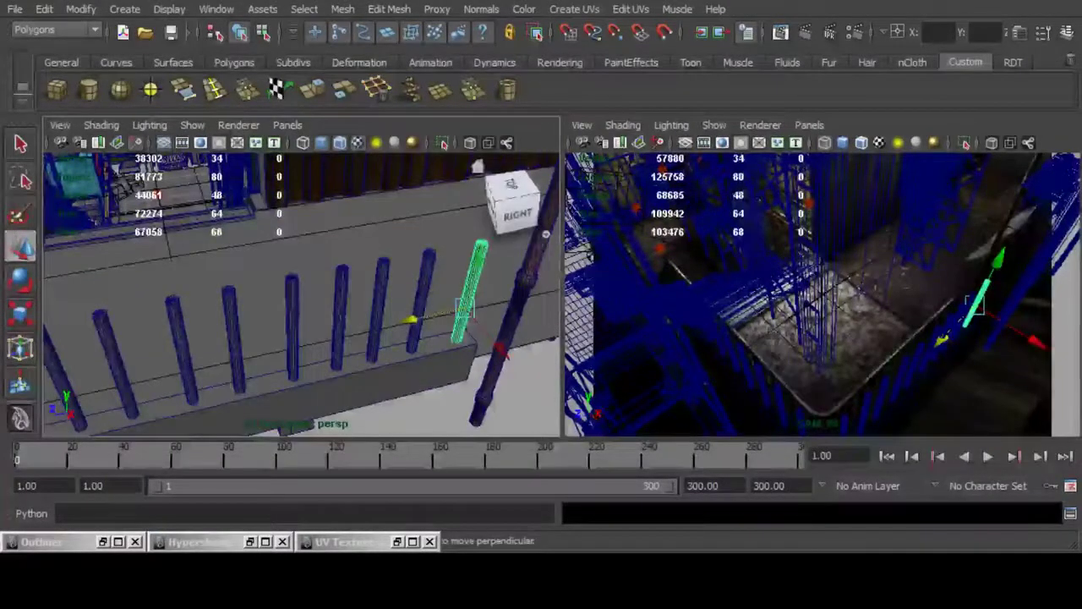
left_click(420, 301, "shift")
key("Delete")
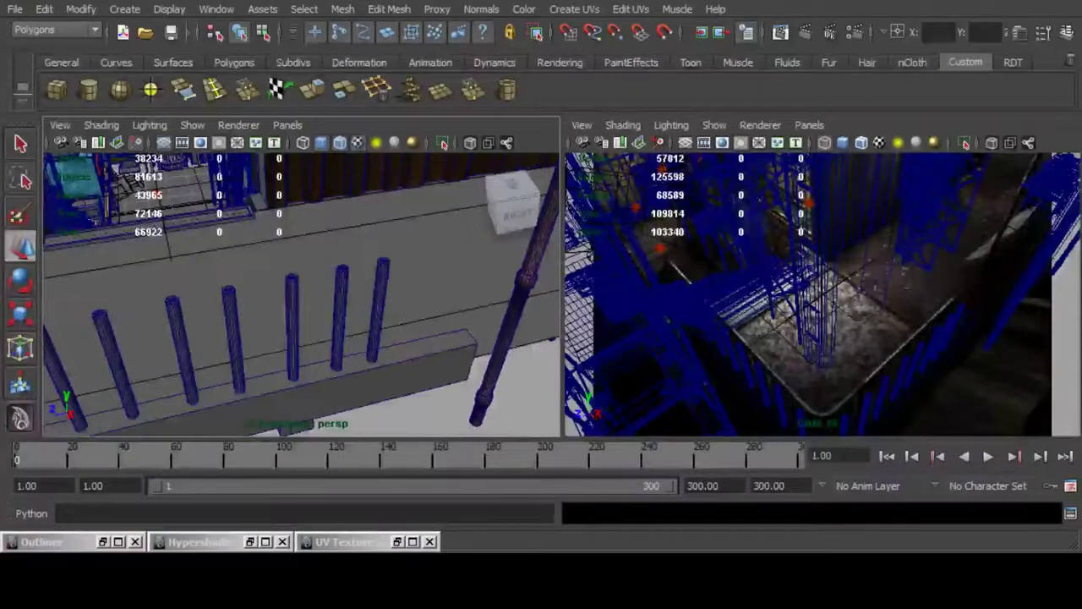
Step: Duplicate the lowest railing post at the foot of the stairs and move the copy out to the lower end of the sloping stringer
key("space")
scroll(561, 294, "down", 8)
left_click_drag(474, 313, 643, 279, "alt")
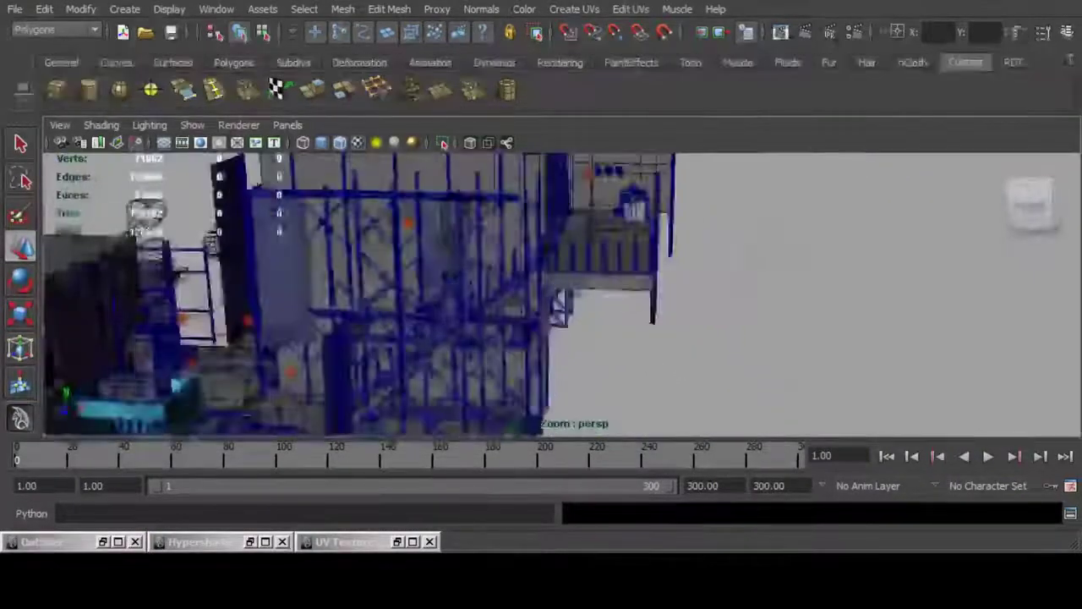
scroll(562, 294, "up", 6)
middle_click_drag(562, 295, 565, 289, "alt")
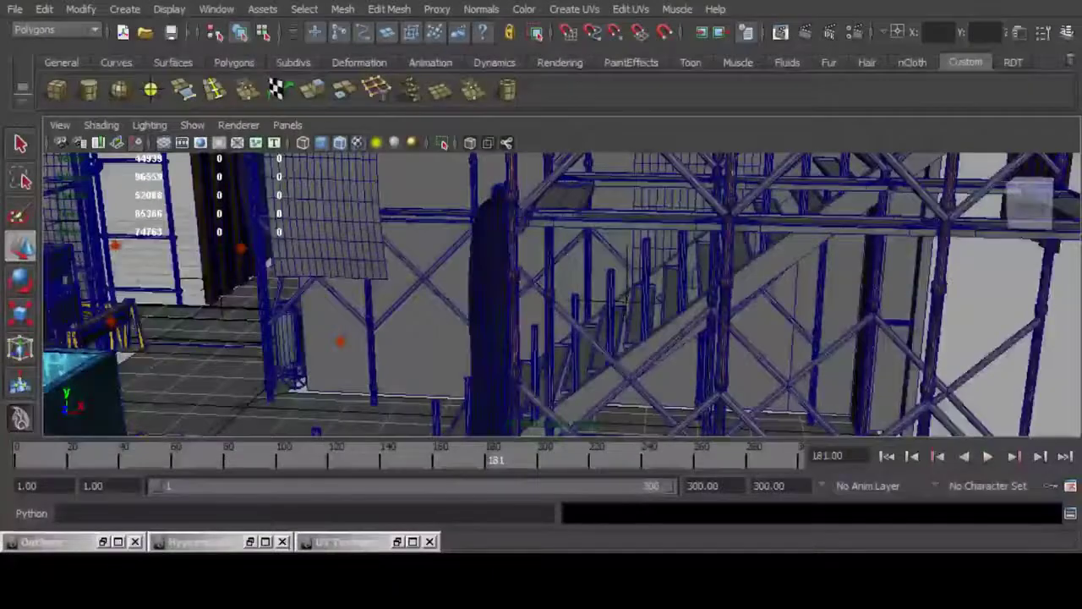
left_click(19, 457)
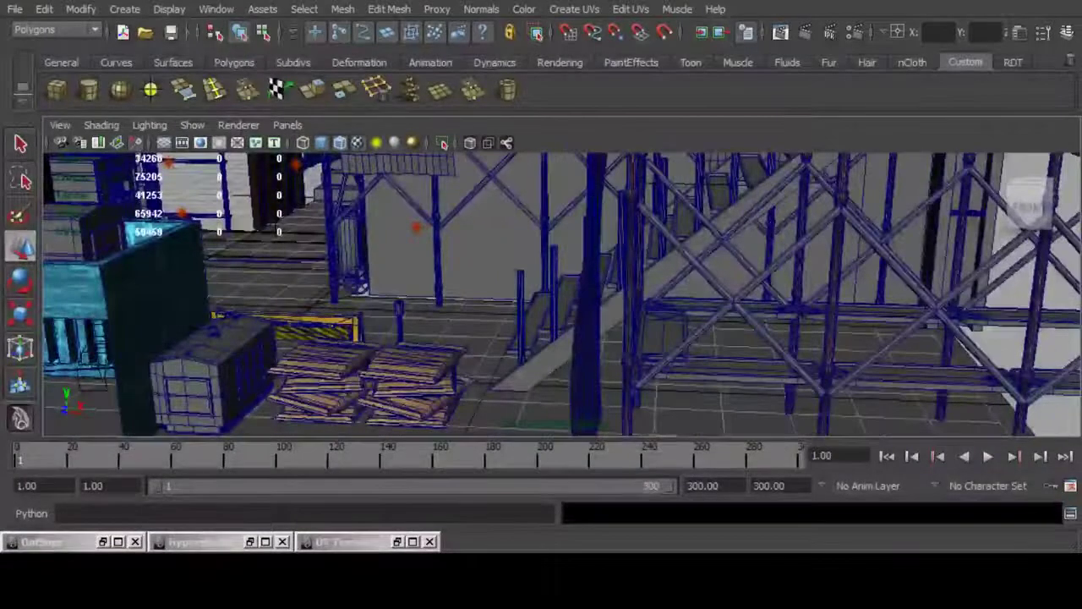
left_click_drag(541, 296, 535, 346, "alt")
left_click(525, 347)
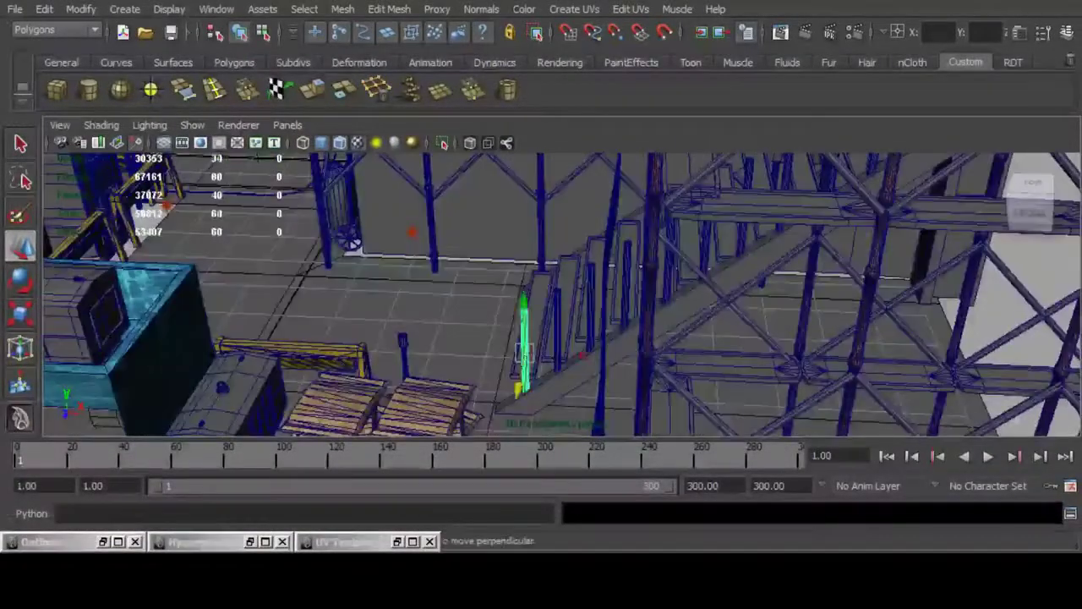
key("f")
middle_click_drag(550, 338, 551, 281, "alt")
key("ctrl+d")
left_click_drag(622, 241, 488, 234)
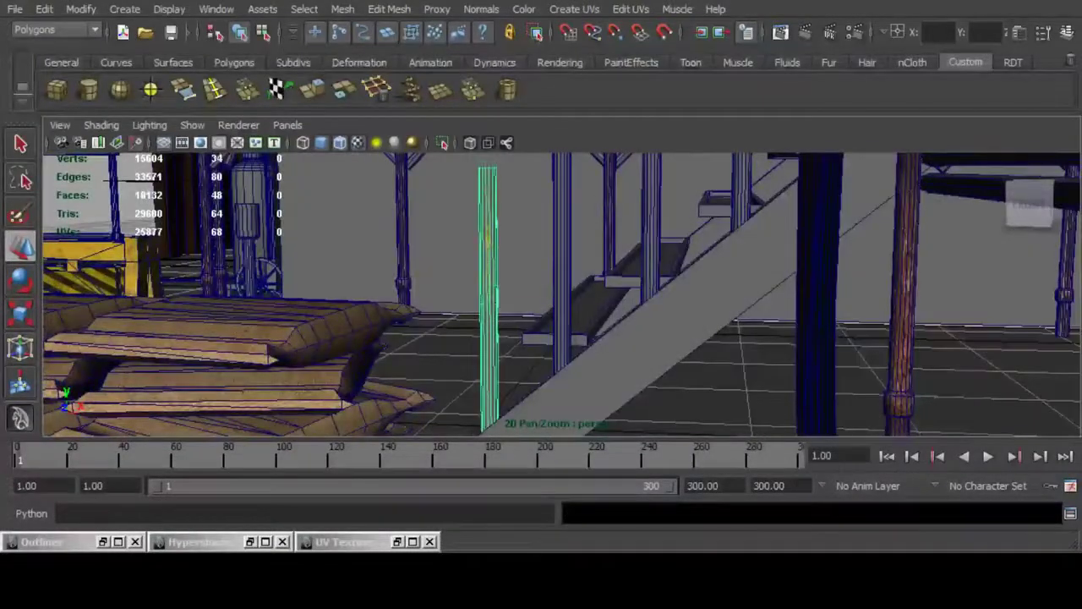
Step: Check the added stair post against the whole construction area and save the scene
right_click_drag(507, 254, 406, 254, "alt")
left_click_drag(474, 262, 482, 312, "alt")
right_click_drag(507, 296, 373, 296, "alt")
left_click_drag(473, 288, 541, 296, "alt")
left_click_drag(507, 237, 524, 254, "alt")
key("ctrl+s")
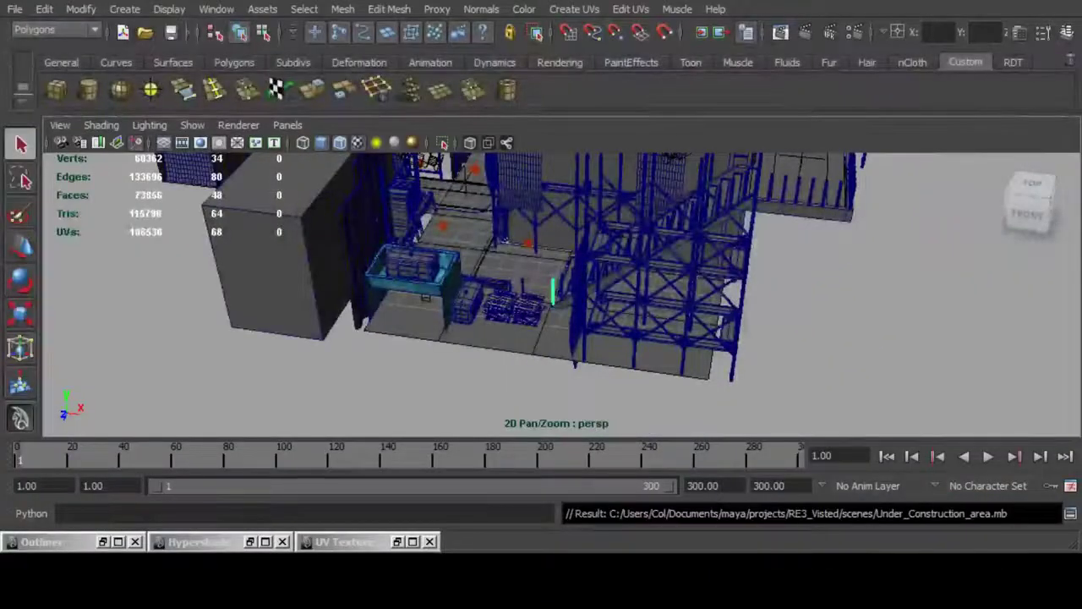
Step: Open the Instructions-ReleaseNotes text file from the Documents/maya/scripts folder in the file explorer
key("super+e")
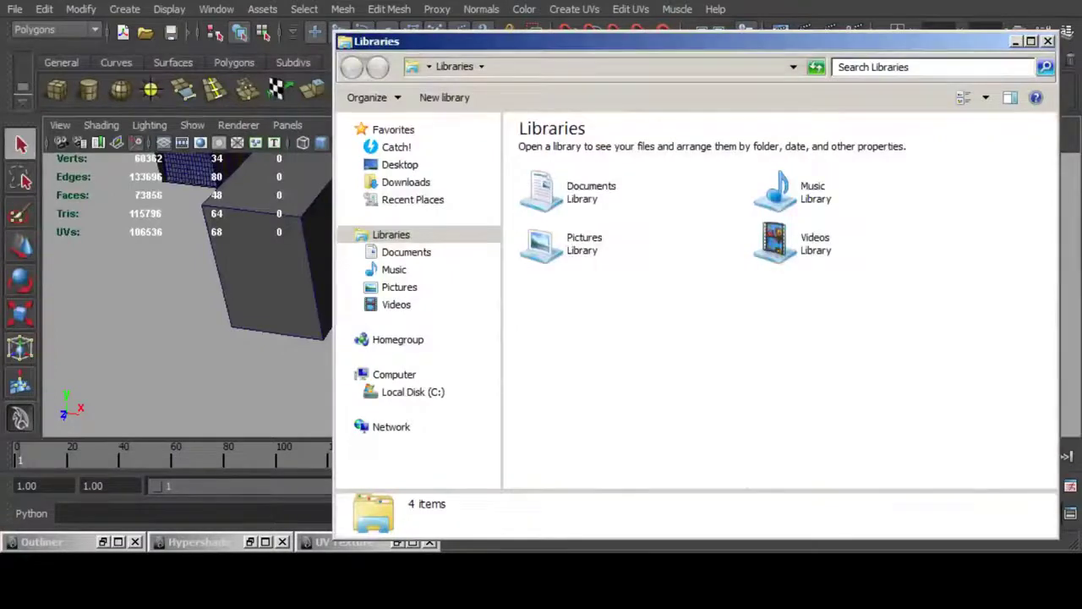
double_click(575, 192)
scroll(774, 325, "down", 2)
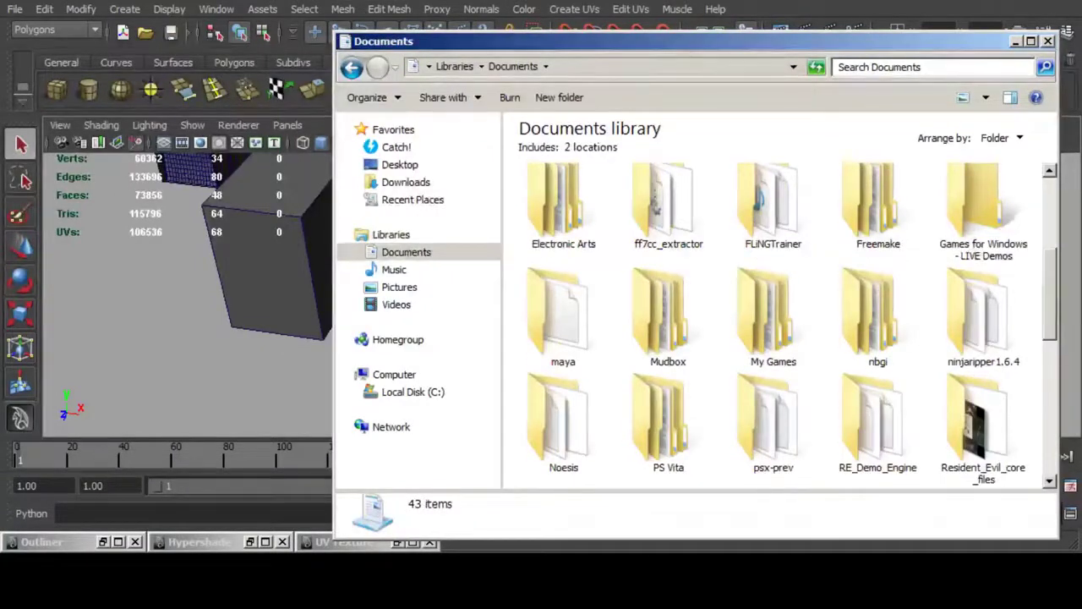
double_click(563, 313)
double_click(778, 207)
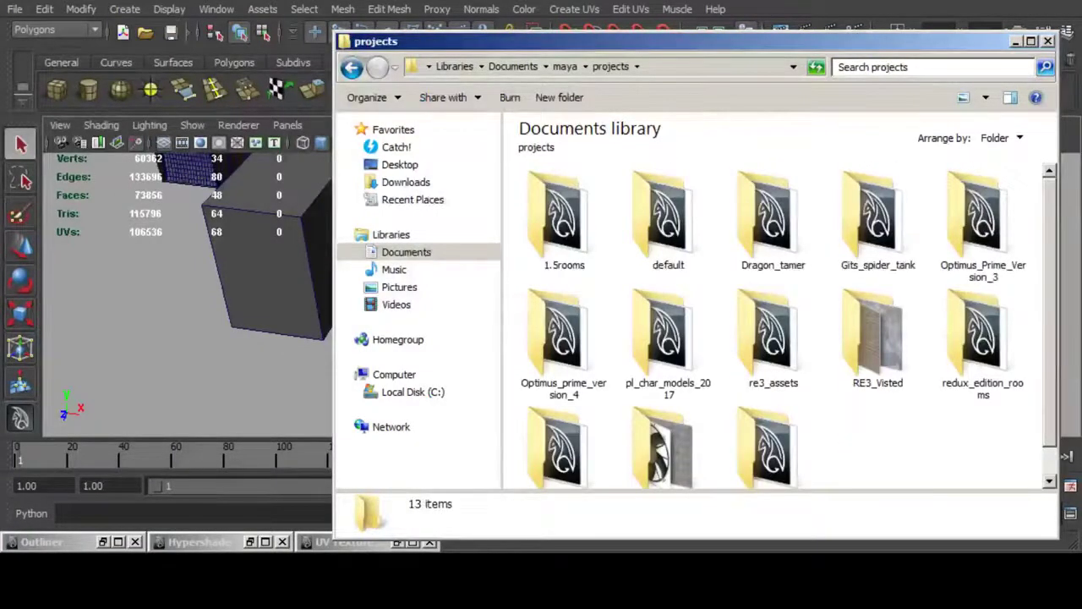
left_click(565, 66)
double_click(879, 211)
double_click(563, 215)
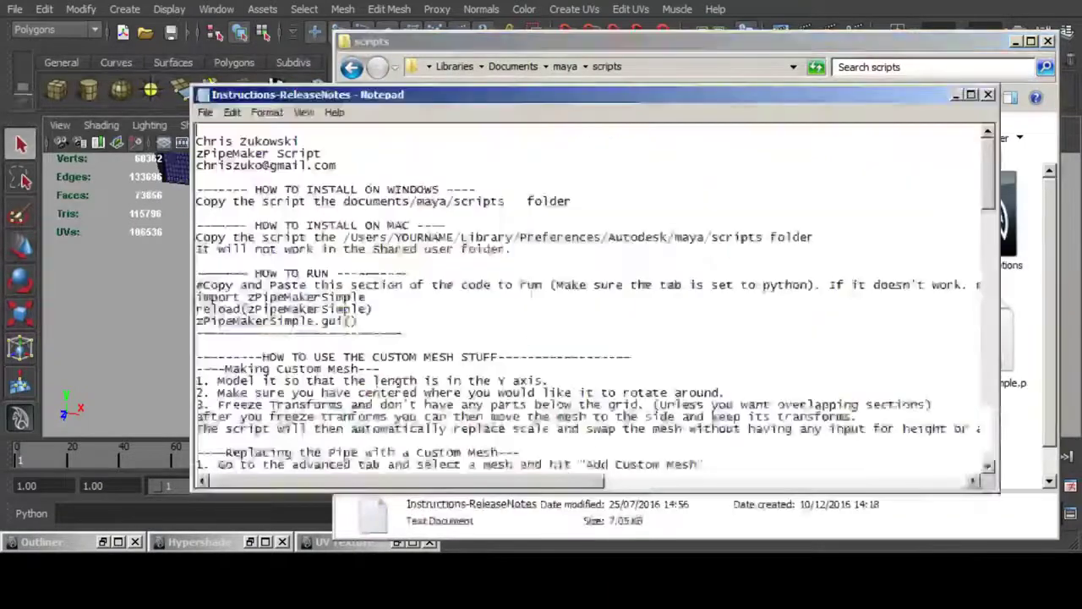
Step: Copy the line "import zPipeMakerSimple" from the release notes and run it on Maya's Python command line
left_click_drag(284, 297, 197, 297)
key("ctrl+c")
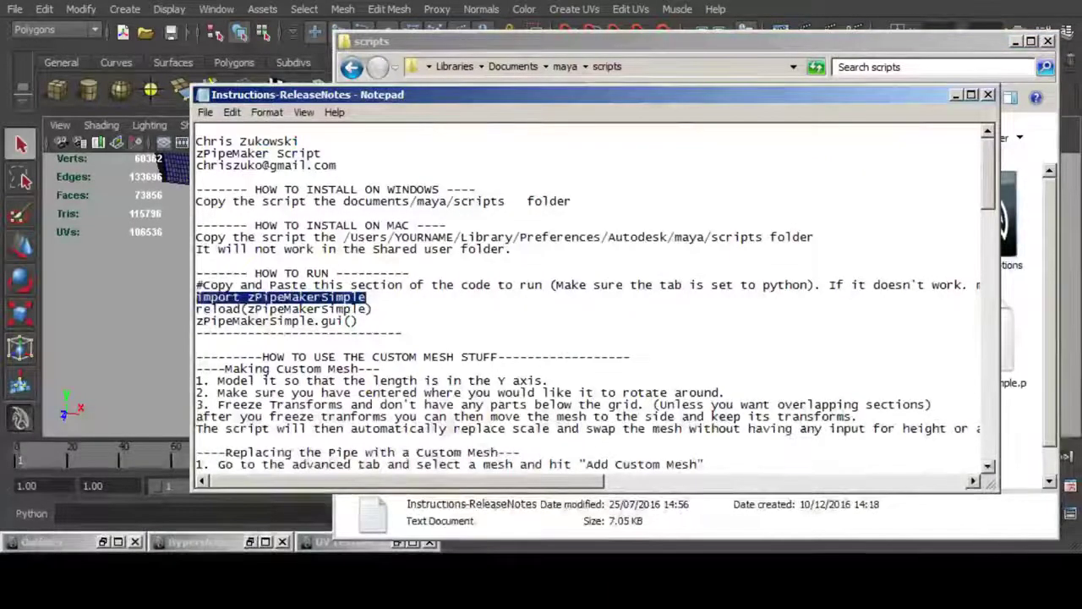
left_click(195, 513)
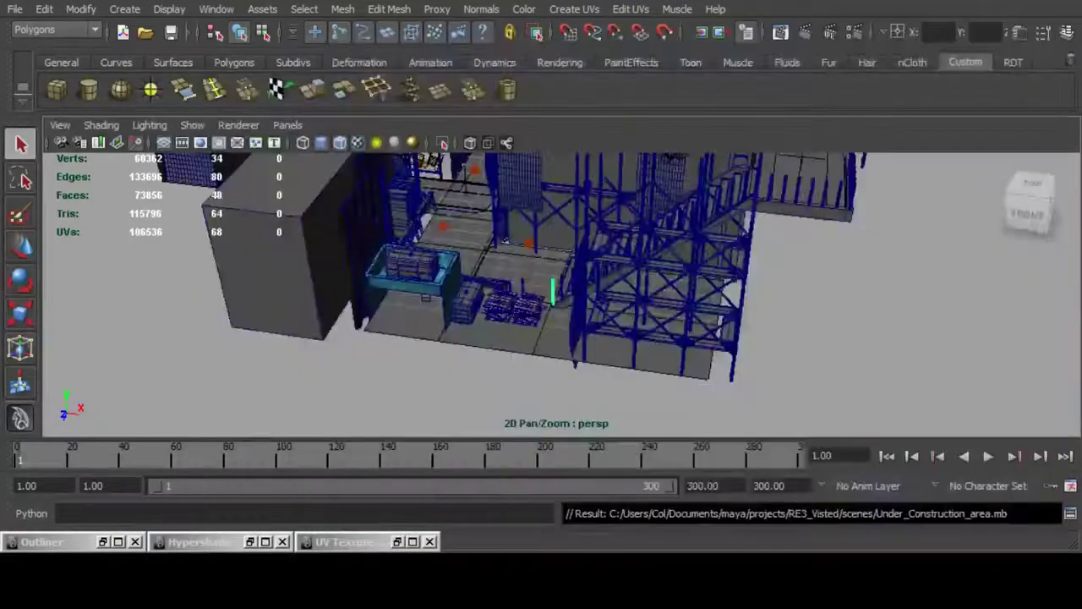
left_click(194, 513)
key("ctrl+v")
key("Return")
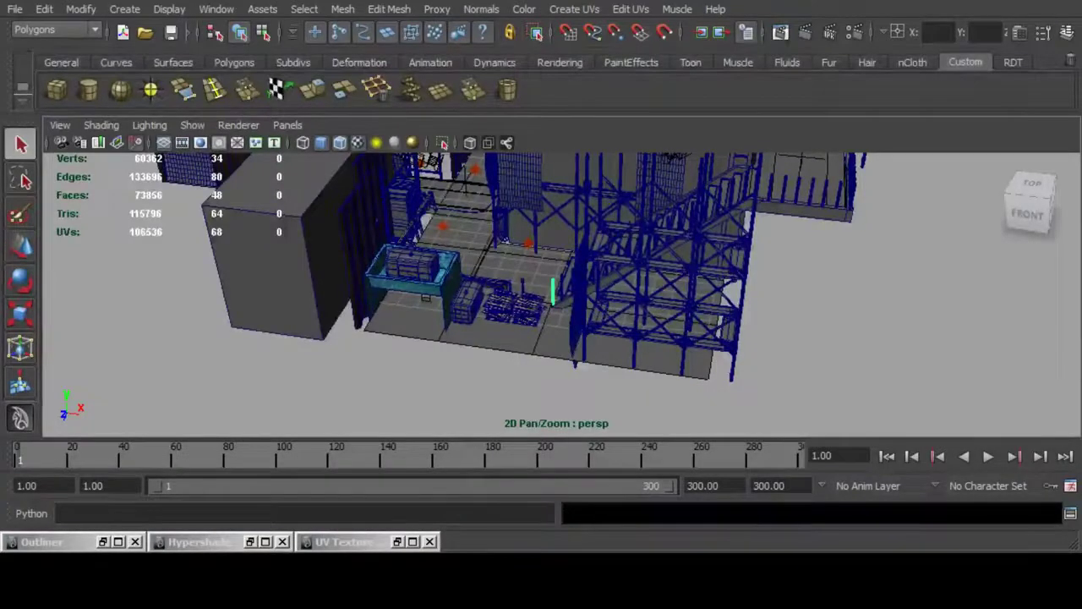
Step: Copy "reload(zPipeMakerSimple)" from the release notes and run it on Maya's Python command line
key("alt+Tab")
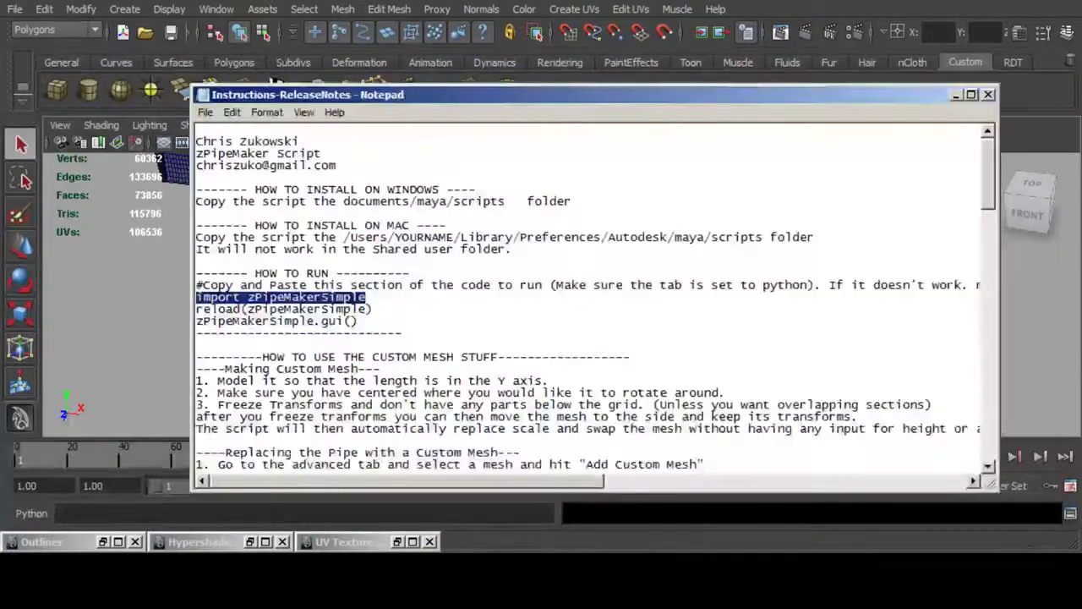
left_click_drag(373, 310, 196, 309)
key("ctrl+c")
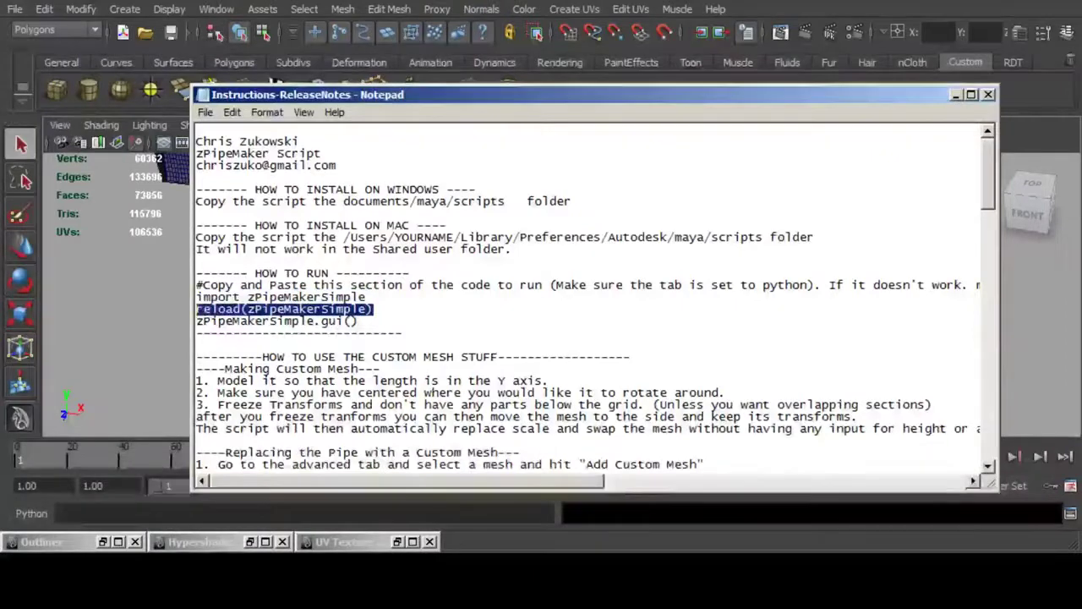
key("alt+Tab")
key("ctrl+v")
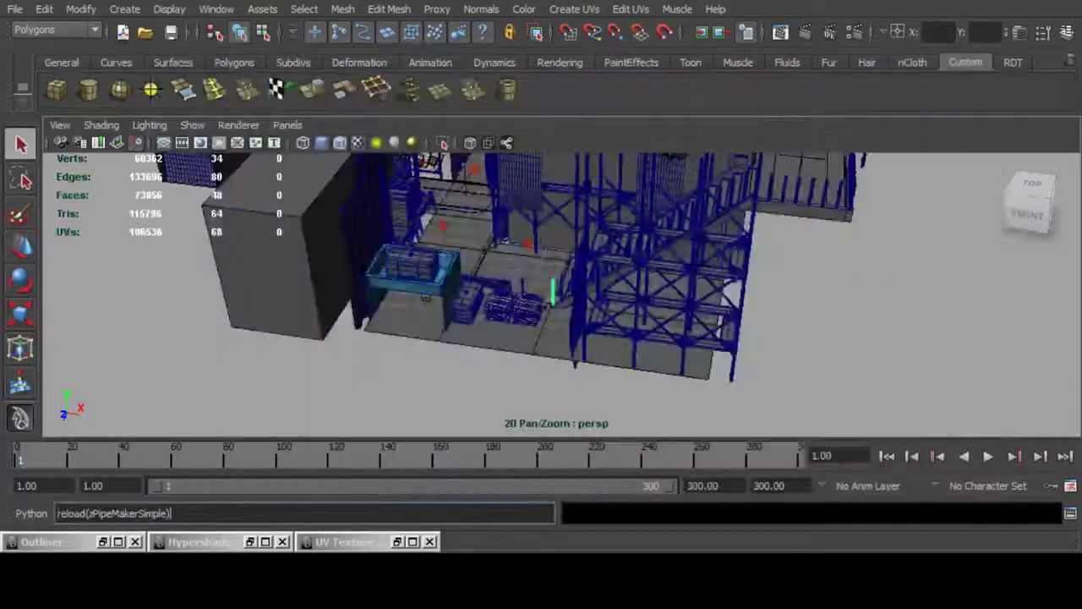
key("Return")
Step: Copy "zPipeMakerSimple.gui()" from the release notes and run it in Maya to open the pipe maker window
key("alt+Tab")
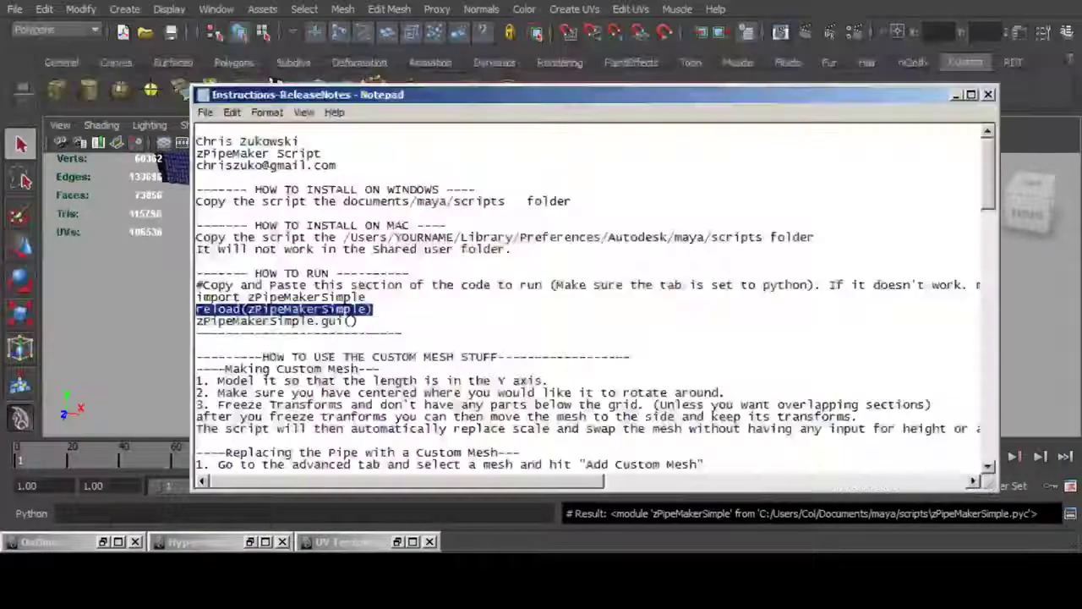
left_click_drag(359, 321, 196, 321)
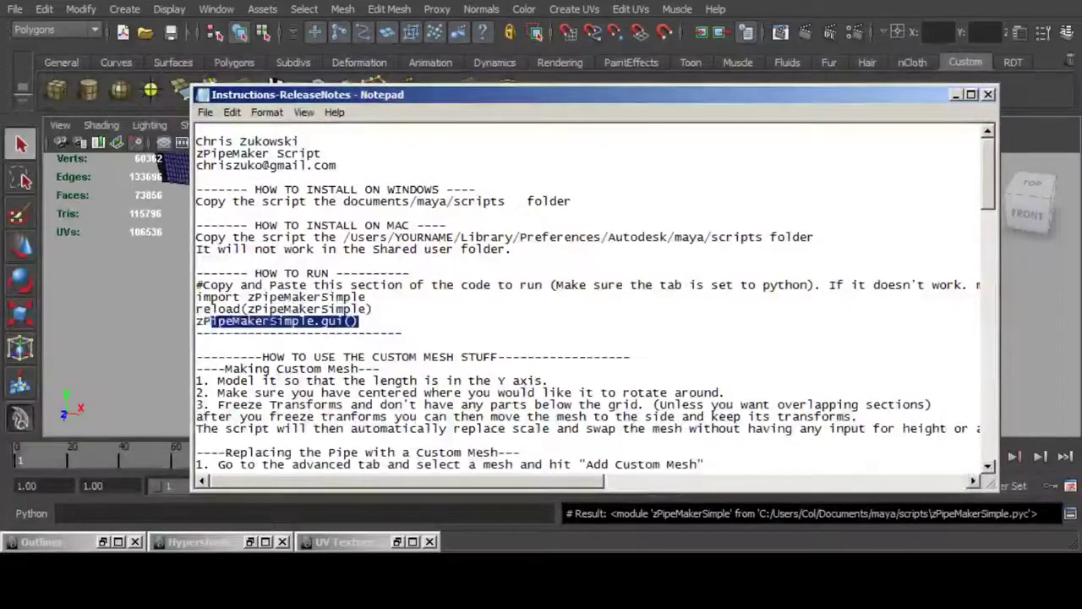
key("ctrl+c")
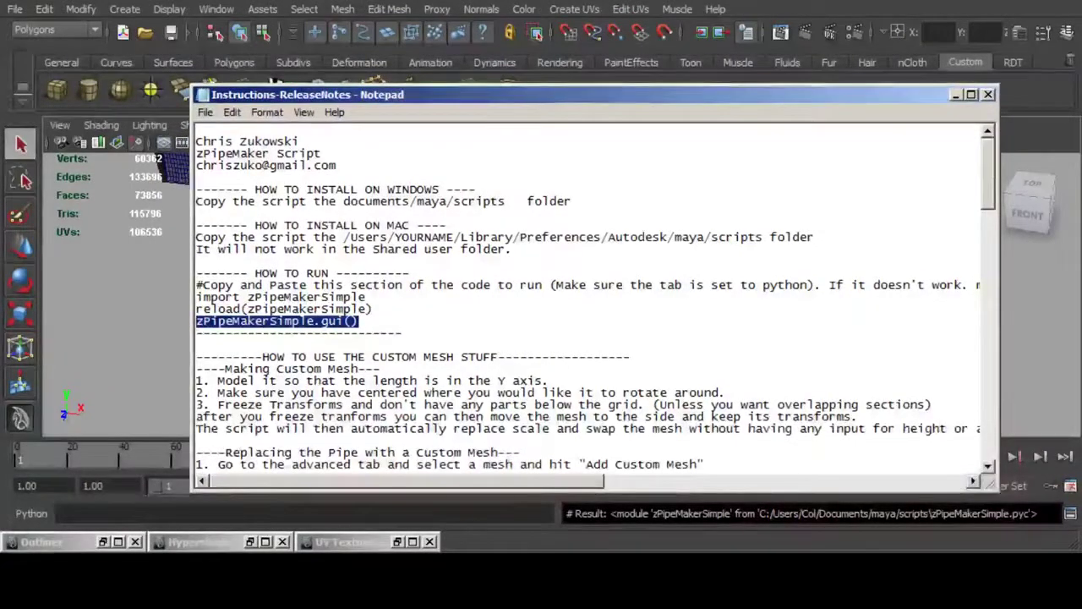
key("alt+Tab")
key("ctrl+v")
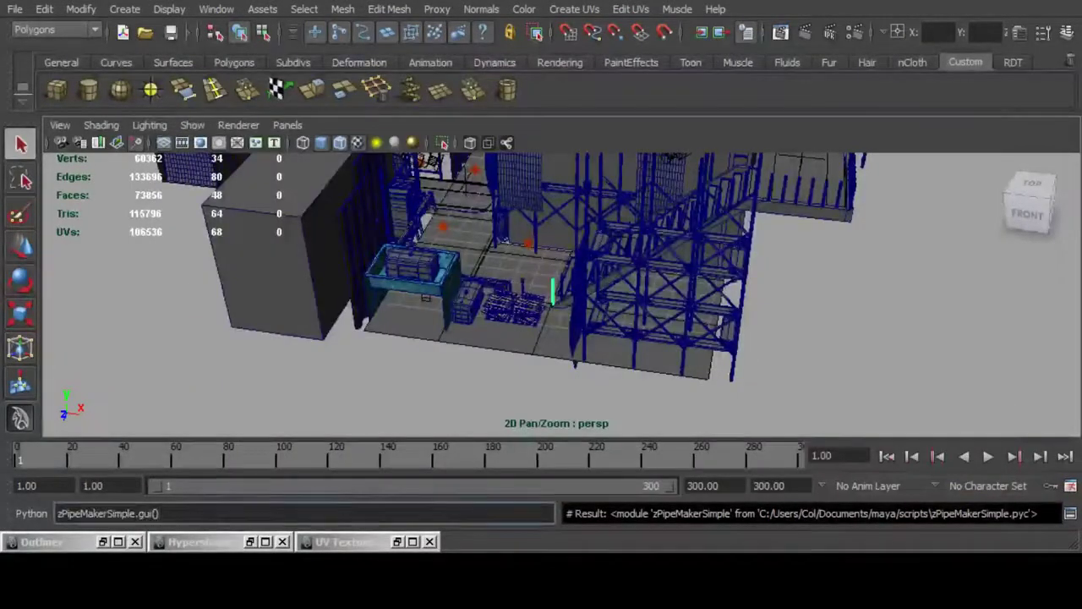
key("Return")
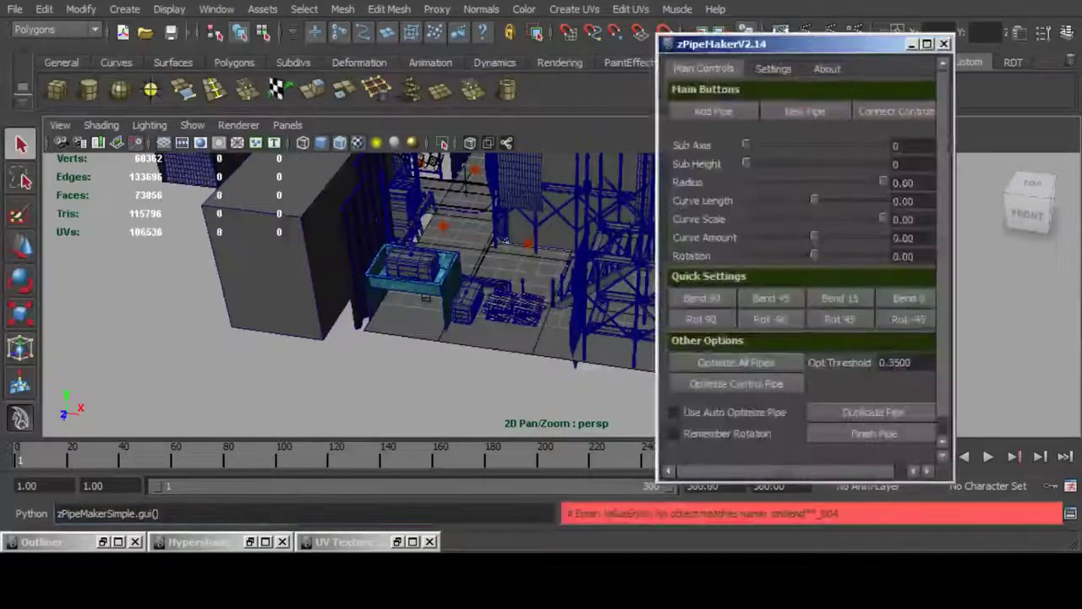
Step: Start a new pipe with Sub Axis set to 16 and bend its first section by 45 degrees
double_click(900, 146)
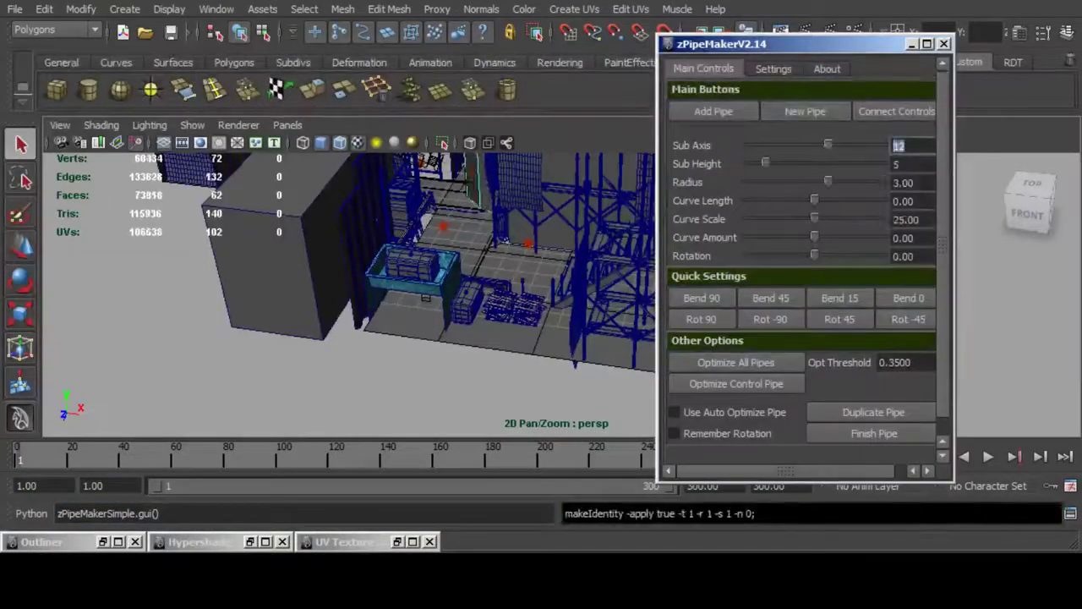
type("1")
key("Return")
right_click_drag(541, 203, 464, 174, "alt")
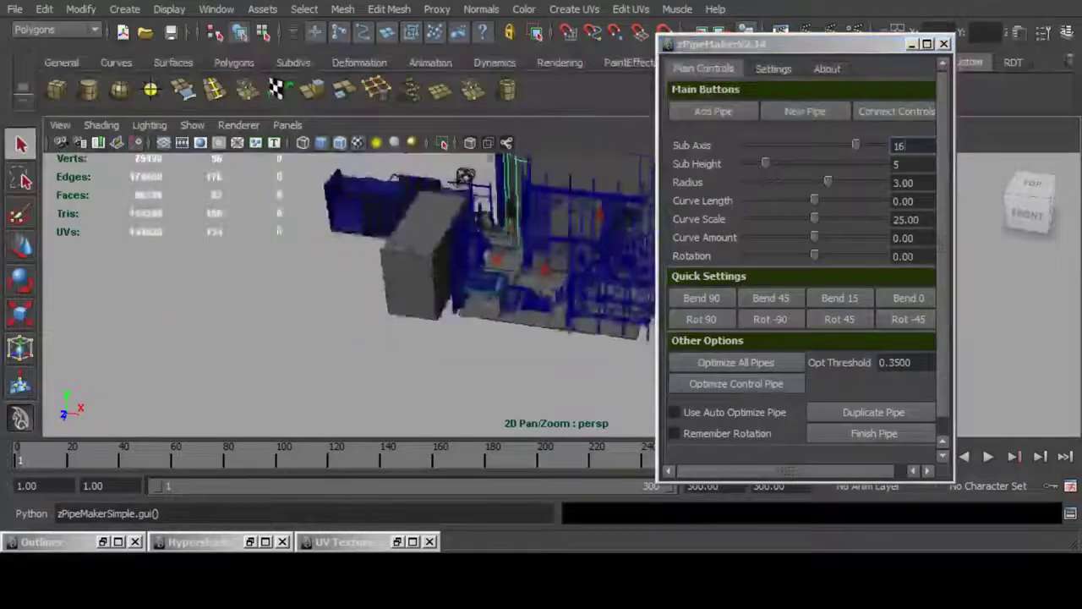
middle_click_drag(464, 174, 430, 313, "alt")
left_click_drag(429, 313, 433, 326, "alt")
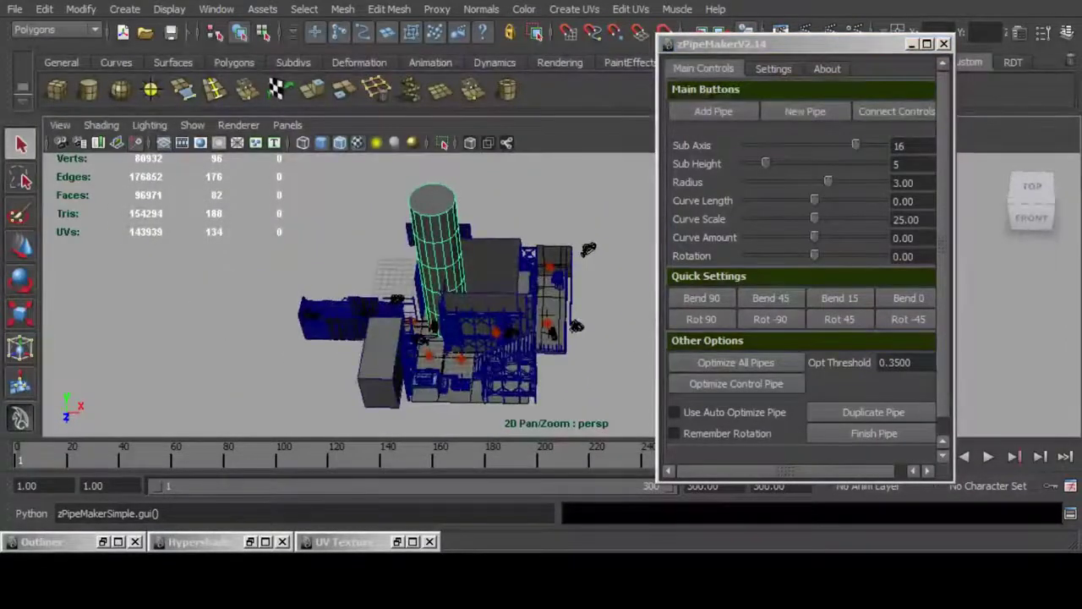
left_click(771, 299)
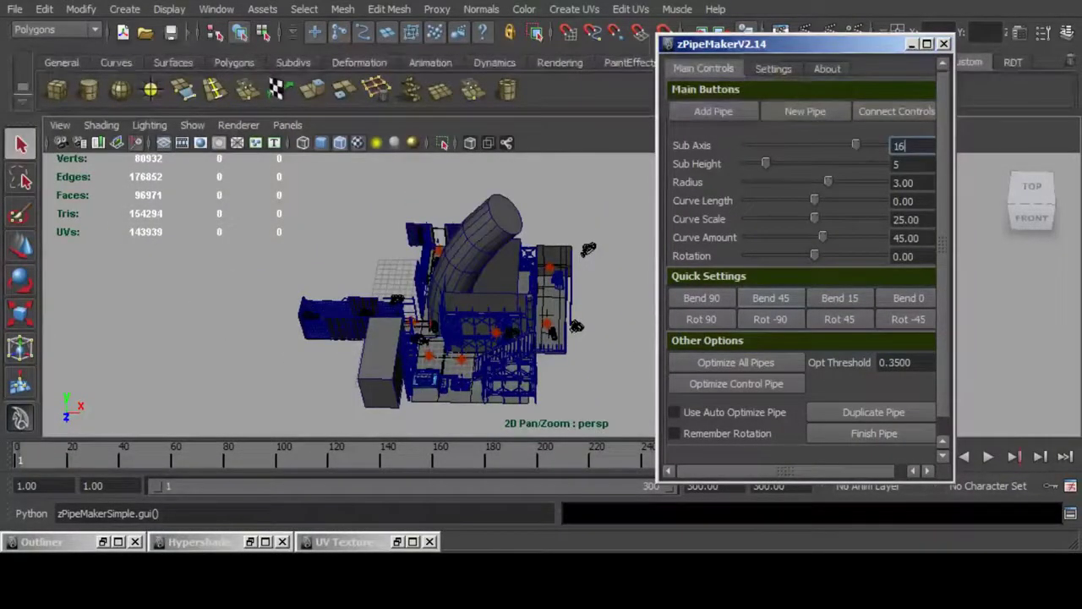
Step: Extend the pipe with a straight section (Bend 0) followed by a section bent by 90 degrees
left_click(714, 112)
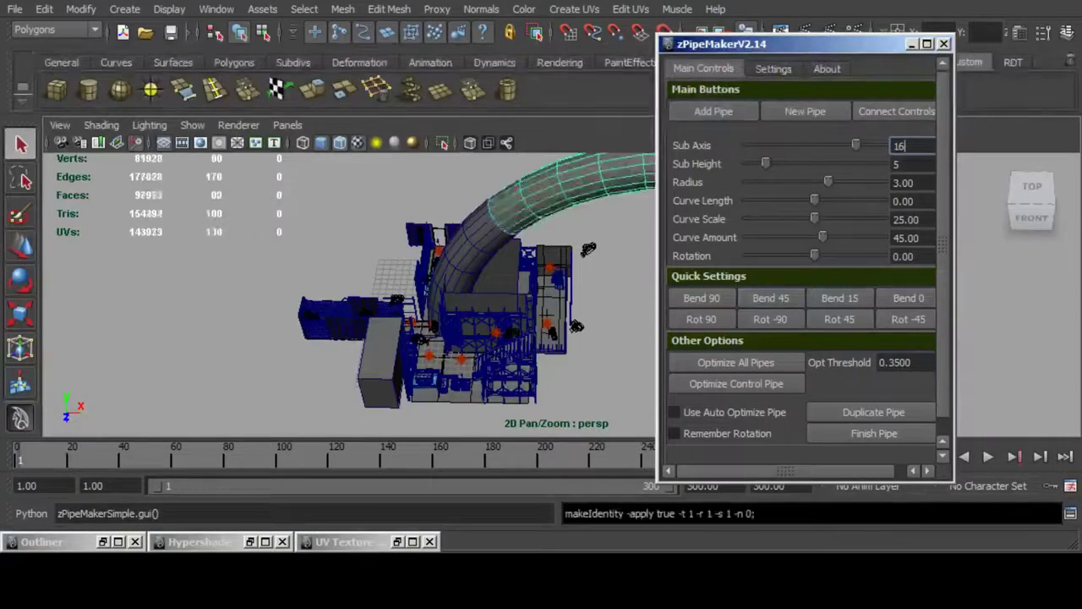
scroll(541, 271, "down", 5)
middle_click_drag(559, 267, 414, 296, "alt")
left_click(909, 299)
left_click_drag(414, 296, 415, 283, "alt")
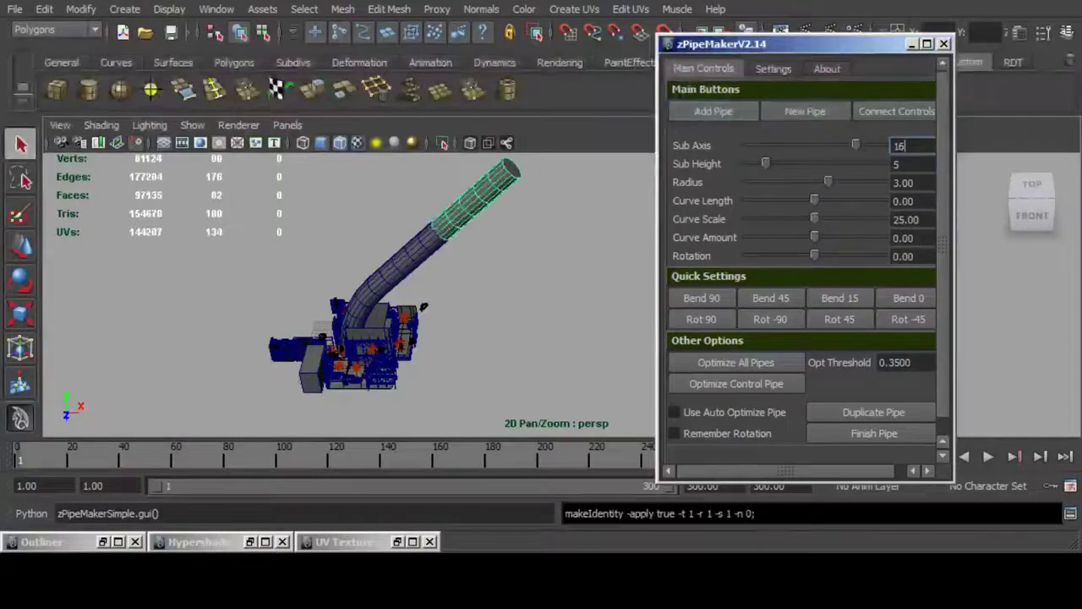
left_click(702, 299)
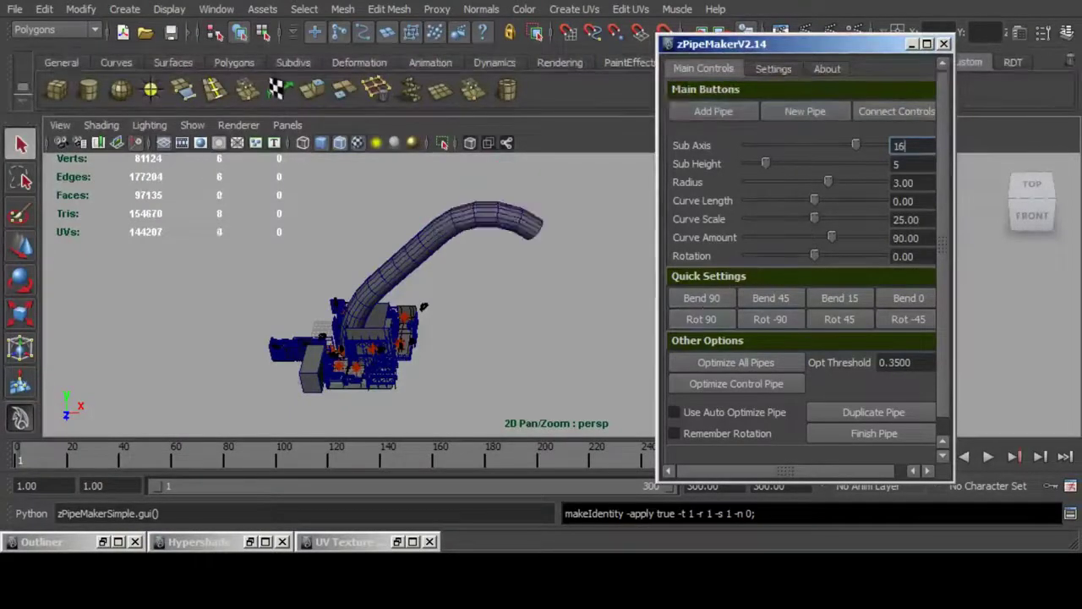
Step: Try bends of 45, 15 and 90 degrees on the pipe's end section, finishing with 45 degrees
left_click(771, 298)
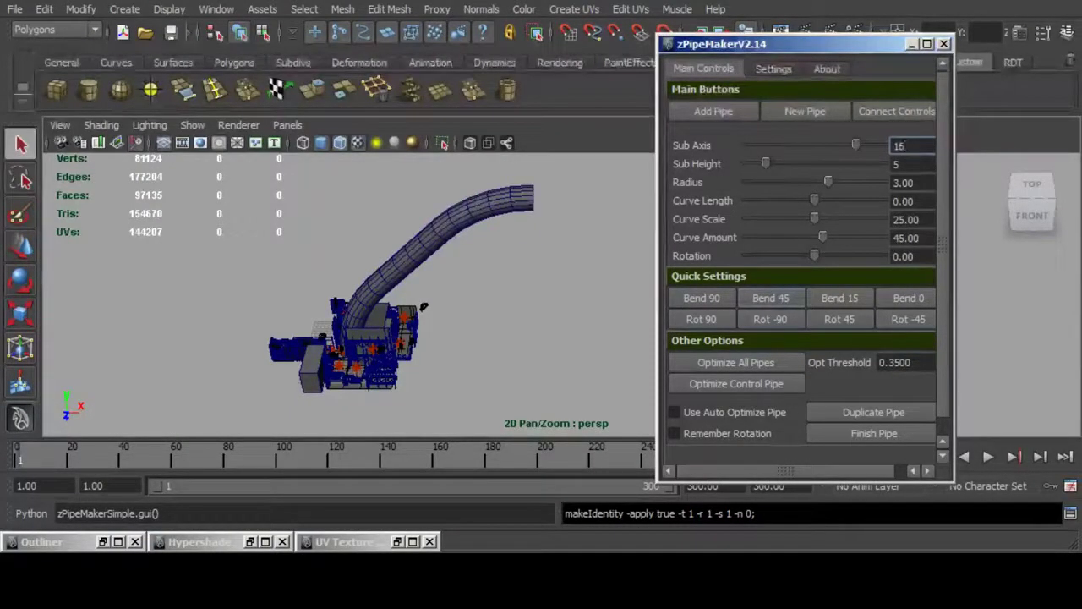
left_click(840, 299)
left_click(702, 299)
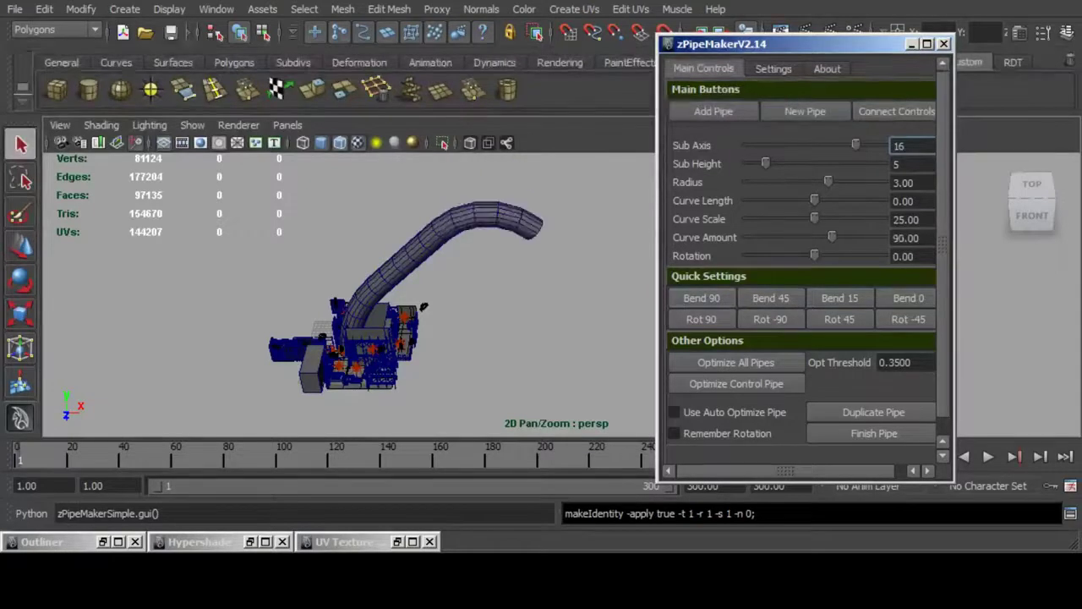
left_click(772, 299)
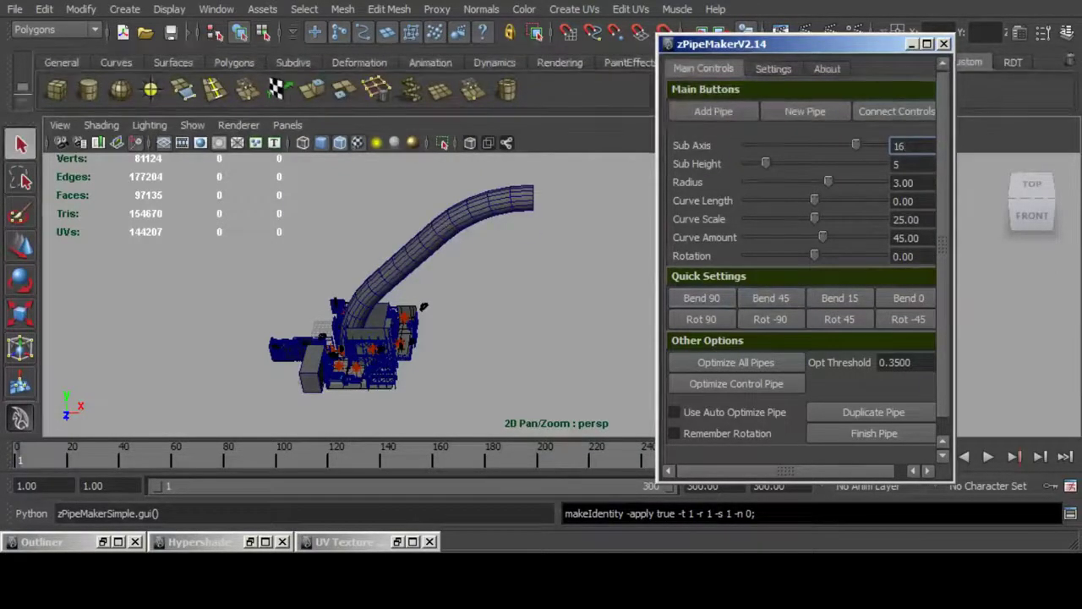
Step: Add another section to the pipe and make it straight with Bend 0 and Sub Height 1
left_click(714, 111)
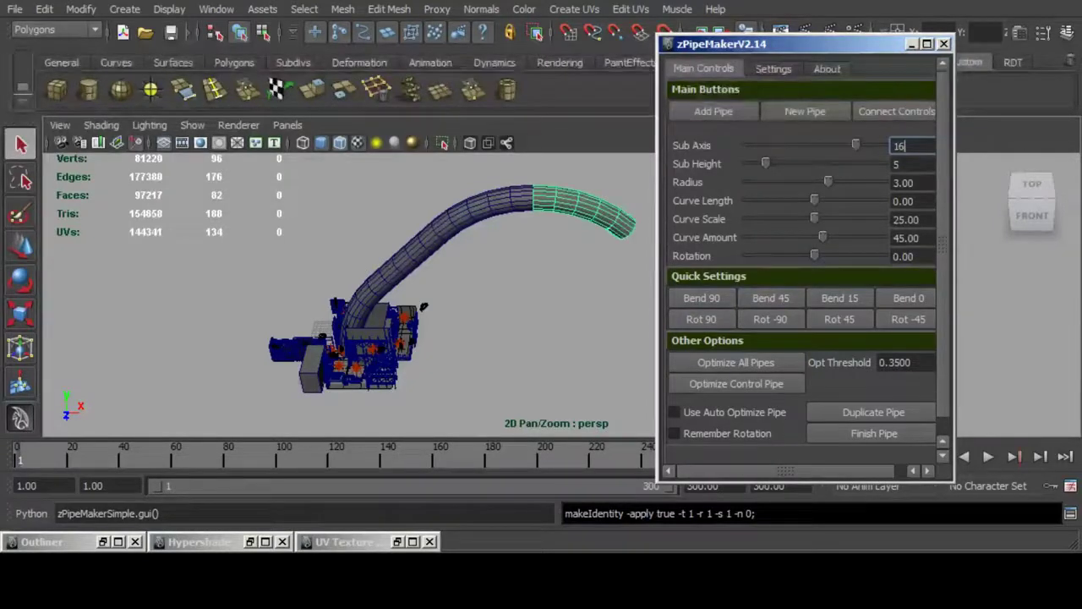
key("Tab")
type("1")
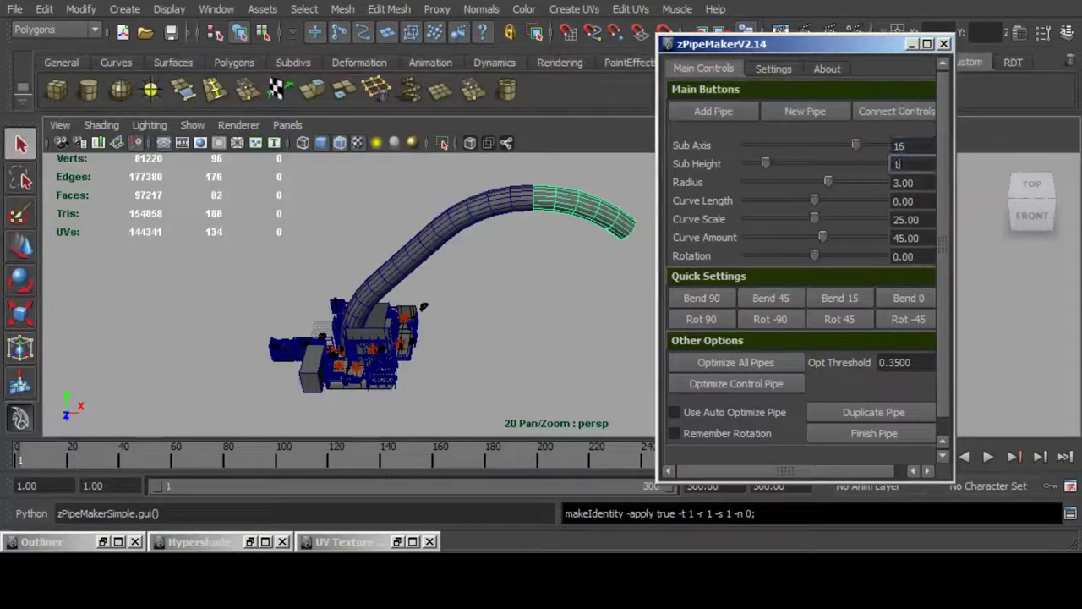
left_click(909, 299)
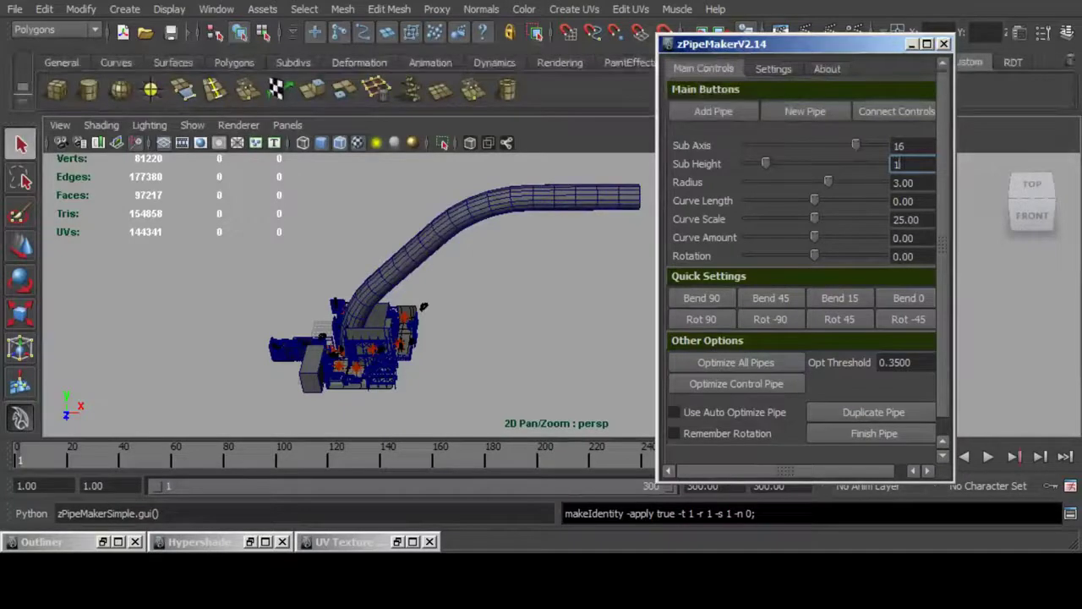
key("Return")
Step: Delete all the sections of the test pipe
scroll(507, 313, "down", 3)
middle_click_drag(508, 313, 294, 275, "alt")
left_click_drag(295, 275, 348, 264, "alt")
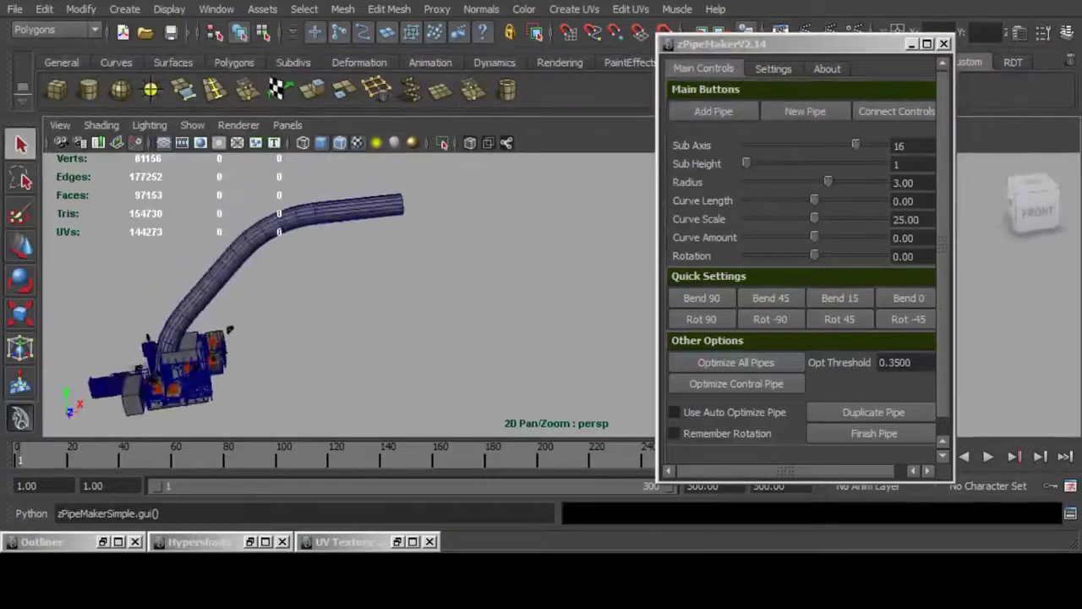
left_click(362, 208)
left_click(273, 226, "shift")
left_click(209, 282, "shift")
left_click(173, 332, "shift")
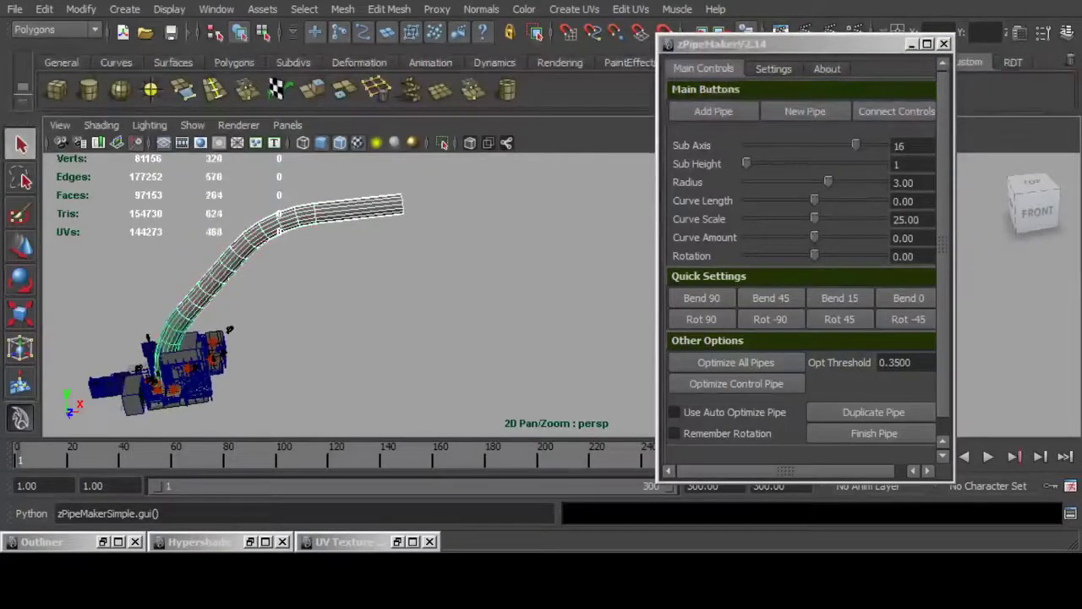
key("Delete")
Step: Start a new pipe with Sub Axis 16 and bend its first section by 90 degrees
left_click(805, 111)
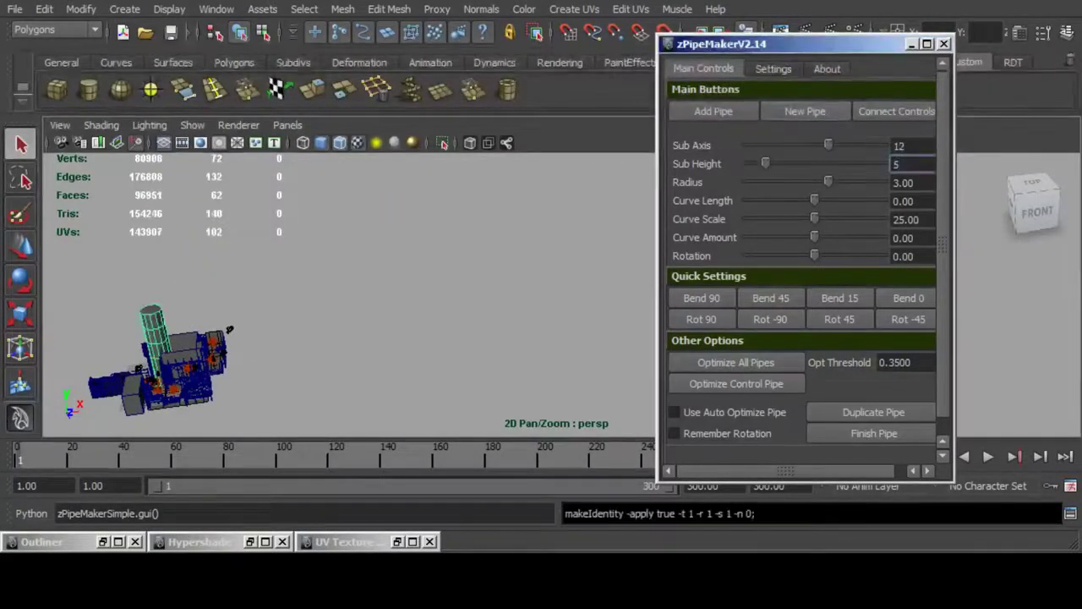
double_click(900, 146)
type("1")
key("Return")
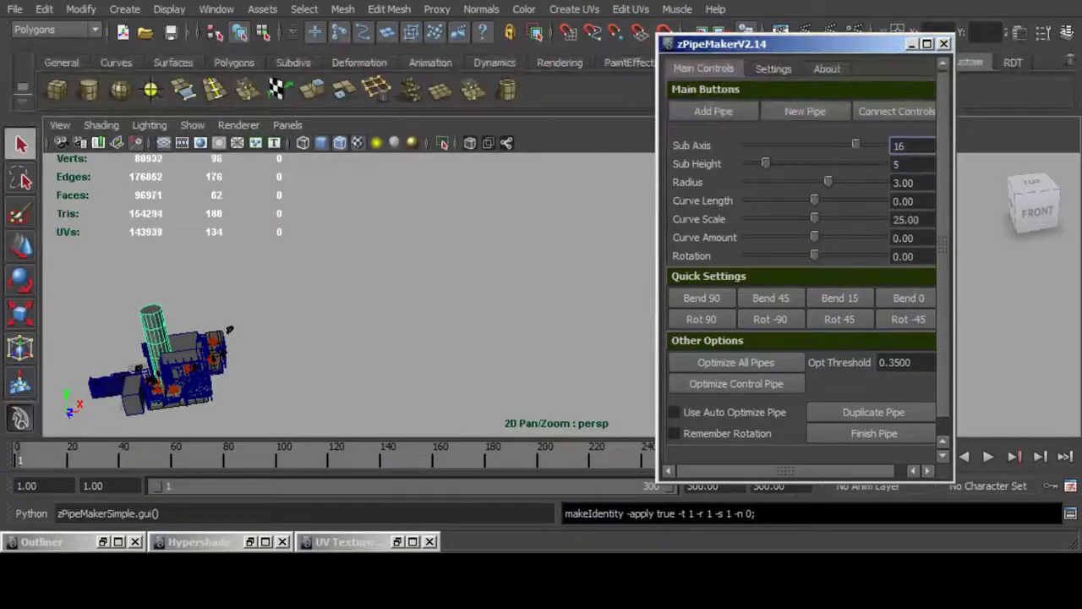
left_click(702, 298)
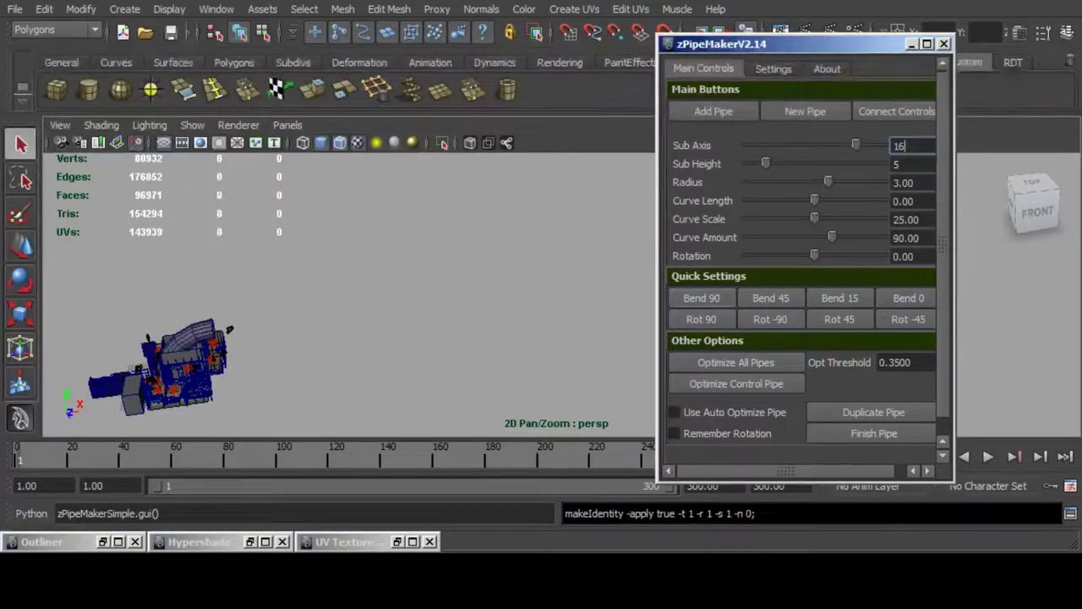
Step: Add a second pipe section and make it straight with Sub Height 1 and Bend 0
left_click(910, 146)
left_click(713, 111)
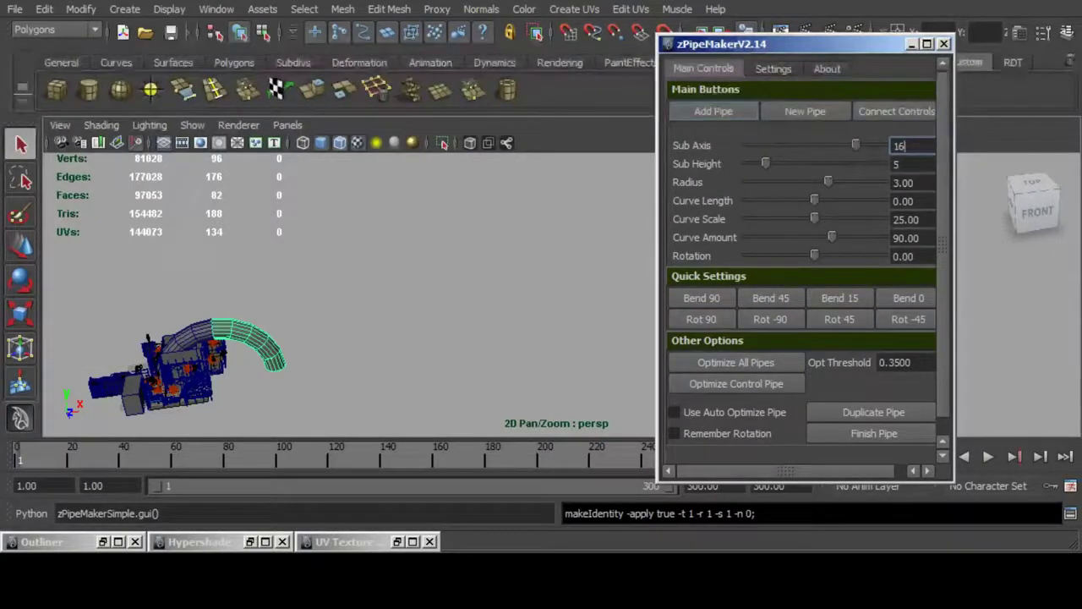
key("Tab")
type("1")
key("Return")
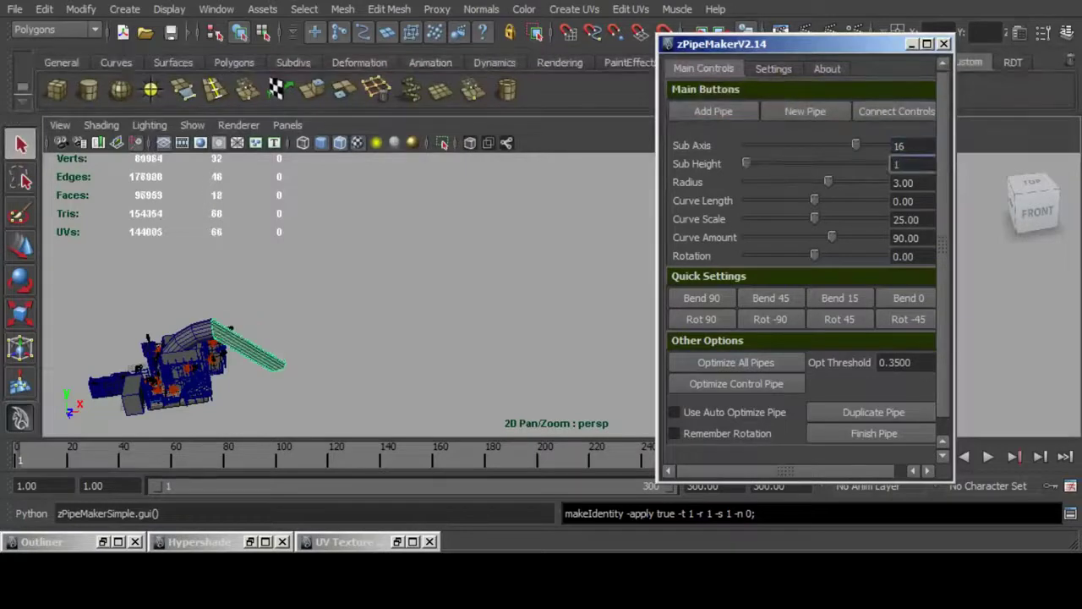
left_click(909, 299)
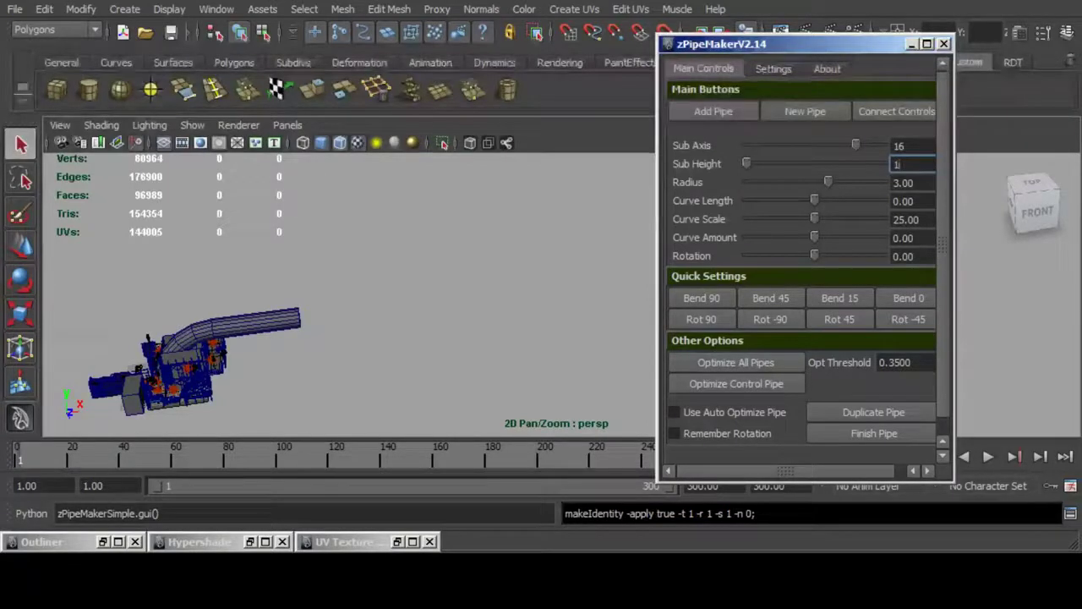
Step: Check the railing shape in the reference image and extend the pipe with another straight section
key("alt+Tab")
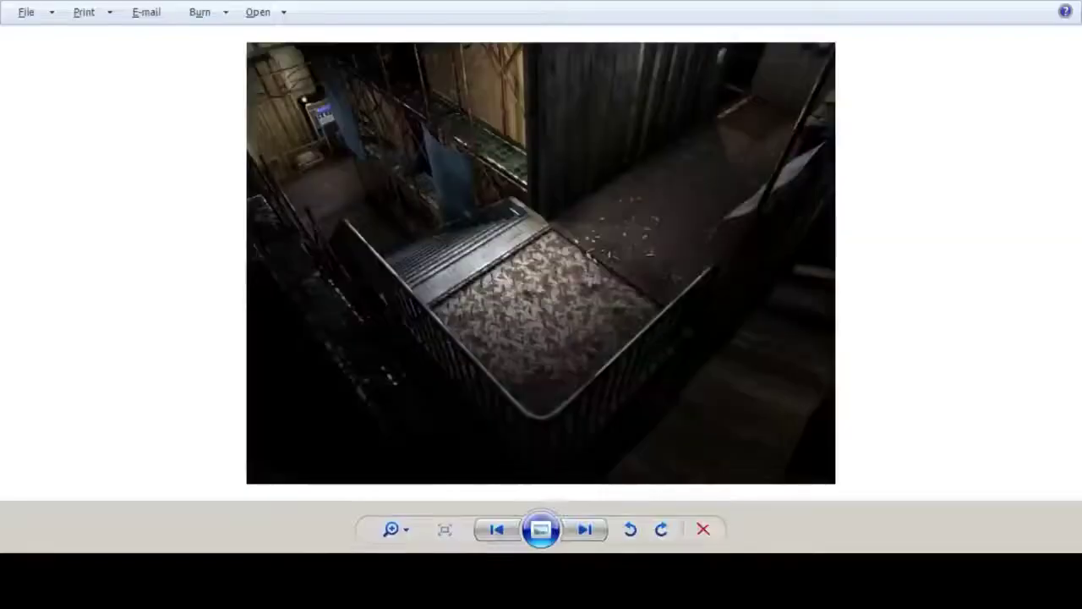
key("alt+Tab")
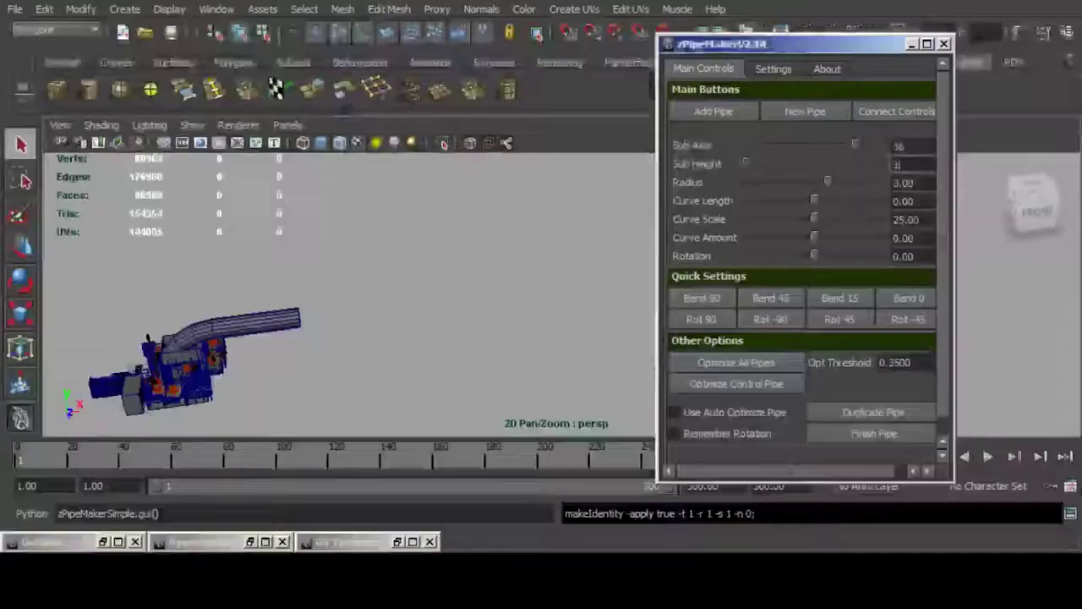
left_click(714, 112)
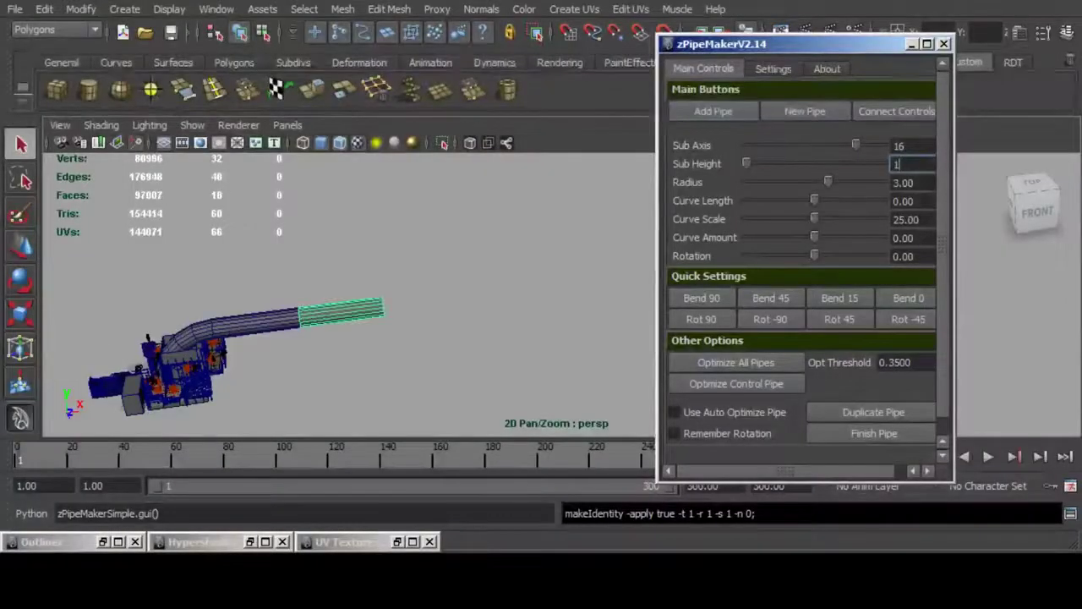
Step: Add a pipe section with Sub Height 5, bent by 90 degrees and rotated by 90 degrees
left_click(714, 111)
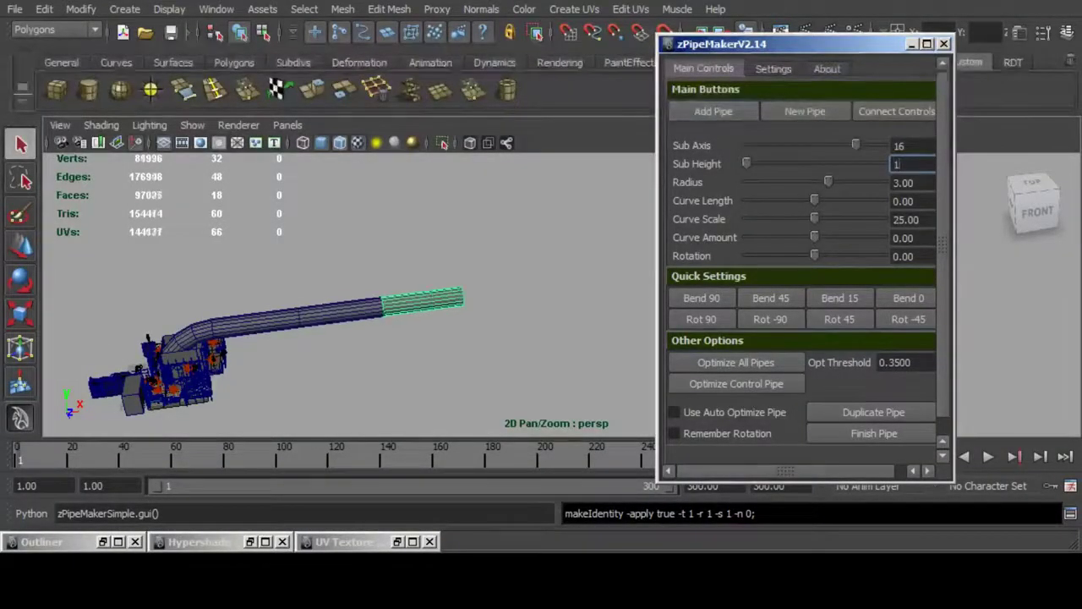
key("Return")
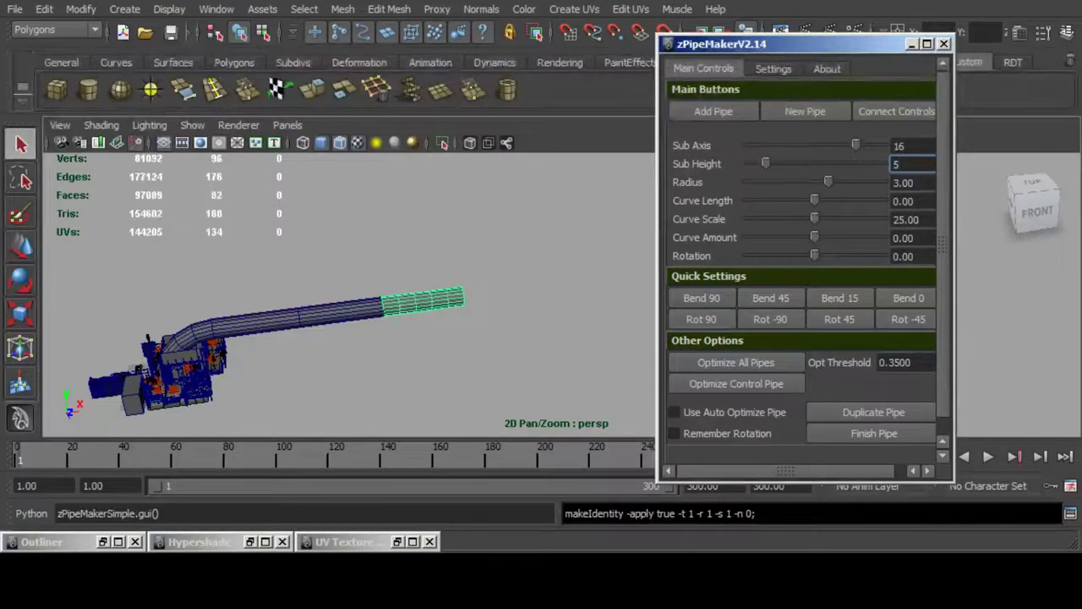
left_click(702, 299)
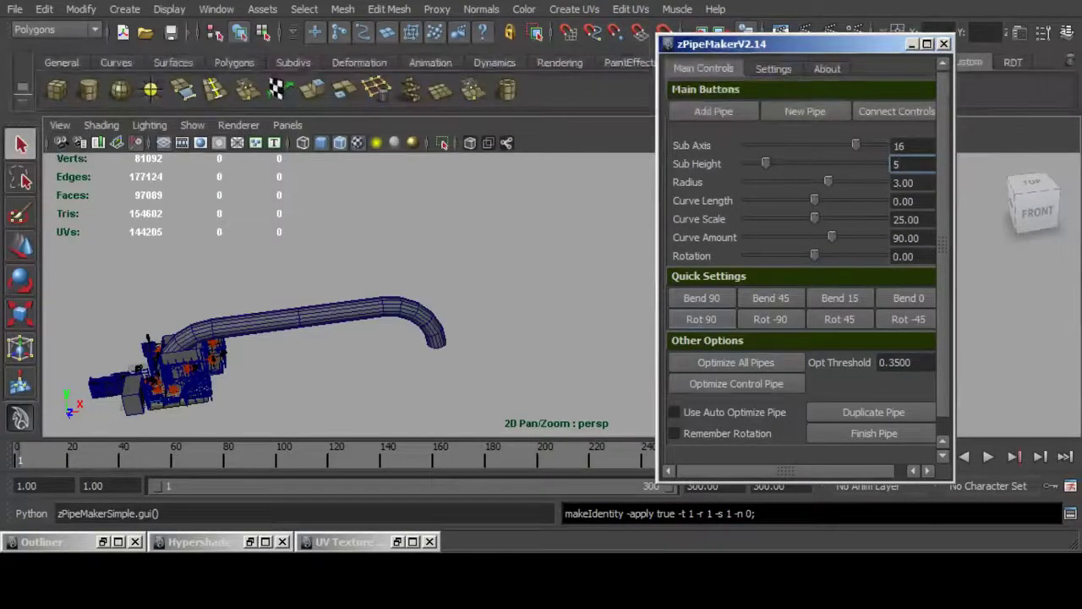
left_click(701, 320)
left_click_drag(508, 313, 320, 350, "alt")
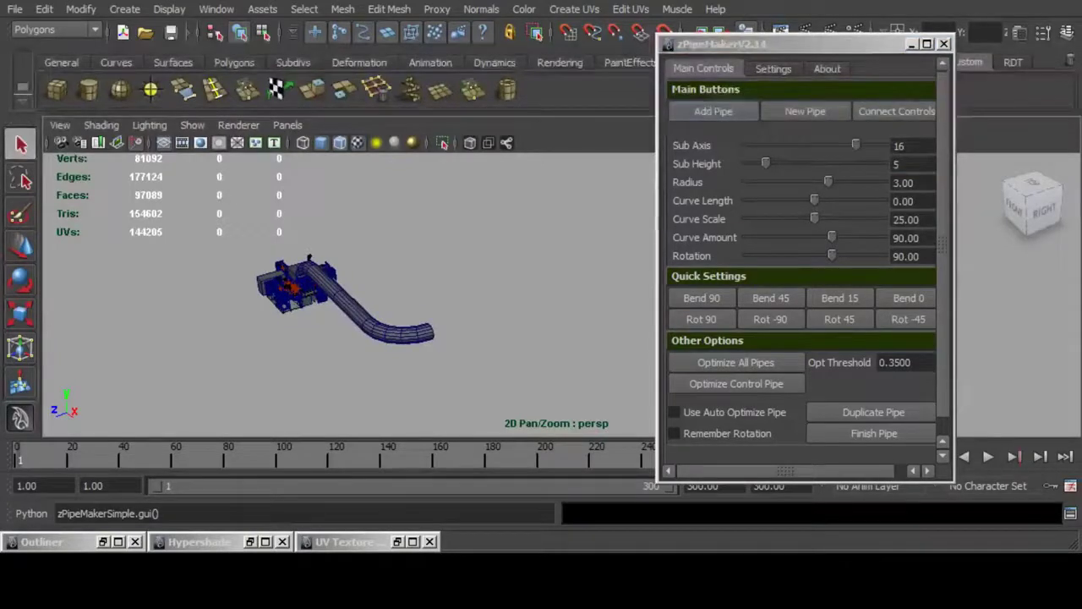
Step: Add a straight section after the sideways bend, with Sub Height 1 and Bend 0
left_click(714, 112)
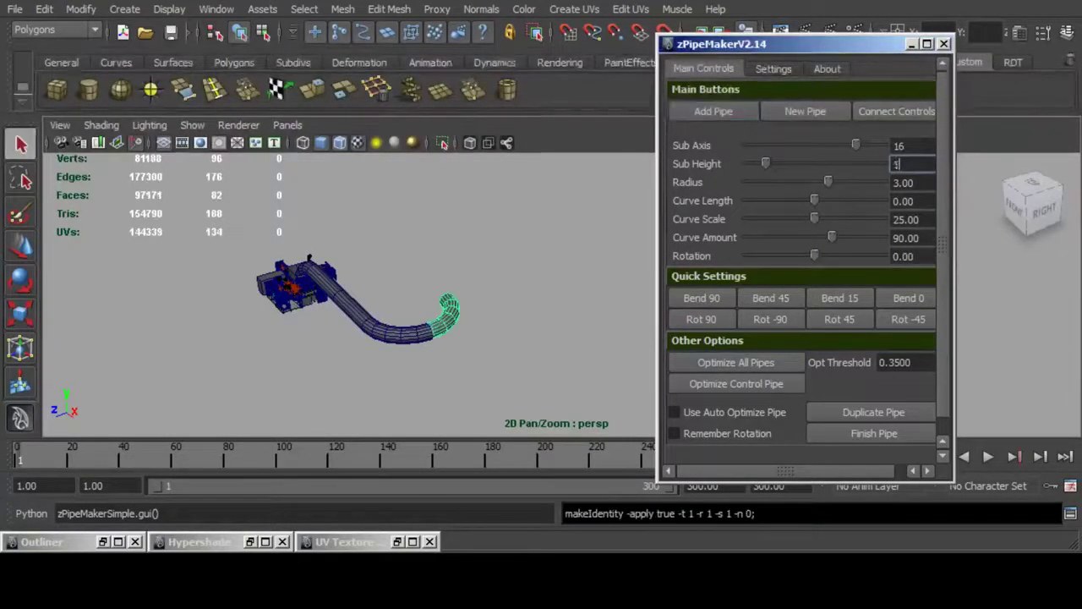
type("1")
key("Return")
left_click(909, 299)
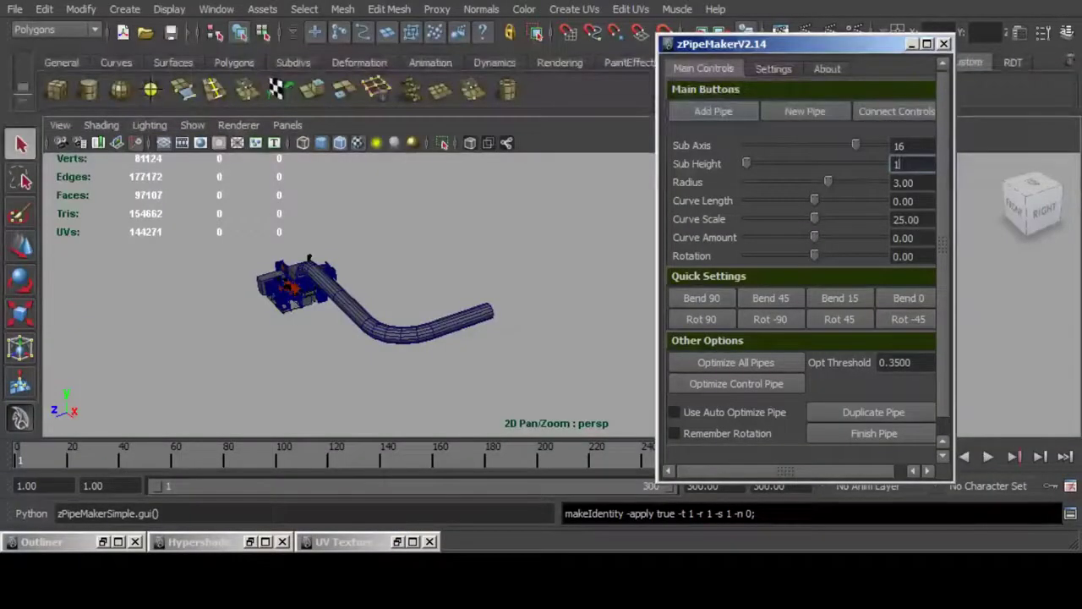
Step: Add an end section with Sub Height 5, bend it by 90 degrees and rotate it to 270 degrees
type("5")
key("Return")
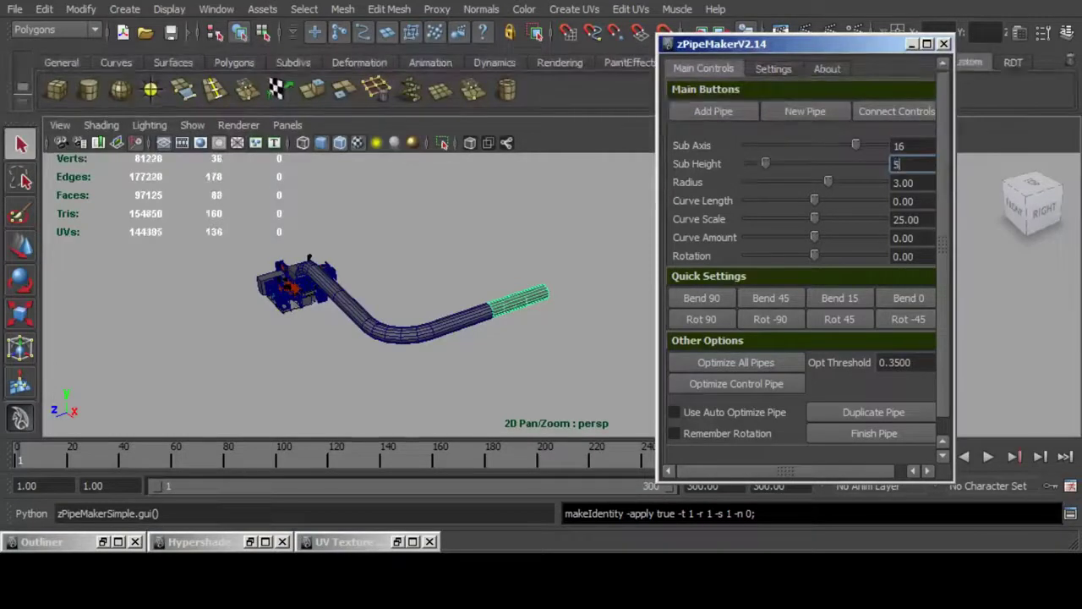
left_click(702, 298)
left_click(702, 319)
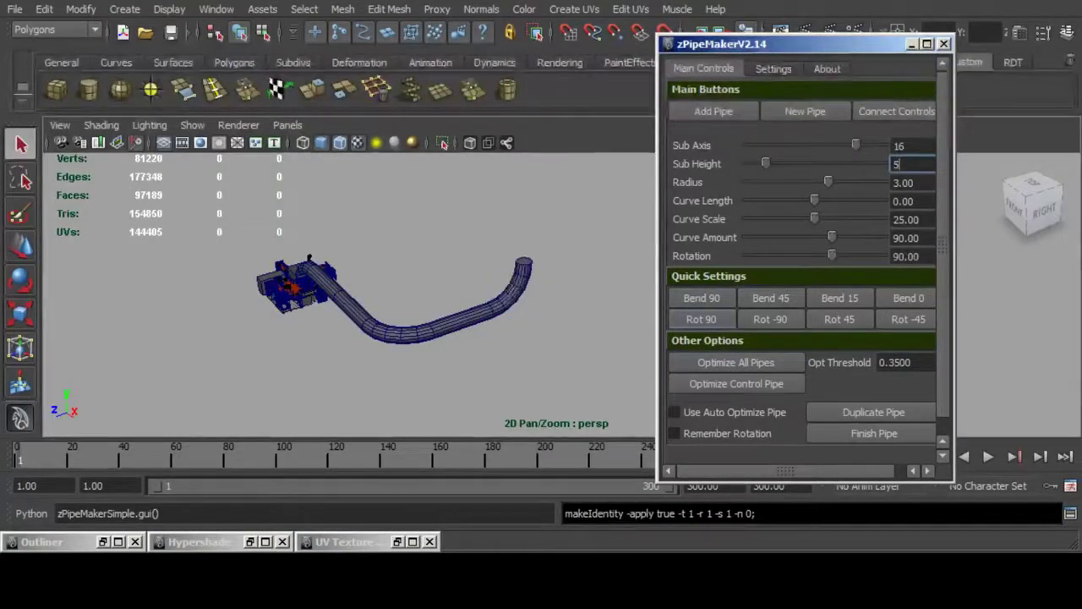
left_click(701, 320)
left_click(702, 320)
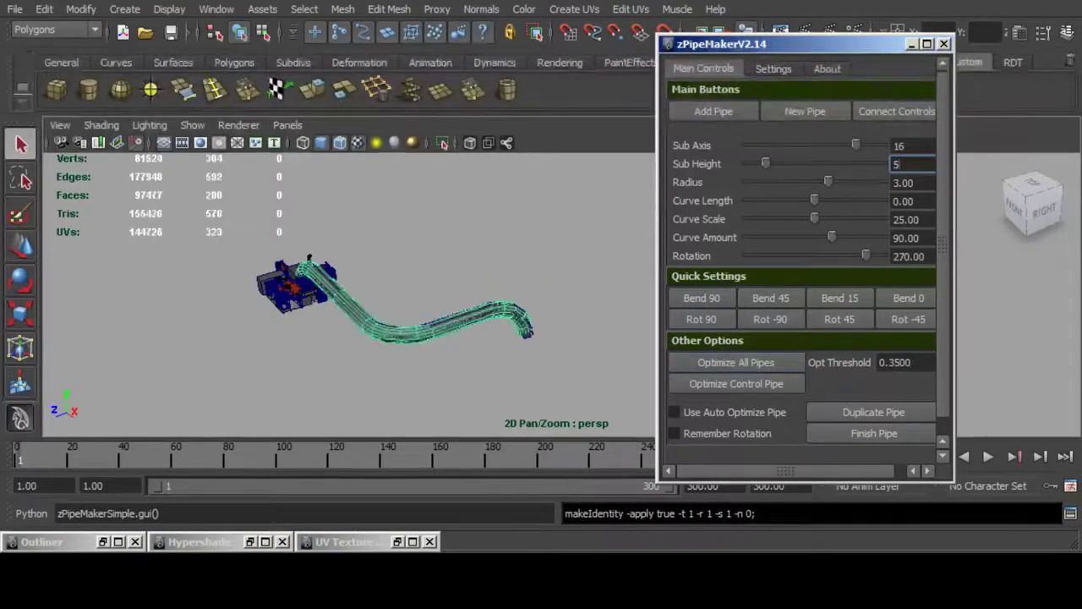
Step: Minimize the pipe maker window and move the combined pipe mesh away from the original sections
left_click(911, 44)
left_click(20, 246)
left_click_drag(474, 296, 398, 296, "alt")
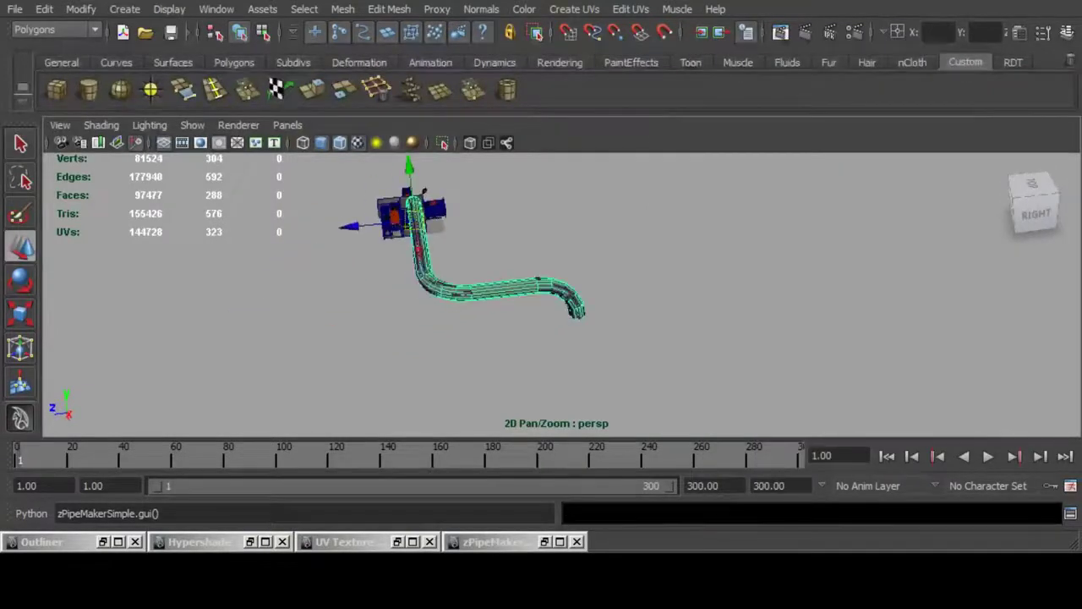
left_click_drag(348, 226, 512, 211)
Step: Select all the original separate pipe sections and delete them, keeping the combined pipe
left_click(560, 292)
left_click_drag(406, 296, 575, 292, "alt")
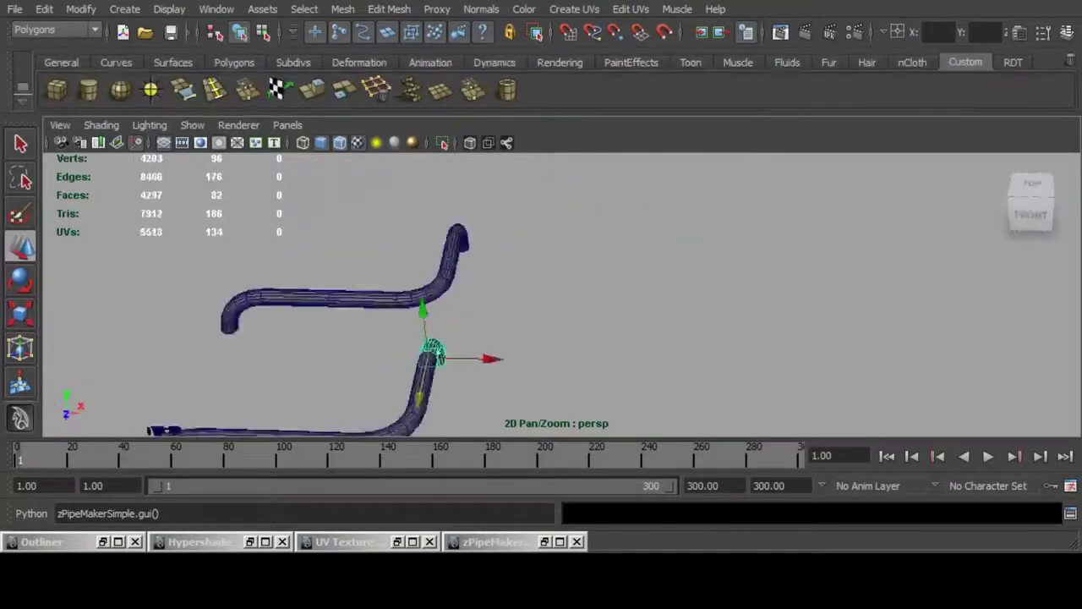
middle_click_drag(423, 363, 493, 245, "alt")
left_click(260, 318, "shift")
left_click(316, 316, "shift")
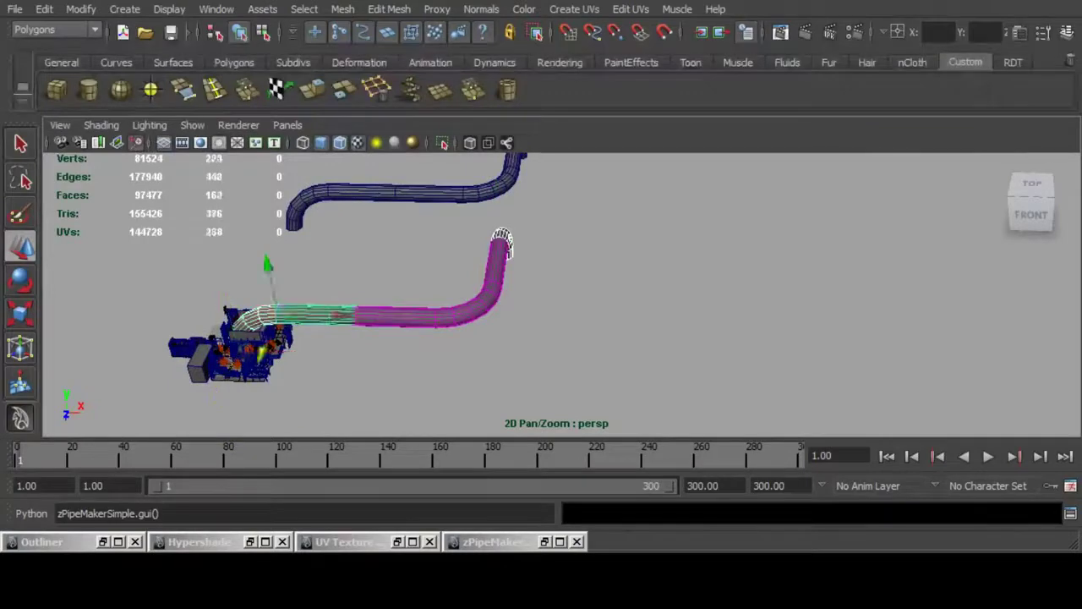
left_click(396, 317, "shift")
left_click(469, 310, "shift")
left_click(498, 264, "shift")
key("Delete")
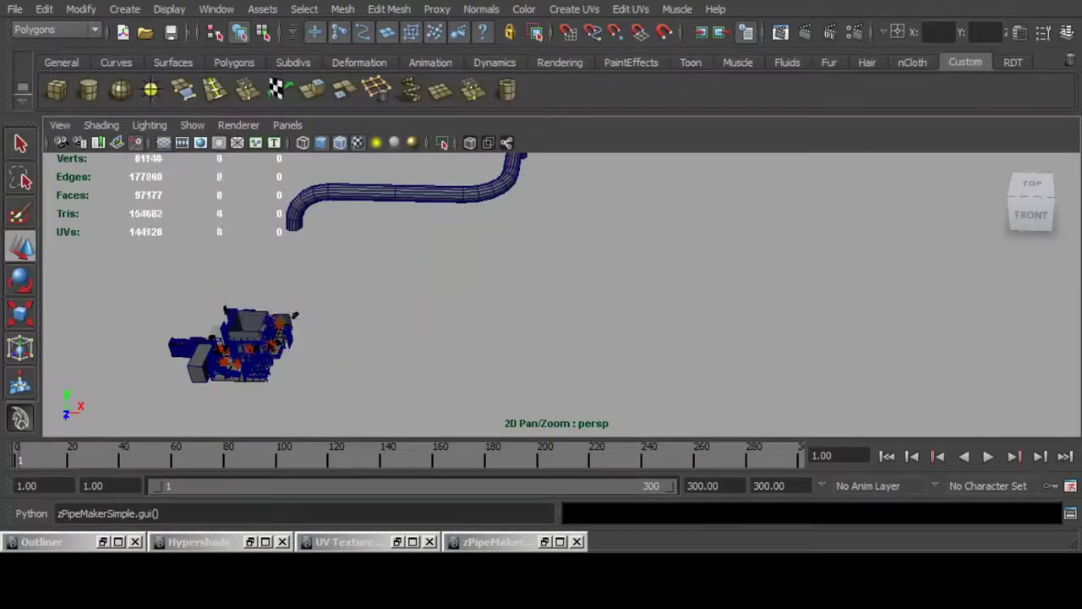
Step: Move the combined pipe down to the construction scene and scale it down uniformly to railing size
left_click(407, 195)
left_click_drag(279, 260, 211, 412)
key("r")
left_click_drag(440, 339, 533, 347, "alt")
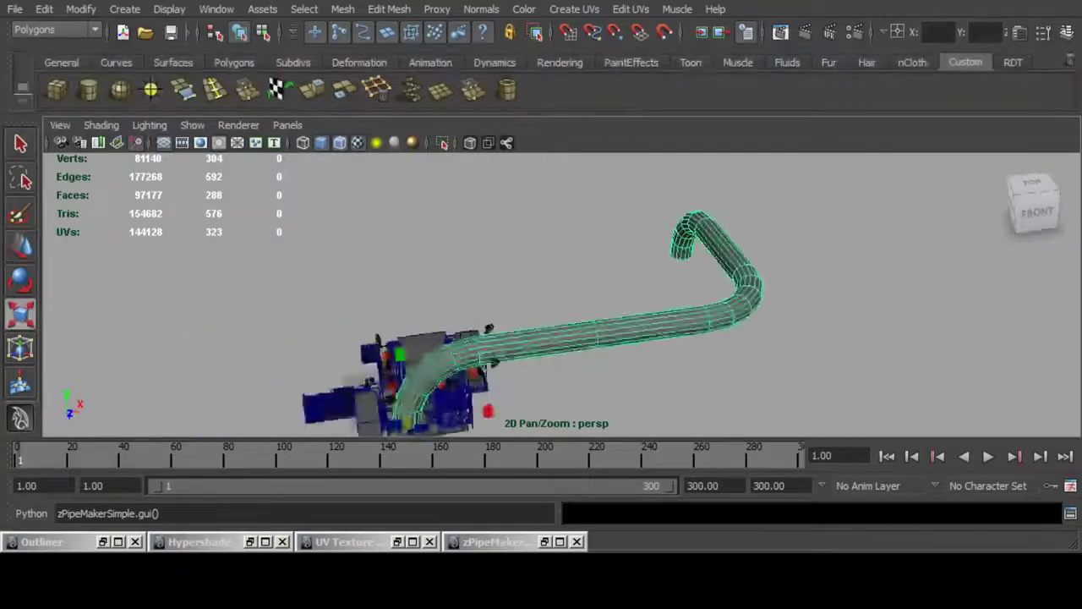
middle_click_drag(533, 347, 571, 220, "alt")
left_click_drag(571, 220, 604, 229, "alt")
right_click_drag(541, 296, 643, 296, "alt")
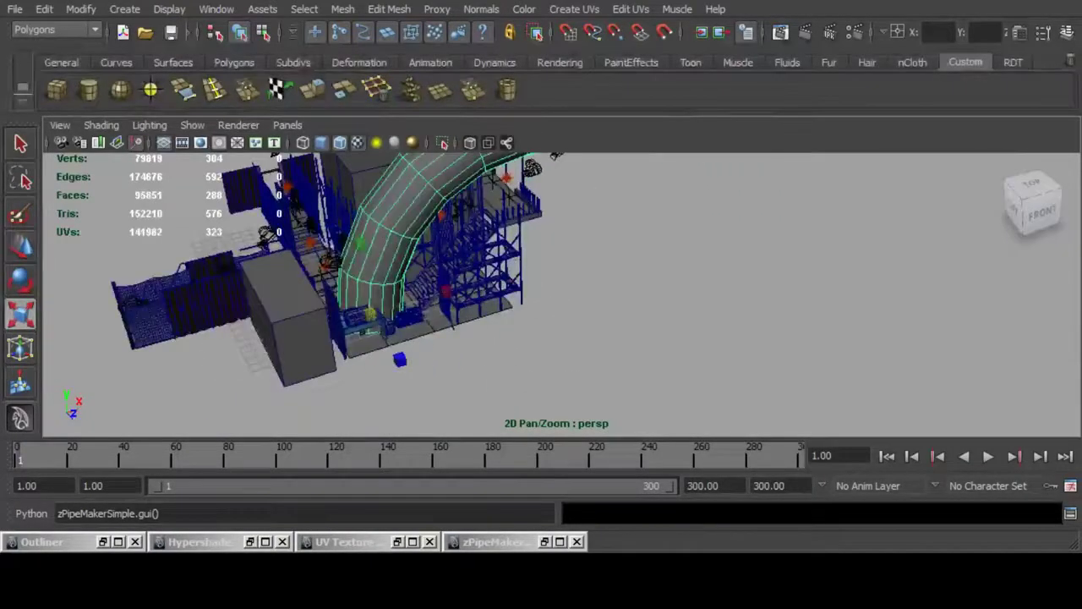
left_click_drag(370, 314, 328, 315)
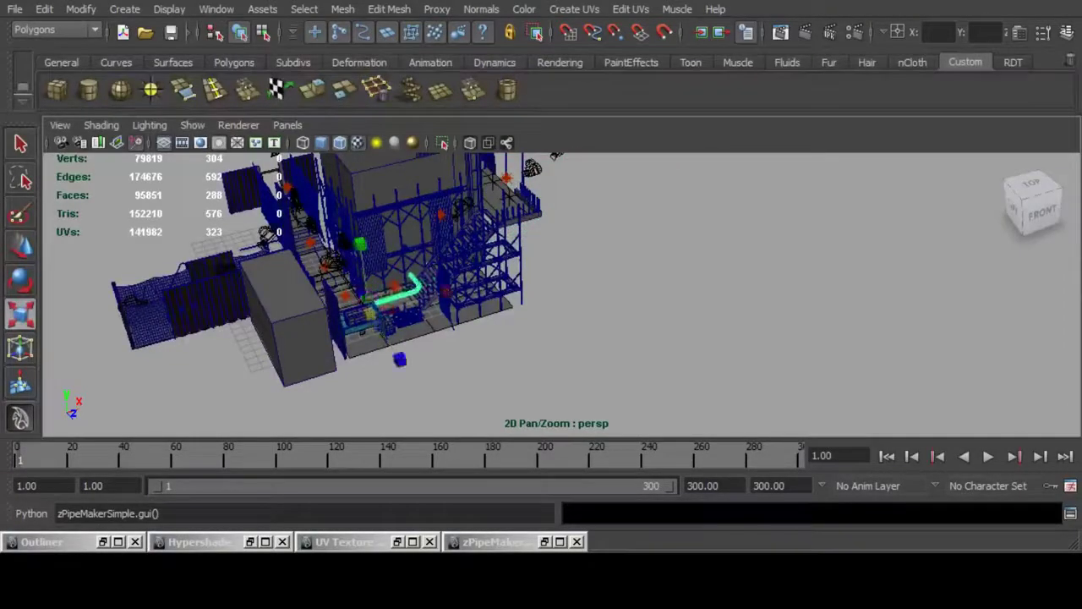
Step: Move the scaled-down pipe across the scene toward the railing posts at the foot of the stairs
key("w")
left_click_drag(440, 296, 407, 313, "alt")
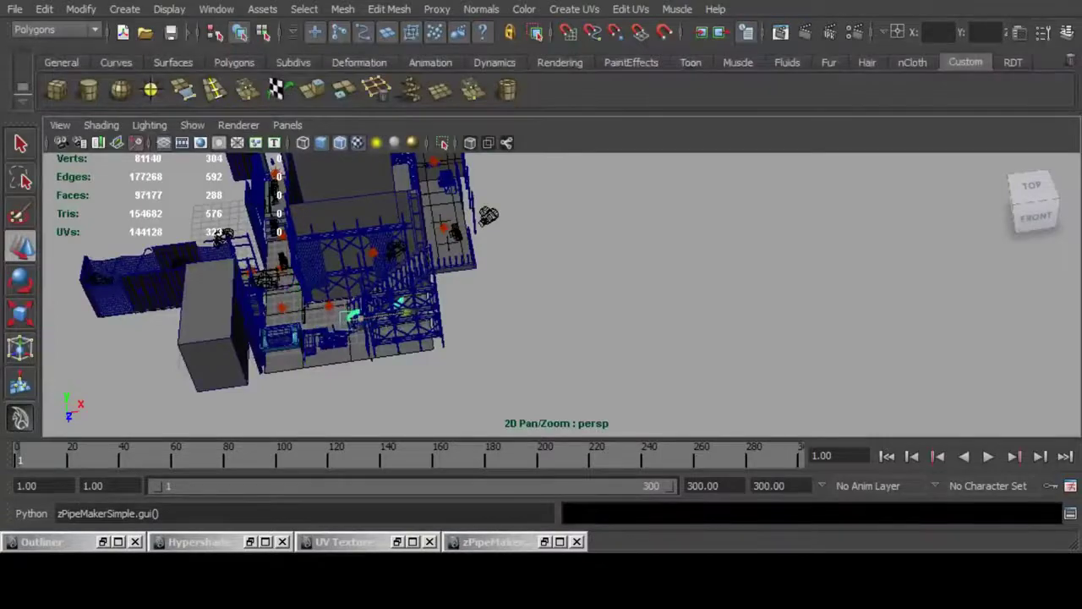
right_click_drag(408, 314, 592, 322, "alt")
left_click_drag(473, 317, 618, 372, "alt")
left_click_drag(409, 371, 495, 368)
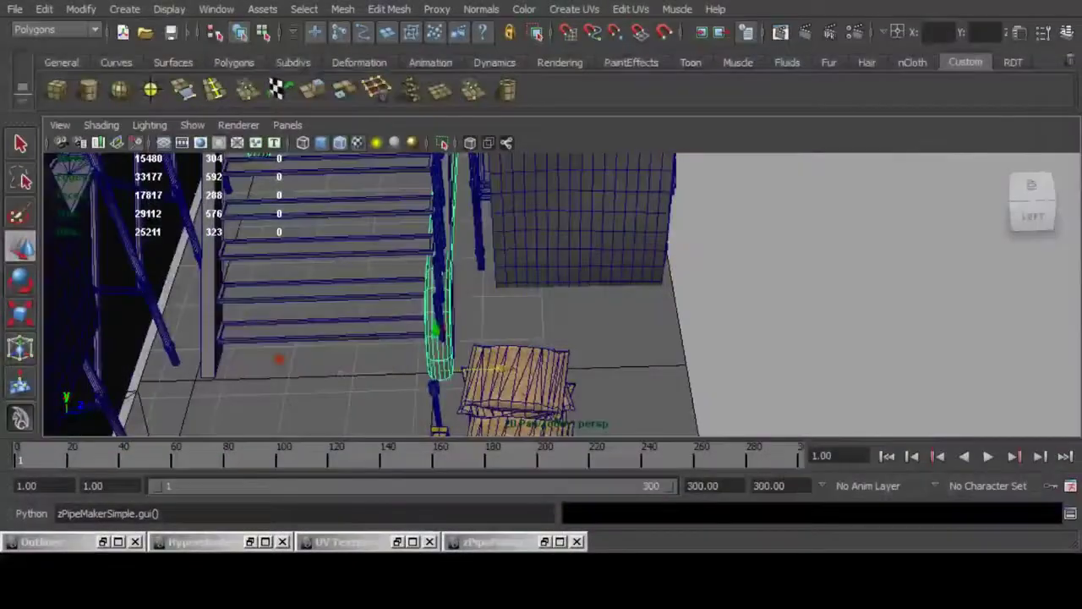
Step: Scale the pipe down uniformly again, judging its thickness against the stair railing posts
key("r")
right_click_drag(414, 169, 355, 160, "alt")
middle_click_drag(355, 161, 524, 194, "alt")
left_click_drag(524, 193, 626, 220, "alt")
right_click_drag(626, 219, 727, 254, "alt")
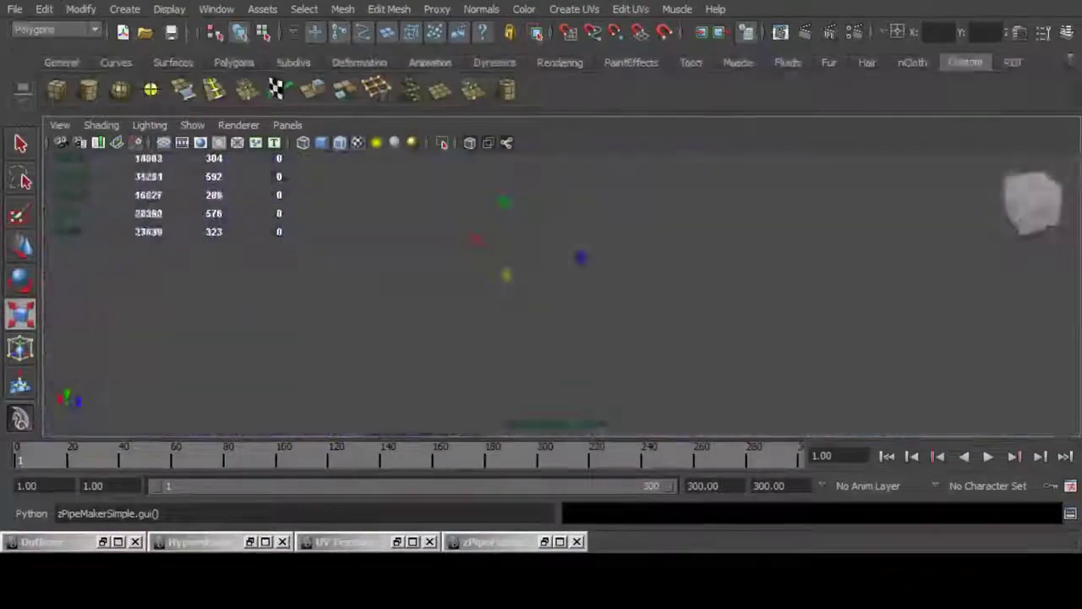
middle_click_drag(575, 279, 516, 254, "alt")
left_click_drag(515, 253, 575, 242, "alt")
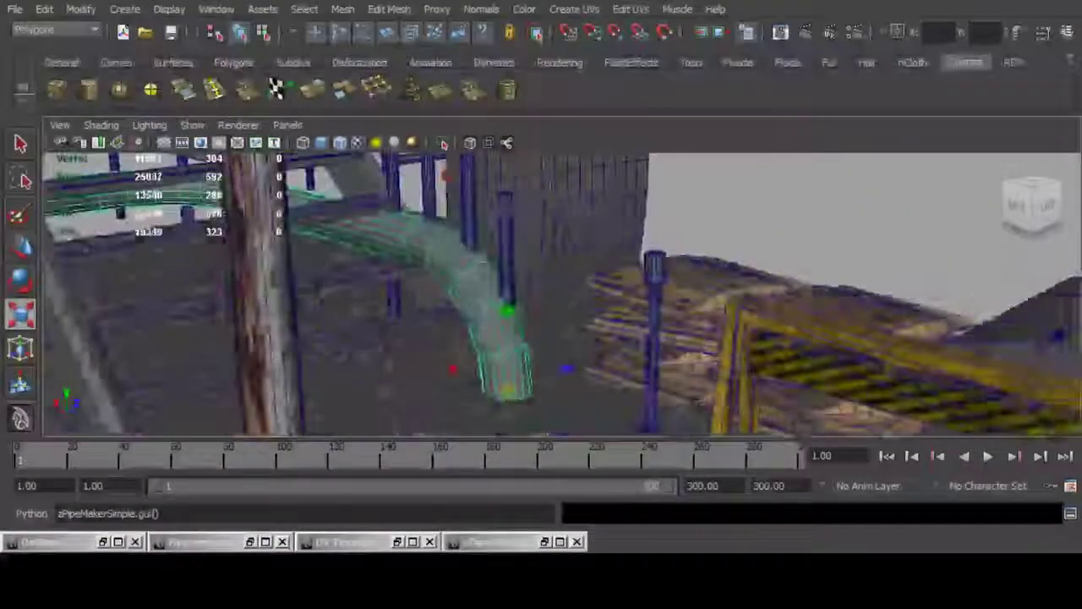
left_click_drag(508, 392, 472, 391)
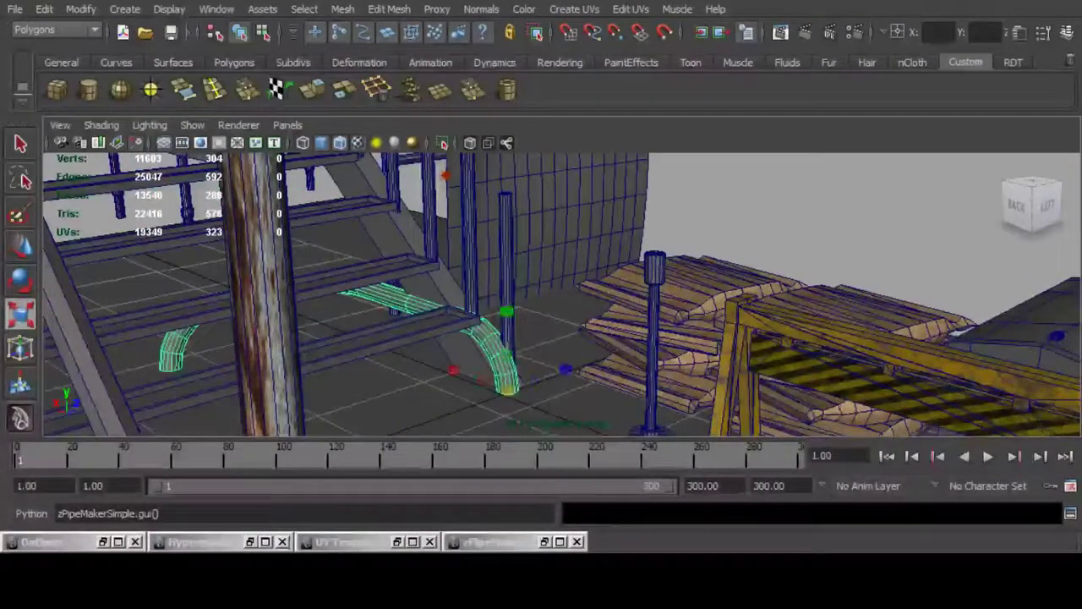
Step: Align the pipe's lower end with the bottom stair post and scale the pipe down uniformly to the post's diameter
key("w")
left_click_drag(583, 288, 473, 296, "alt")
left_click_drag(518, 370, 510, 371)
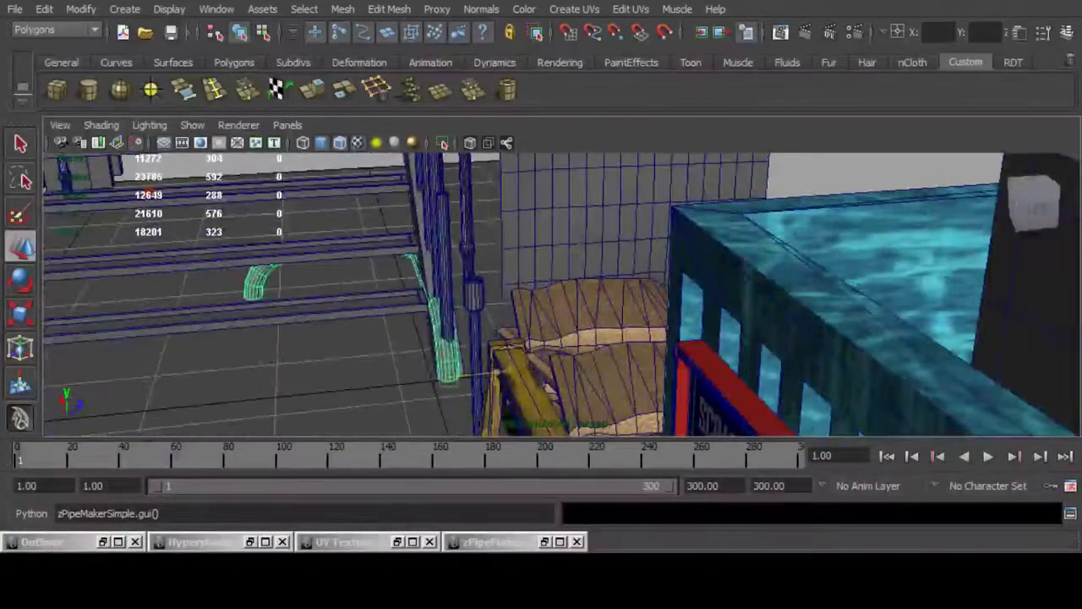
left_click_drag(507, 296, 592, 262, "alt")
key("r")
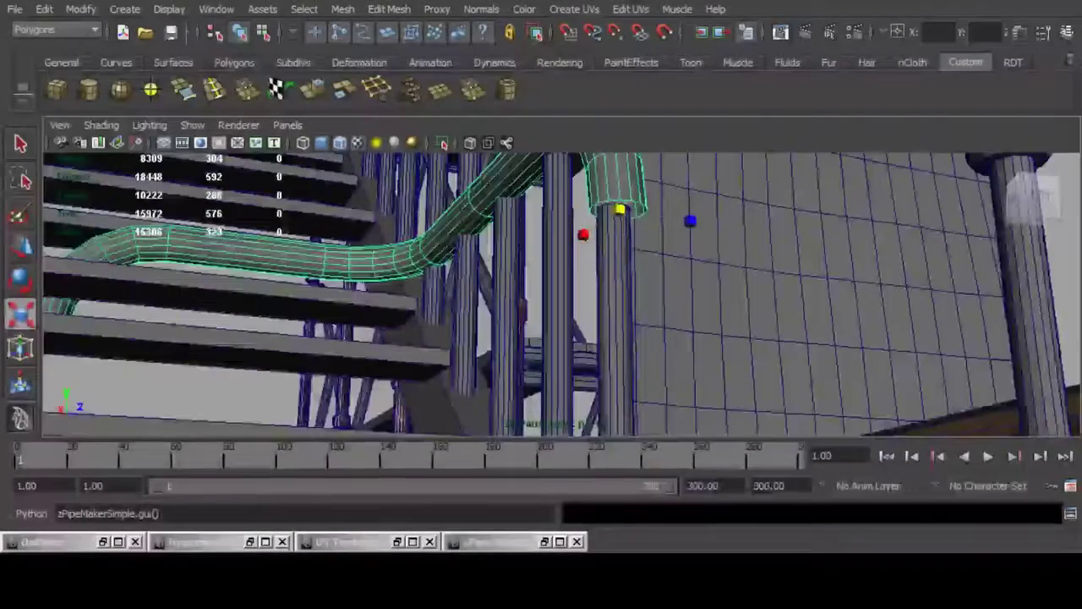
left_click_drag(620, 209, 598, 210)
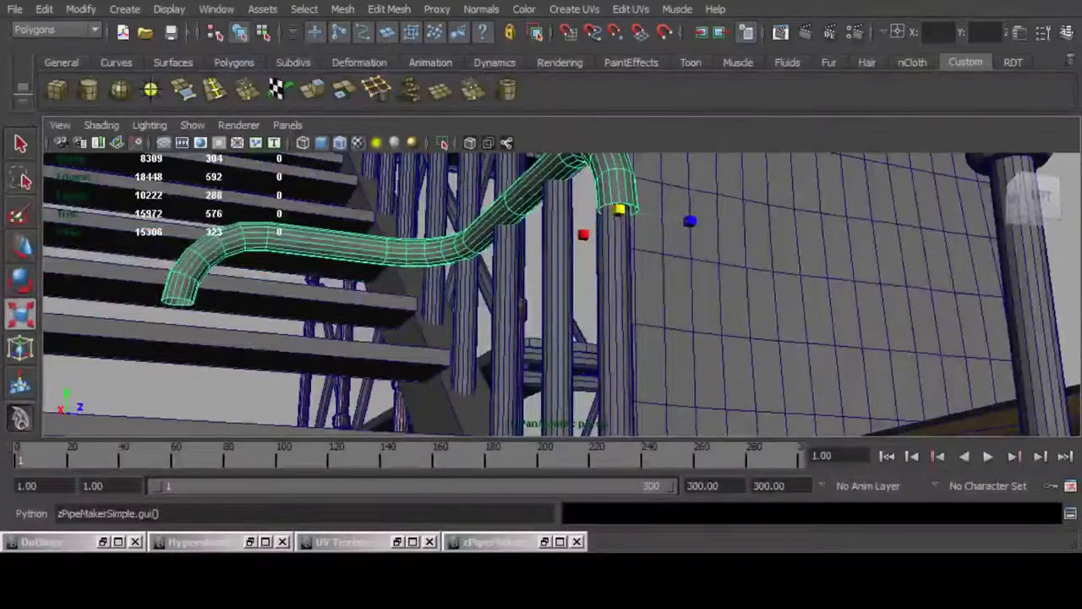
key("w")
left_click_drag(583, 254, 668, 309, "alt")
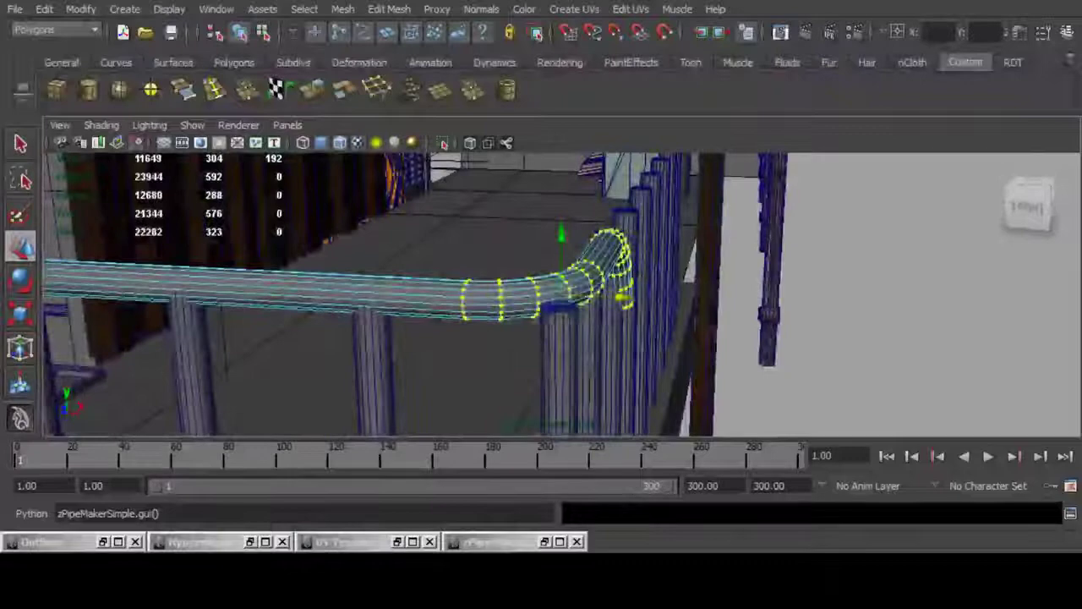
Step: Move the handrail's last two bends toward the platform corner, then extend only the end bend along the post row to its last post
key("ctrl+z")
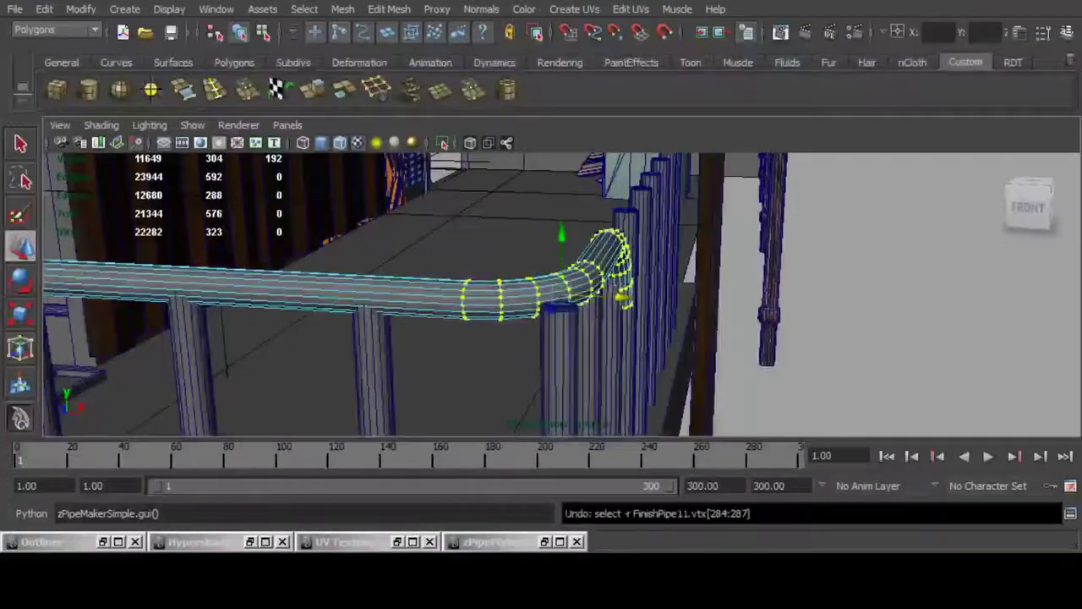
left_click_drag(624, 296, 660, 300)
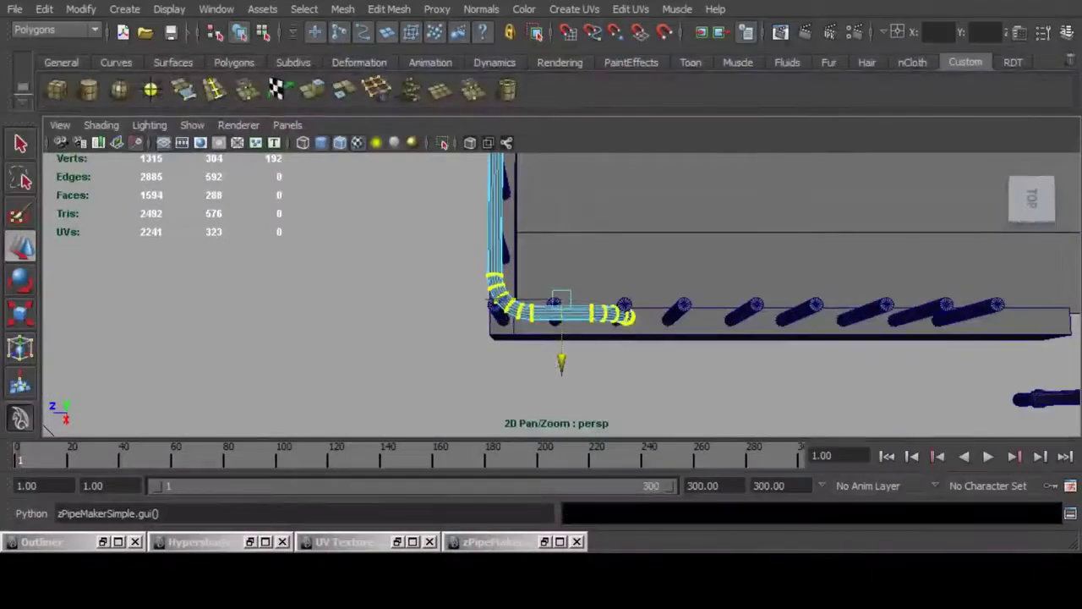
left_click_drag(443, 250, 544, 337, "ctrl")
middle_click_drag(543, 336, 320, 327, "alt")
left_click_drag(296, 302, 345, 302)
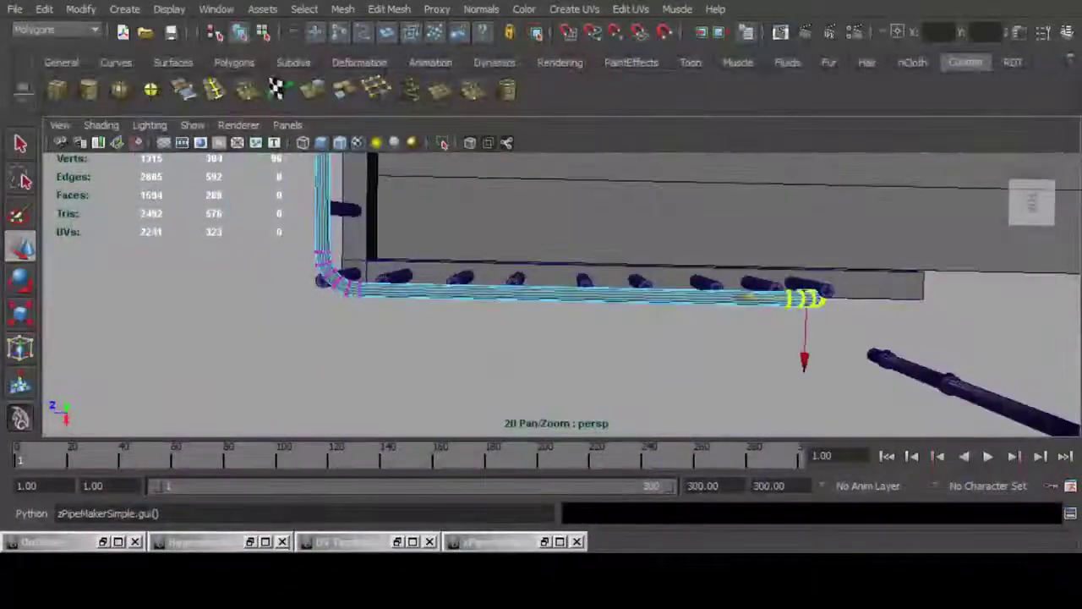
Step: Shift both bends' vertices to line the handrail up with the platform posts, and move the corner post under the corner bend
key("ctrl+z")
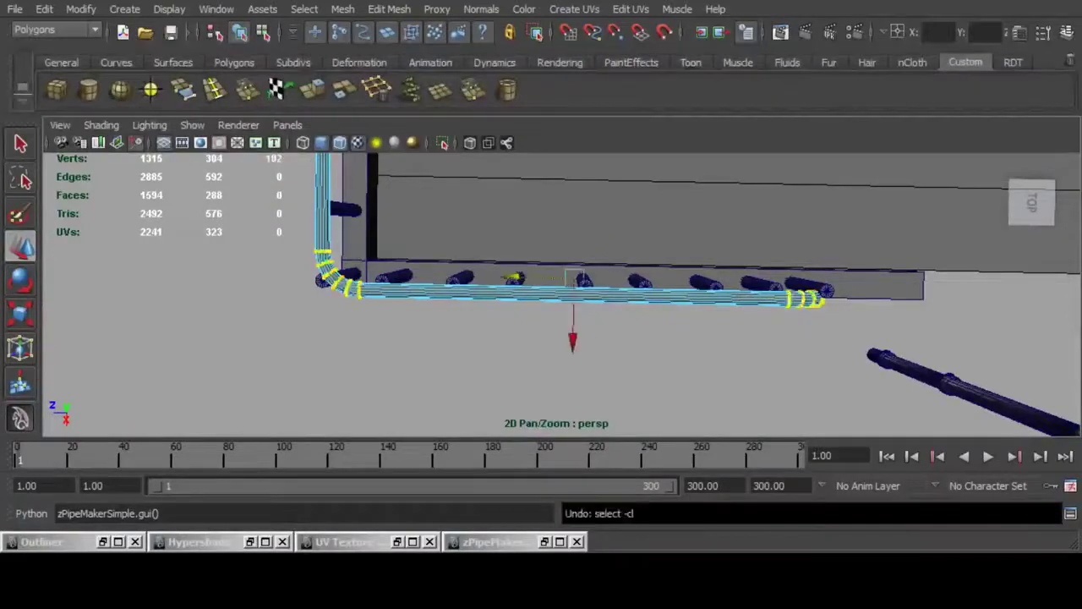
left_click_drag(573, 339, 573, 335)
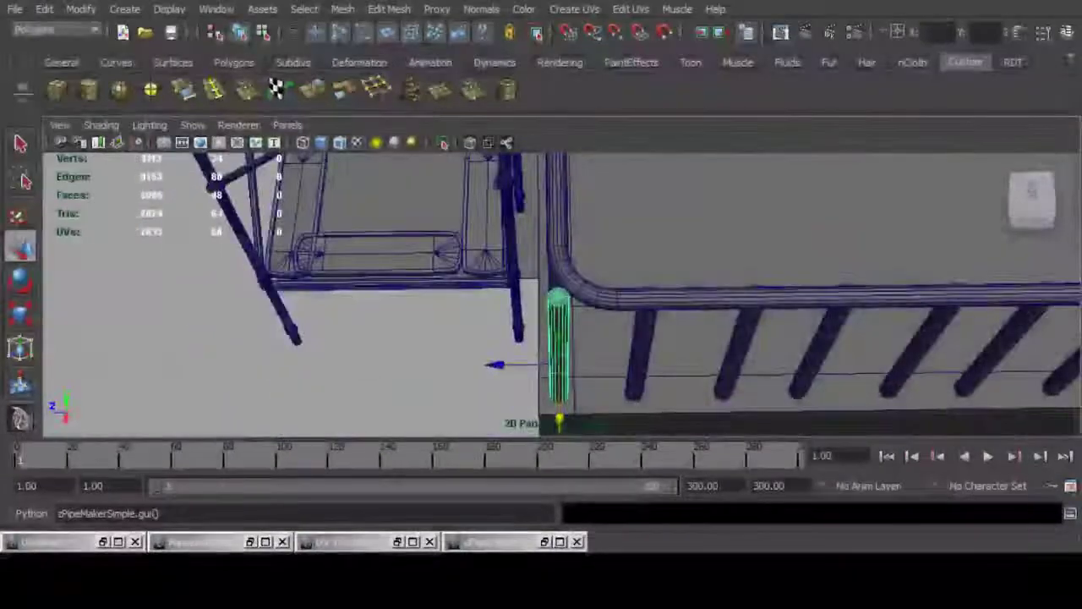
left_click_drag(495, 364, 515, 364)
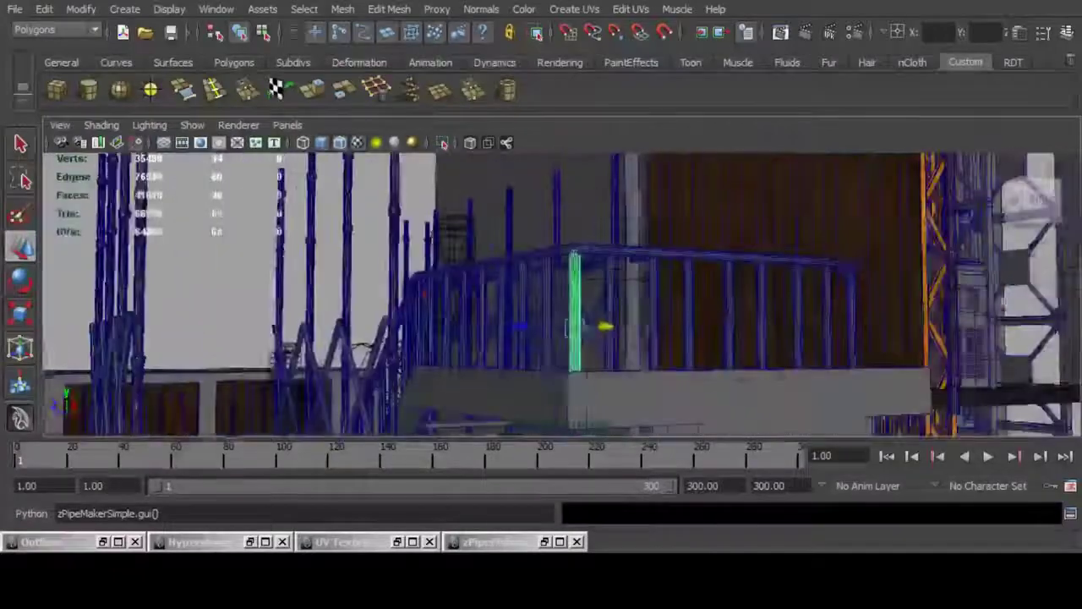
Step: Rotate the vertices of the handrail's lowest bend to follow the stair slope and move them down beside the bottom post
left_click_drag(541, 296, 677, 321, "alt")
middle_click_drag(474, 330, 849, 233, "alt")
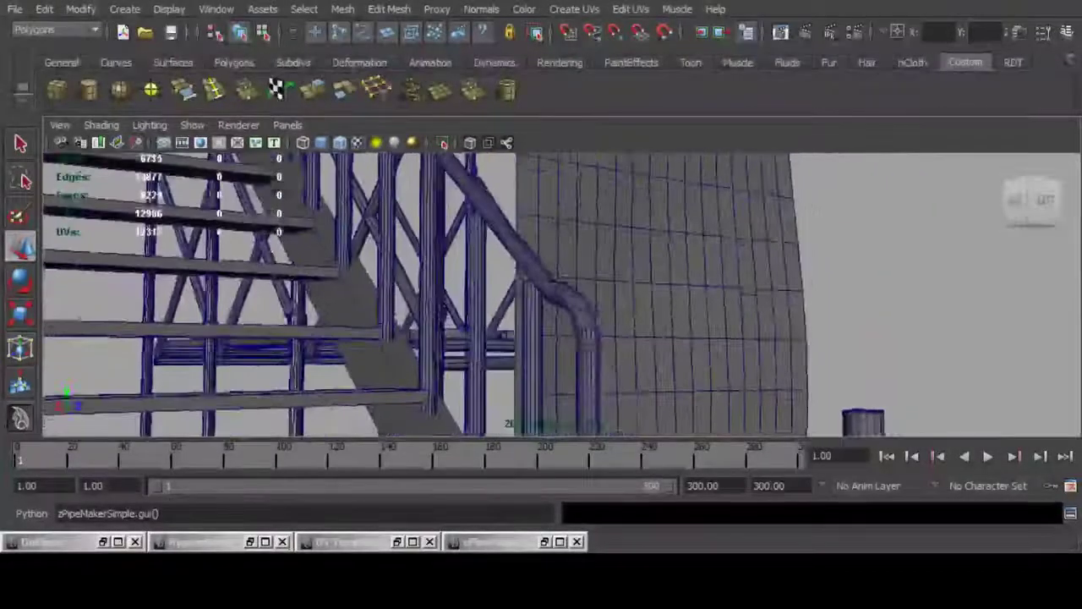
left_click(584, 314)
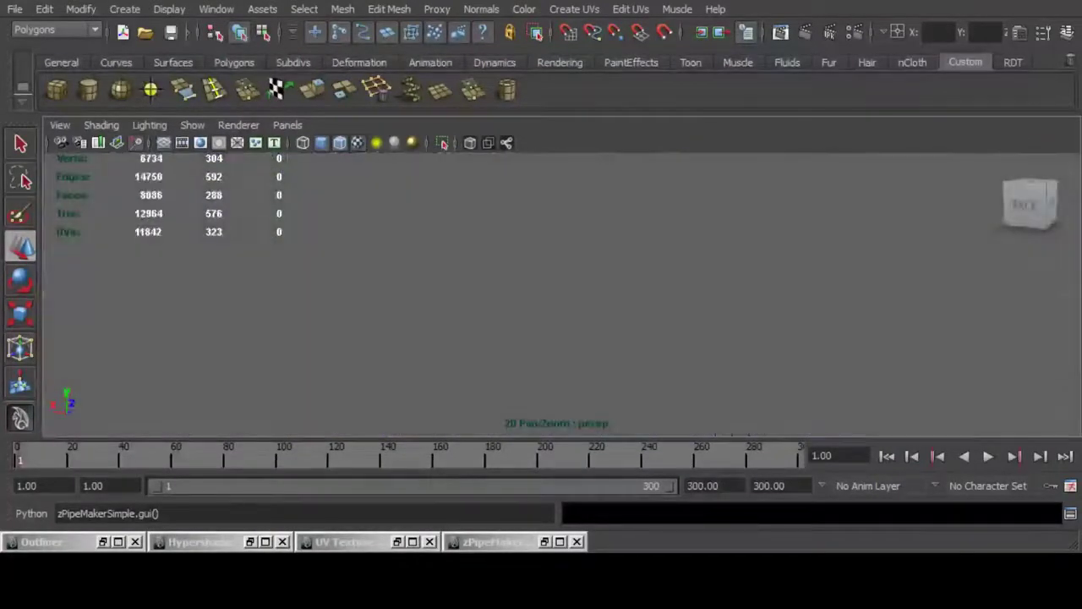
scroll(562, 294, "down", 6)
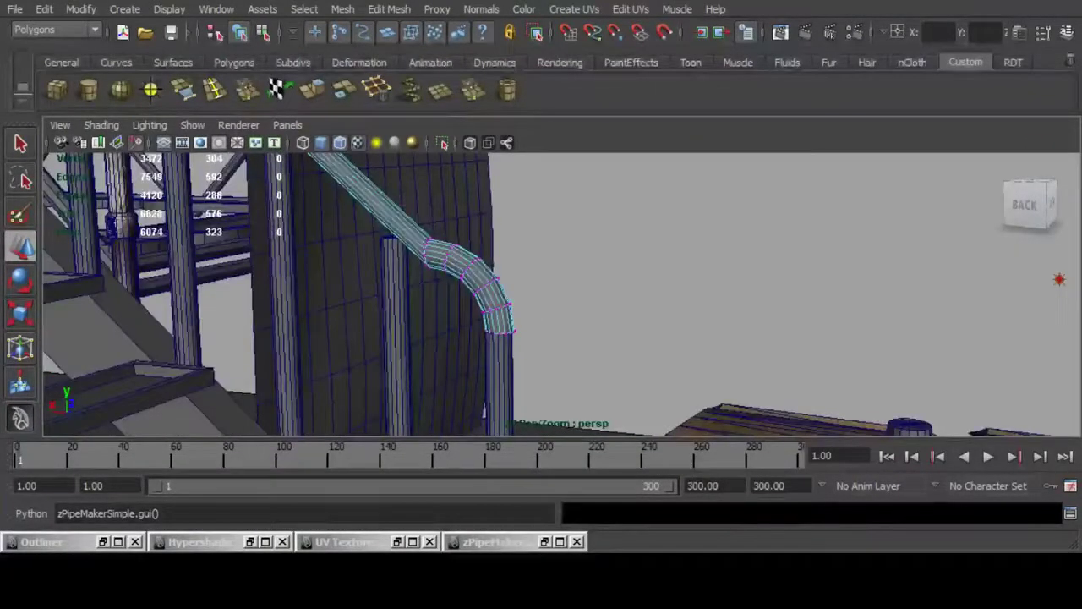
left_click_drag(390, 213, 558, 404)
key("f")
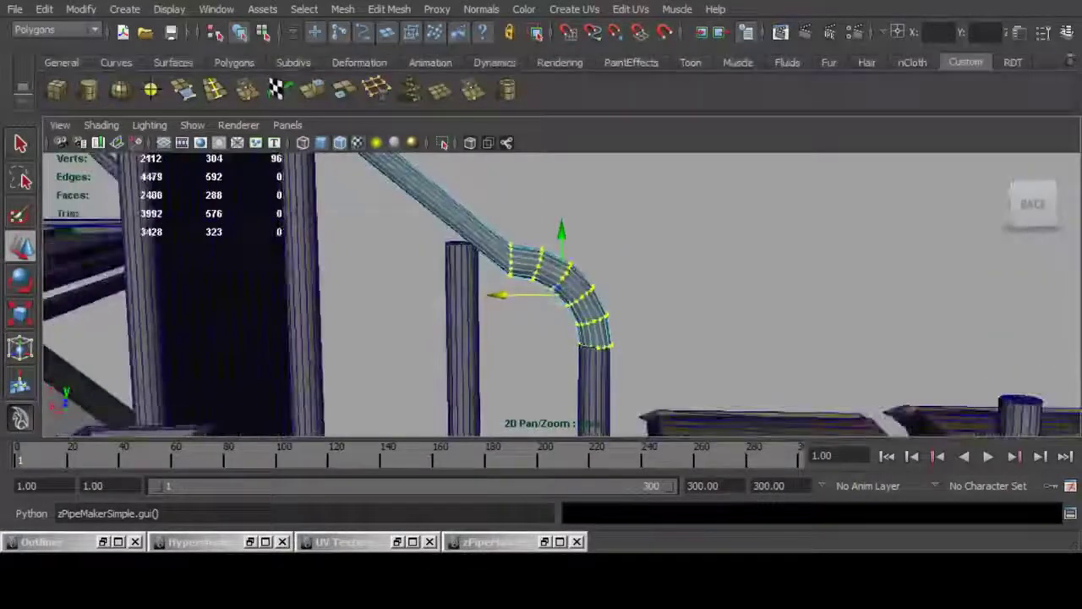
key("e")
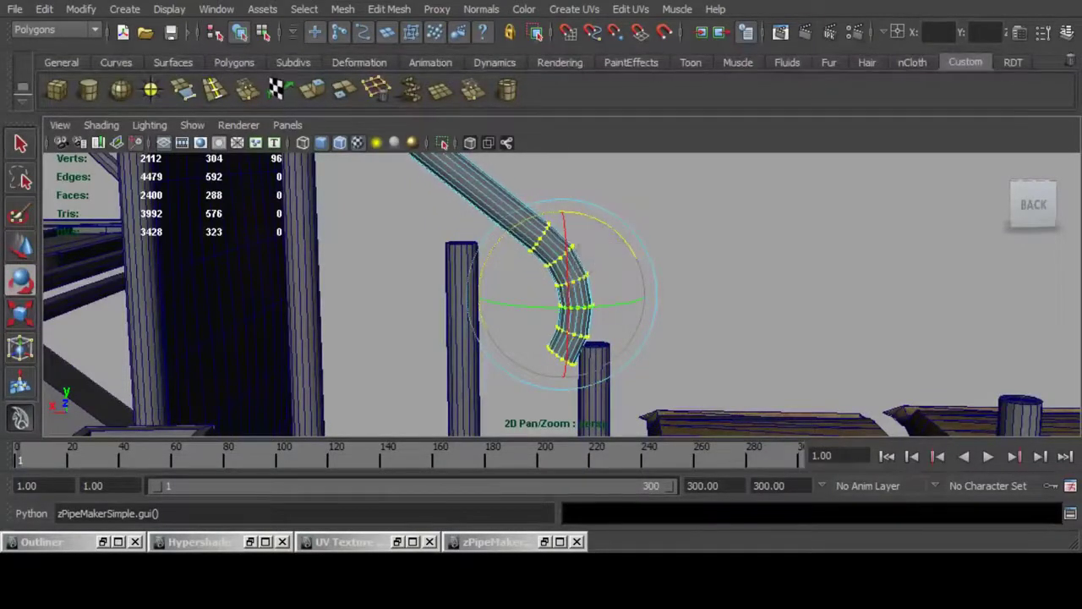
key("w")
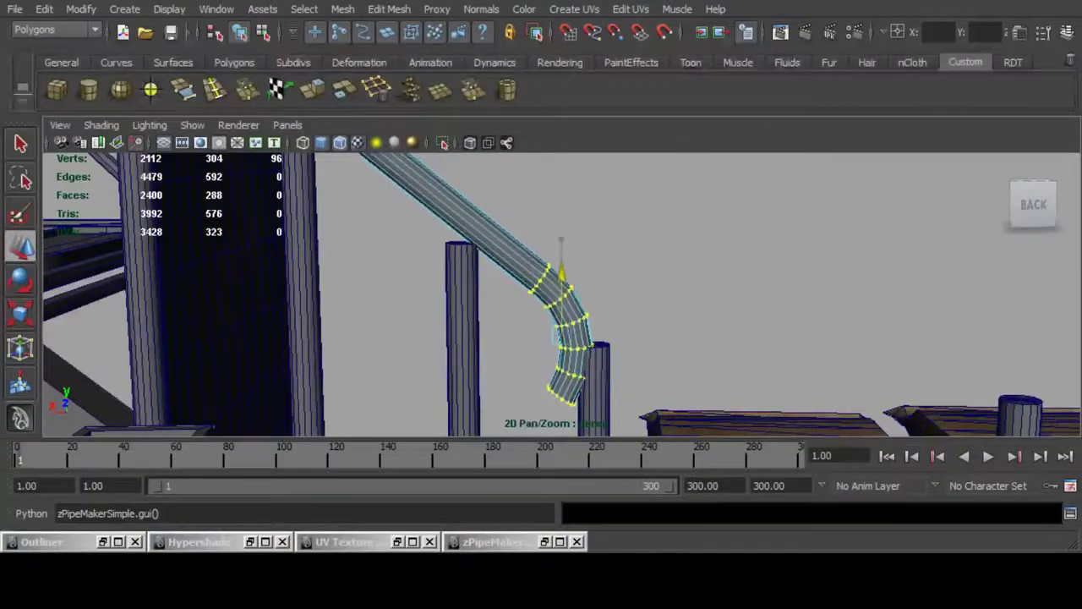
key("ctrl+shift+h")
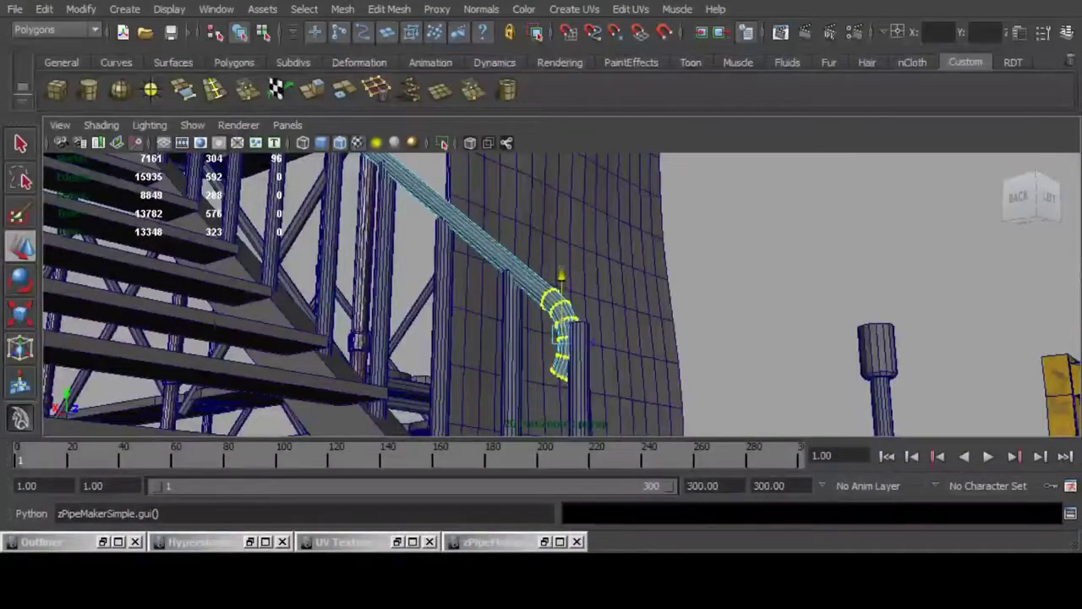
left_click_drag(761, 254, 955, 338, "alt")
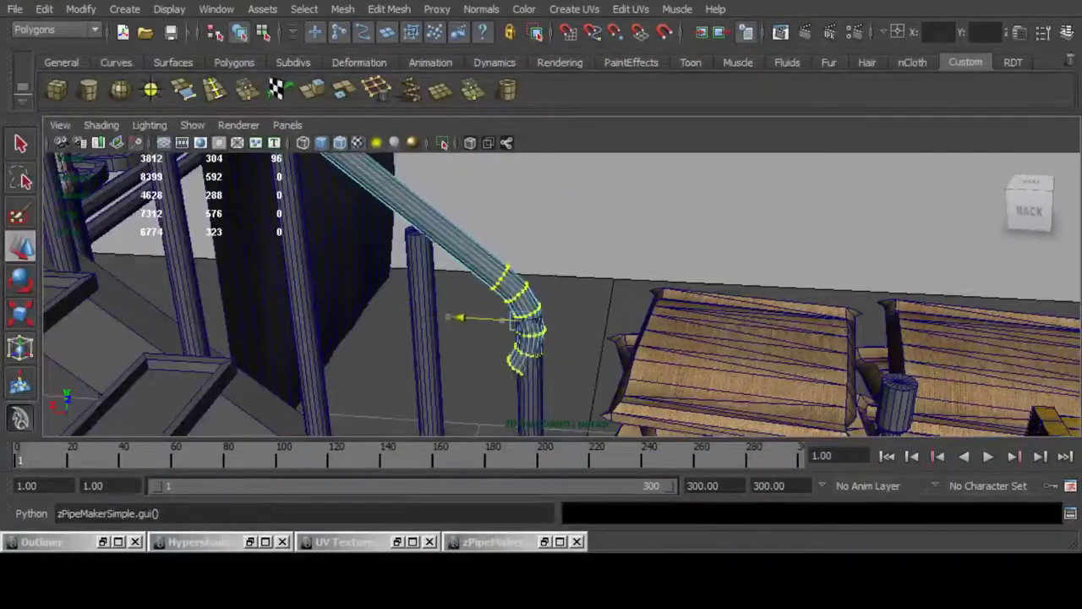
Step: Select the last post at the platform's far end and lower its top vertices to meet the handrail's end bend
left_click_drag(592, 321, 950, 278, "alt")
right_click_drag(950, 279, 854, 270, "alt")
middle_click_drag(1028, 207, 926, 422, "alt")
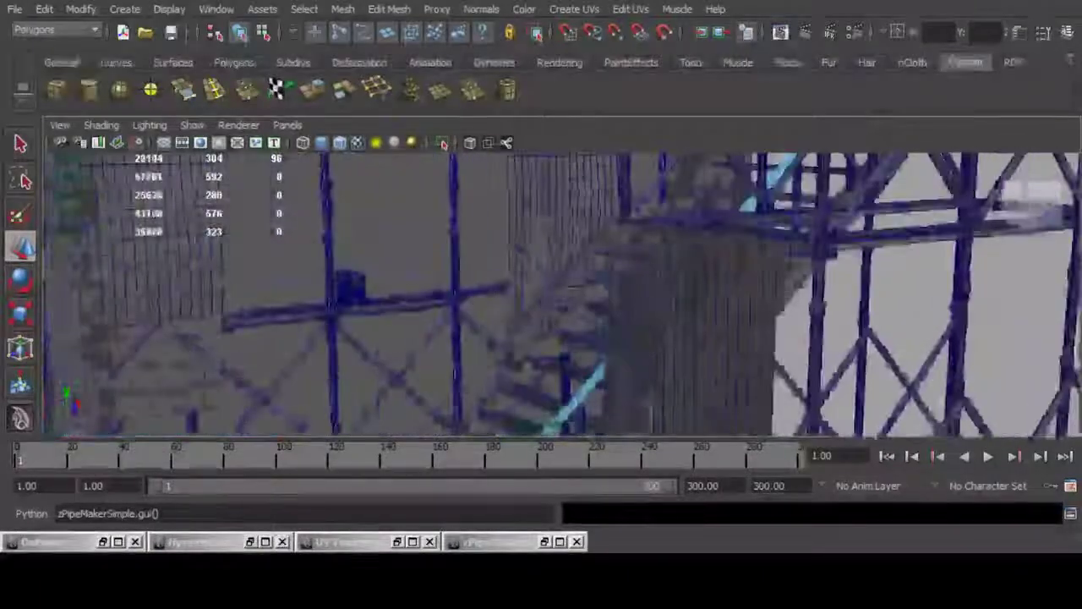
left_click_drag(926, 423, 795, 330, "alt")
left_click_drag(368, 182, 161, 287, "alt")
scroll(561, 294, "down", 5)
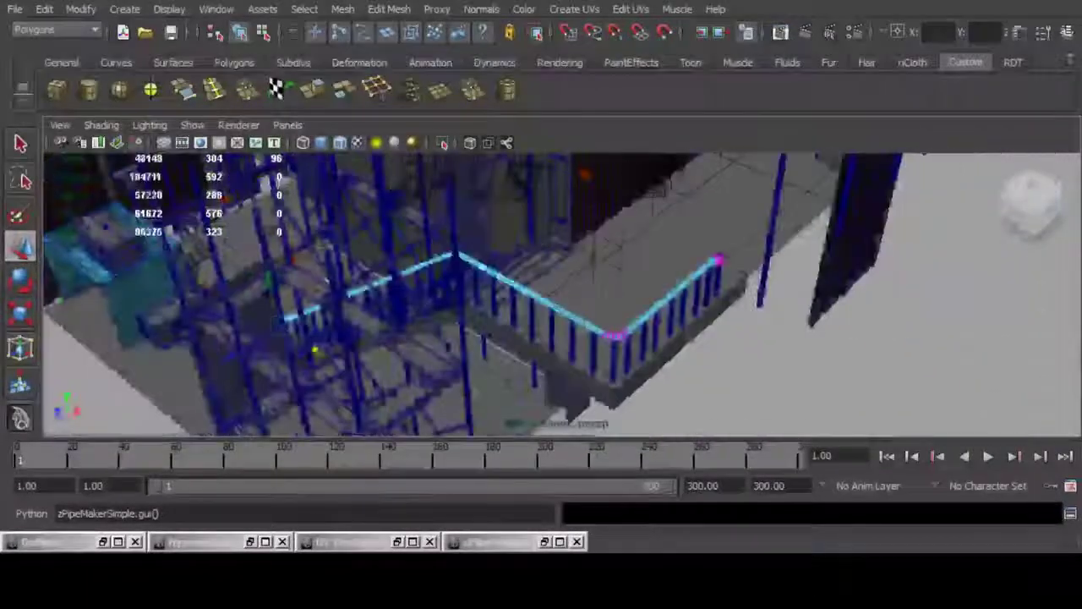
left_click(717, 281)
key("f")
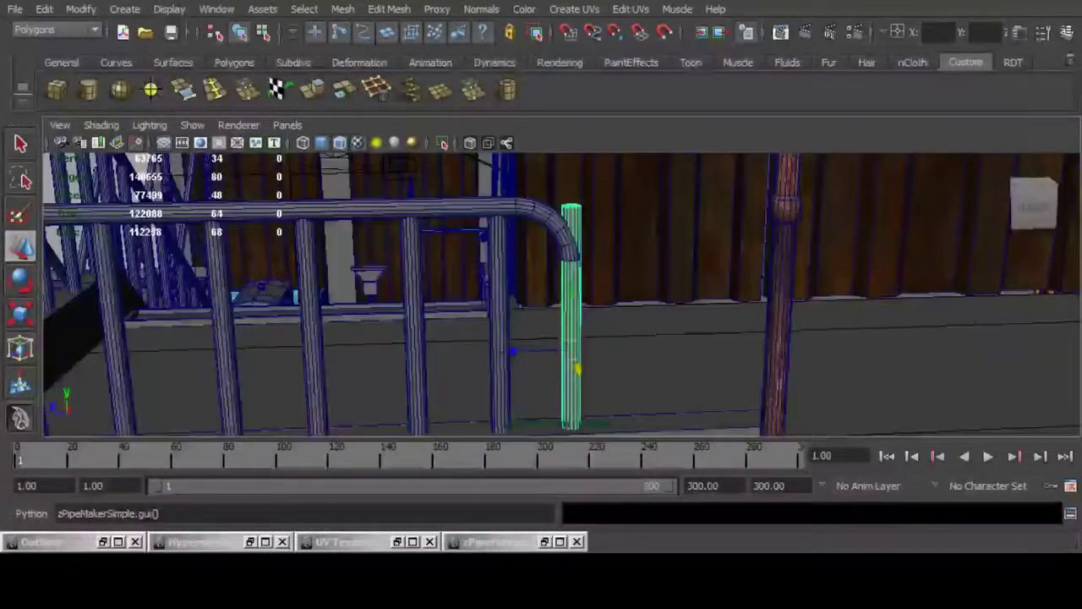
left_click_drag(522, 181, 631, 241)
left_click_drag(631, 241, 587, 221, "alt")
left_click_drag(569, 163, 365, 261)
Step: Return the shortened end post to object mode, line it up under the pipe end and deselect it
scroll(561, 294, "up", 3)
key("F8")
key("F8")
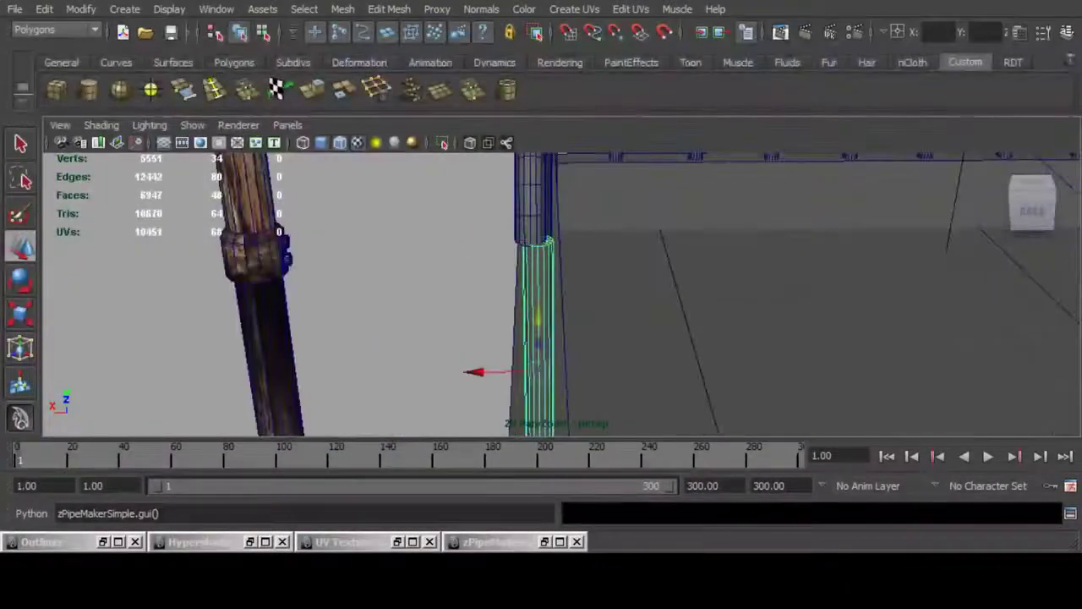
left_click(406, 324)
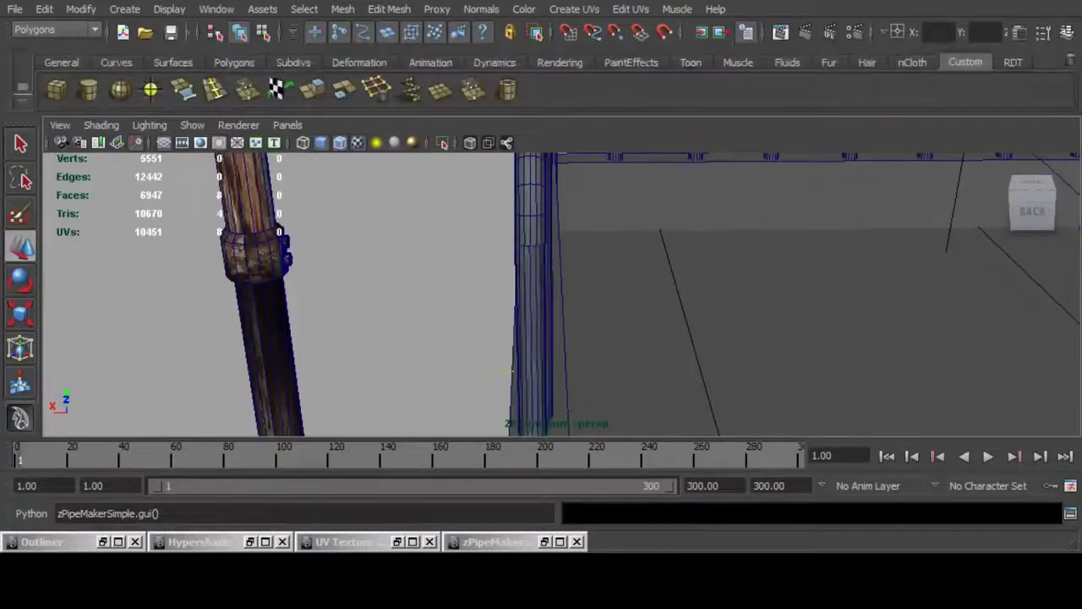
Step: Save the Under_Construction_area.mb scene with the finished handrail
scroll(406, 324, "down", 5)
left_click_drag(405, 324, 736, 283, "alt")
key("ctrl+s")
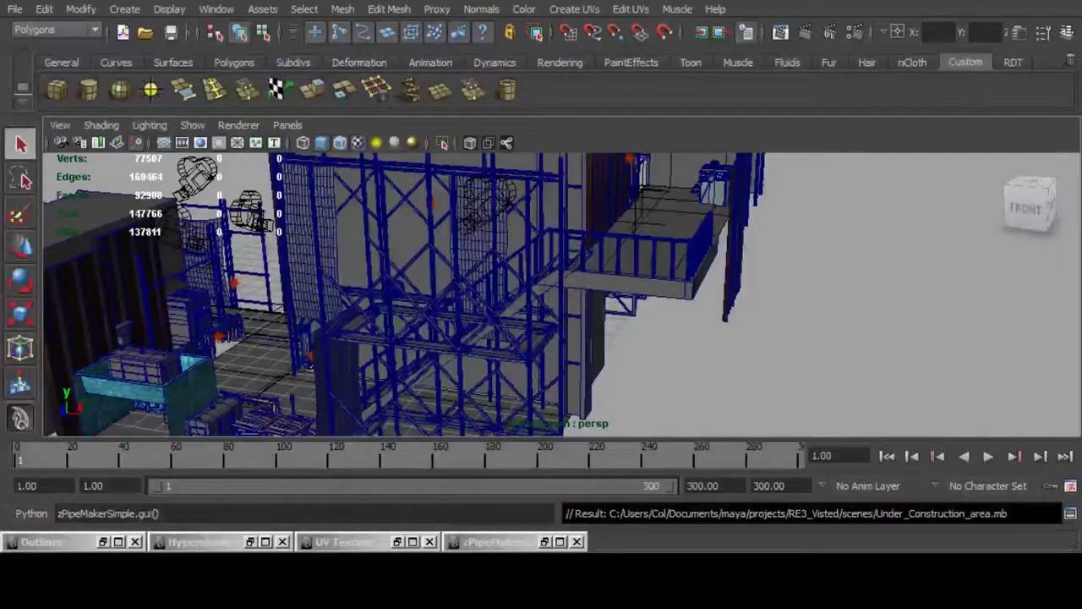
scroll(561, 294, "down", 5)
left_click_drag(541, 279, 613, 343, "alt")
key("ctrl+s")
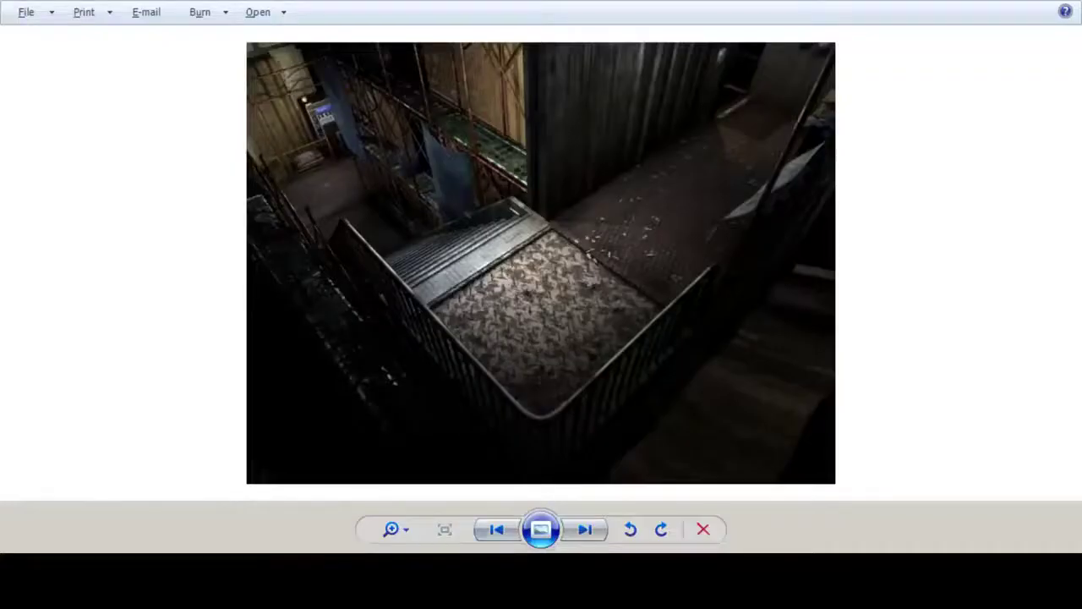
Step: Switch to the Explorer window and open the re3_renders folder under Documents, maya, projects, RE3_Visted
key("alt+Tab")
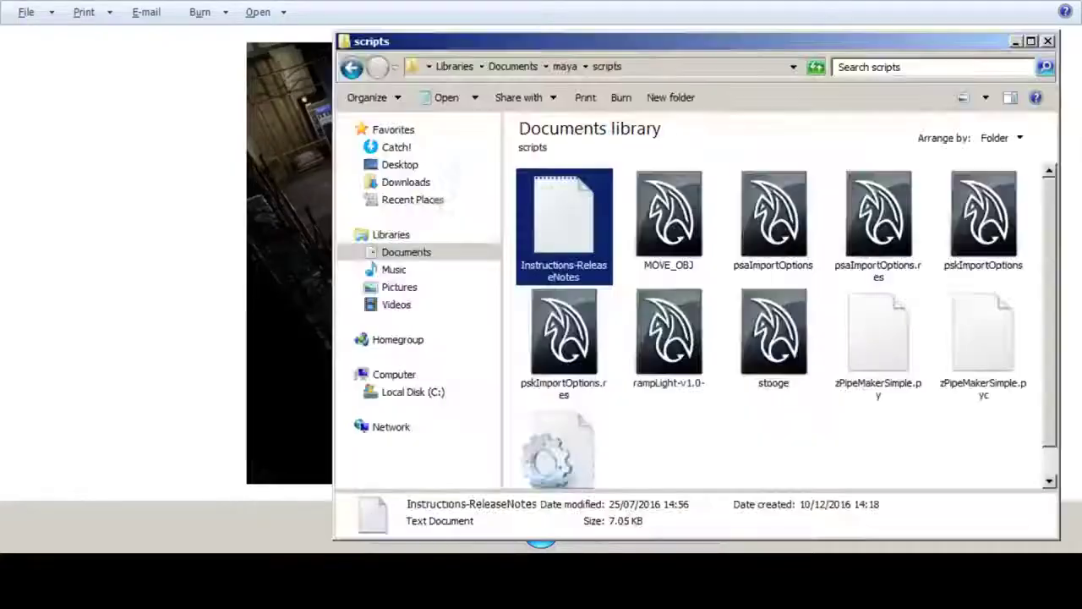
left_click(513, 67)
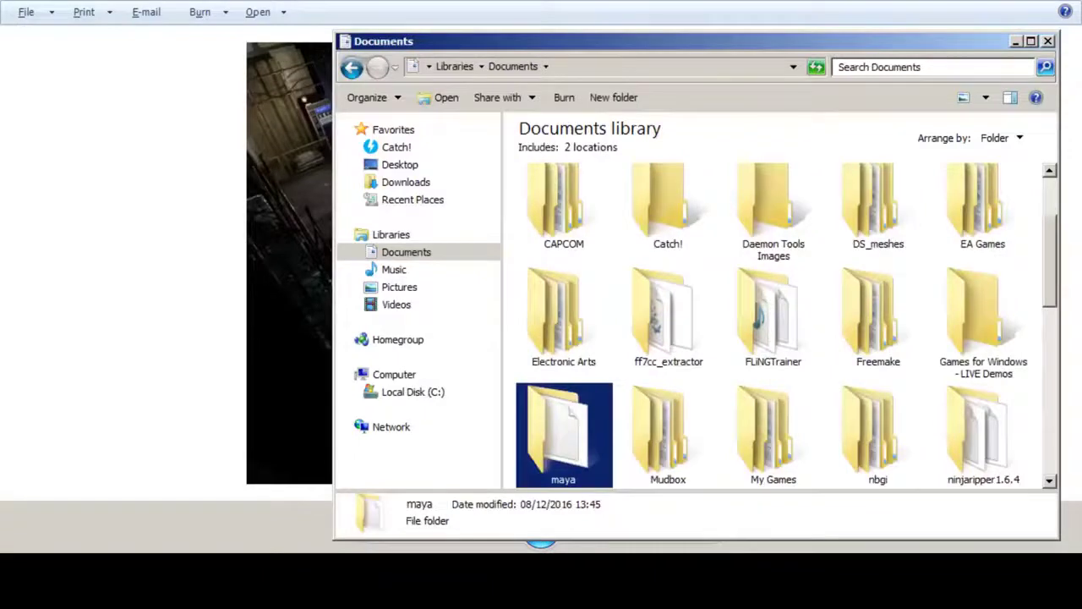
double_click(564, 433)
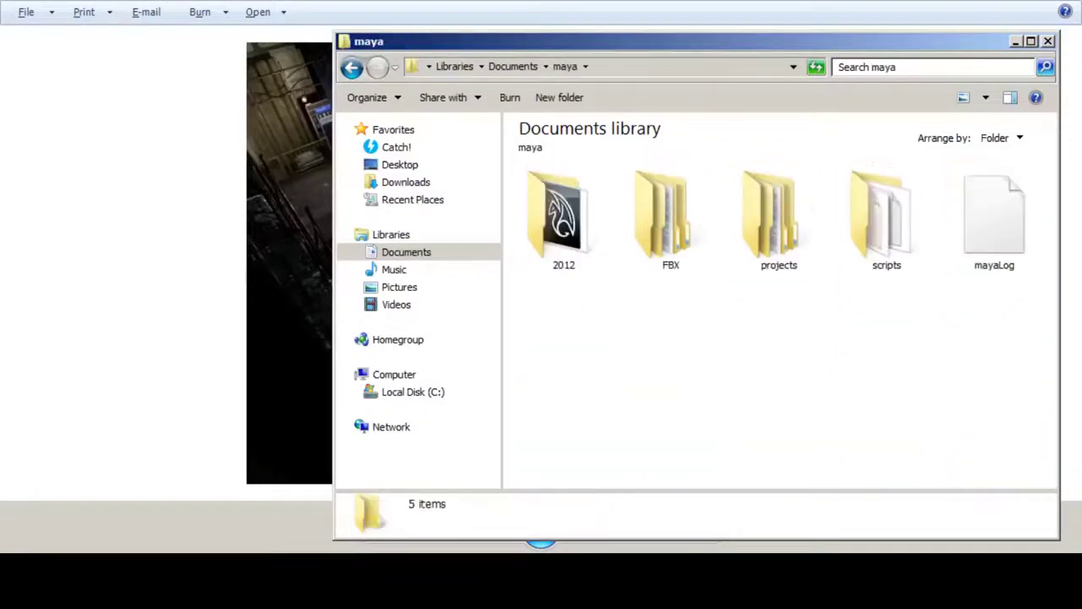
double_click(780, 221)
scroll(780, 221, "down", 1)
left_click(878, 306)
key("Return")
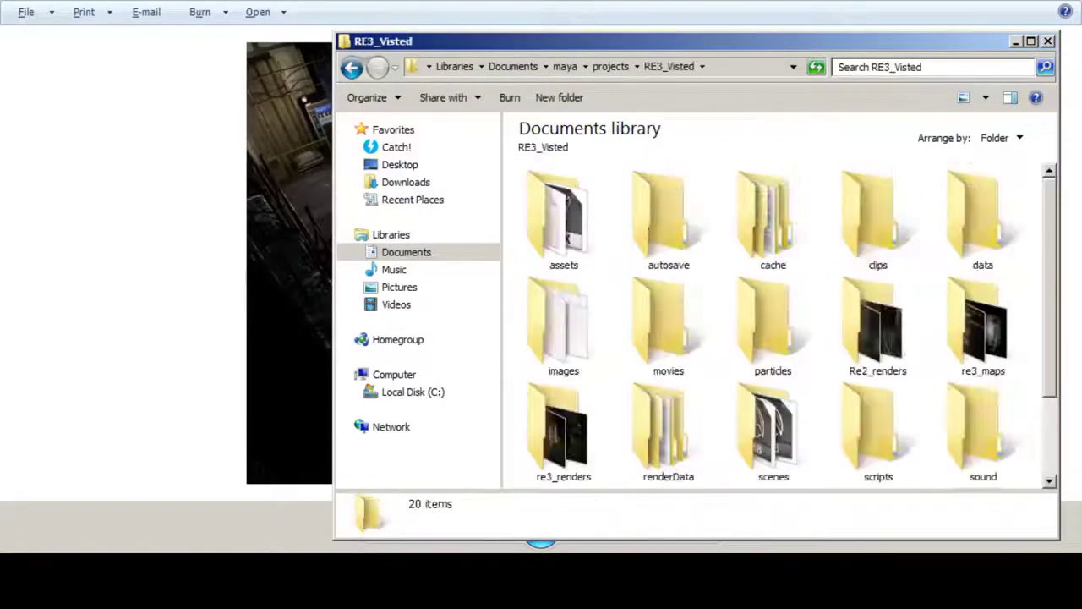
type("re3_r")
key("Return")
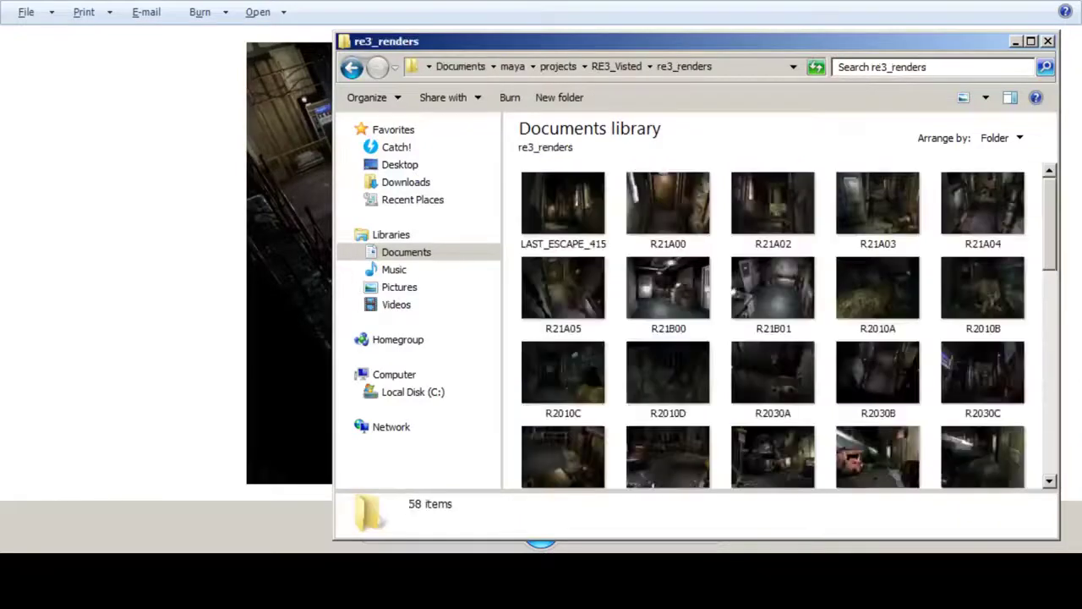
Step: Open the R2030C render from the re3_renders folder and enlarge it to study the covered stairway
key("End")
key("Home")
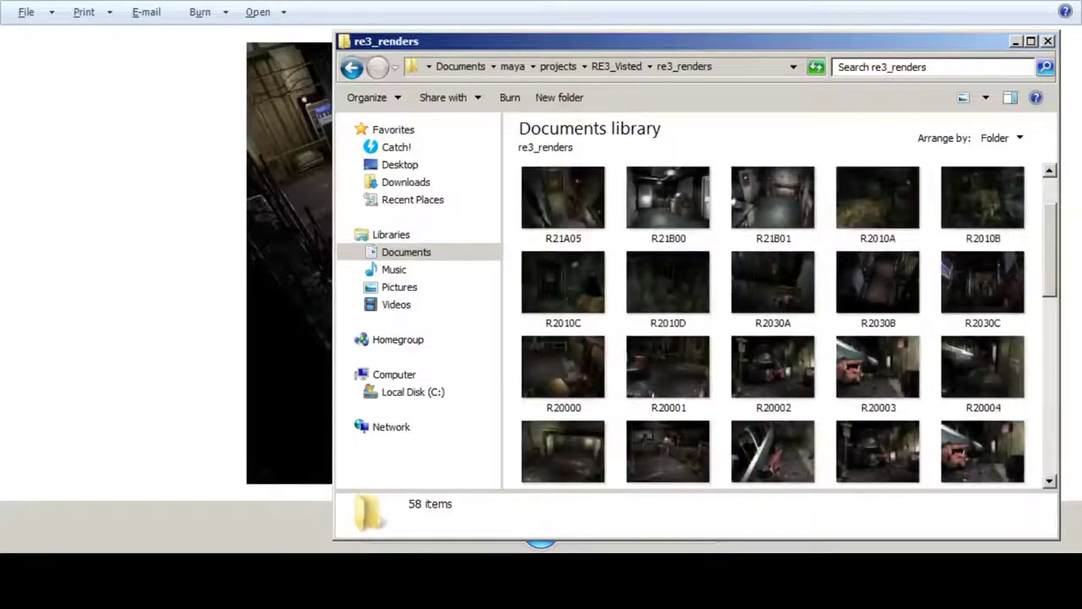
double_click(983, 283)
scroll(541, 263, "up", 3)
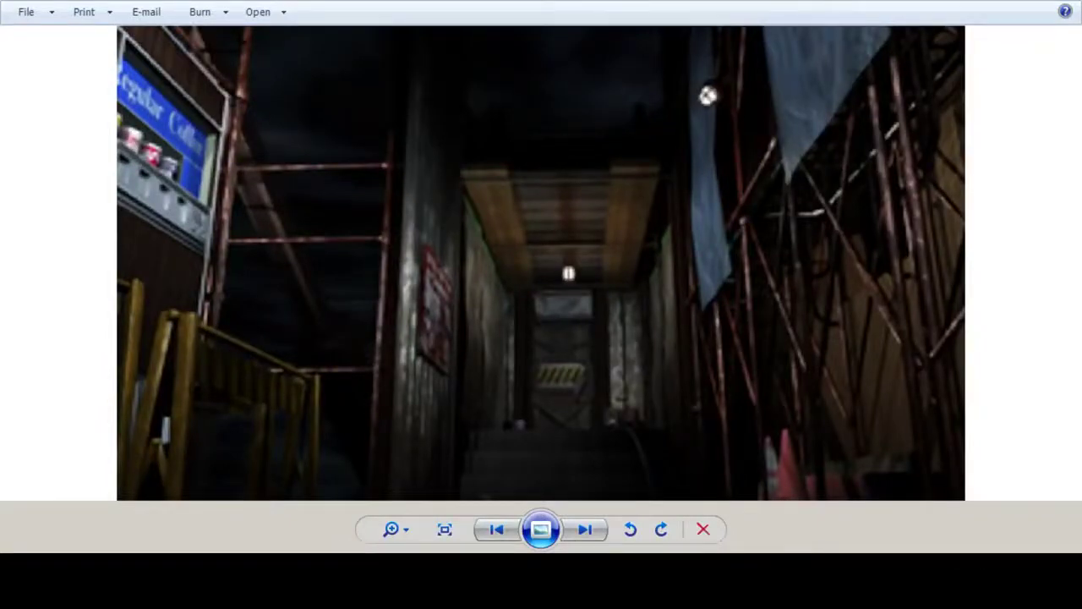
Step: Page through the construction-area renders to study the stairway and the corridor's roof, then close the image viewer
key("Right")
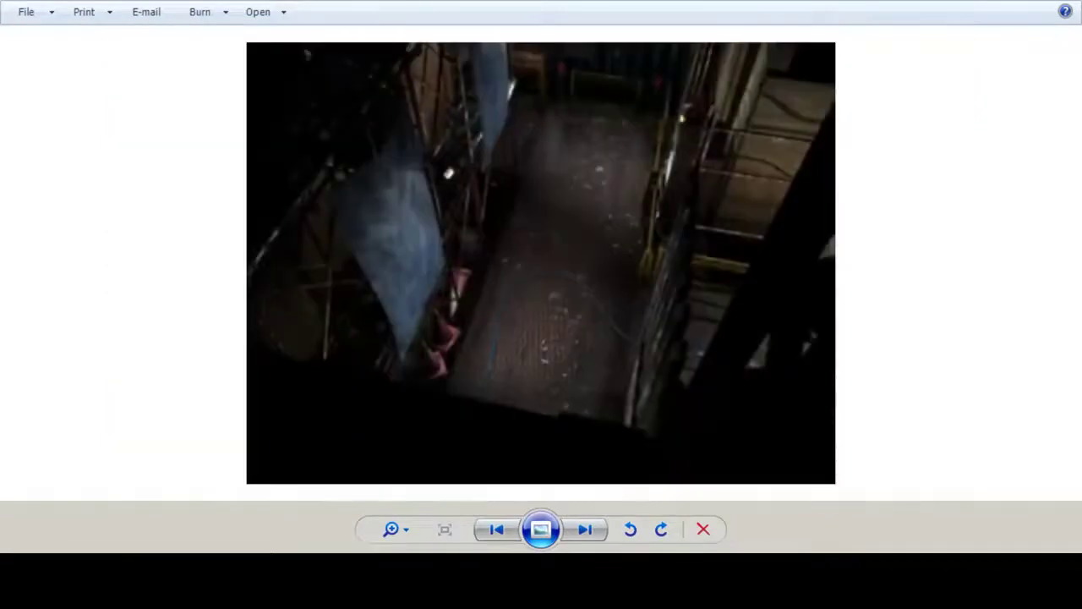
key("Right")
key("Right")
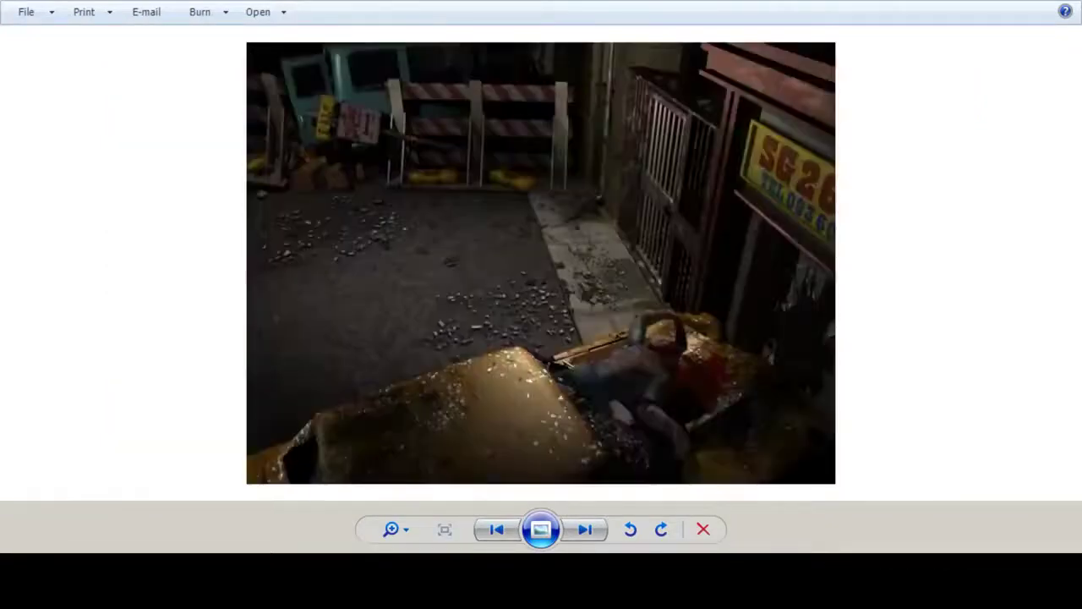
key("Left")
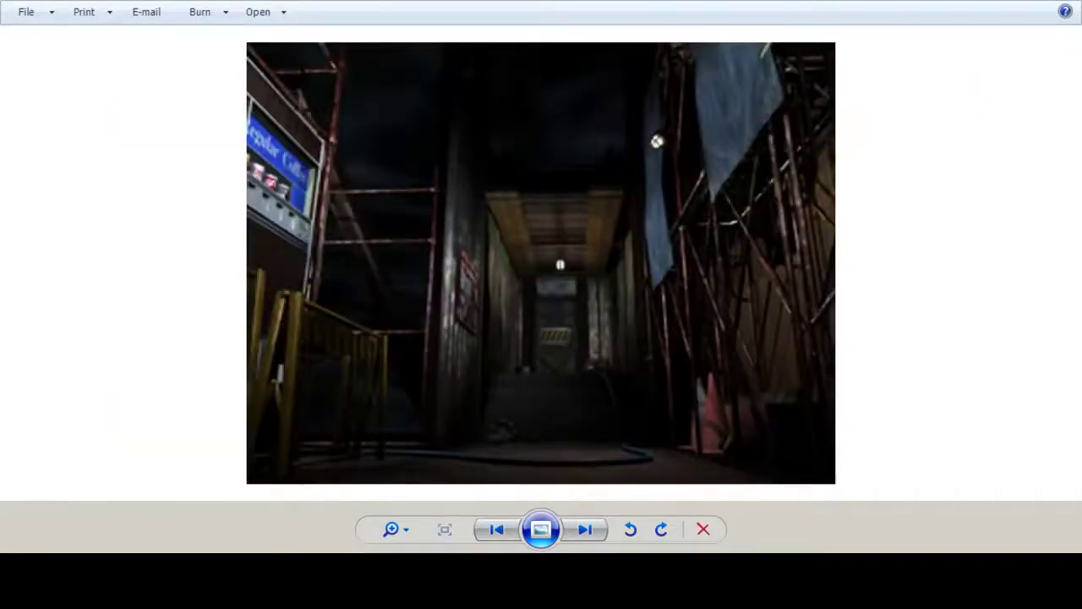
key("Right")
key("Right")
key("Right")
key("Right")
key("Right")
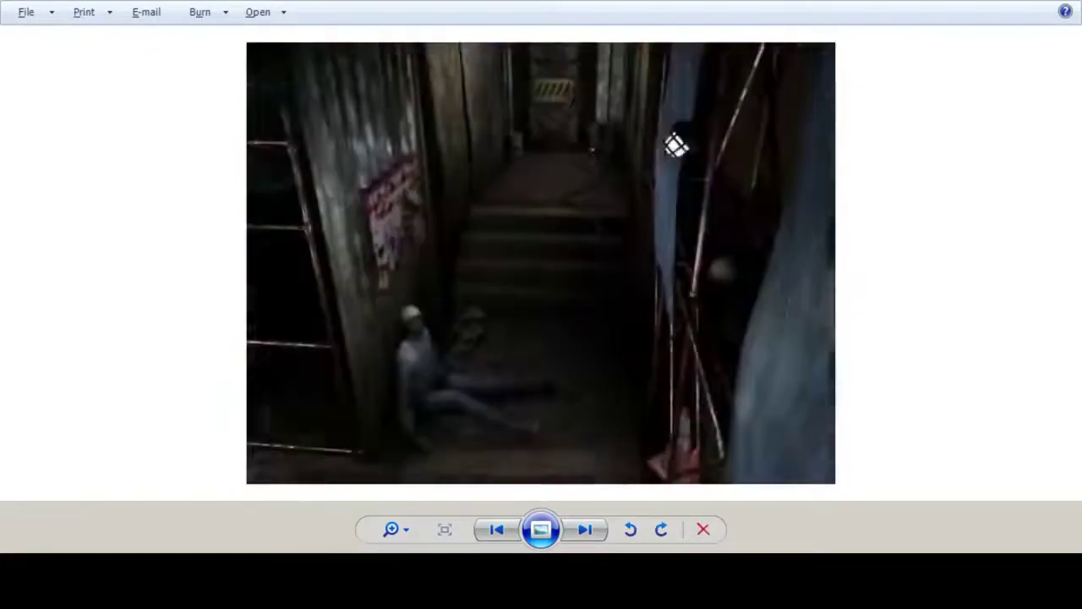
key("Right")
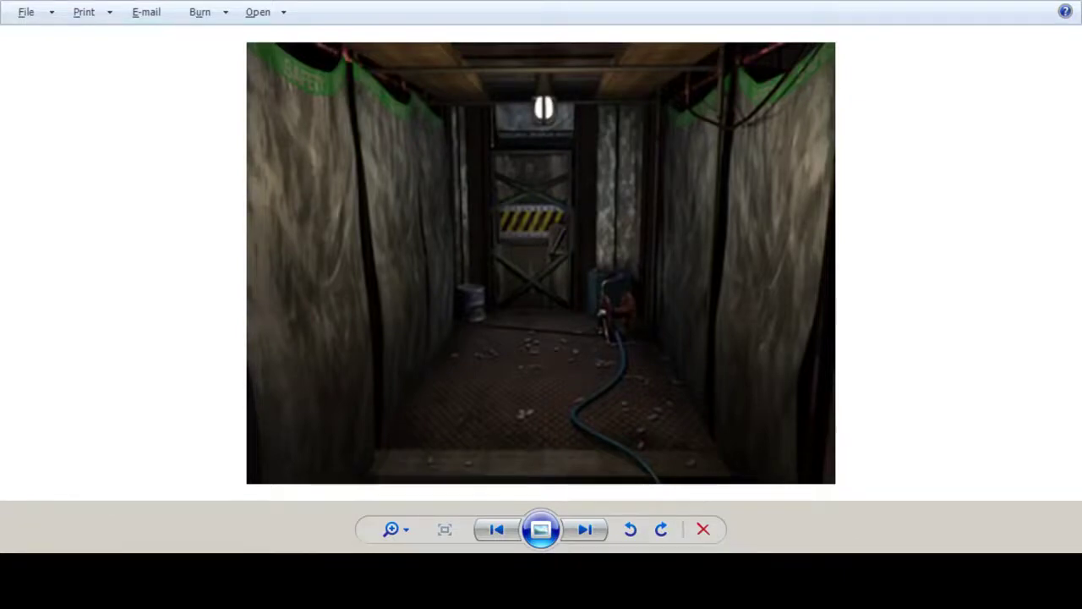
key("alt+Tab")
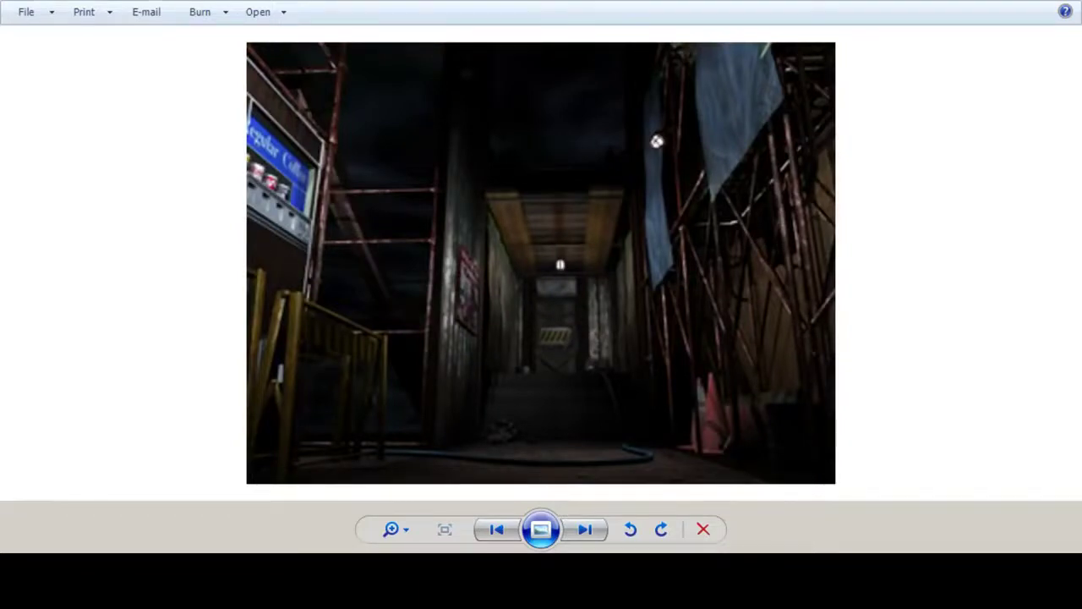
key("alt+Tab")
key("alt+F4")
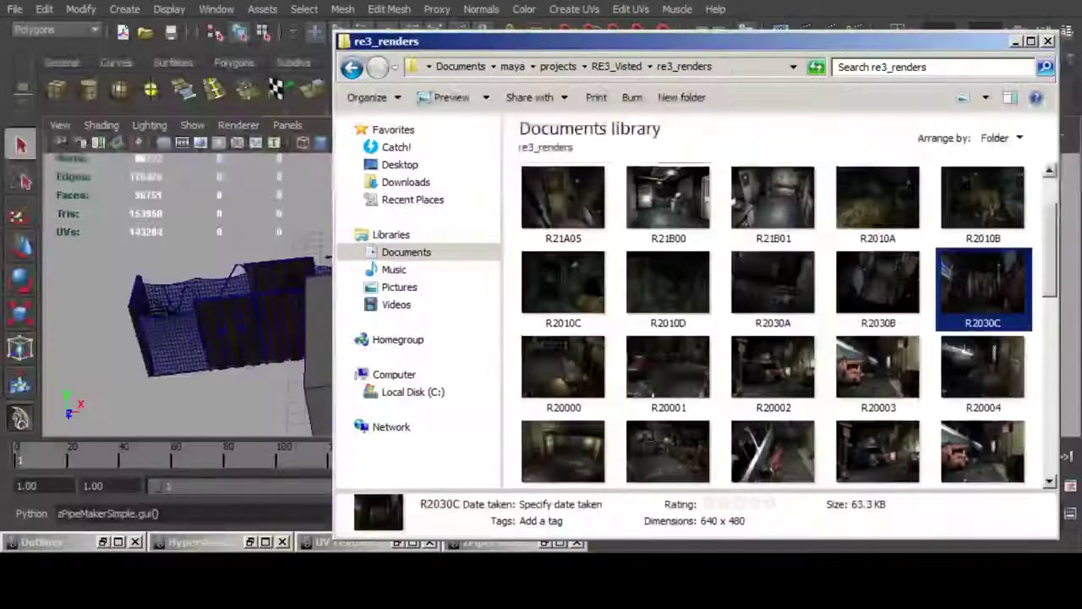
Step: Switch back to Maya and draw a thin rectangular polygon cube on the grid beside the stair corridor
key("alt+Tab")
middle_click_drag(507, 279, 625, 406, "alt")
scroll(562, 295, "up", 5)
key("y")
middle_click_drag(499, 321, 652, 263, "alt")
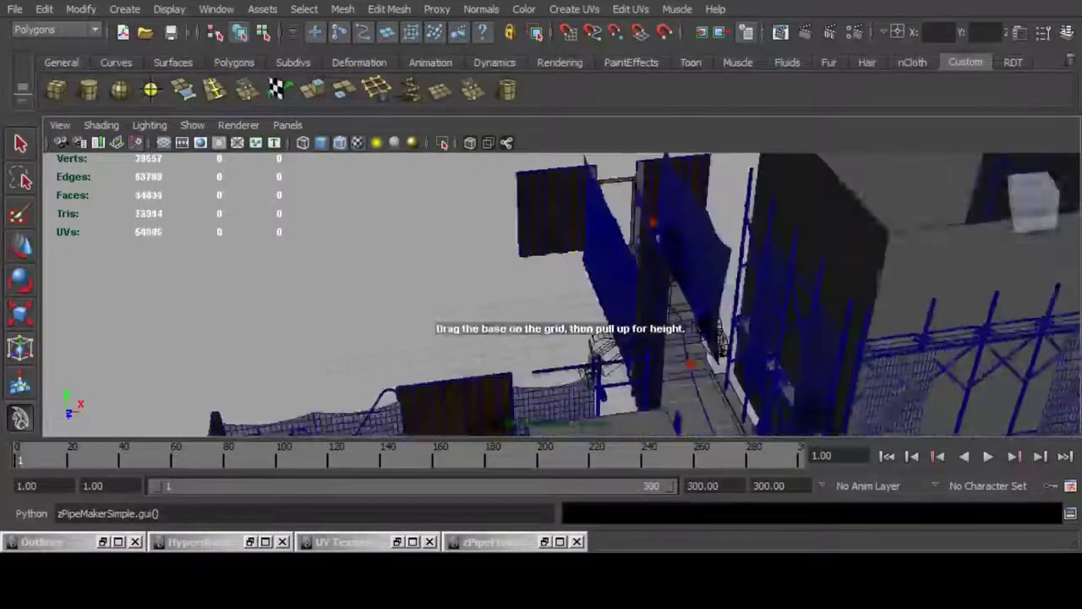
left_click_drag(651, 264, 643, 334, "alt")
middle_click_drag(643, 334, 548, 421, "alt")
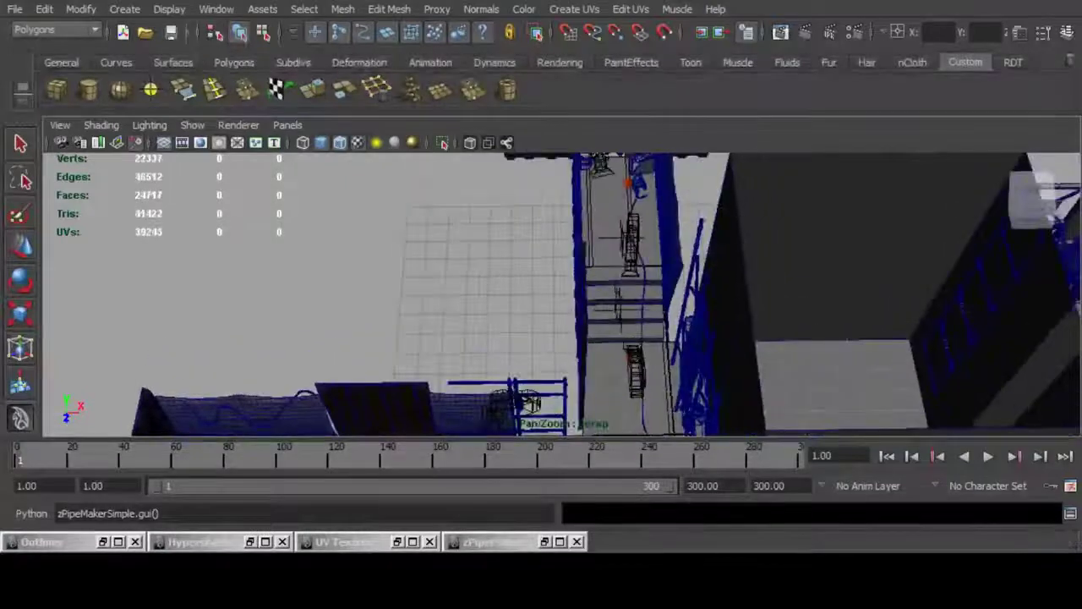
left_click_drag(466, 207, 554, 328)
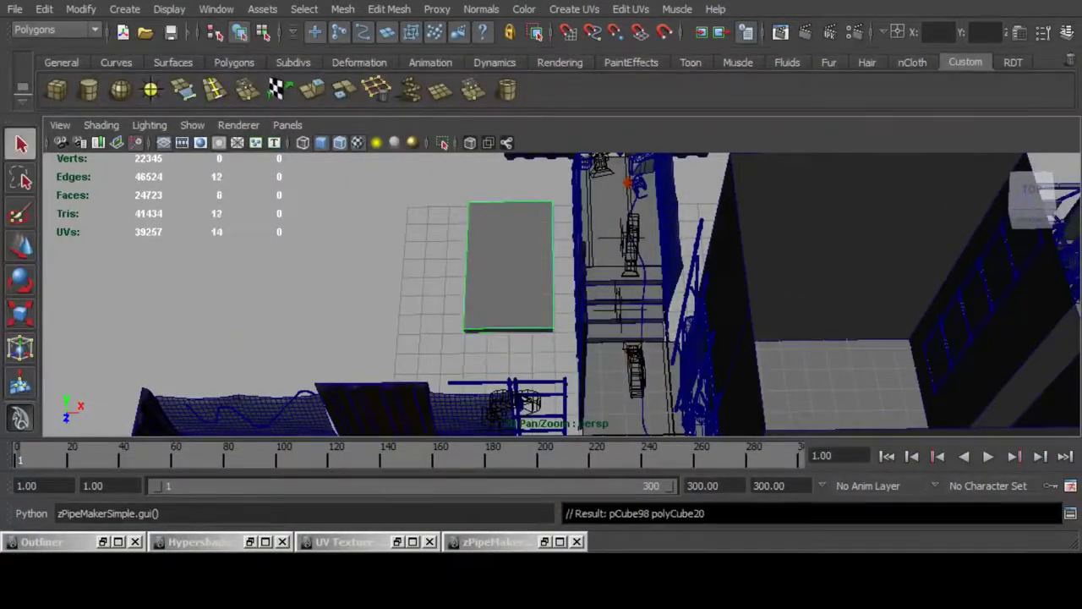
Step: Move the new slab sideways and up so it spans the stair corridor between its two side walls as a roof
key("w")
left_click_drag(565, 264, 664, 254)
right_click_drag(592, 271, 617, 271, "alt")
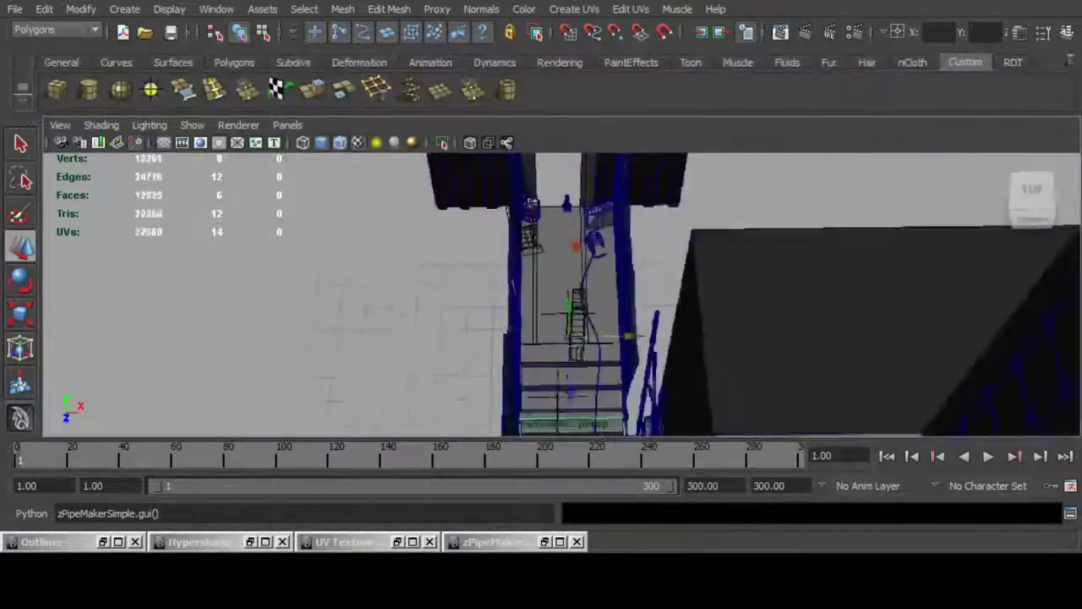
left_click_drag(617, 288, 575, 127, "alt")
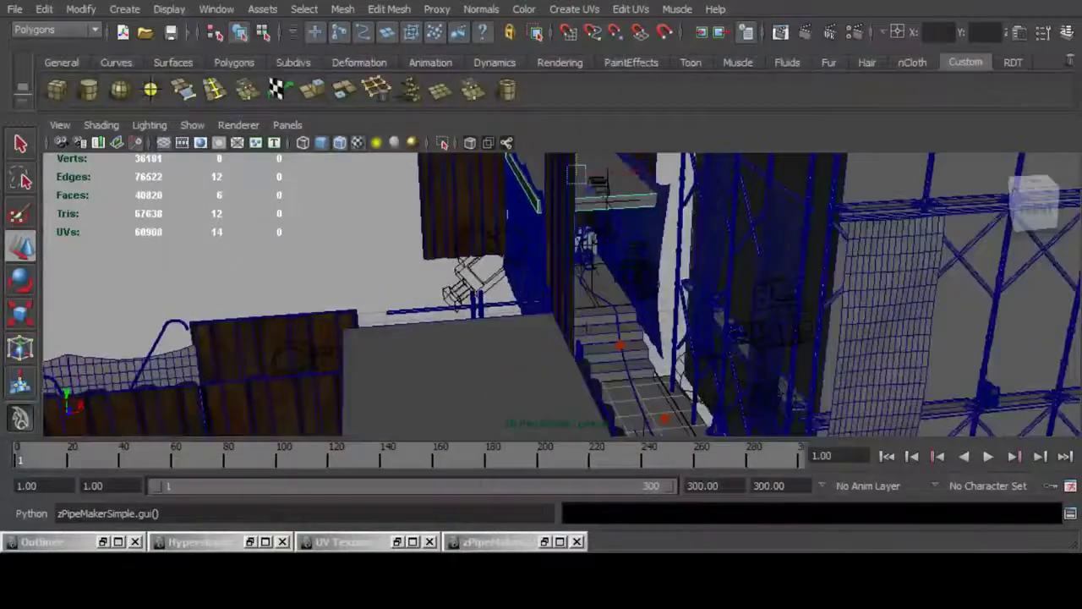
right_click_drag(583, 220, 651, 229, "alt")
middle_click_drag(652, 228, 647, 334, "alt")
right_click_drag(584, 220, 634, 224, "alt")
middle_click_drag(592, 245, 592, 339, "alt")
mouse_move(571, 260)
left_mouse_down()
mouse_move(571, 233)
mouse_move(571, 258)
mouse_move(605, 195)
mouse_move(611, 326)
mouse_move(602, 224)
mouse_move(570, 240)
mouse_move(570, 263)
left_mouse_up()
key("r")
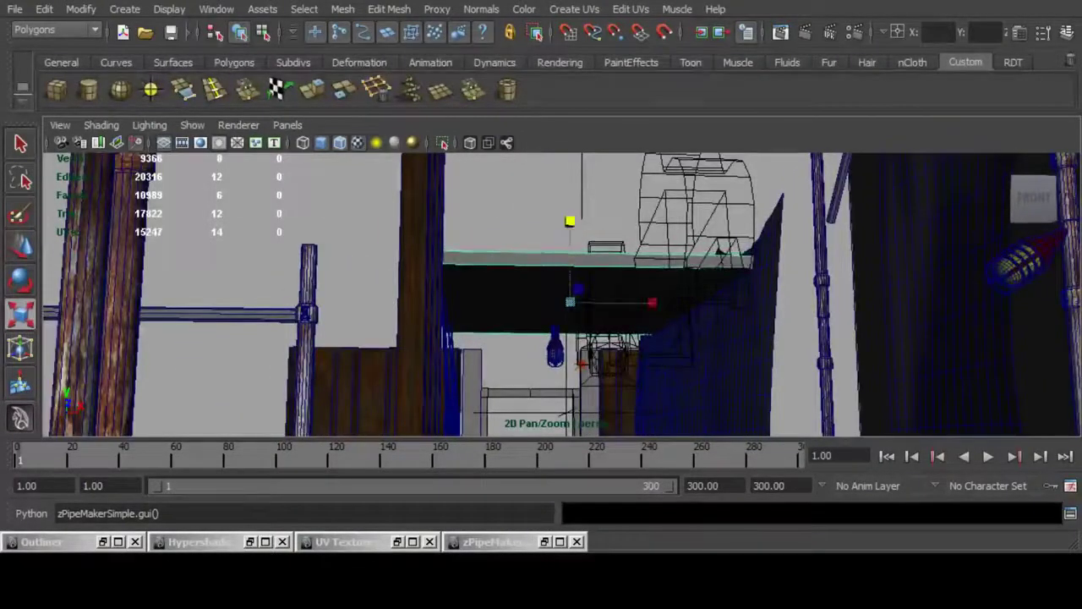
Step: Turn on X-ray shading and adjust the roof slab's height to sit near the tops of the corridor walls
key("w")
key("f")
middle_click_drag(721, 251, 701, 207, "alt")
left_click_drag(701, 207, 684, 208, "alt")
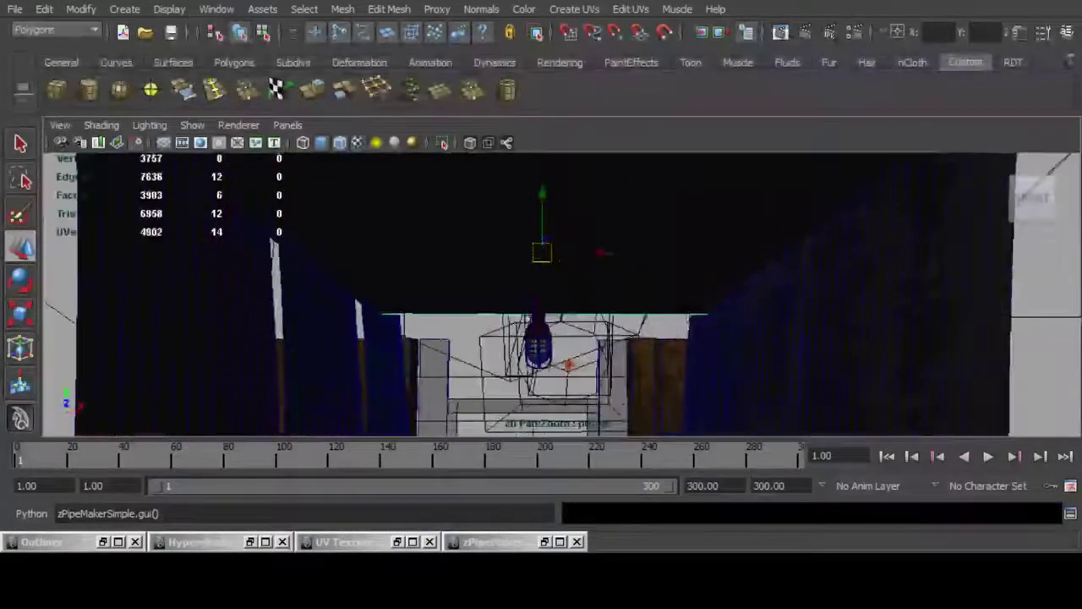
mouse_move(542, 197)
left_mouse_down()
mouse_move(542, 212)
mouse_move(542, 183)
left_mouse_up()
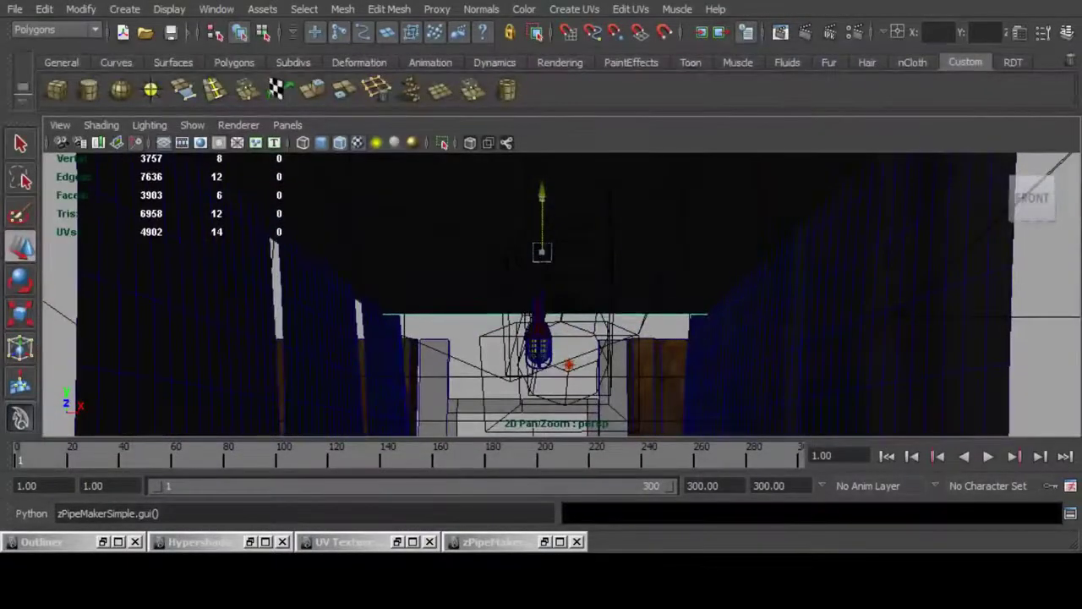
left_click(470, 142)
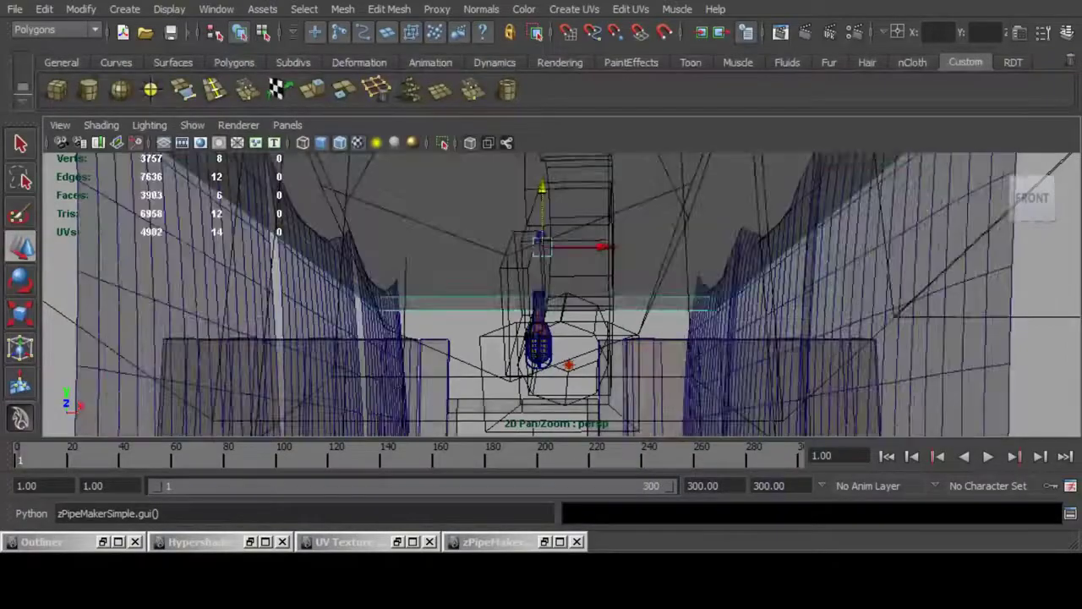
left_click_drag(525, 228, 532, 291, "alt")
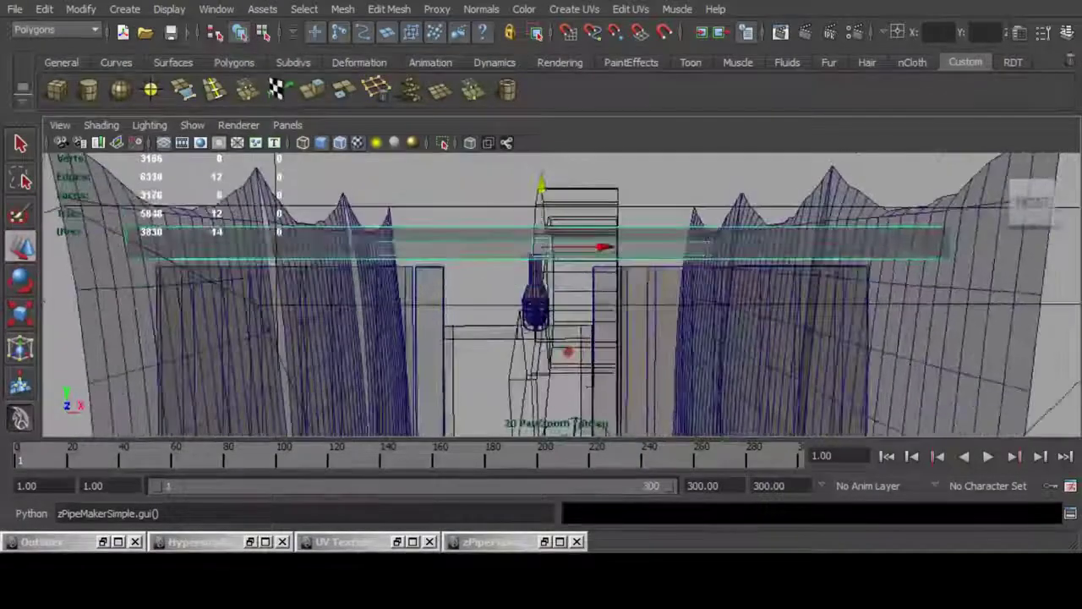
left_click_drag(542, 184, 542, 189)
Step: Select the four vertices at the roof slab's open end and extend them to the end of the corridor walls
right_click_drag(542, 220, 456, 220, "alt")
left_click_drag(507, 219, 536, 323, "alt")
left_click_drag(577, 294, 512, 271)
left_click_drag(562, 203, 634, 393)
left_click_drag(592, 304, 591, 284, "alt")
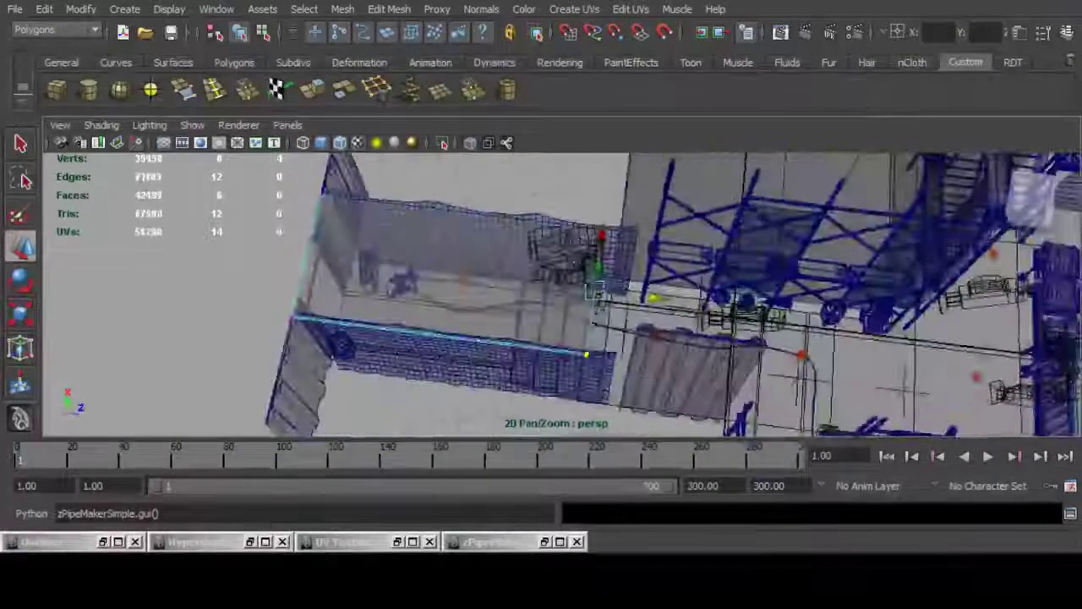
left_click_drag(653, 298, 691, 301)
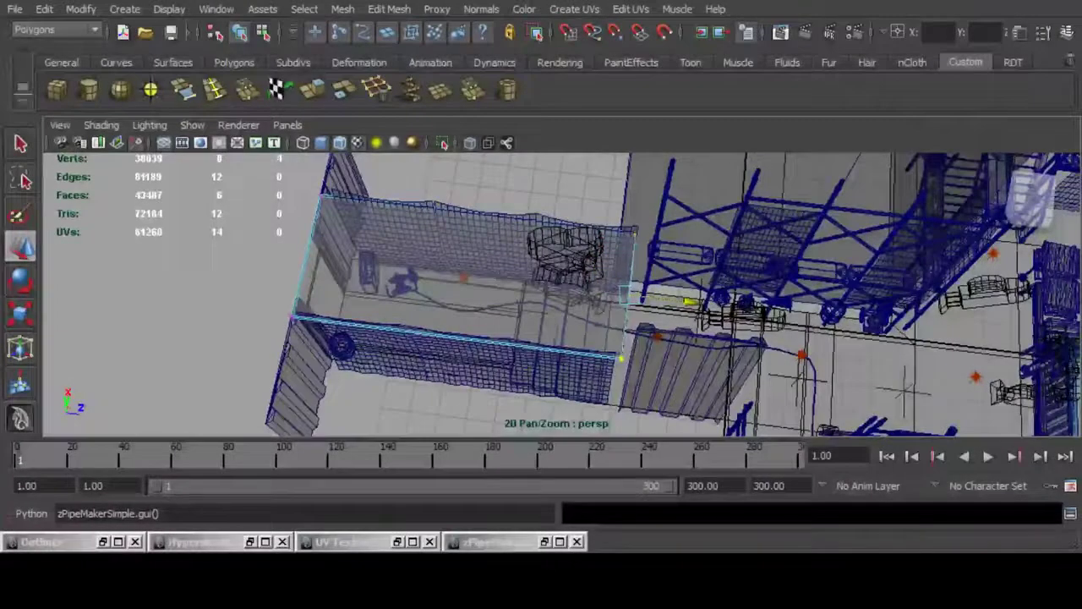
Step: Turn off X-ray shading and compare the roof slab's underside with the stairway and corridor reference renders
middle_click_drag(621, 292, 700, 335, "alt")
left_click_drag(700, 335, 583, 292, "alt")
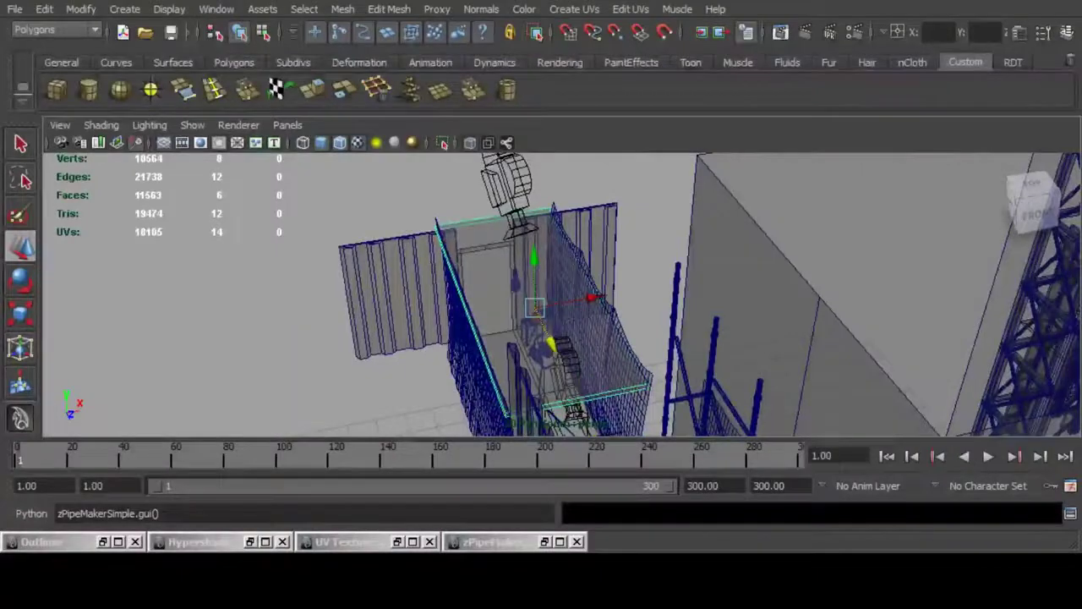
left_click(470, 143)
left_click_drag(541, 339, 503, 332, "alt")
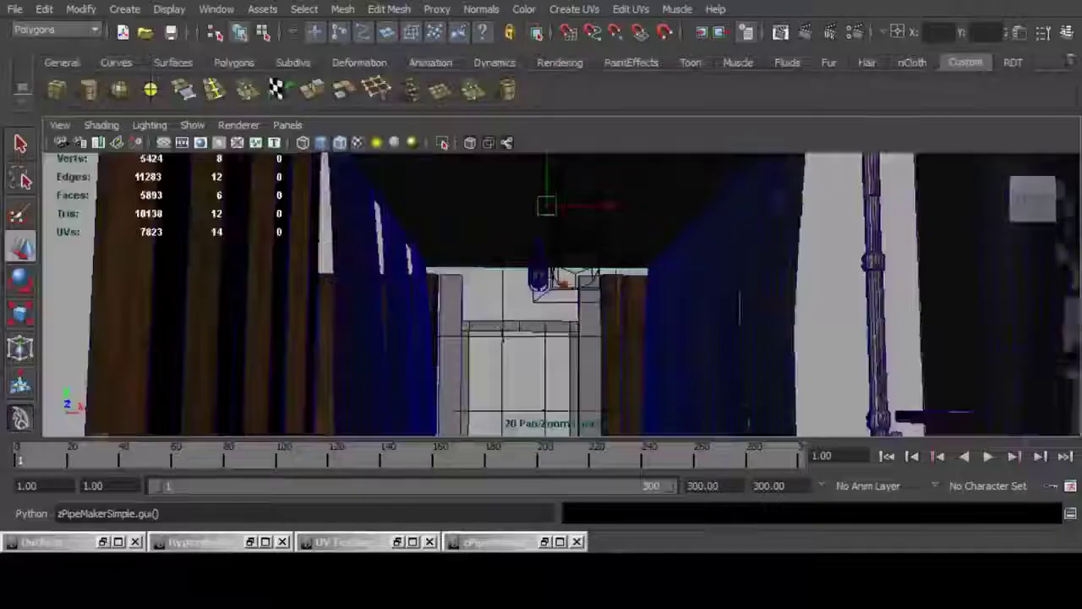
left_click_drag(761, 296, 563, 187, "alt")
right_click_drag(562, 254, 626, 262, "alt")
middle_click_drag(625, 263, 629, 285, "alt")
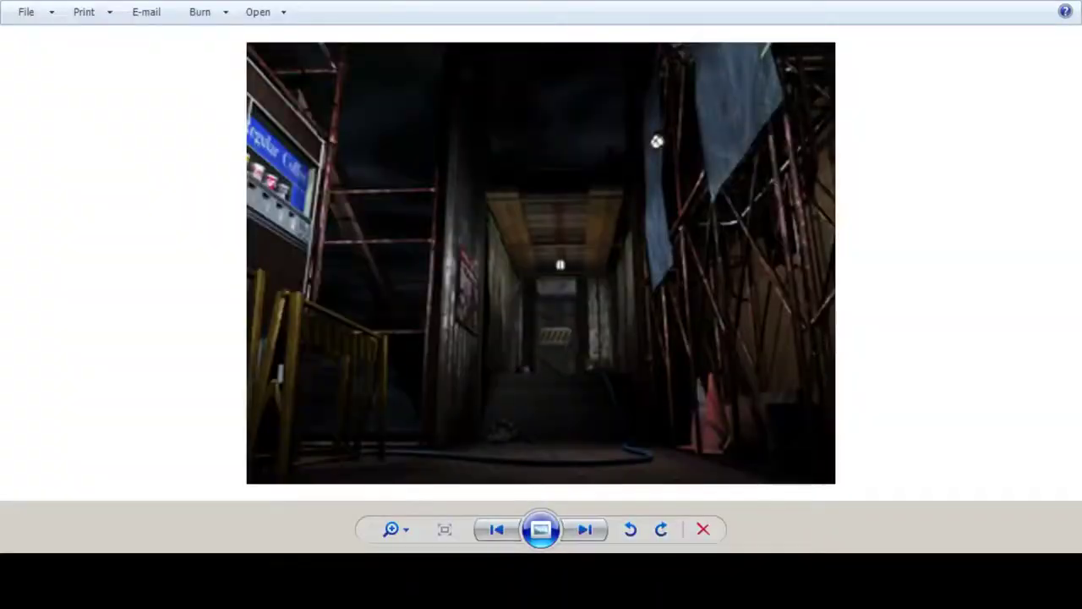
key("Right")
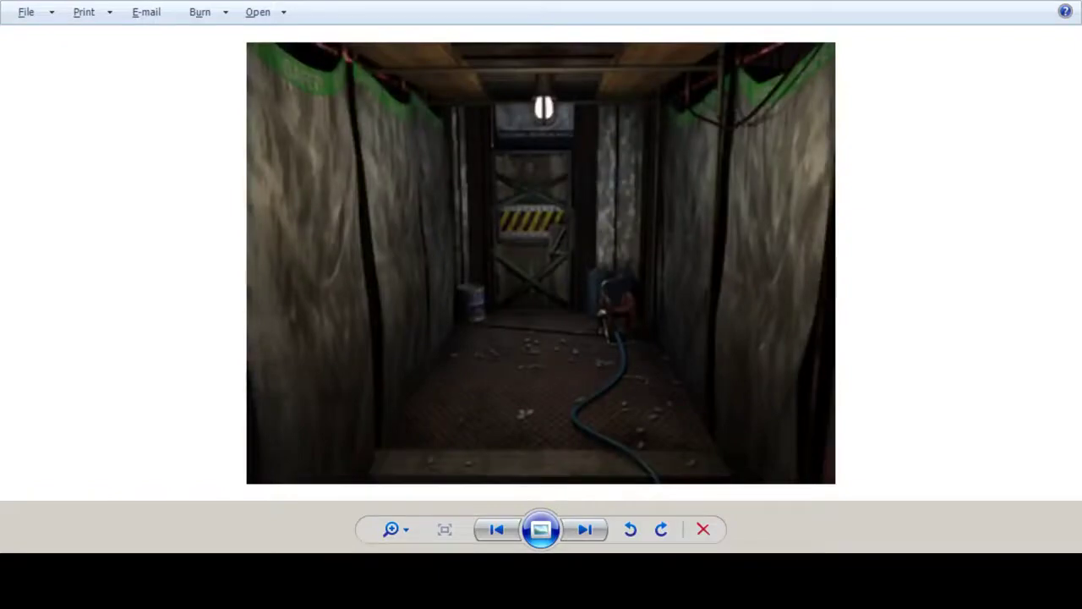
key("Left")
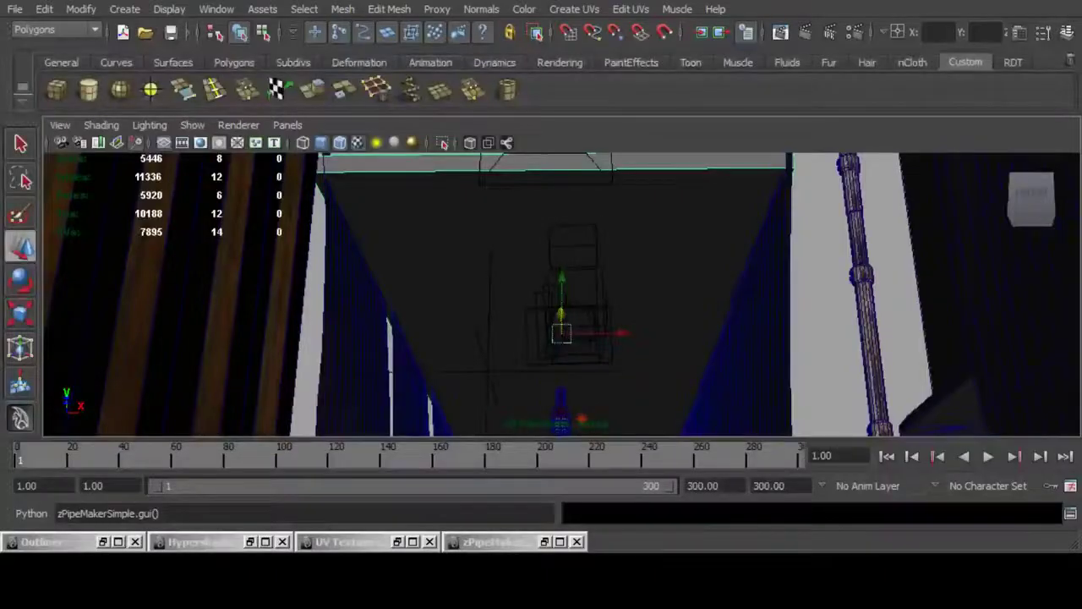
Step: Insert two lengthwise edge loops in the roof slab, one near each long side
left_click(57, 90)
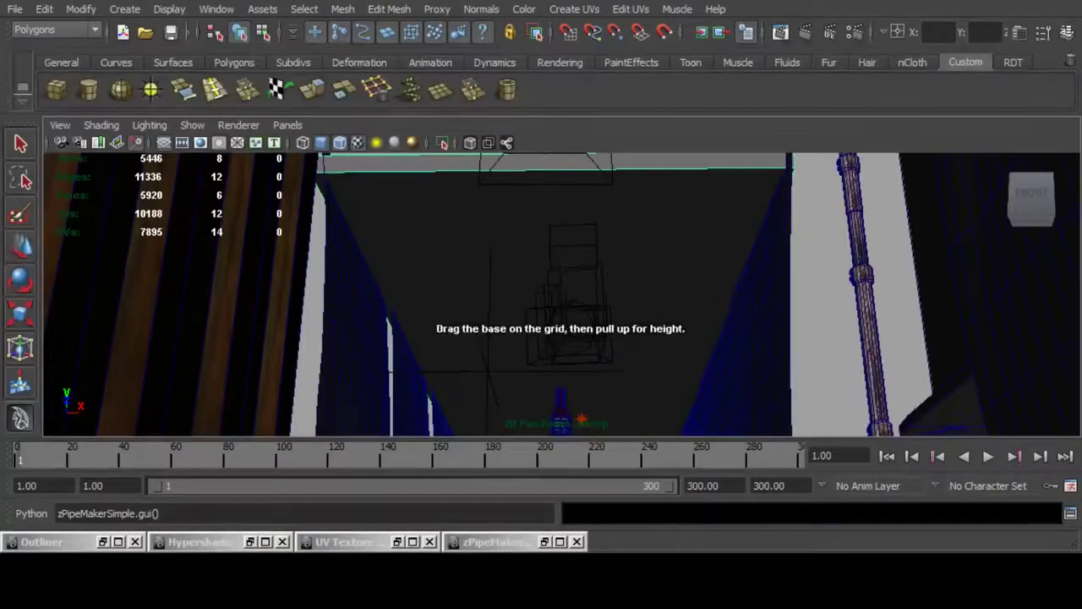
left_click(215, 89)
left_click_drag(368, 171, 377, 172)
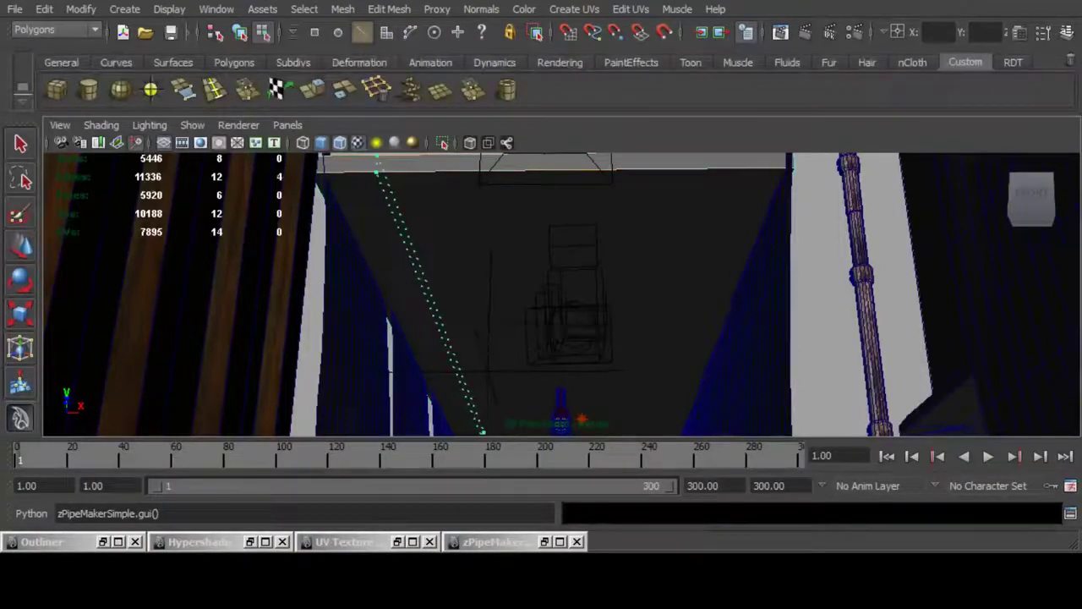
left_click(488, 431)
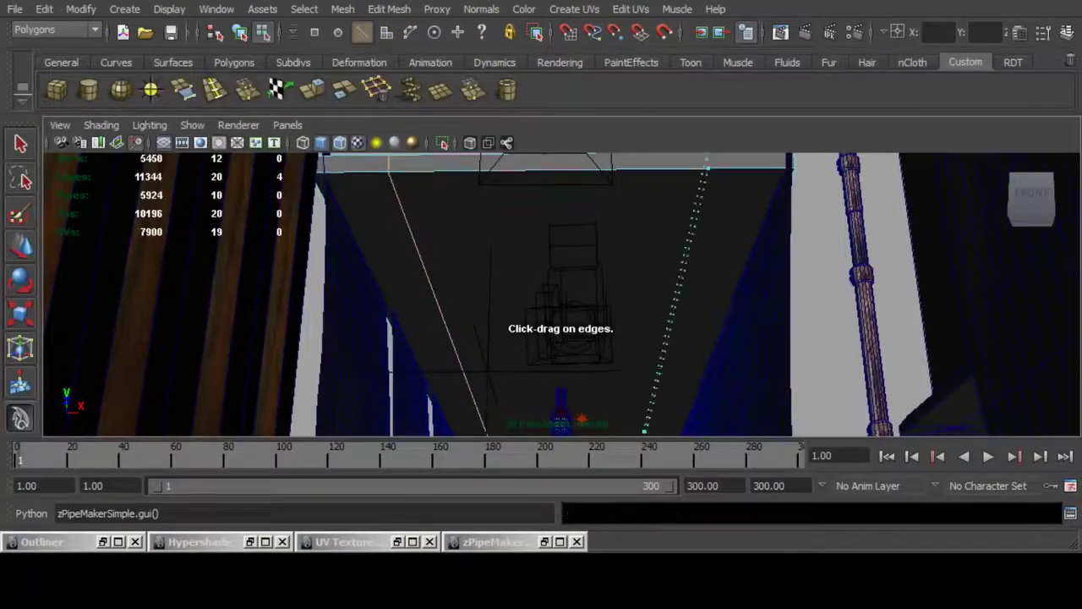
left_click(693, 223)
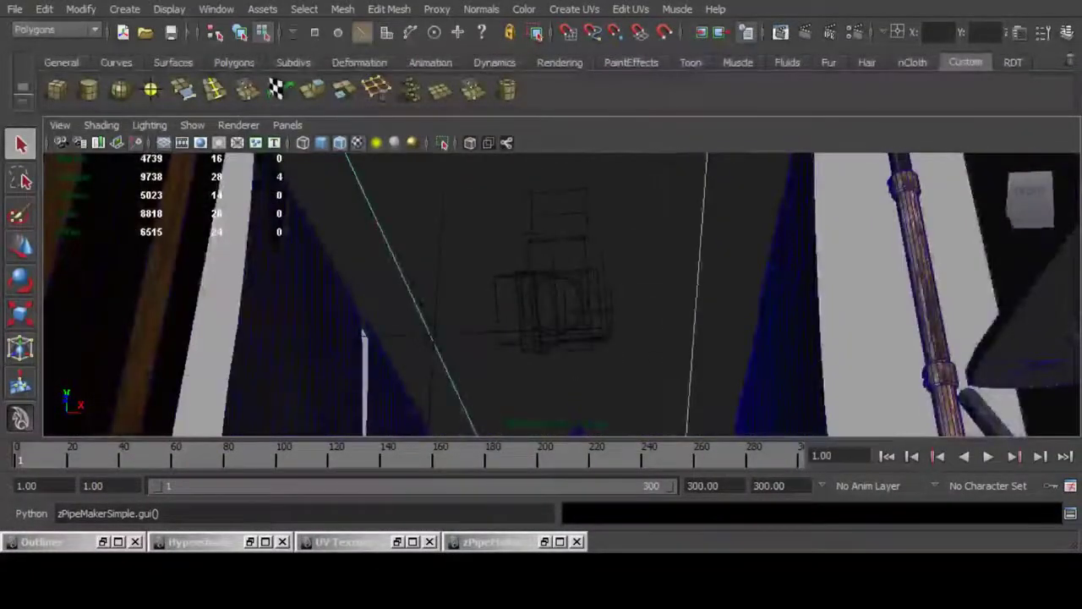
Step: Extrude the two outer face strips on the roof slab's underside downward into side beams
key("F11")
left_click(382, 287)
left_click(729, 266, "shift")
left_click(312, 89)
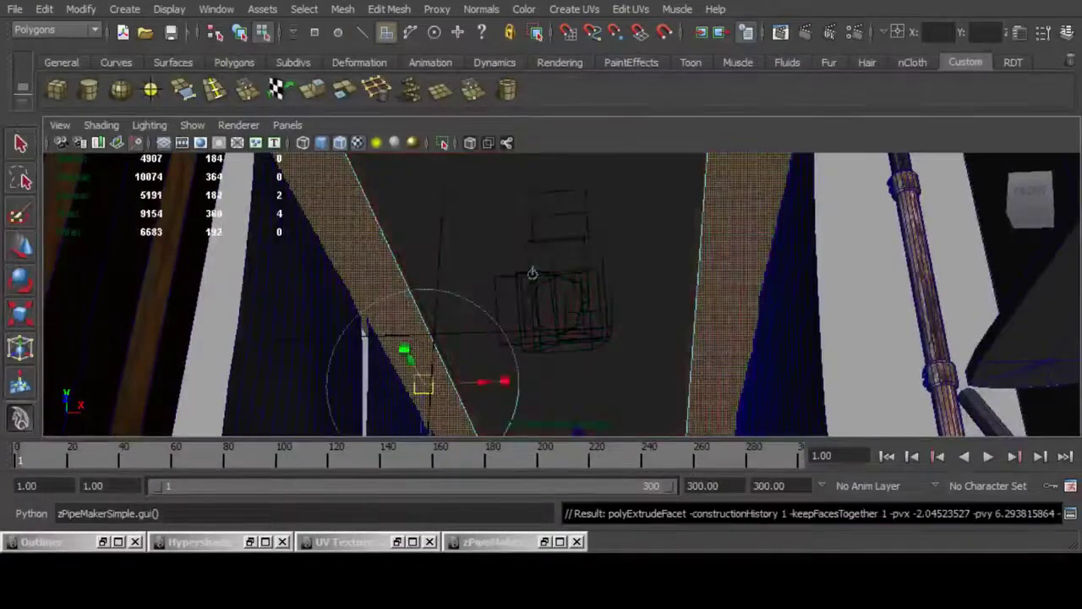
key("w")
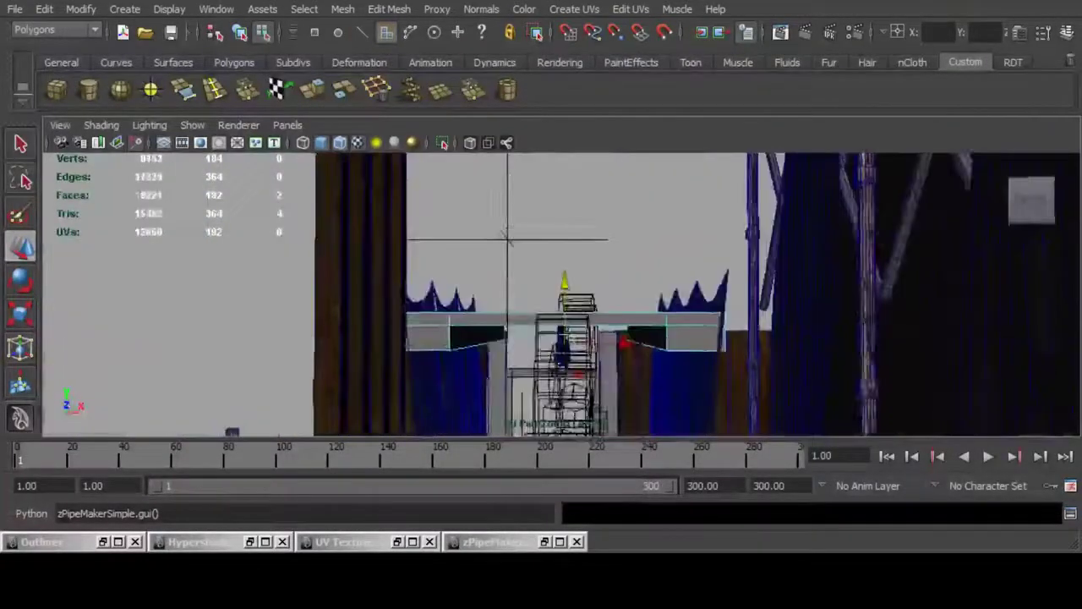
left_click_drag(507, 240, 535, 306, "alt")
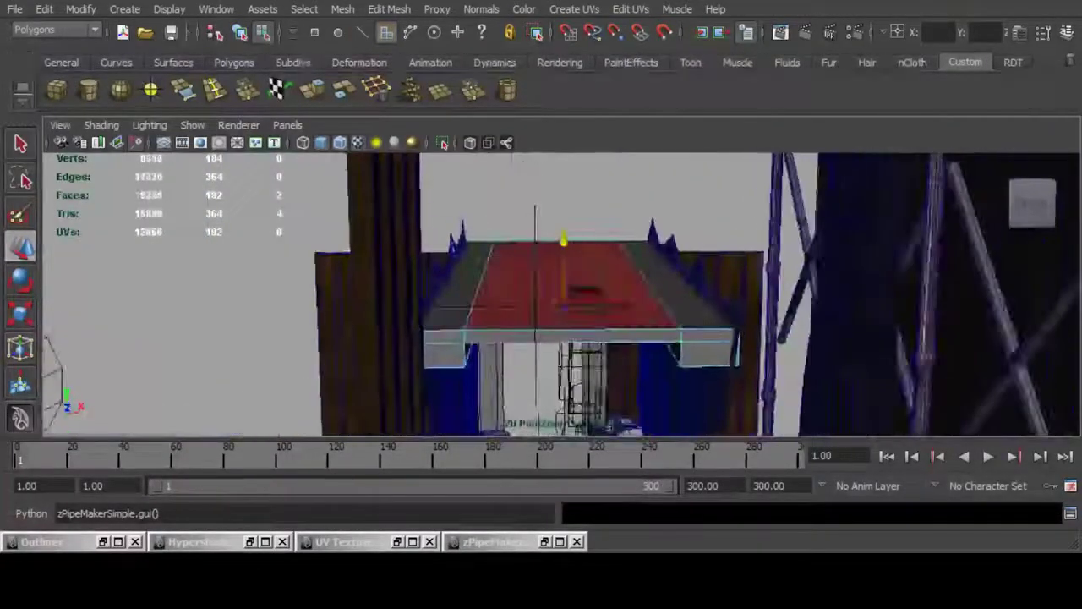
Step: Select the vertices of the roof's side beams and shift them sideways to fit the corridor walls
key("F9")
left_click_drag(340, 195, 518, 423)
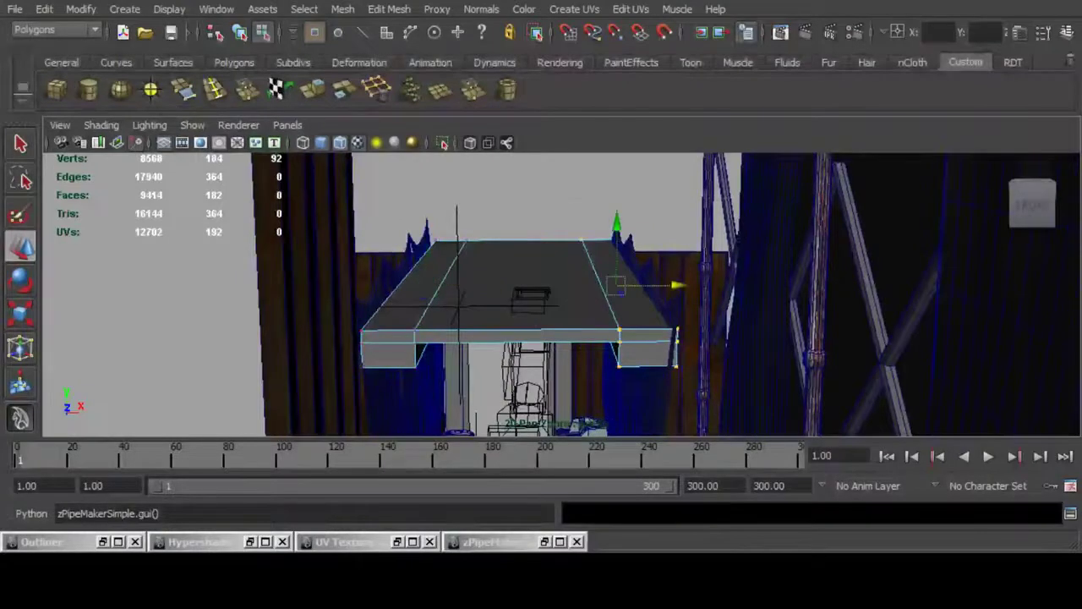
left_click_drag(678, 285, 674, 285)
left_click_drag(592, 338, 584, 203, "alt")
middle_click_drag(542, 321, 552, 285, "alt")
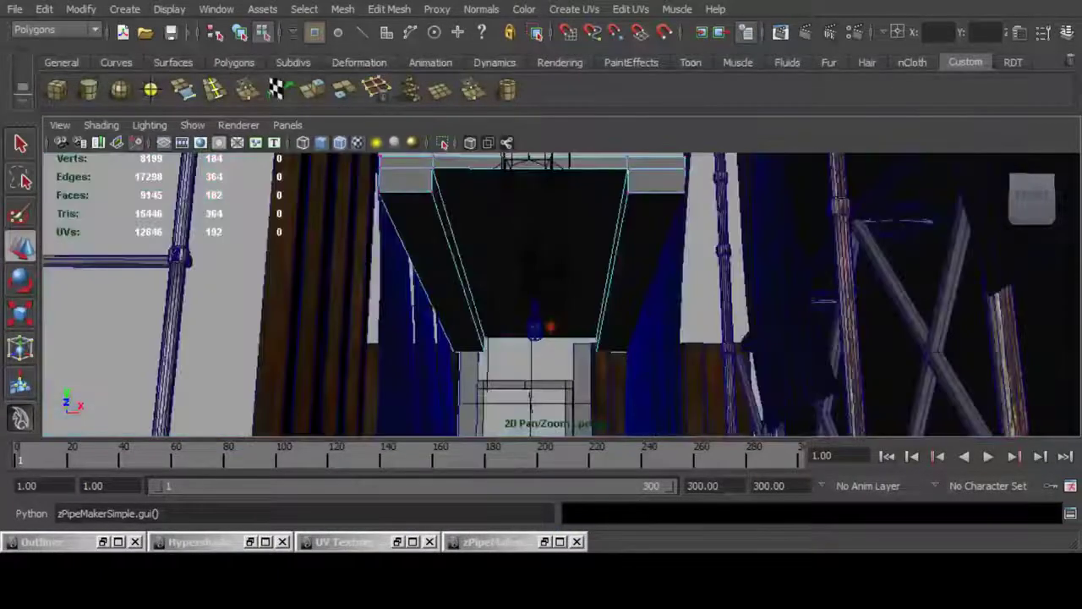
Step: Select the vertices of one roof side beam and shift them slightly inward
left_click_drag(542, 271, 541, 322, "alt")
left_click_drag(583, 188, 711, 330)
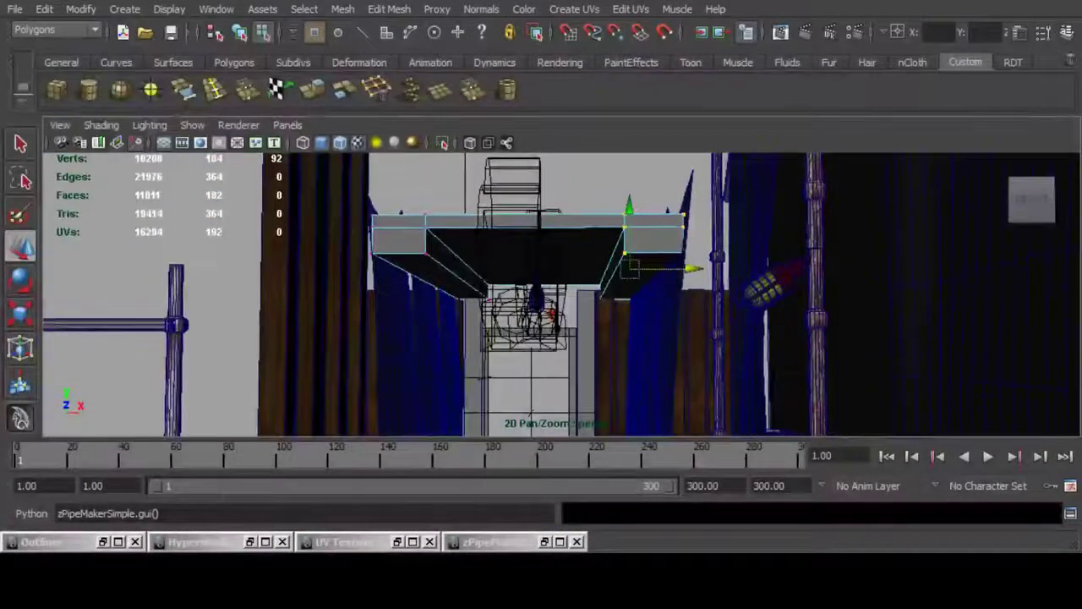
left_click_drag(691, 268, 673, 268)
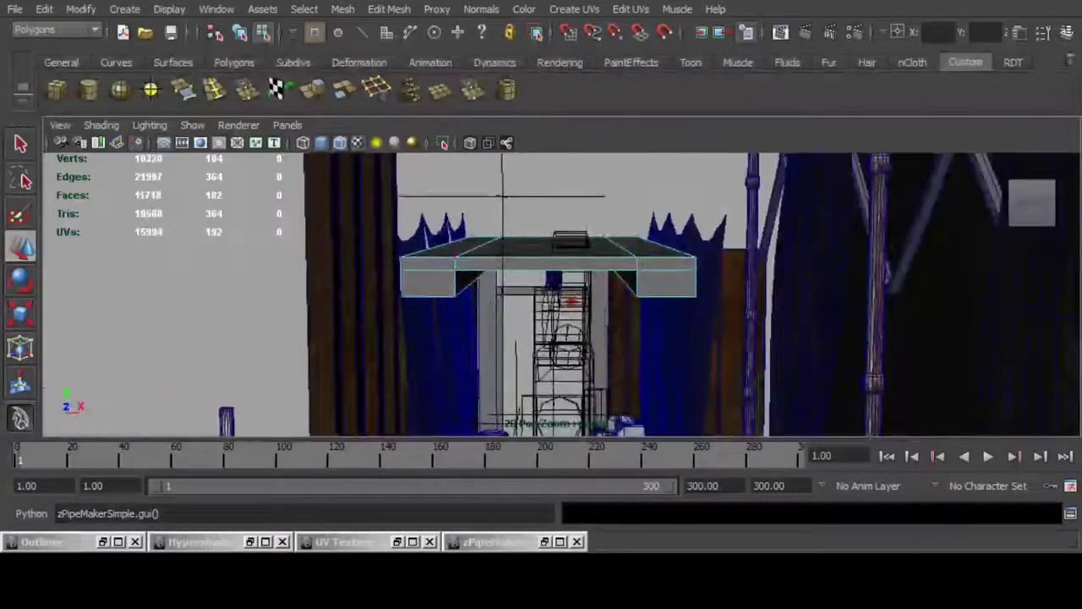
Step: Try to extrude the front end faces of both roof side beams forward, and check the Extrude Face options
key("F8")
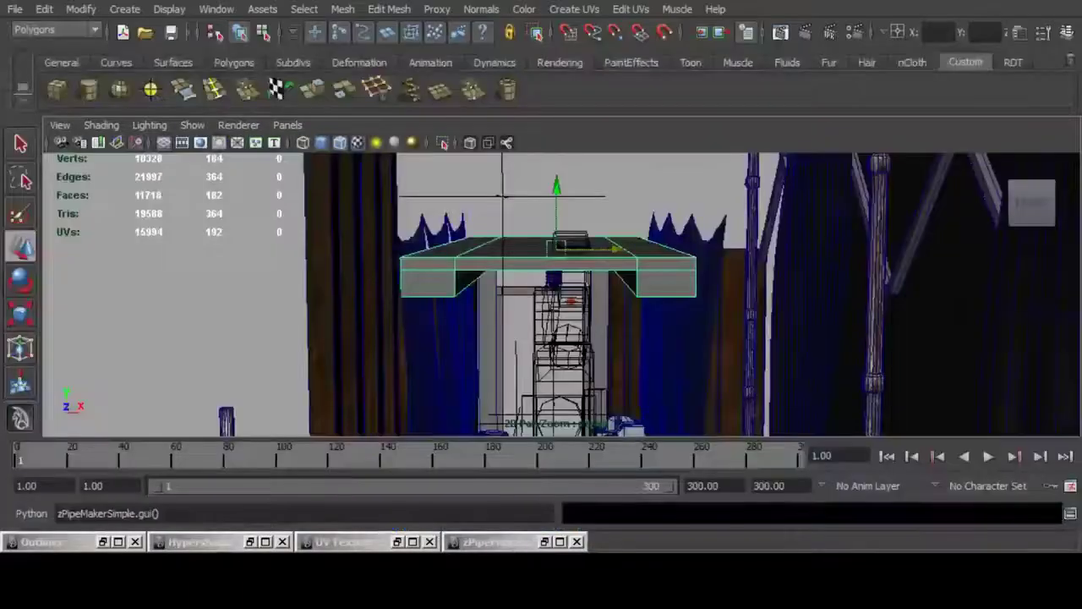
key("F11")
left_click(428, 284)
left_click(666, 284, "shift")
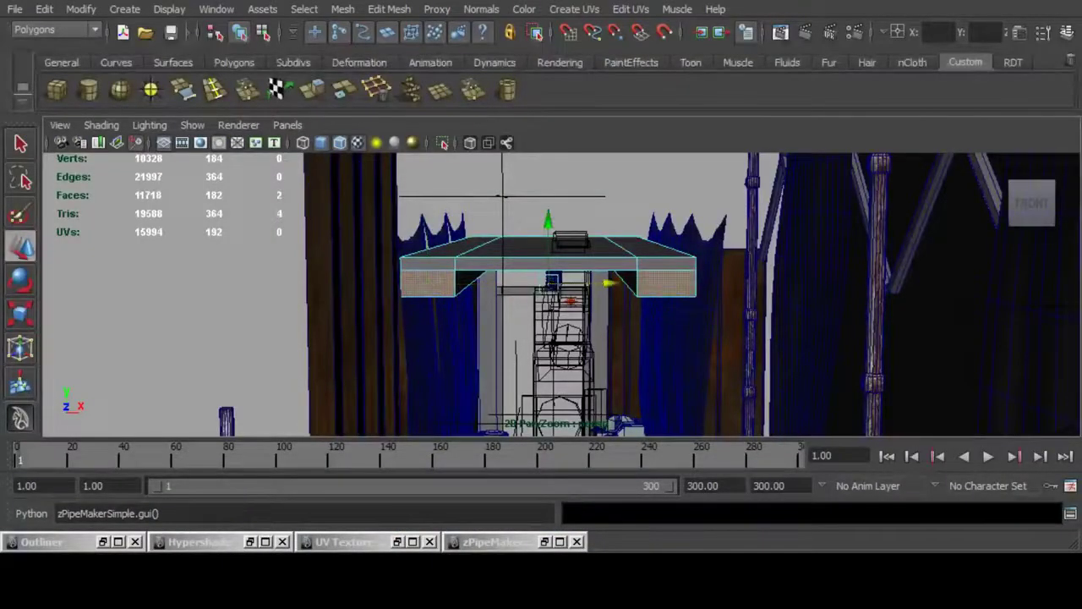
key("ctrl+e")
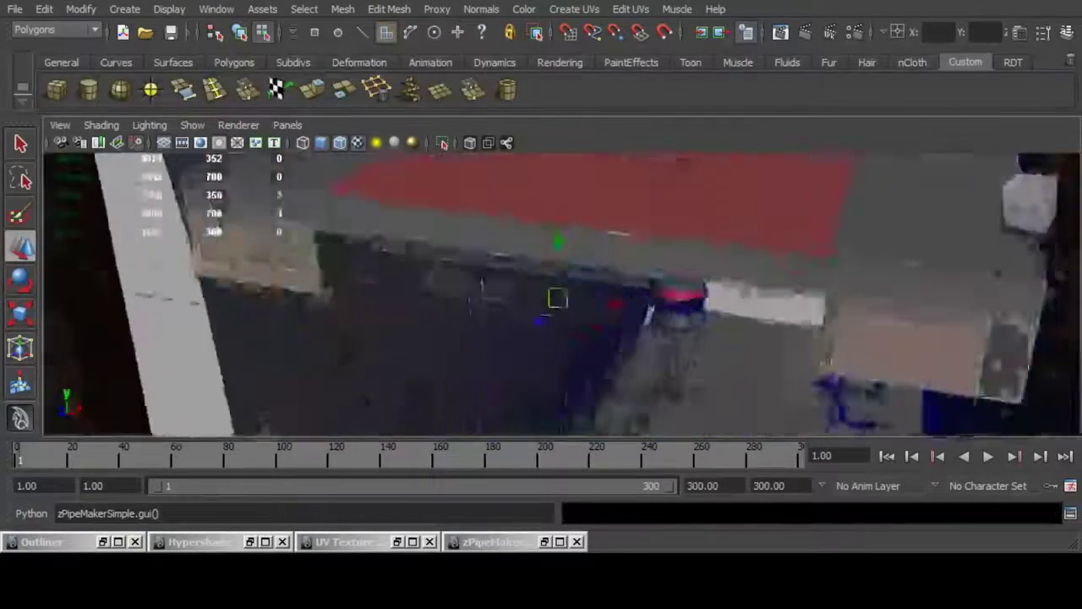
left_click_drag(617, 235, 575, 249, "alt")
left_click_drag(523, 321, 503, 336)
double_click(312, 89)
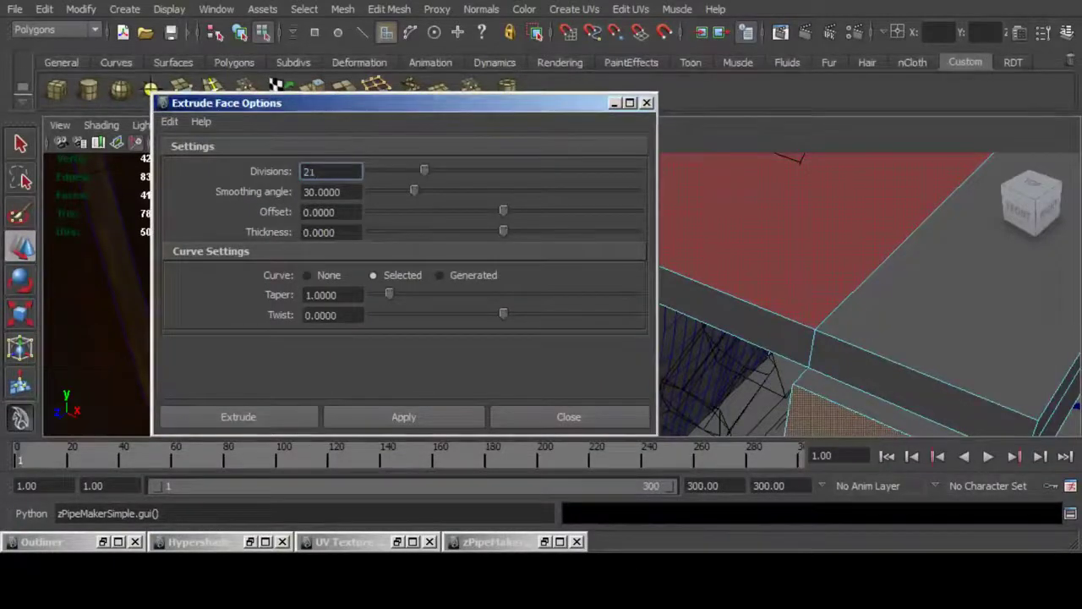
left_click(569, 417)
left_click_drag(609, 279, 694, 262, "alt")
Step: Undo the recent beam edits back to the slab with its two outer underside strips selected and not extruded
key("ctrl+z")
key("ctrl+z")
key("ctrl+z")
key("ctrl+z")
key("ctrl+z")
key("ctrl+z")
key("ctrl+z")
key("ctrl+z")
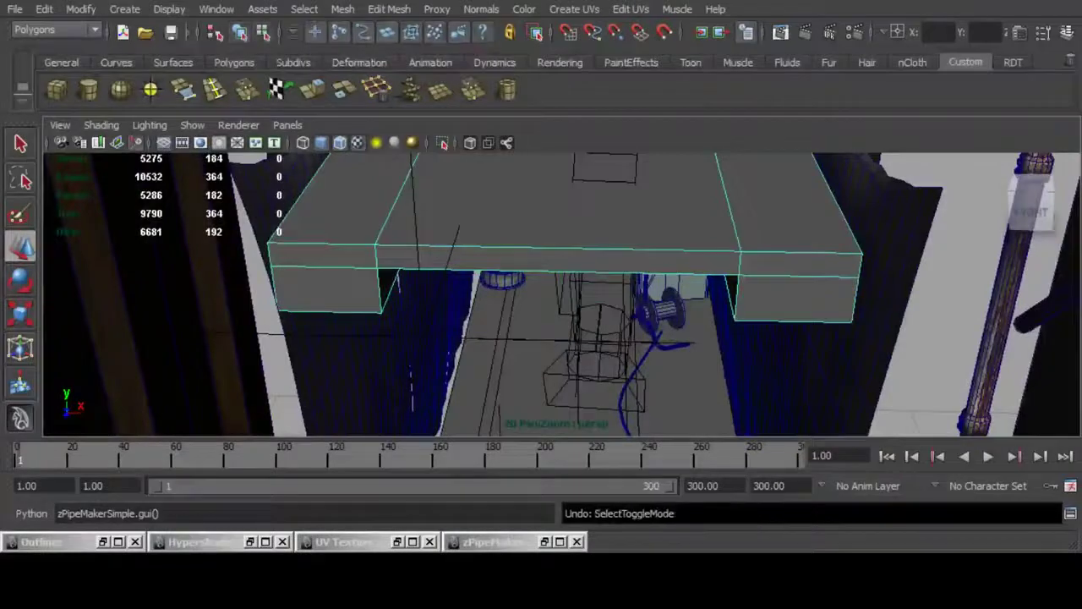
key("ctrl+z")
key("ctrl+z")
key("ctrl+z")
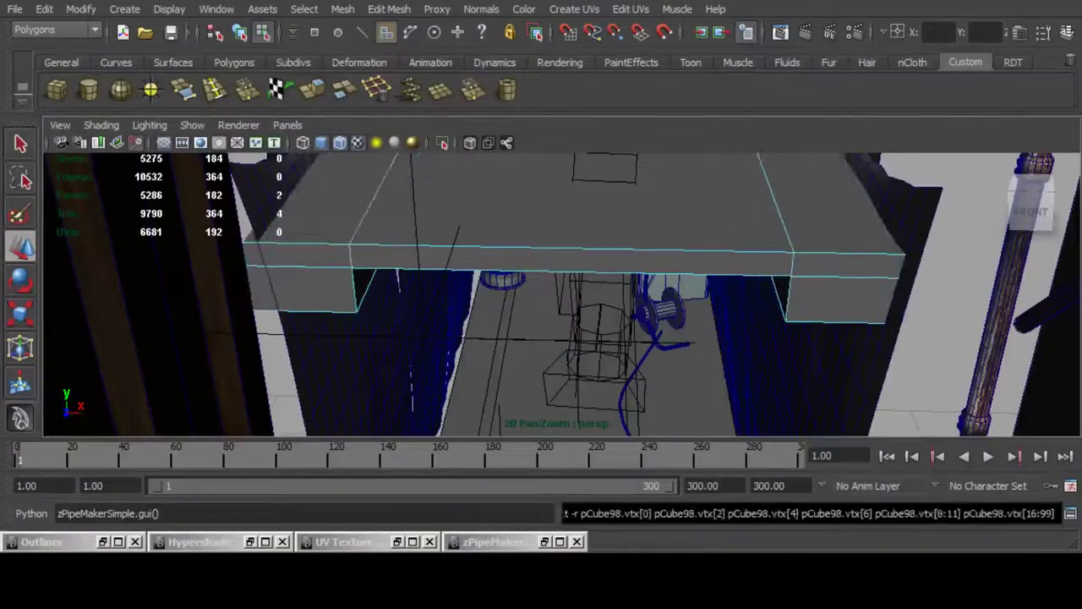
key("ctrl+z")
key("ctrl+z")
key("ctrl+z")
key("ctrl+z")
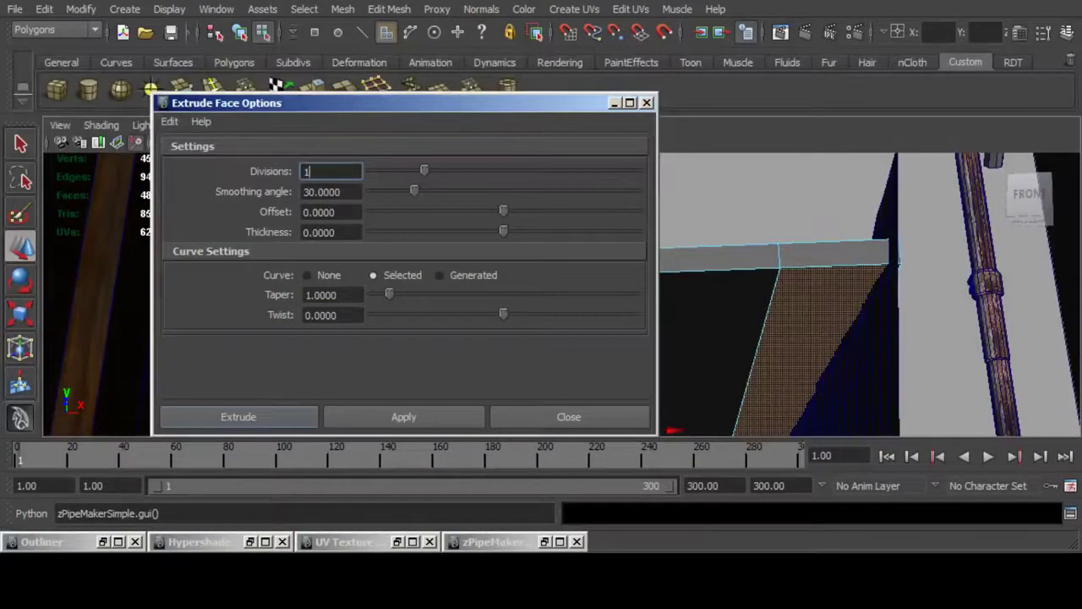
Step: Extrude the two outer underside strips of the roof slab down into shallow side beams, using 1 division
left_click(239, 417)
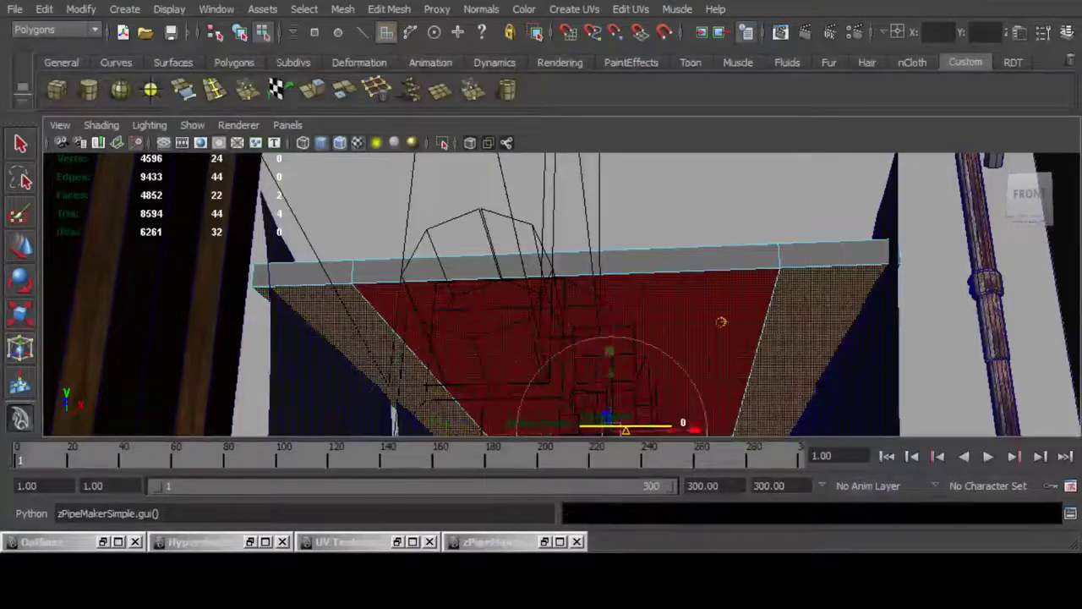
mouse_move(721, 322)
middle_mouse_down()
mouse_move(722, 343)
mouse_move(721, 331)
middle_mouse_up()
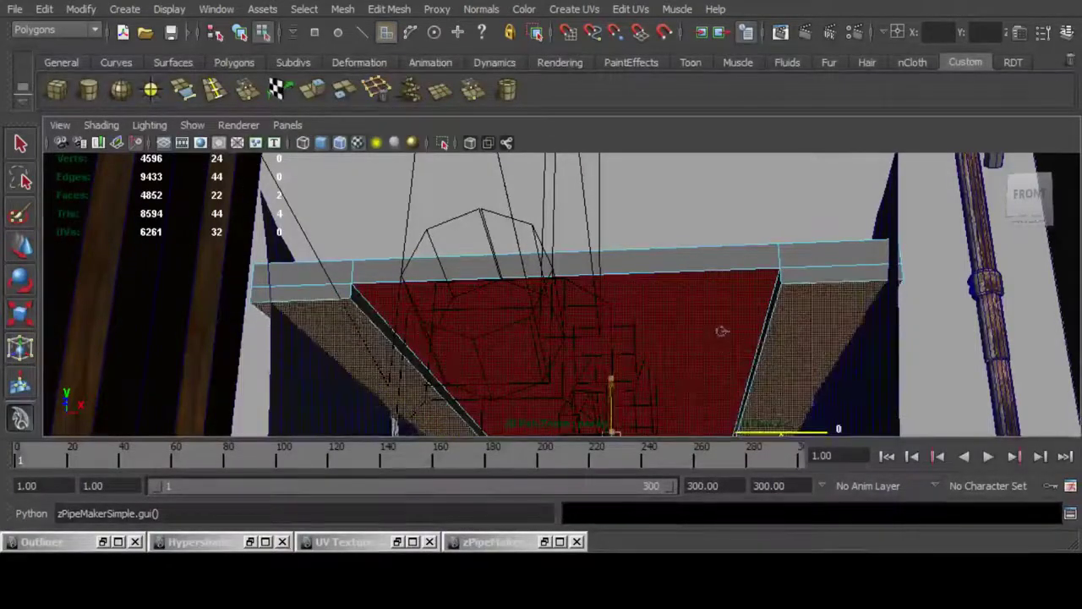
left_click_drag(611, 380, 612, 383)
Step: Extrude the front end faces of both shallow side beams
left_click(303, 292)
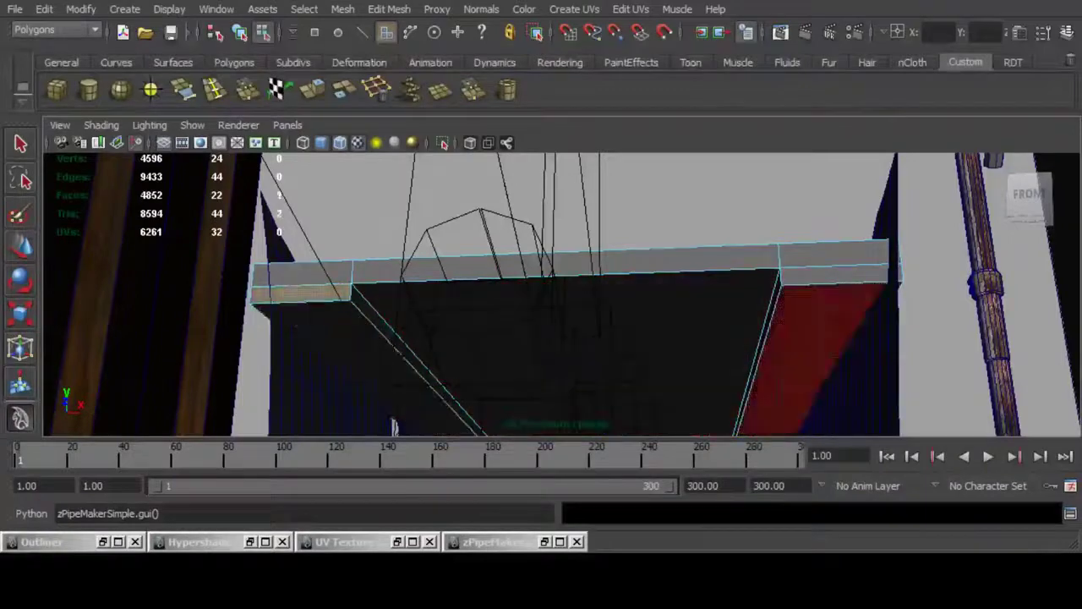
left_click(834, 276, "shift")
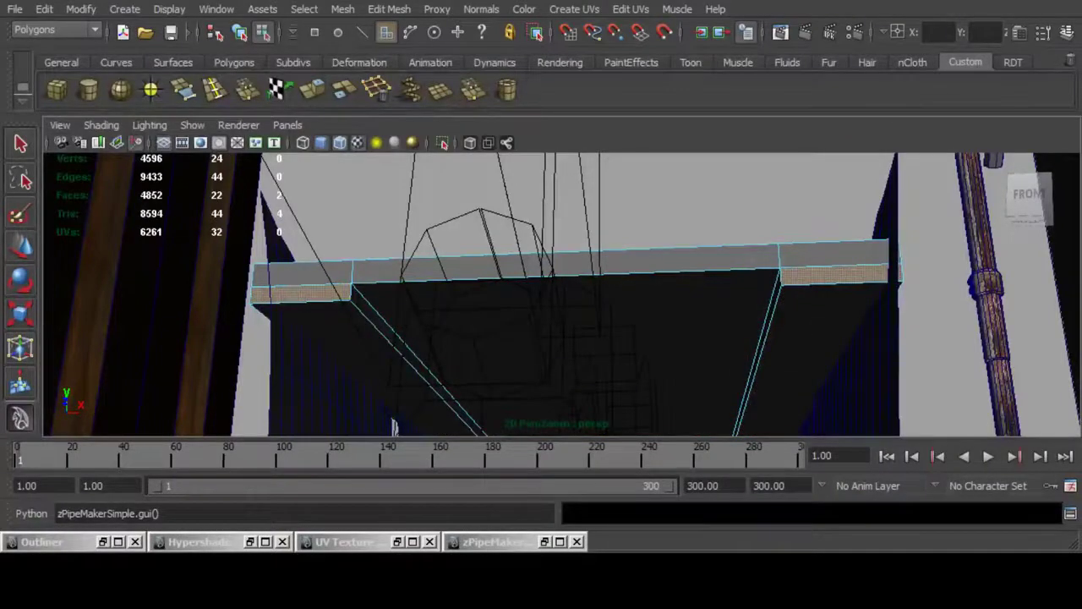
left_click(312, 89)
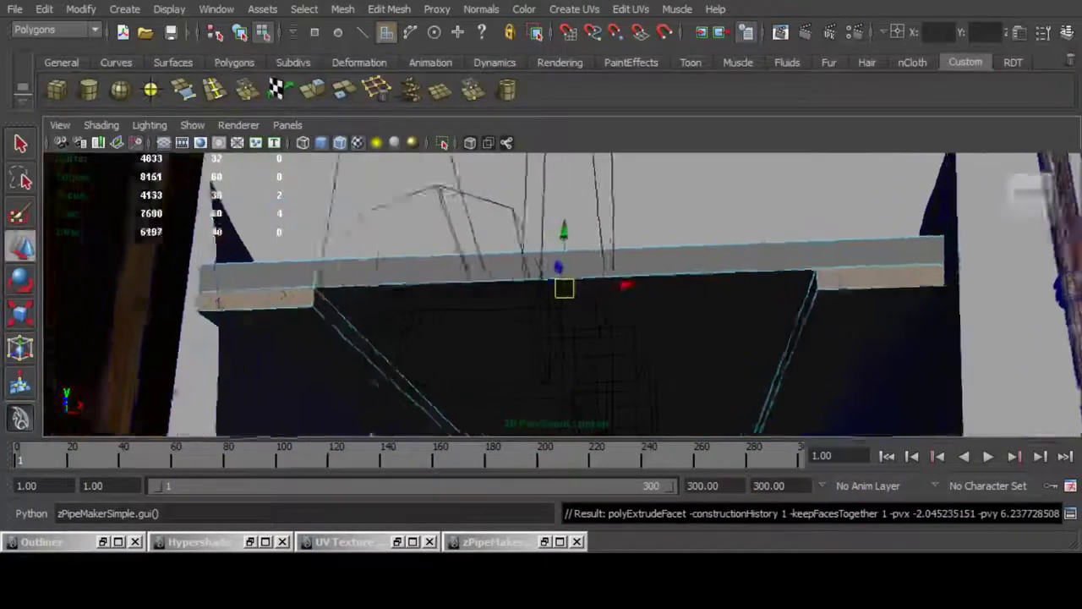
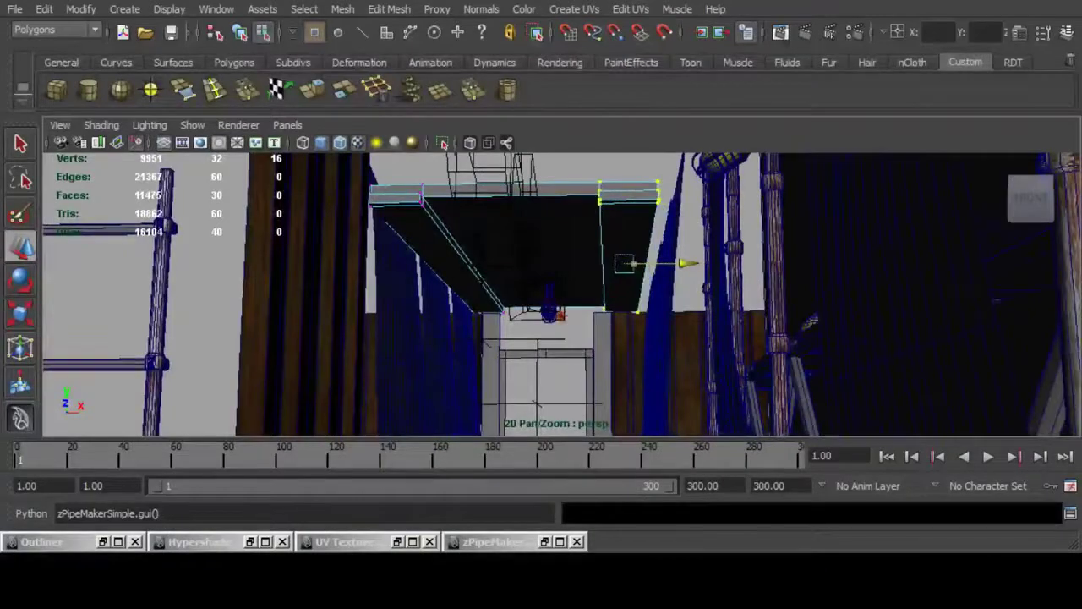
Step: Shift the vertices along one long side of the roof outward to fit the corridor wall
left_click_drag(686, 264, 697, 264)
left_click_drag(592, 254, 604, 355, "alt")
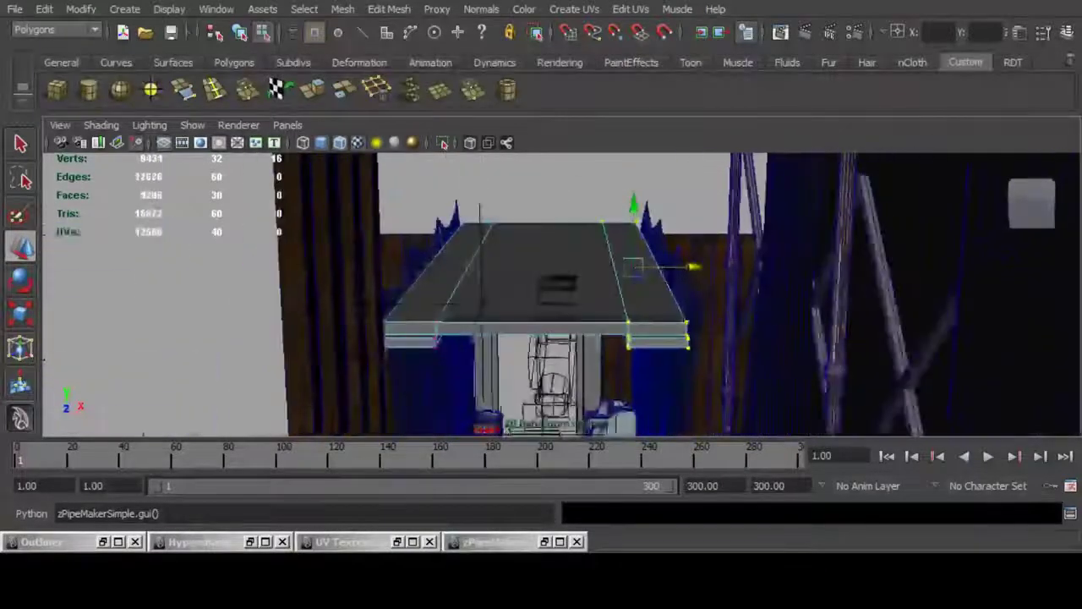
left_click(728, 203)
left_click_drag(592, 279, 605, 288, "alt")
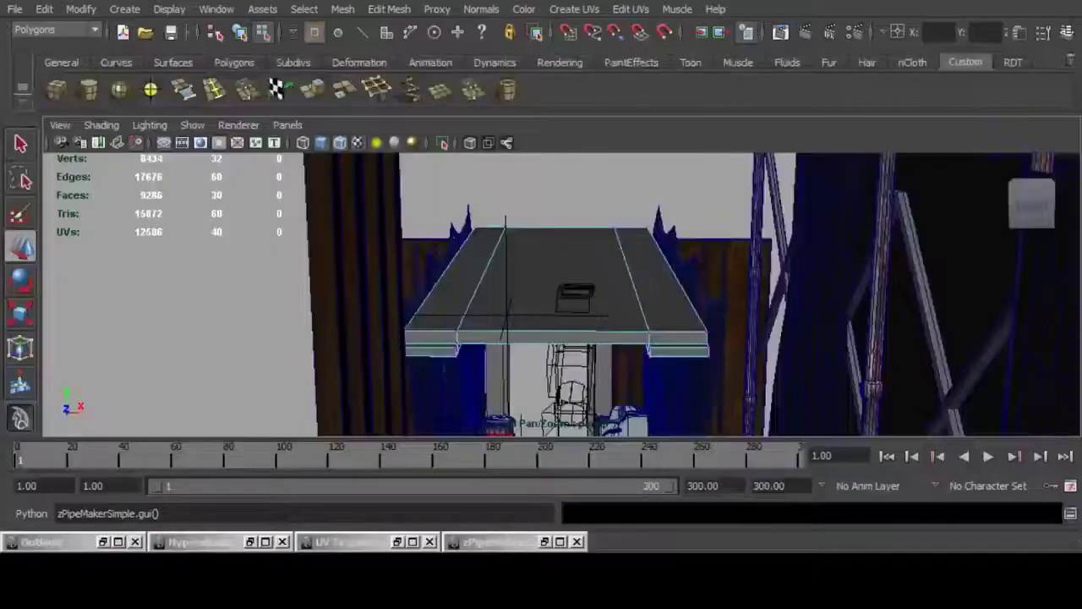
Step: Raise the three top faces of the roof slab to thicken it and extrude them into an upper layer
left_click_drag(583, 330, 585, 271, "alt")
key("F11")
left_click(461, 269)
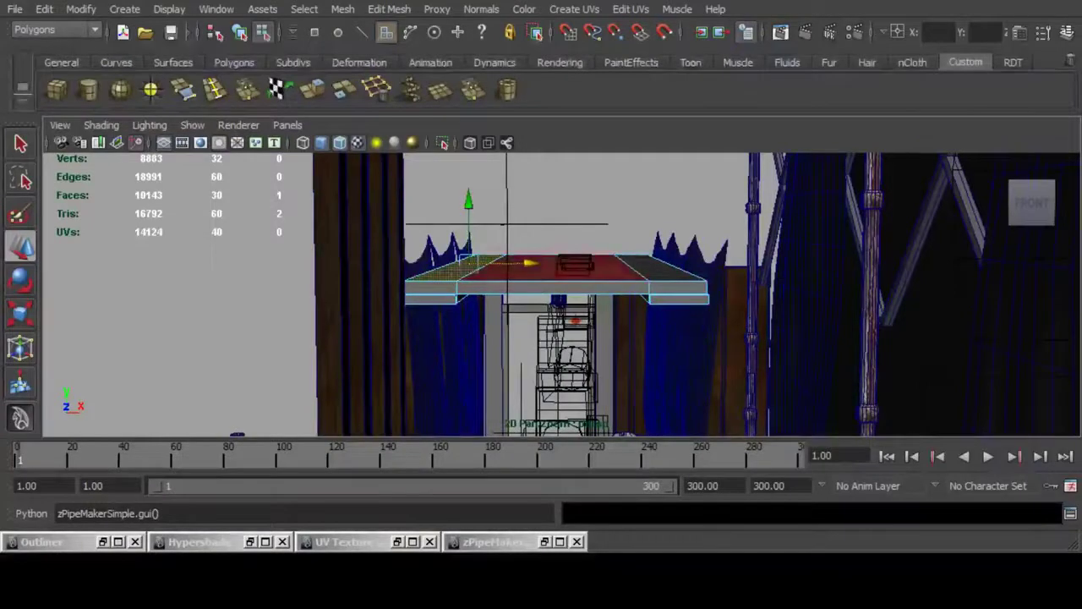
left_click(549, 269, "shift")
left_click(653, 269, "shift")
left_click_drag(558, 203, 558, 179)
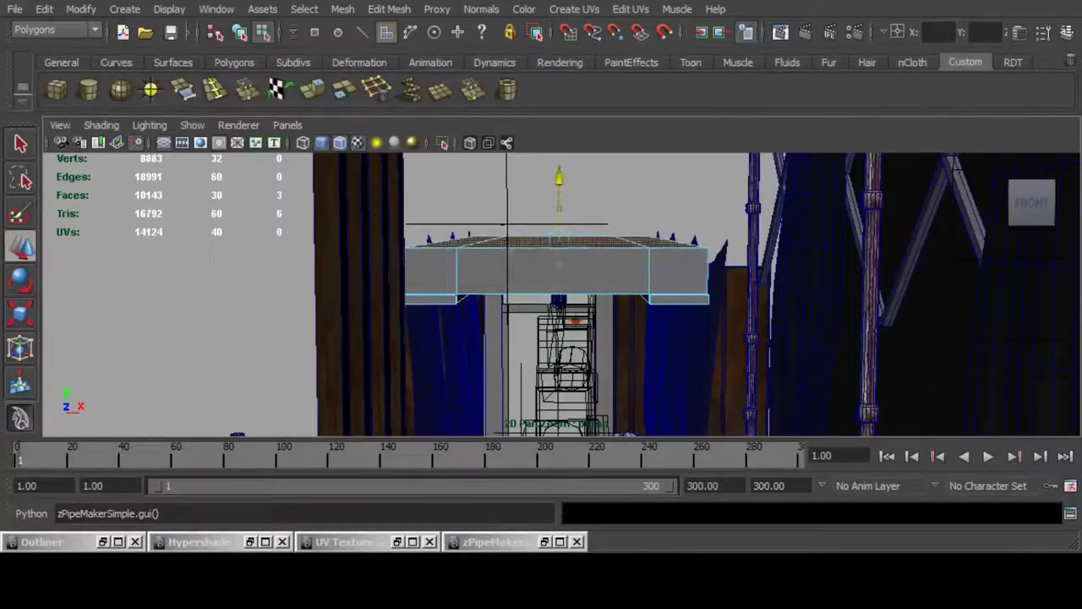
key("ctrl+e")
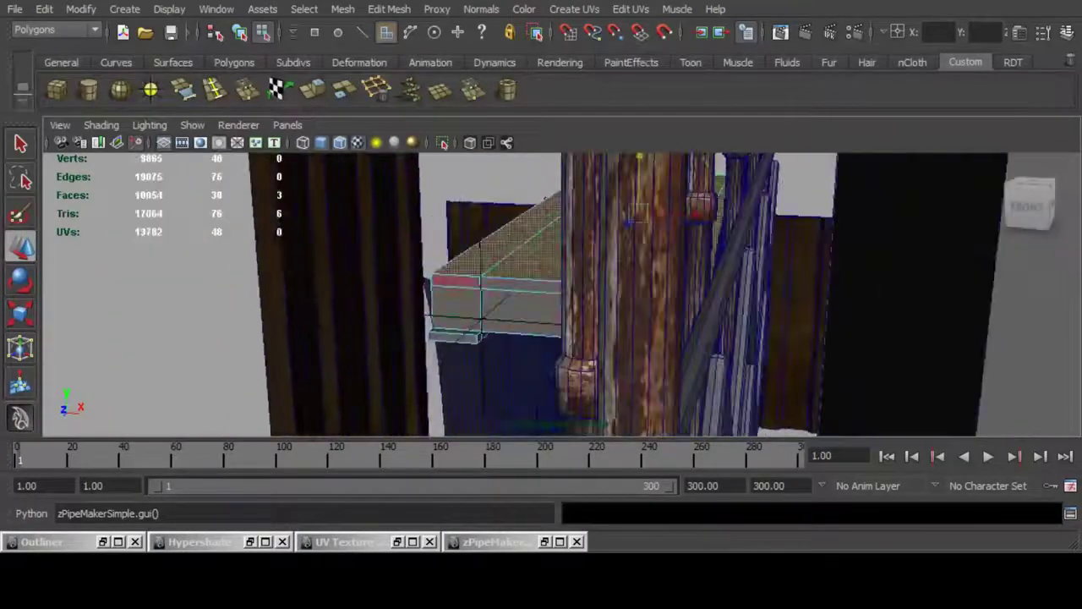
Step: Extrude the three front faces of the roof's thin upper layer and return to object mode
left_click(457, 281)
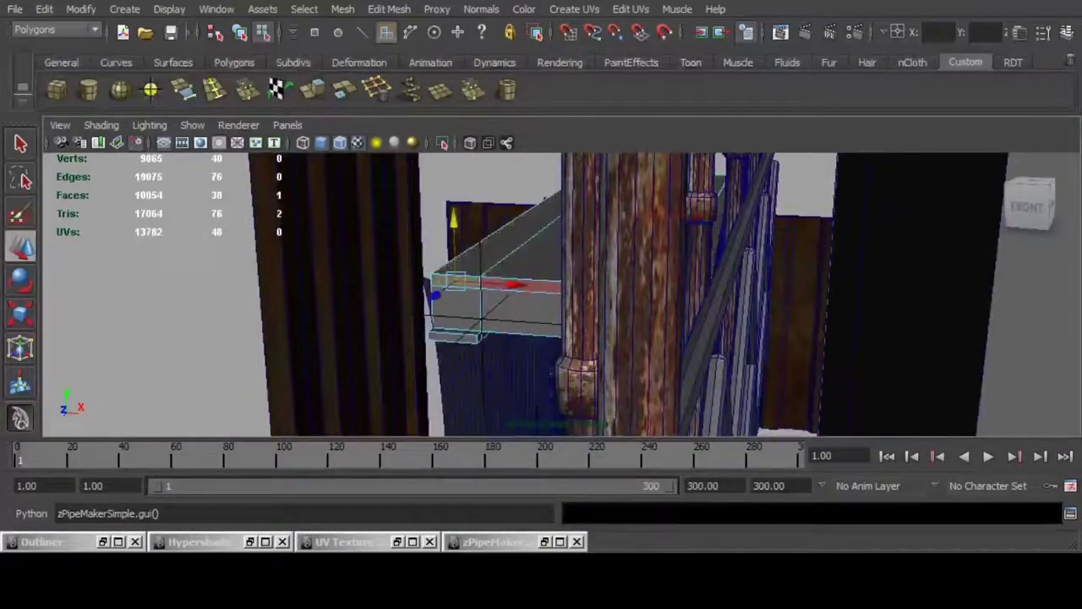
left_click(597, 308, "shift")
left_click_drag(461, 284, 575, 258, "alt")
left_click(745, 336, "shift")
left_click(312, 88)
key("w")
scroll(592, 313, "up", 3)
key("f")
scroll(583, 253, "down", 5)
key("F8")
left_click(584, 212)
scroll(584, 254, "down", 3)
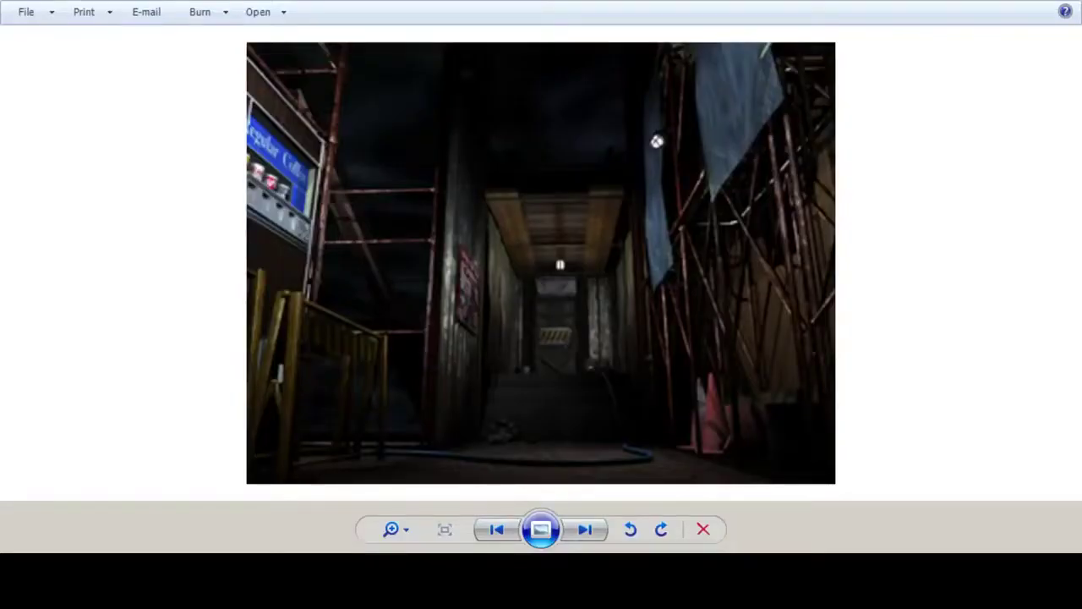
Step: Close the Blender console window and look over the running processes in Task Manager
key("alt+Tab")
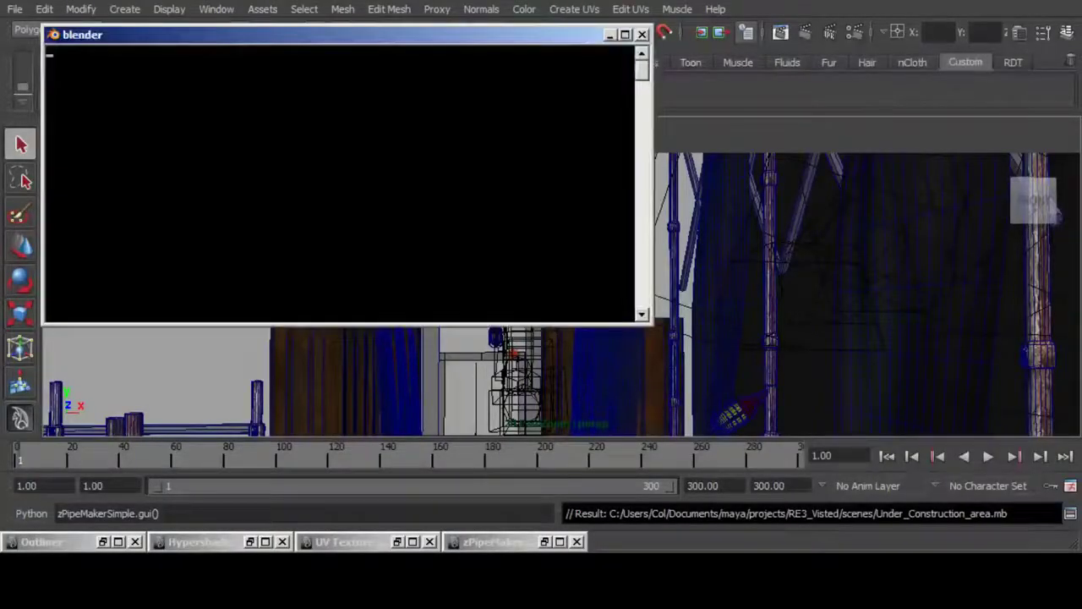
left_click(643, 35)
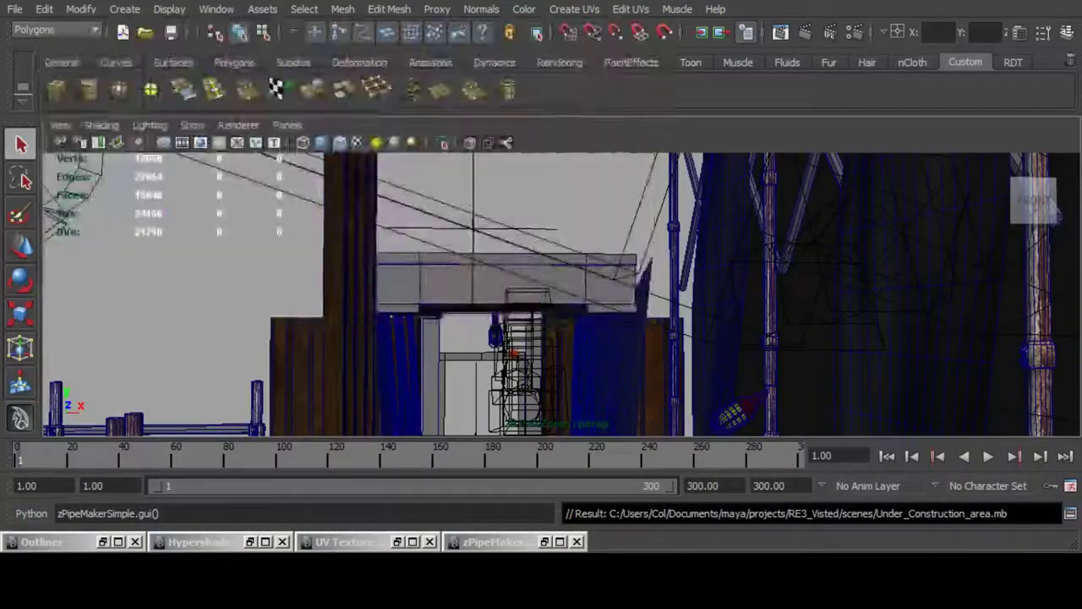
right_click(853, 589)
left_click(911, 531)
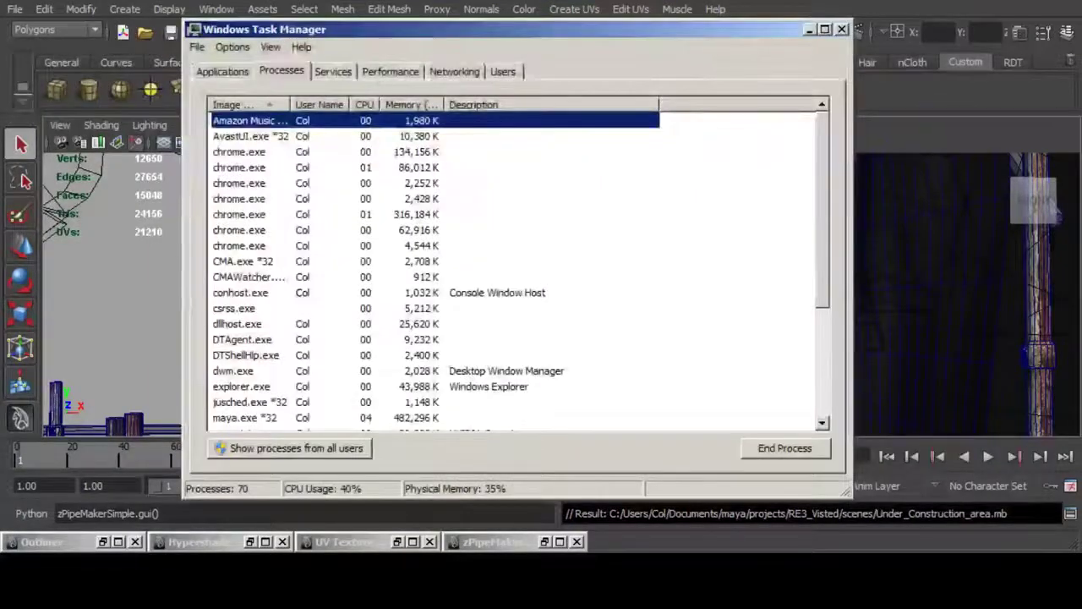
left_click(841, 29)
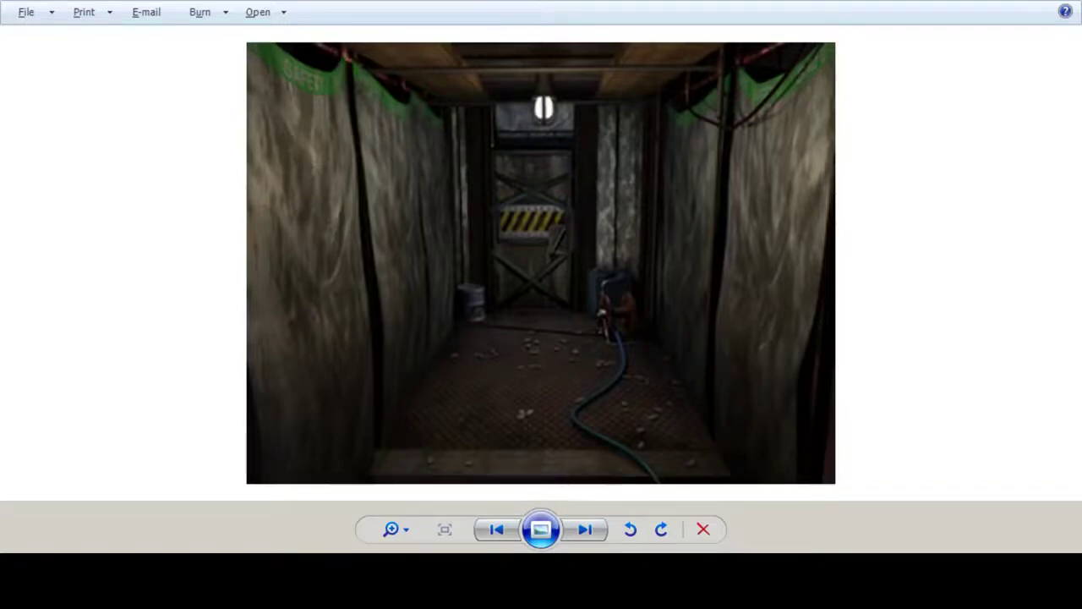
Step: Compare the corridor reference renders and create a thin vertical cylinder pole on the ground beside the corridor's side wall
key("Right")
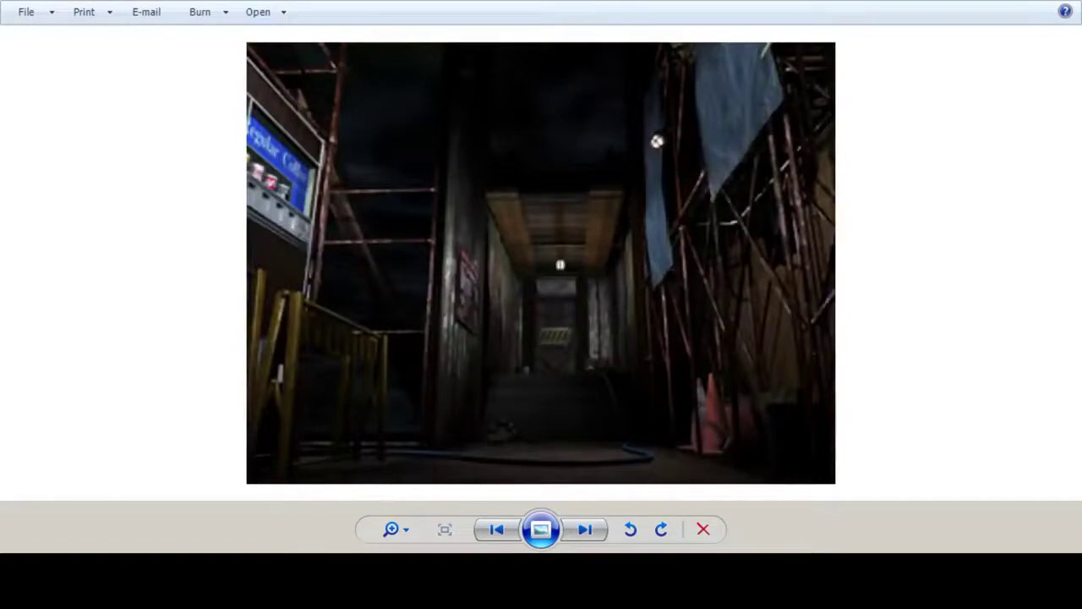
key("Left")
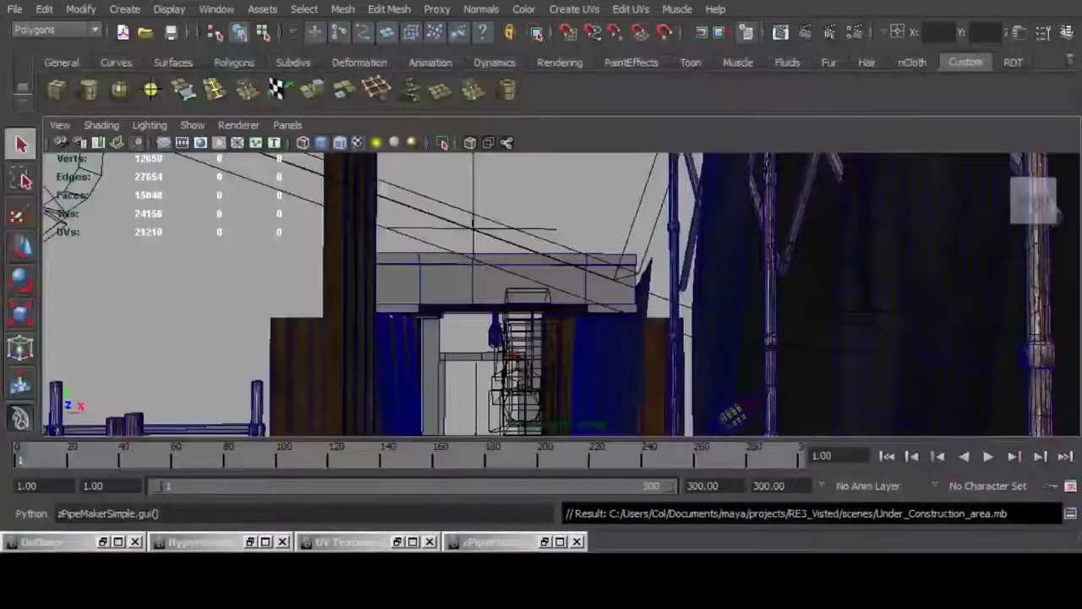
scroll(541, 296, "up", 5)
left_click_drag(524, 296, 677, 283, "alt")
left_click(88, 90)
scroll(558, 294, "down", 4)
key("backslash")
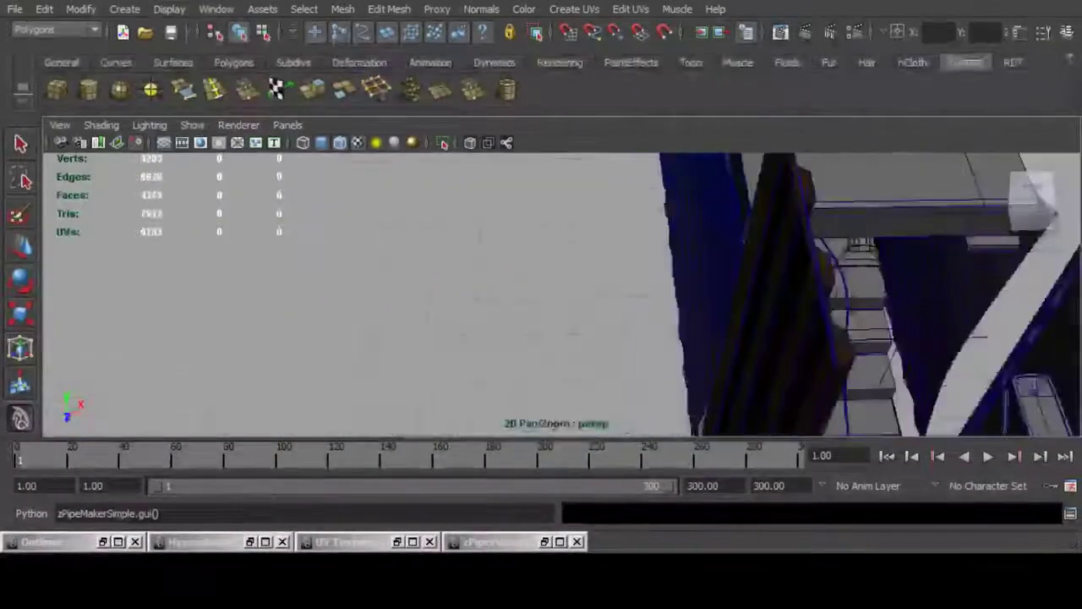
scroll(559, 295, "up", 4)
left_click(667, 295)
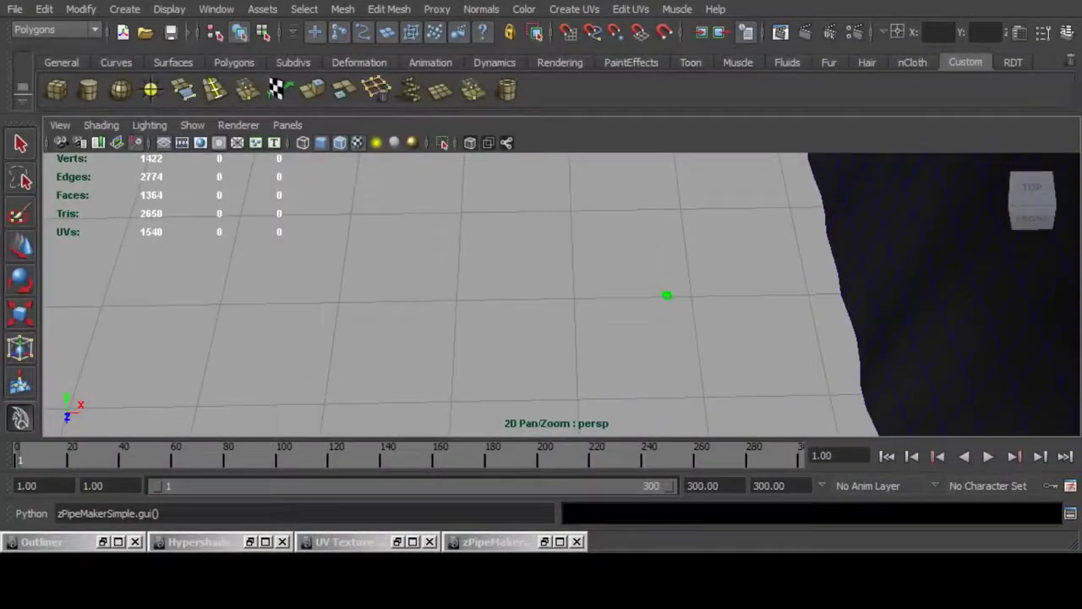
left_click_drag(668, 294, 691, 139)
middle_click_drag(685, 186, 667, 203, "alt")
left_click_drag(643, 288, 711, 228, "alt")
middle_click_drag(710, 229, 711, 313, "alt")
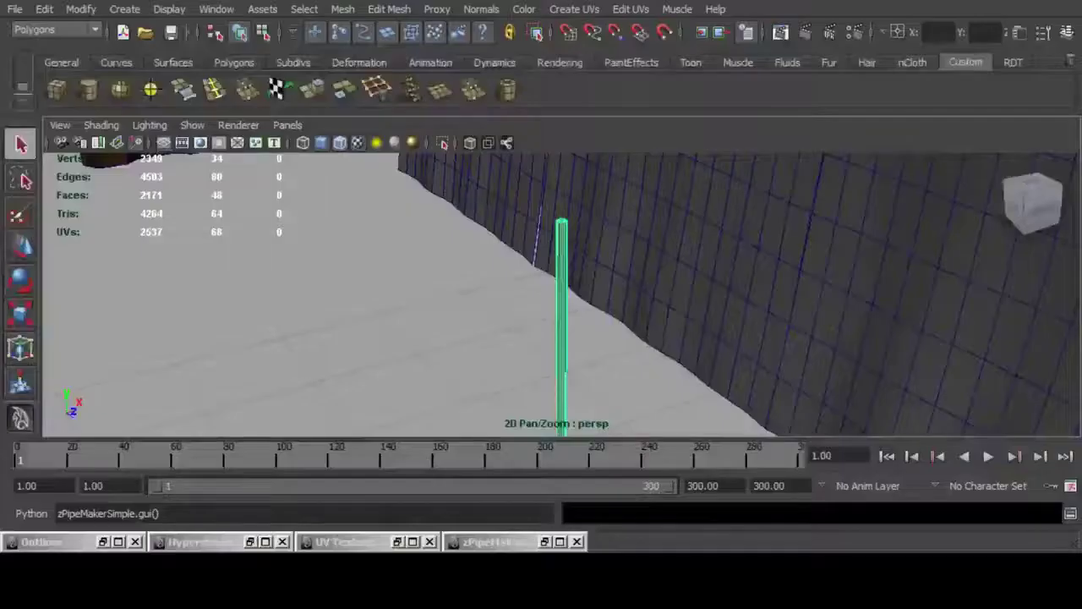
Step: Duplicate the thin pole and move the copy along the corridor wall
key("w")
scroll(562, 295, "down", 3)
left_click_drag(561, 304, 605, 317, "alt")
key("ctrl+d")
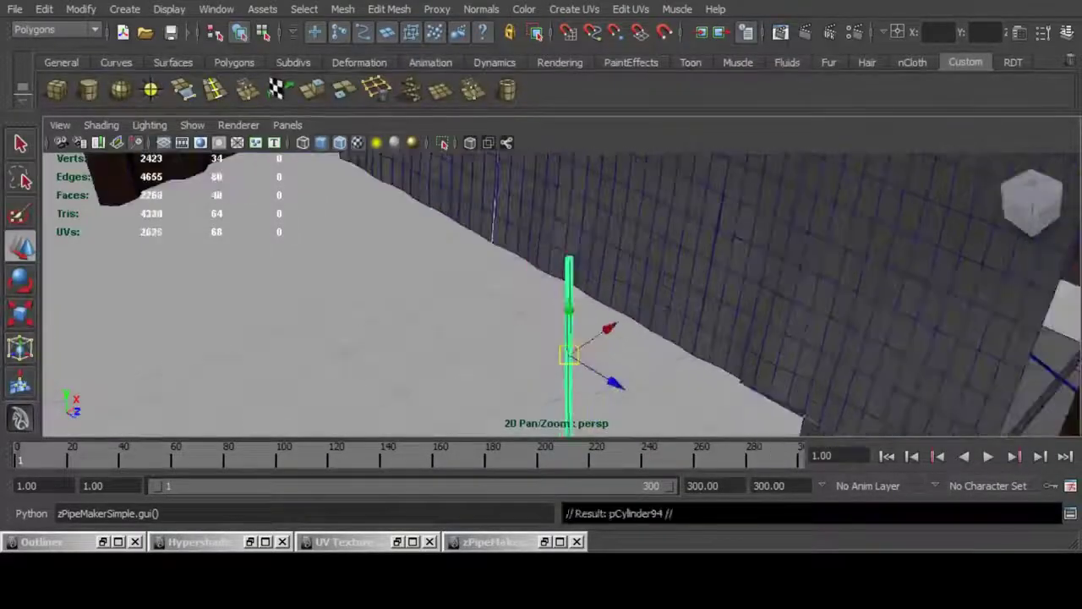
left_click_drag(614, 382, 511, 319)
Step: Extrude the top faces of the thin pole beside the corridor wall and scale them outward into a slightly wider rim
left_click(572, 269)
key("f")
left_click(551, 386)
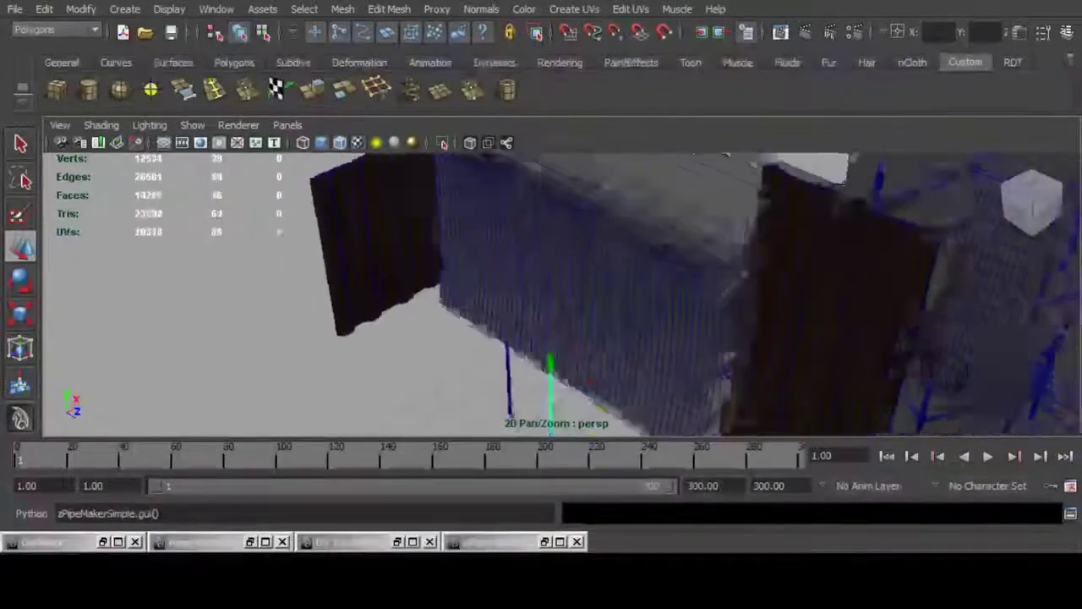
key("f")
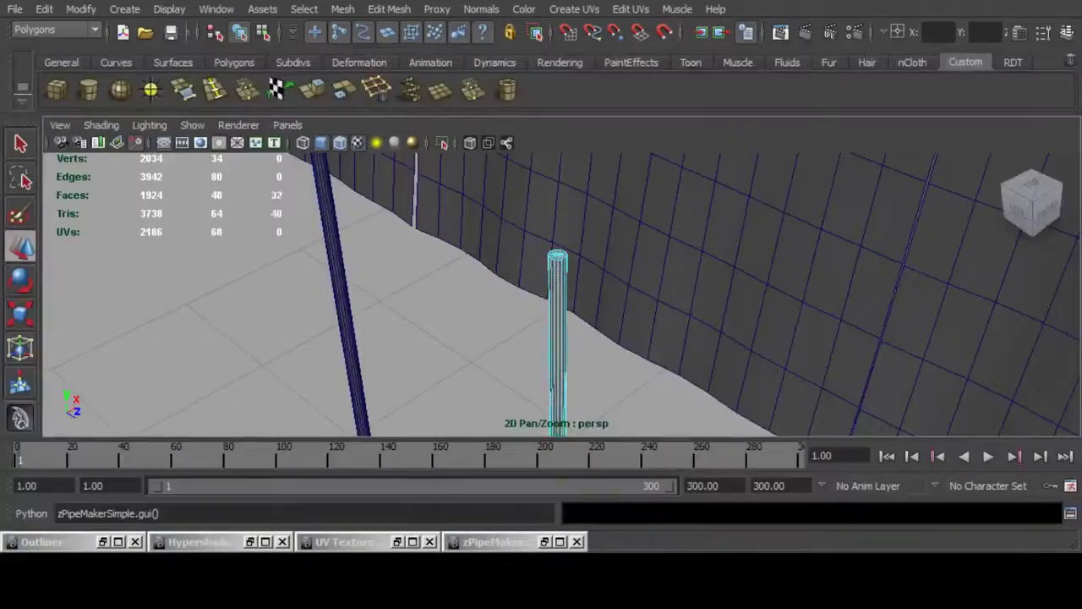
key("ctrl+e")
key("r")
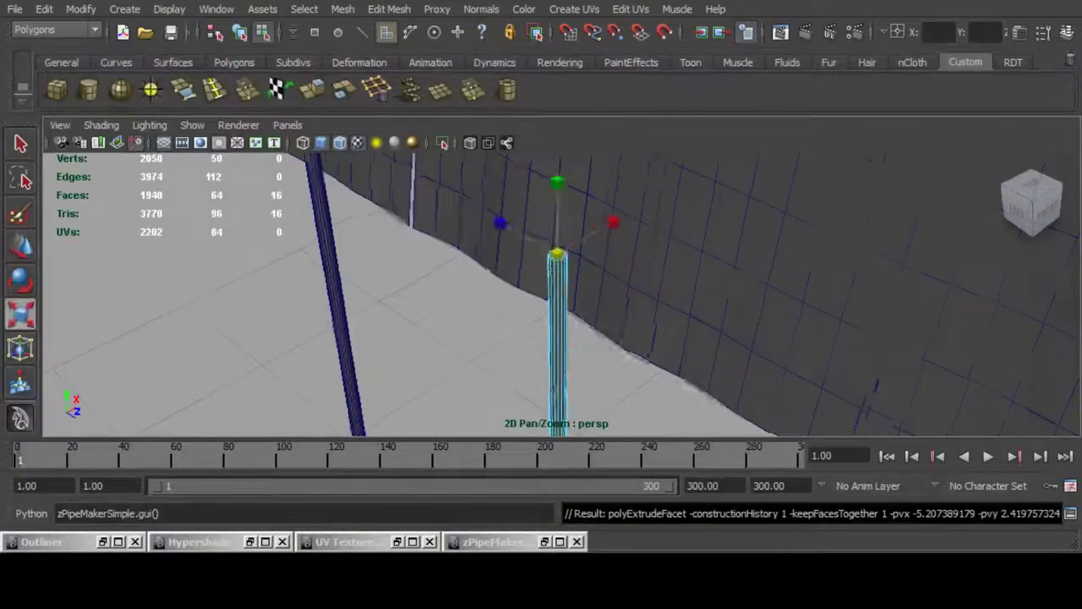
key("f")
scroll(659, 258, "down", 3)
left_click_drag(660, 258, 634, 304, "alt")
left_click_drag(562, 237, 584, 237, "ctrl")
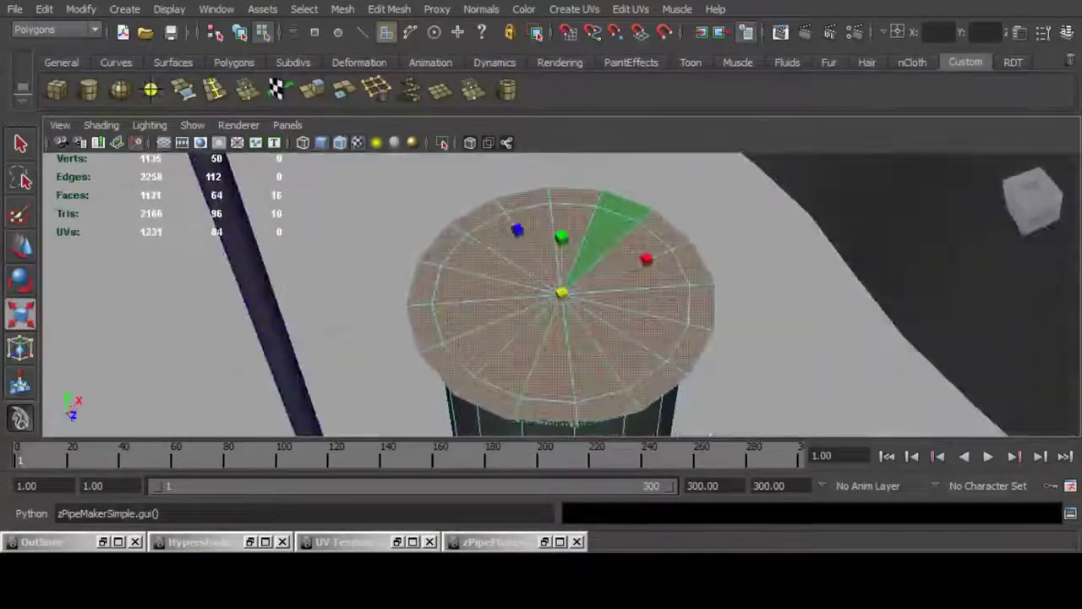
Step: Raise the widened rim and extrude its top faces upward to form a straight collar on the pole
key("w")
left_click_drag(583, 338, 575, 241, "alt")
key("ctrl+e")
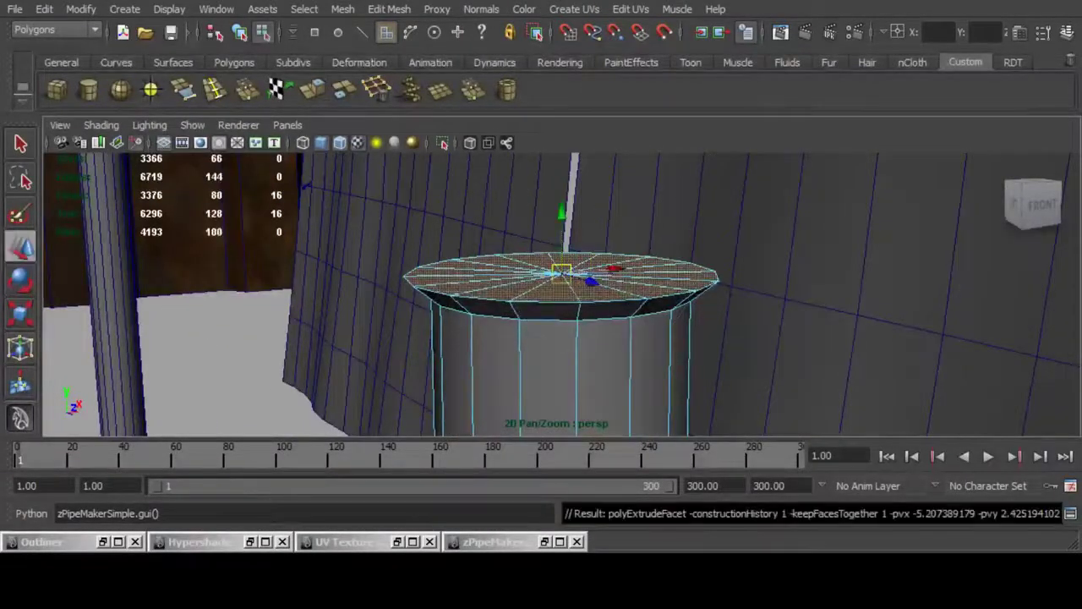
left_click_drag(561, 212, 561, 101)
scroll(561, 253, "down", 5)
left_click_drag(562, 322, 541, 258, "alt")
left_click_drag(559, 245, 559, 175)
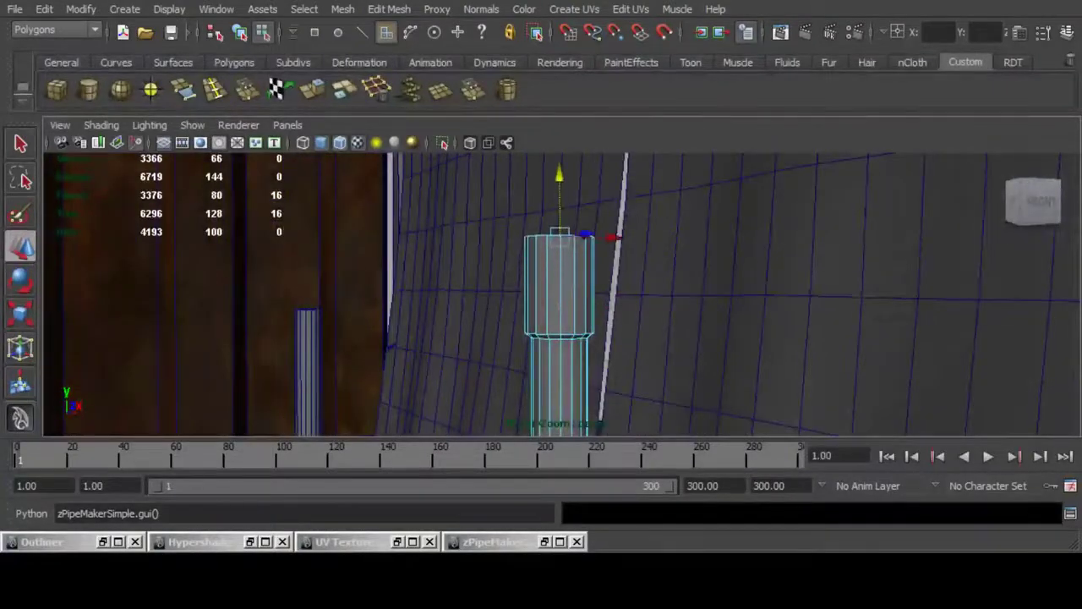
Step: Extrude the collar's top faces slightly upward and scale them inward to taper the collar
left_click(313, 90)
key("w")
left_click_drag(542, 271, 548, 314, "alt")
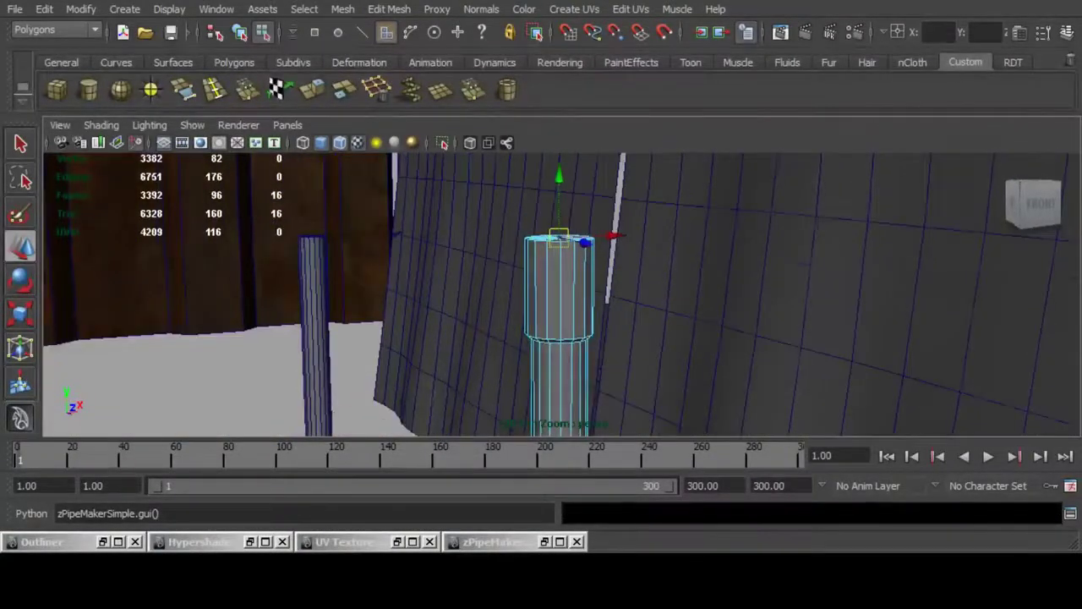
left_click_drag(559, 176, 559, 164)
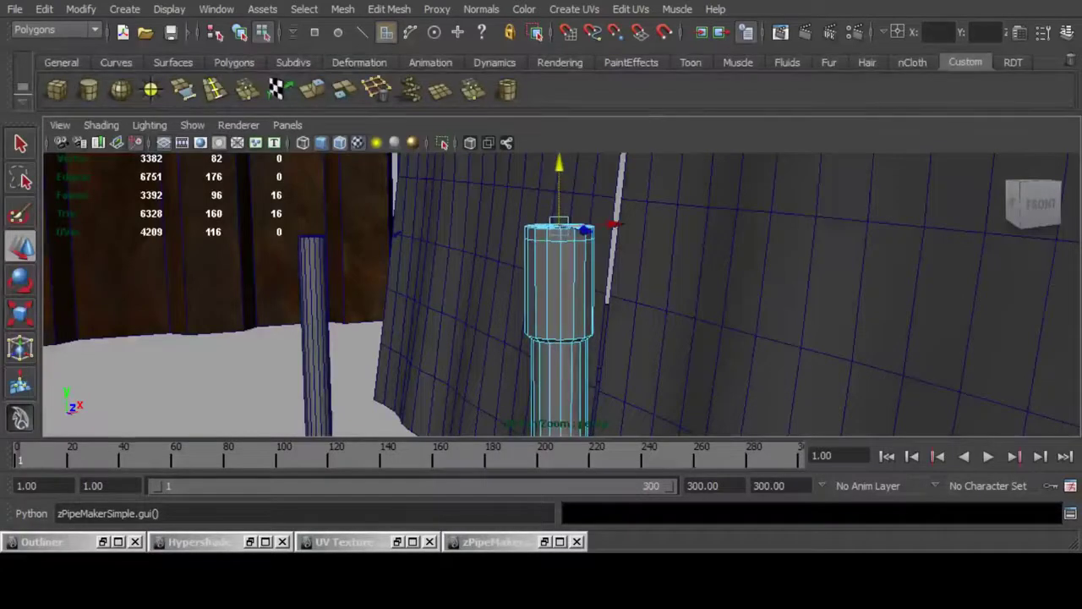
key("r")
left_click_drag(541, 271, 544, 317, "alt")
left_click_drag(559, 230, 531, 231)
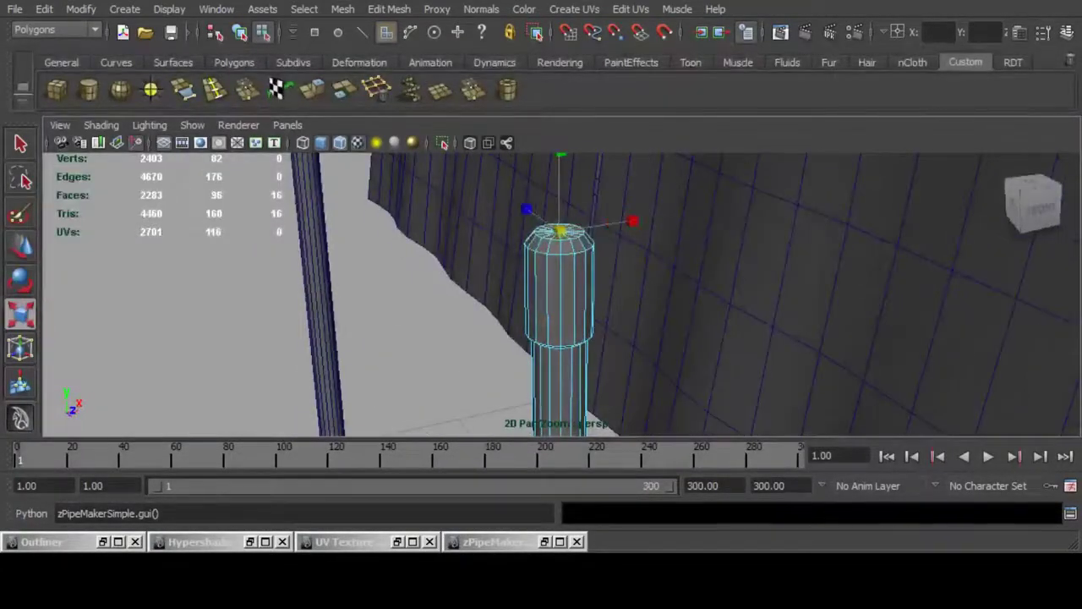
Step: Extrude the tapered collar's top faces far upward into a tall upper pole section and return to object mode
left_click(313, 90)
key("w")
scroll(561, 294, "down", 5)
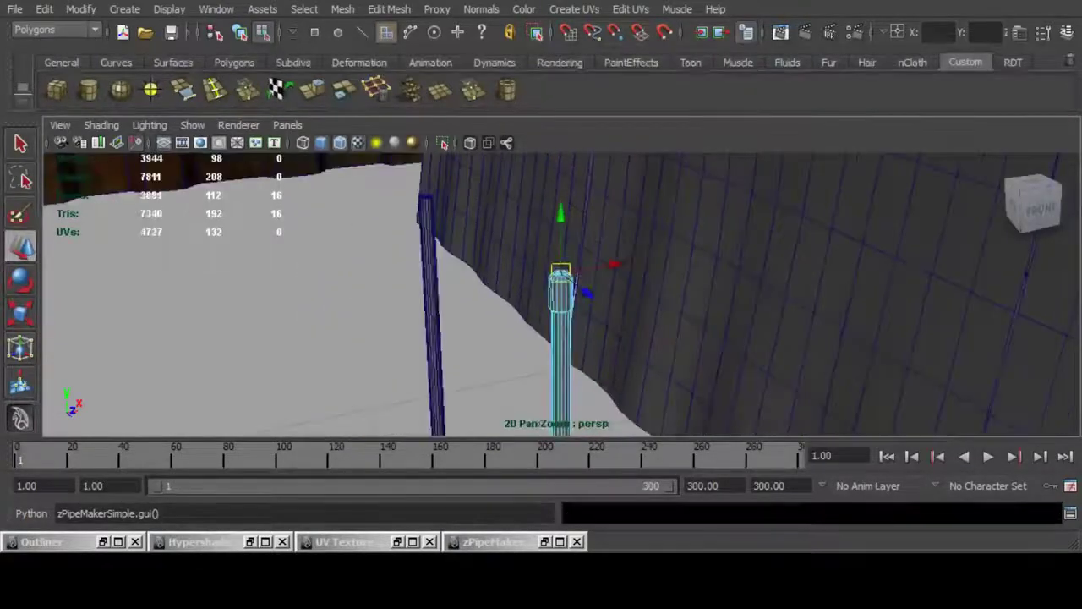
left_click_drag(561, 213, 561, 125)
scroll(560, 220, "down", 4)
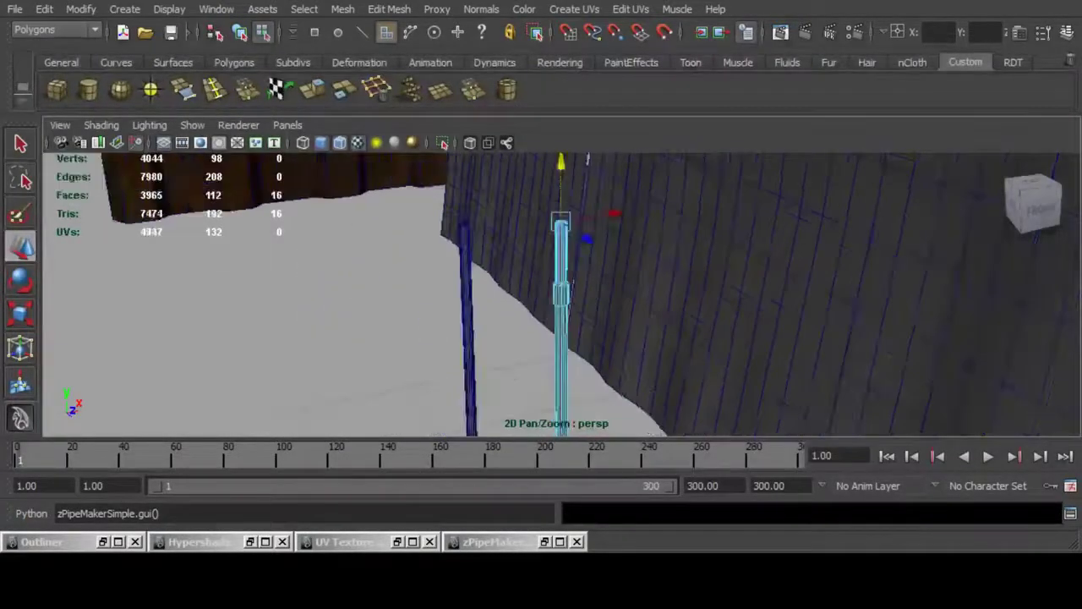
middle_click_drag(561, 219, 569, 293, "alt")
scroll(561, 295, "down", 8)
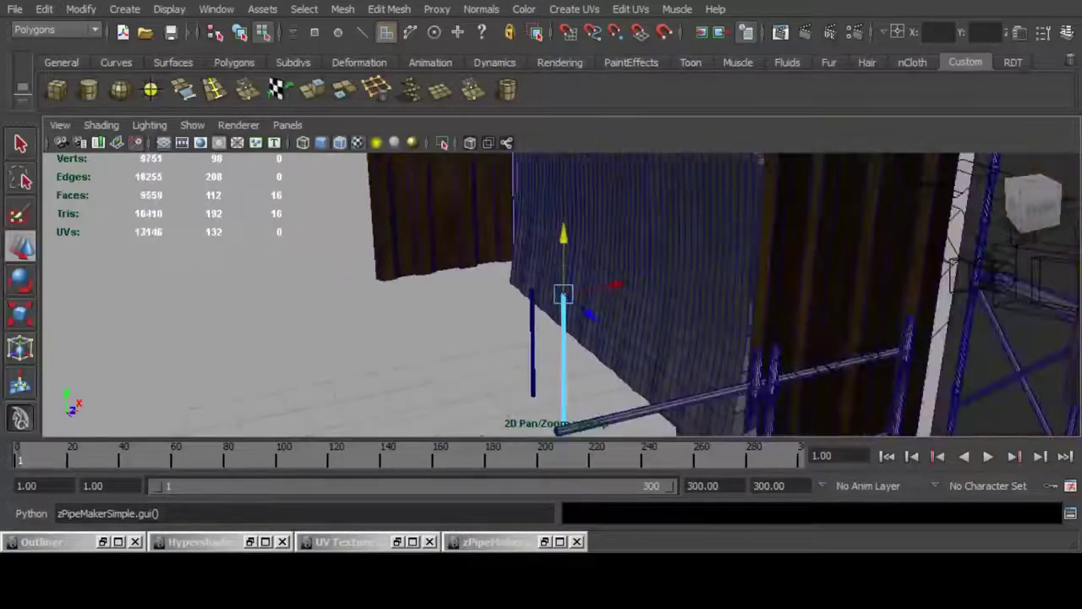
left_click_drag(563, 235, 563, 137)
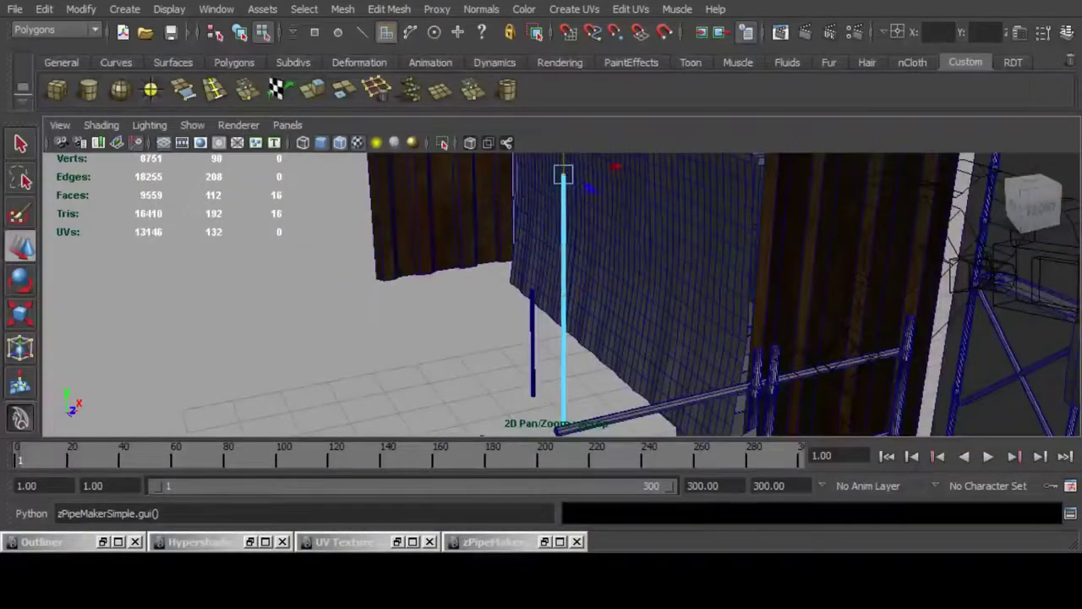
key("F8")
Step: Select the tall and short poles together and move them inside the corridor, standing next to its inner side wall
scroll(563, 254, "down", 6)
left_click_drag(564, 254, 517, 322, "alt")
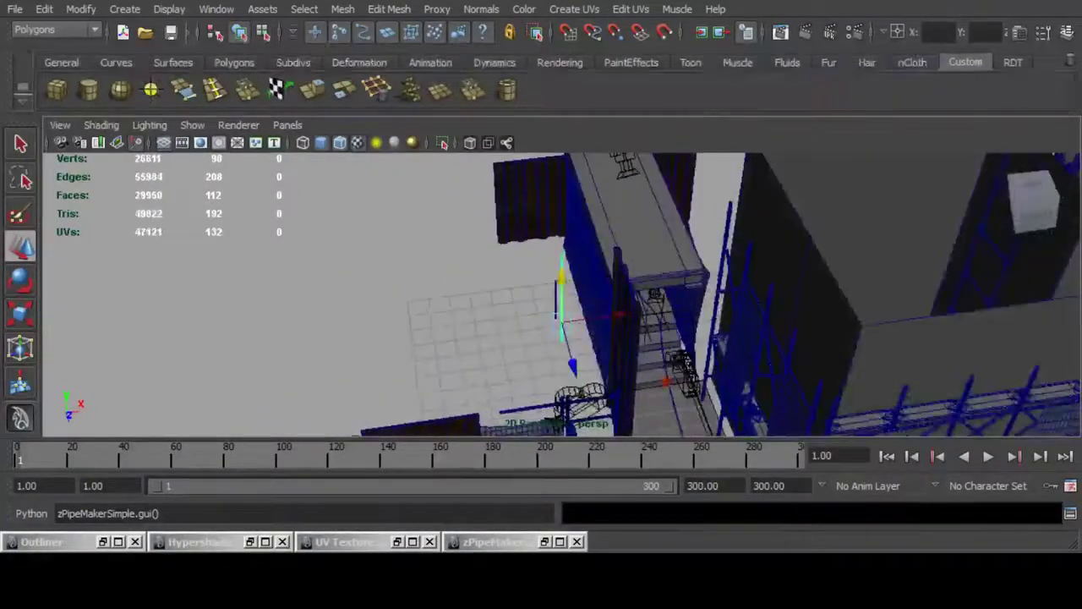
left_click(555, 303, "shift")
left_click_drag(615, 293, 704, 281)
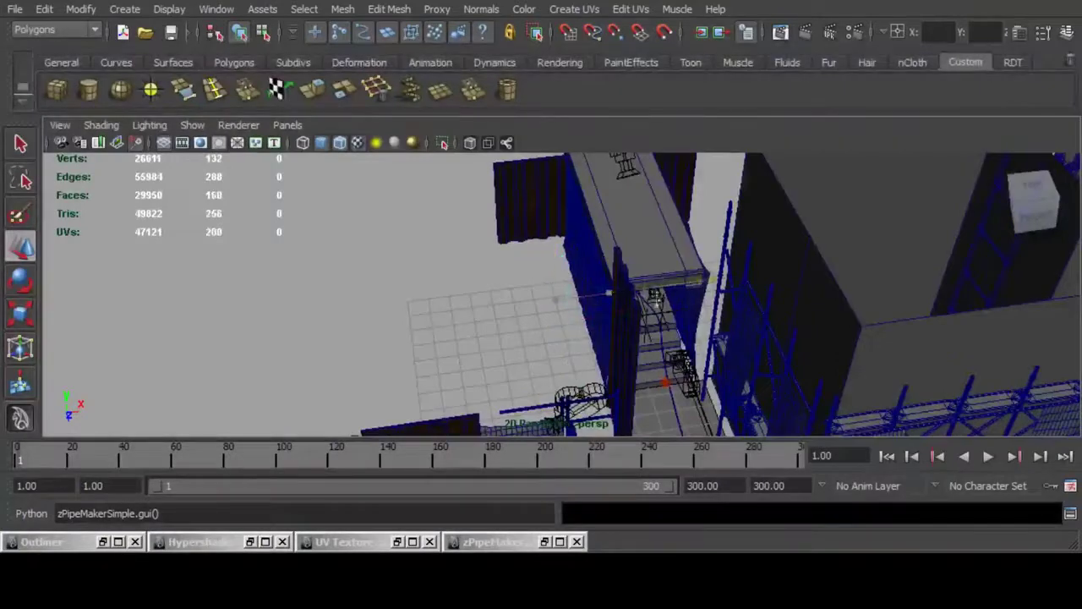
scroll(643, 296, "up", 4)
left_click_drag(643, 296, 638, 236, "alt")
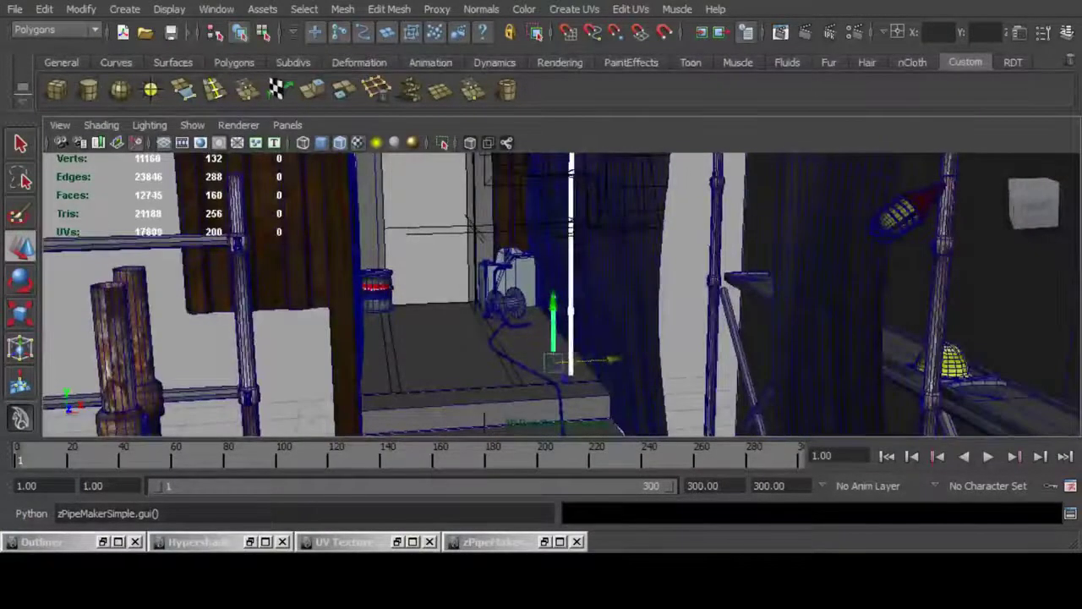
left_click_drag(633, 359, 617, 359)
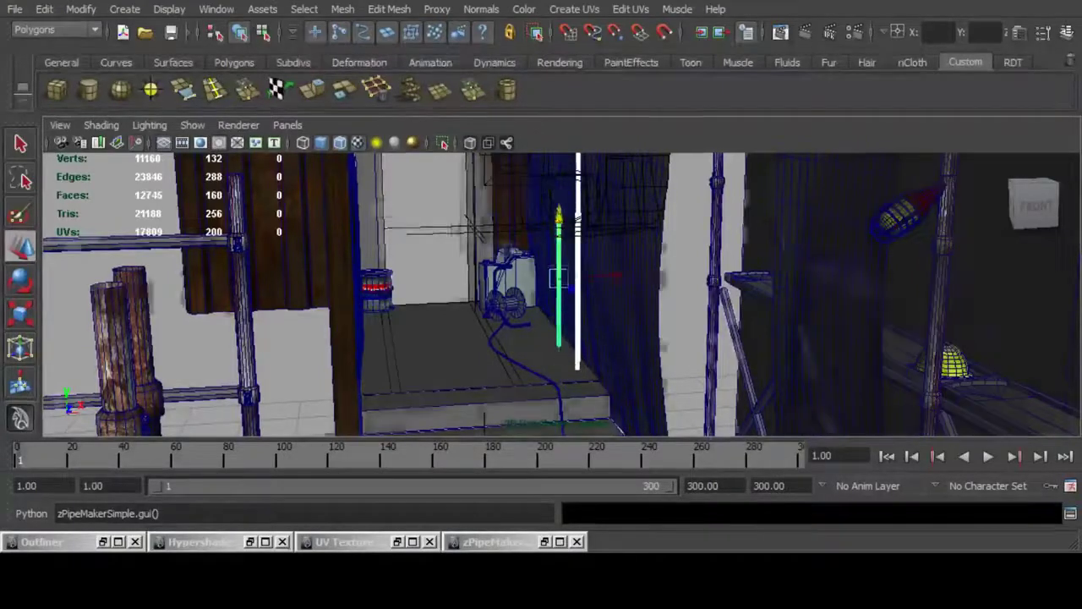
Step: Make the corridor geometry see-through and adjust both poles' position along the corridor's side wall
scroll(562, 294, "up", 5)
left_click_drag(562, 294, 474, 296, "alt")
scroll(562, 294, "down", 5)
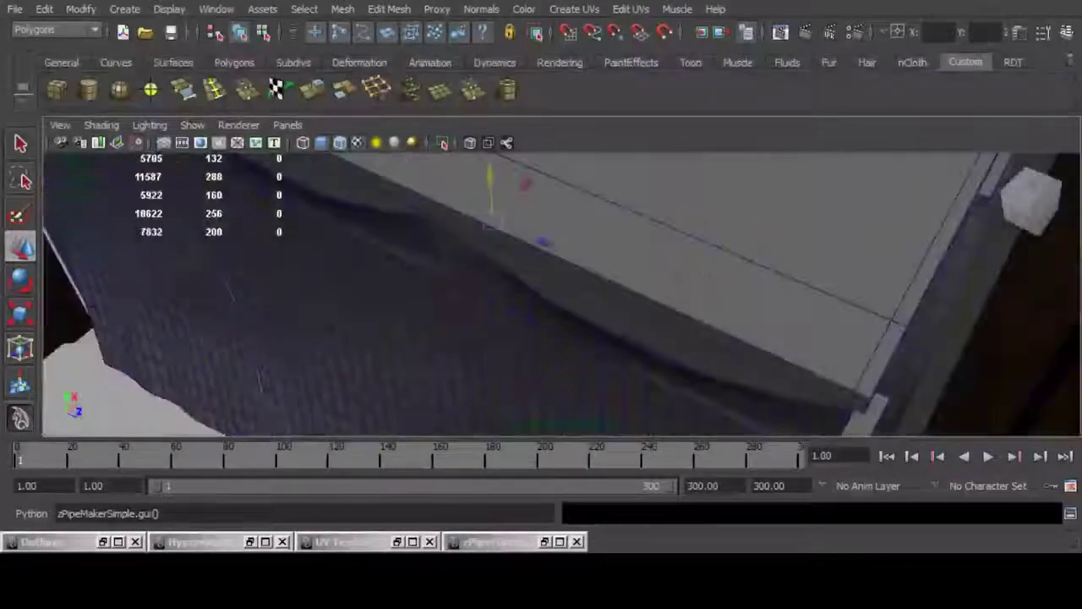
key("4")
left_click_drag(561, 294, 419, 269, "alt")
middle_click_drag(467, 193, 479, 259, "alt")
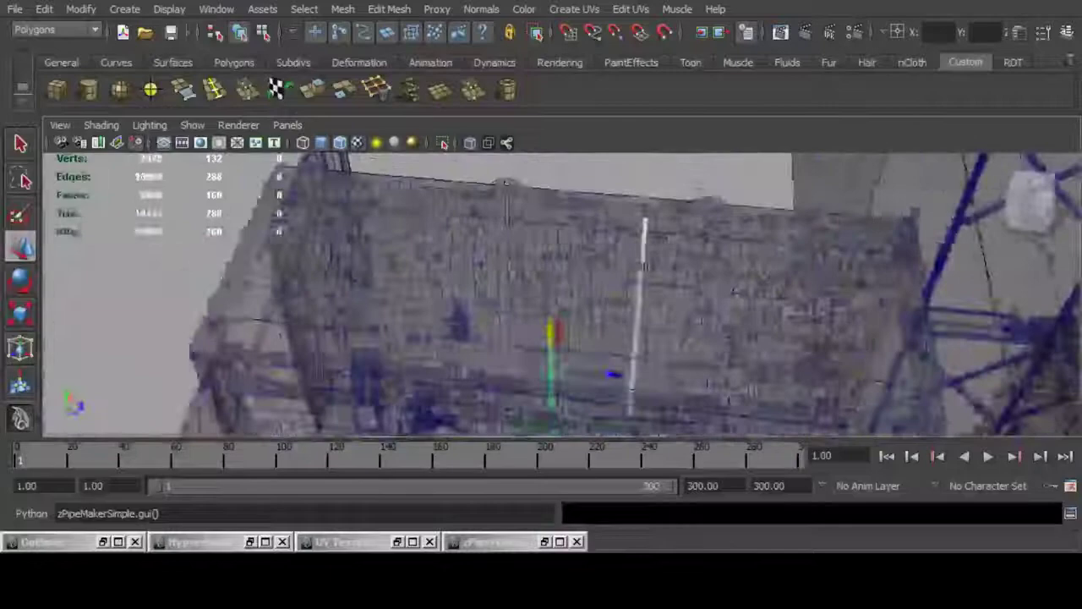
left_click_drag(563, 279, 562, 304, "alt")
middle_click_drag(563, 305, 490, 292, "alt")
left_click_drag(549, 340, 599, 342)
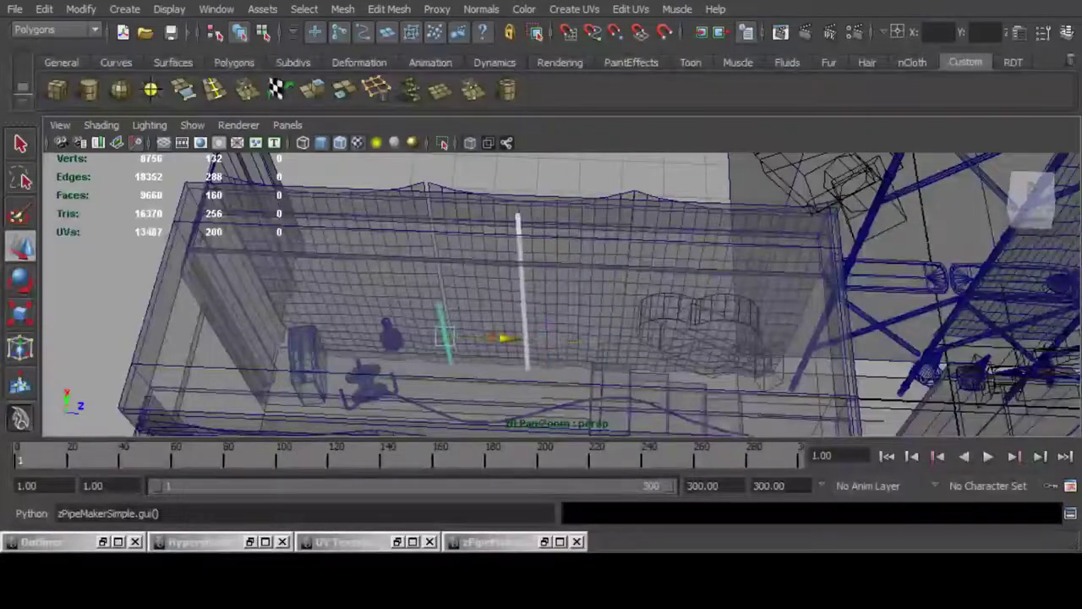
Step: Duplicate the tall collared pole and move the copy along the side wall toward the corridor's far end
middle_click_drag(507, 338, 586, 365, "alt")
left_click_drag(585, 365, 677, 305, "alt")
left_click(606, 287)
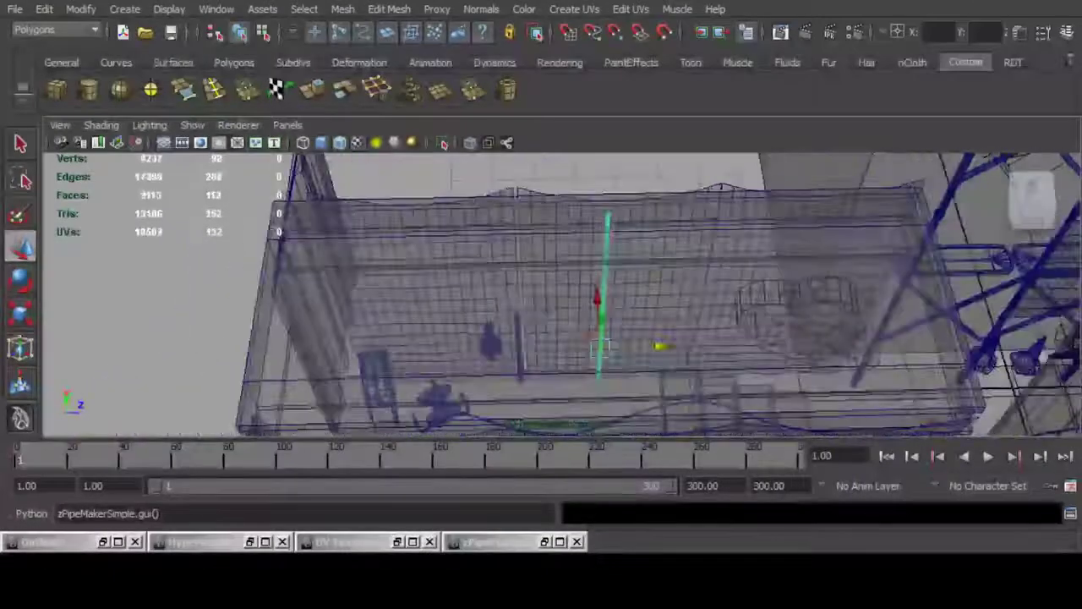
key("ctrl+d")
left_click_drag(662, 345, 465, 351)
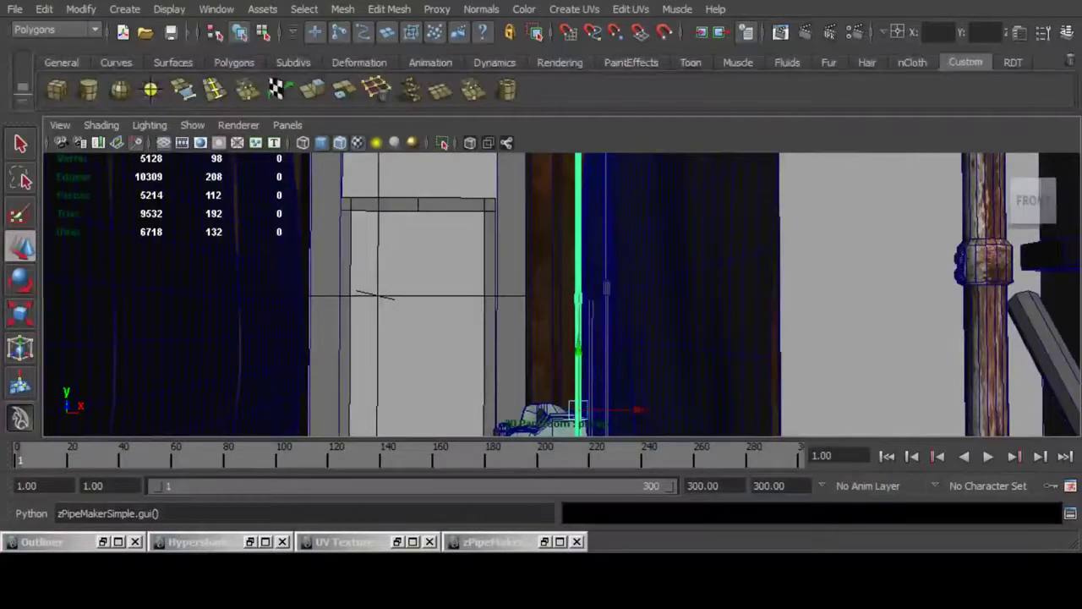
Step: Combine the two tall collared poles into one mesh and center its pivot
left_click(606, 289)
left_click(579, 297, "shift")
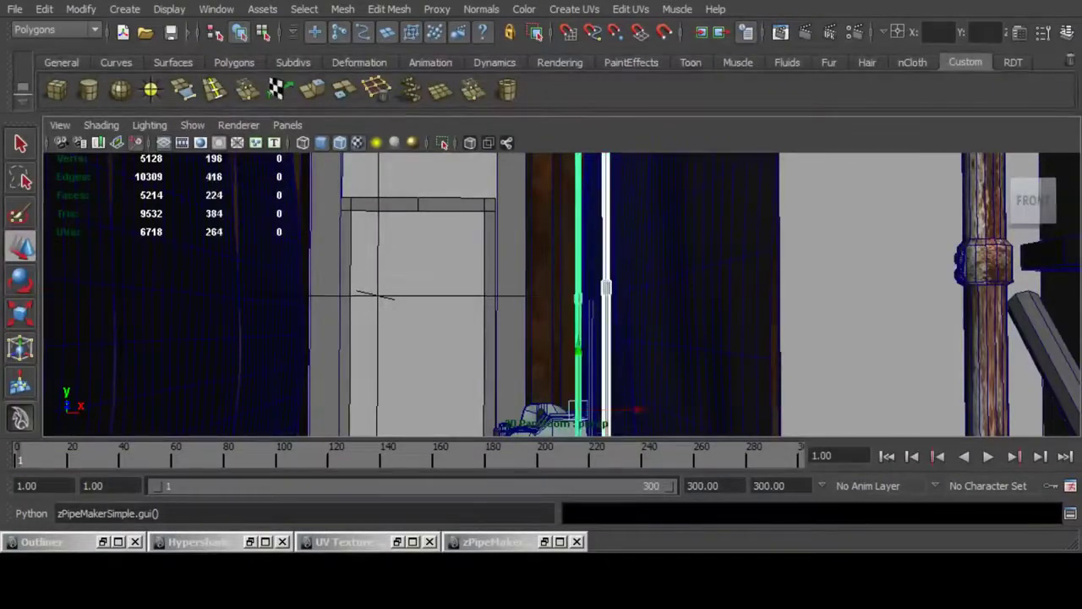
left_click(343, 8)
left_click(367, 34)
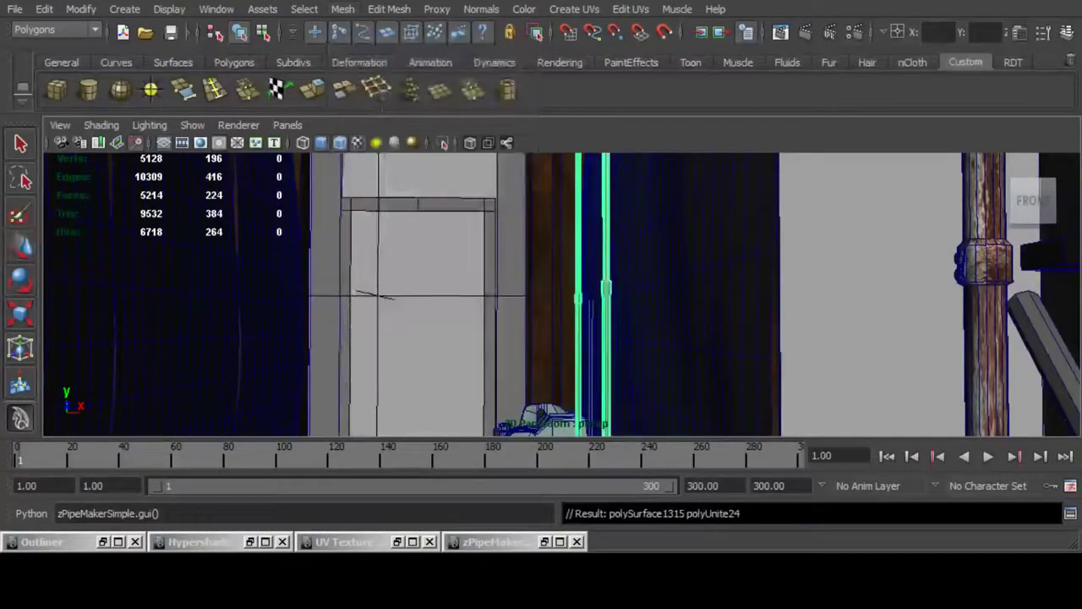
left_click(80, 8)
left_click(112, 181)
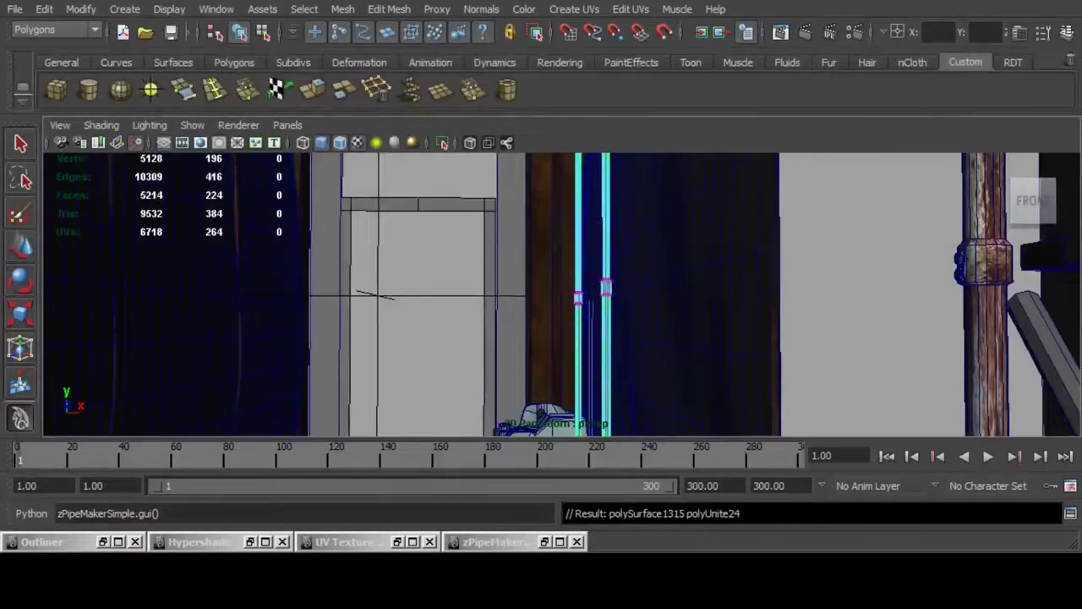
Step: Select the collar vertices on both tall poles and move them up near the pole tops below the roof
left_click_drag(525, 230, 651, 291)
key("w")
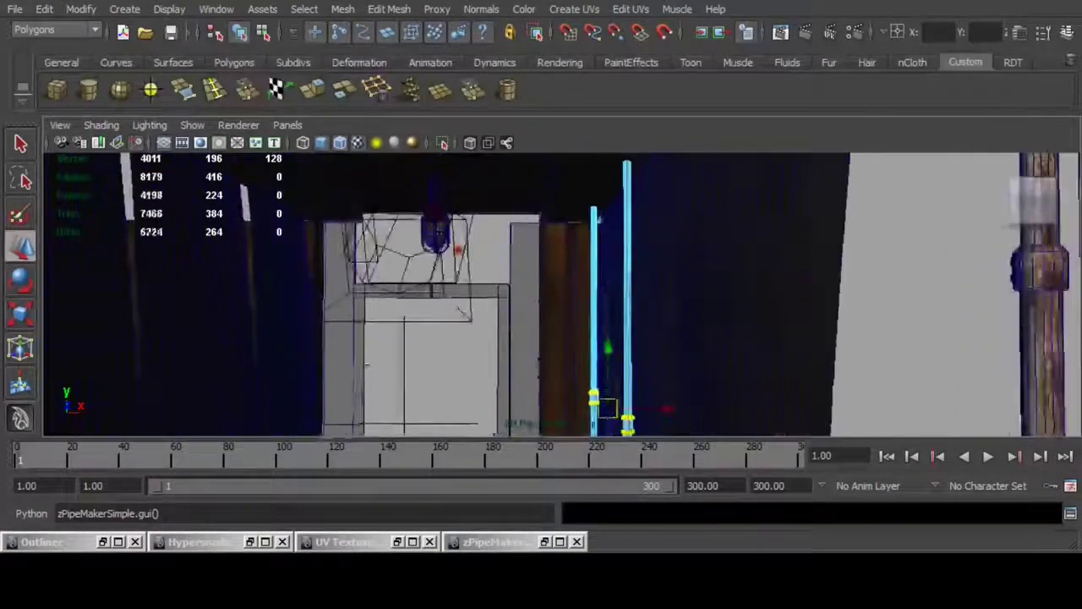
left_click_drag(608, 349, 607, 239)
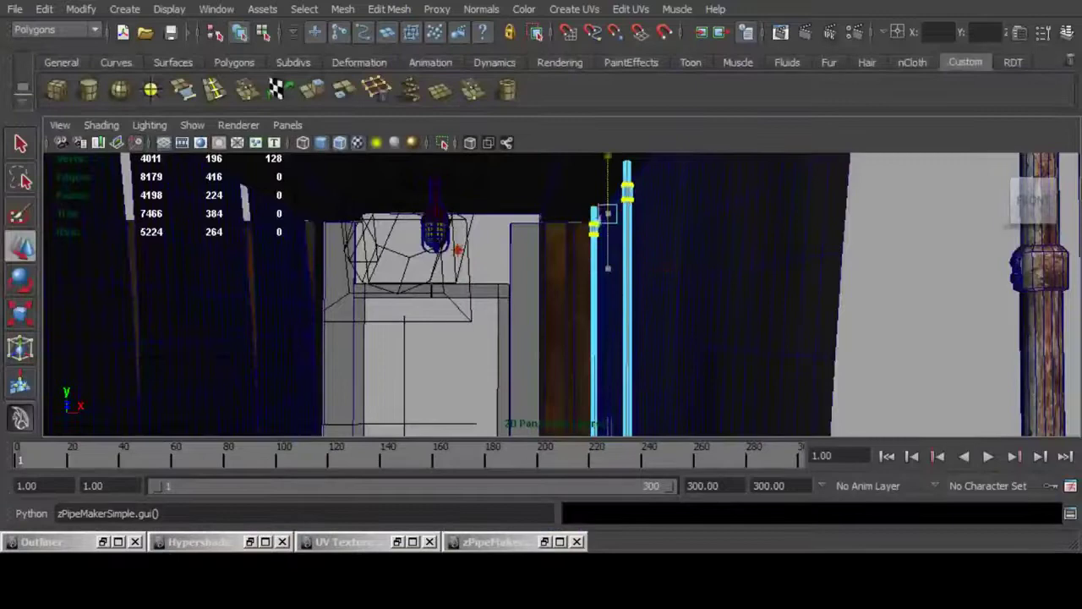
mouse_move(608, 157)
left_mouse_down()
mouse_move(608, 136)
mouse_move(608, 149)
left_mouse_up()
Step: Select the short plain pole between the two tall poles and raise it toward the corridor roof
middle_click_drag(592, 296, 646, 118, "alt")
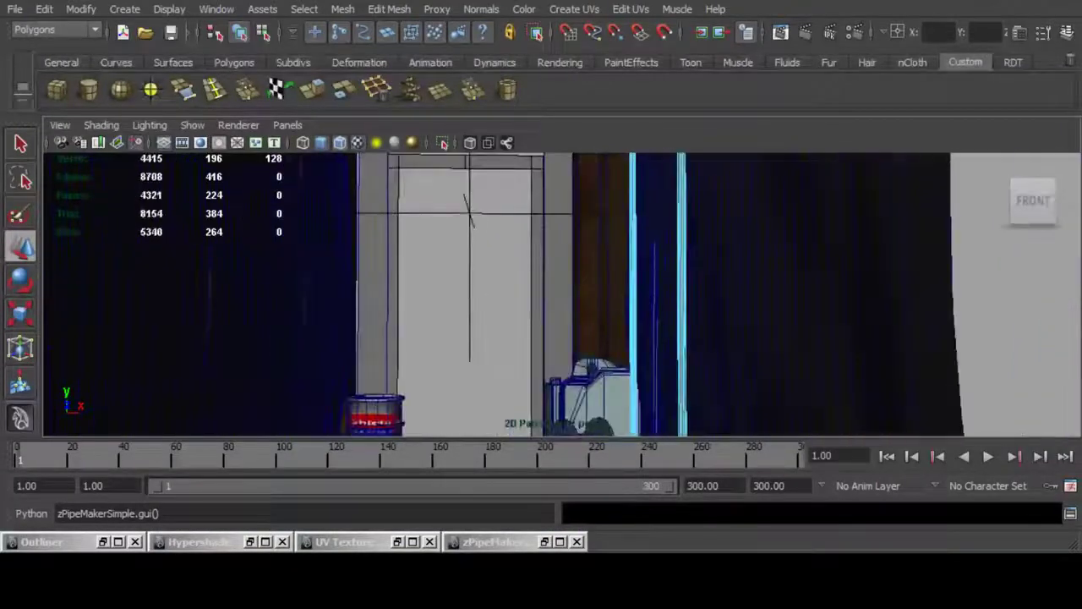
left_click(655, 330)
middle_click_drag(655, 329, 655, 352, "alt")
left_click_drag(654, 326, 654, 154)
middle_click_drag(655, 154, 649, 317, "alt")
Step: Lay the short pole horizontal with Rotate X 0 and Rotate Z 90, and raise it to the height of the collars
left_click(1068, 33)
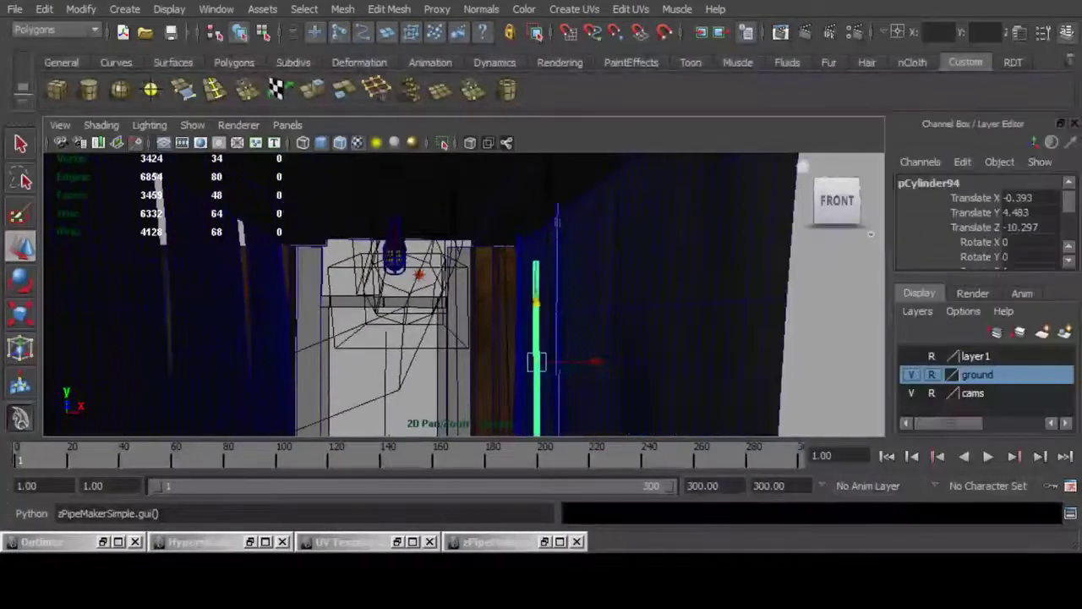
left_click(1029, 242)
type("90")
key("Return")
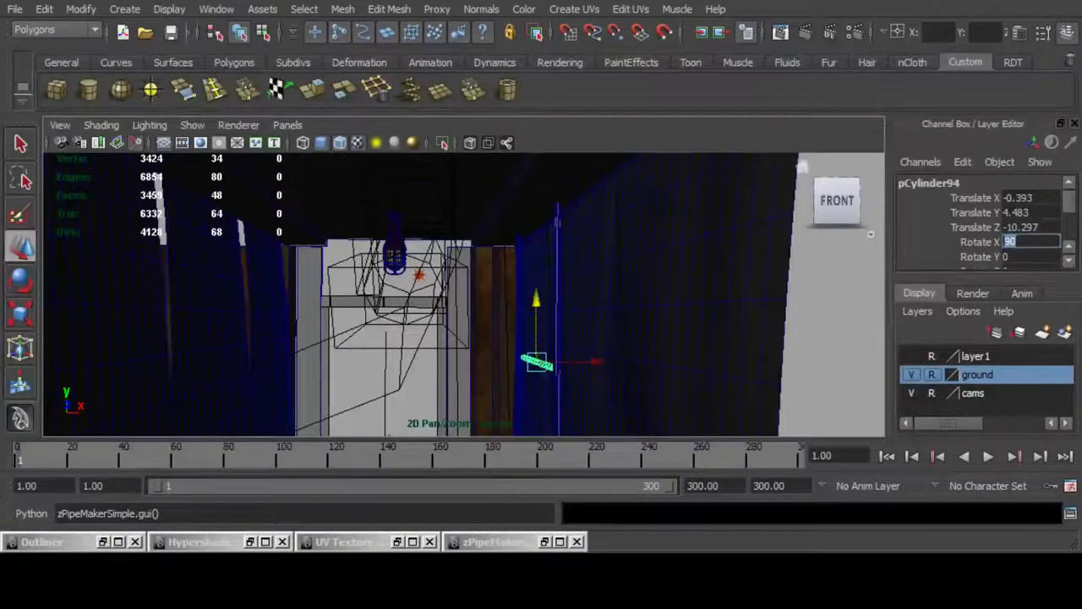
key("Tab")
key("Tab")
type("90")
key("Return")
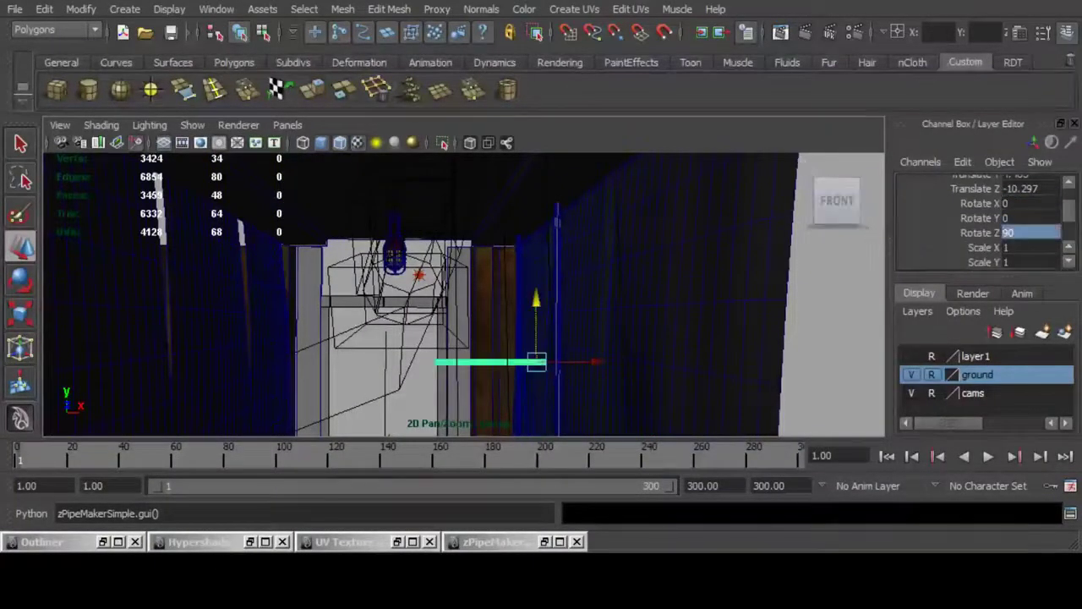
left_click_drag(536, 300, 536, 164)
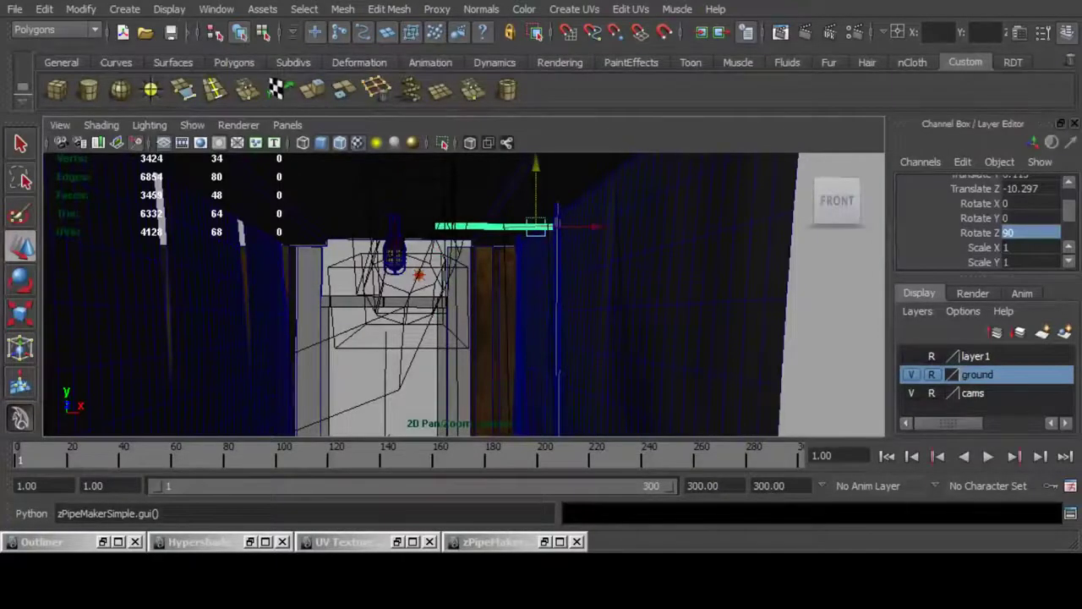
Step: Align the horizontal pole with the collar of a tall pole under the roof and undo the last move
left_click(1067, 33)
key("f")
left_click_drag(507, 287, 702, 296, "alt")
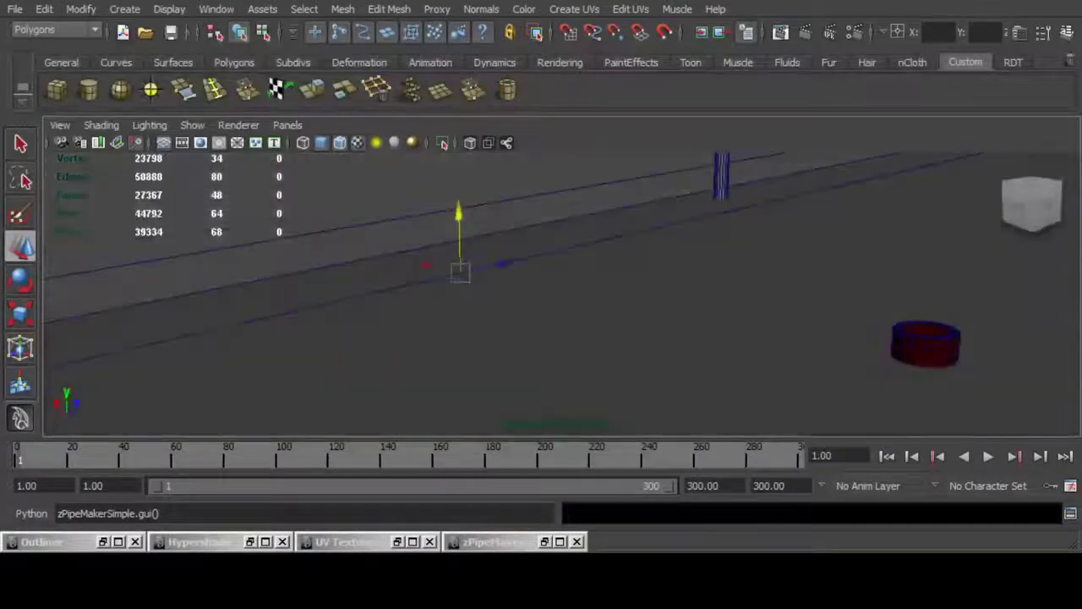
left_click_drag(558, 296, 508, 291, "alt")
left_click_drag(222, 212, 780, 227)
left_click_drag(737, 185, 738, 225)
left_click_drag(609, 289, 710, 295, "alt")
key("ctrl+z")
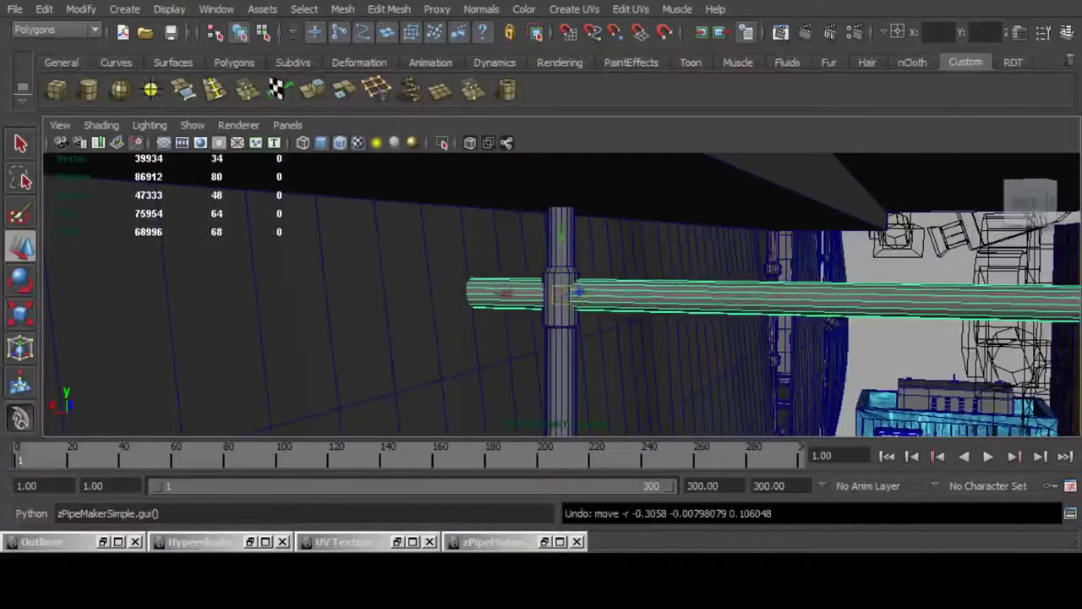
Step: Shift the horizontal pole's pivot along its length and seat the pole's end in the collar of the tall pole
key("Insert")
left_click_drag(829, 298, 960, 300)
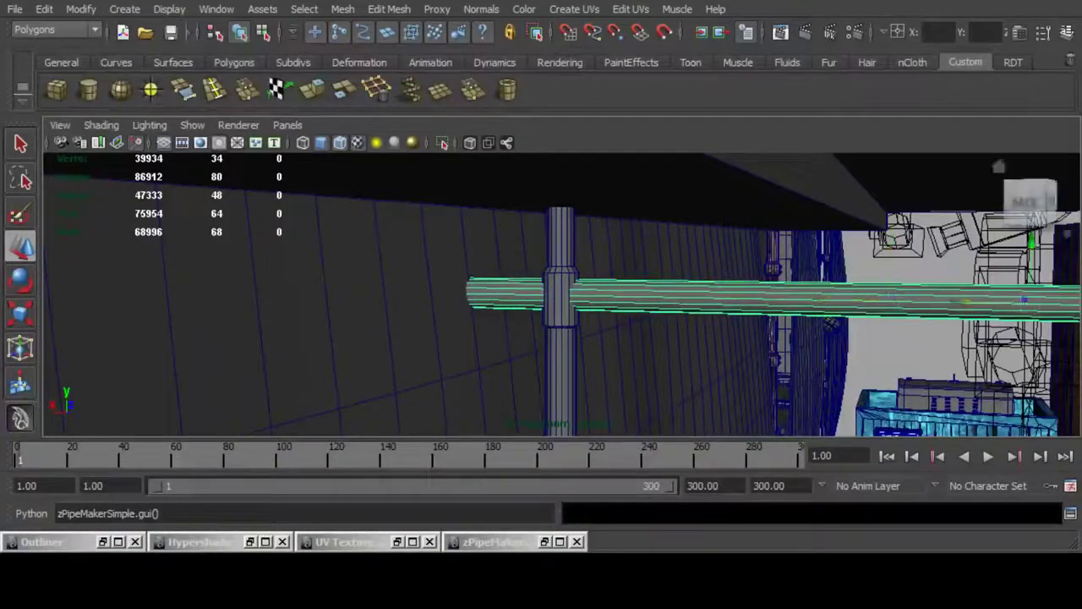
middle_click_drag(960, 300, 719, 277, "alt")
left_click_drag(712, 274, 521, 243)
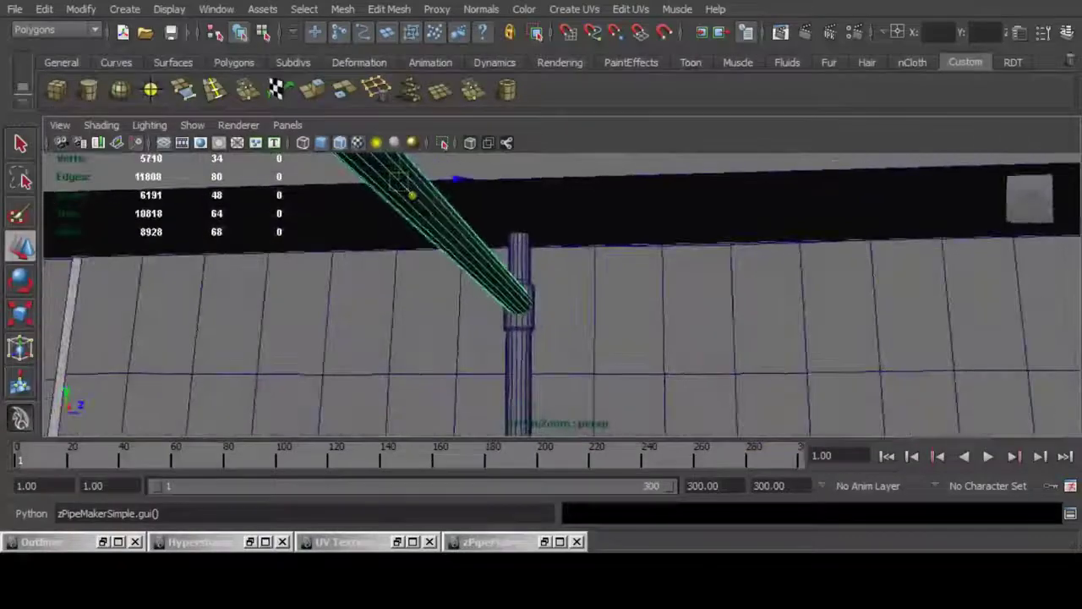
left_click_drag(459, 178, 457, 262)
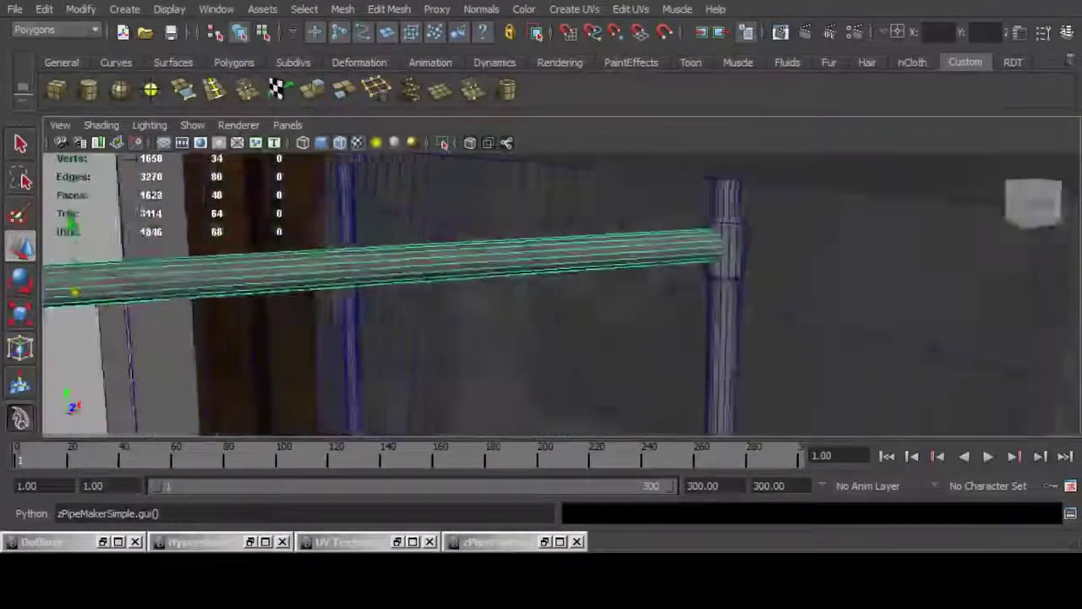
Step: Duplicate the two tall collared poles to the opposite wall of the corridor and stretch the crossbar's end vertices to meet them
left_click(729, 338)
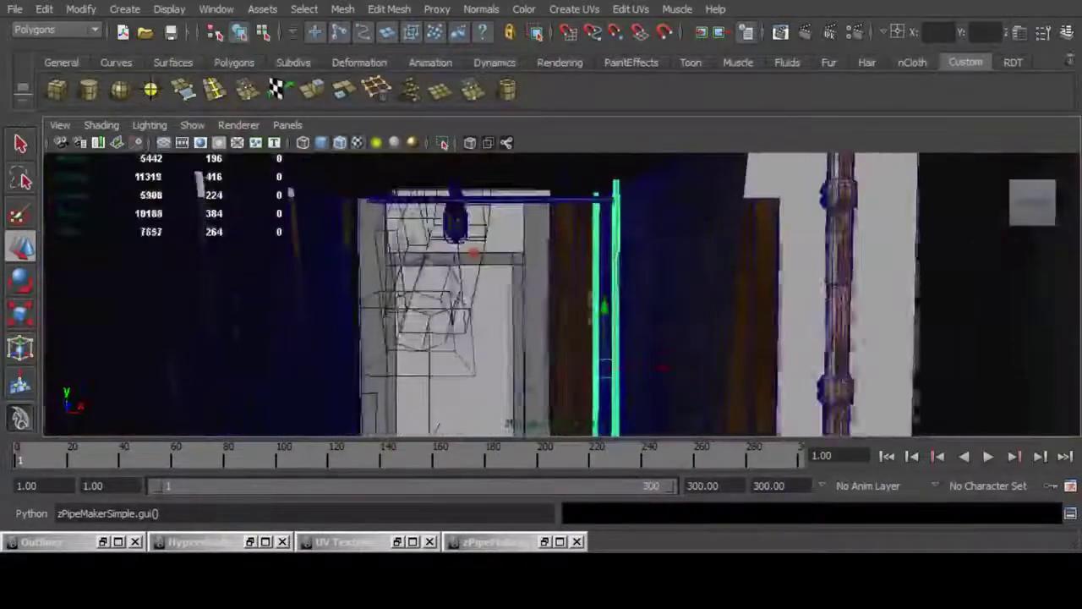
key("ctrl+d")
left_click_drag(655, 330, 374, 330)
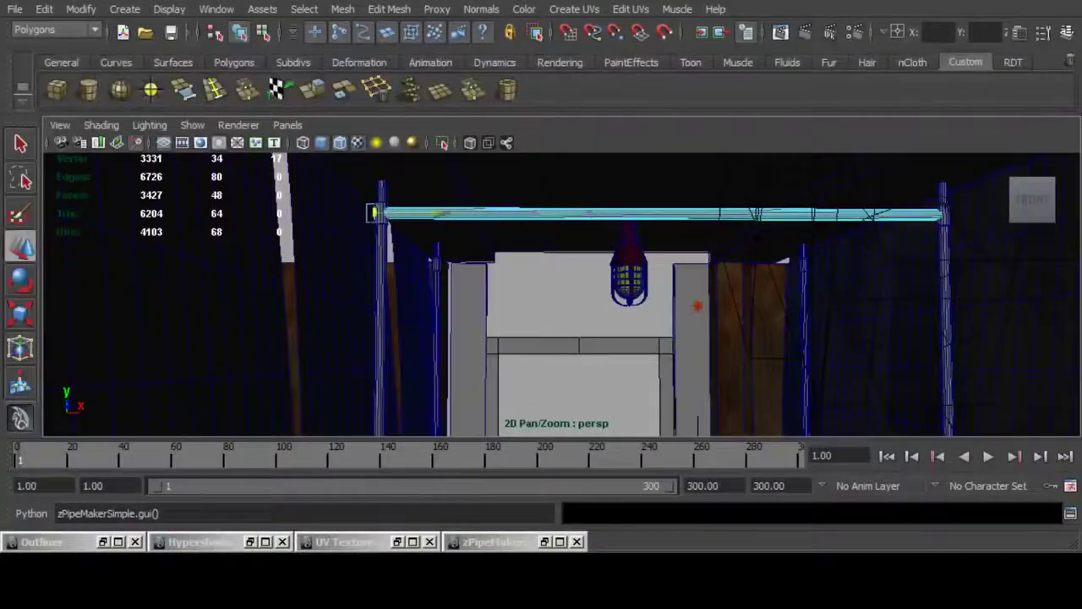
key("F8")
key("F8")
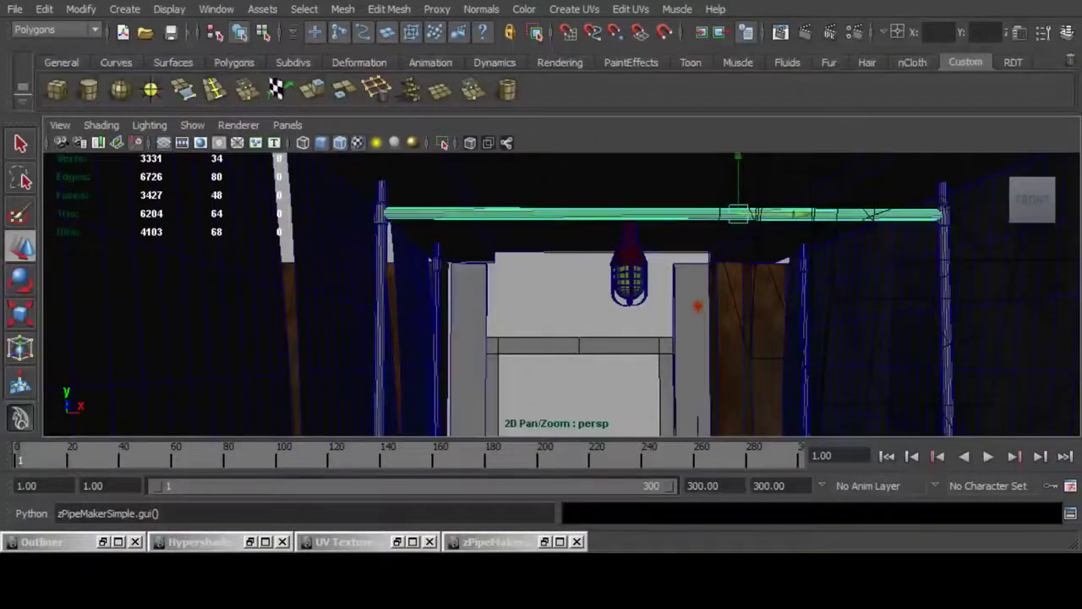
Step: Center the crossbar's pivot and place a copy of the crossbar across the other pair of tall poles
left_click(80, 8)
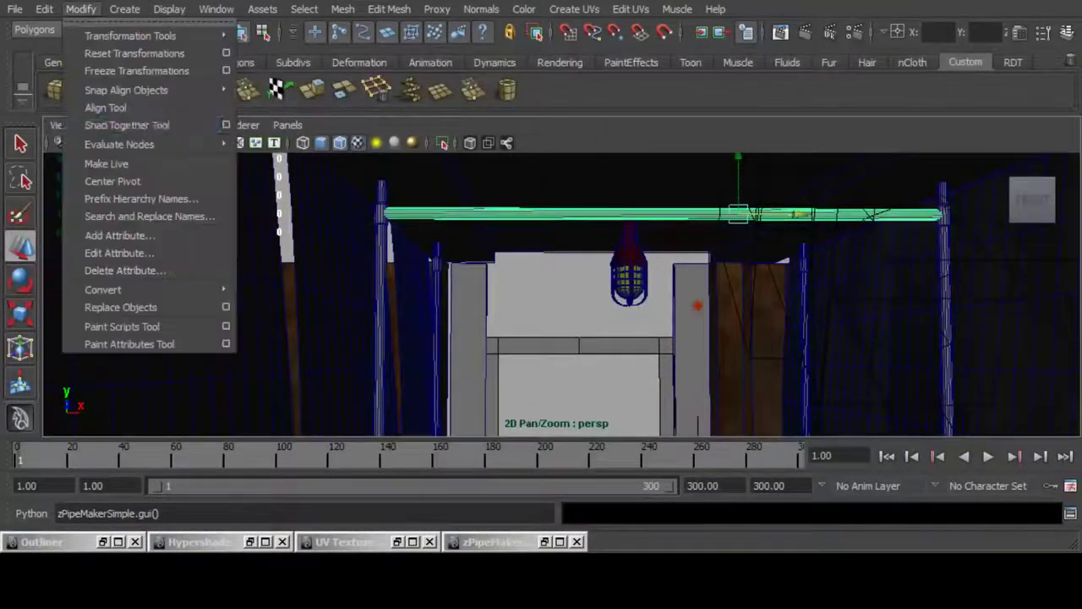
left_click(133, 195)
left_click(603, 302)
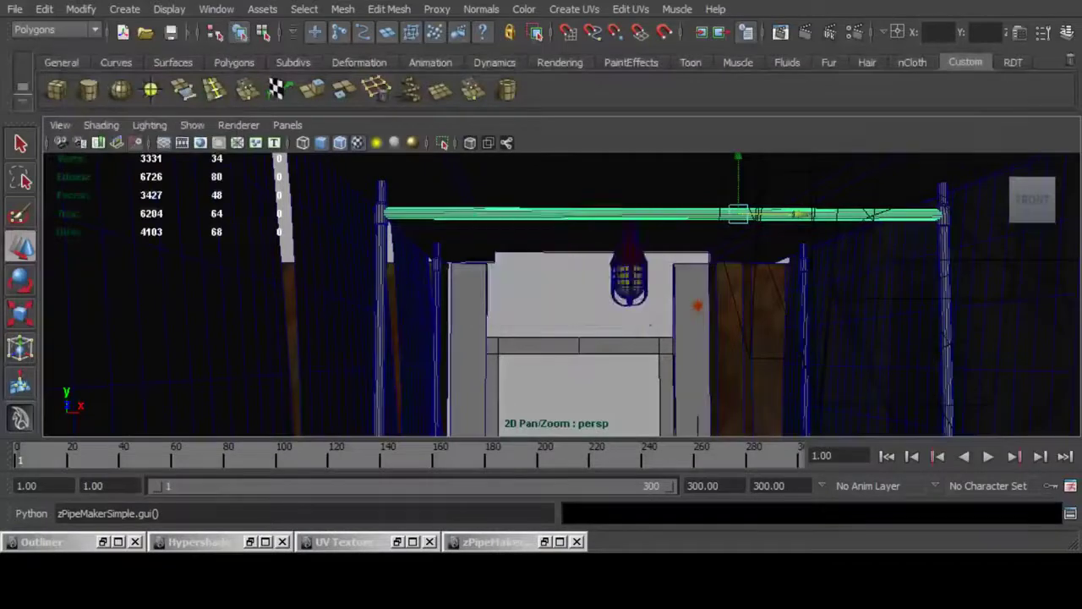
left_click(80, 9)
left_click(110, 181)
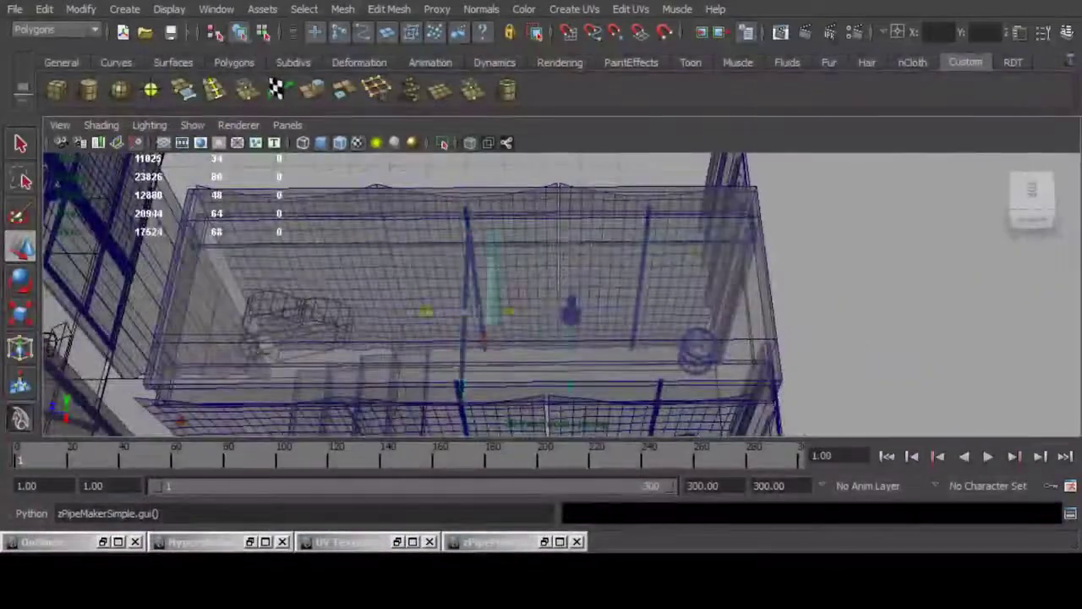
left_click_drag(423, 311, 589, 311)
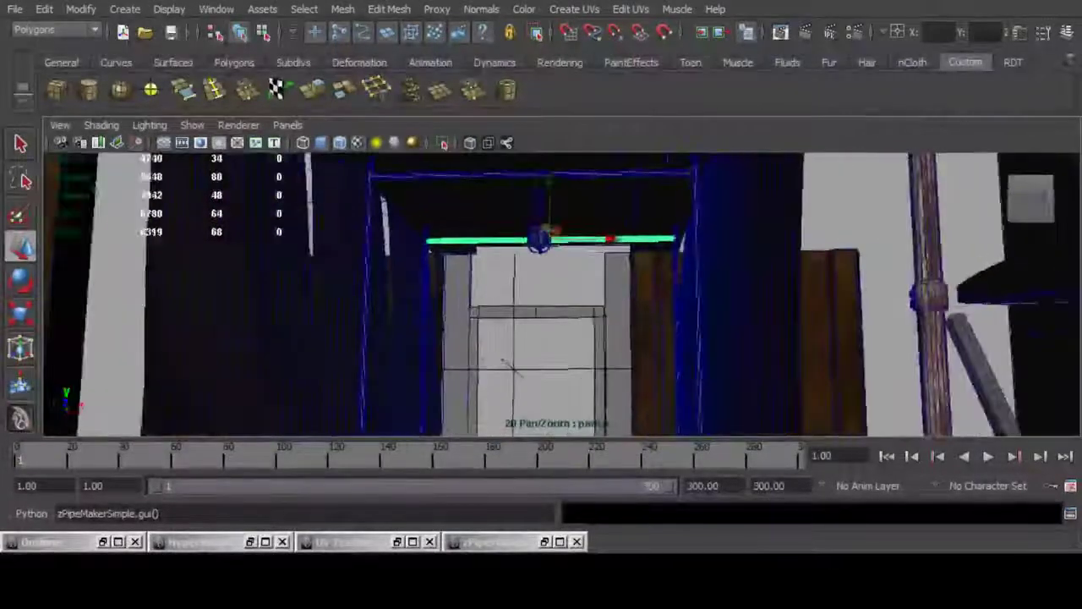
Step: Save the scene, render it from CAM_05_OBJ and return to the modelling view
key("ctrl+s")
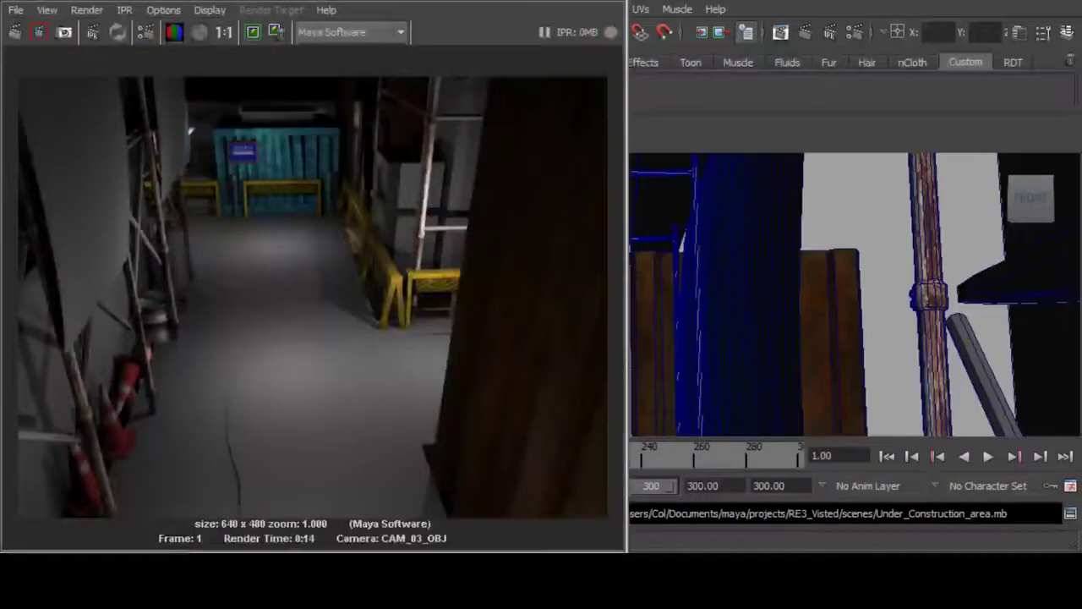
left_click(86, 10)
mouse_move(153, 110)
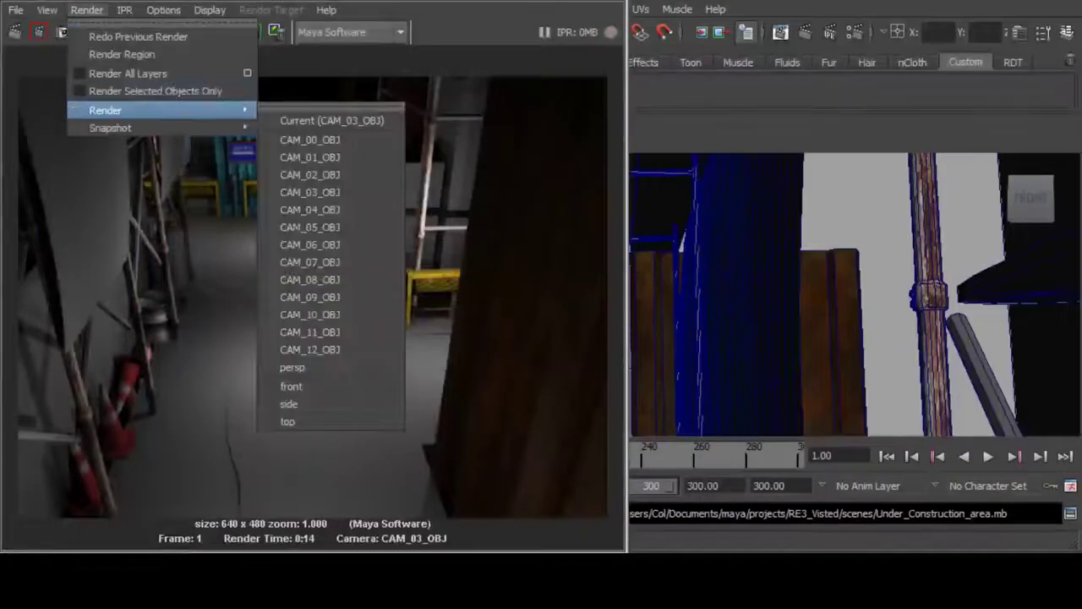
left_click(311, 227)
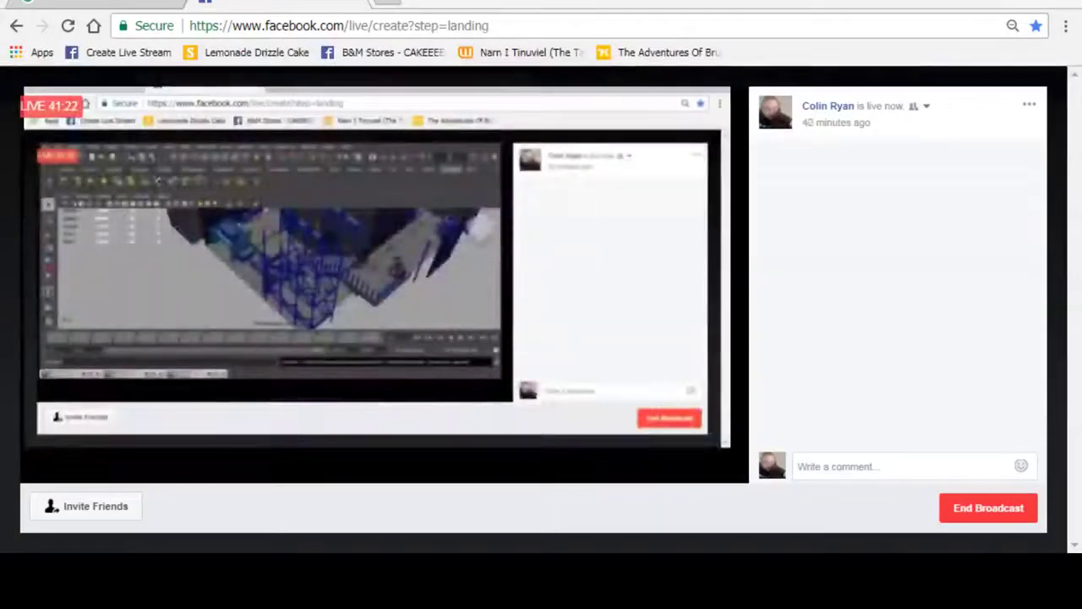
key("alt+Tab")
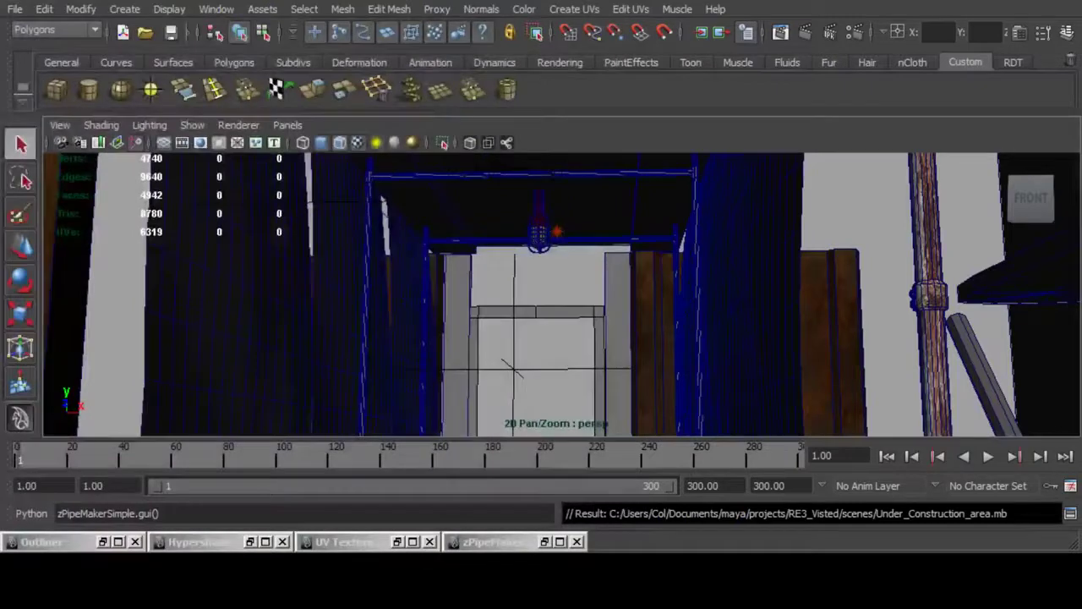
Step: Select the light beside the caged ceiling lamp and lower it into the corridor beneath the lamp
left_click(557, 231)
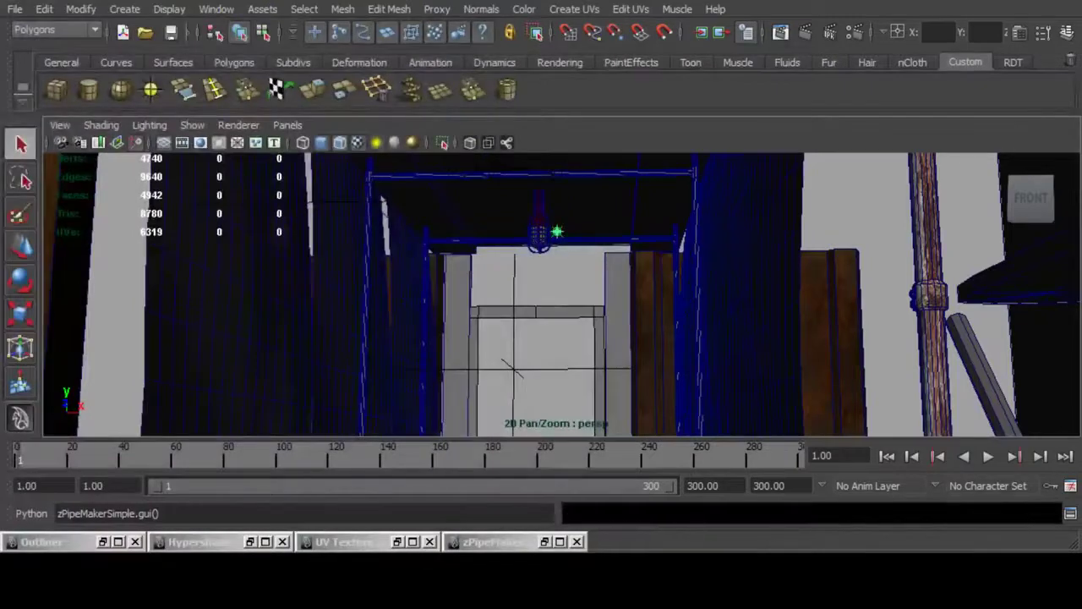
left_click(21, 246)
left_click_drag(556, 171, 592, 222)
left_click_drag(636, 292, 571, 295)
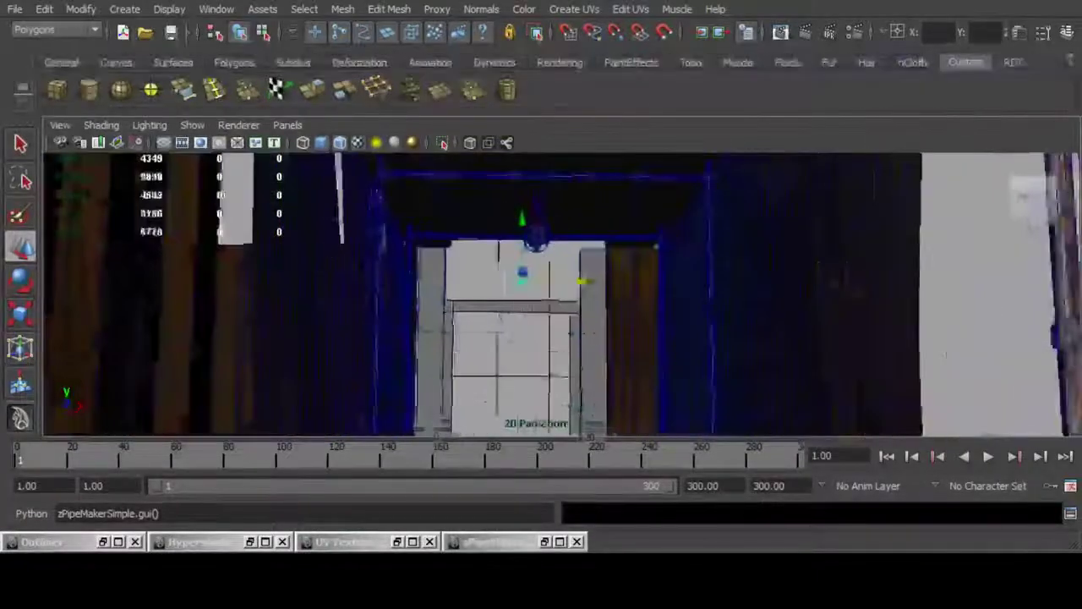
left_click_drag(522, 219, 534, 321)
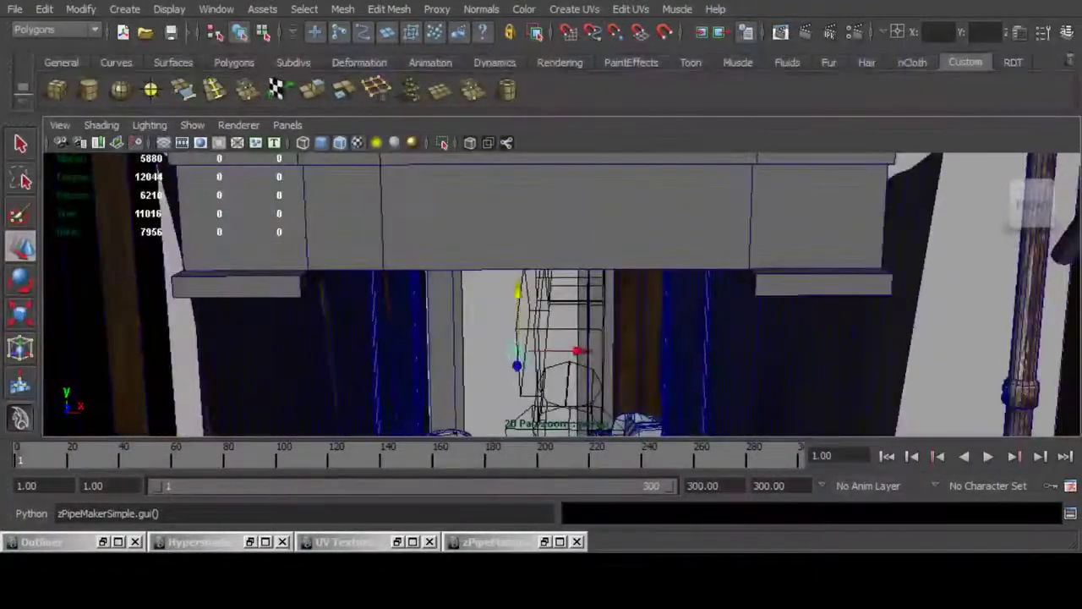
left_click_drag(518, 365, 511, 258)
Step: Center the light directly under the caged lamp from the top view with X-ray shading, and return to textured display
left_click(471, 143)
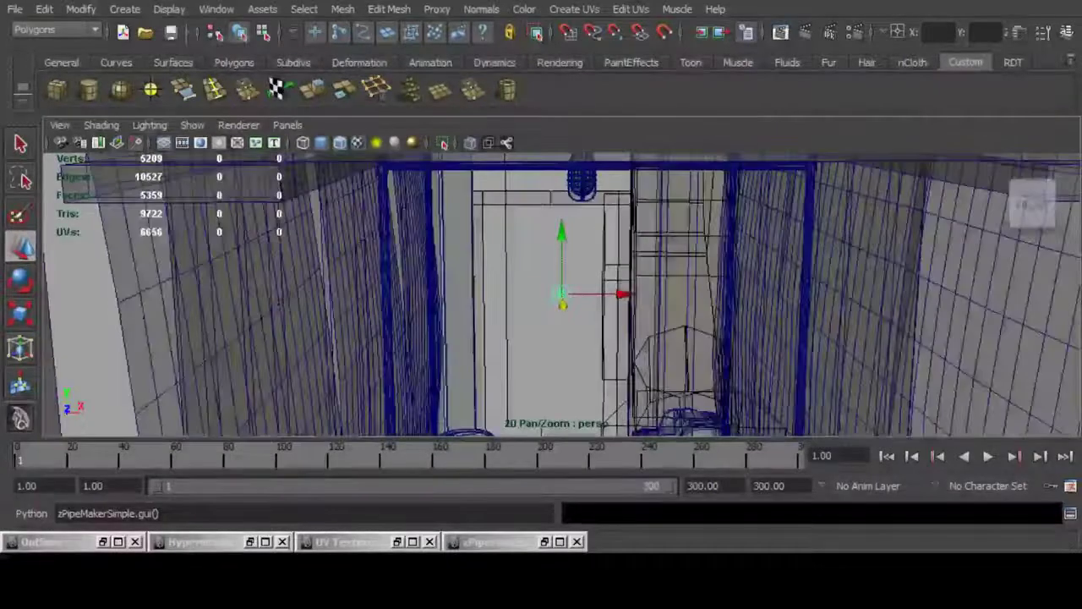
left_click(1032, 180)
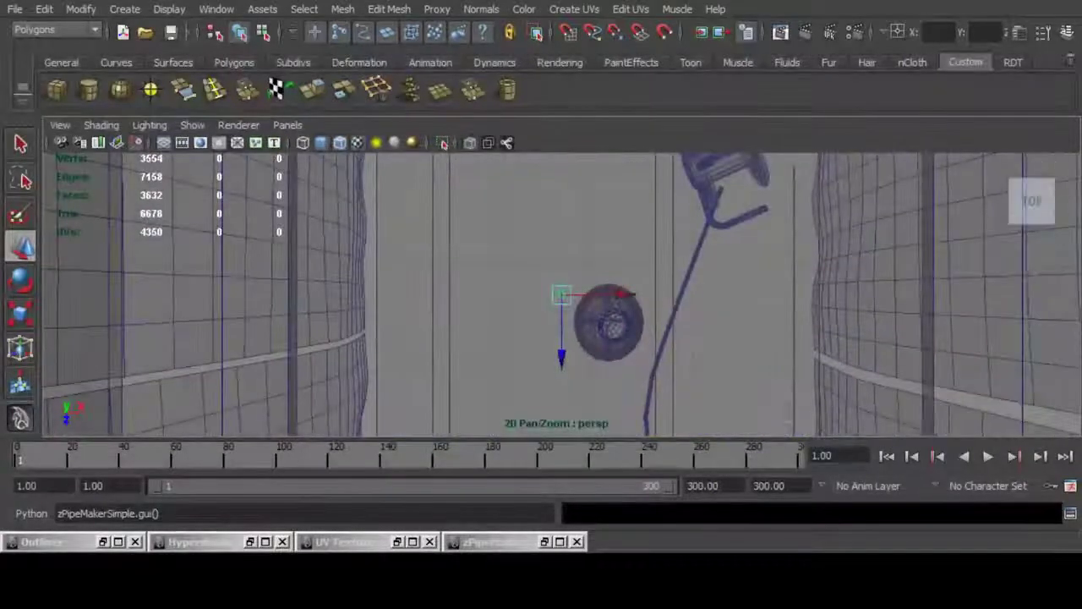
left_click_drag(624, 295, 671, 294)
middle_click_drag(672, 295, 610, 238, "alt")
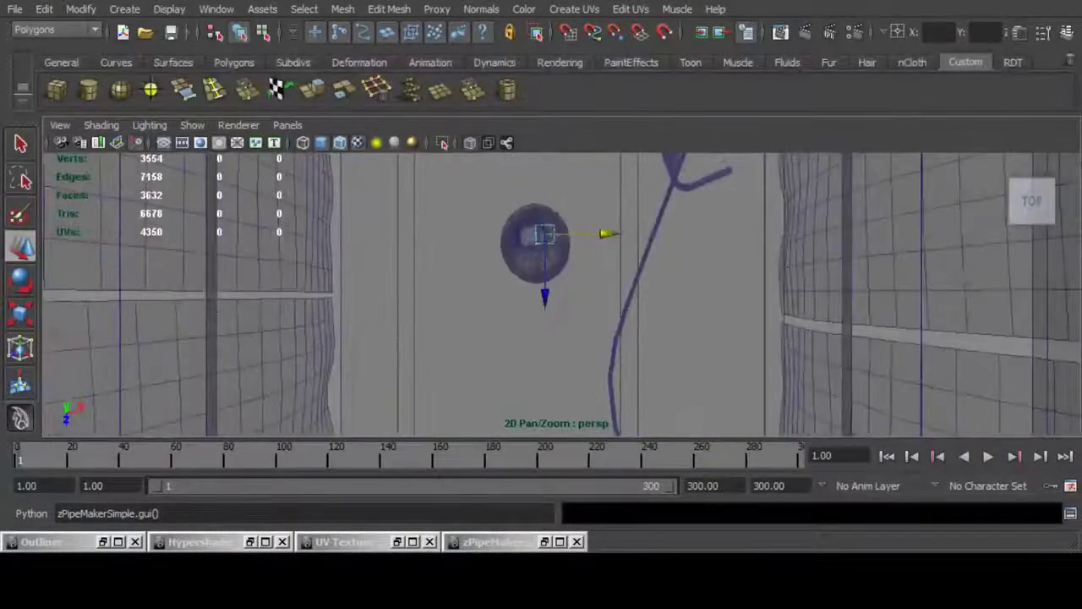
left_click_drag(545, 297, 546, 309)
middle_click_drag(545, 310, 562, 335, "alt")
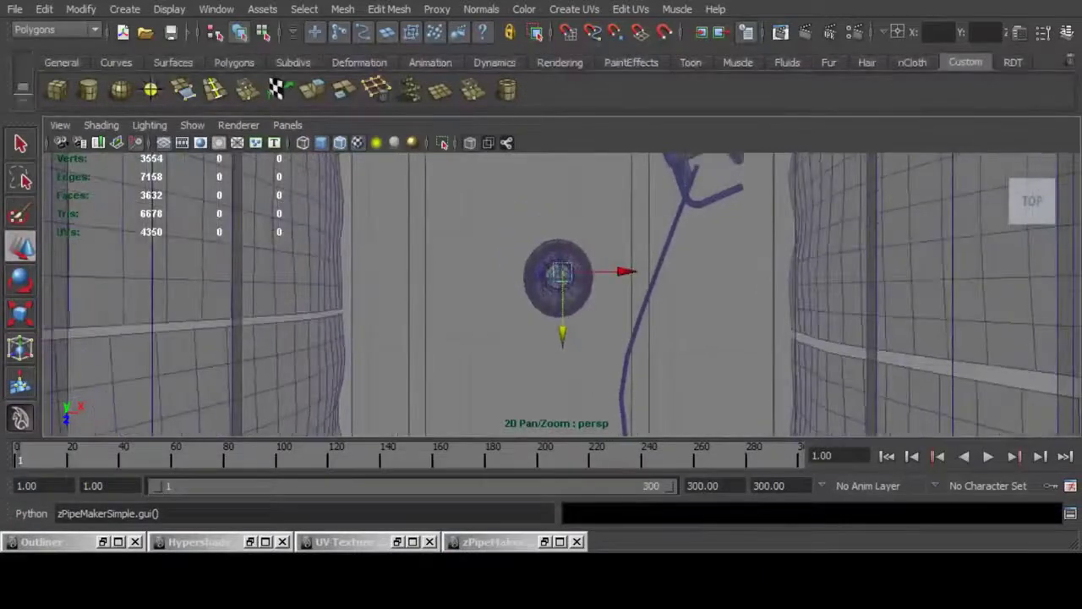
left_click_drag(625, 271, 620, 272)
left_click_drag(556, 335, 560, 213)
key("6")
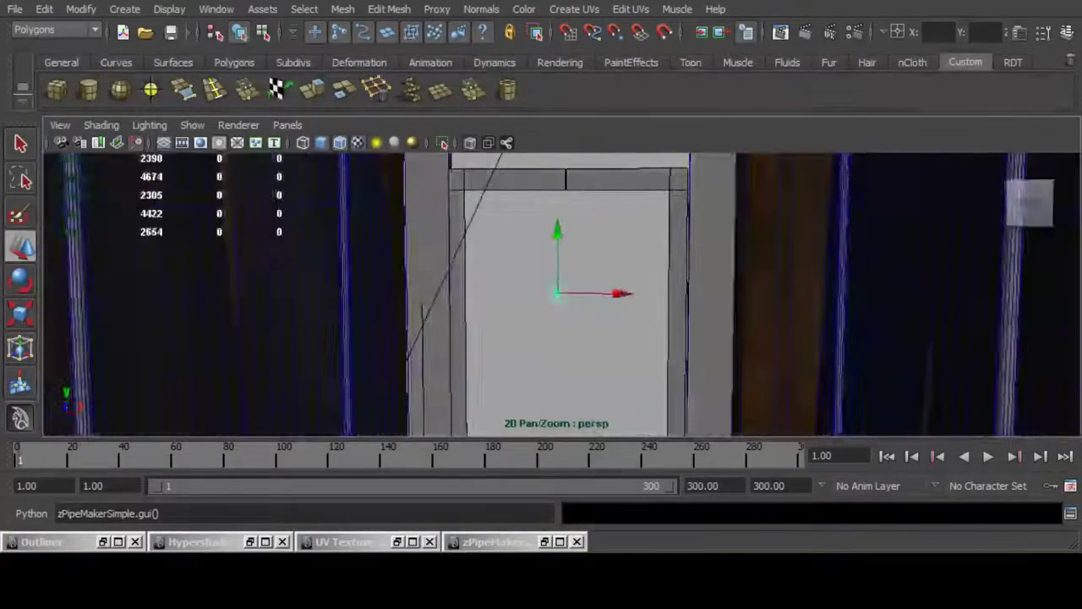
Step: Render the CAM_05_OBJ view again to check the corridor lighting
left_click(781, 32)
left_click(86, 9)
left_click(138, 36)
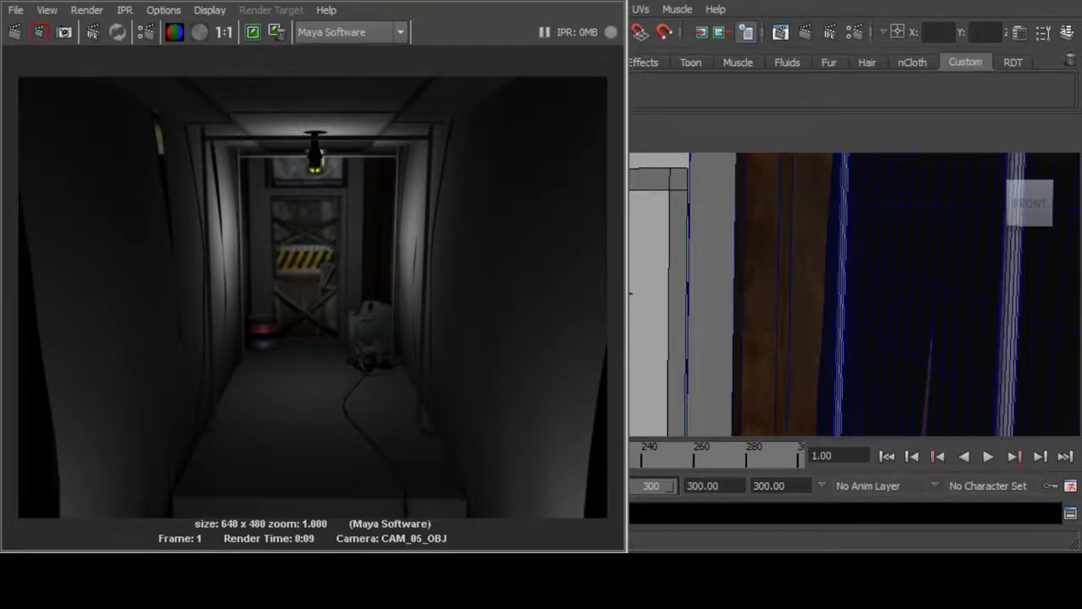
Step: Render the scene from CAM_11_OBJ and from CAM_12_OBJ to check the other views
left_click(87, 9)
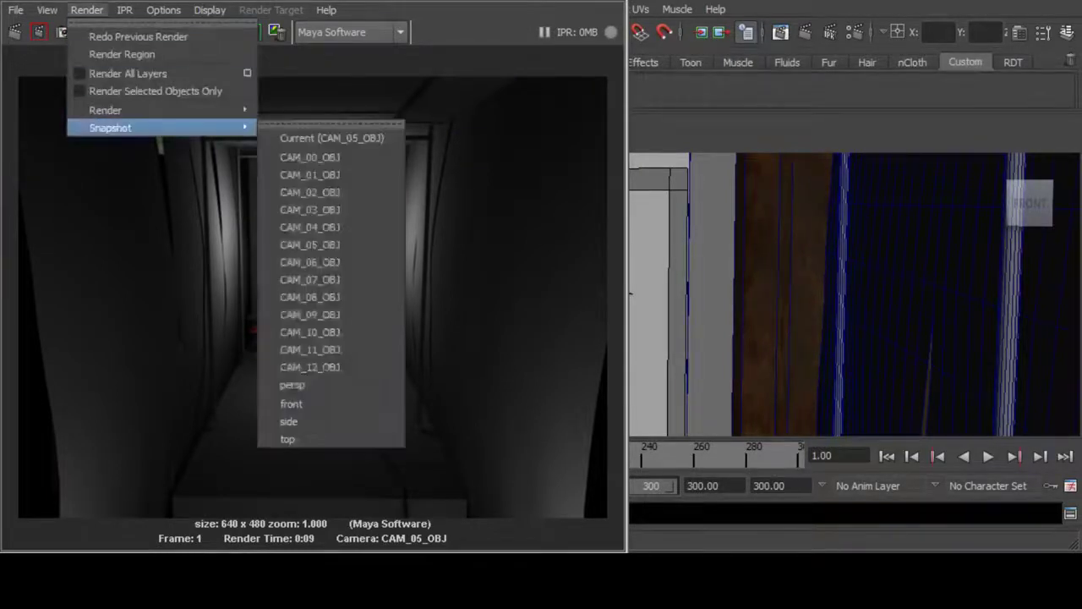
mouse_move(127, 110)
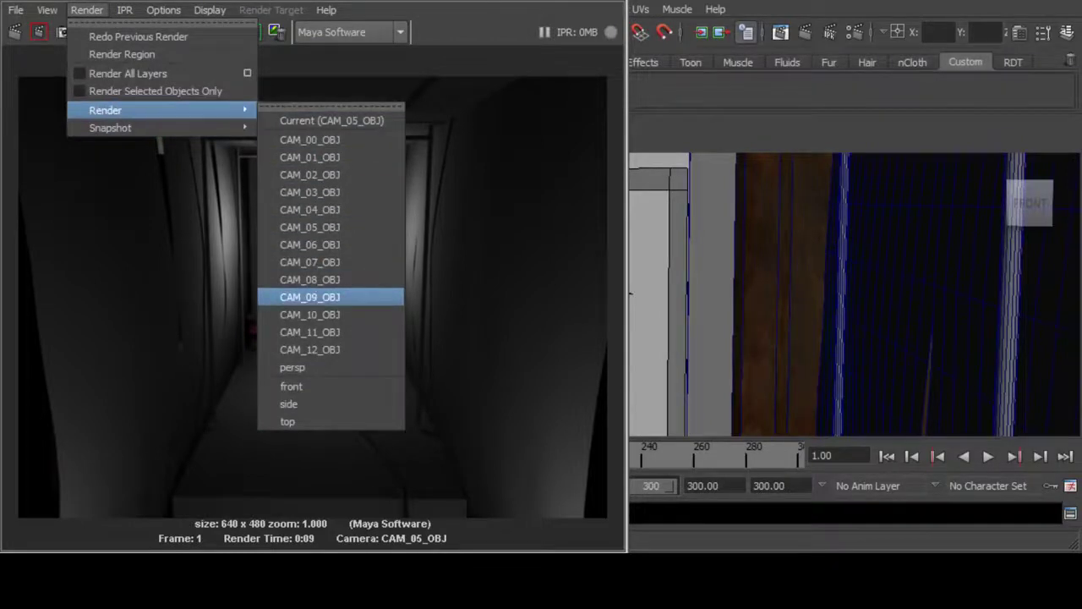
left_click(309, 332)
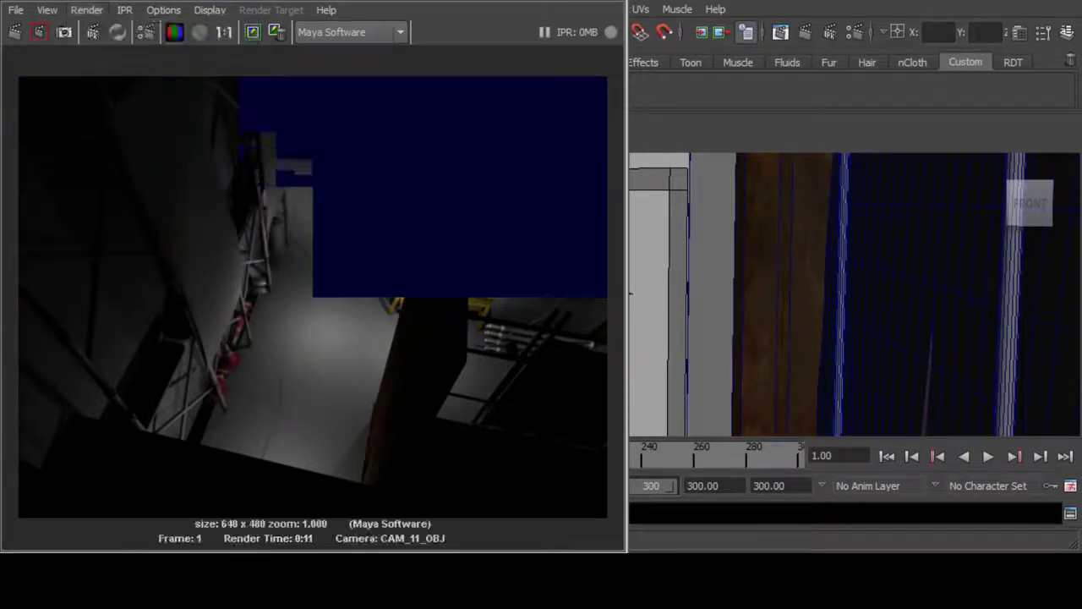
left_click(87, 9)
mouse_move(127, 110)
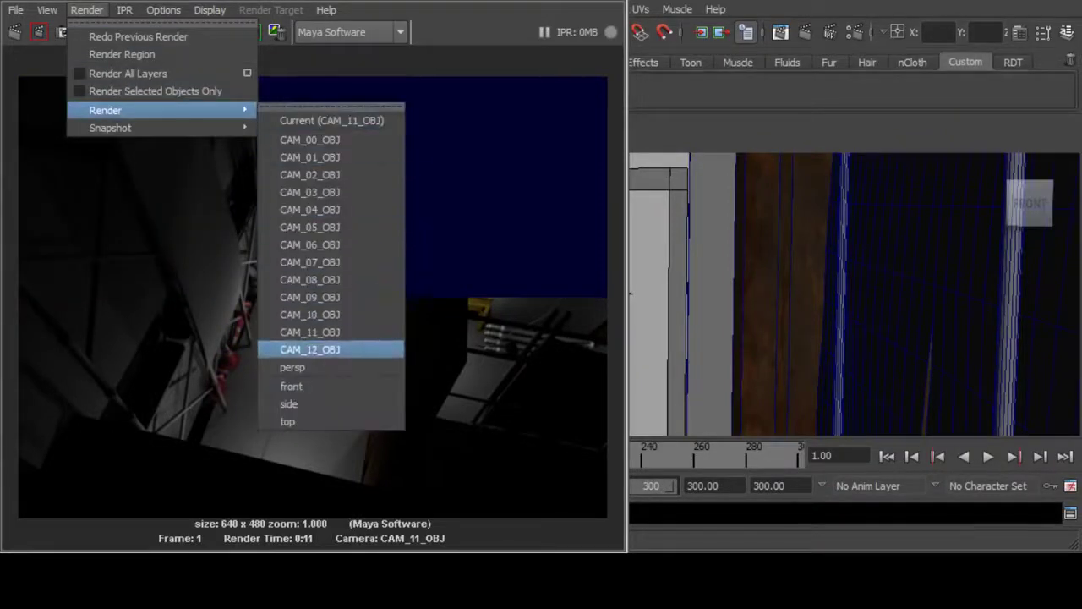
left_click(310, 349)
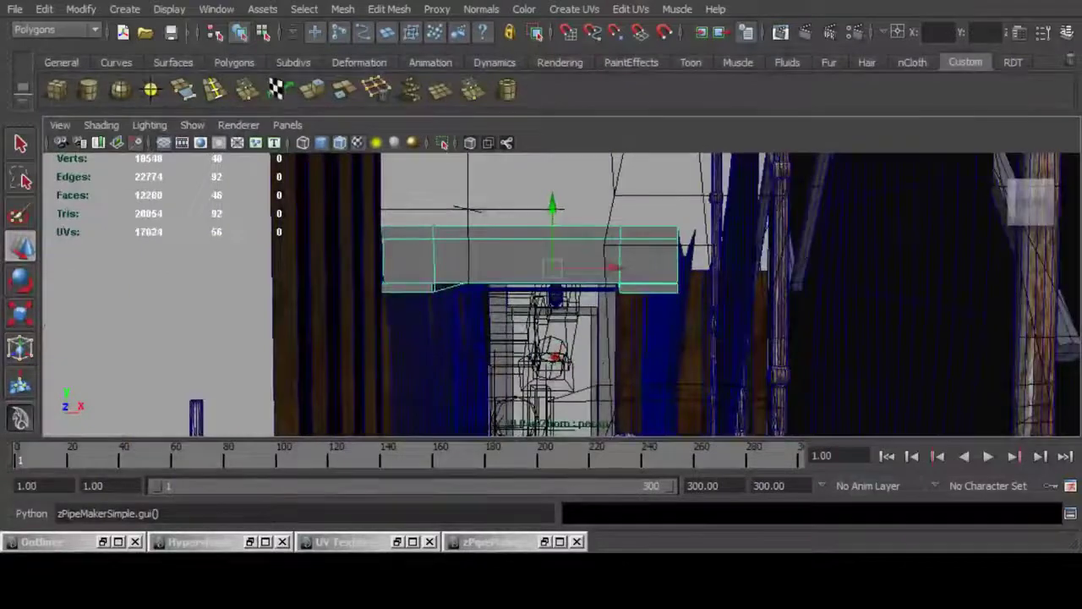
Step: Raise the top vertices of the corridor's roof block to make it taller, return to object mode and save the scene
key("F9")
left_click_drag(326, 164, 764, 256)
left_click_drag(551, 172, 552, 143)
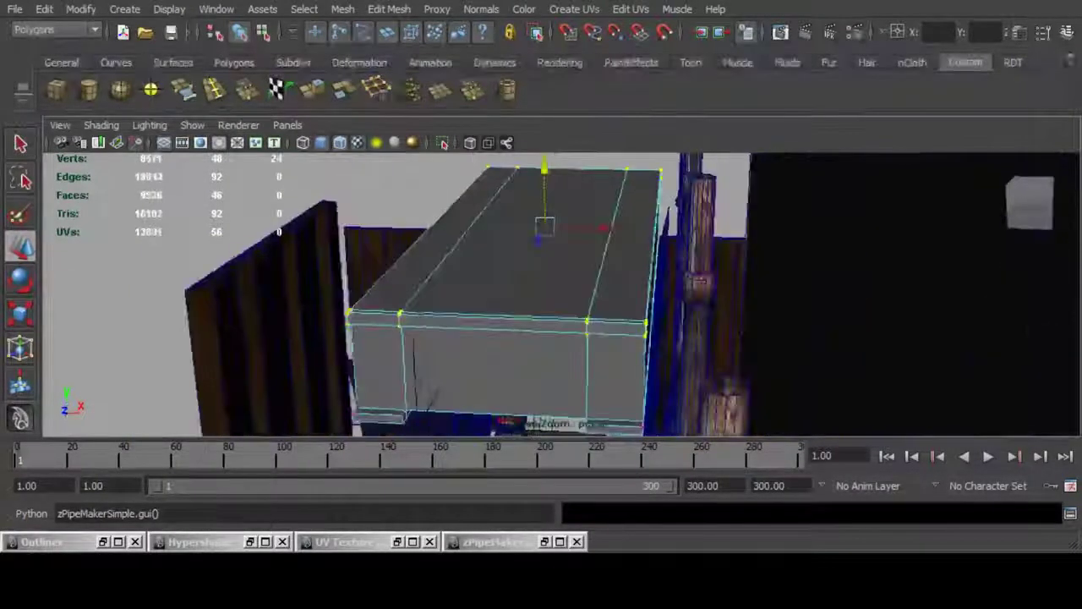
key("F8")
left_click_drag(508, 321, 660, 326, "alt")
key("q")
key("ctrl+s")
middle_click_drag(660, 325, 465, 343, "alt")
left_click_drag(465, 343, 787, 385, "alt")
middle_click_drag(423, 334, 590, 313, "alt")
left_click_drag(591, 312, 626, 308, "alt")
key("ctrl+s")
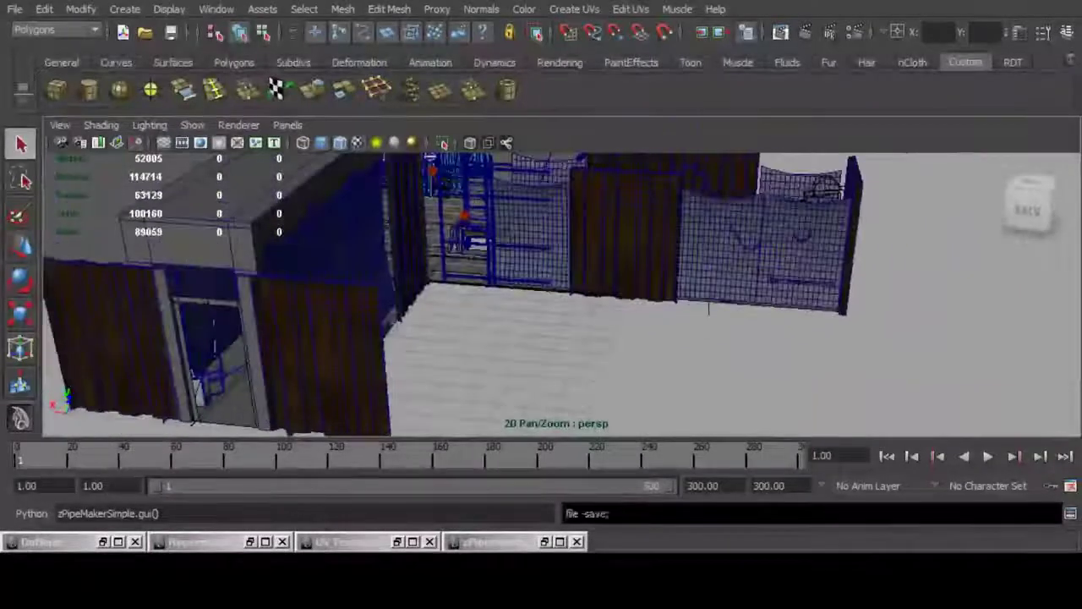
Step: Open the Factory_Area_A.mb scene from the scenes folder of the separate rooms project
left_click(14, 9)
left_click(57, 54)
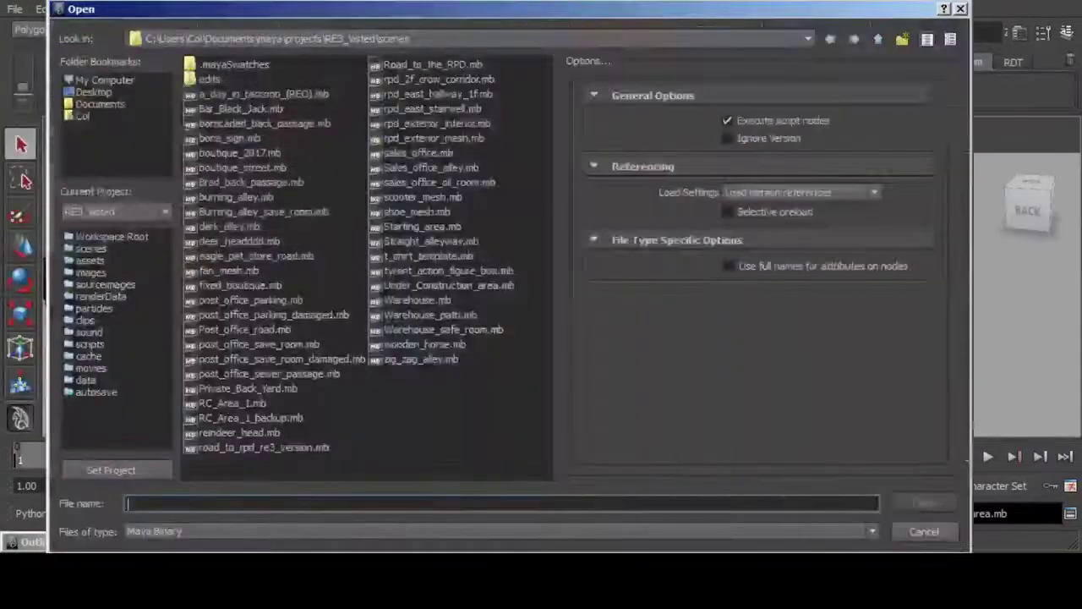
left_click(879, 39)
left_click(879, 39)
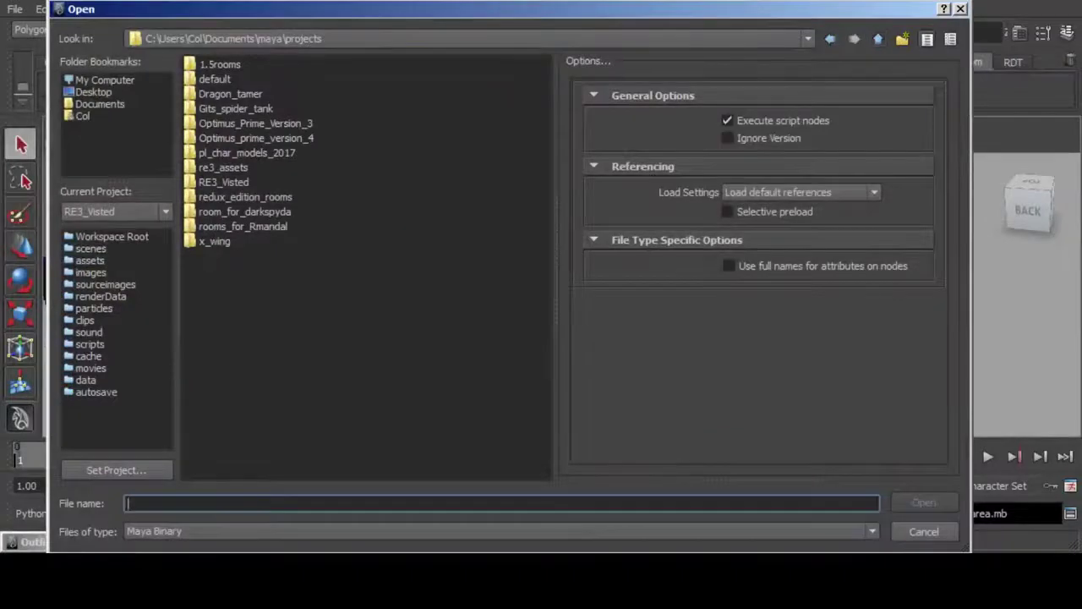
double_click(243, 227)
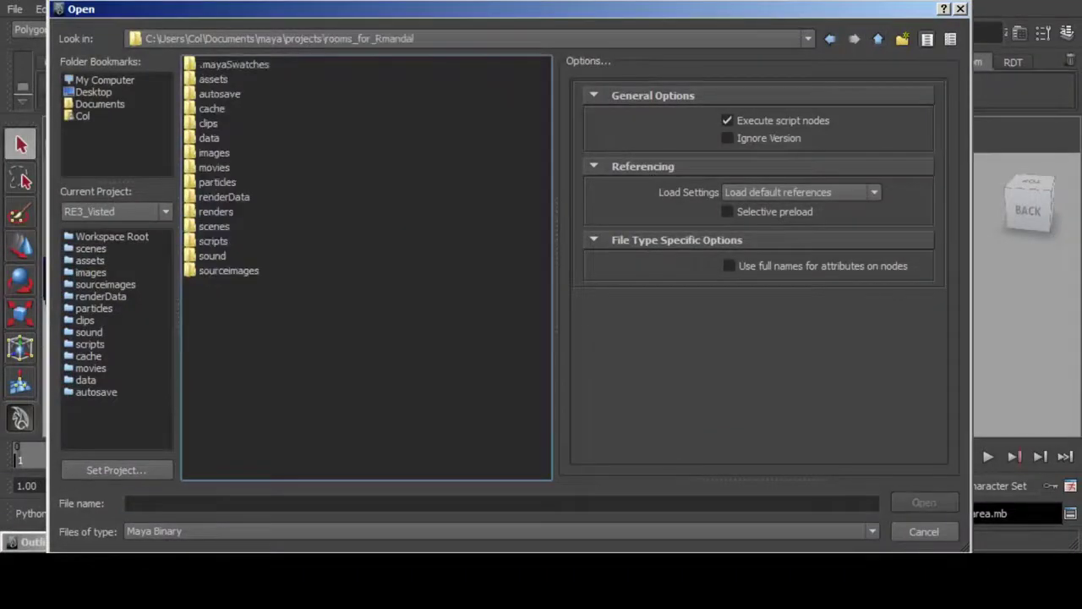
double_click(232, 227)
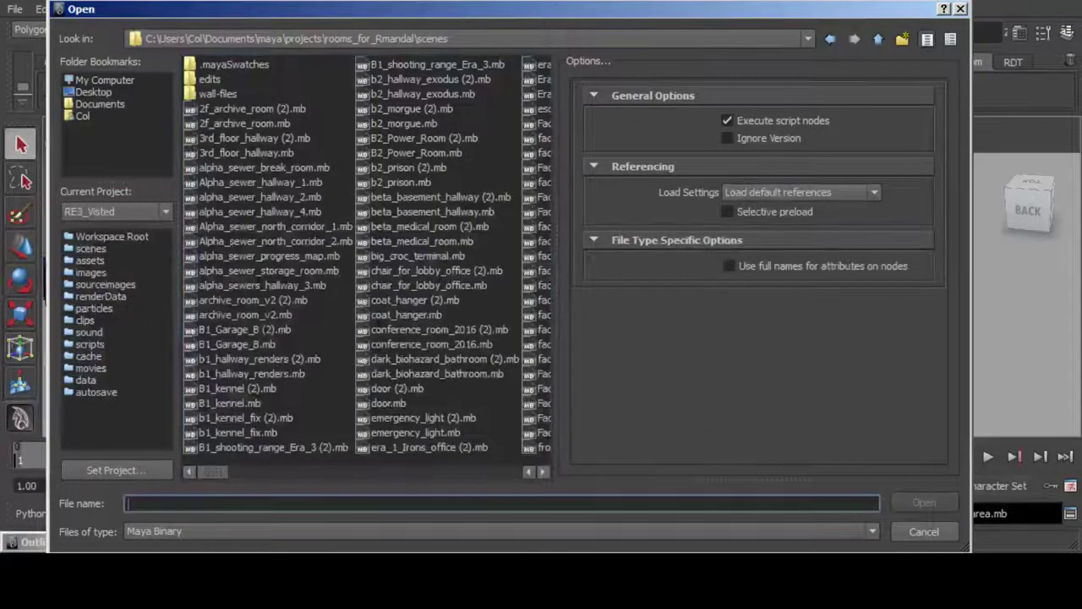
type("fa")
key("Down")
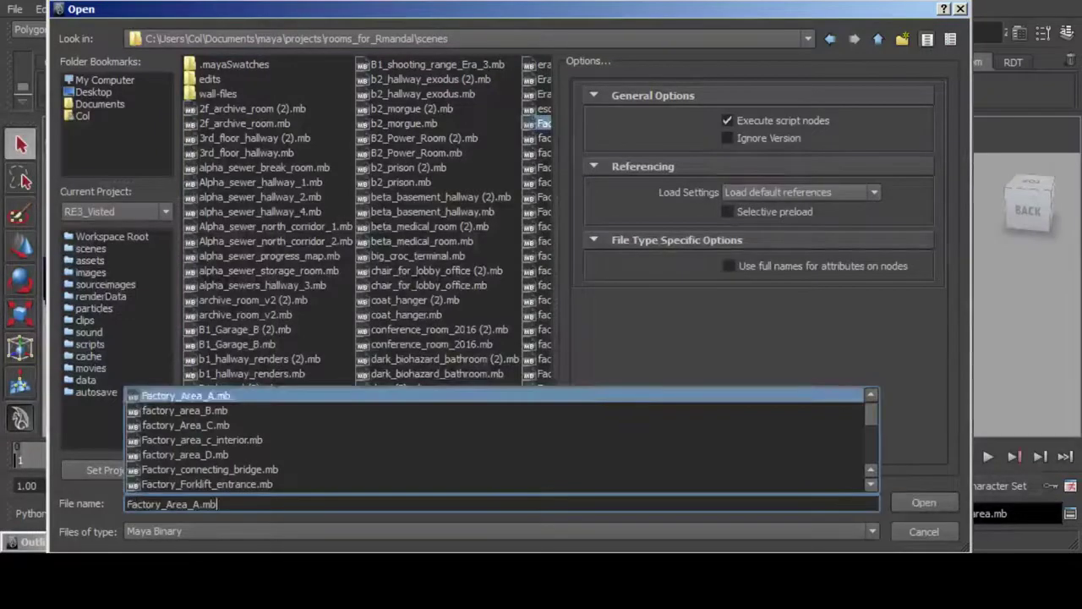
key("Return")
key("Return")
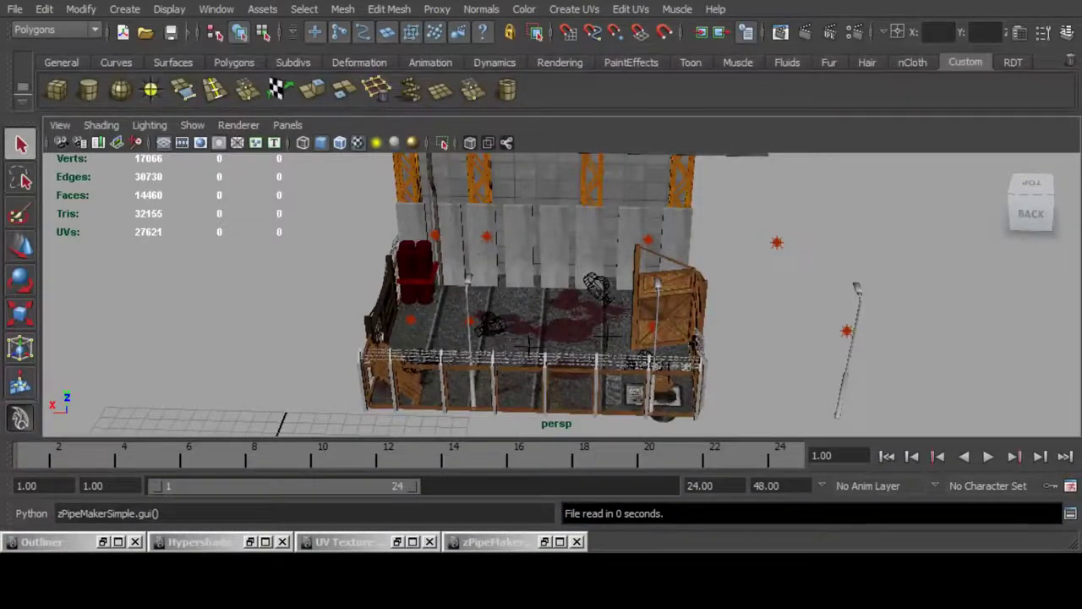
Step: Select the brown metal door with the hazard stripes beside the wooden pallets and isolate it in the view
scroll(562, 296, "up", 3)
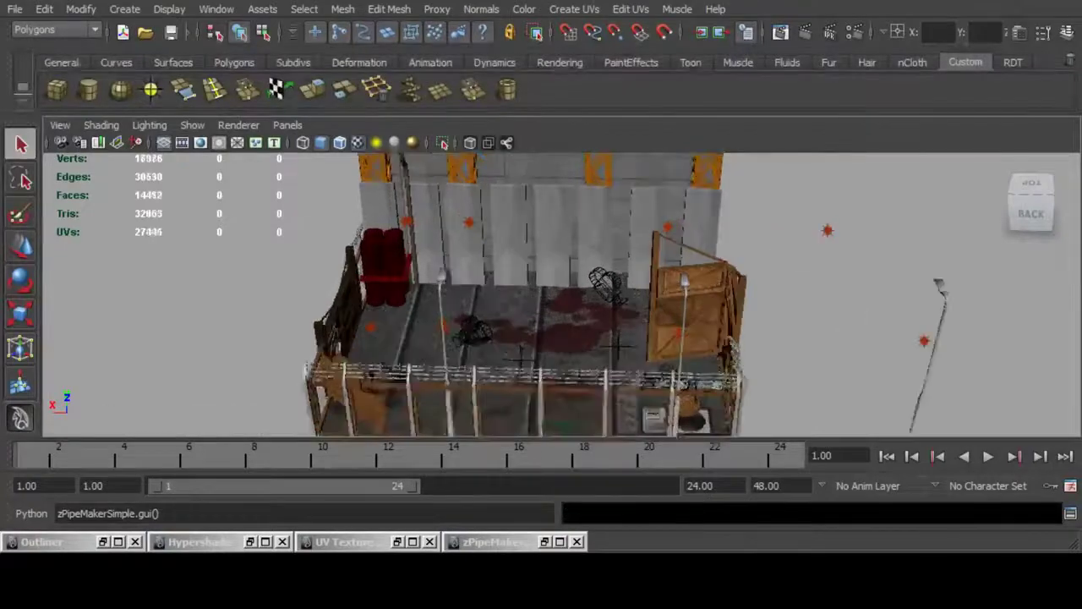
left_click_drag(609, 296, 491, 338, "alt")
left_click(393, 232)
key("f")
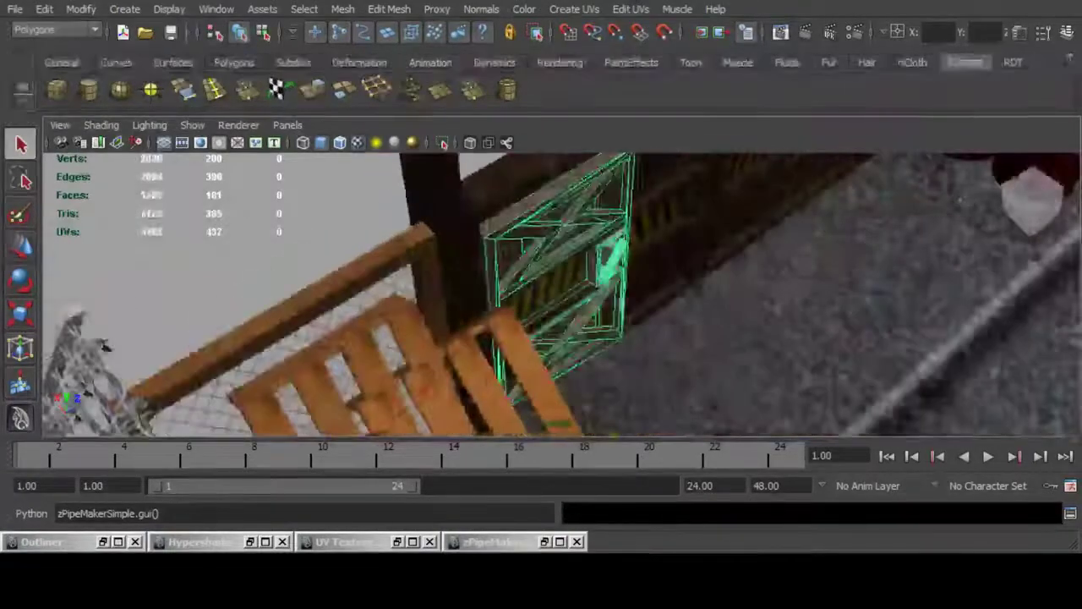
left_click_drag(398, 246, 296, 173, "alt")
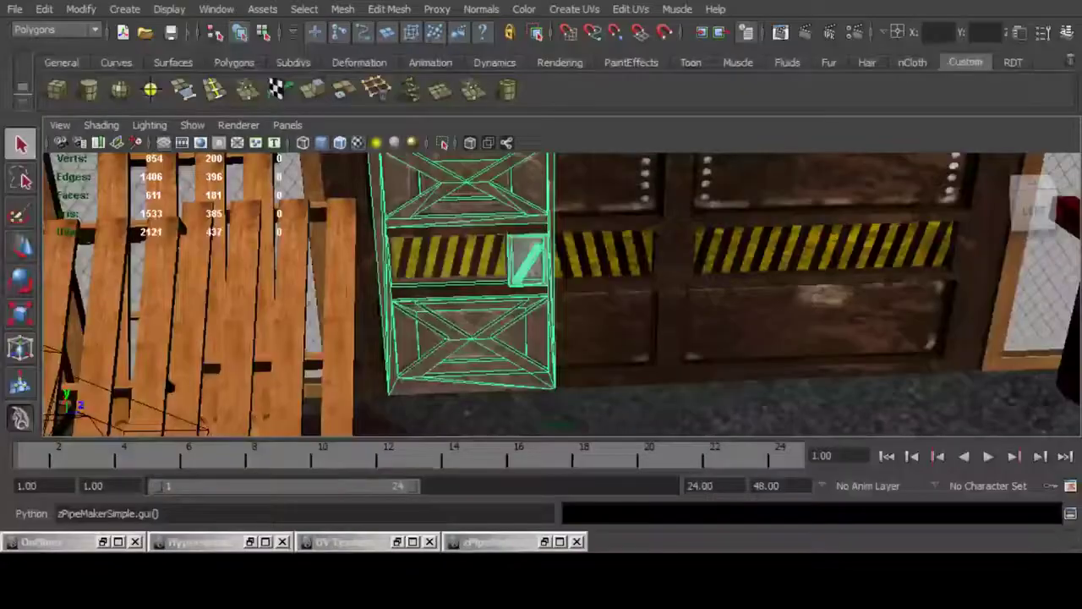
key("ctrl+1")
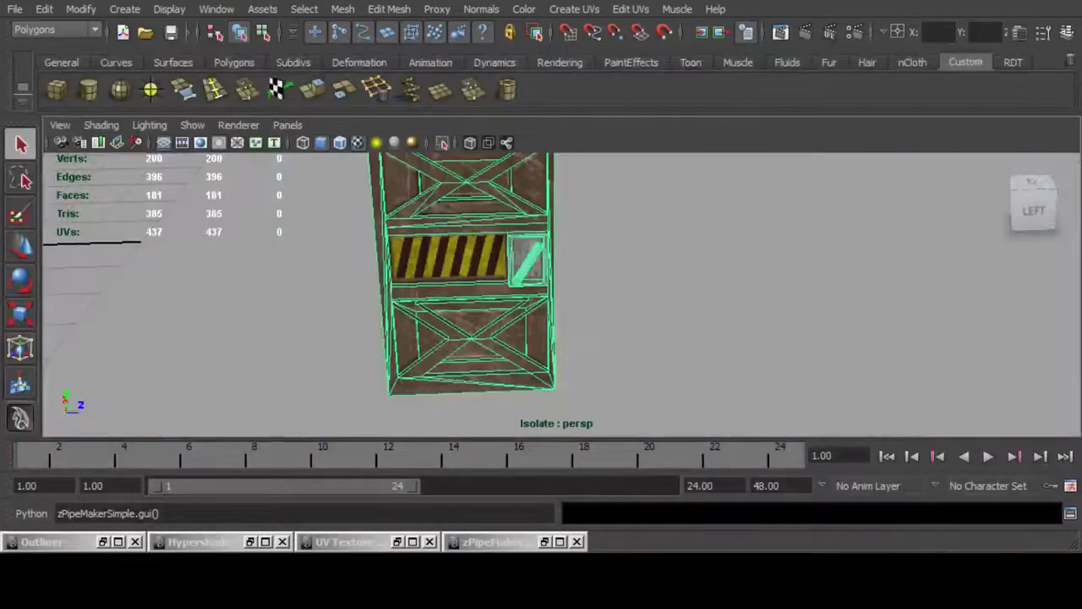
Step: Move the isolated metal door to the centre of the grid
key("w")
scroll(524, 296, "down", 5)
middle_click_drag(537, 292, 605, 295, "alt")
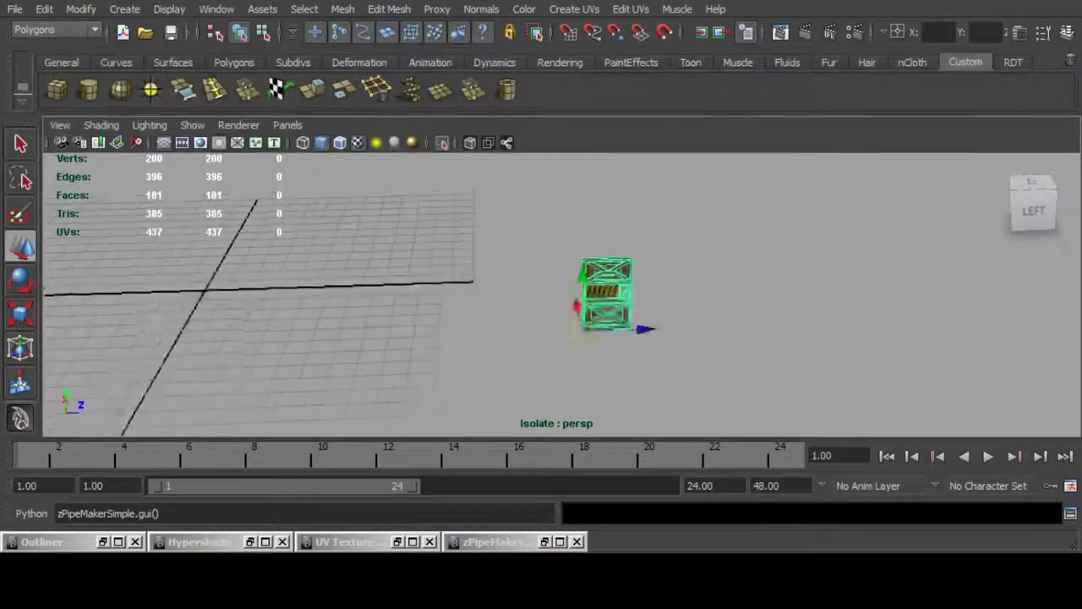
mouse_move(638, 329)
left_mouse_down()
mouse_move(215, 345)
mouse_move(198, 268)
left_mouse_up()
key("f")
middle_click_drag(507, 339, 416, 273, "alt")
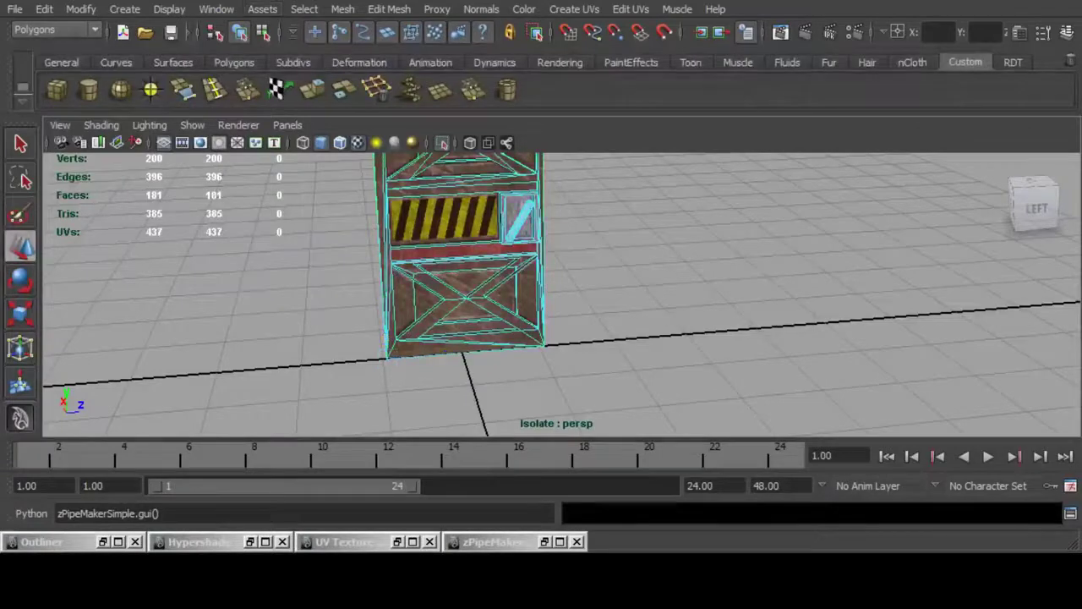
Step: Run a mesh Cleanup on the metal door with a face below the hazard stripes selected
left_click(464, 252)
left_click(343, 10)
mouse_move(389, 9)
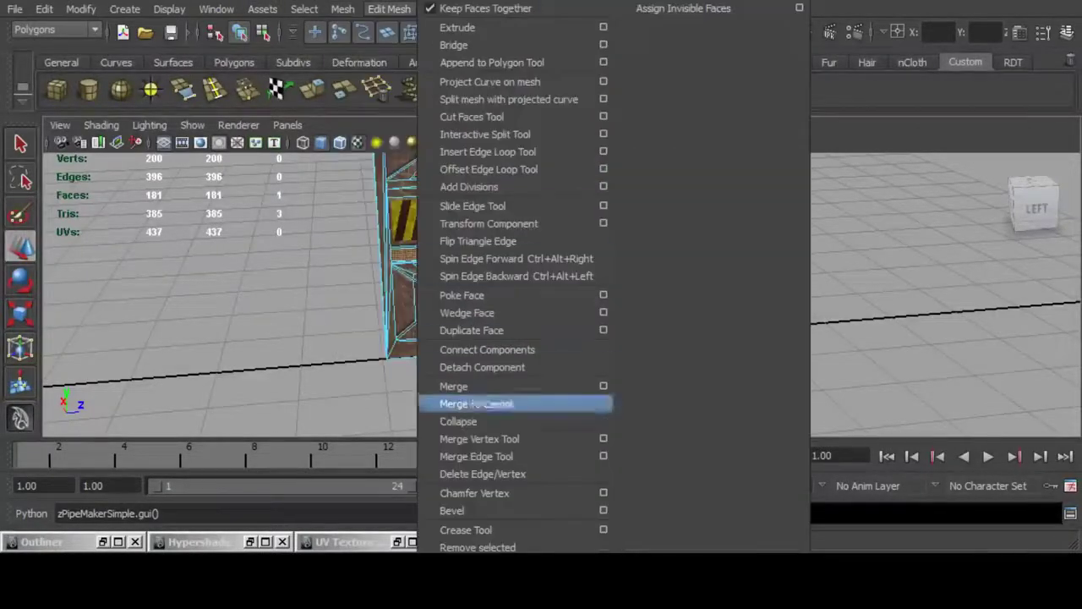
mouse_move(343, 8)
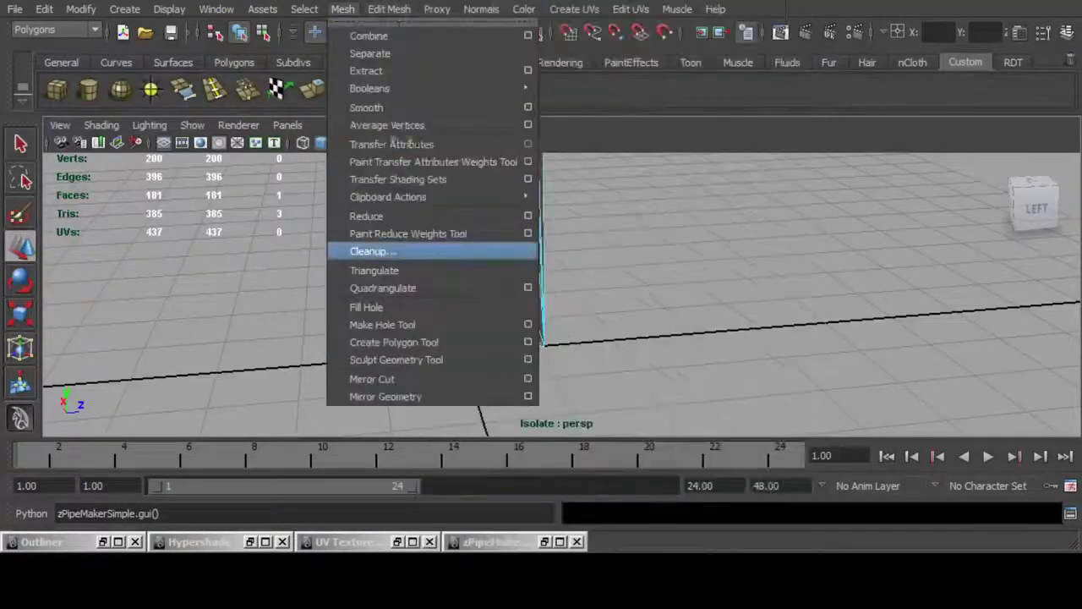
left_click(372, 251)
left_click(405, 417)
left_click(568, 417)
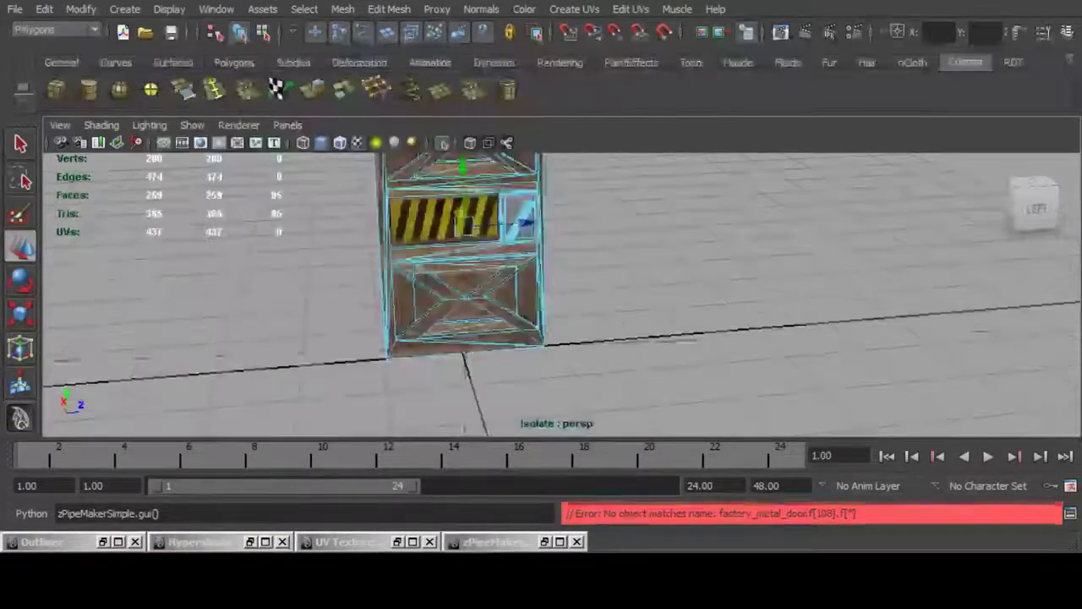
Step: Check the cleaned-up faces around the door handle, then return the door to object mode with the Channel Box shown
left_click_drag(558, 338, 499, 330, "alt")
middle_click_drag(499, 279, 474, 345, "alt")
right_click_drag(474, 345, 575, 346, "alt")
mouse_move(507, 339)
right_mouse_down("alt")
mouse_move(609, 339)
mouse_move(499, 338)
right_mouse_up("alt")
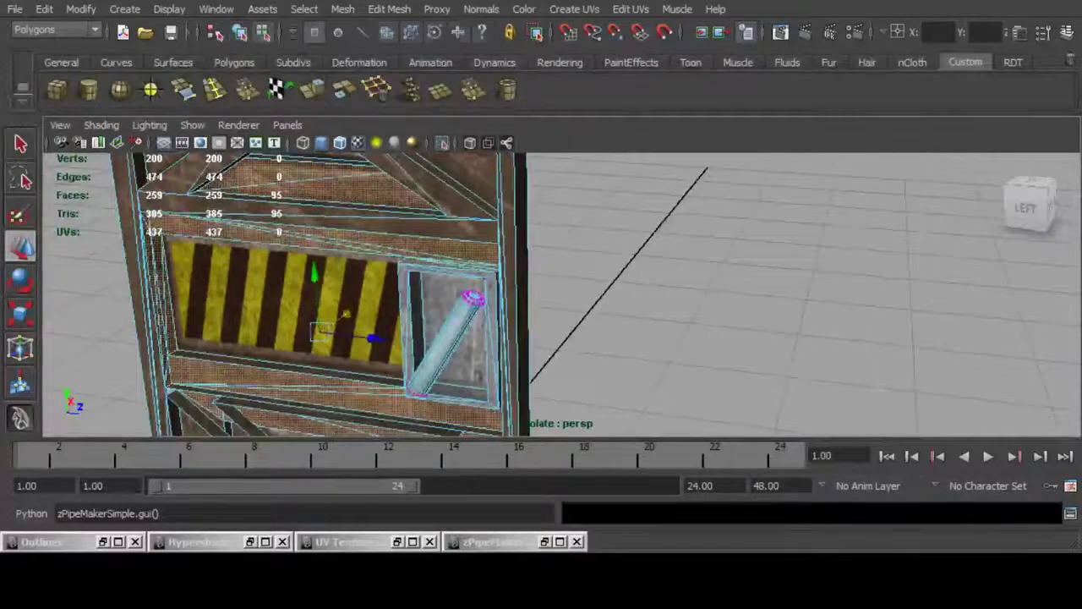
right_click_drag(474, 296, 524, 258)
right_click_drag(524, 296, 422, 296, "alt")
left_click(1067, 33)
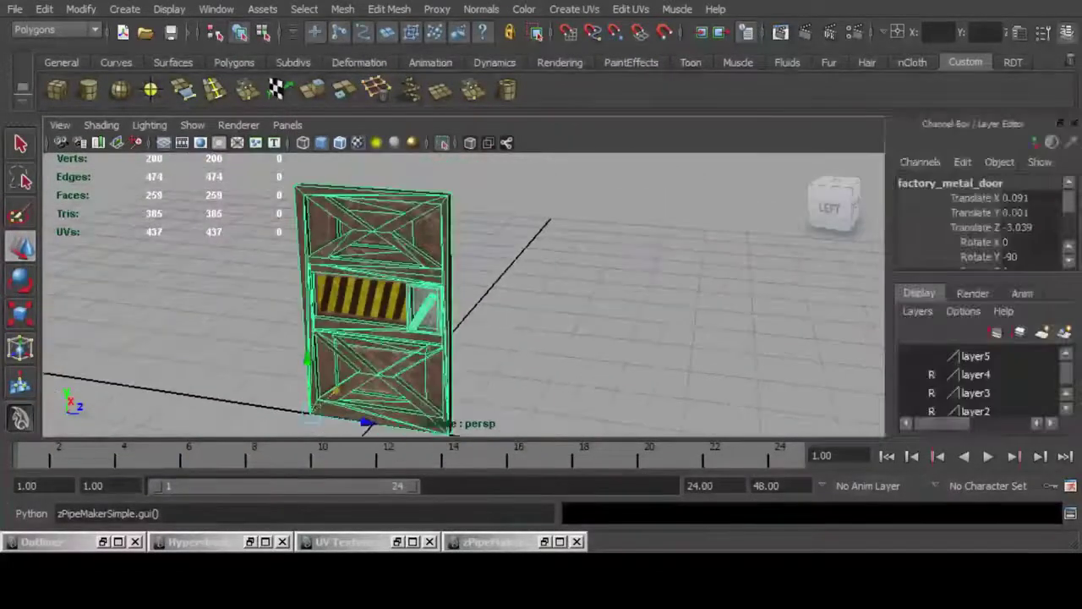
Step: Delete the metal door's construction history and its non-deformer history
left_click(44, 10)
mouse_move(93, 197)
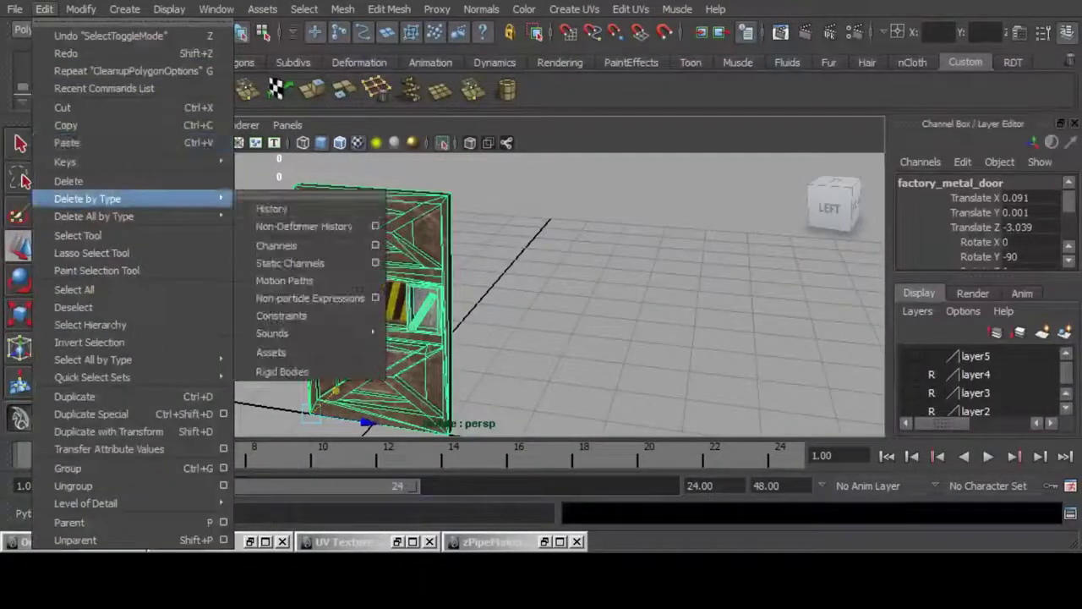
left_click(279, 208)
left_click(44, 8)
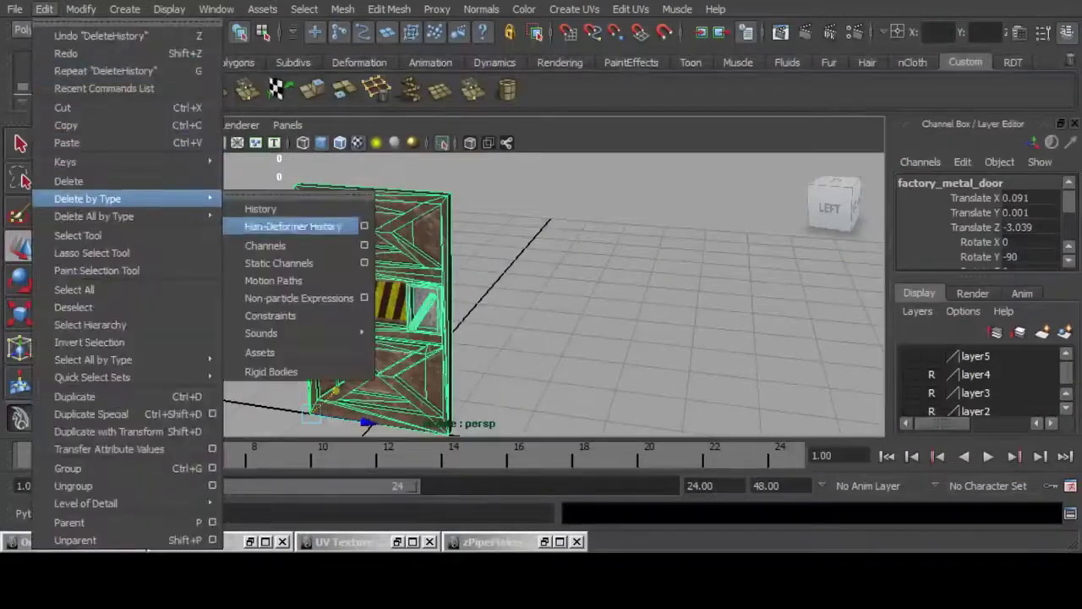
left_click(279, 225)
Step: Export the selected door as an FBX named factory_metal_door_mesh into the RE3_Visted assets folder, and deselect it
left_click(15, 8)
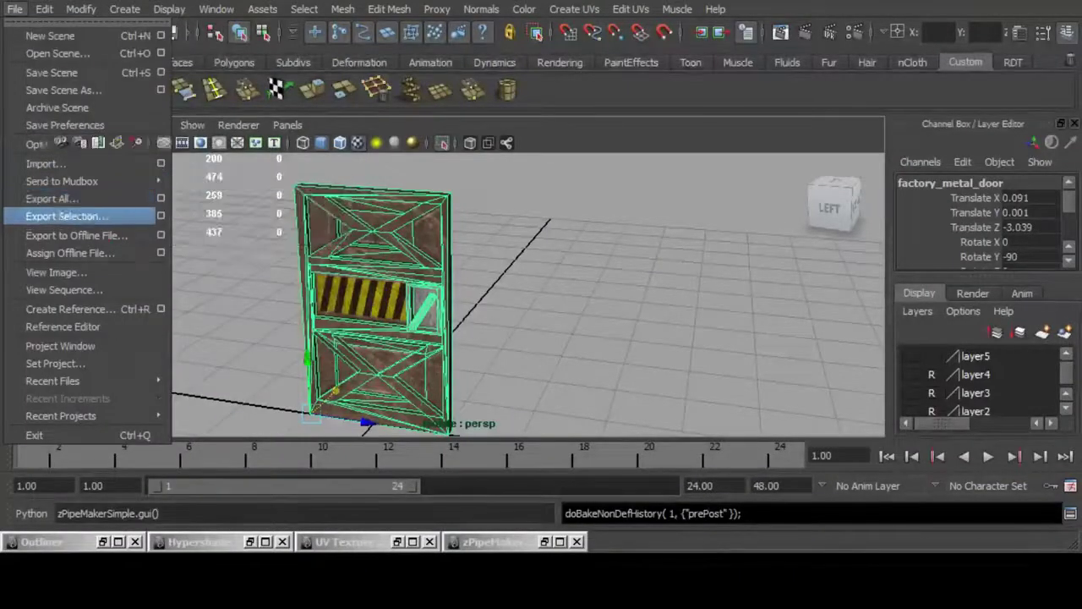
left_click(67, 215)
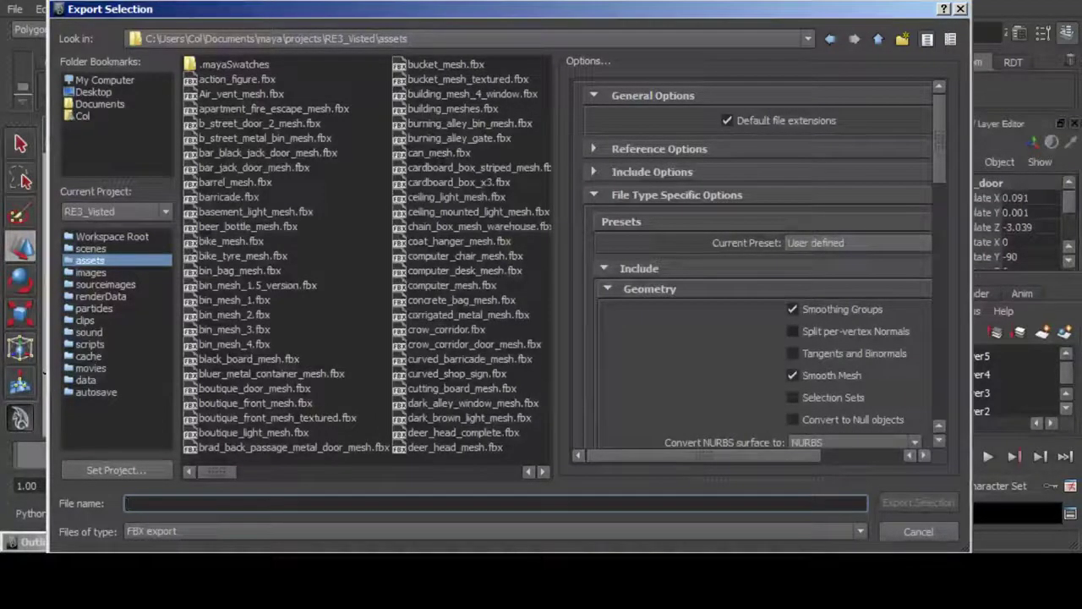
type("facl")
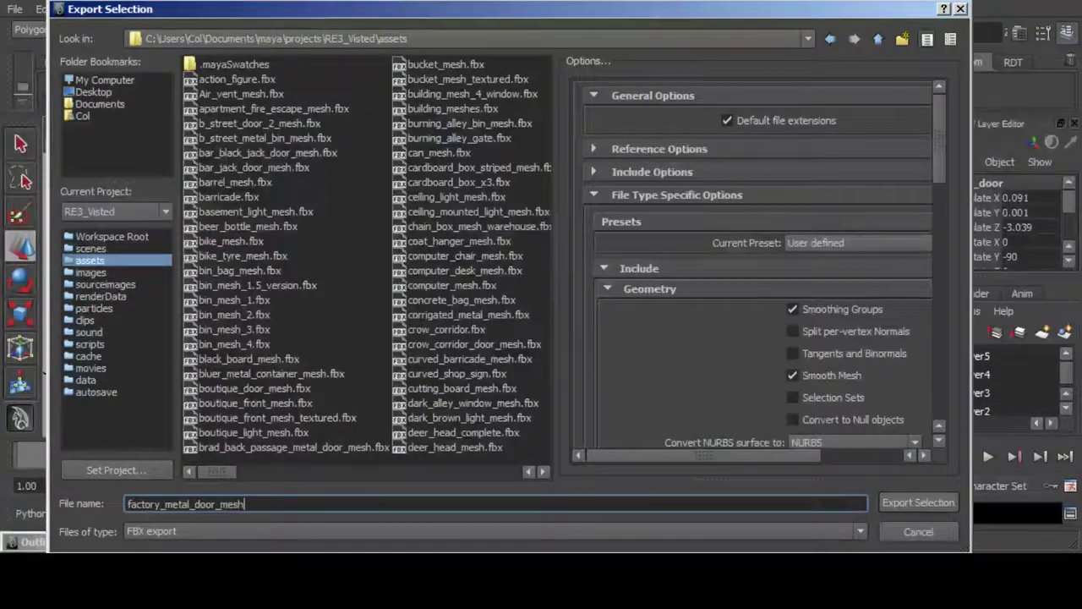
key("Return")
key("Escape")
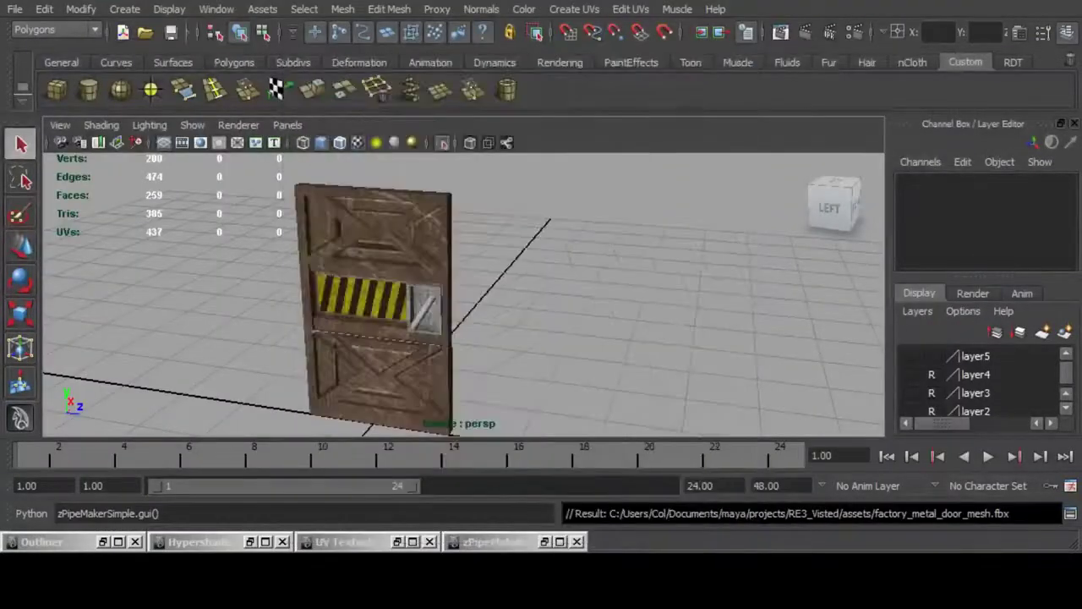
Step: Start a new empty scene without saving the changes to Factory_Area_A.mb
left_click(15, 9)
left_click(52, 37)
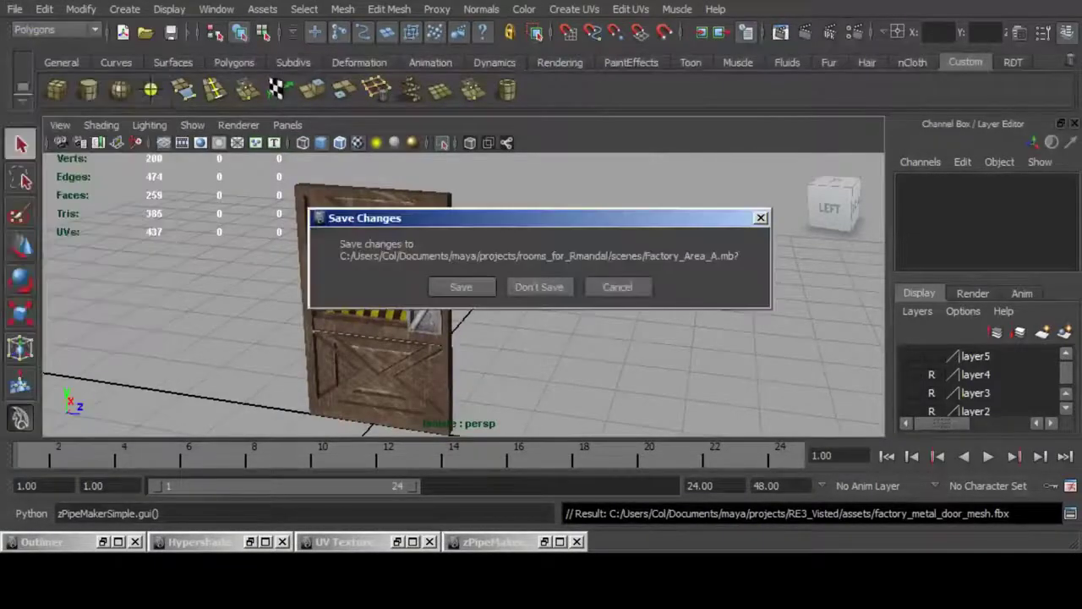
left_click(539, 287)
Step: Import factory_metal_door_mesh.fbx into the empty scene and check the door's entry in the Outliner
key("alt+f")
key("Down")
key("Down")
key("Down")
key("Down")
key("Down")
key("Down")
key("Down")
key("Down")
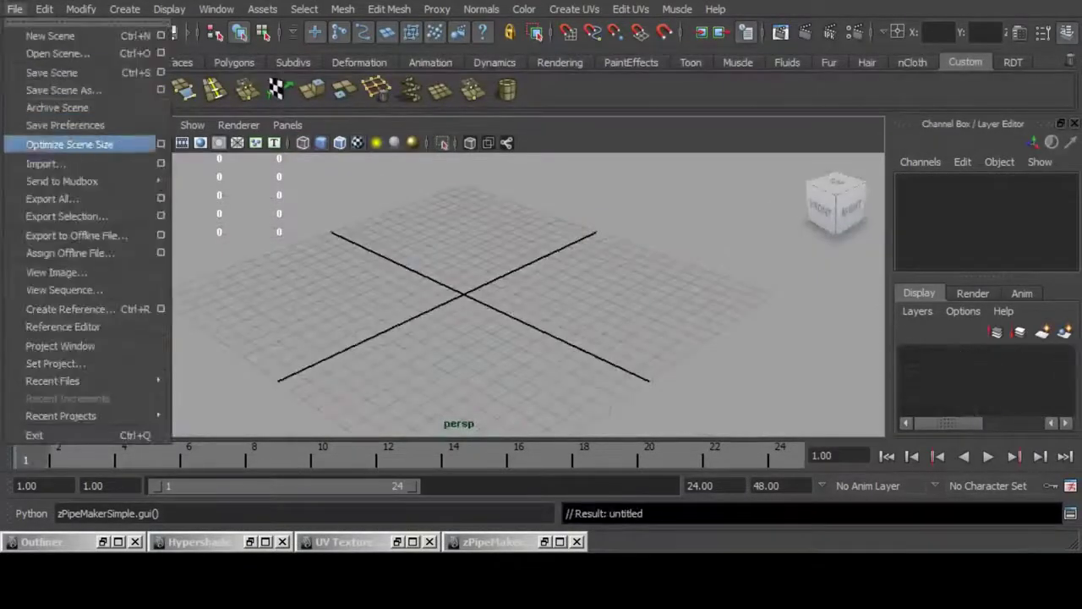
key("Return")
type("fact")
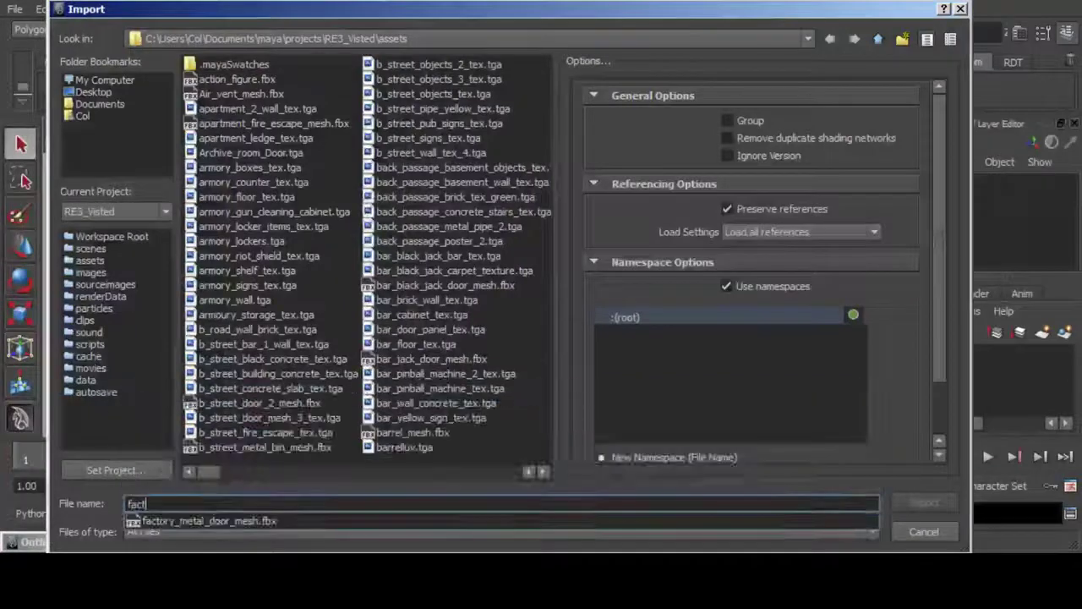
key("Down")
key("Return")
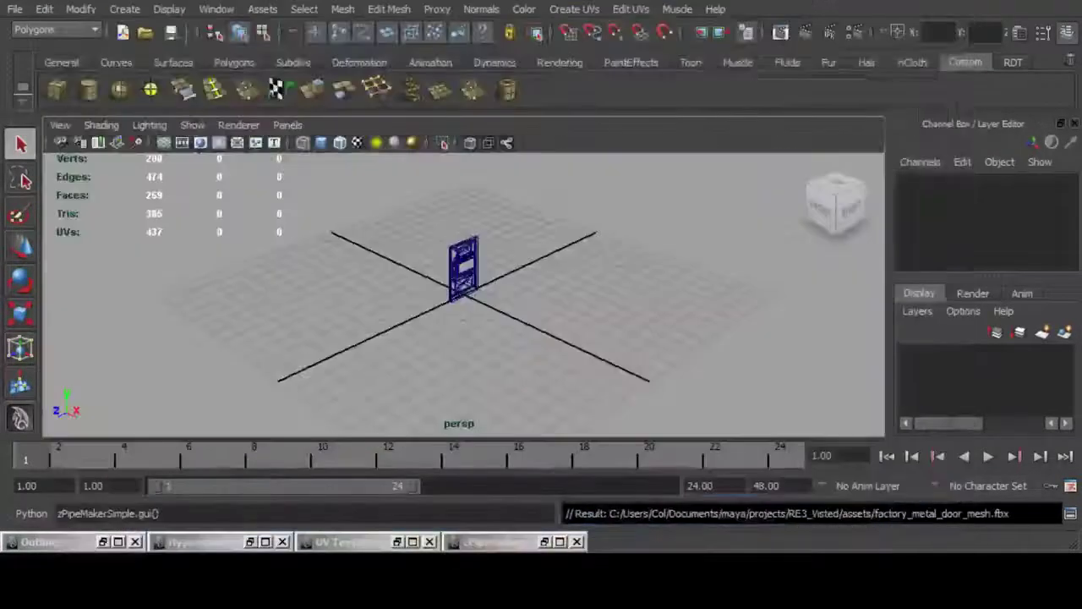
left_click(464, 269)
left_click(103, 542)
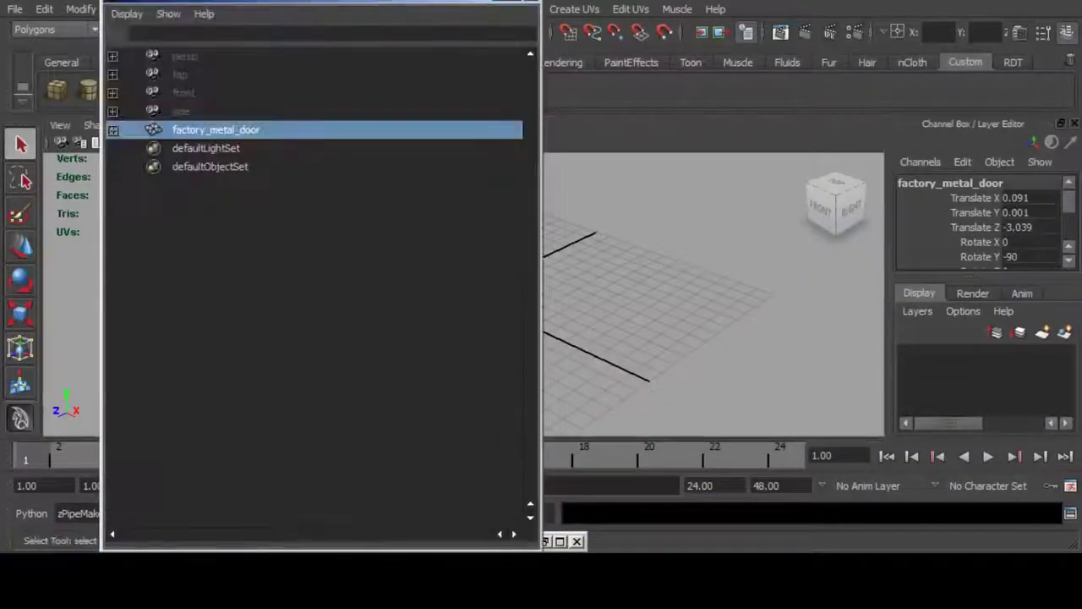
Step: Reopen the construction-area scene from the recent files without saving the untitled scene, and put the Outliner away
left_click(14, 10)
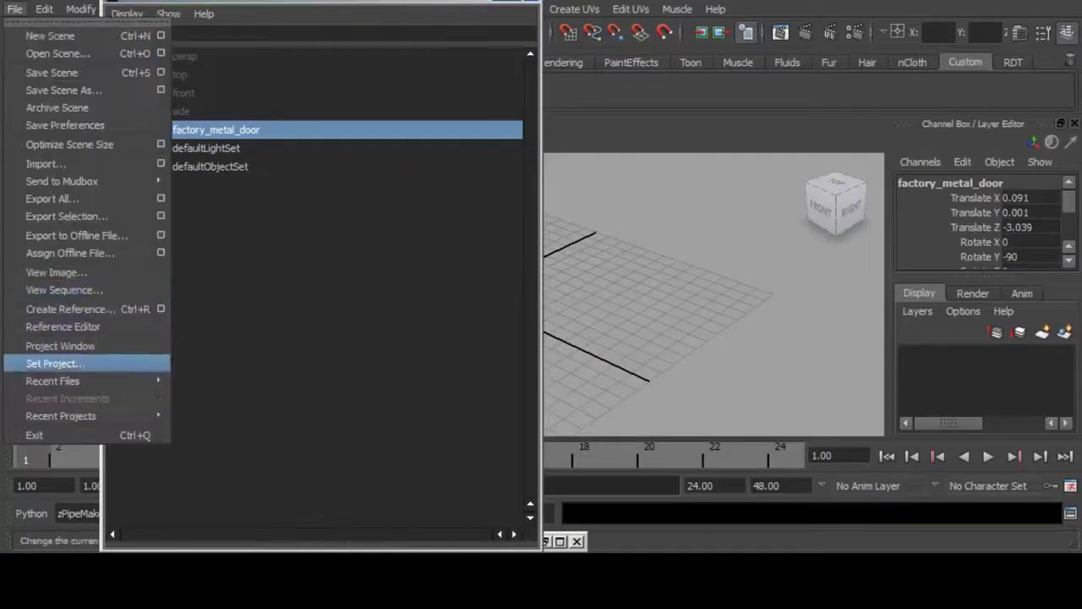
mouse_move(52, 381)
key("Down")
key("Return")
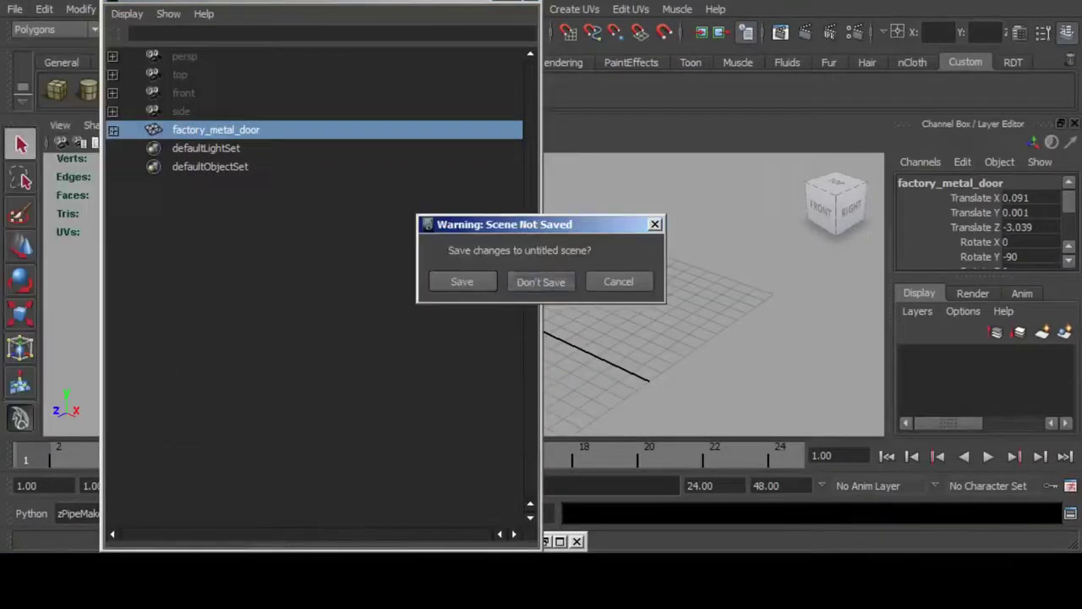
key("Tab")
key("Return")
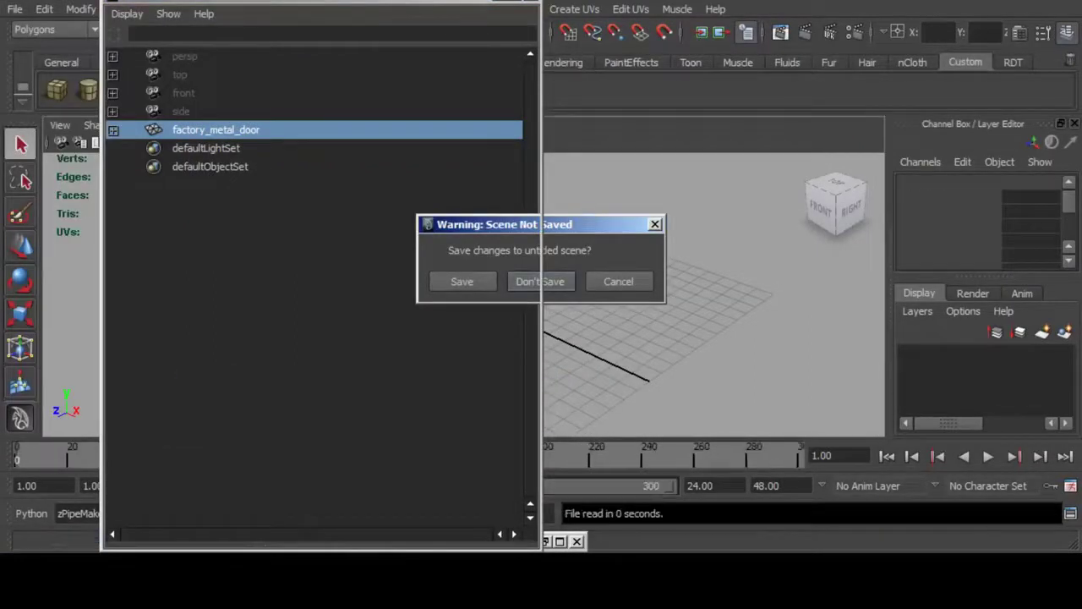
left_click(14, 9)
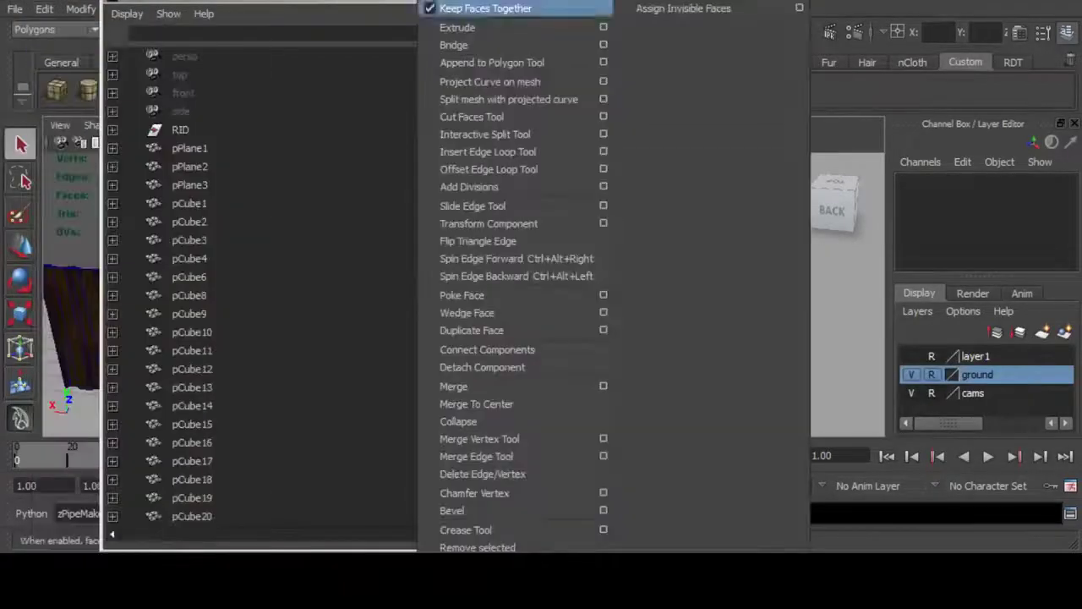
left_click(364, 3)
left_click(500, 3)
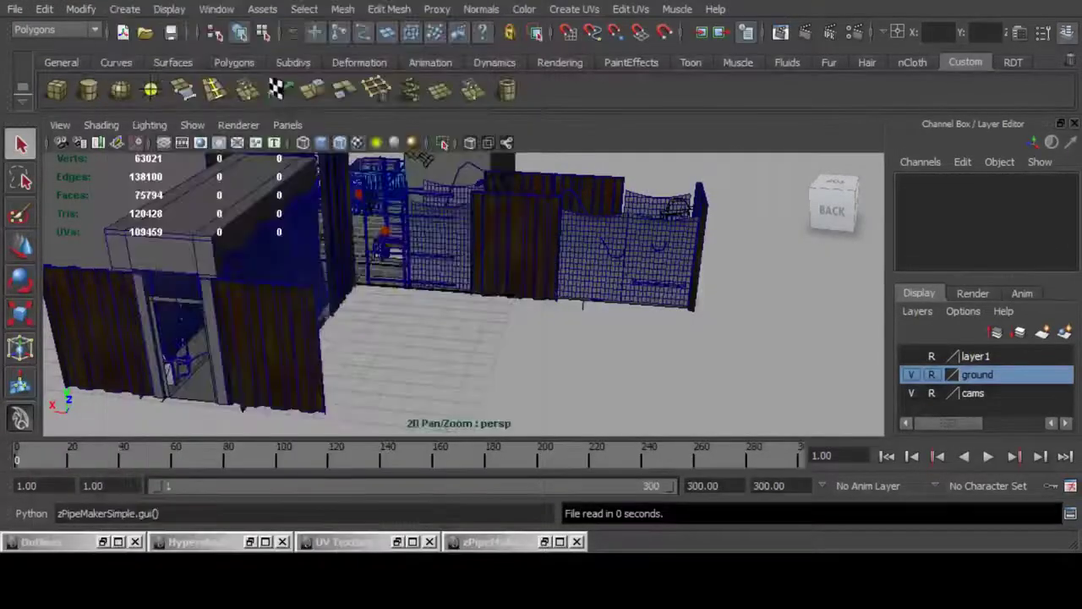
Step: Import factory_metal_door_mesh.fbx from the RE3_Visted assets folder into the construction-area scene
left_click(14, 9)
key("Return")
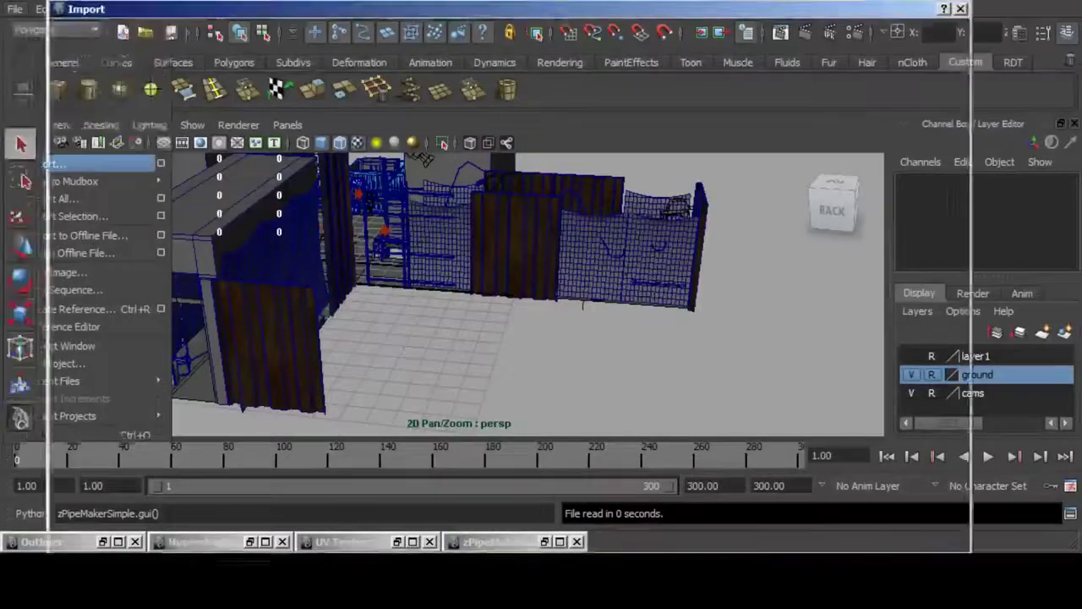
type("fac")
key("Down")
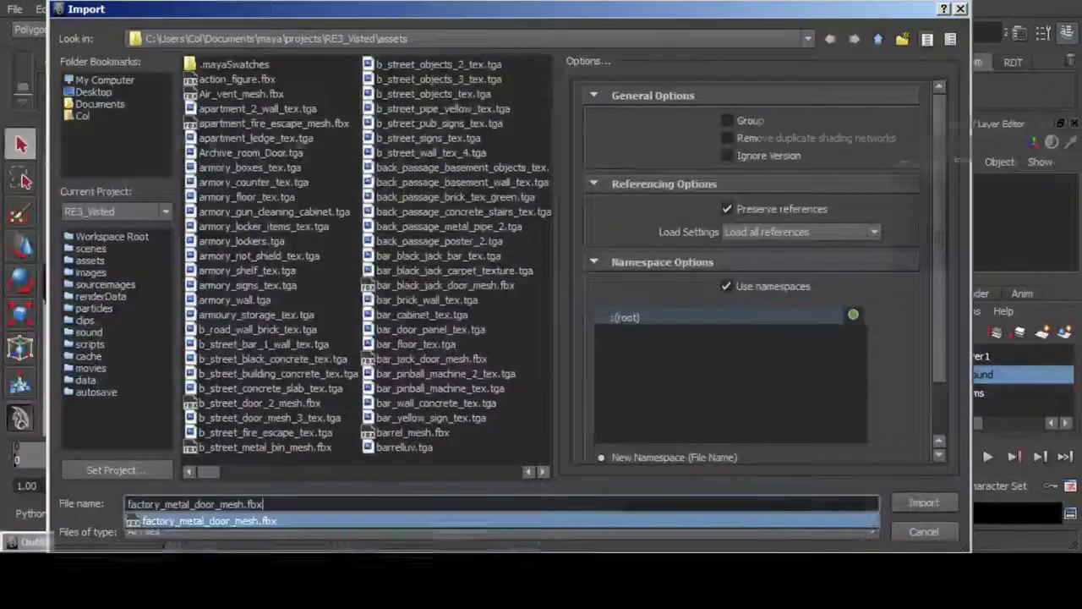
key("Return")
Step: Move the imported metal door into the corridor, to about X -1.883, Y 1.45, Z -14.227
left_click_drag(541, 296, 312, 322, "alt")
middle_click_drag(448, 254, 442, 347, "alt")
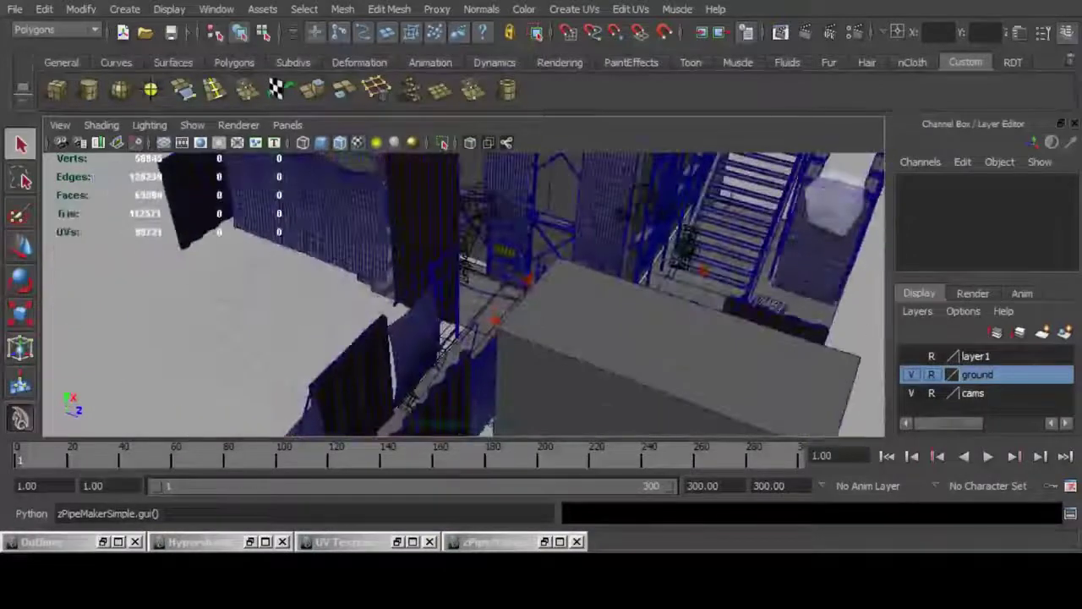
left_click(509, 255)
key("w")
middle_click_drag(509, 255, 587, 336, "alt")
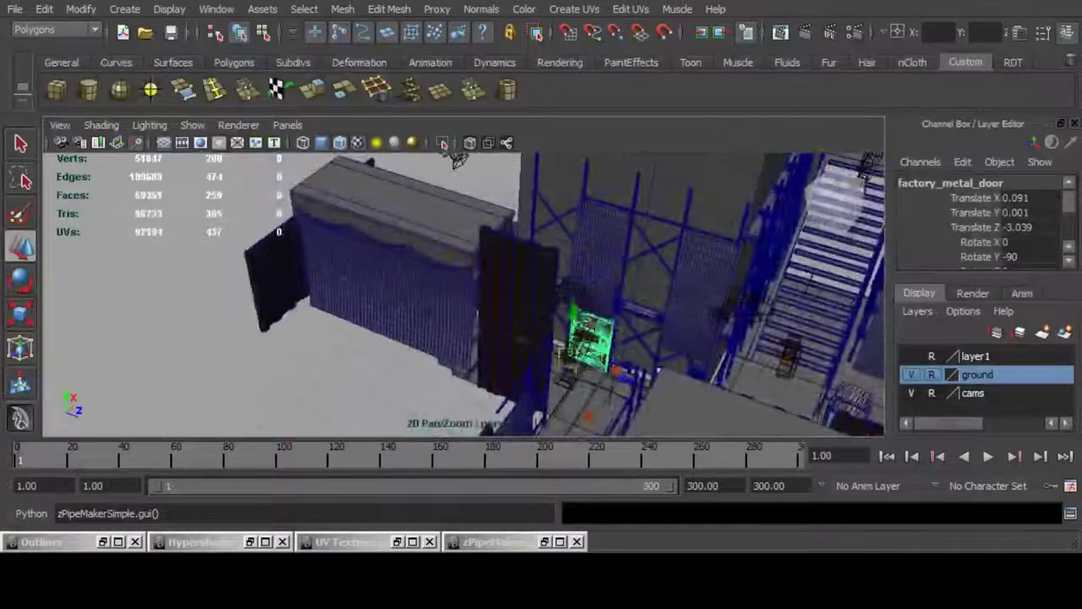
left_click_drag(631, 383, 437, 310)
right_click_drag(437, 312, 548, 345, "alt")
left_click_drag(548, 345, 373, 326, "alt")
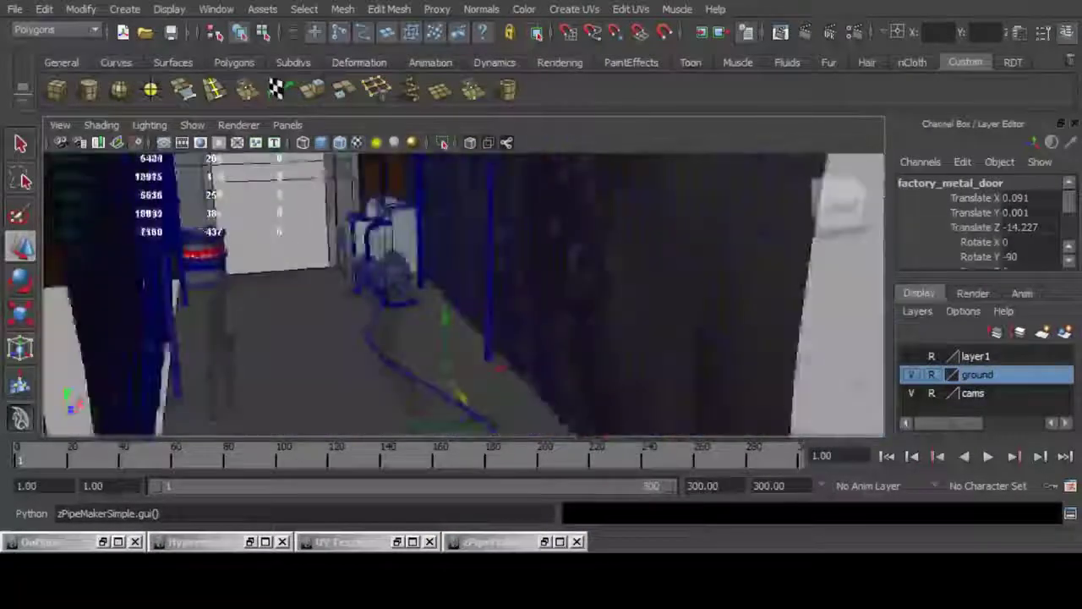
left_click_drag(496, 368, 377, 384)
left_click_drag(316, 330, 310, 241)
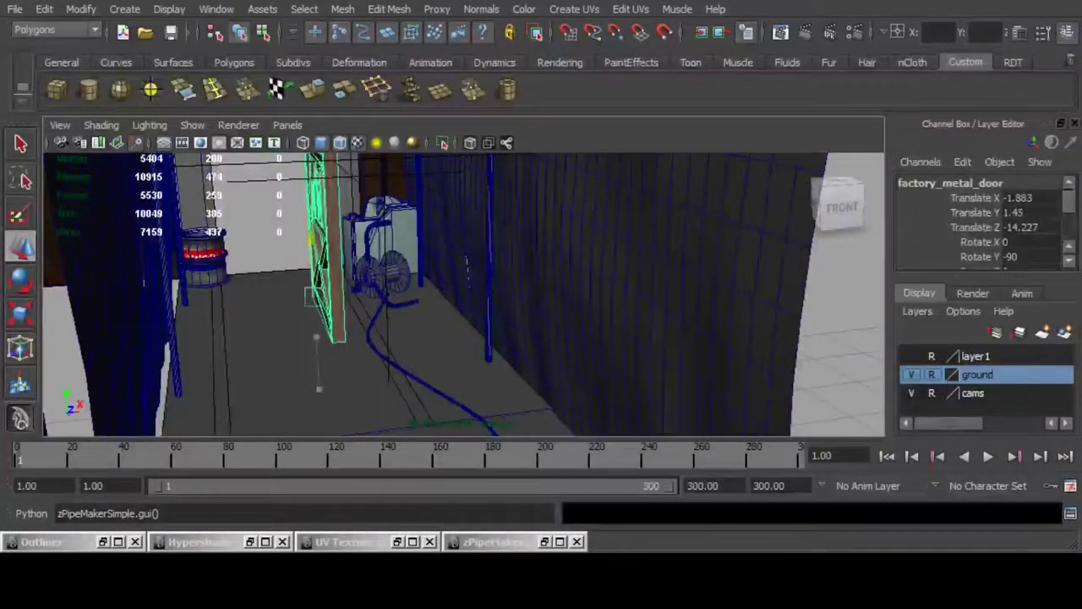
Step: Set the door's Y rotation to 0 and move it into the end doorway at about X -3.154, Z -15.922
left_click(1012, 256)
type("0")
key("Return")
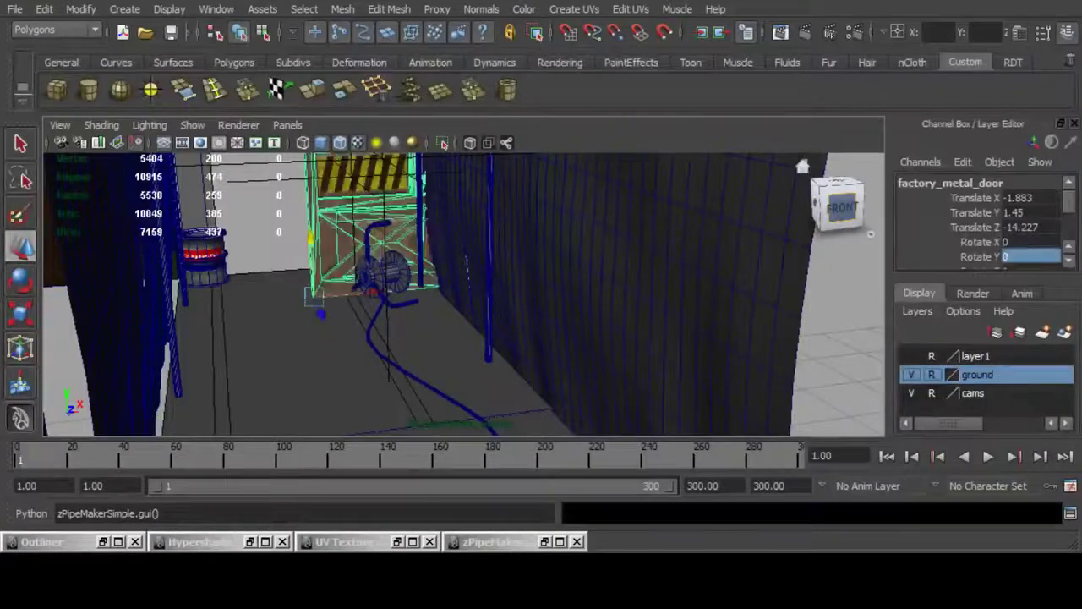
left_click_drag(345, 395, 262, 352)
right_click_drag(263, 352, 346, 354, "alt")
left_click_drag(346, 353, 377, 345, "alt")
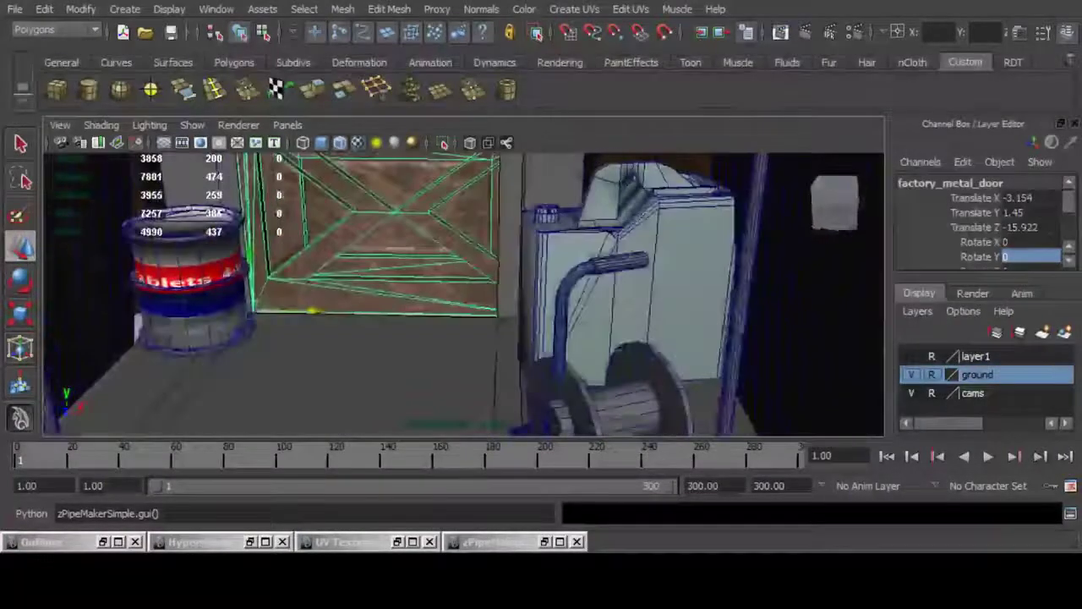
Step: Scale the metal door to fit the doorway frame between the drum and the fuel can
middle_click_drag(377, 345, 466, 408, "alt")
key("r")
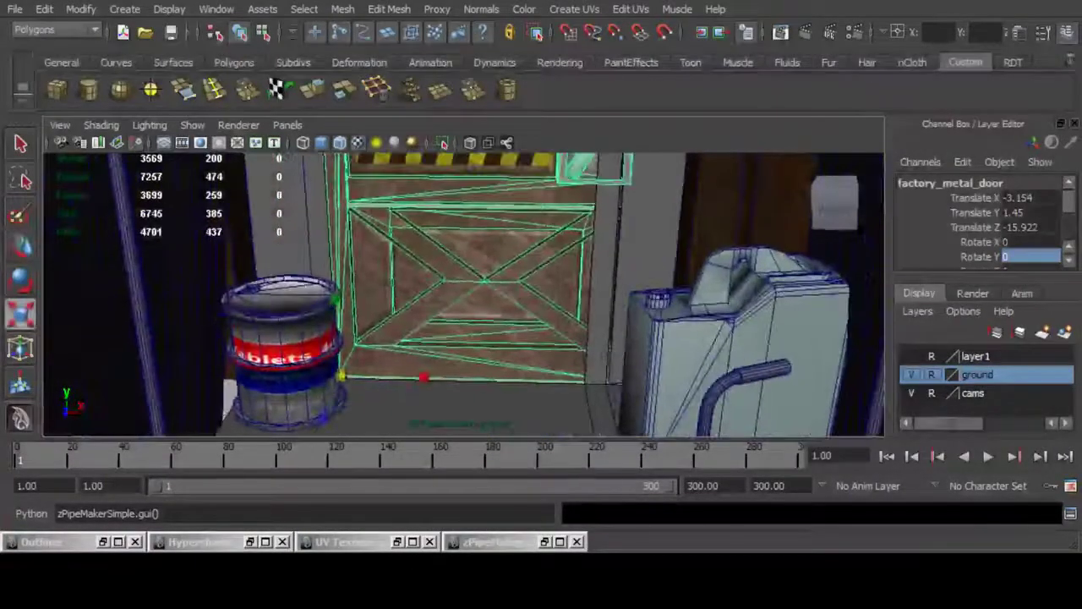
left_click_drag(424, 377, 411, 377)
right_click_drag(423, 377, 338, 372, "alt")
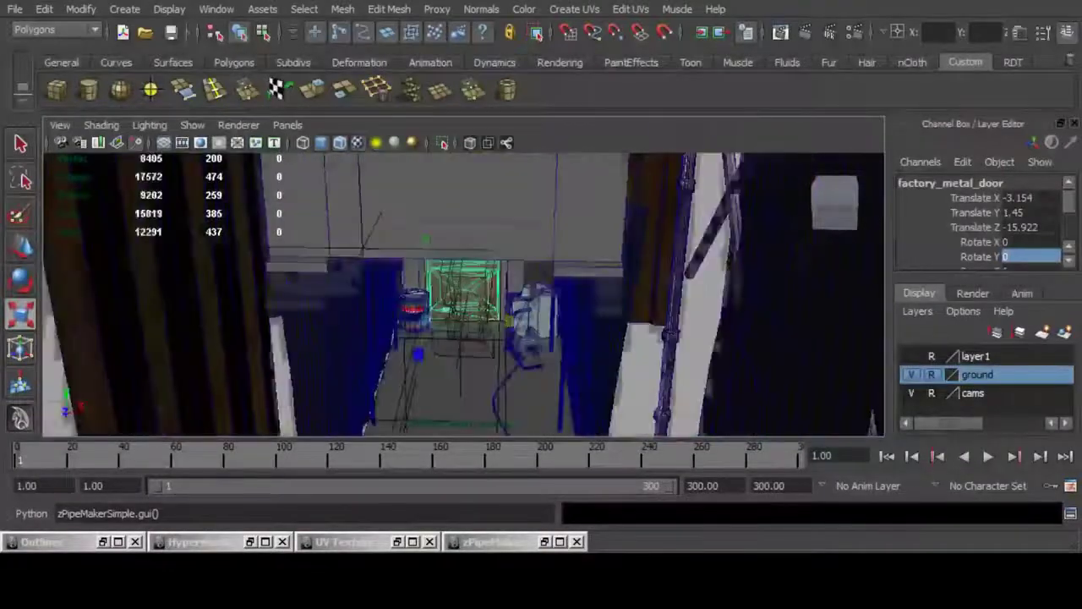
left_click_drag(339, 372, 346, 321, "alt")
right_click_drag(345, 321, 380, 325, "alt")
left_click_drag(415, 304, 338, 309)
Step: Nudge the door along Z to about -15.898 so it sits properly in the door frame
key("w")
right_click_drag(338, 309, 449, 318, "alt")
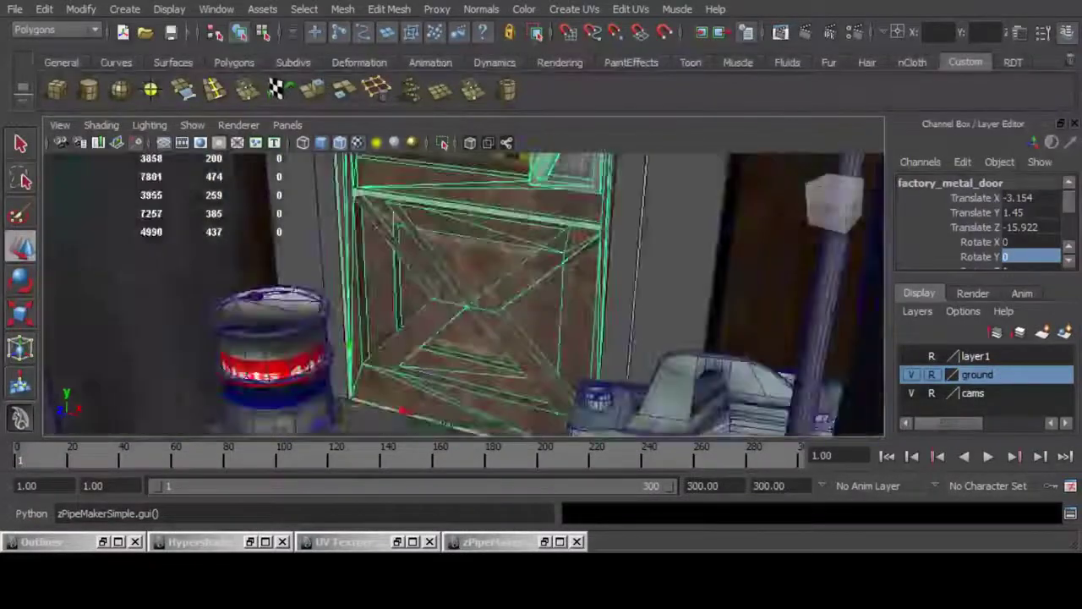
left_click_drag(448, 317, 397, 355, "alt")
right_click_drag(397, 355, 491, 360, "alt")
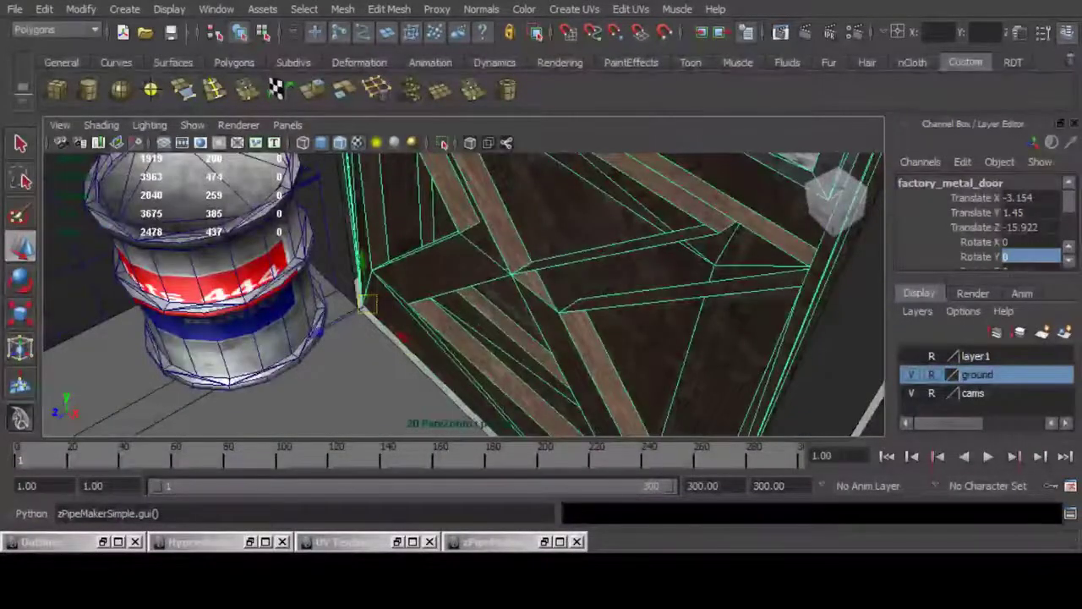
left_click_drag(319, 332, 414, 296)
middle_click_drag(414, 363, 419, 238, "alt")
right_click_drag(473, 279, 372, 279, "alt")
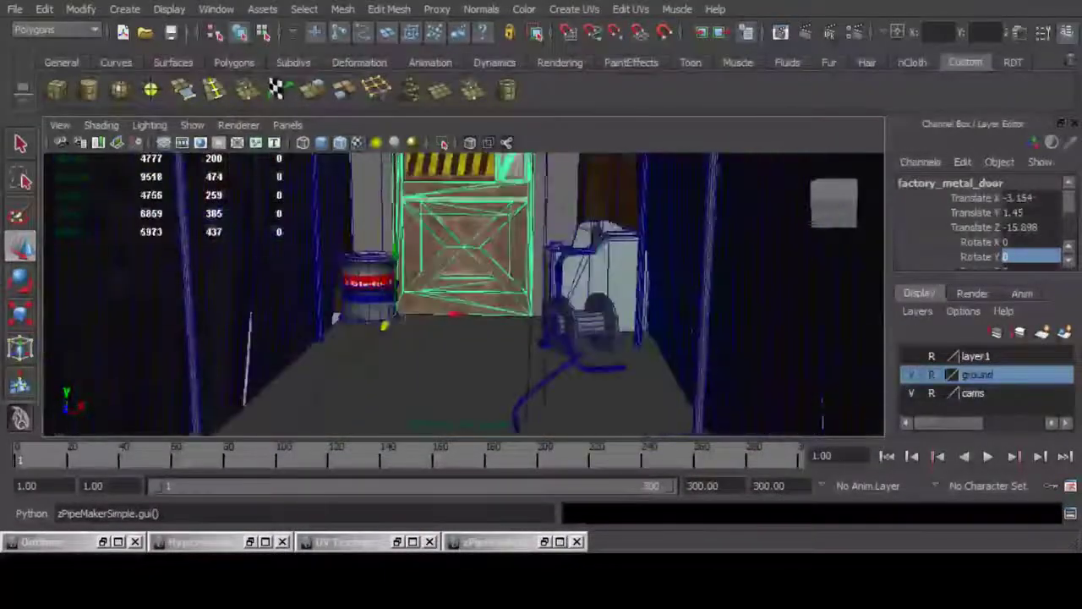
Step: Select the frame post beside the metal door and save the scene
left_click_drag(406, 287, 423, 254, "alt")
middle_click_drag(461, 177, 431, 275, "alt")
left_click(517, 253)
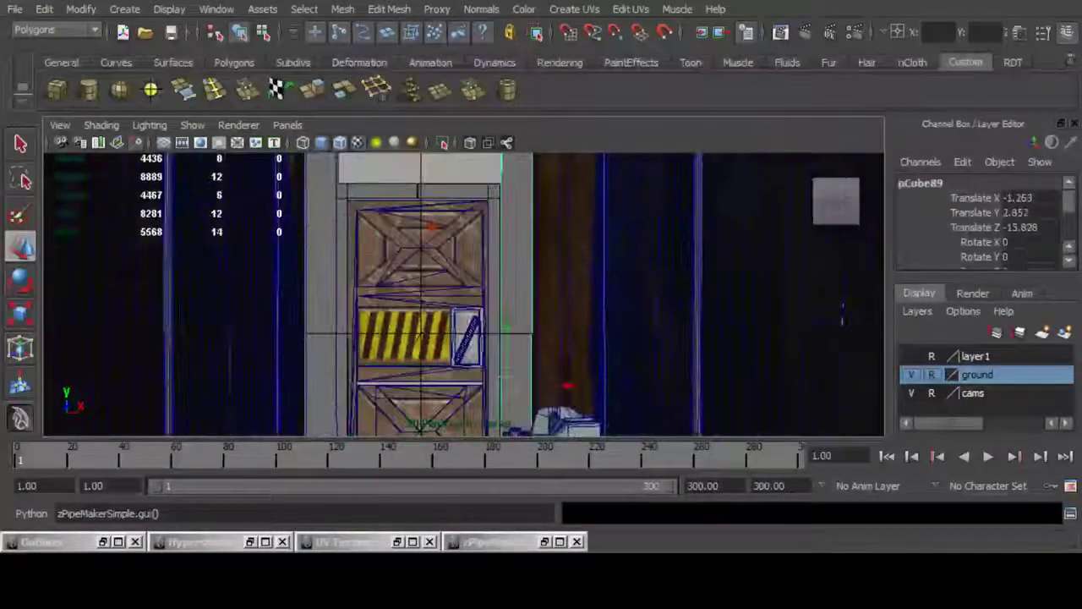
key("q")
key("ctrl+s")
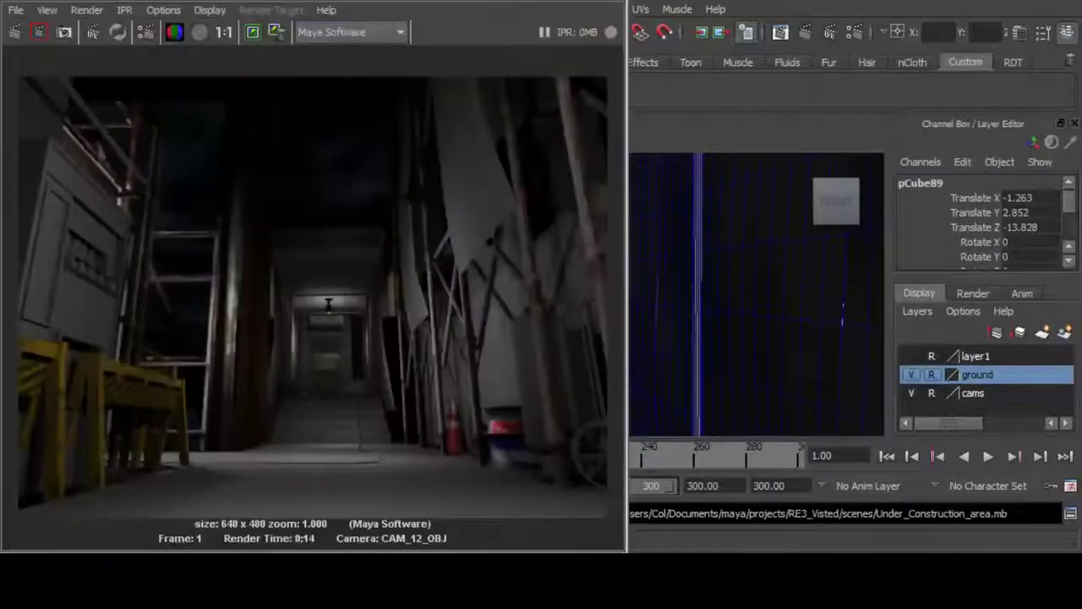
Step: Render the corridor through CAM_05_OBJ to check the new door, and put the render window away
left_click(87, 9)
mouse_move(105, 110)
left_click(309, 227)
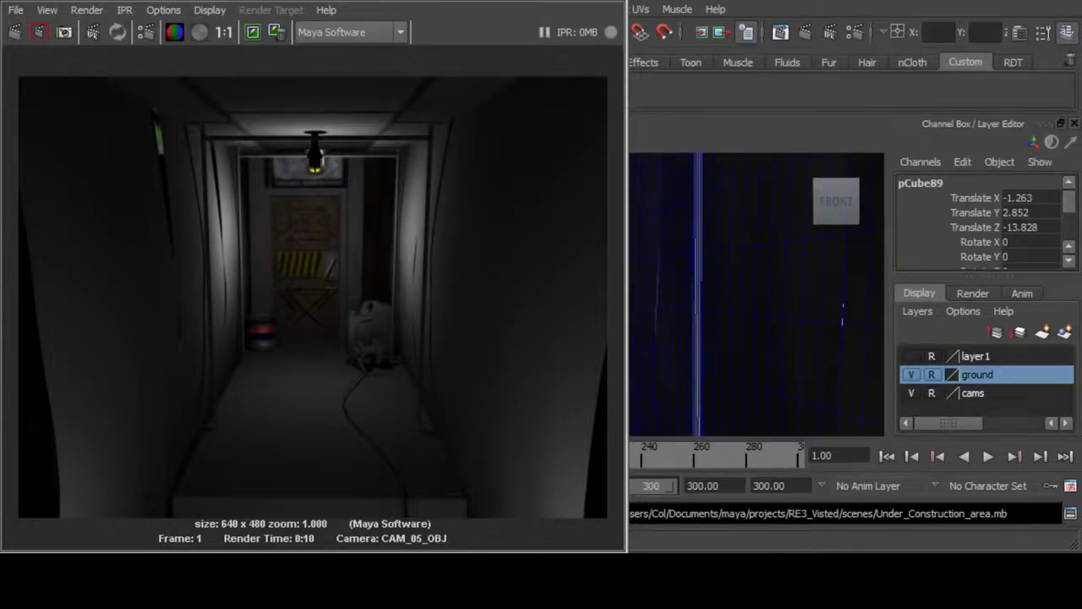
left_click(608, 1)
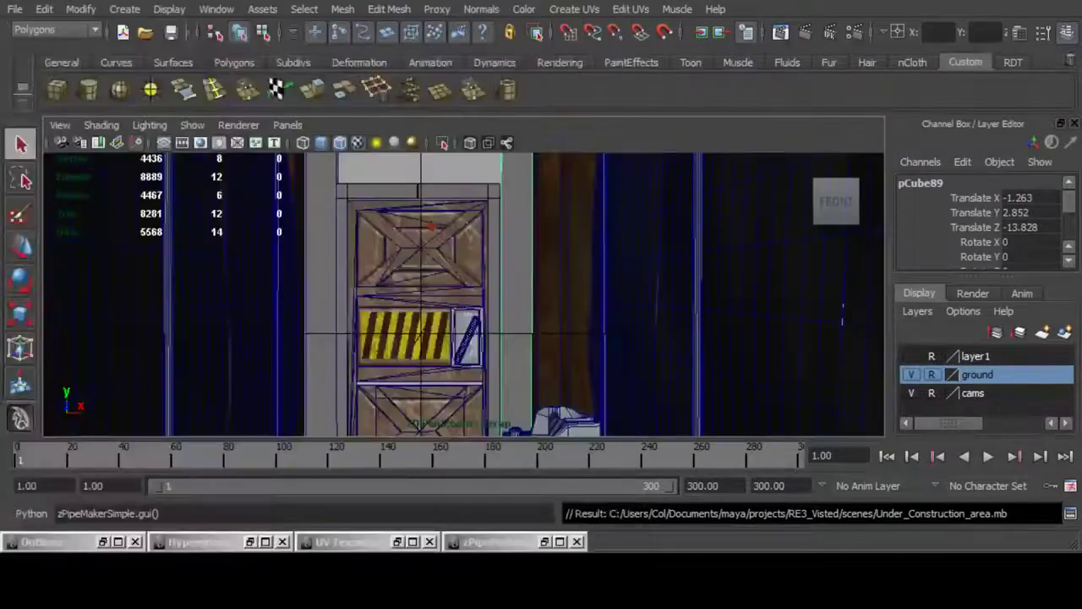
Step: Select the metal door and examine its UV layout over the texture in the UV Texture Editor
left_click(423, 271)
left_click(1020, 33)
key("ctrl+a")
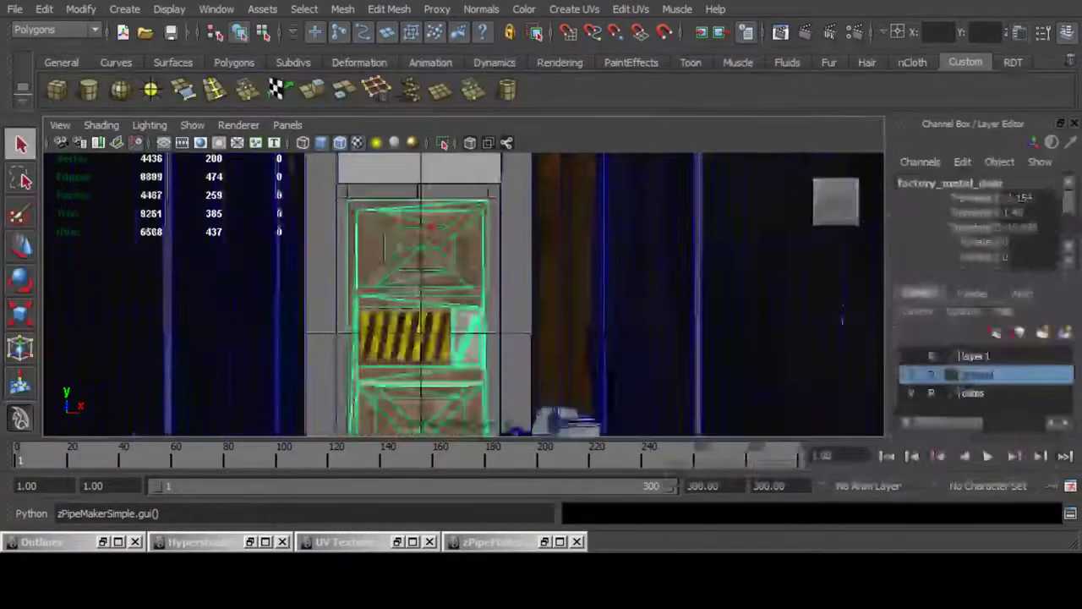
left_click(397, 541)
scroll(838, 311, "down", 6)
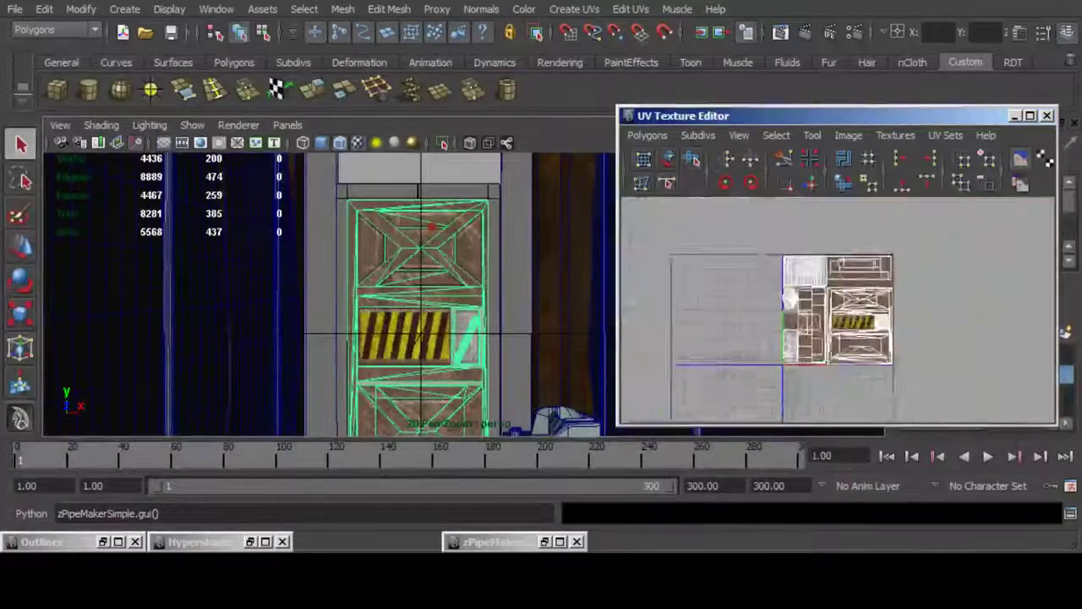
scroll(838, 310, "up", 5)
scroll(838, 313, "down", 4)
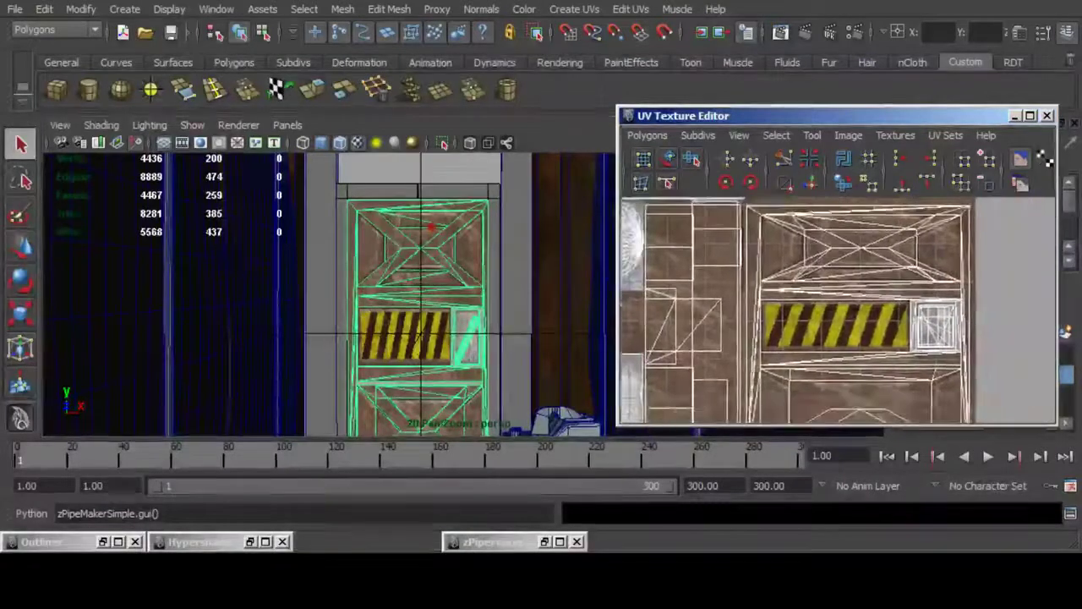
middle_click_drag(837, 311, 827, 337, "alt")
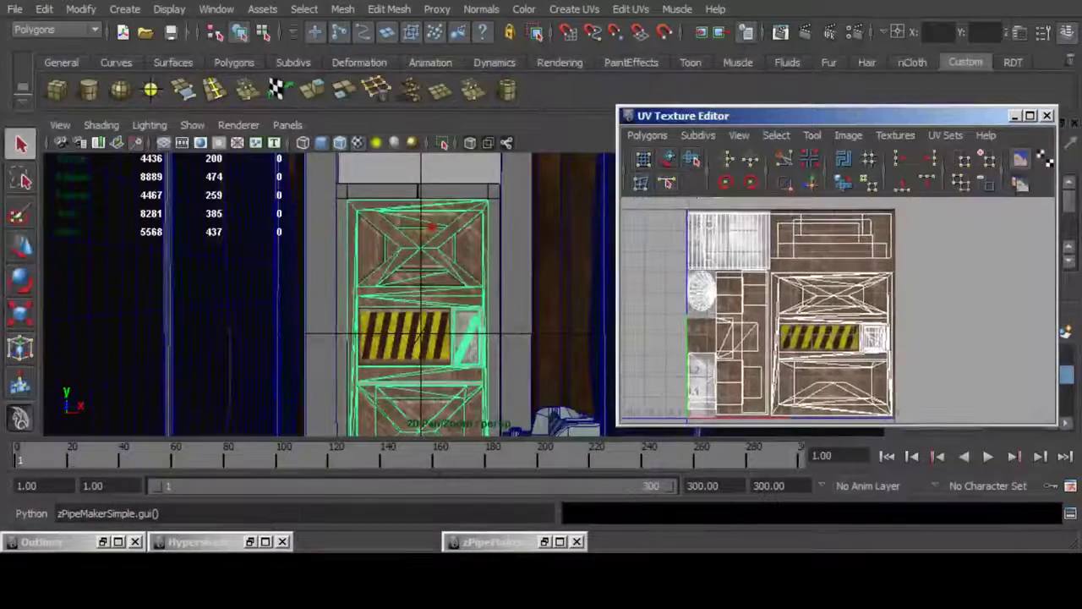
left_click(1015, 116)
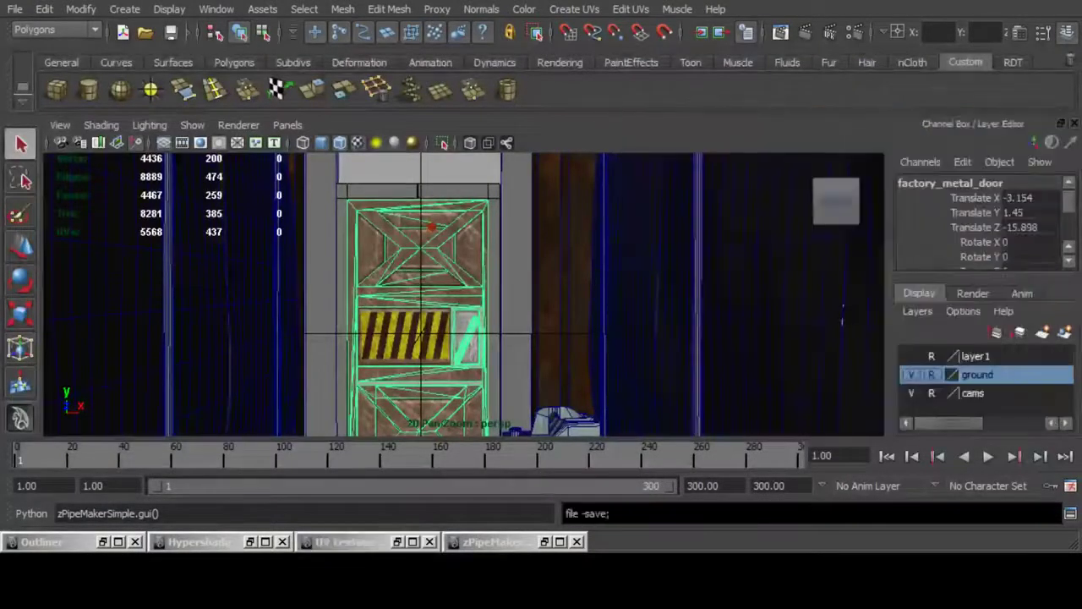
key("alt+Tab")
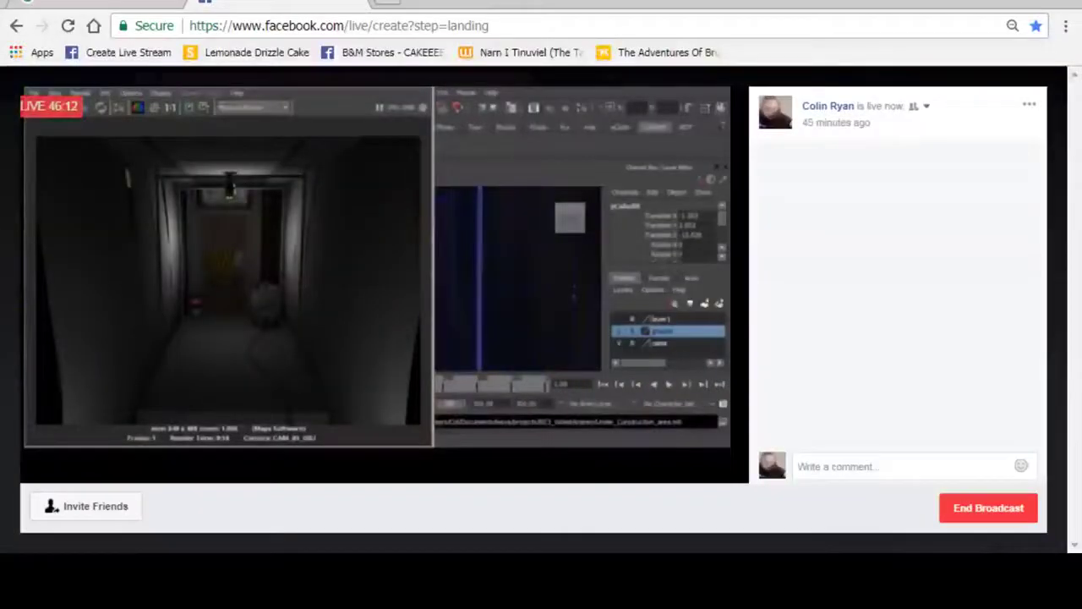
key("alt+Tab")
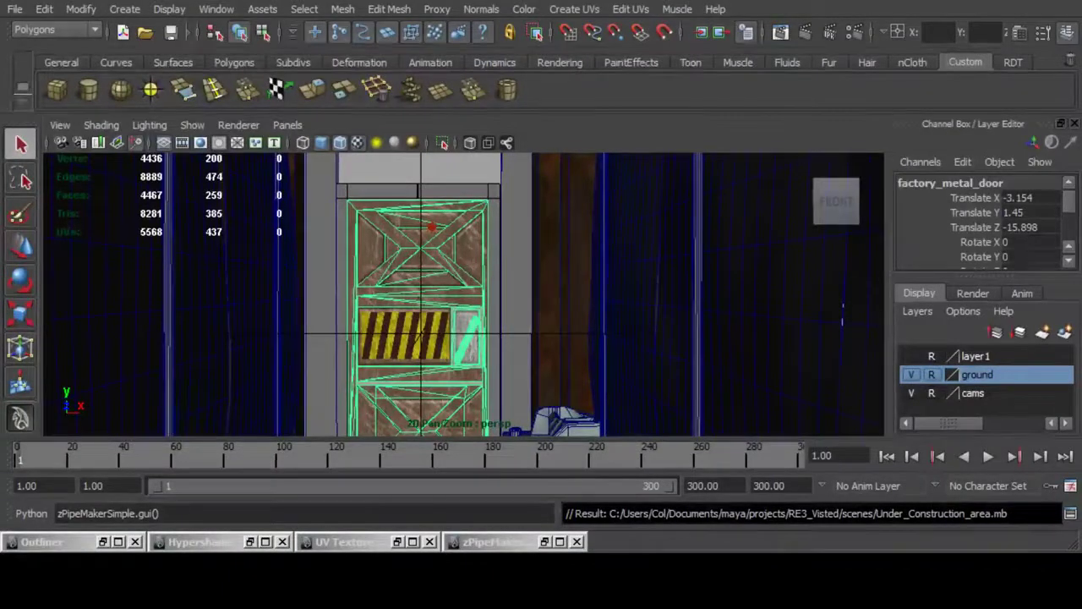
Step: Deselect the door and select the large block behind the scaffolding in the perspective view
key("a")
left_click(609, 313)
scroll(609, 312, "up", 5)
left_click_drag(608, 313, 423, 330, "alt")
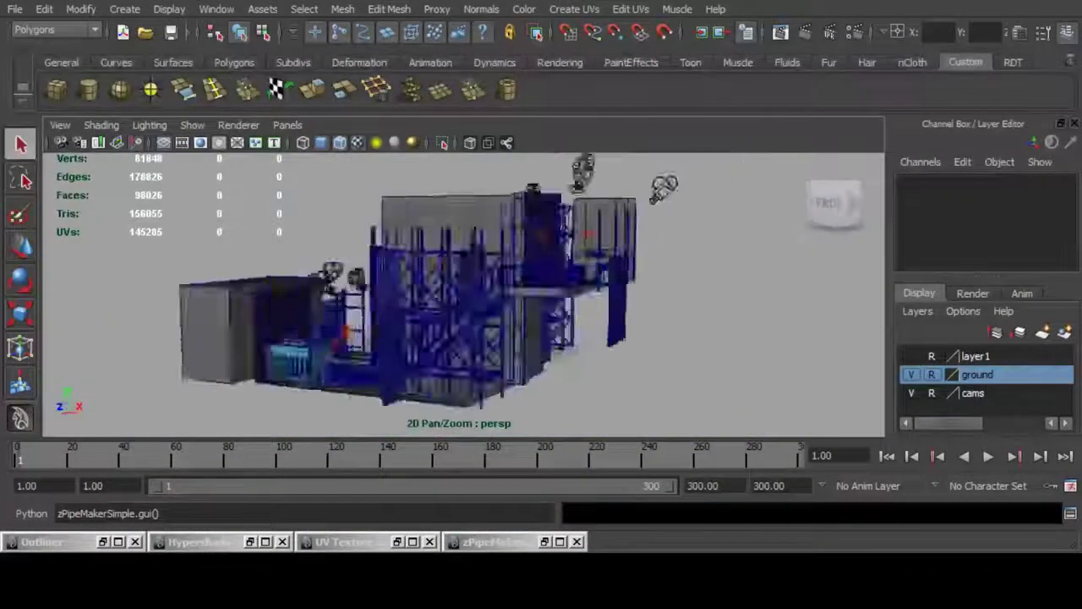
scroll(463, 294, "up", 8)
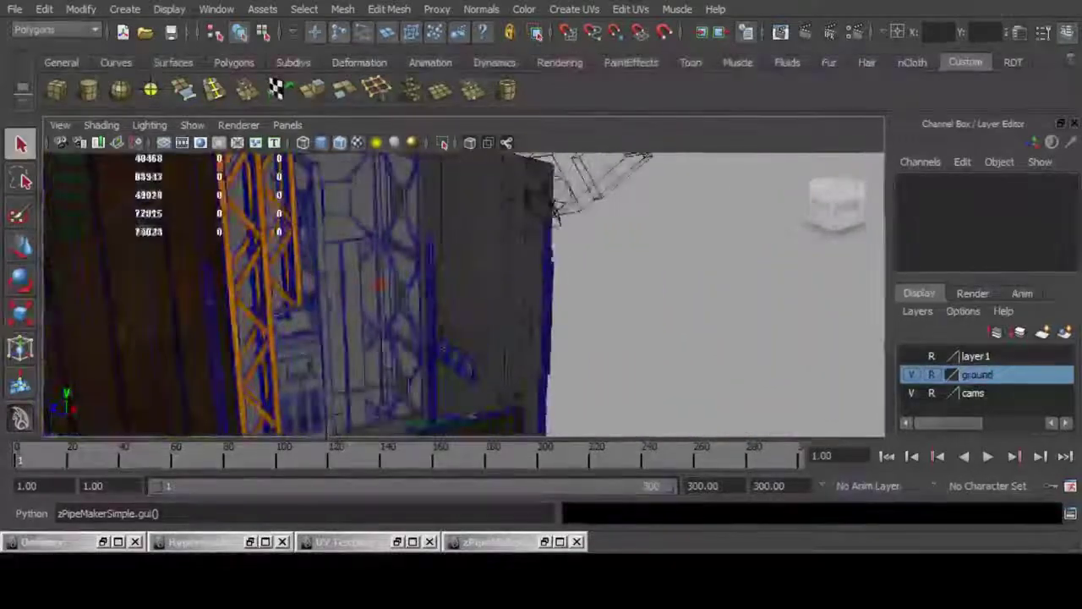
left_click_drag(540, 201, 819, 294, "alt")
left_click(749, 203)
left_click_drag(750, 203, 690, 406, "alt")
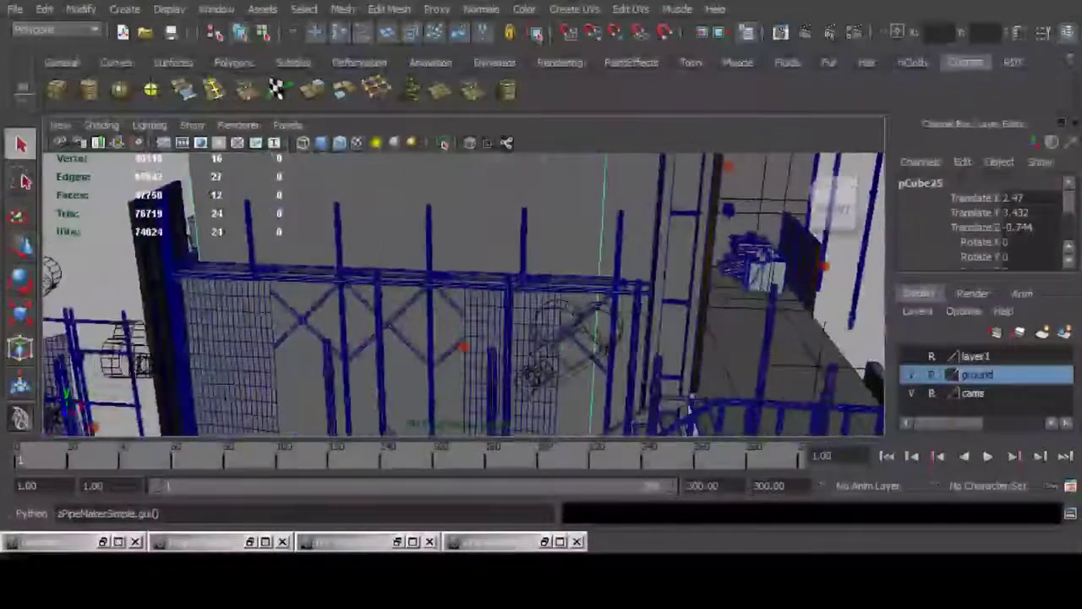
key("space")
key("space")
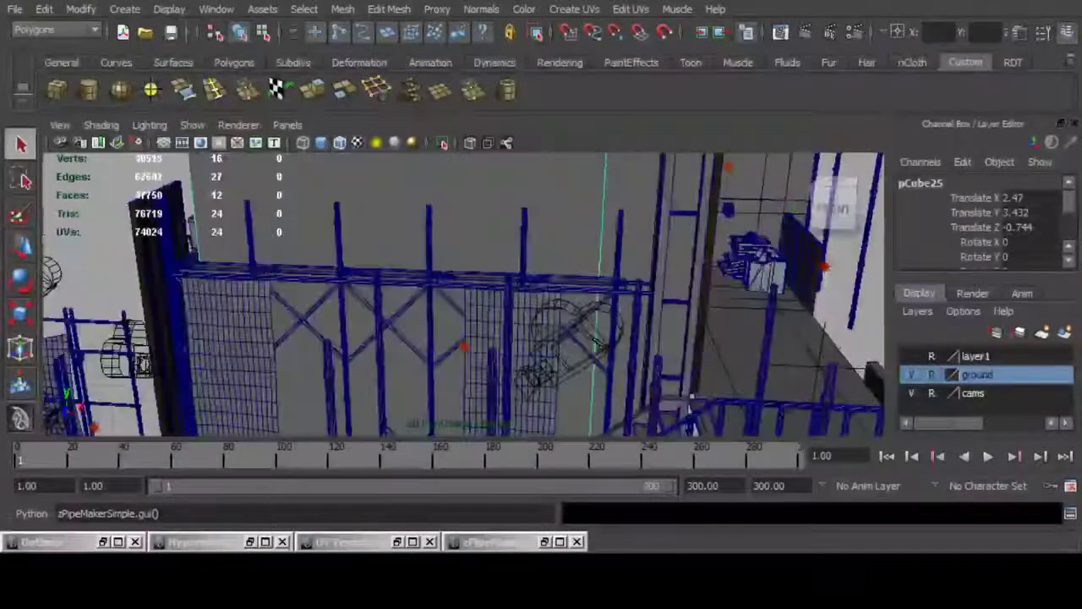
Step: Change the viewport layout configuration to Two Panes Side by Side and close the panel editor
left_click(287, 125)
left_click(287, 125)
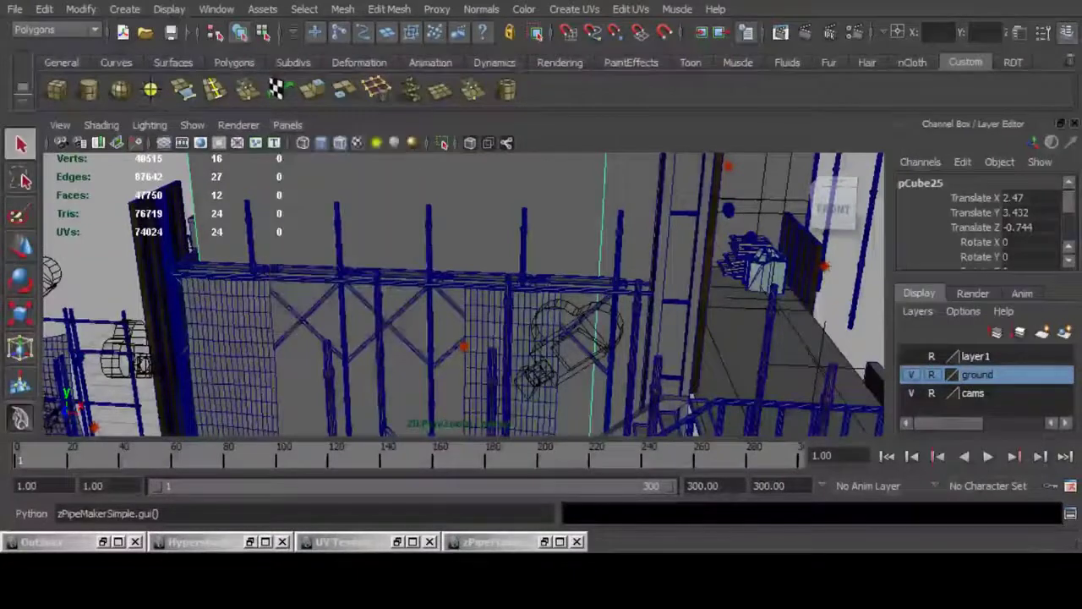
left_click(288, 124)
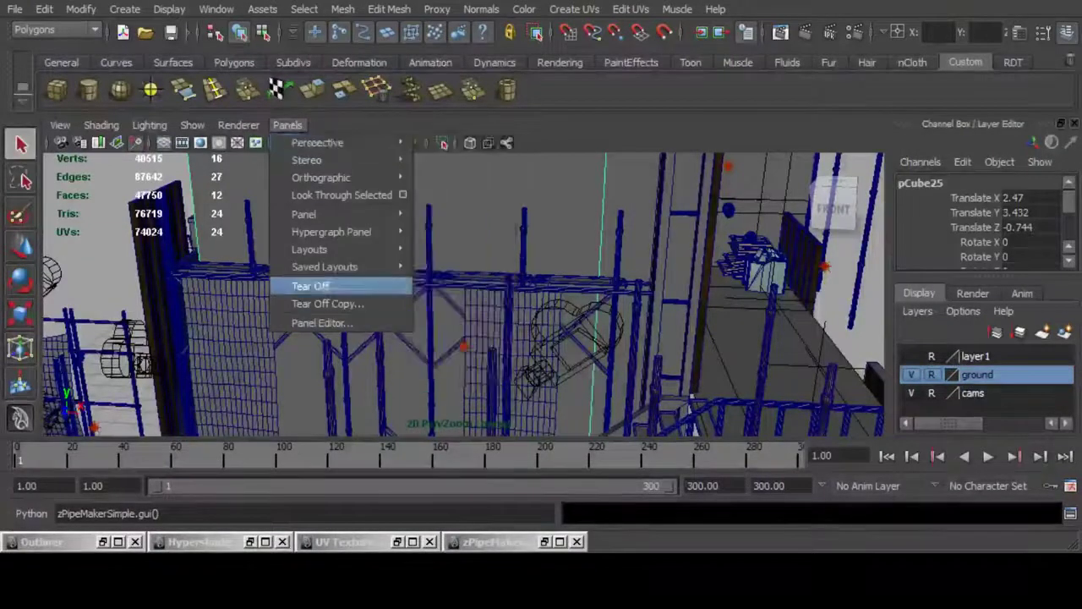
left_click(322, 322)
left_click(591, 229)
left_click(526, 276)
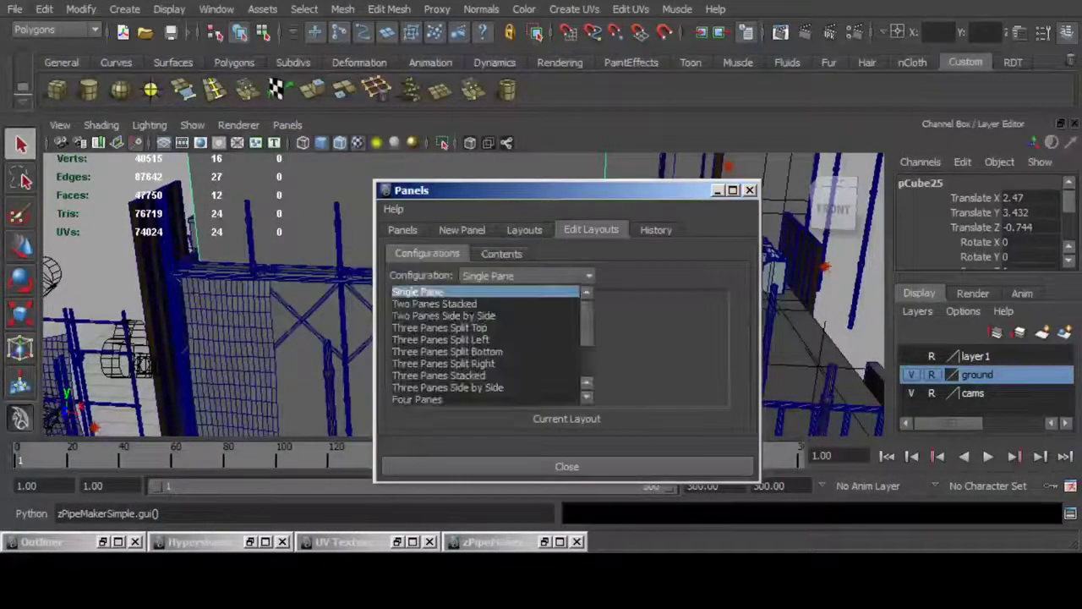
left_click(526, 276)
left_click(526, 315)
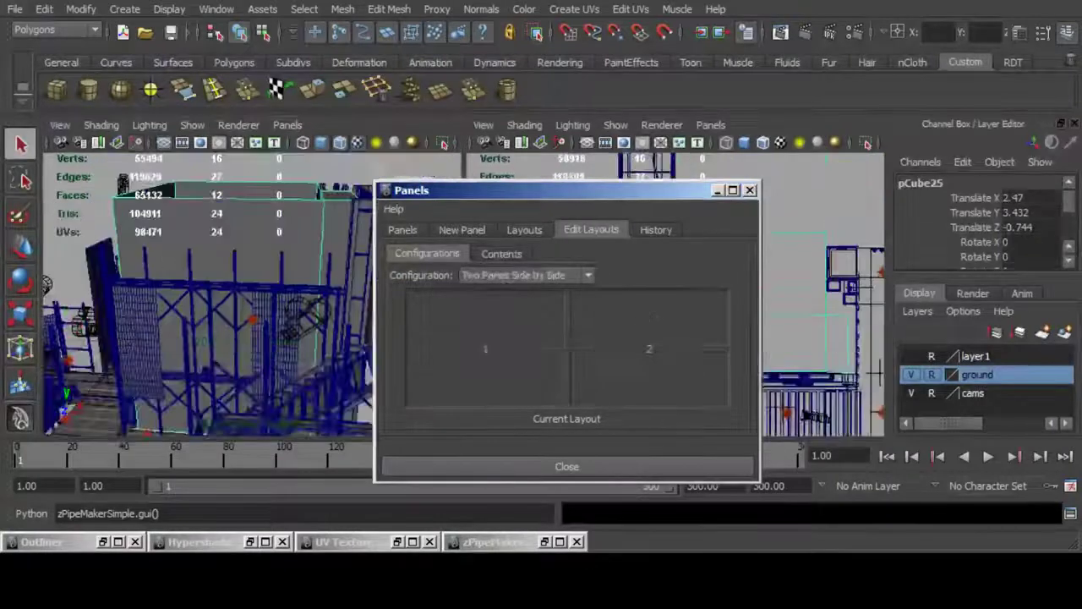
left_click(568, 466)
Step: Show the CAM_06_OBJ camera in the second pane and make the perspective pane active
left_click(710, 125)
mouse_move(741, 142)
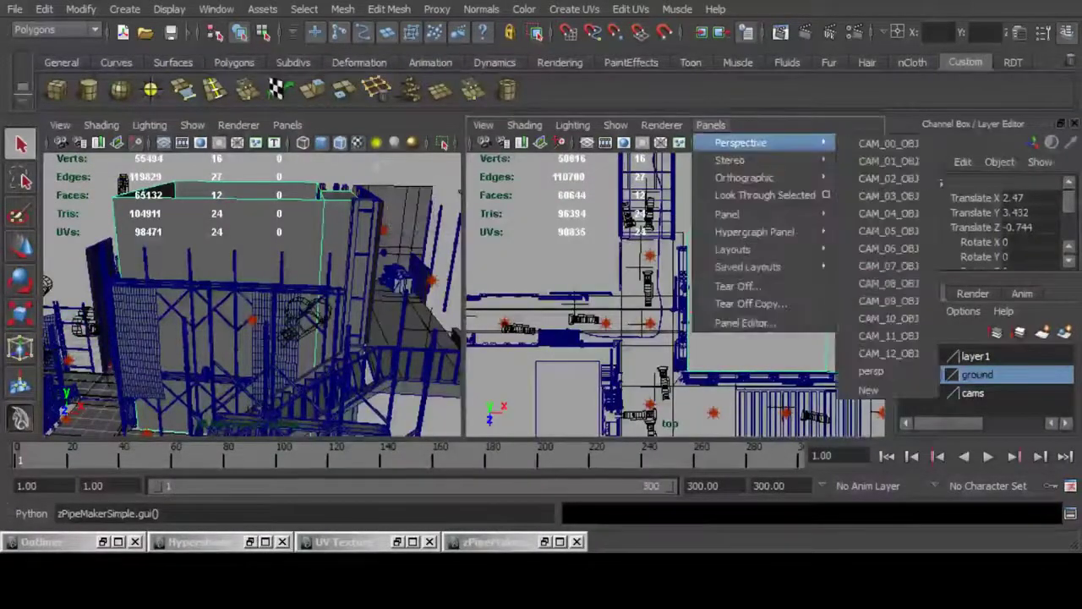
left_click(888, 248)
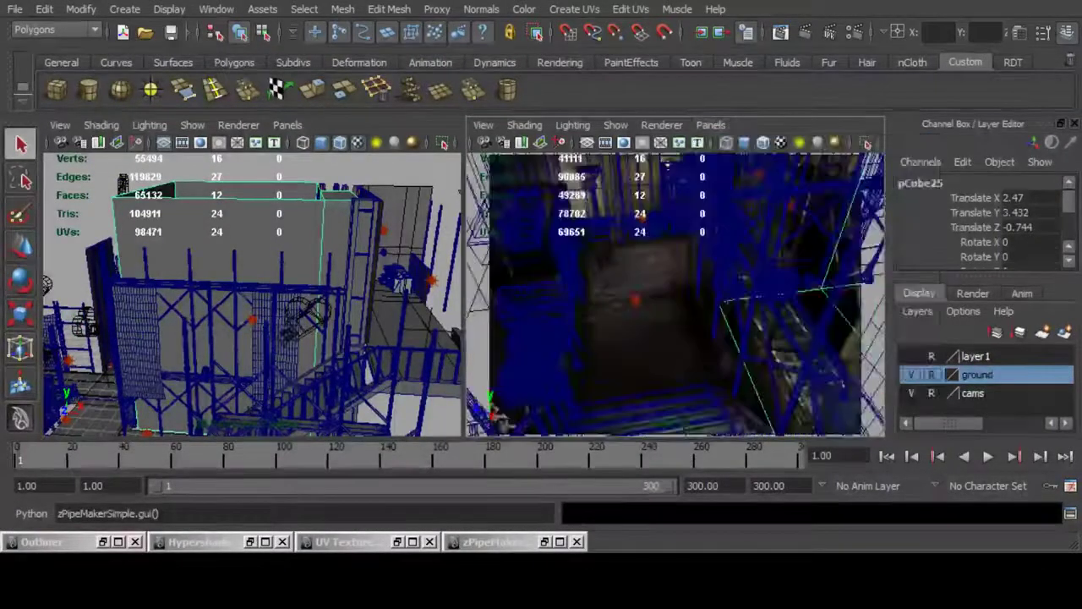
middle_click(253, 296)
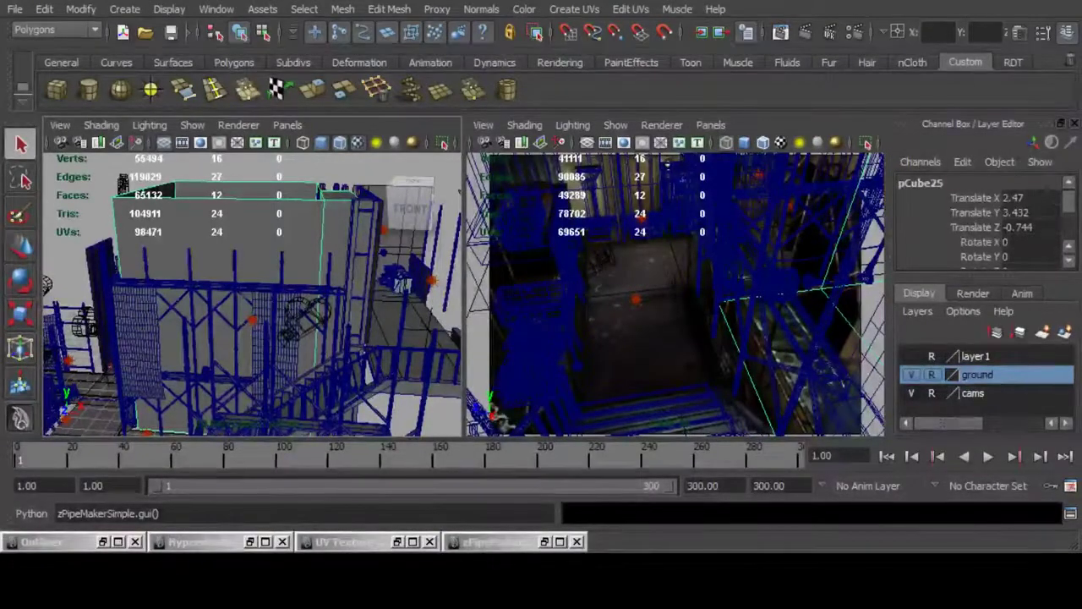
Step: Insert one horizontal and two vertical edge loops on the front wall of the large block behind the scaffolding
left_click(215, 89)
left_click_drag(252, 296, 257, 296, "alt")
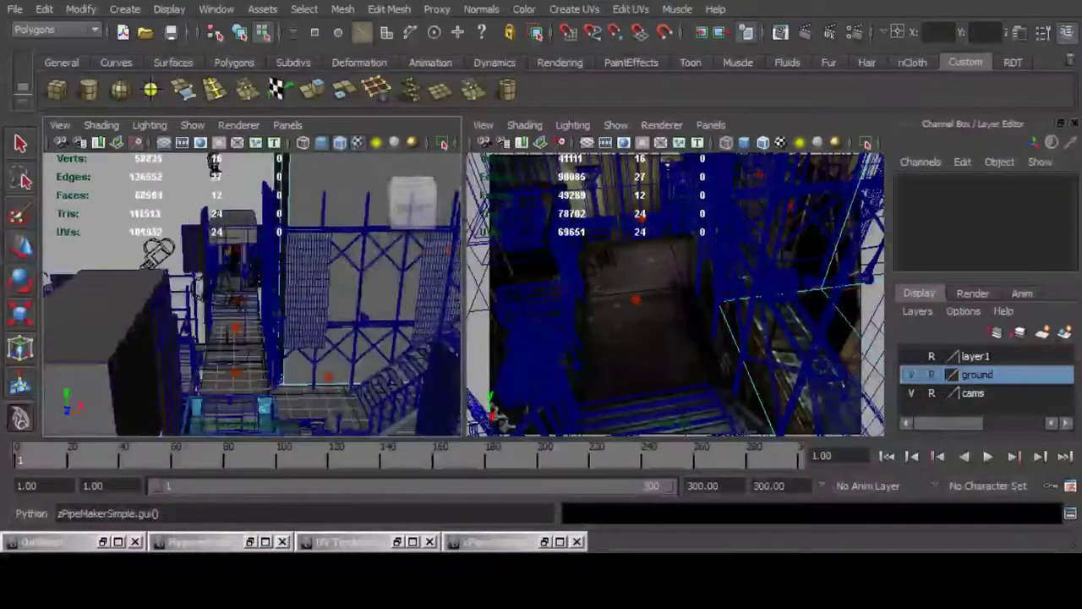
left_click_drag(274, 190, 449, 215)
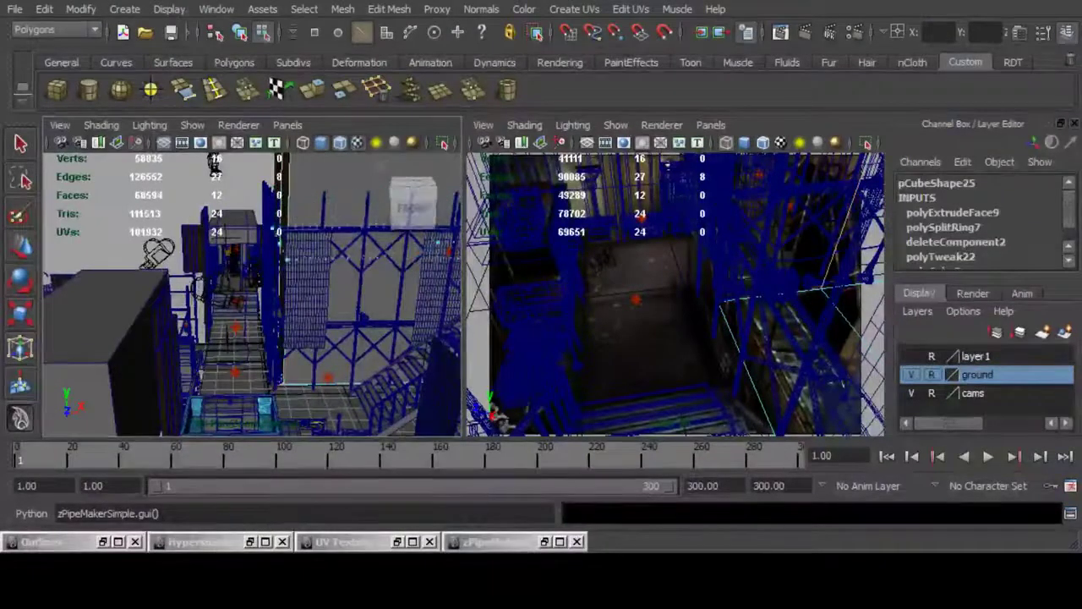
left_click_drag(285, 281, 285, 281)
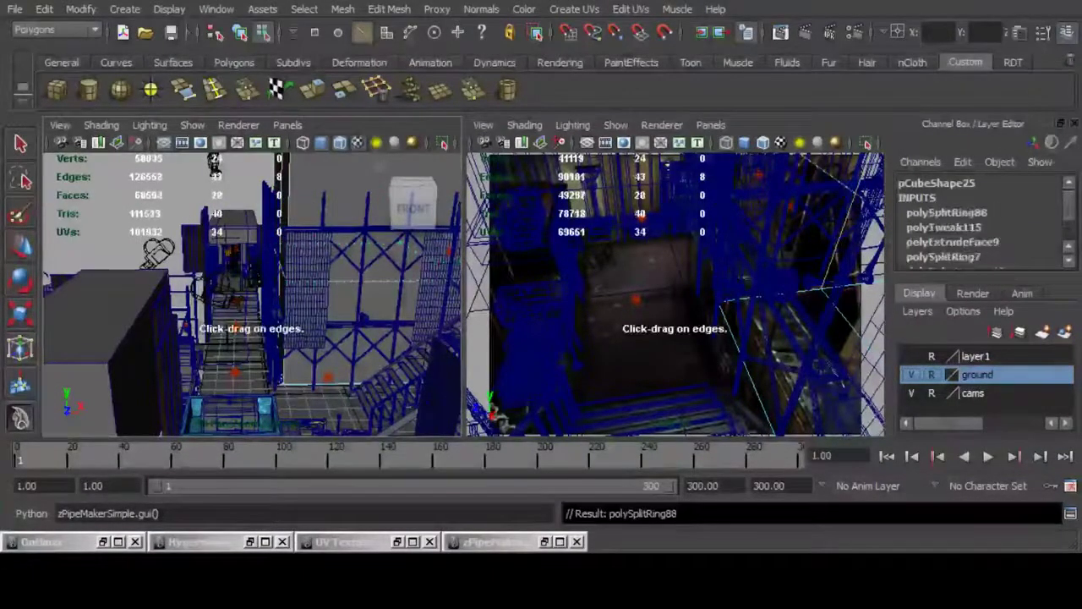
middle_click_drag(285, 281, 200, 295, "alt")
mouse_move(200, 294)
left_mouse_down("alt")
mouse_move(227, 306)
mouse_move(203, 309)
left_mouse_up("alt")
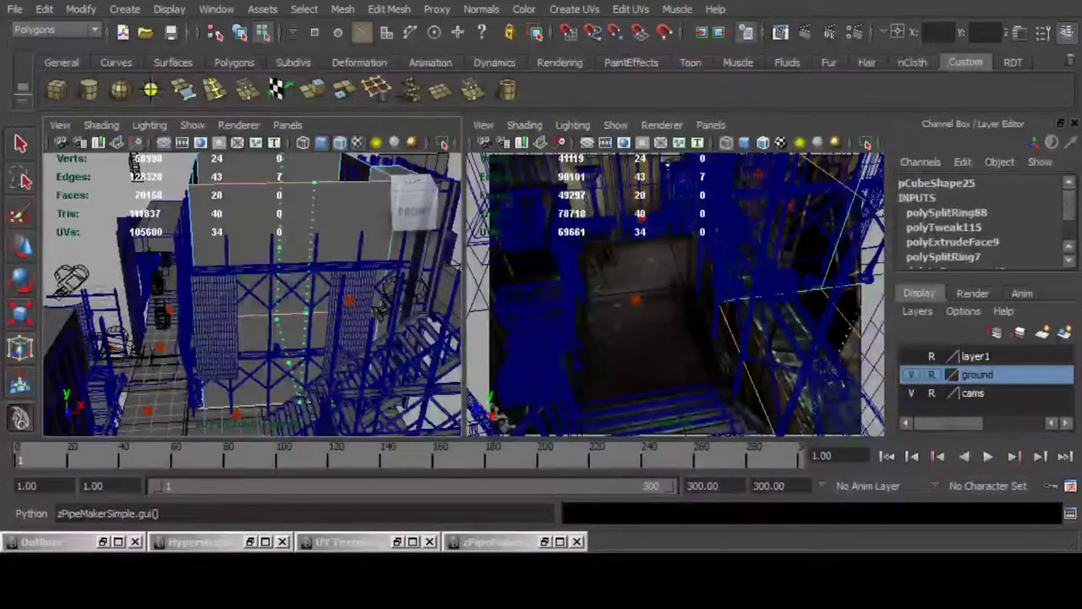
left_click_drag(305, 313, 262, 315)
left_click_drag(258, 364, 258, 364)
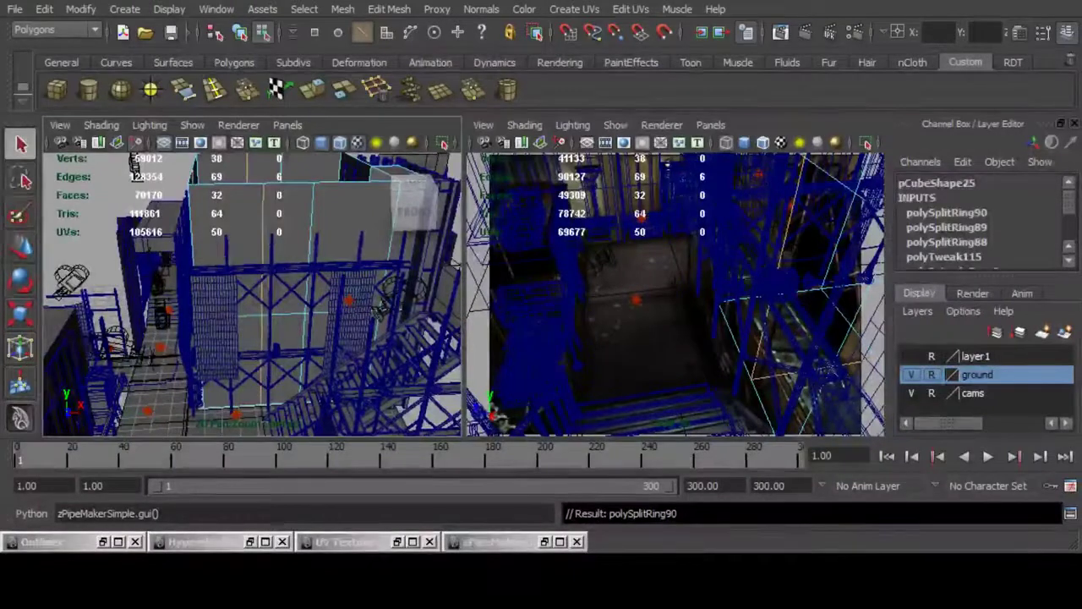
Step: Insert a second horizontal edge loop below the existing one on the block's front wall, framing a window-sized face
right_click_drag(291, 286, 291, 311)
left_click(289, 262)
left_click(215, 89)
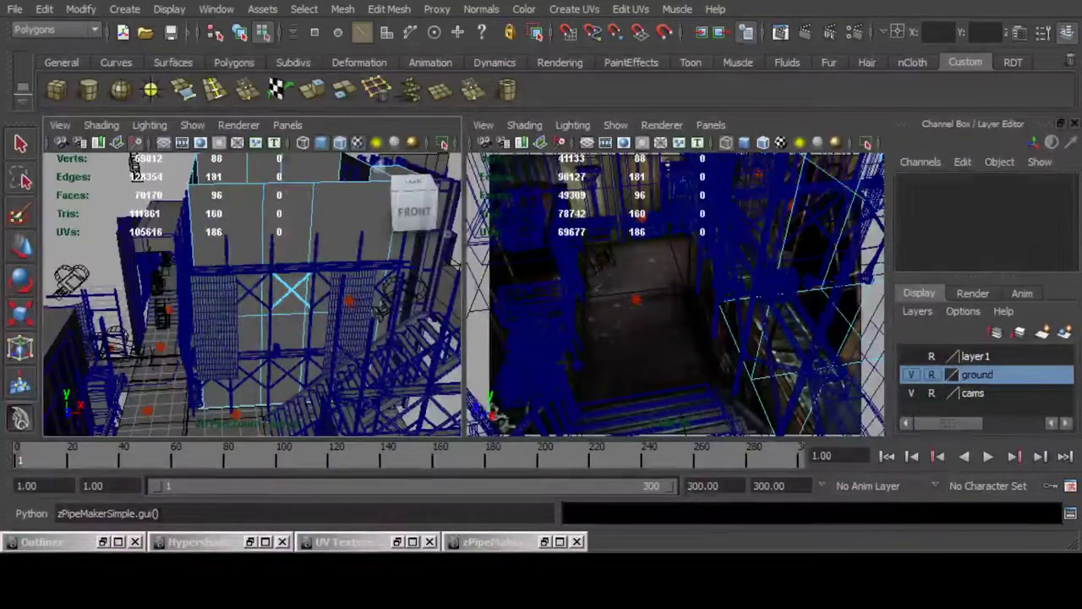
key("q")
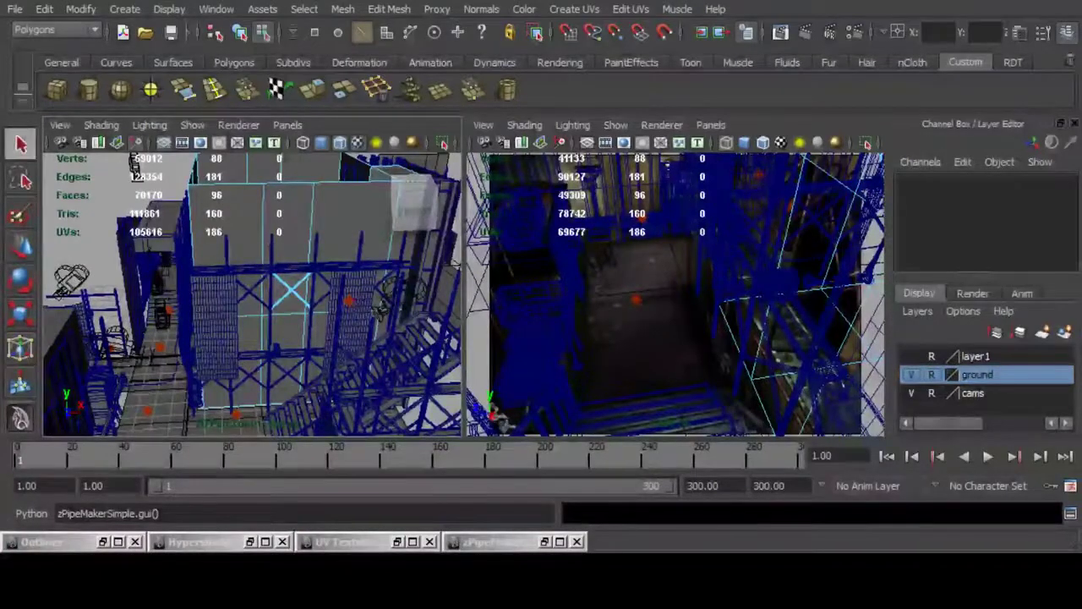
key("F11")
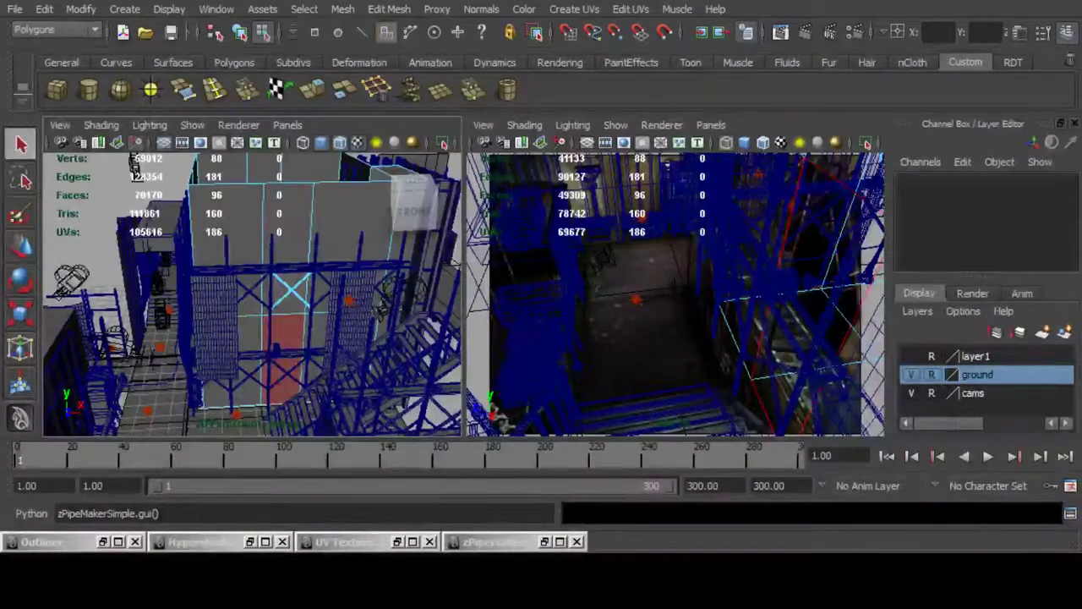
left_click(215, 89)
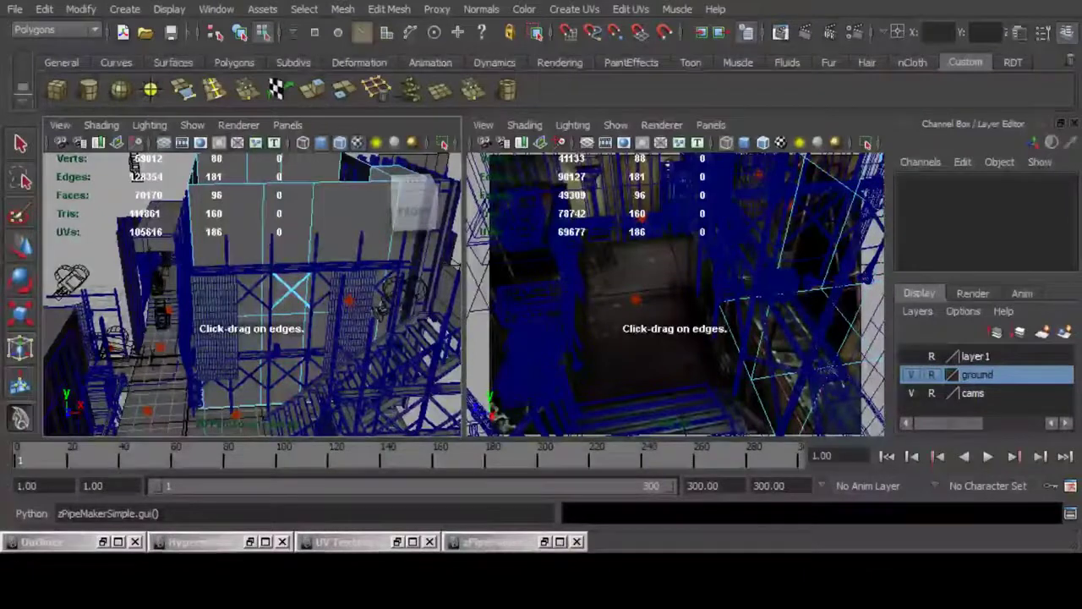
left_click_drag(264, 333, 264, 353)
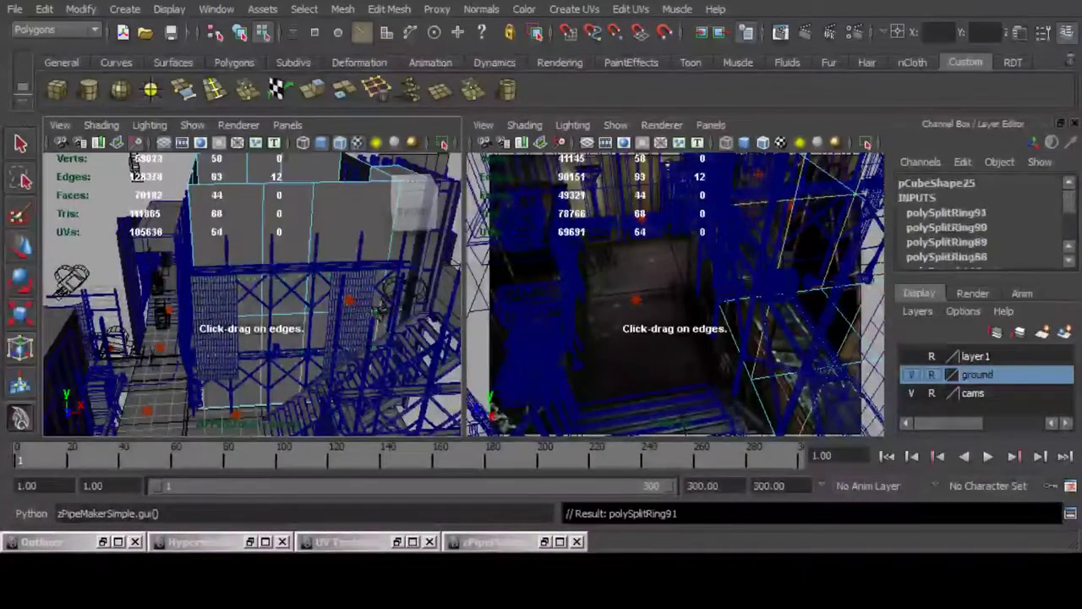
Step: Delete the framed face in the middle of the block's front wall to cut a window opening
left_click(20, 144)
key("F11")
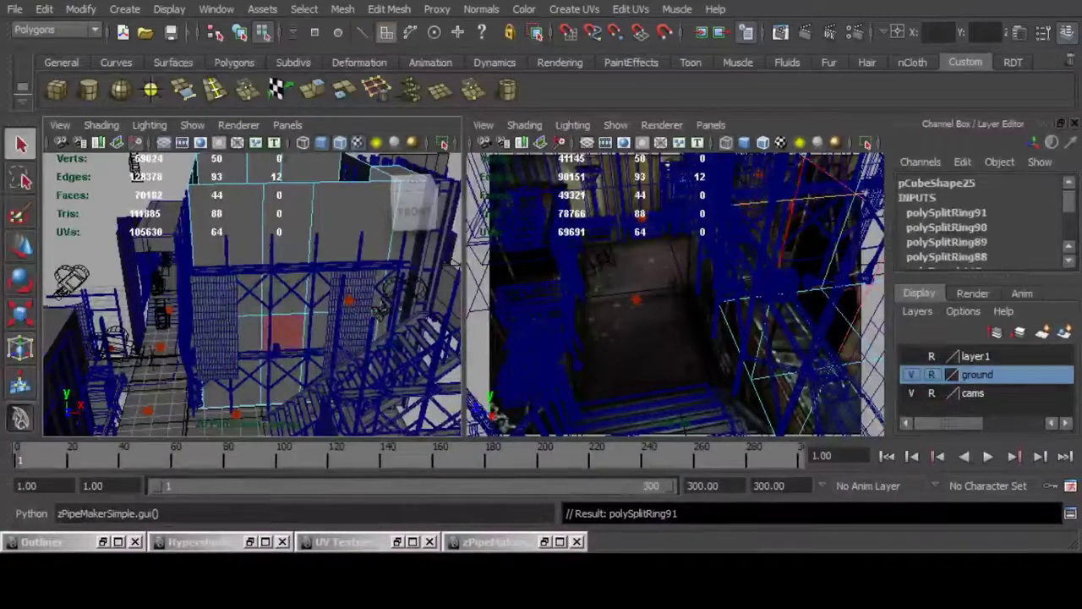
left_click(286, 332)
key("Delete")
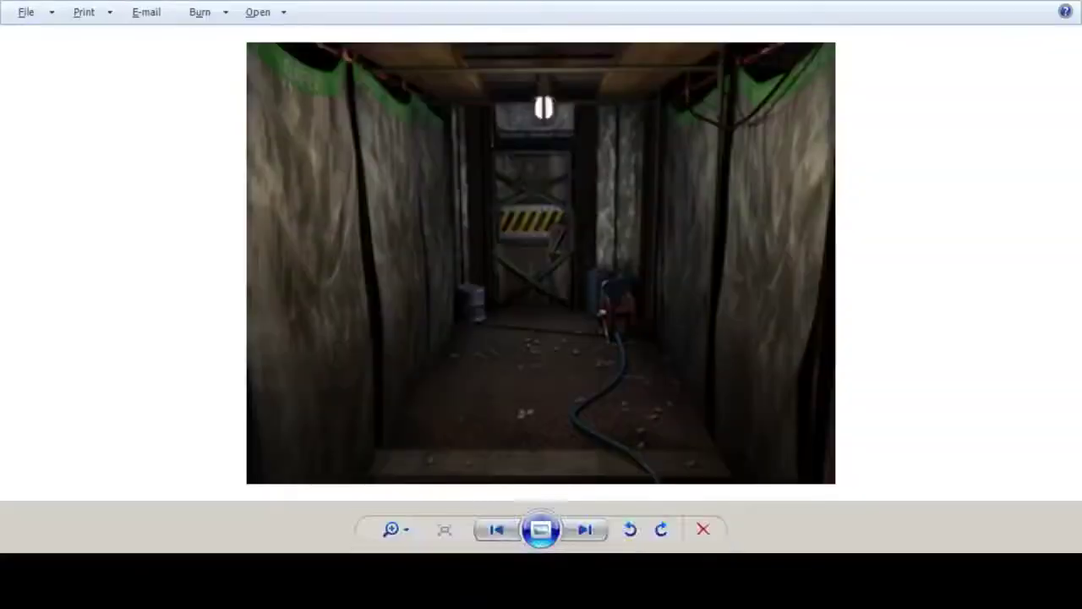
Step: Check the reference renders, and extrude the four border edges of the front wall's window opening
key("Right")
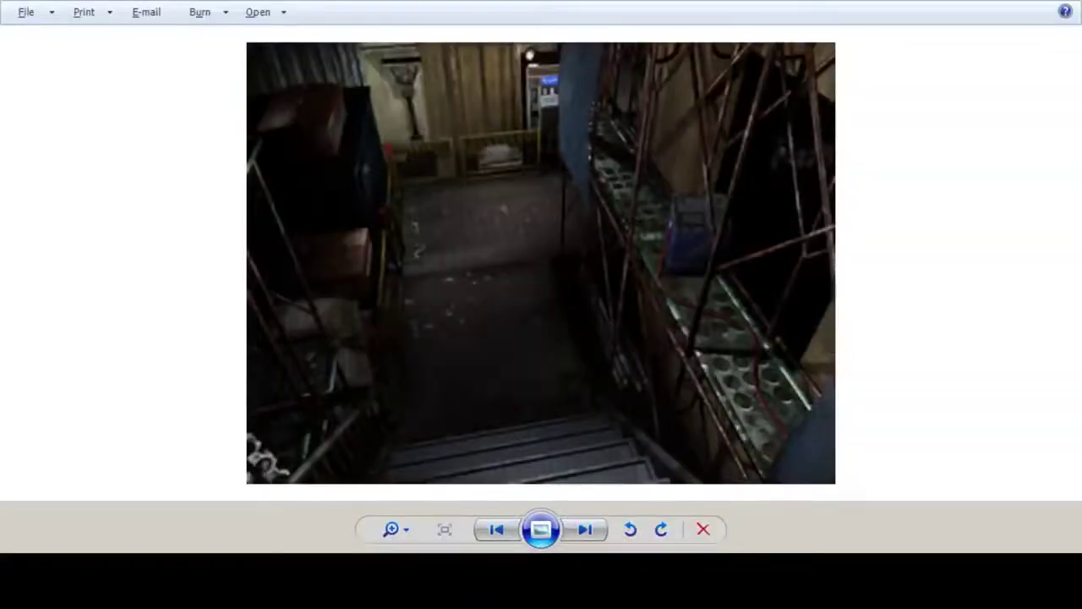
key("Right")
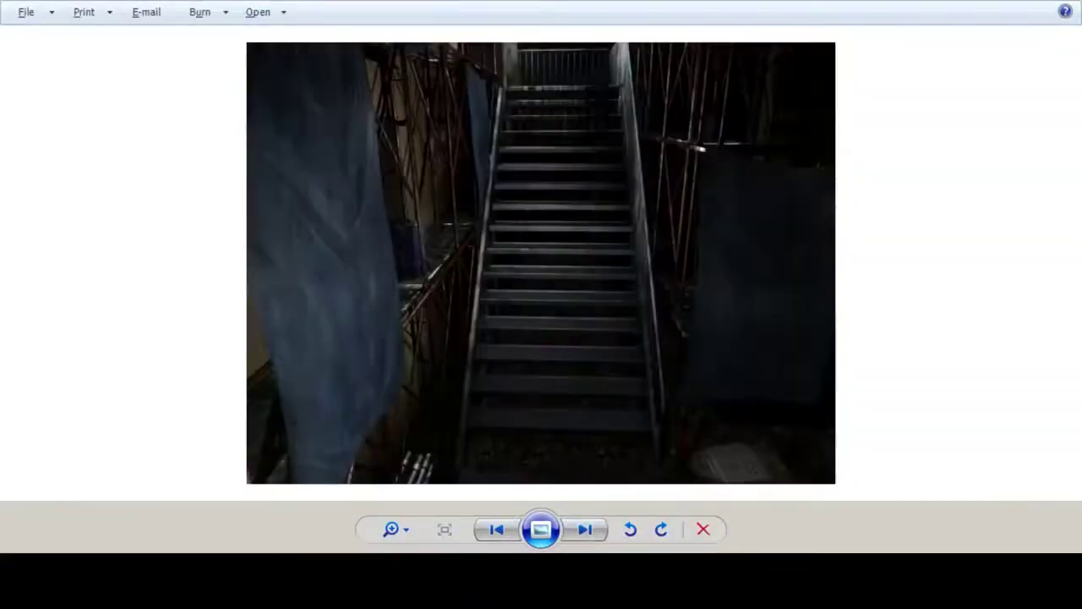
key("Right")
key("Right")
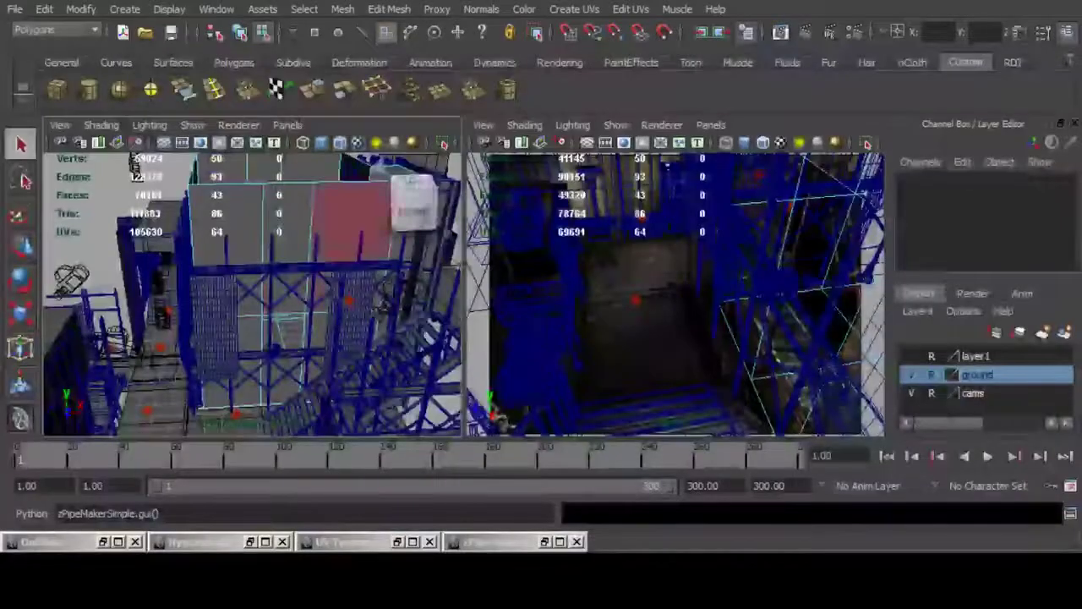
key("F10")
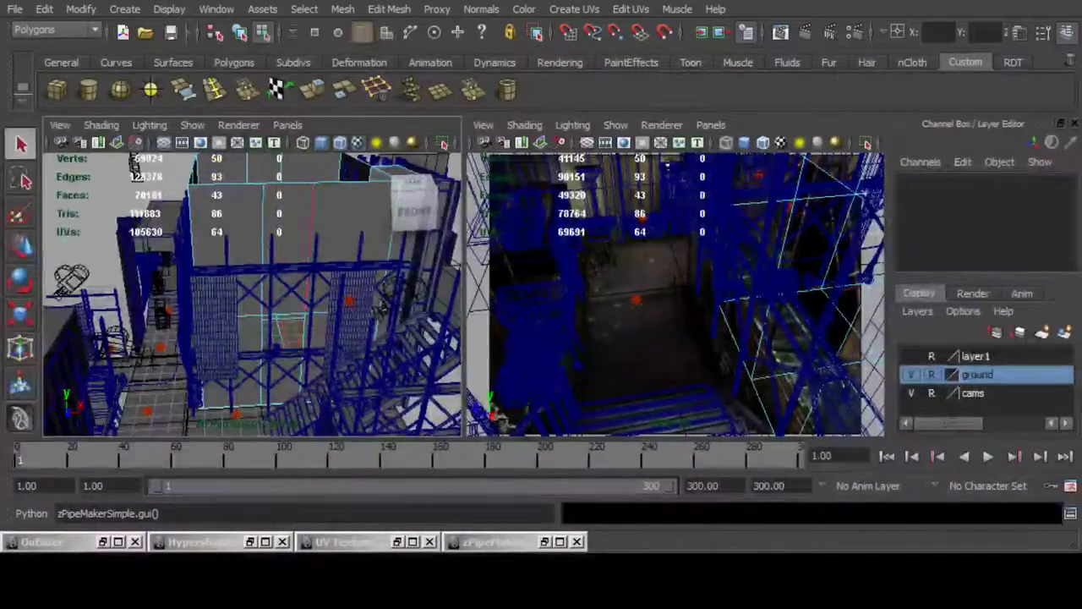
left_click(302, 335)
double_click(302, 335)
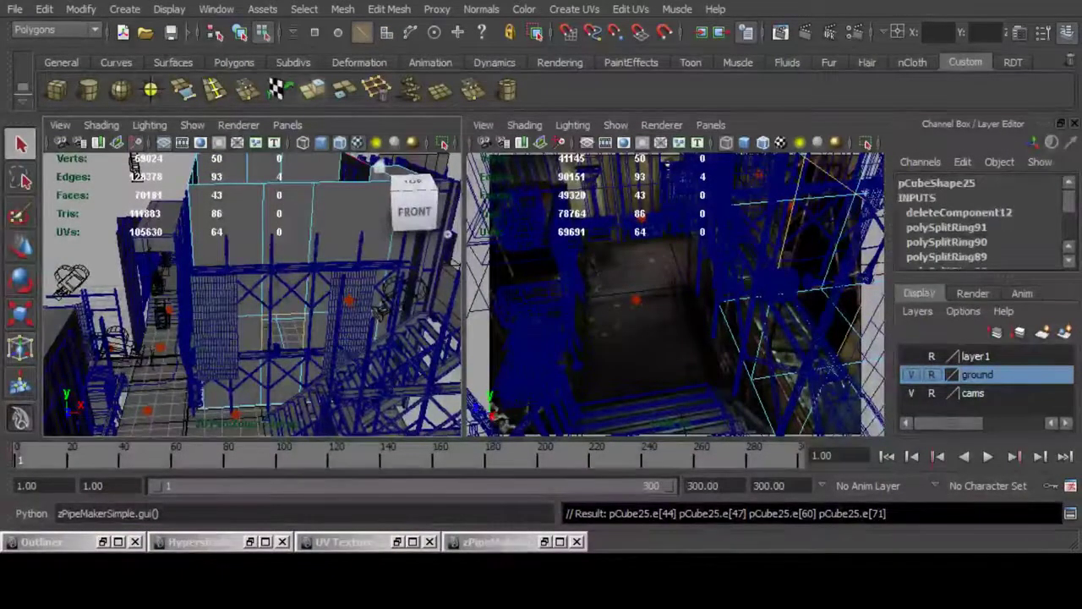
left_click(312, 89)
key("w")
key("f")
left_click_drag(253, 292, 305, 272, "alt")
Step: Compare the scene through CAM_01_OBJ, CAM_02_OBJ, CAM_03_OBJ and CAM_04_OBJ in the second pane
left_click(711, 124)
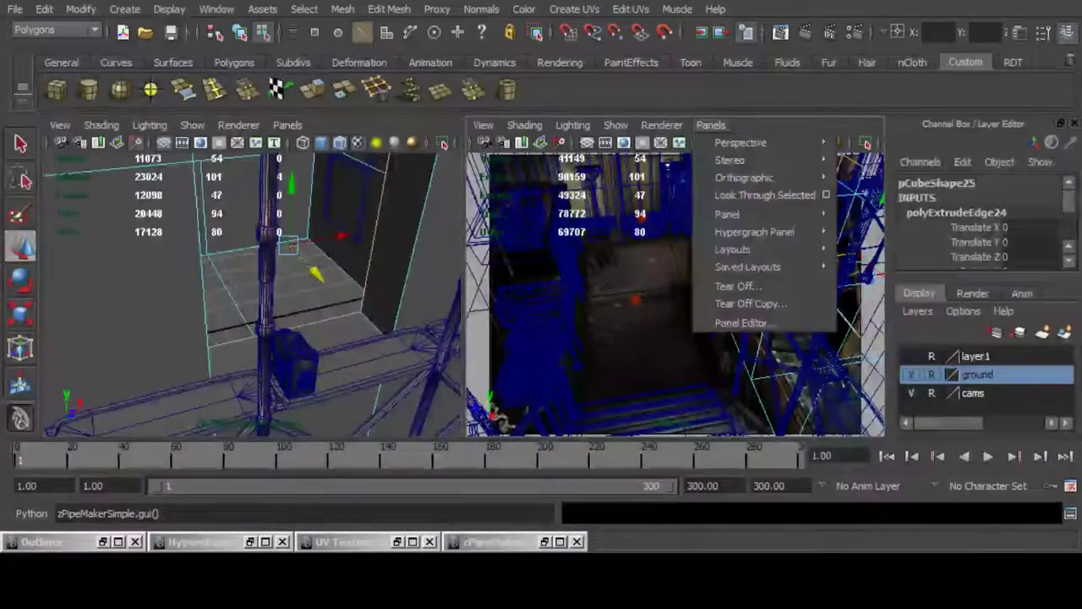
mouse_move(741, 142)
left_click(889, 161)
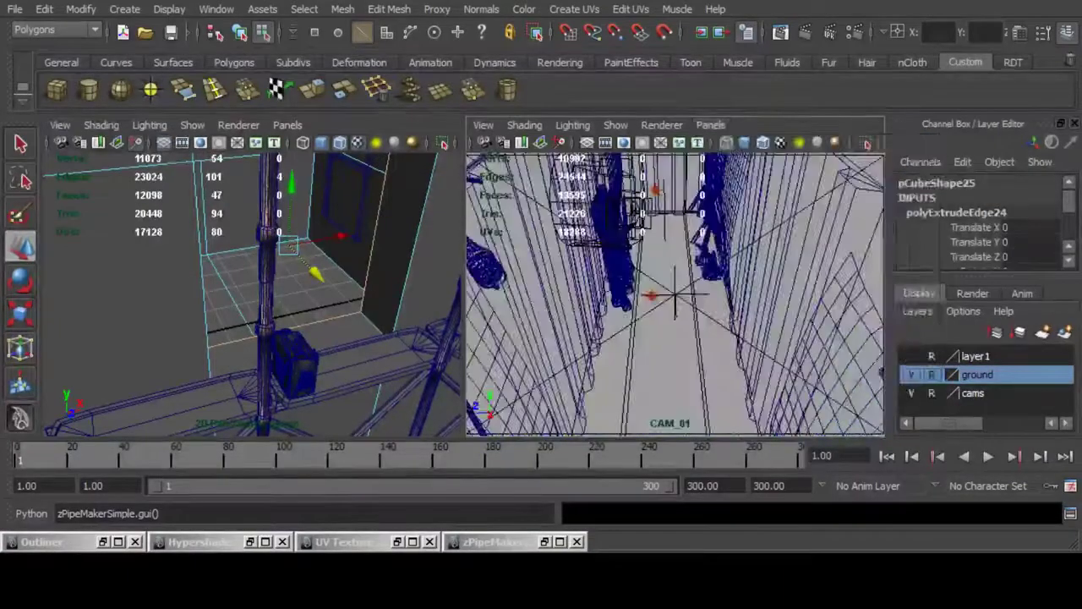
left_click(710, 124)
mouse_move(741, 142)
left_click(884, 178)
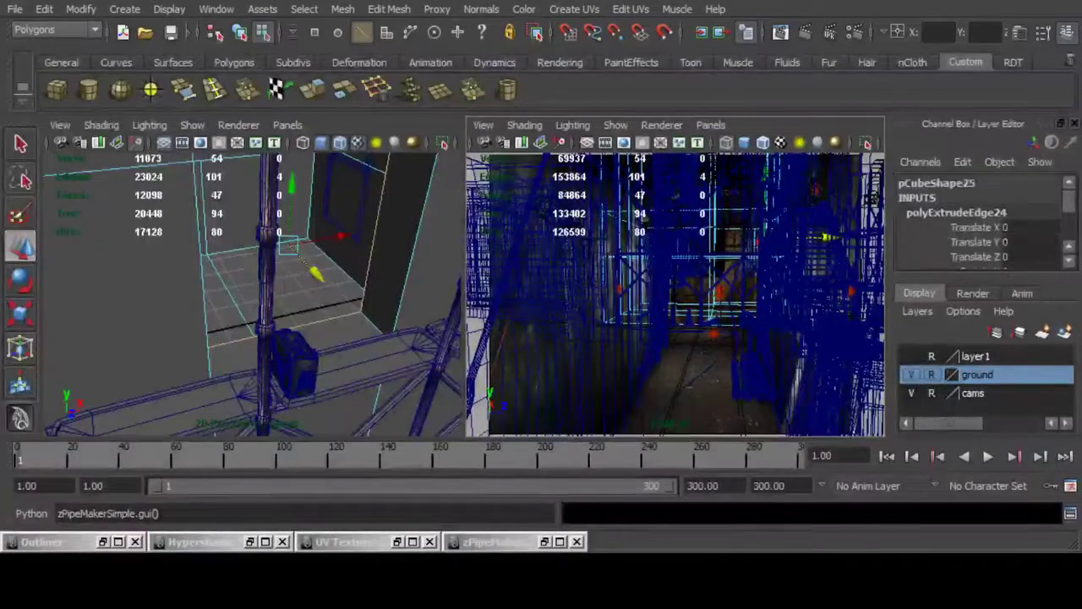
left_click(710, 124)
mouse_move(741, 142)
left_click(886, 195)
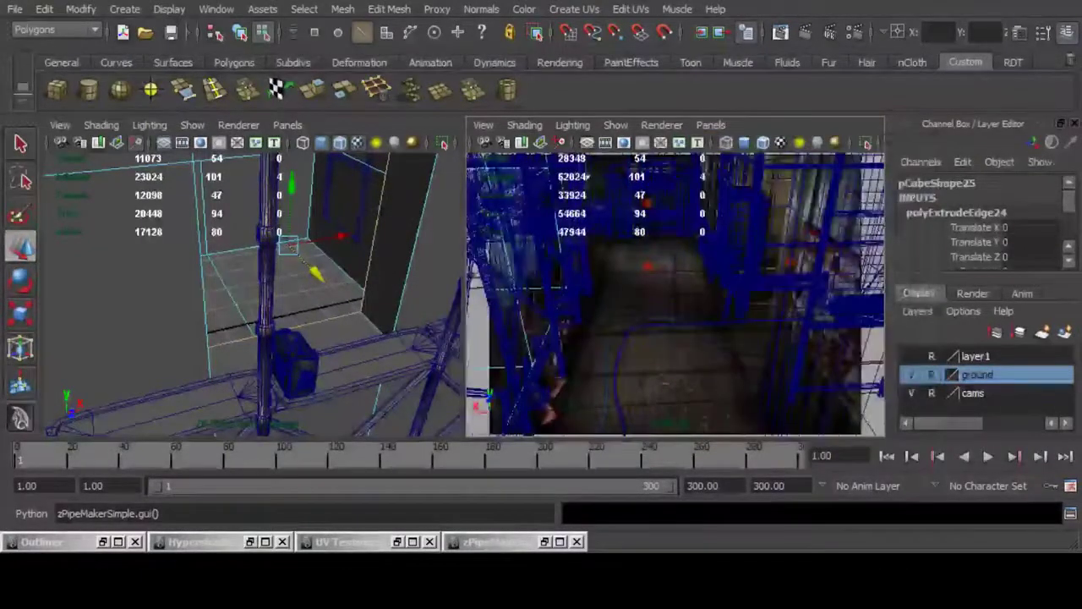
left_click(710, 125)
mouse_move(741, 142)
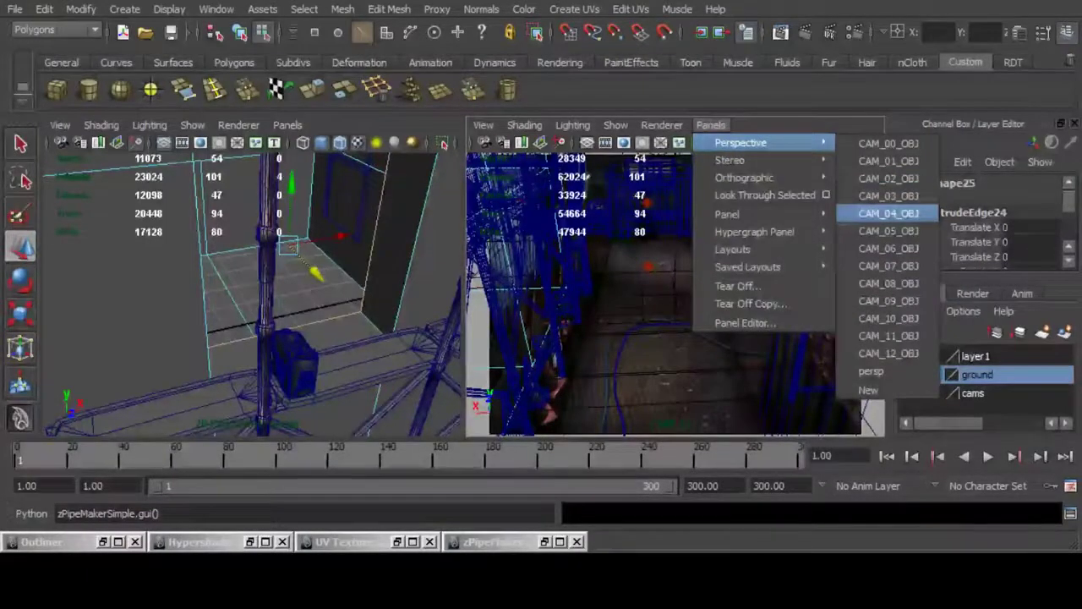
left_click(888, 213)
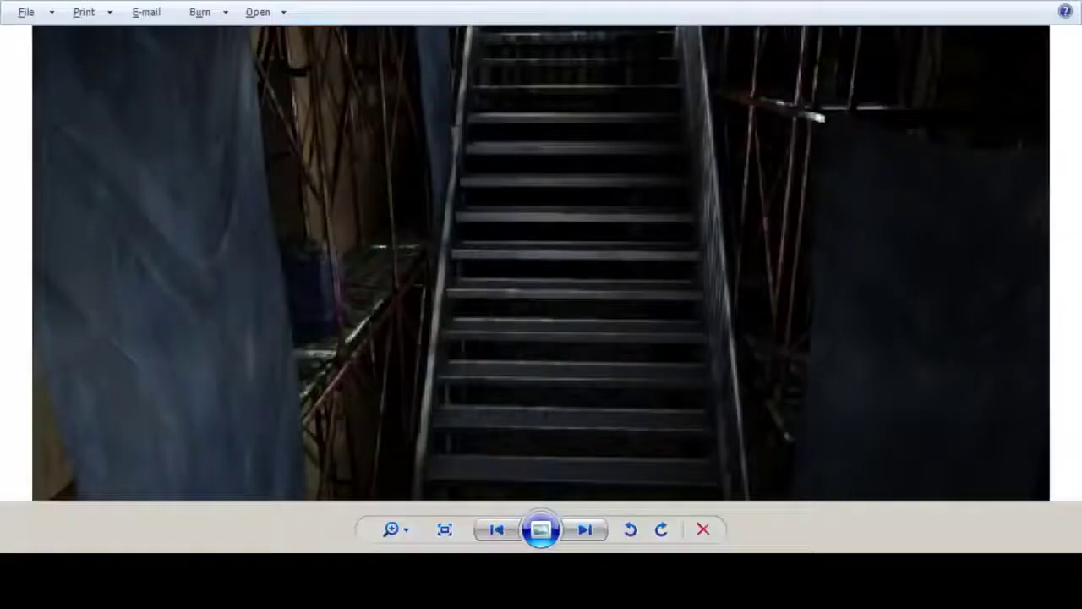
Step: Browse the reference renders and examine the corridor image closely around the dark window behind the scaffolding
key("Right")
key("Right")
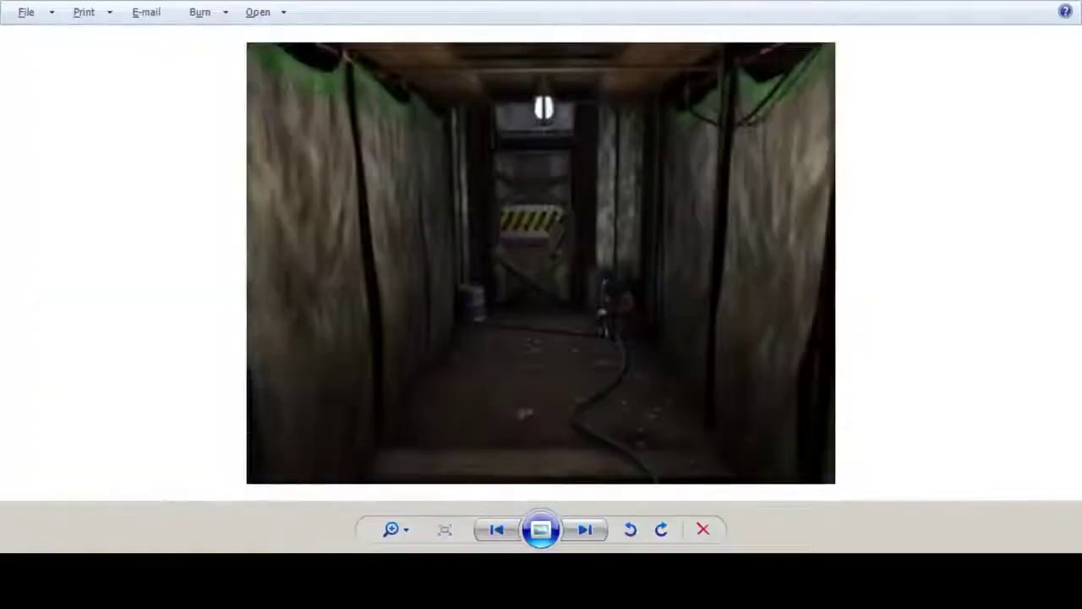
key("Right")
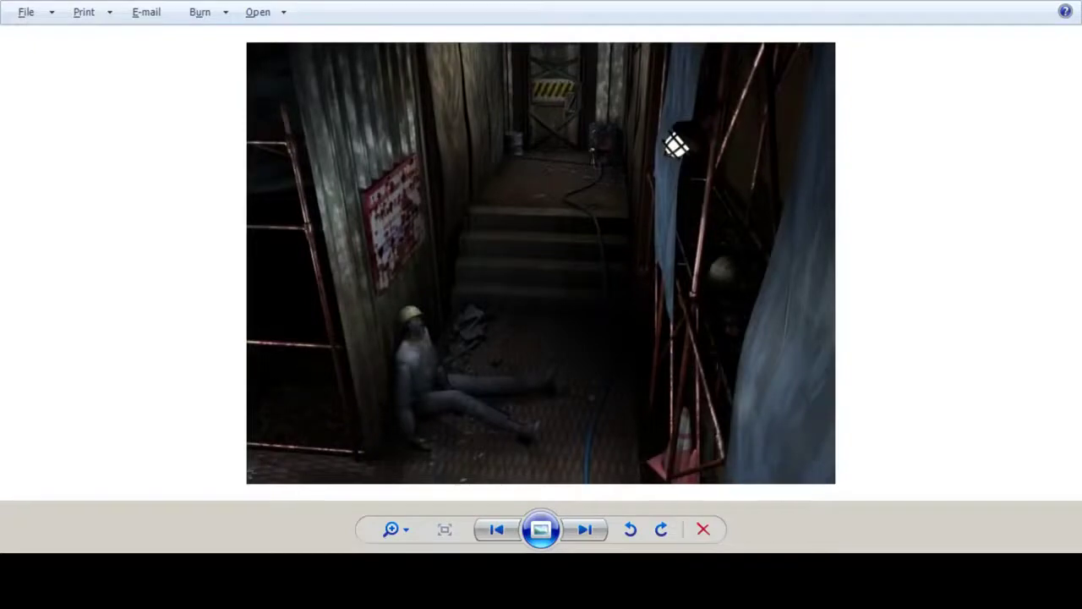
key("Right")
key("Right")
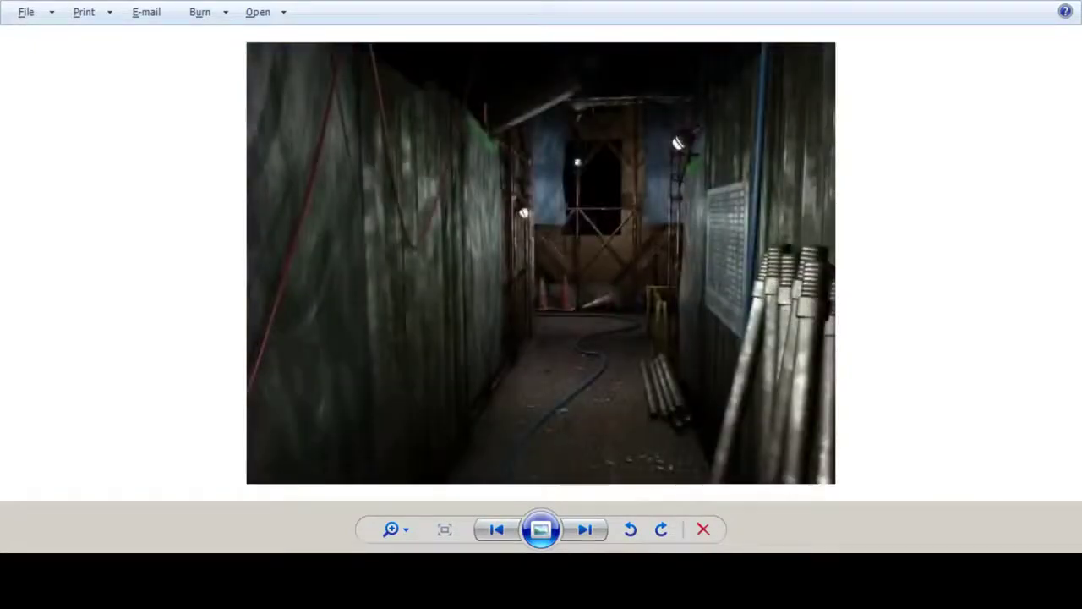
scroll(565, 72, "up", 4)
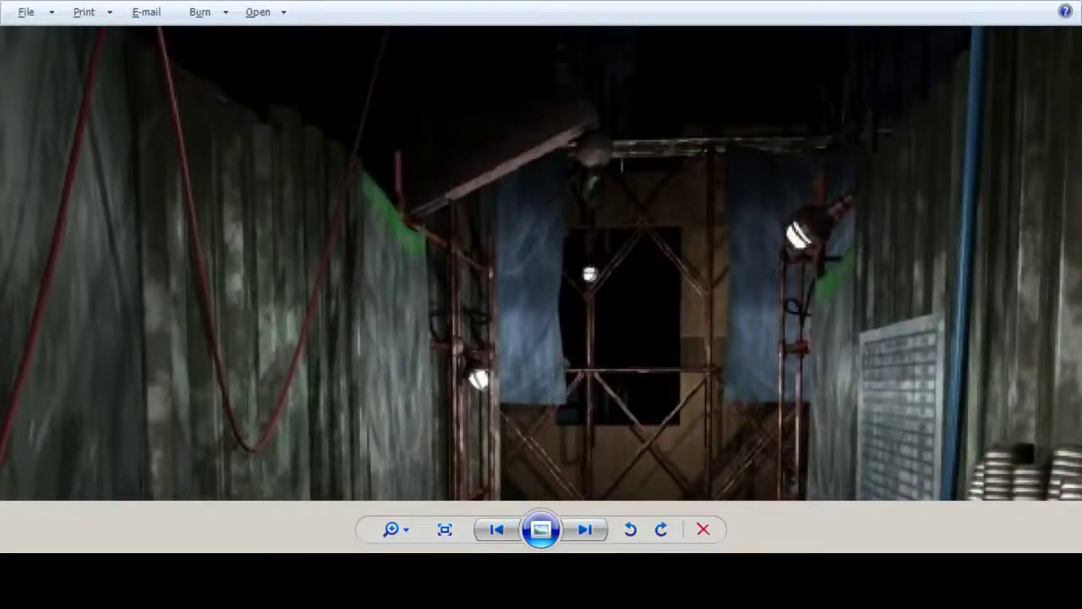
left_click_drag(558, 338, 562, 219)
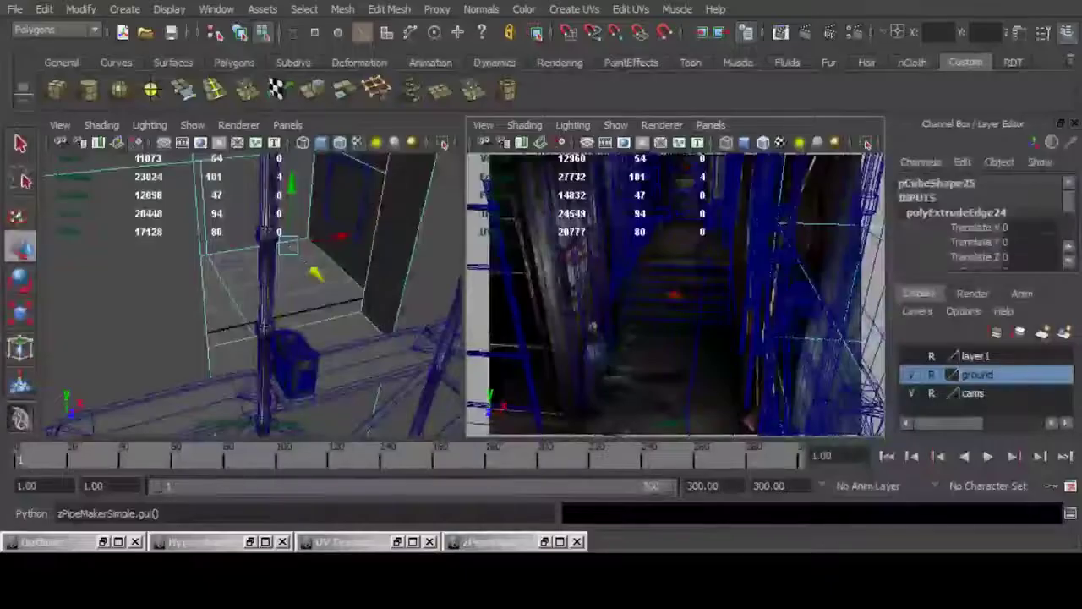
Step: Show the CAM_02_OBJ camera in the second pane
left_click(710, 126)
mouse_move(821, 143)
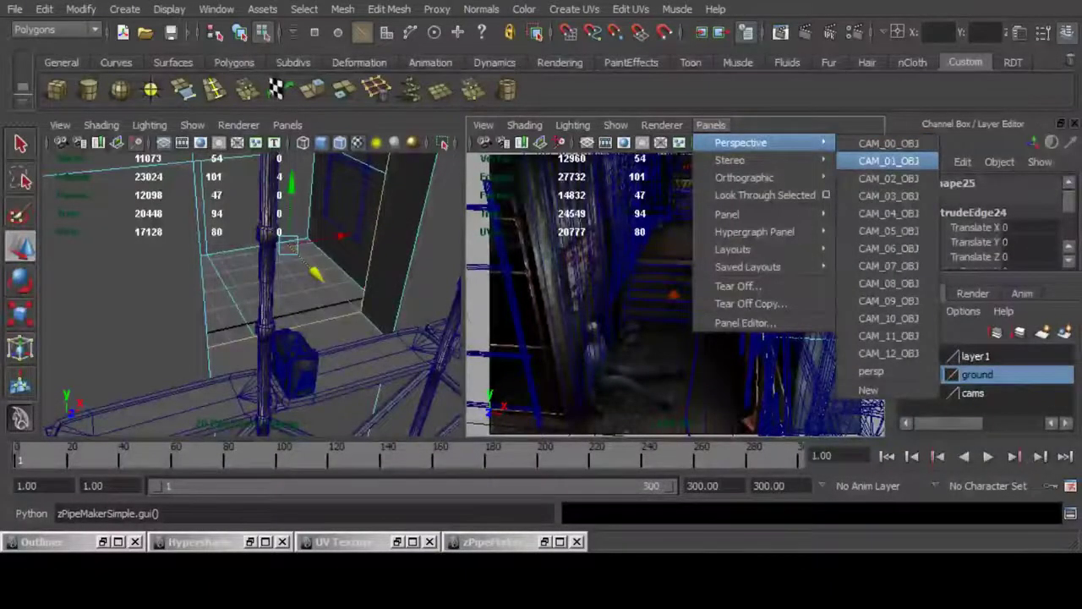
left_click(888, 161)
left_click(710, 126)
mouse_move(812, 142)
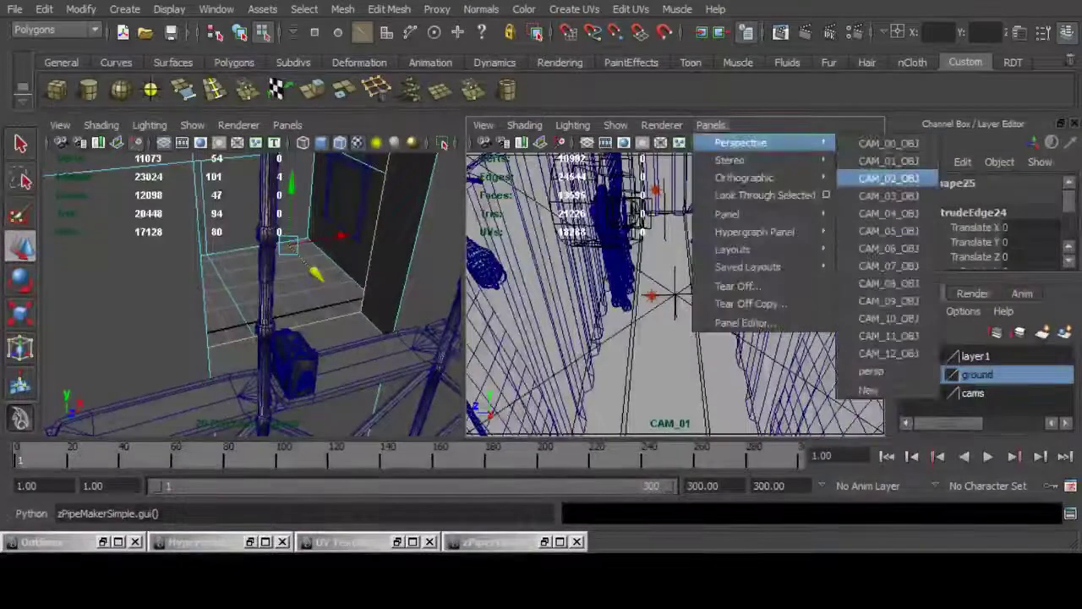
left_click(888, 178)
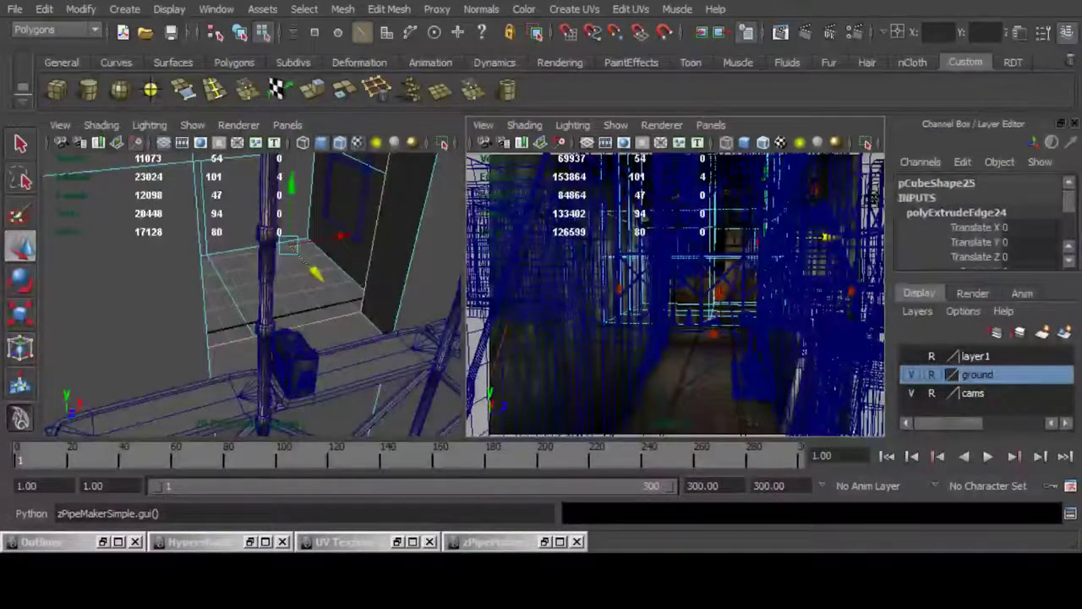
Step: Return the large block to object mode and isolate it in the perspective pane, facing its left wall
scroll(254, 296, "down", 10)
scroll(254, 296, "up", 5)
left_click_drag(253, 296, 355, 270, "alt")
key("F8")
key("F8")
key("F8")
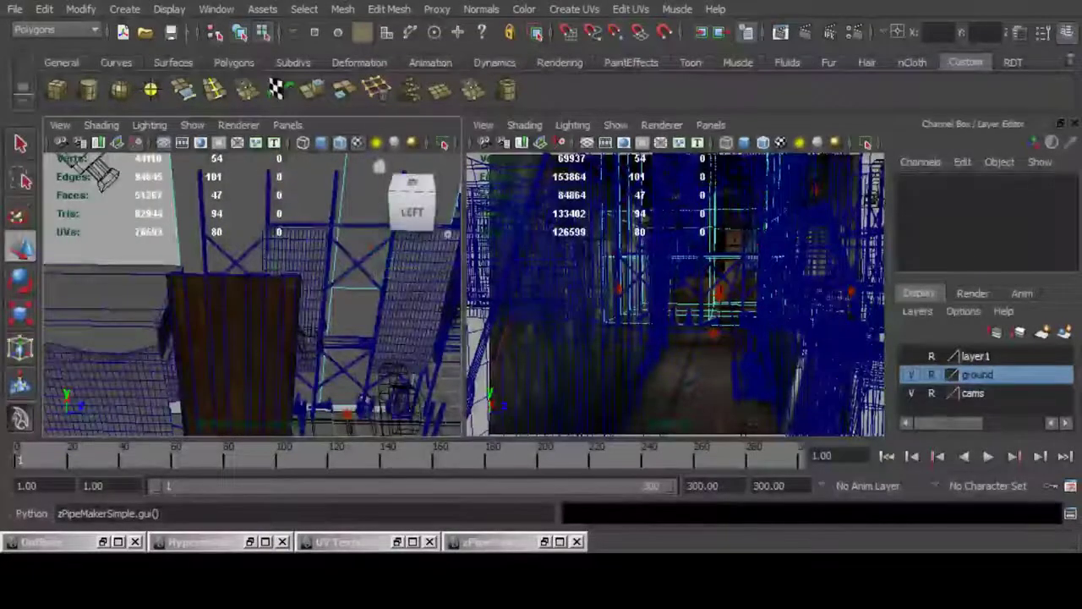
left_click(442, 143)
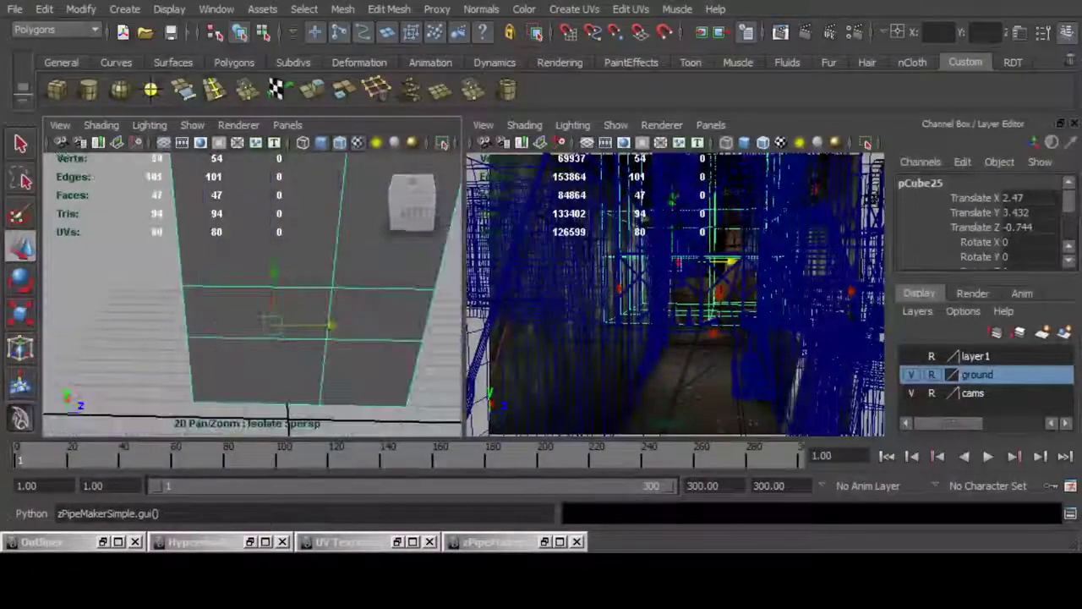
Step: Insert a vertical edge loop and a lower horizontal edge loop on the isolated block's left wall
left_click(215, 90)
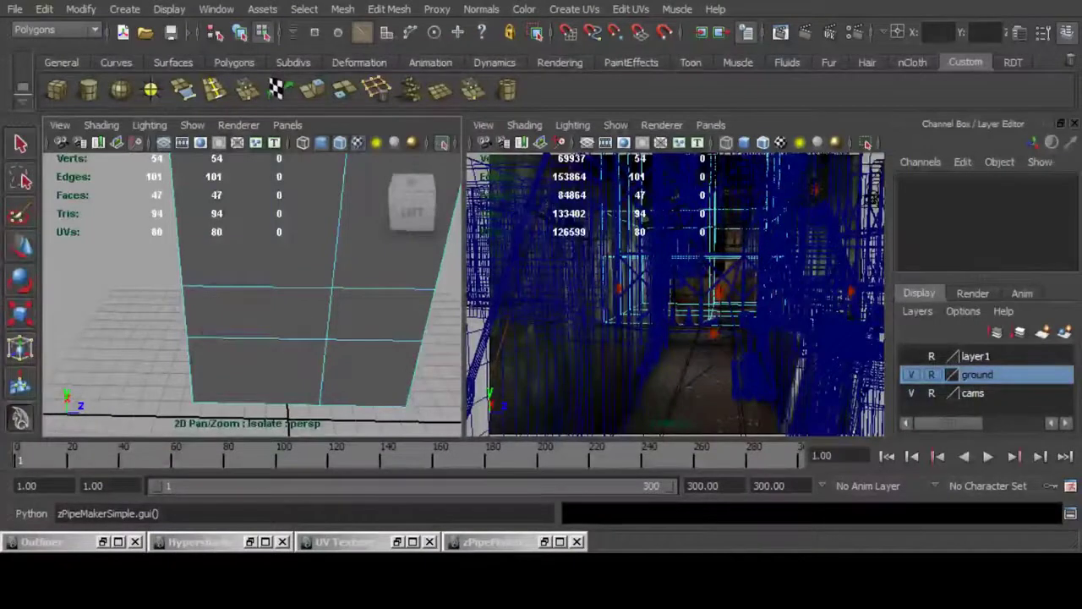
left_click_drag(279, 338, 263, 338)
left_click_drag(263, 337, 243, 296, "alt")
left_click_drag(247, 336, 272, 359)
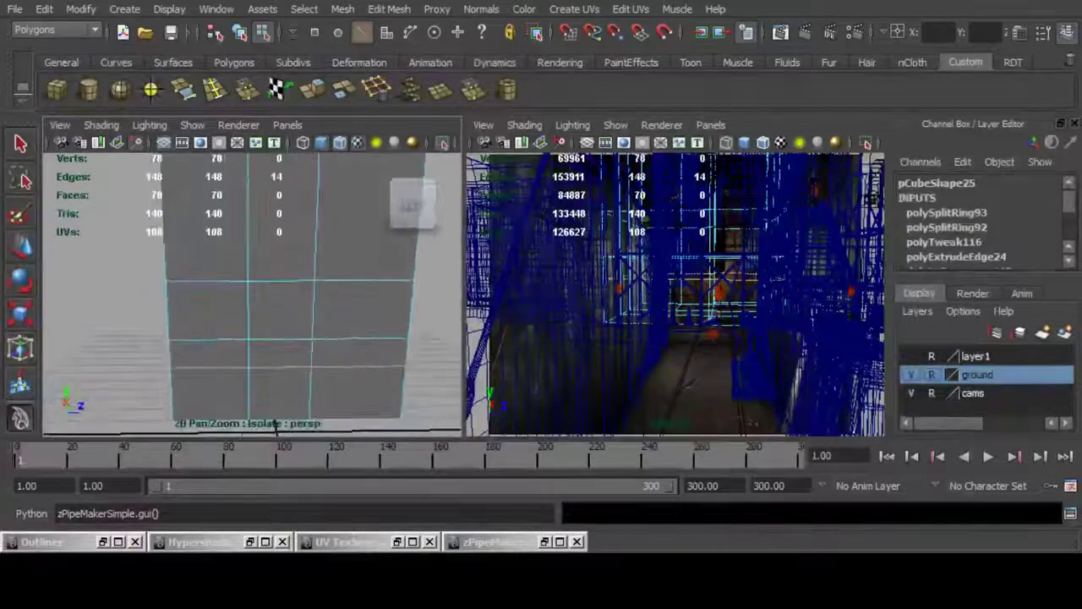
Step: Move the right-hand vertical edge loop on the block's left wall sideways to widen the window cell
key("q")
right_click_drag(372, 254, 280, 262, "alt")
left_click_drag(279, 262, 282, 296, "alt")
right_click_drag(282, 296, 339, 300, "alt")
mouse_move(279, 296)
left_mouse_down("alt")
mouse_move(381, 296)
mouse_move(286, 296)
left_mouse_up("alt")
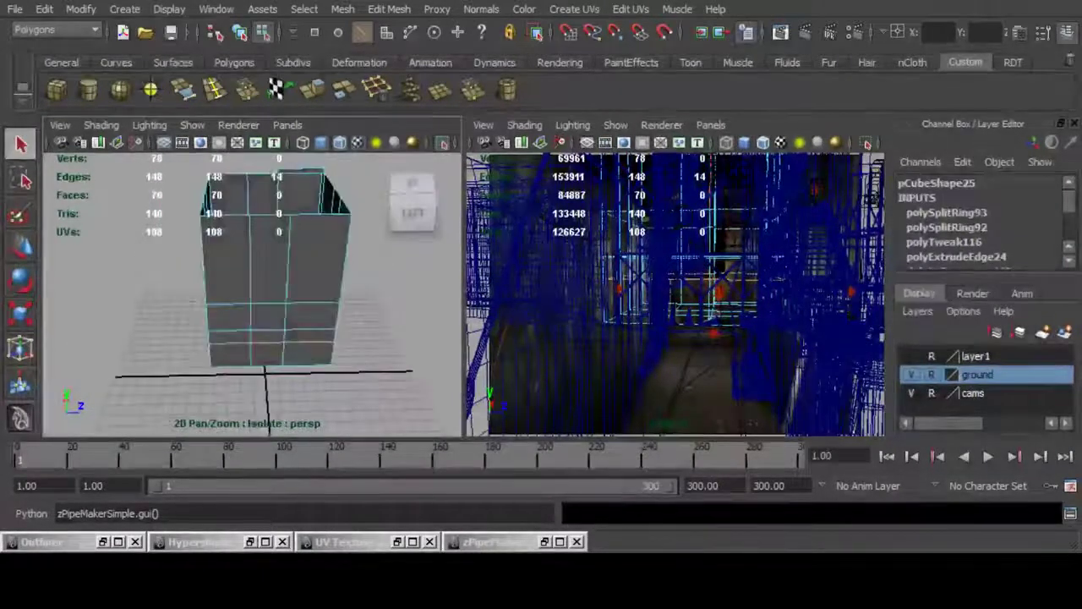
key("F9")
left_click_drag(364, 191, 306, 224, "alt")
key("w")
right_click_drag(306, 225, 372, 211, "alt")
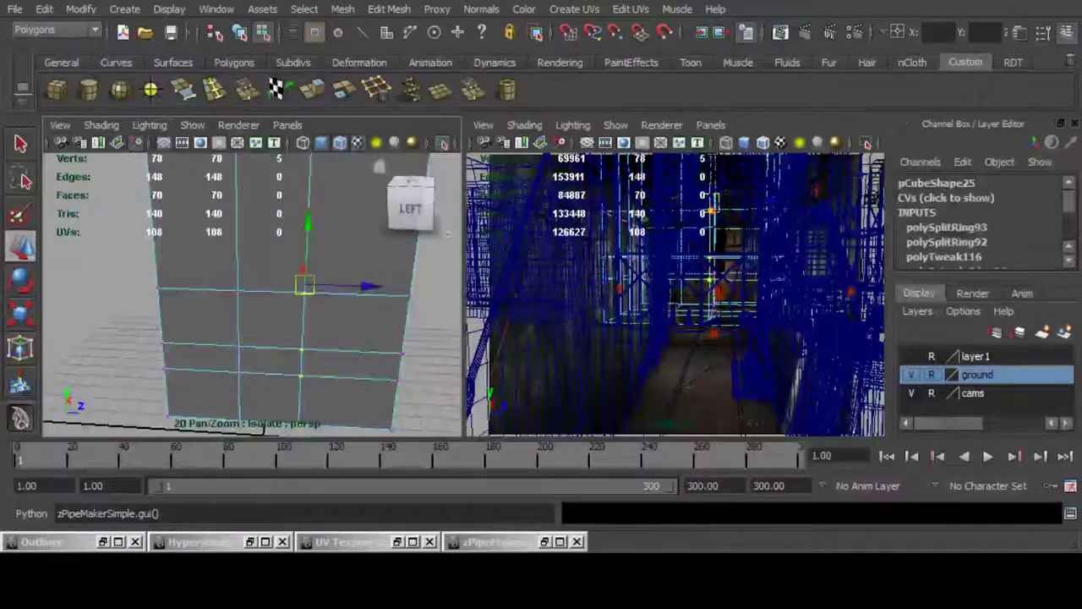
mouse_move(367, 285)
left_mouse_down()
mouse_move(386, 286)
mouse_move(360, 286)
mouse_move(368, 274)
left_mouse_up()
key("q")
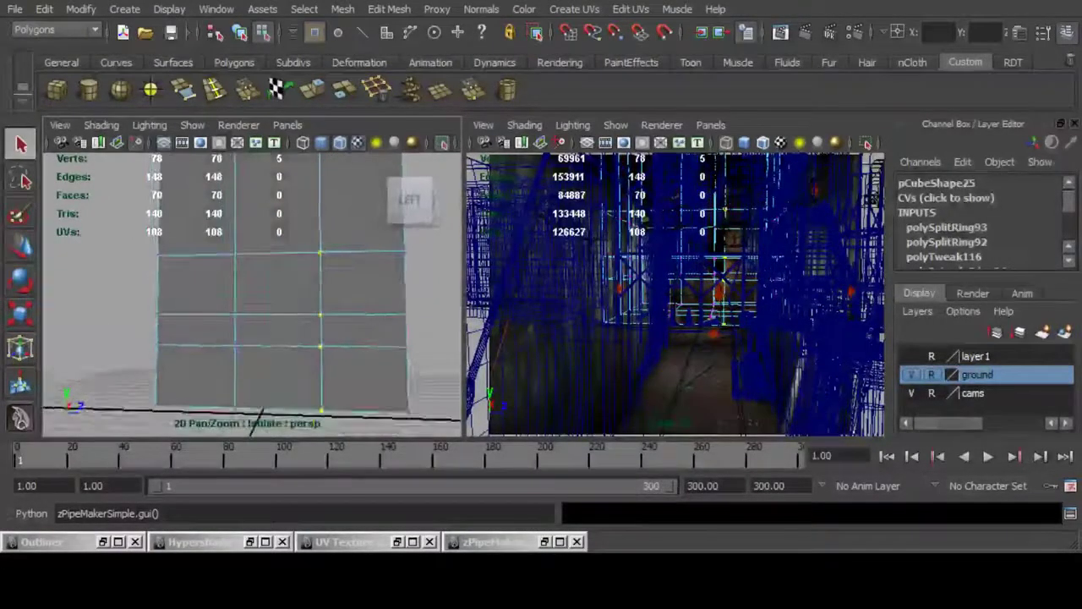
Step: Delete the two stacked middle faces of the left wall and bring back the rest of the scene
middle_click_drag(368, 275, 363, 309, "alt")
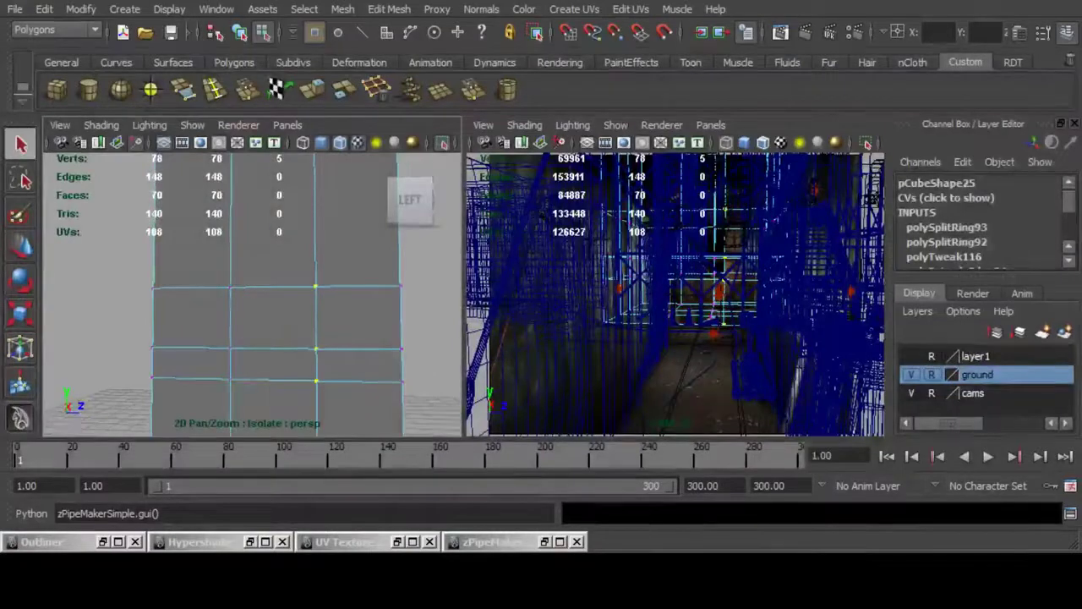
key("F11")
left_click(273, 318)
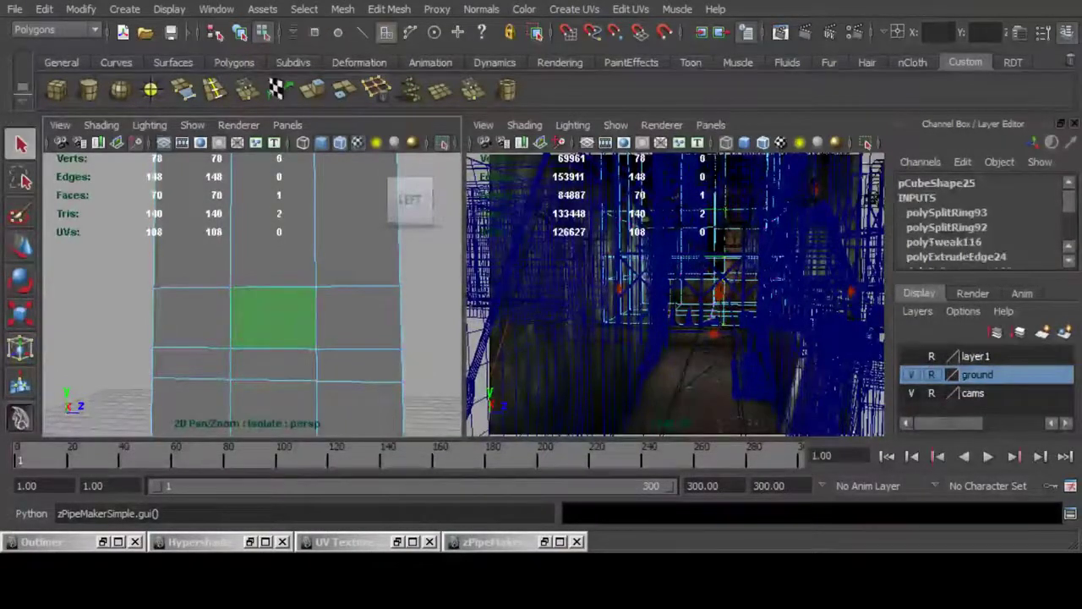
left_click(274, 365, "shift")
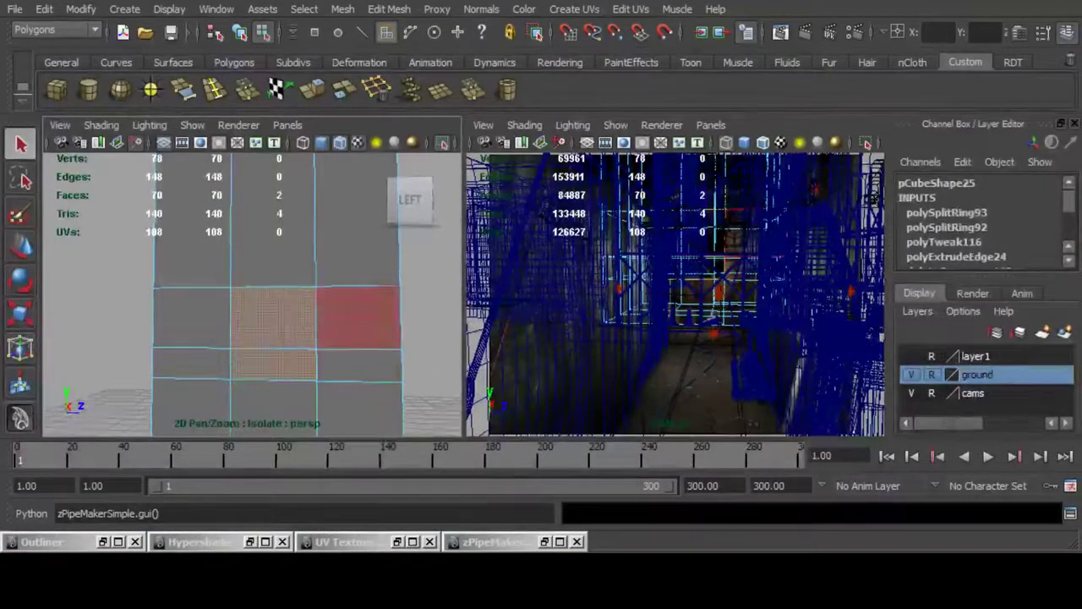
left_click_drag(309, 224, 287, 249, "alt")
scroll(296, 254, "down", 5)
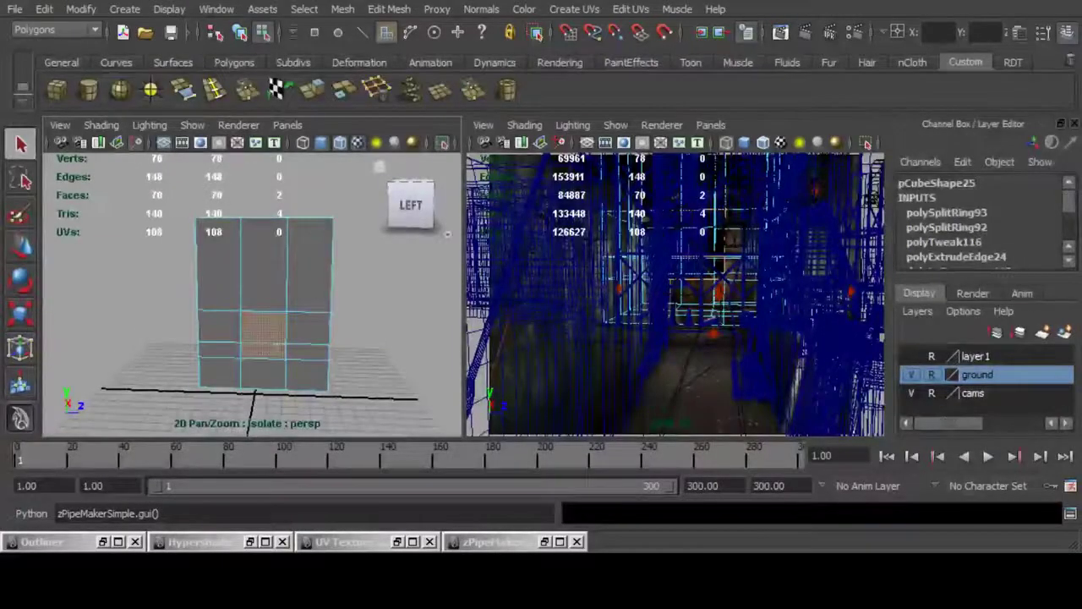
left_click(441, 143)
key("Delete")
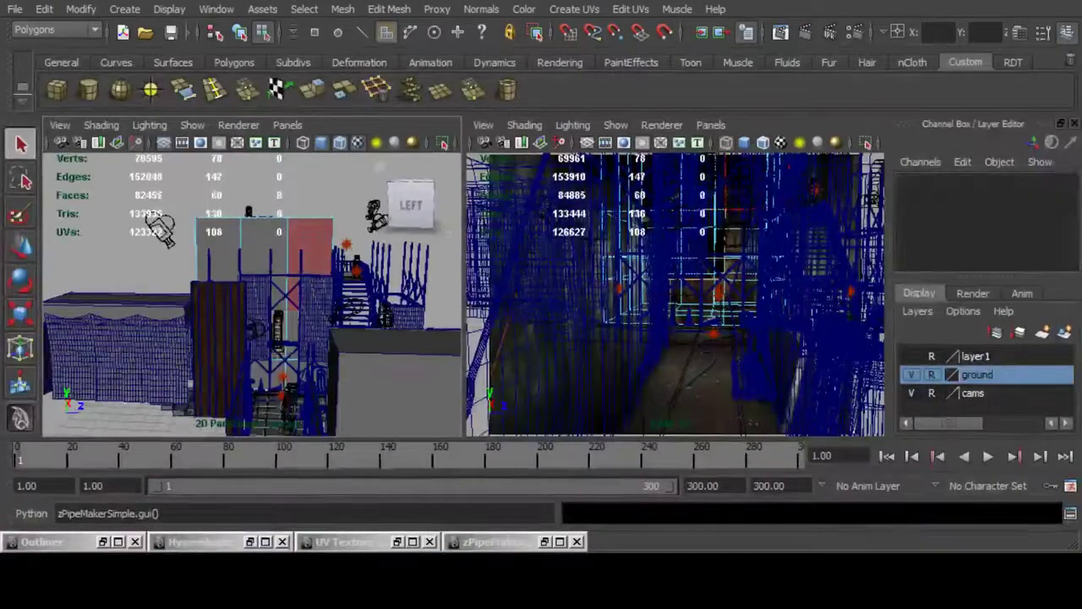
Step: Check the opening against the scaffolding and undo the face deletion
scroll(310, 254, "up", 5)
middle_click_drag(310, 253, 262, 190, "alt")
scroll(270, 203, "up", 3)
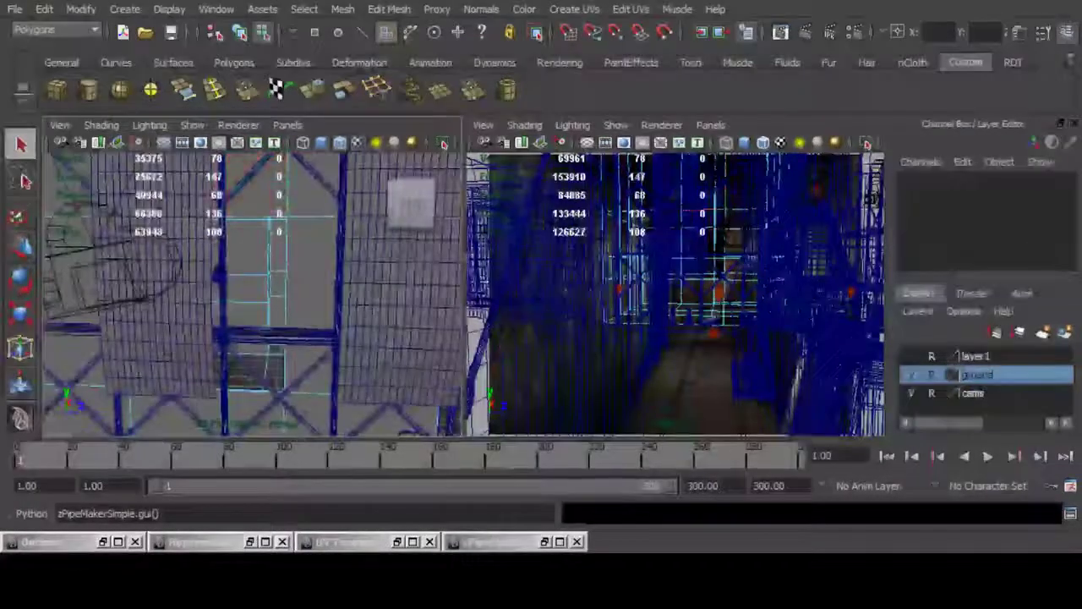
scroll(253, 296, "up", 1)
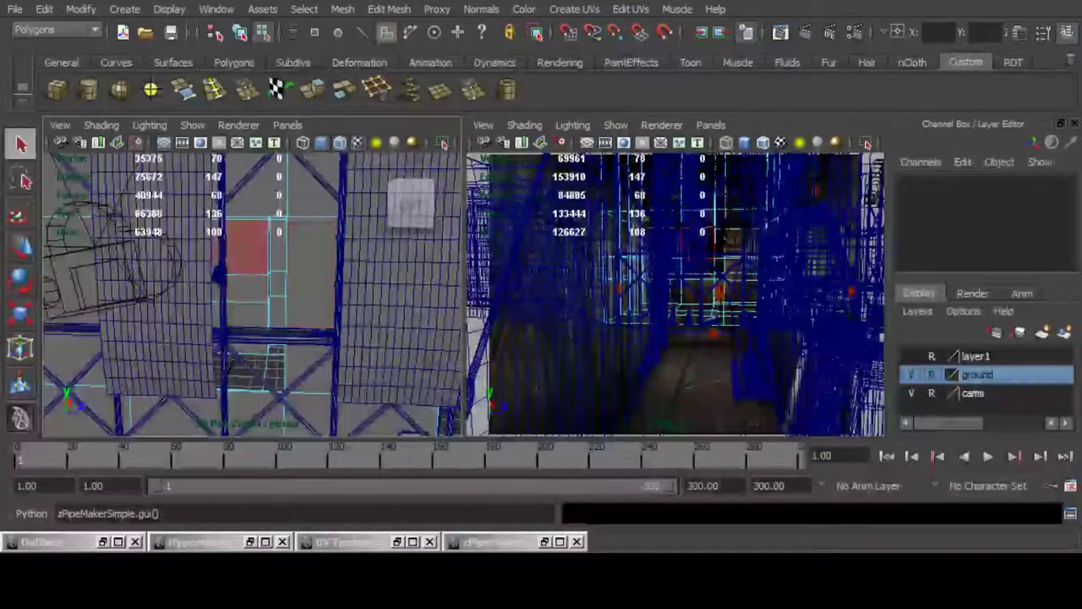
scroll(254, 296, "up", 2)
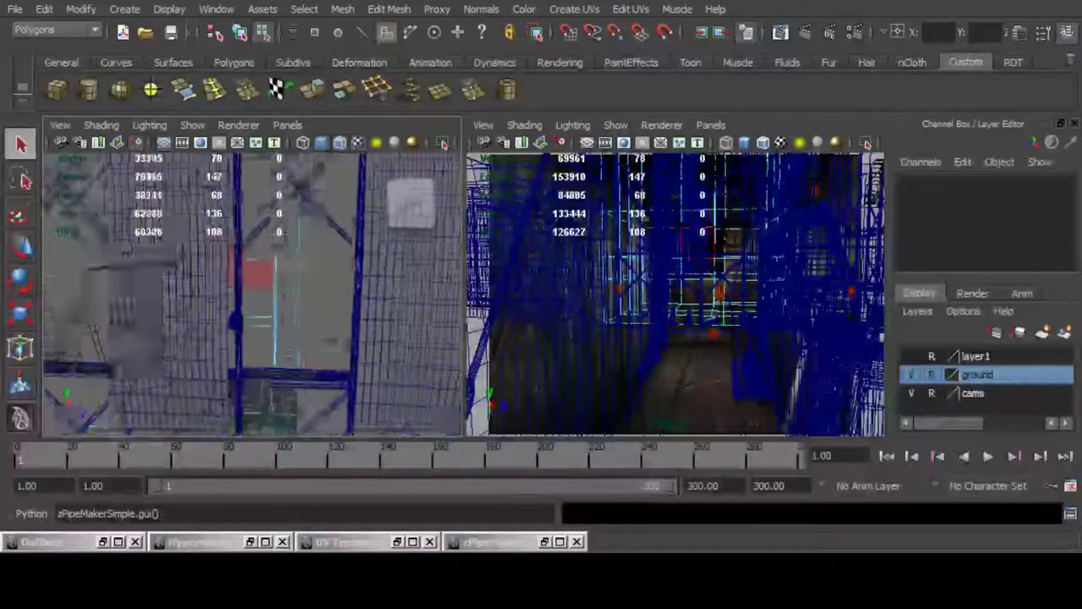
key("ctrl+z")
key("ctrl+z")
key("ctrl+z")
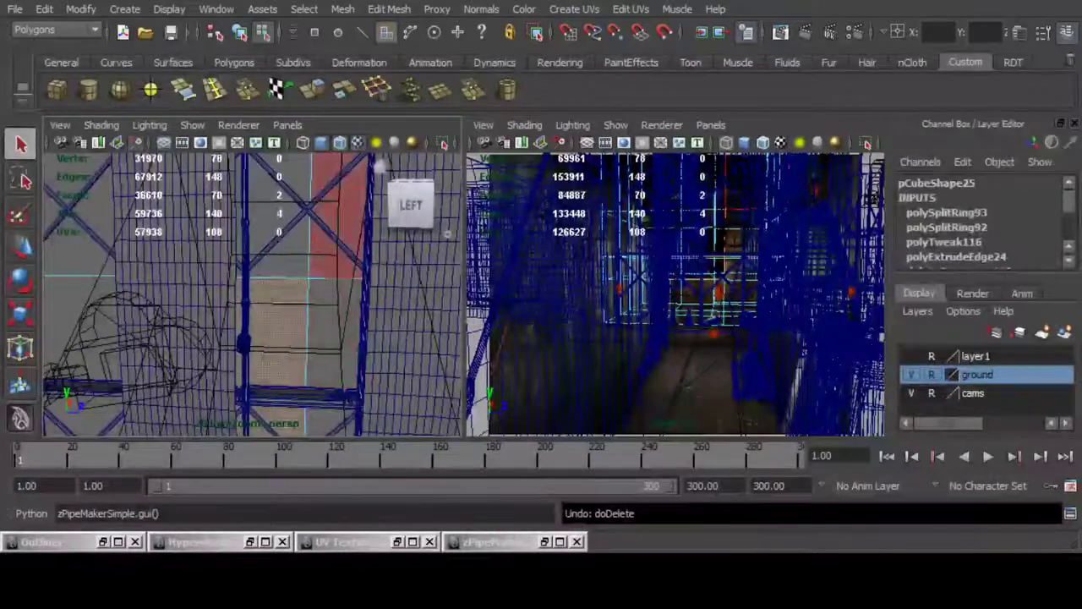
Step: Insert another horizontal edge loop higher up on the block's wall behind the scaffolding
left_click(214, 90)
left_click_drag(279, 296, 305, 233, "alt")
key("q")
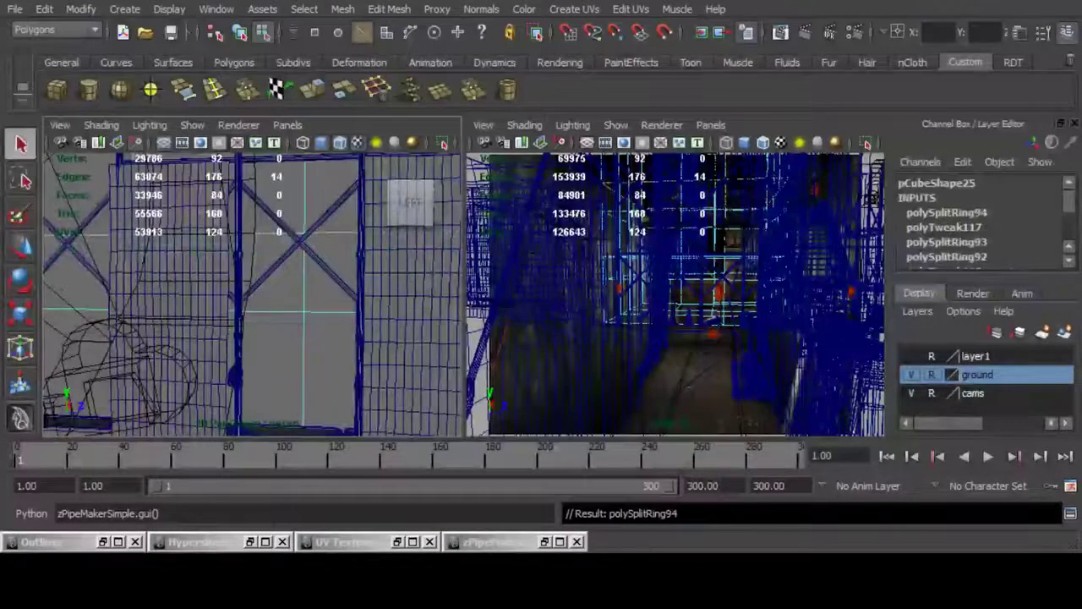
Step: Delete the three stacked faces in the wall's middle column to cut a taller window opening
key("F11")
left_click(275, 274)
left_click(275, 359, "shift")
middle_click_drag(275, 381, 259, 246, "alt")
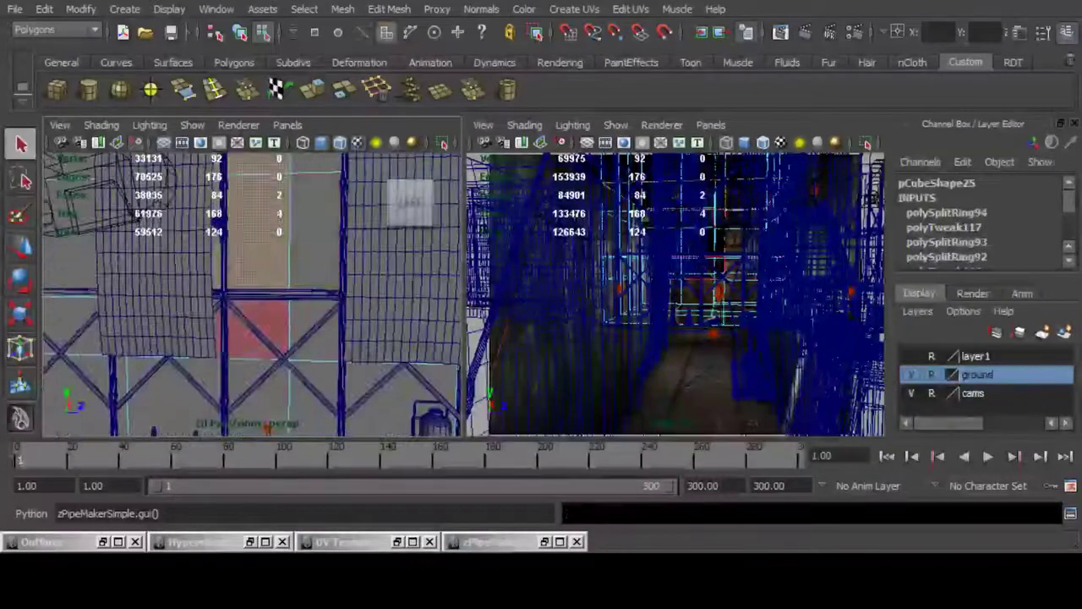
left_click(260, 325, "shift")
key("Delete")
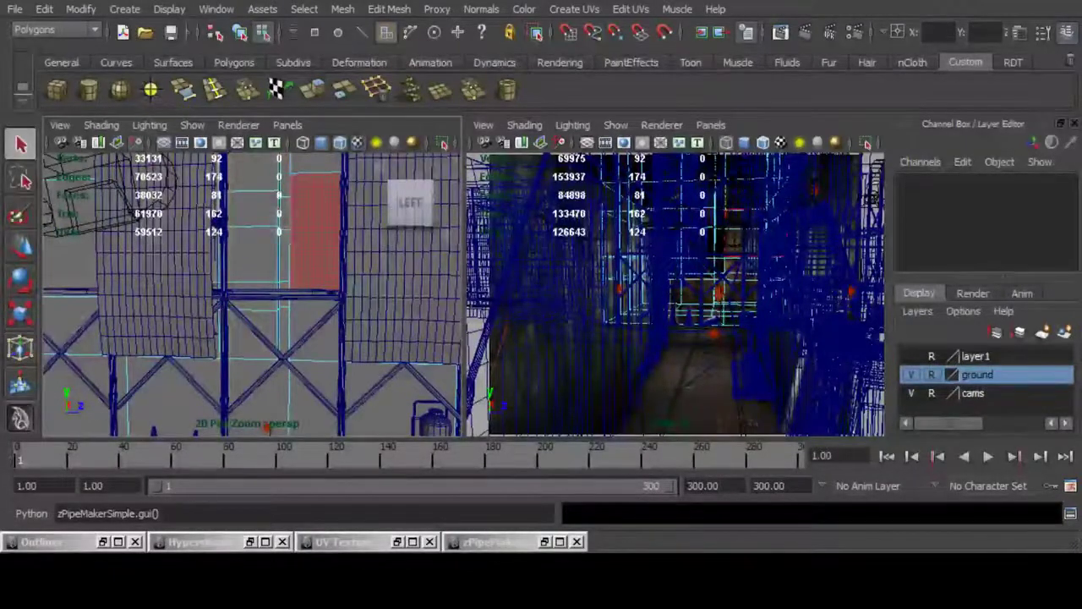
Step: Isolate the block and extrude the new window opening's border edges inward to give the wall thickness
key("F8")
left_click(443, 142)
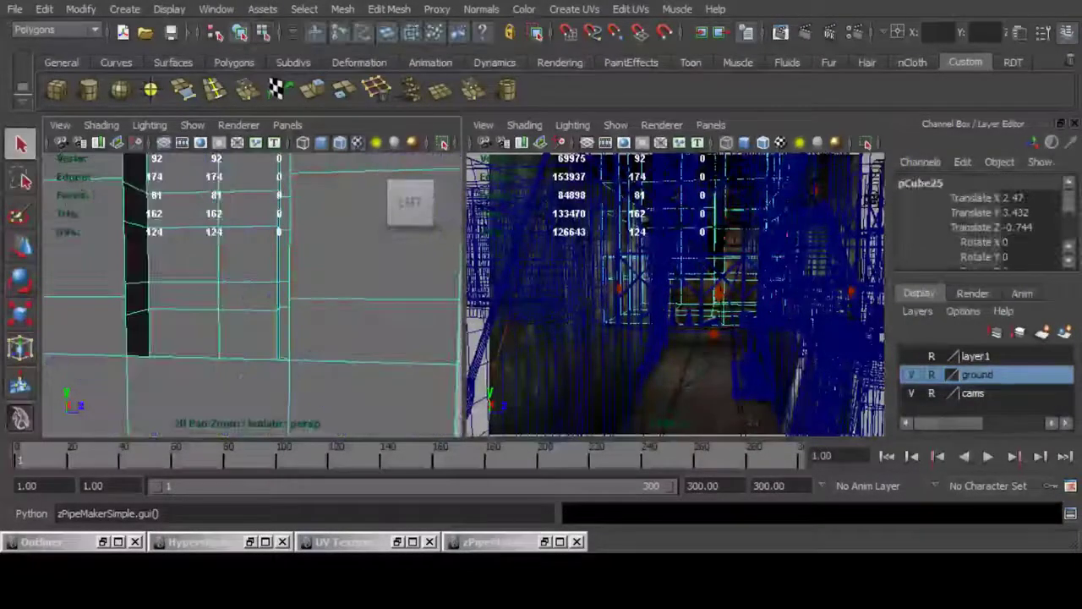
scroll(252, 295, "down", 4)
left_click_drag(279, 287, 212, 313, "alt")
key("F10")
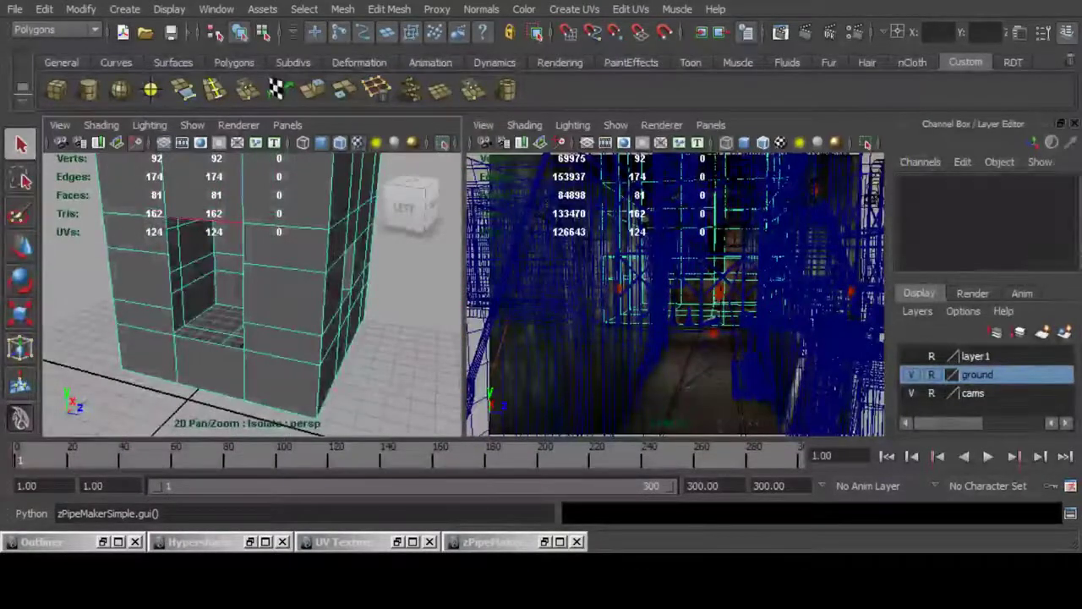
double_click(207, 222)
left_click(312, 88)
key("w")
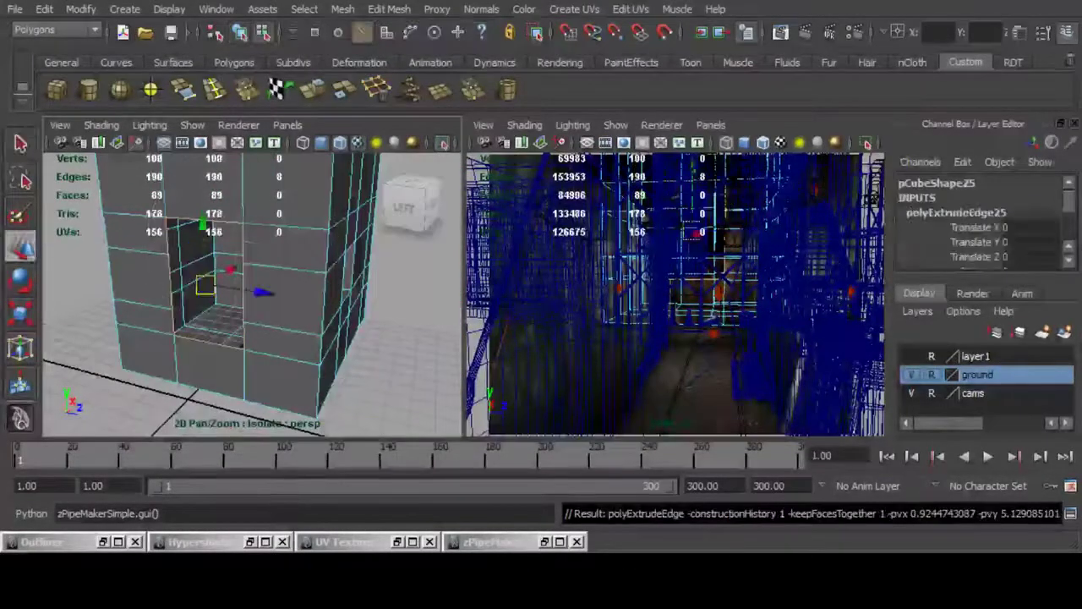
left_click_drag(270, 284, 330, 247, "alt")
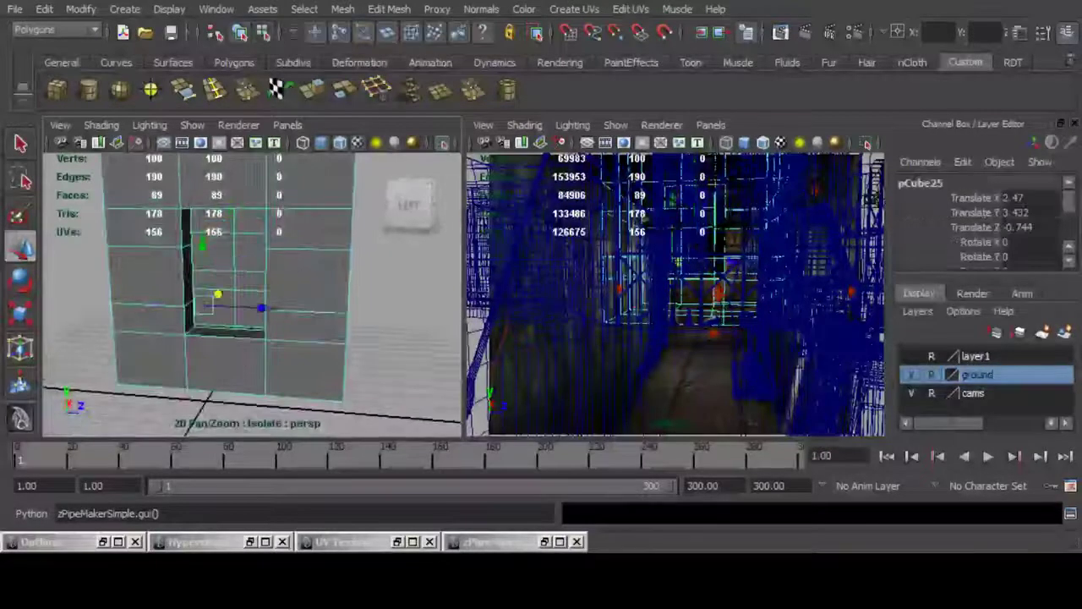
Step: Enlarge the perspective view, show the whole scene again and save the scene file
key("space")
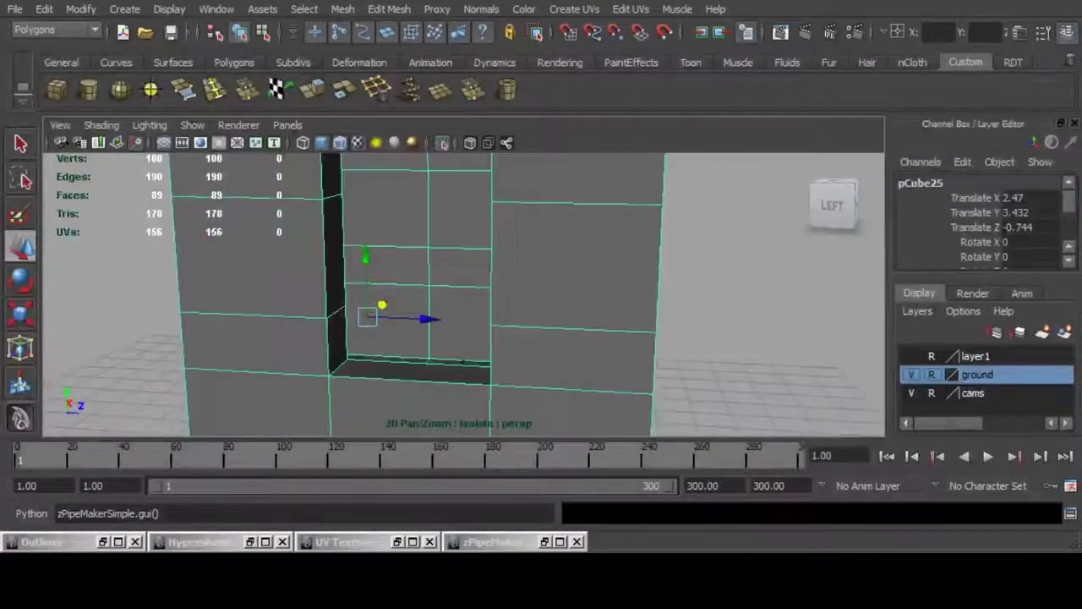
scroll(464, 295, "down", 5)
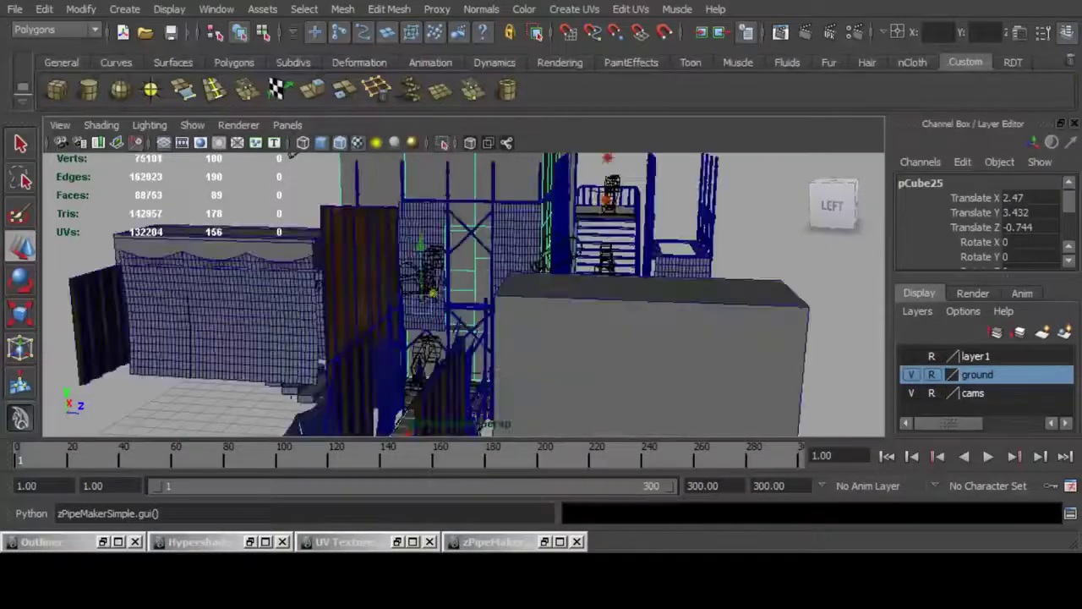
left_click_drag(440, 296, 499, 283, "alt")
scroll(507, 296, "up", 3)
key("q")
key("ctrl+s")
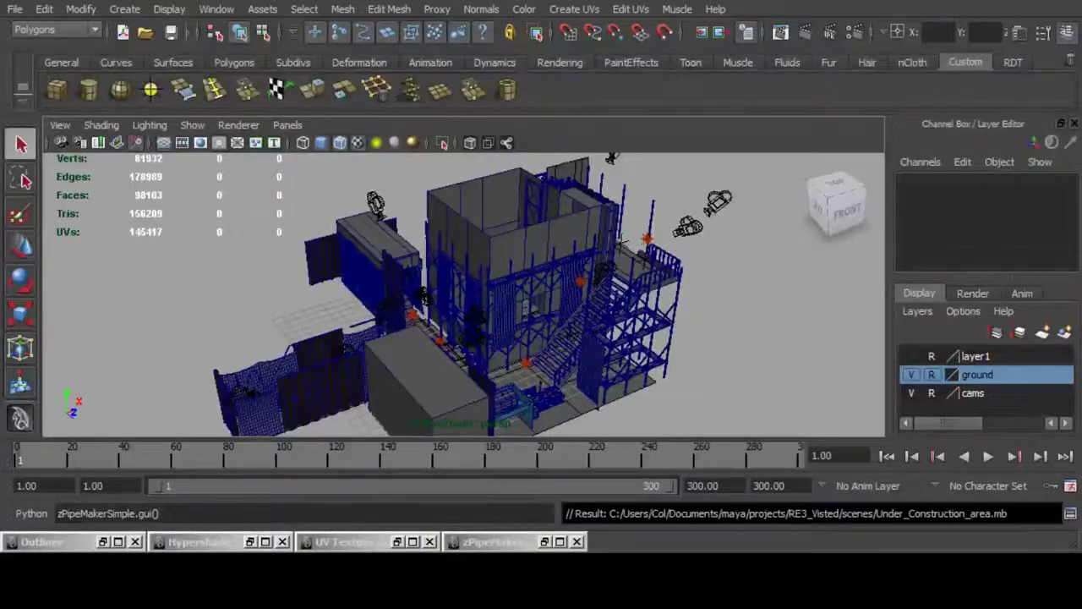
key("backslash")
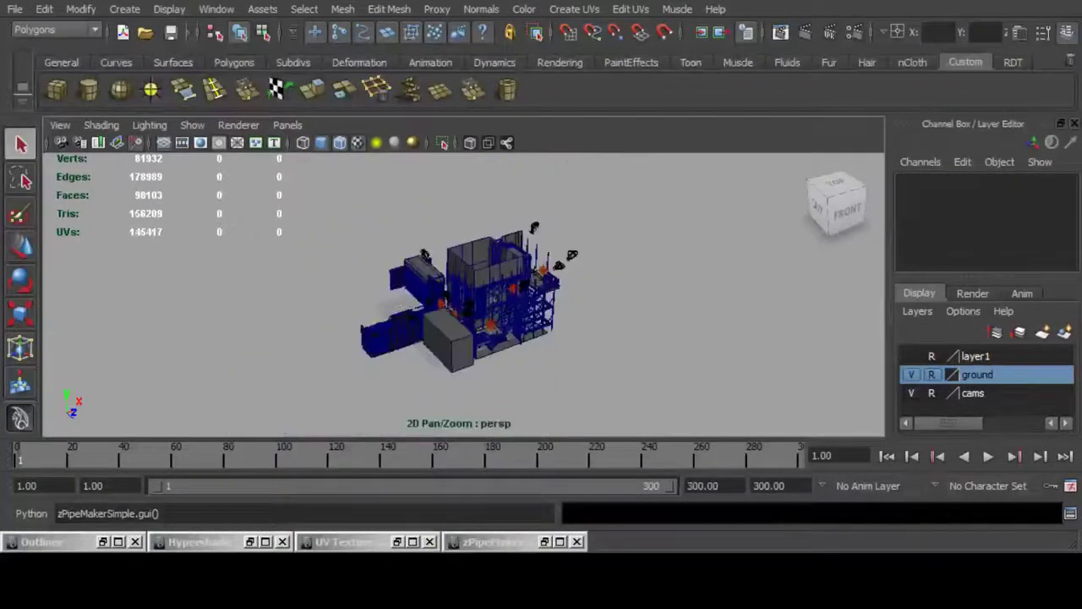
key("backslash")
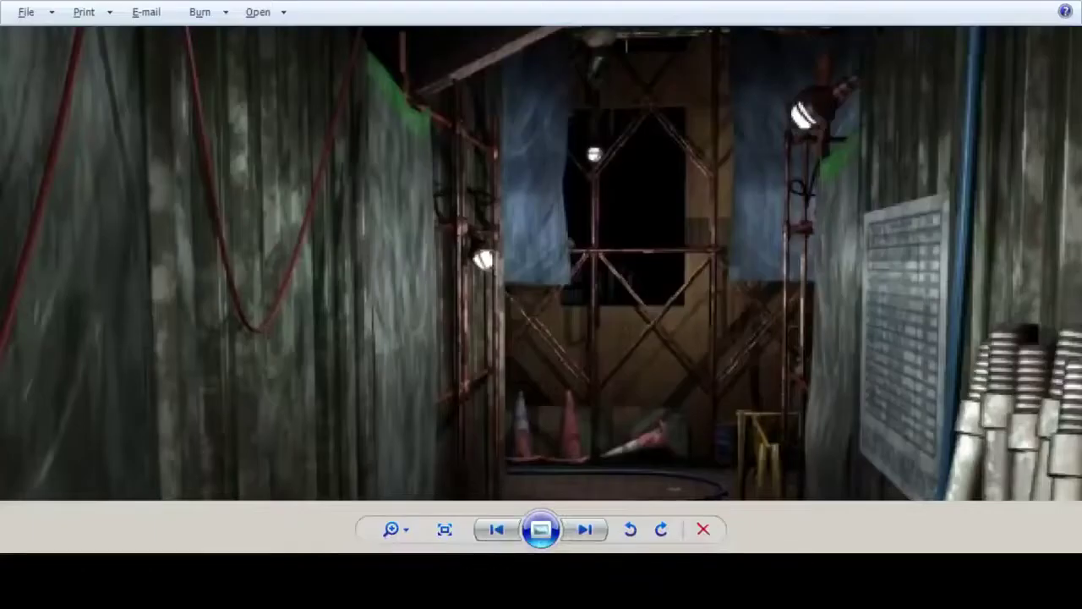
Step: Examine the corridor render in the image viewer and browse through the other reference renders
left_click_drag(558, 355, 511, 203)
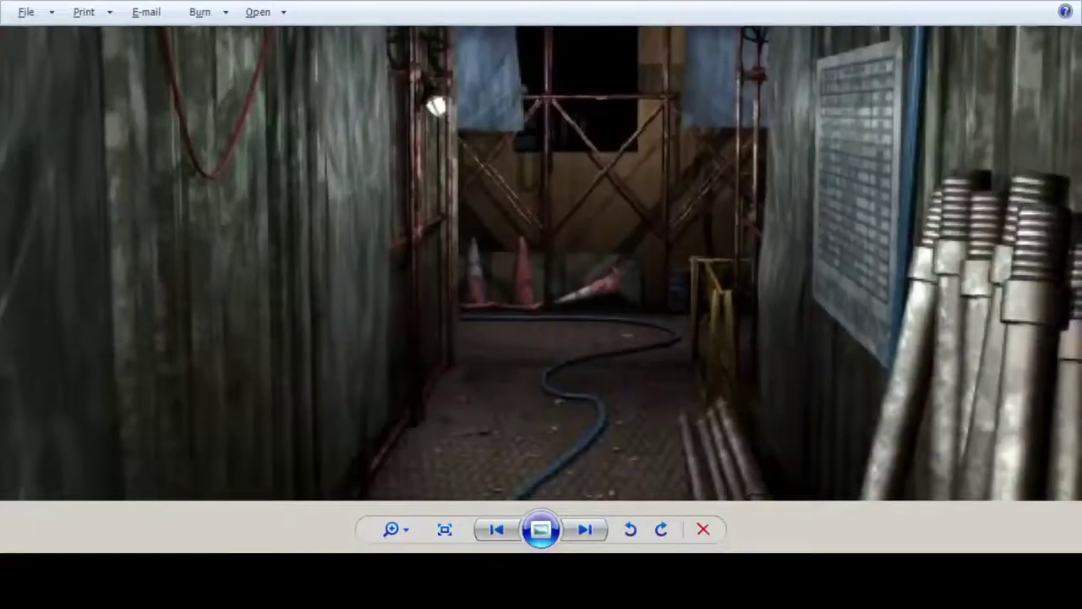
key("Right")
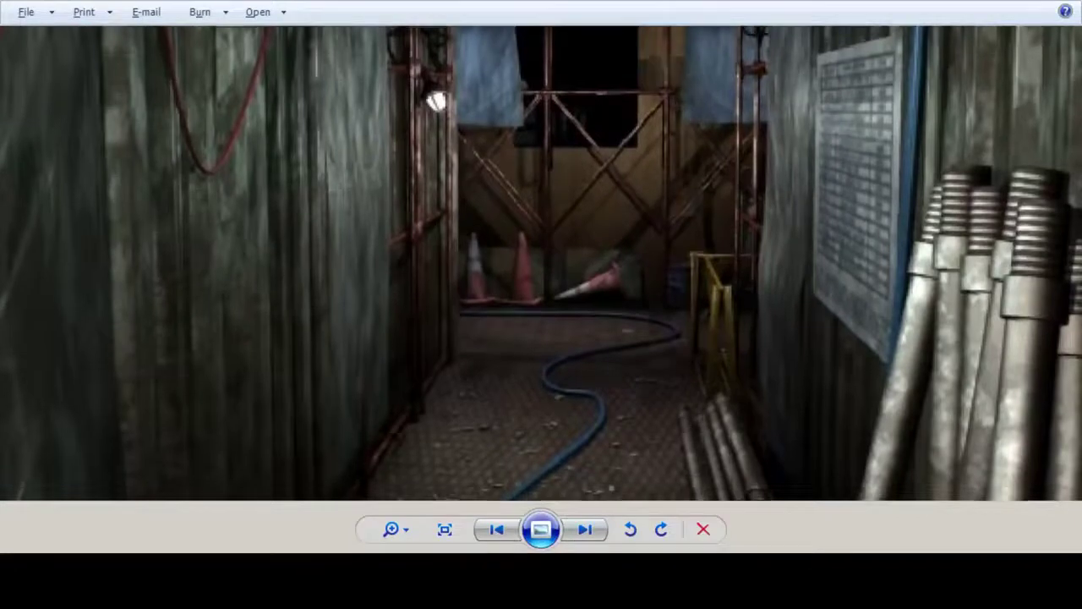
key("Right")
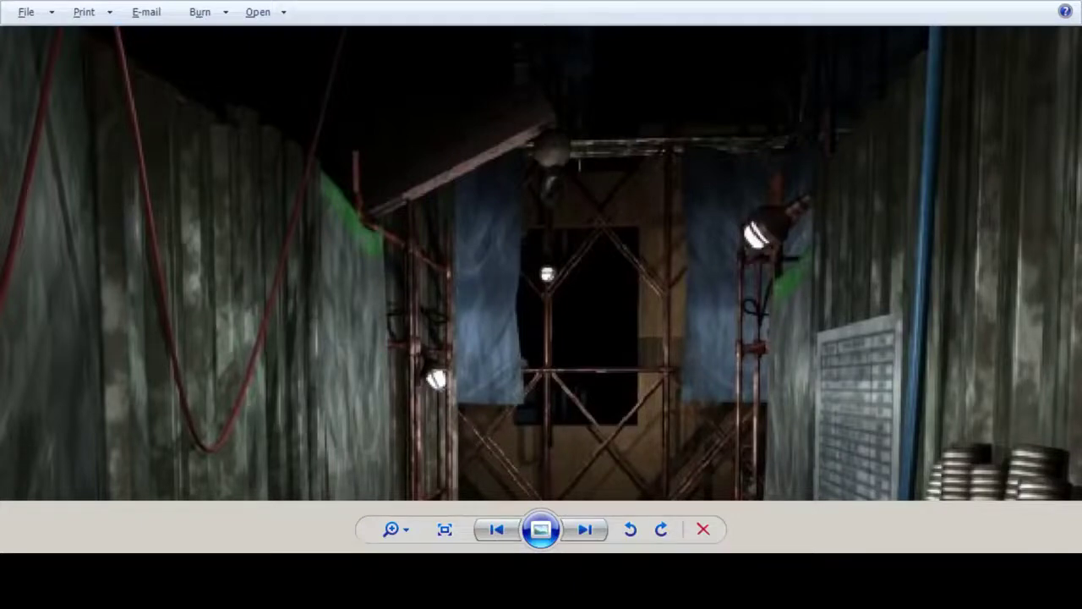
key("Right")
key("Right")
key("Right")
key("Right")
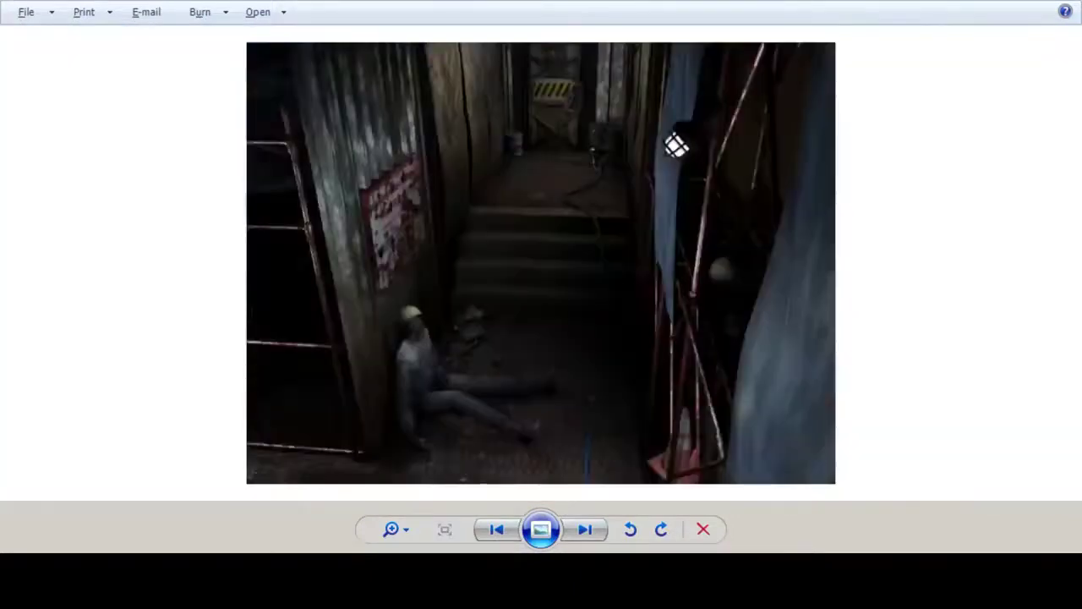
key("Right")
key("Right")
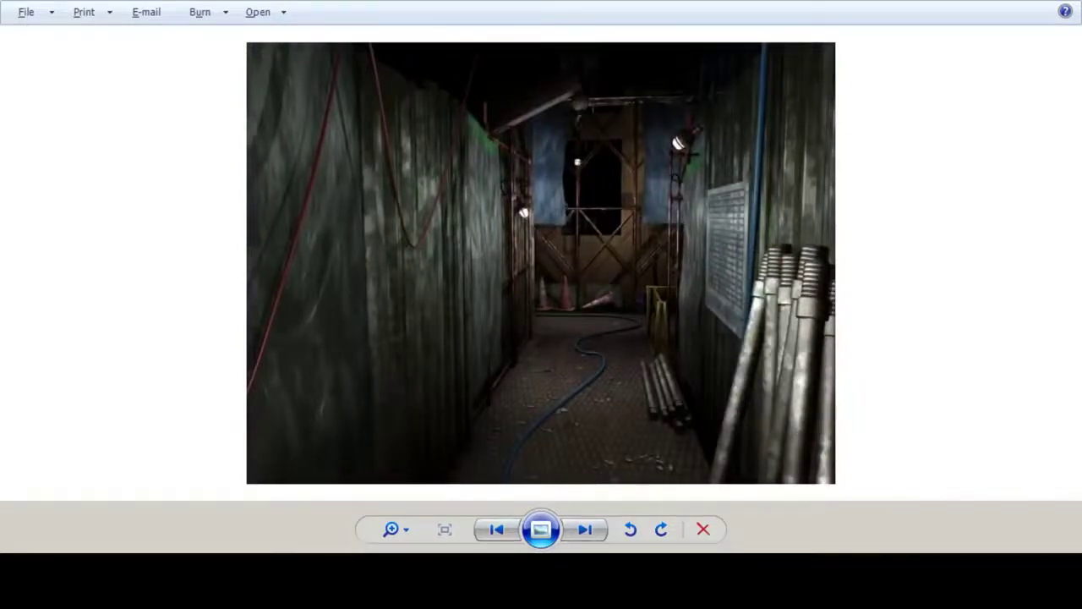
key("Right")
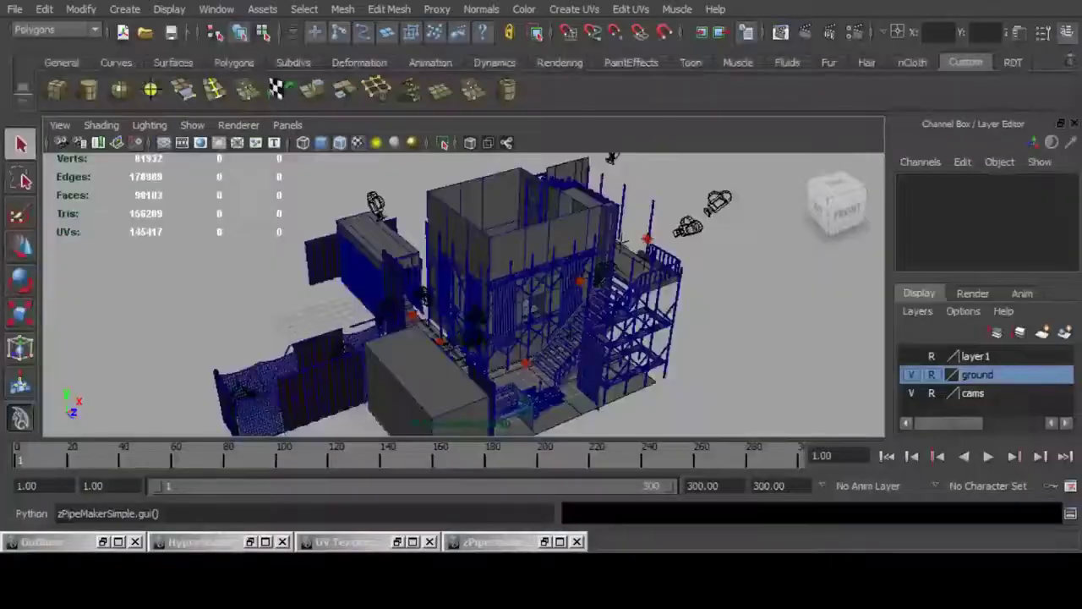
Step: Save the scene again after turning the overview, and consult the reference render of the railed stair landing
left_click(649, 244)
left_click(649, 244)
left_click_drag(649, 243, 500, 423, "alt")
key("ctrl+s")
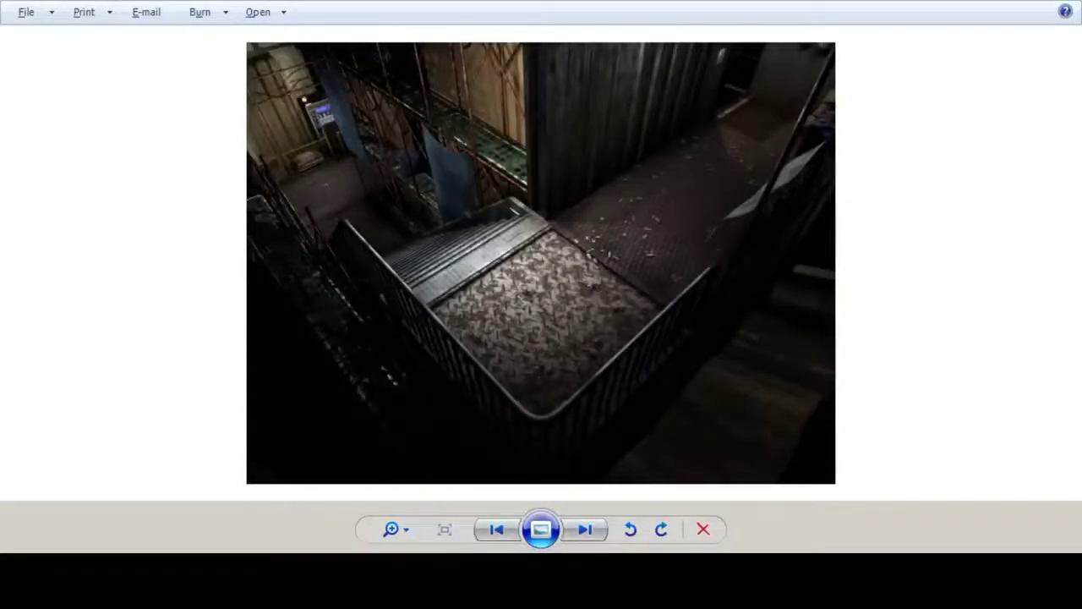
key("Right")
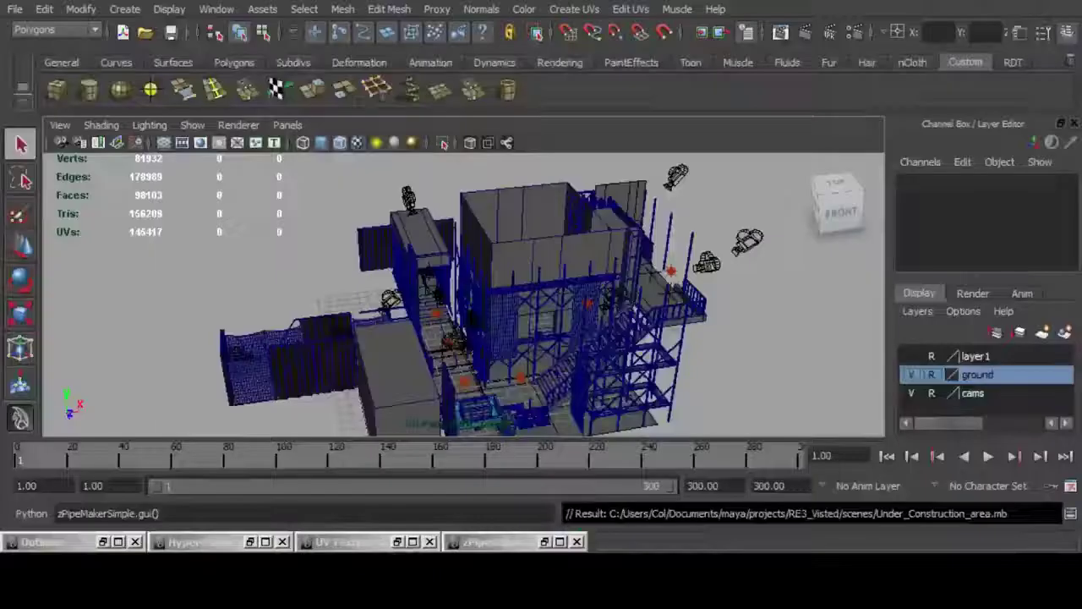
Step: Duplicate the hanging cloth sheet beside the stairs and place the copy along the upper walkway's poles, at about X 17.68, Y 8.65, Z 2.12
left_click_drag(473, 313, 444, 275, "alt")
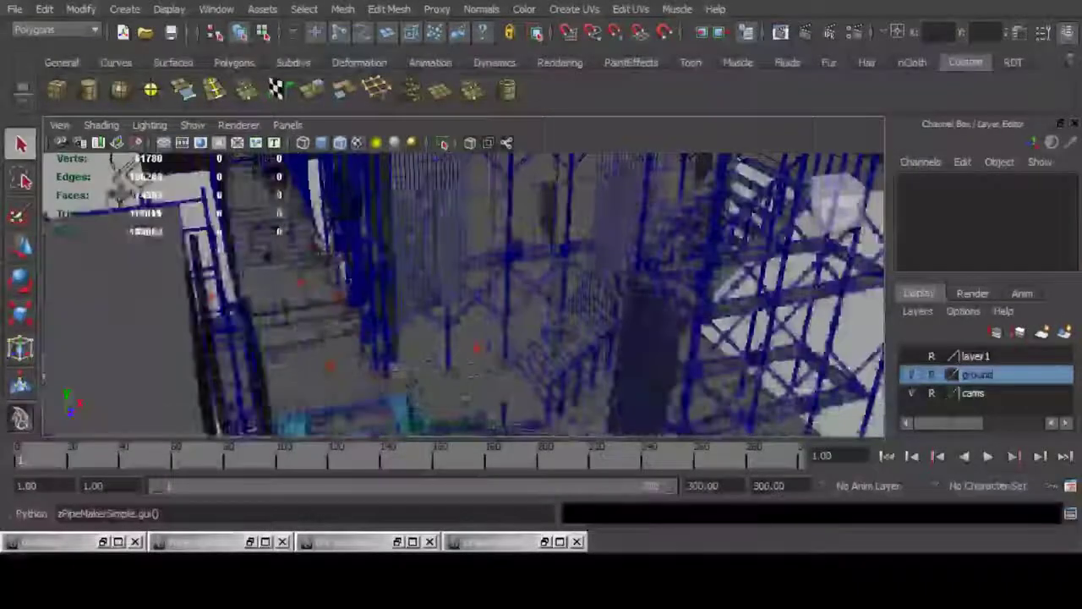
left_click(650, 351)
left_click_drag(649, 351, 524, 338, "alt")
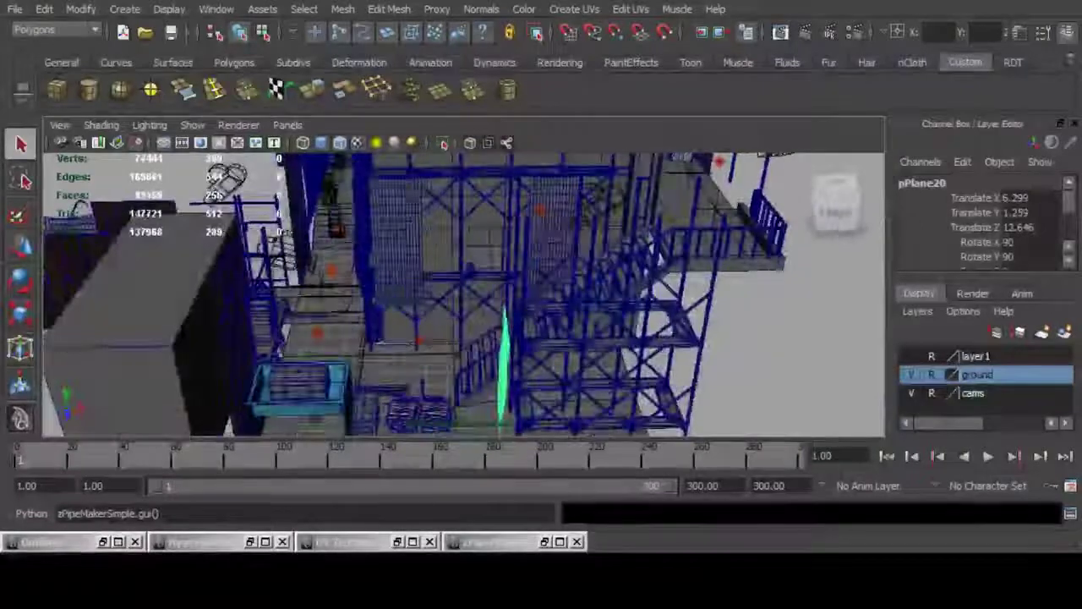
key("w")
scroll(504, 338, "down", 5)
middle_click_drag(541, 372, 457, 345, "alt")
key("ctrl+d")
left_click_drag(457, 349, 668, 381)
left_click_drag(559, 349, 578, 284)
left_click_drag(603, 374, 507, 224)
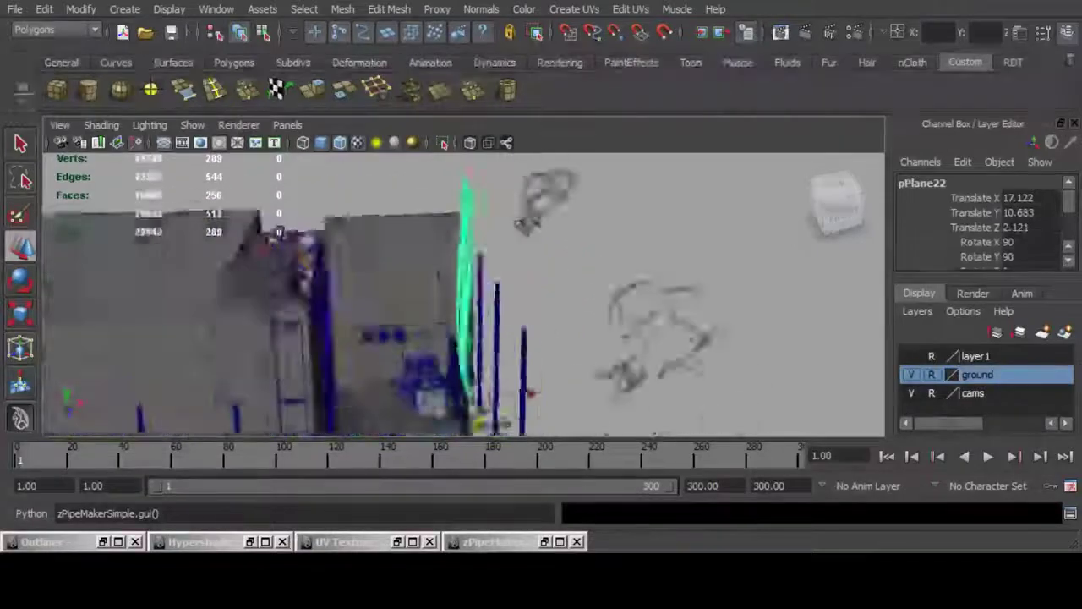
scroll(508, 296, "down", 5)
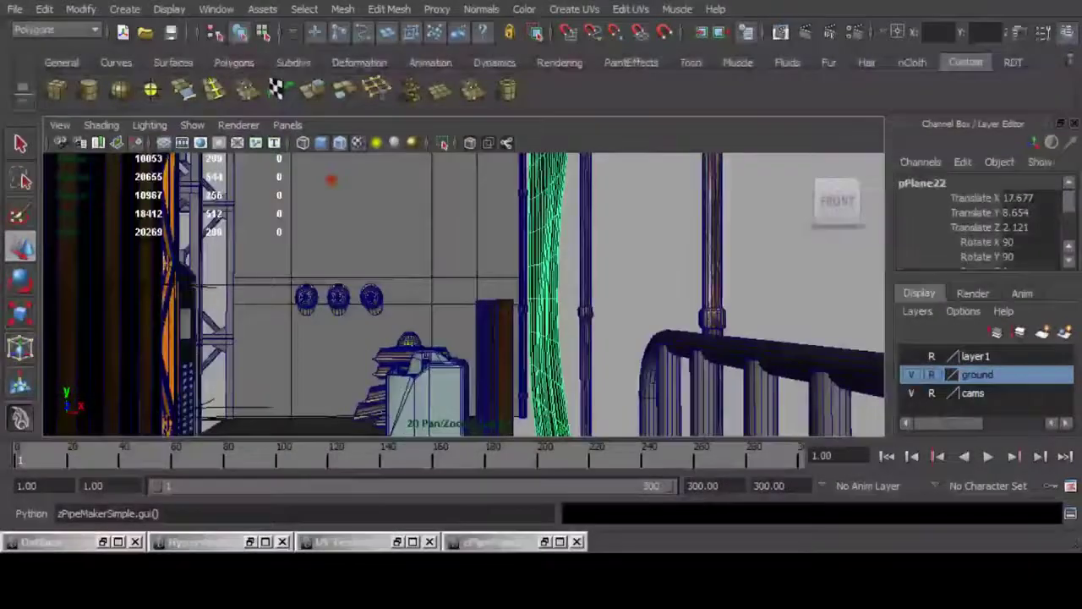
Step: Rotate the lower vertex rows of the copied cloth sheet and shift them inward toward the walkway
key("F9")
left_click_drag(476, 285, 611, 434)
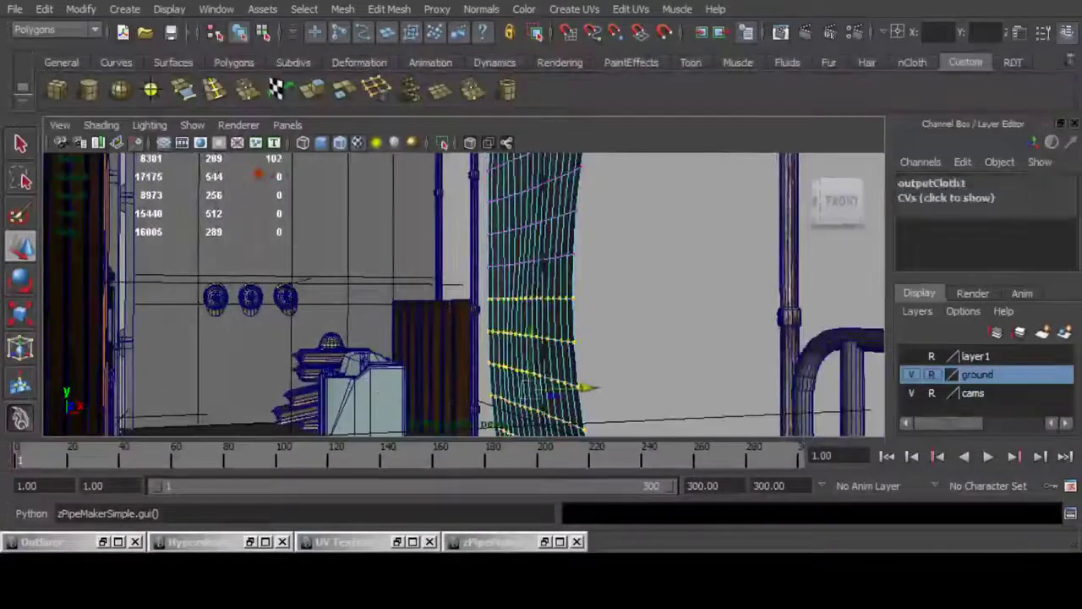
key("e")
left_click_drag(456, 355, 465, 339)
key("w")
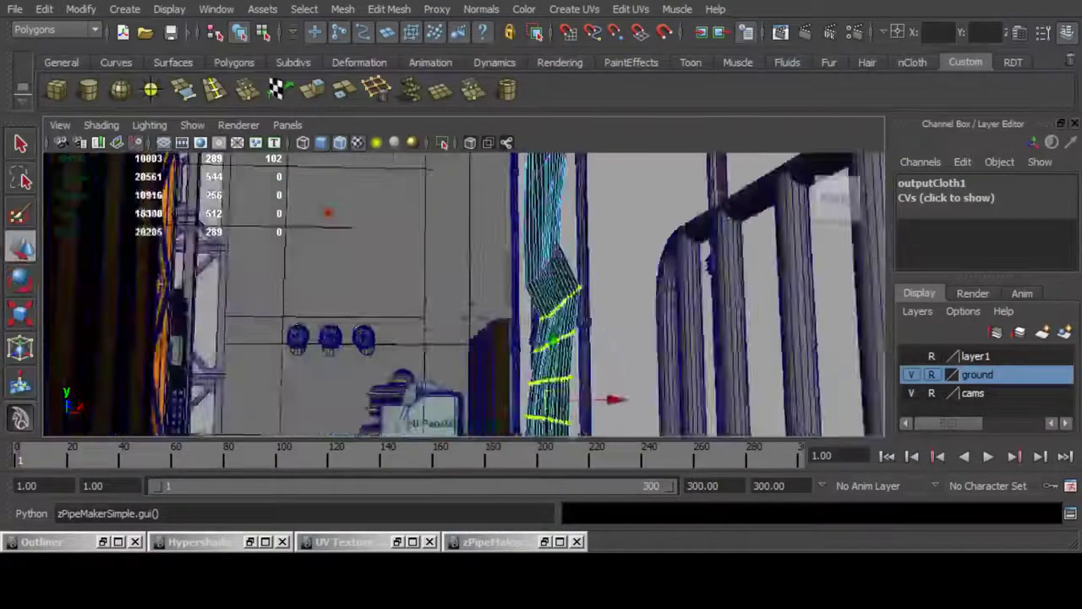
left_click_drag(599, 400, 580, 399)
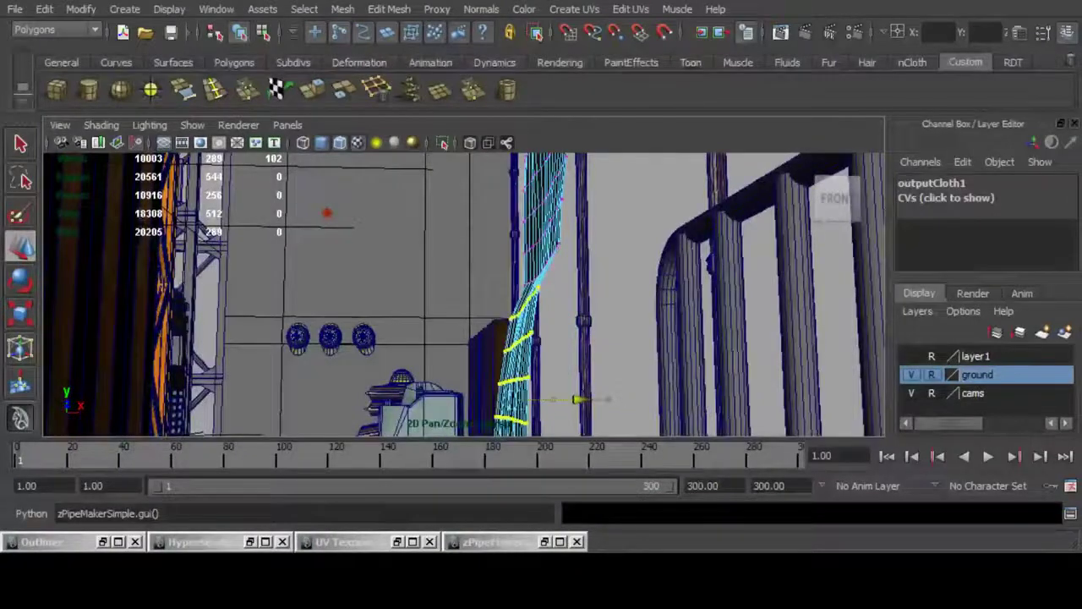
scroll(507, 338, "down", 5)
left_click_drag(508, 338, 549, 372, "alt")
left_click_drag(449, 288, 507, 296, "alt")
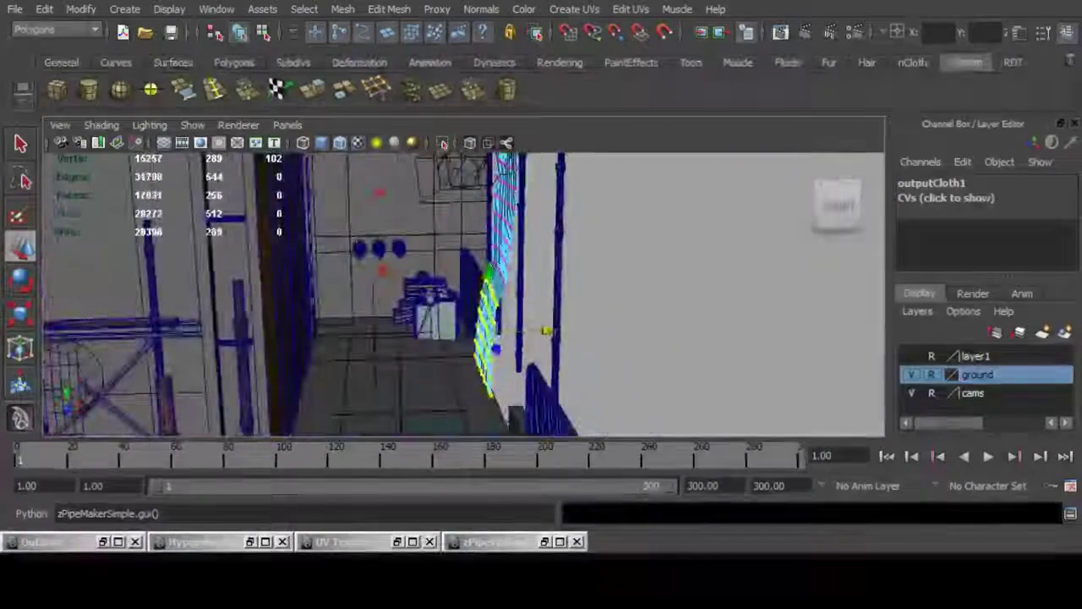